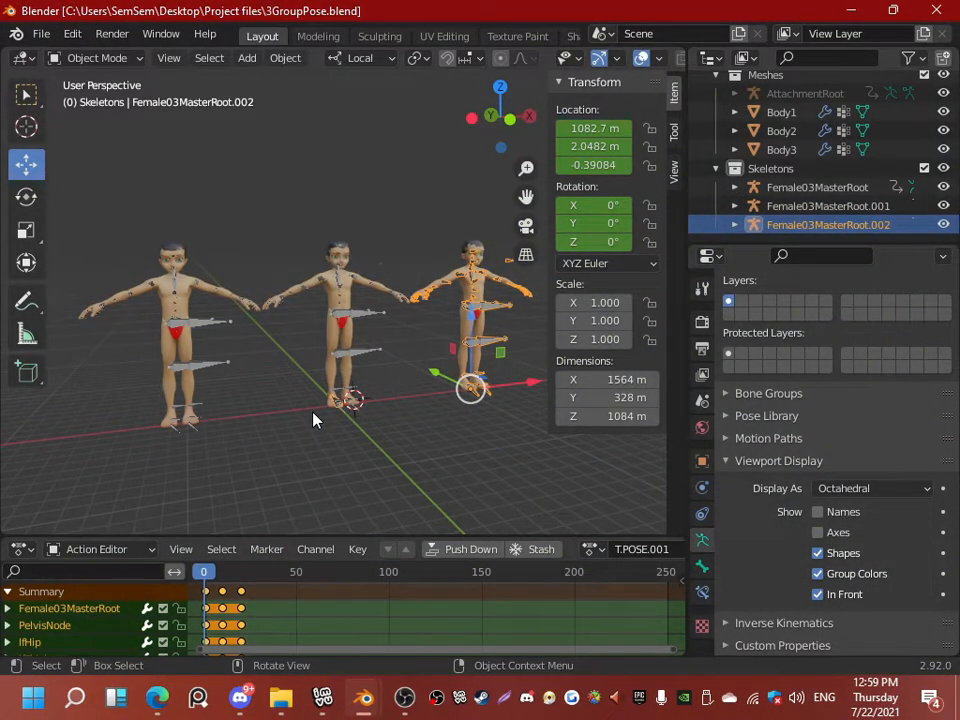
# Step: Examine the three T-posed characters and their skeletons from several angles
pyautogui.moveTo(315, 418); pyautogui.dragTo(537, 277, button='middle')
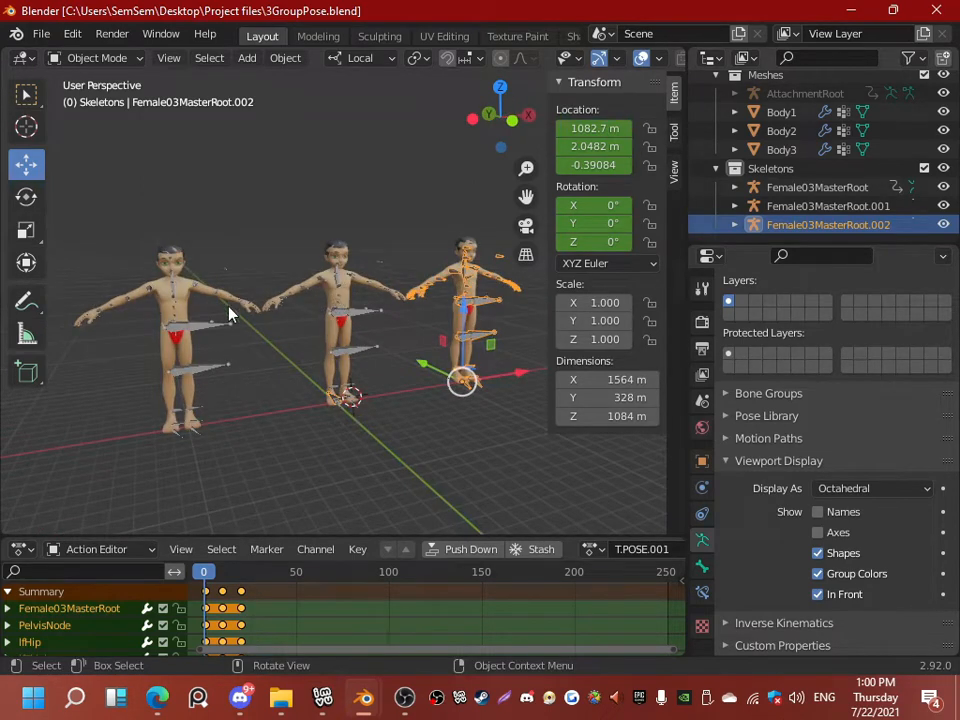
pyautogui.moveTo(230, 313); pyautogui.dragTo(330, 364, button='middle')
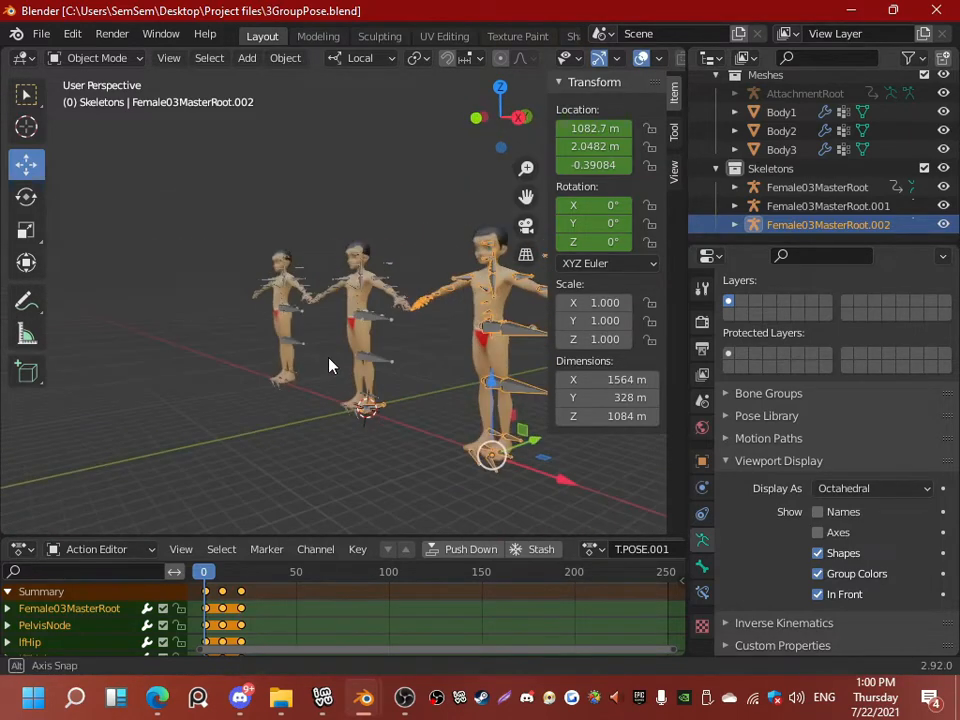
pyautogui.moveTo(289, 306); pyautogui.dragTo(257, 328, button='middle')
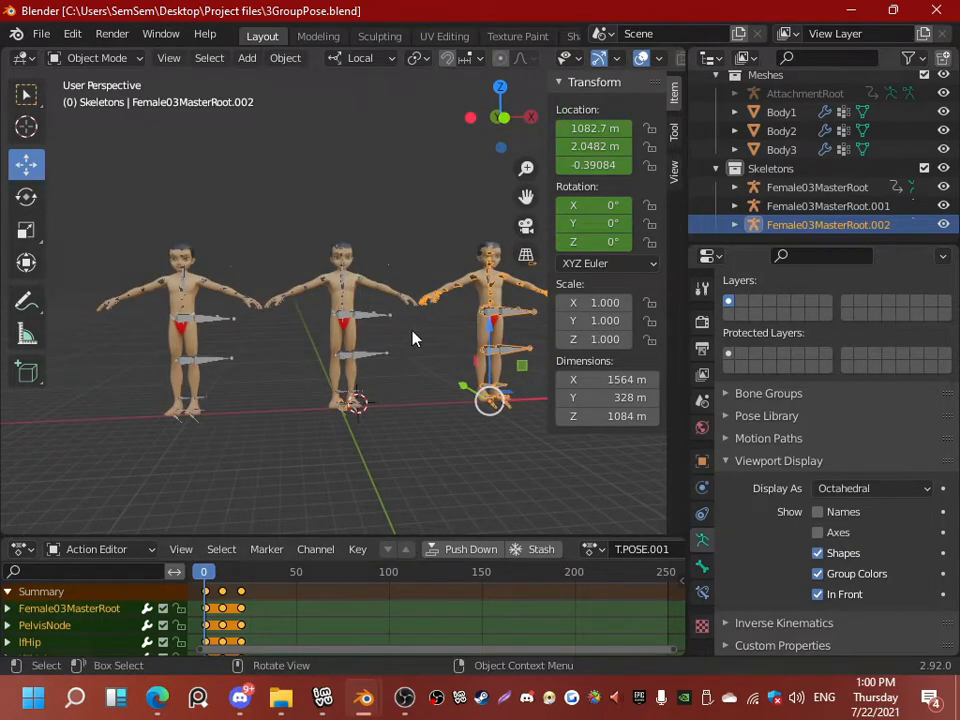
pyautogui.moveTo(413, 338); pyautogui.dragTo(441, 337, button='middle')
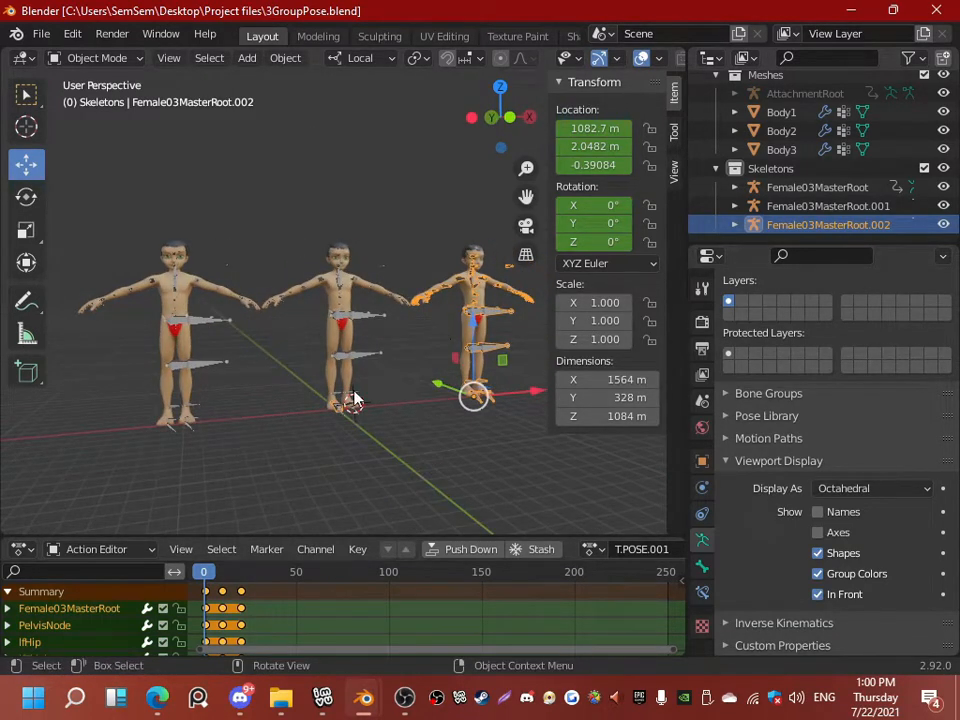
pyautogui.scroll(9, 275, 260)
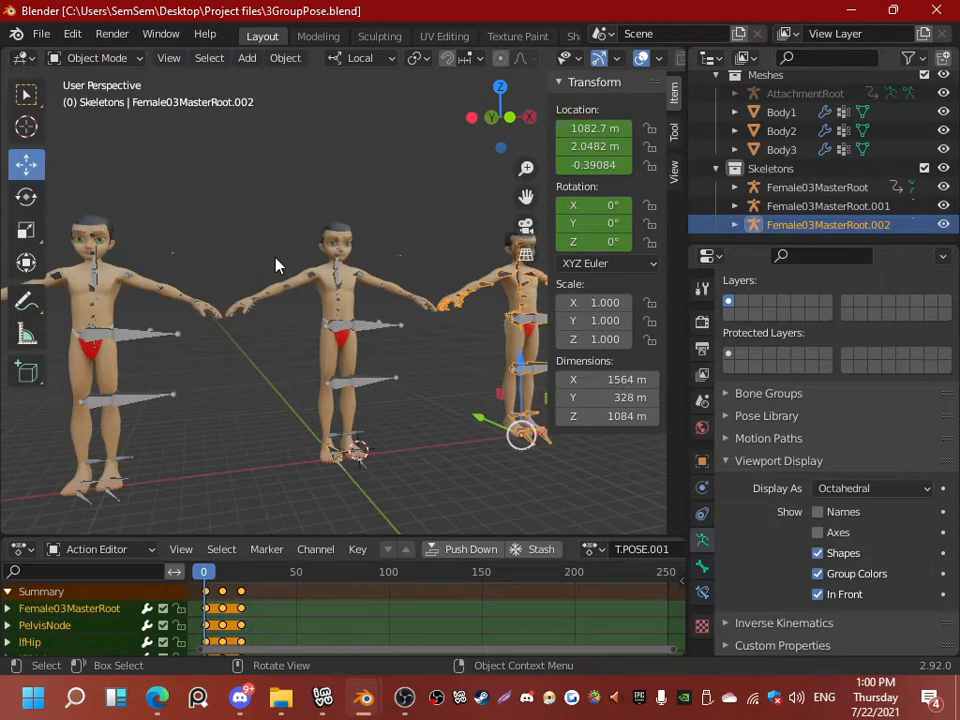
pyautogui.moveTo(304, 292); pyautogui.dragTo(376, 354, button='middle')
pyautogui.scroll(-3, 376, 354)
pyautogui.scroll(-4, 377, 362)
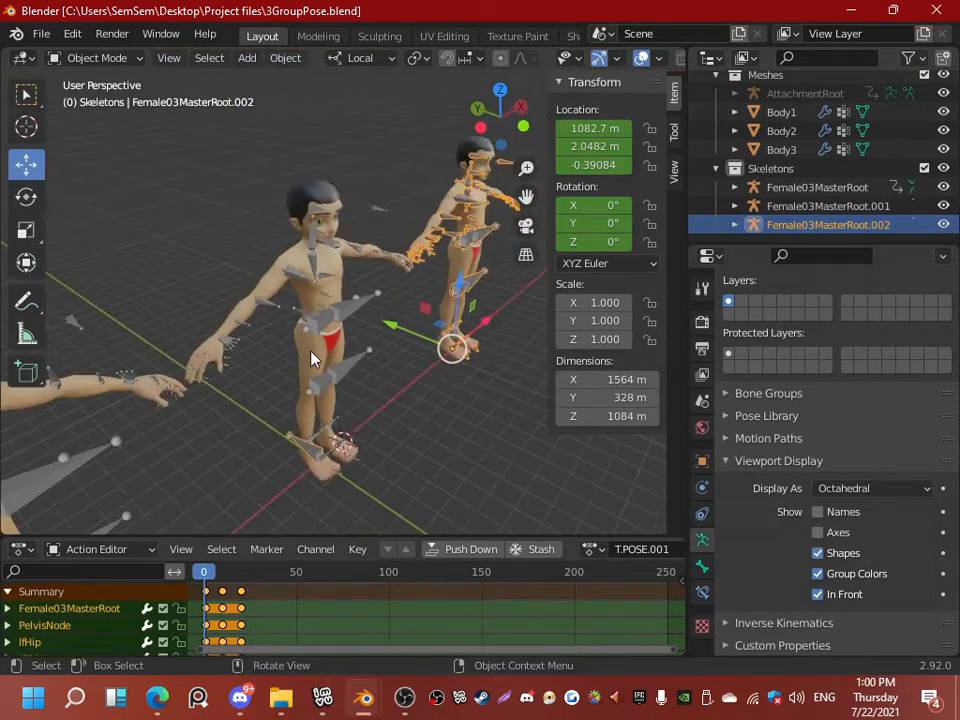
pyautogui.moveTo(311, 360); pyautogui.dragTo(352, 357, button='middle')
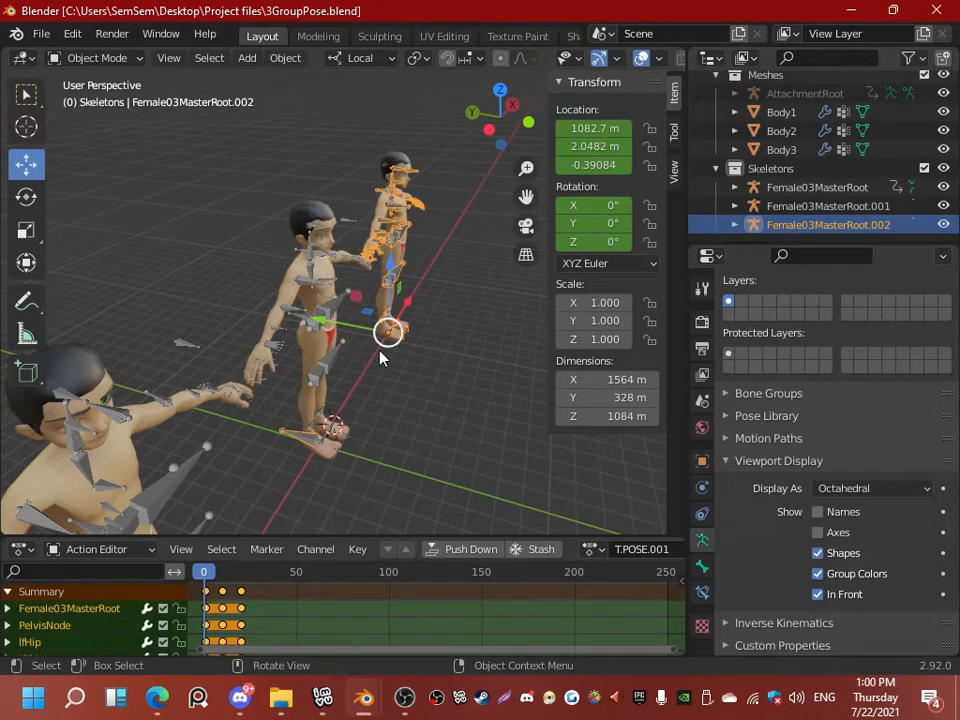
pyautogui.moveTo(426, 392); pyautogui.dragTo(406, 390, button='middle')
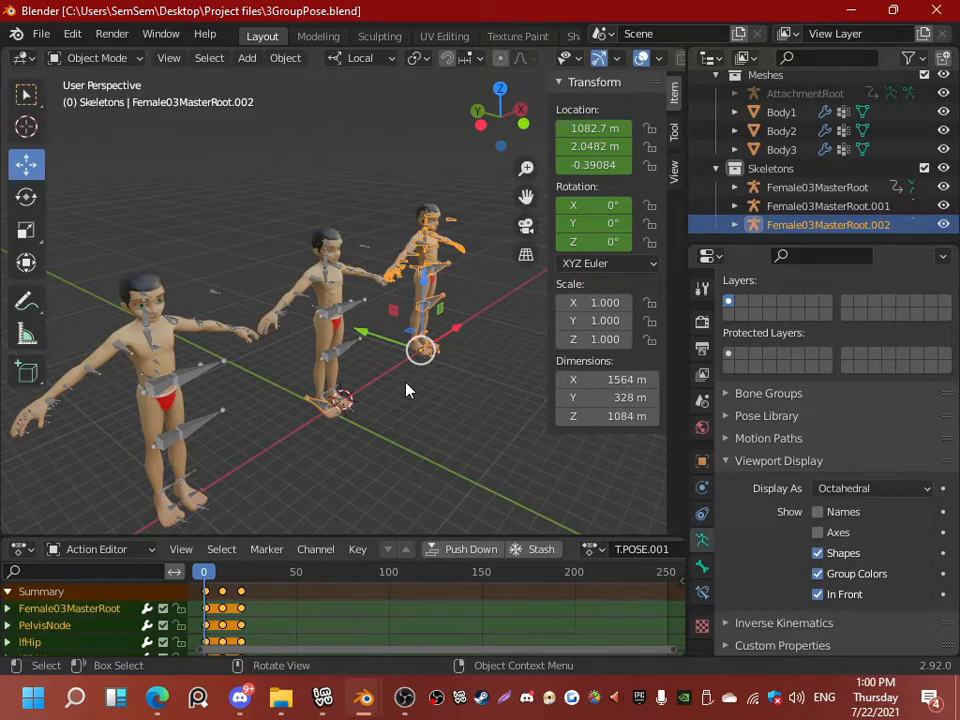
pyautogui.moveTo(406, 390); pyautogui.dragTo(320, 435, button='middle')
# Step: Select each of the three character skeletons in turn to compare the actions assigned to them
pyautogui.click(210, 344)
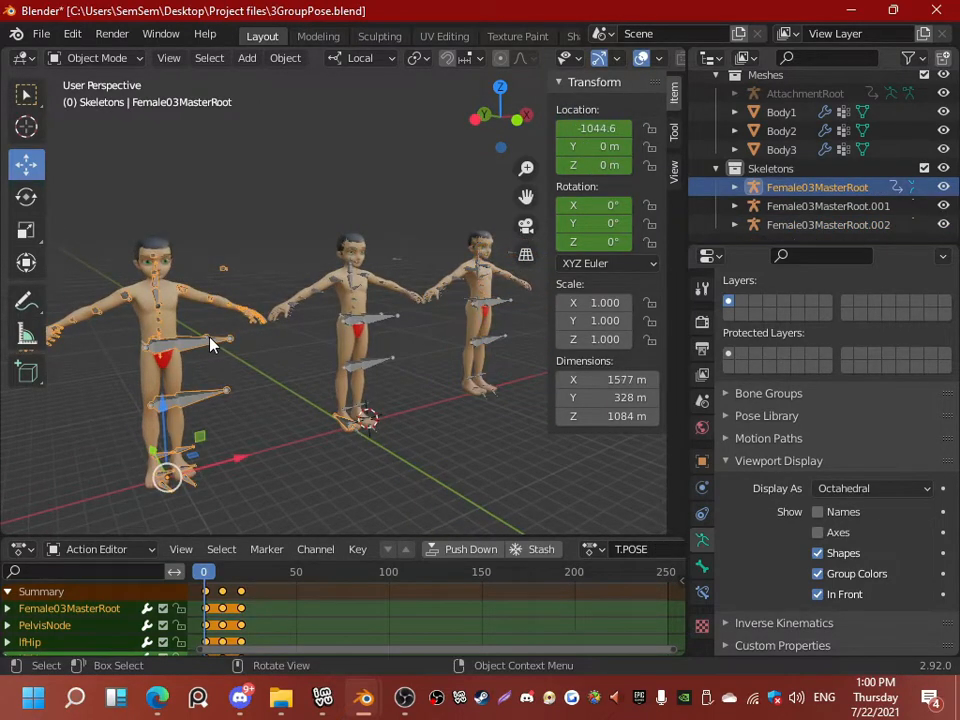
pyautogui.click(380, 322)
pyautogui.click(497, 313)
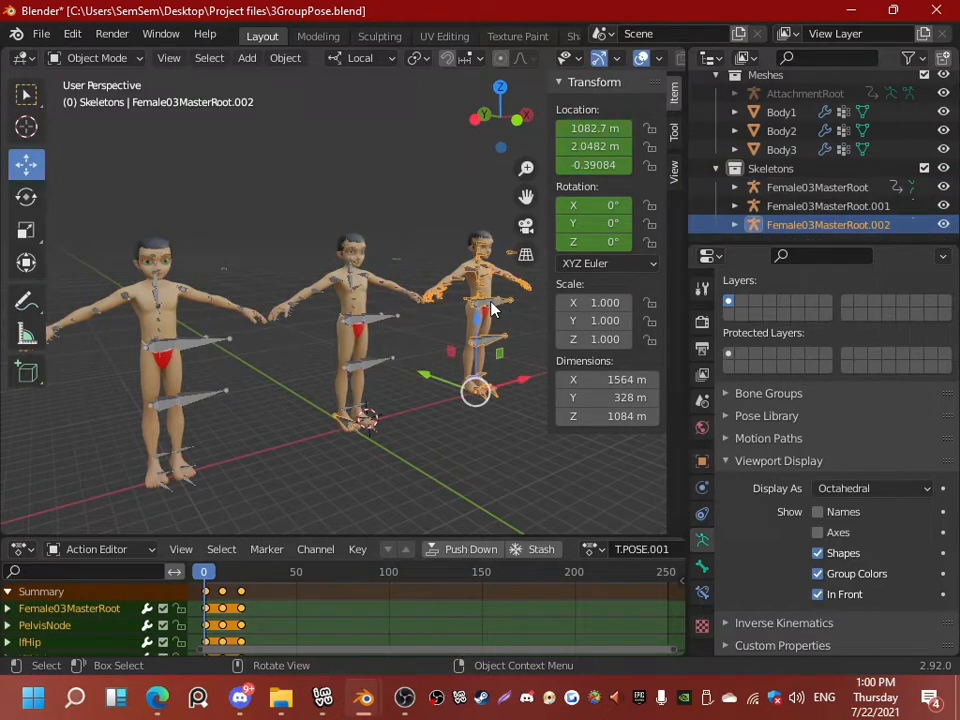
pyautogui.click(208, 350)
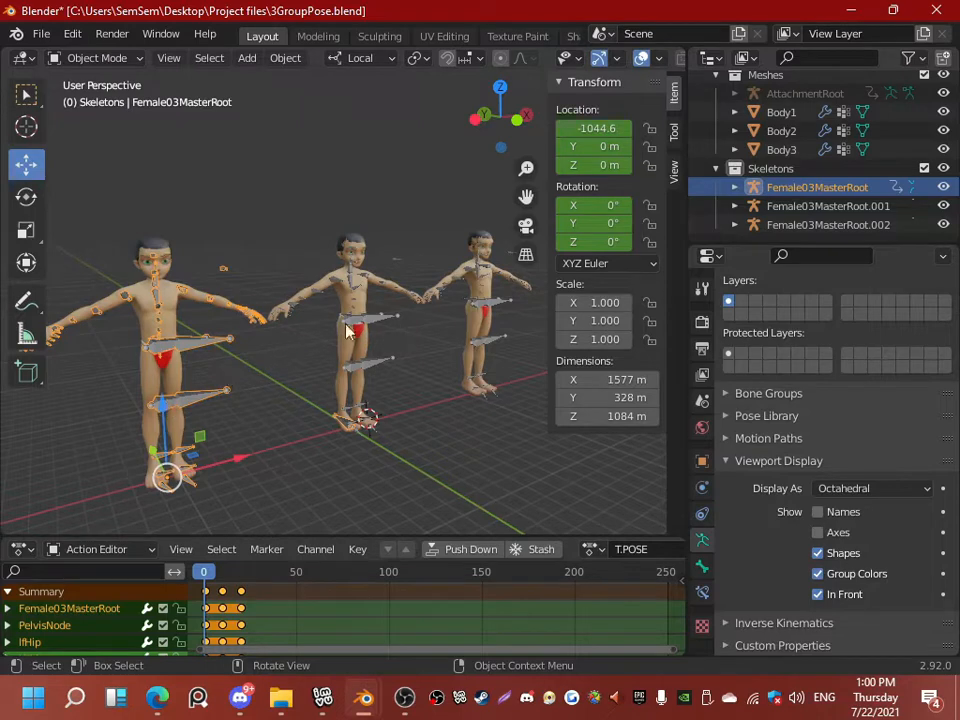
pyautogui.click(388, 322)
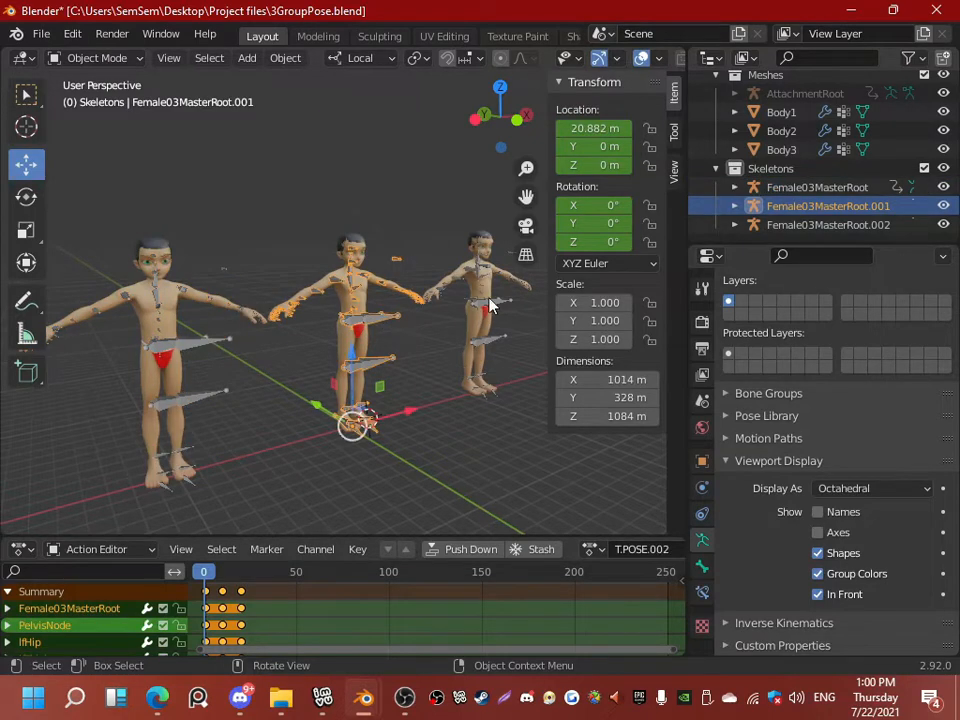
pyautogui.click(492, 265)
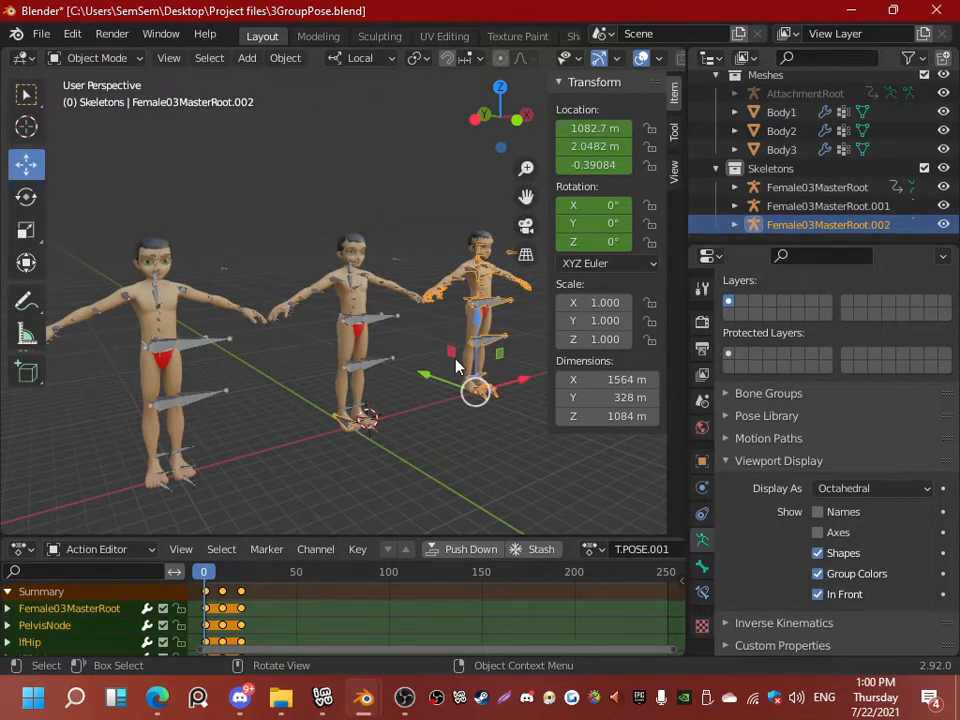
pyautogui.moveTo(350, 412); pyautogui.dragTo(280, 392, button='middle')
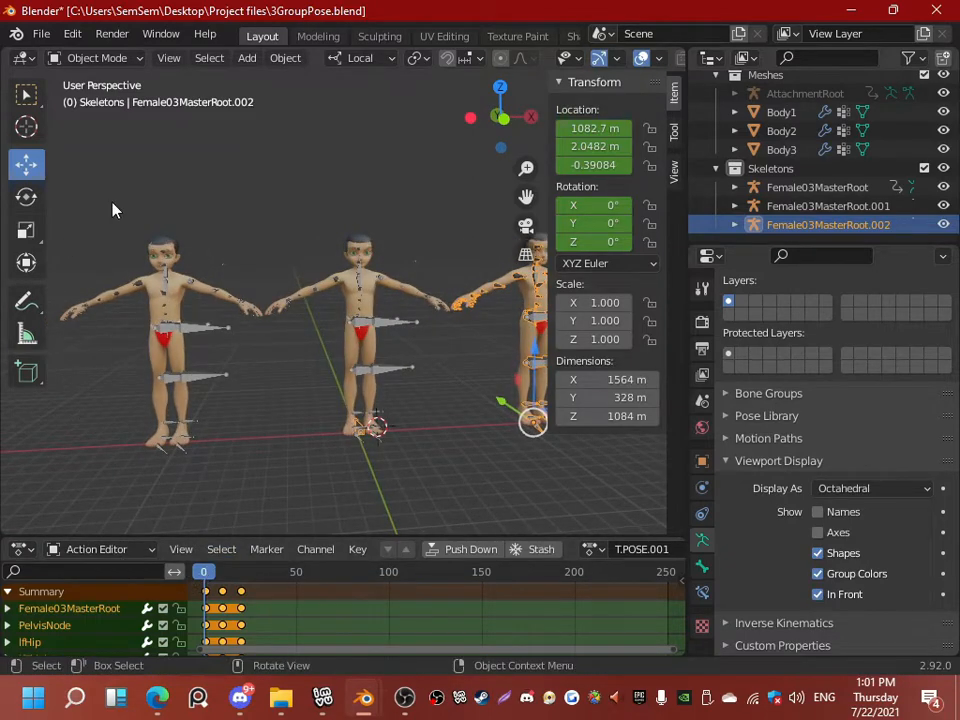
pyautogui.moveTo(113, 208); pyautogui.dragTo(163, 402, button='middle')
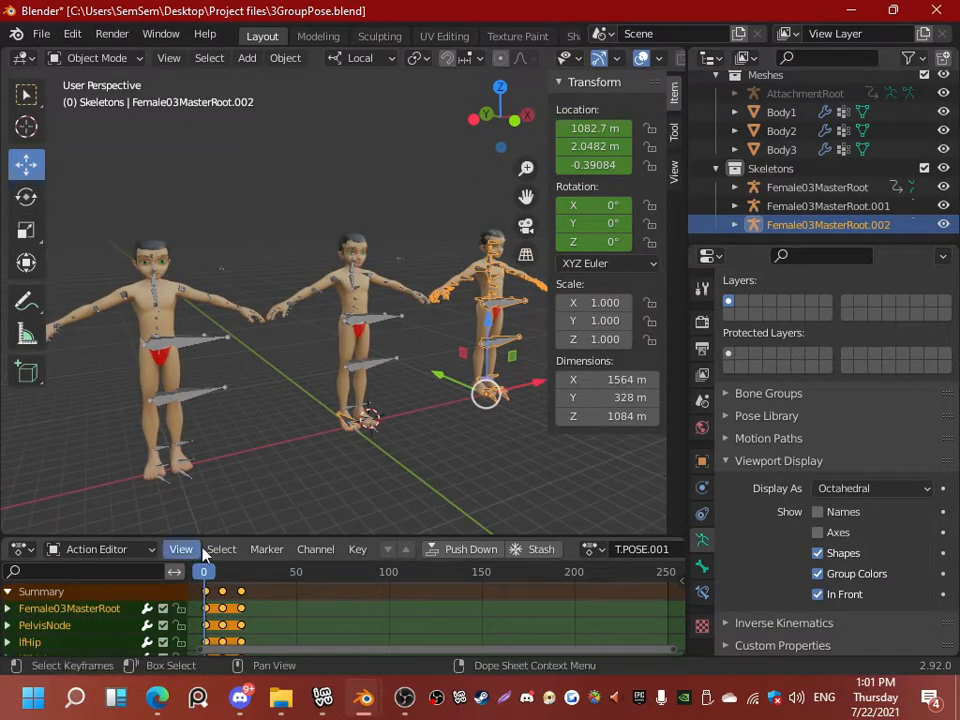
# Step: Move the playhead to frame 1 and select each skeleton in turn to check its action name
pyautogui.moveTo(205, 577)
pyautogui.mouseDown()
pyautogui.moveTo(231, 577)
pyautogui.moveTo(206, 577)
pyautogui.mouseUp()
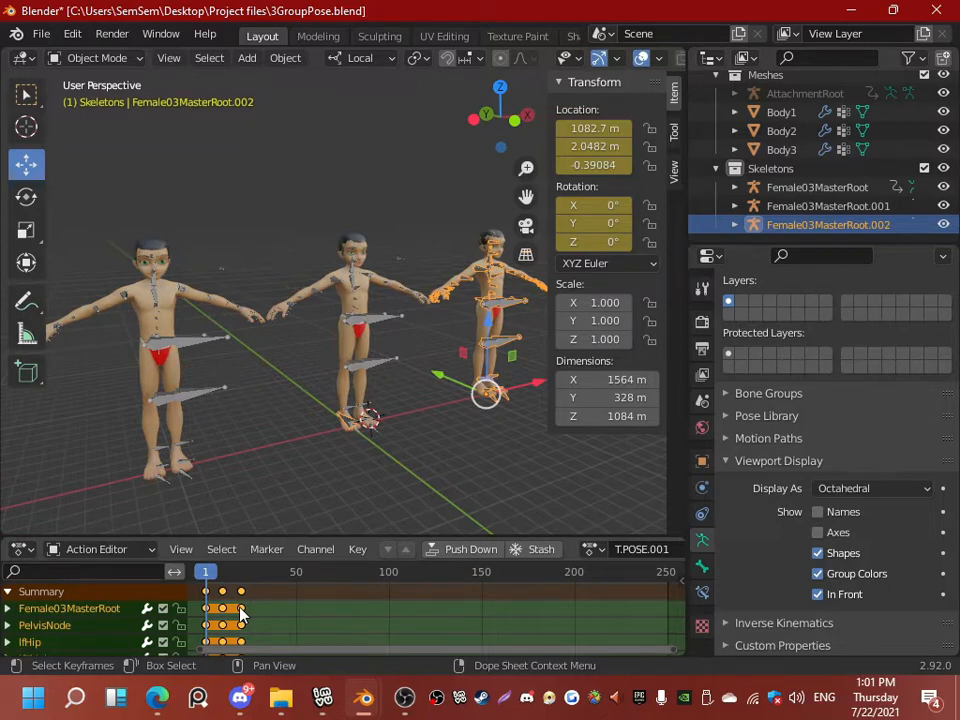
pyautogui.moveTo(236, 390); pyautogui.dragTo(231, 352, button='middle')
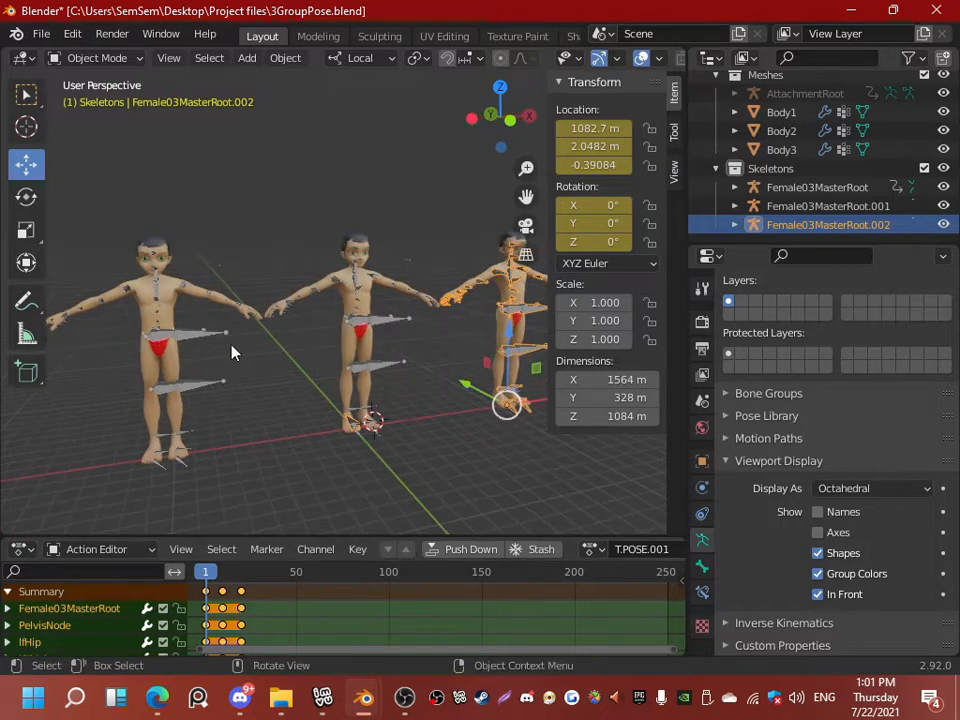
pyautogui.click(219, 340)
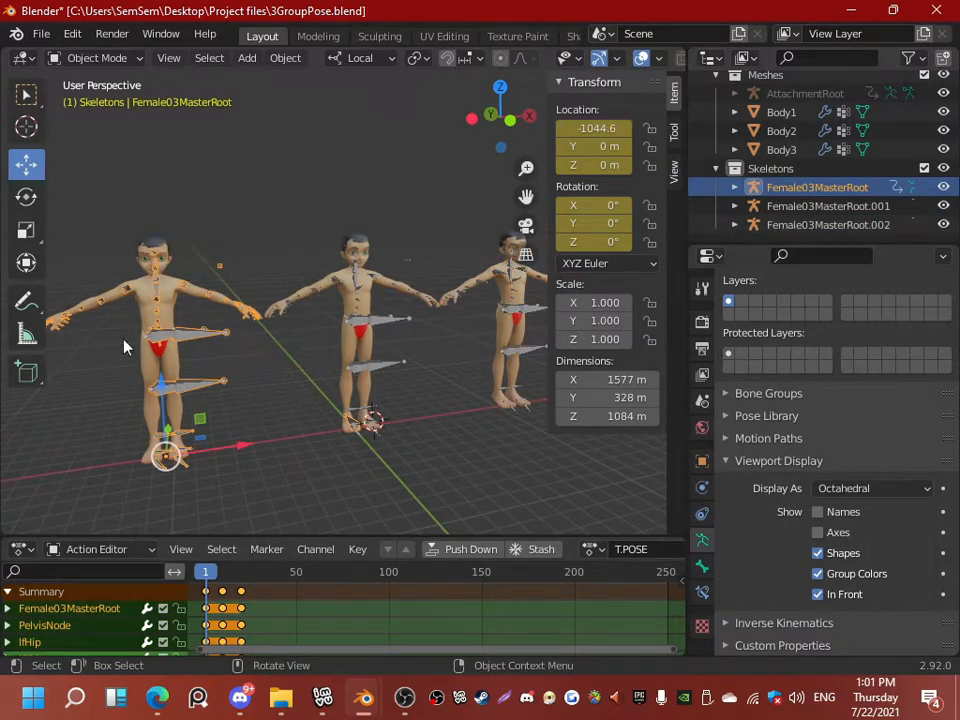
pyautogui.click(394, 326)
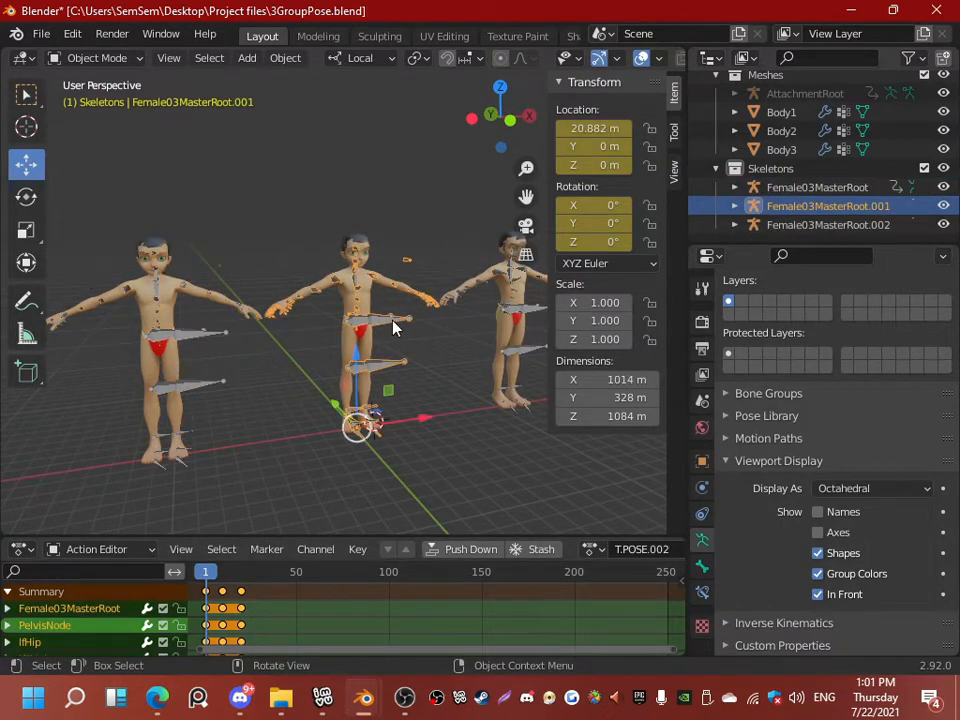
pyautogui.click(512, 325)
pyautogui.click(199, 330)
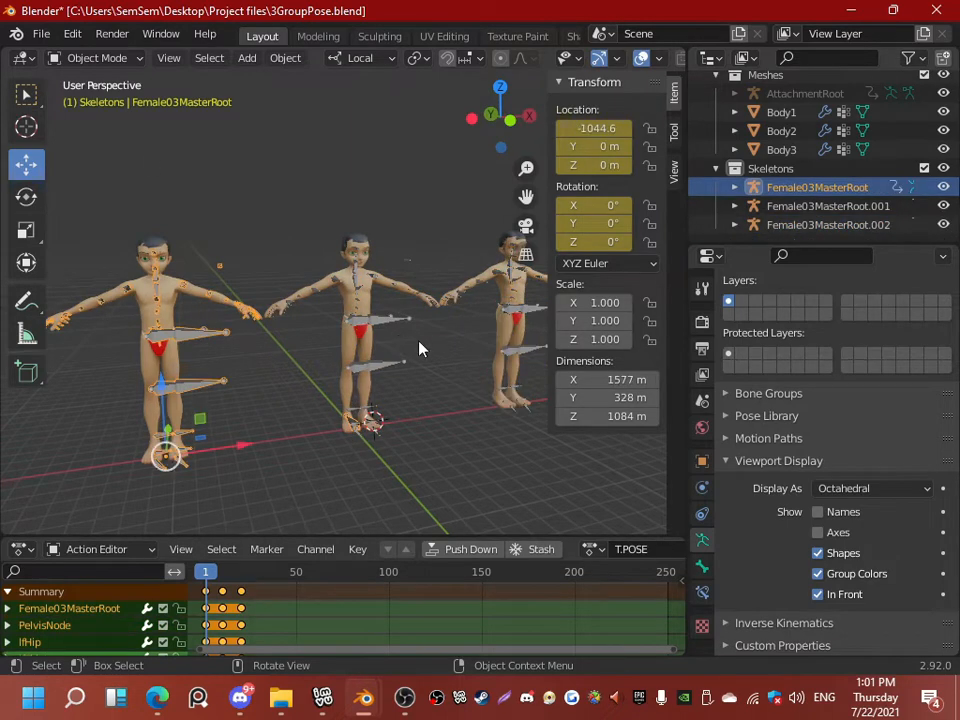
# Step: Swap the action names of Female03MasterRoot.001 and Female03MasterRoot.002 so that the latter's action is named T.POSE.002
pyautogui.click(392, 328)
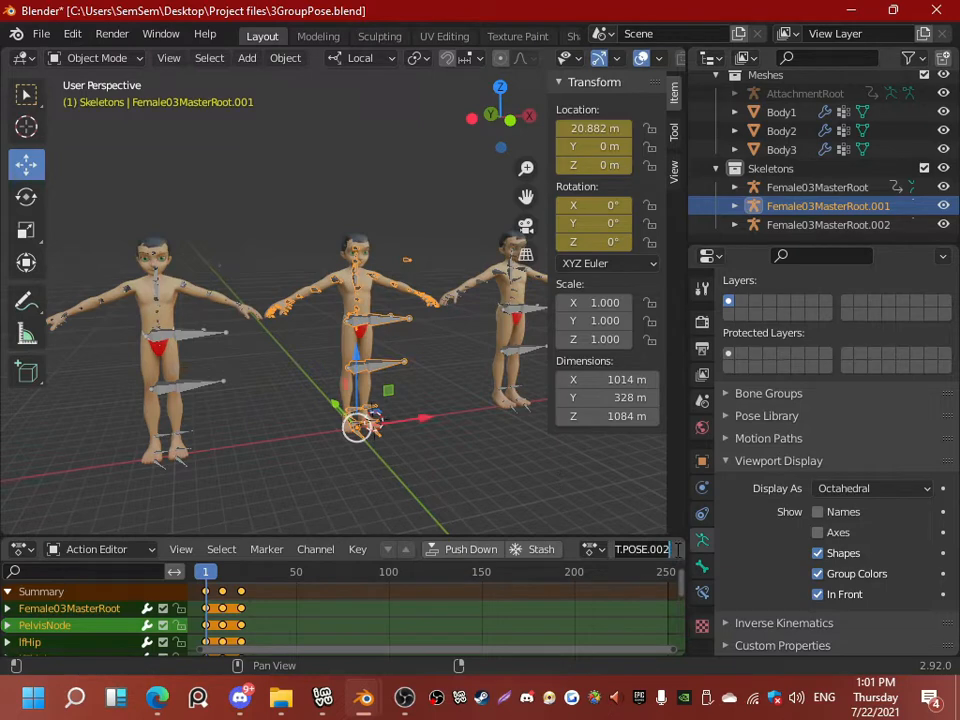
pyautogui.click(514, 323)
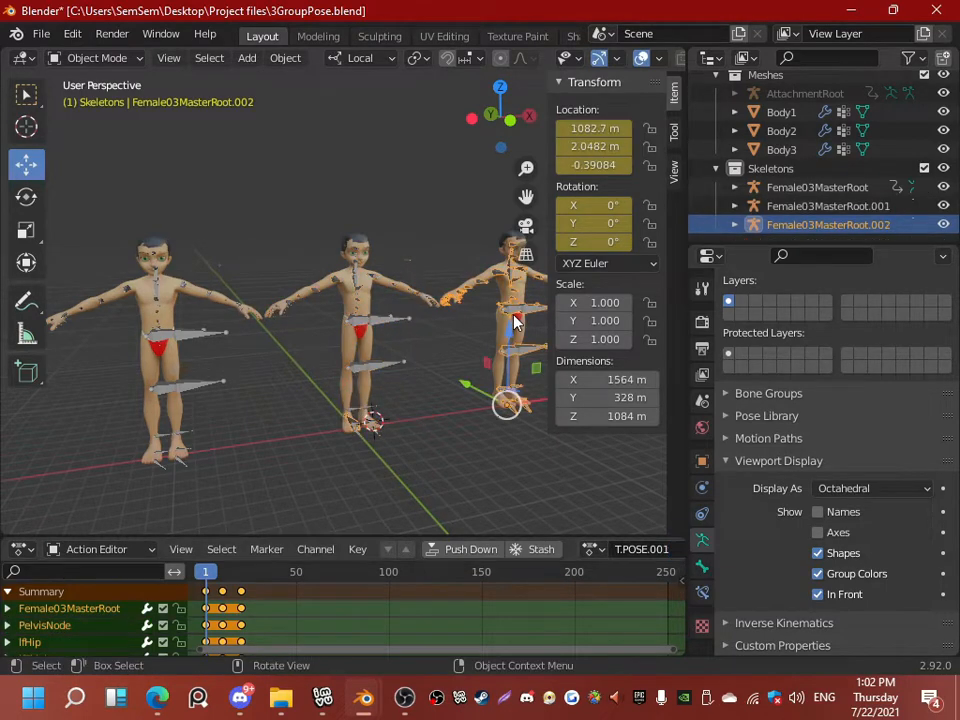
pyautogui.click(388, 328)
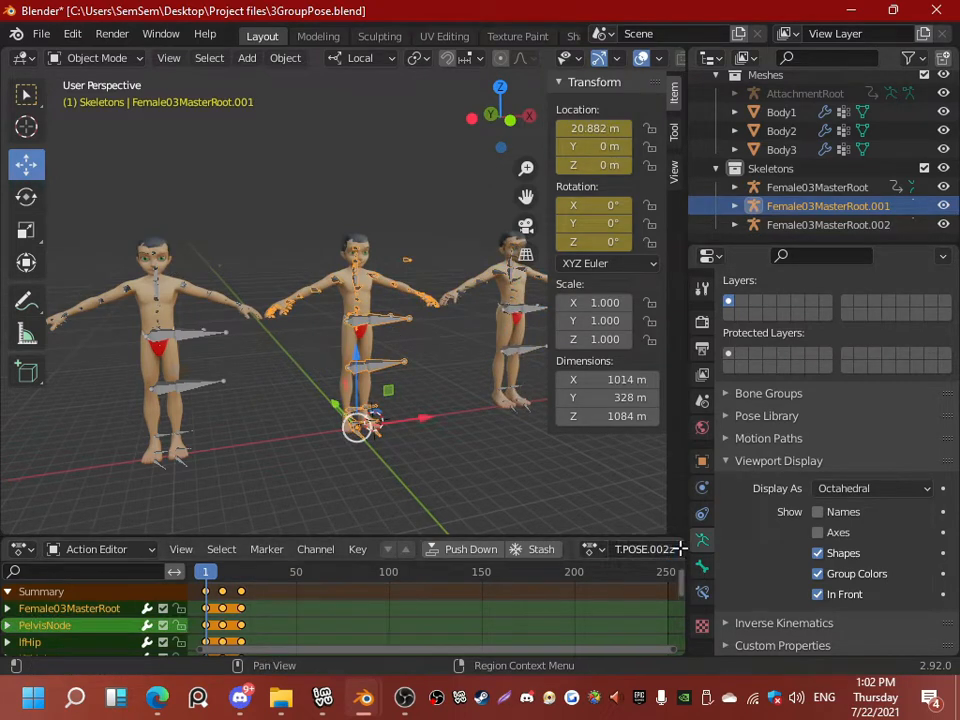
pyautogui.click(514, 330)
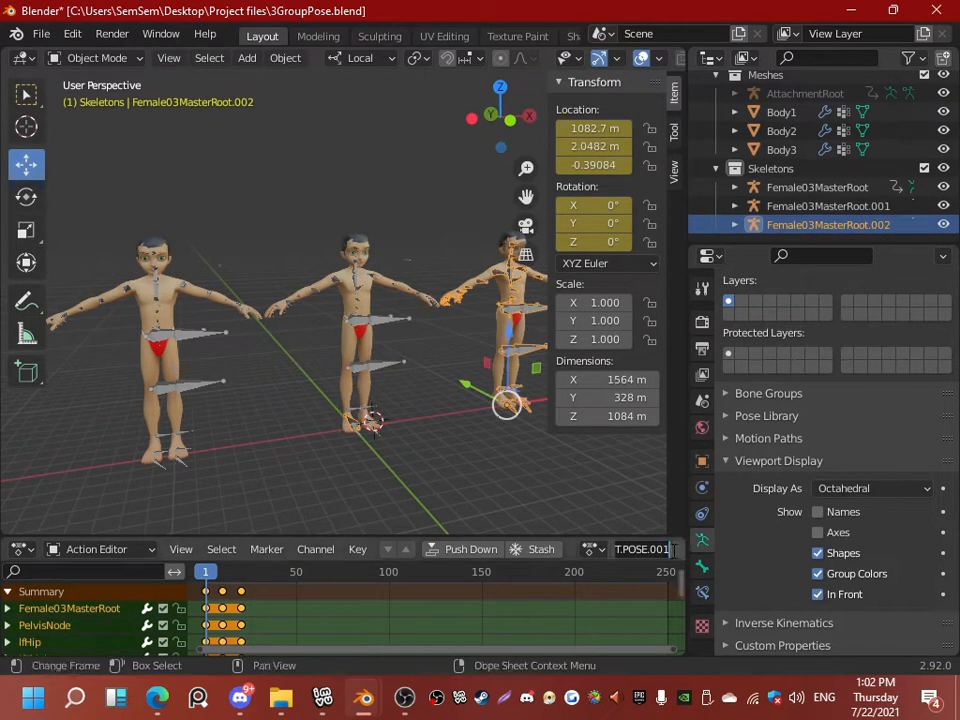
pyautogui.click(385, 327)
pyautogui.click(396, 325)
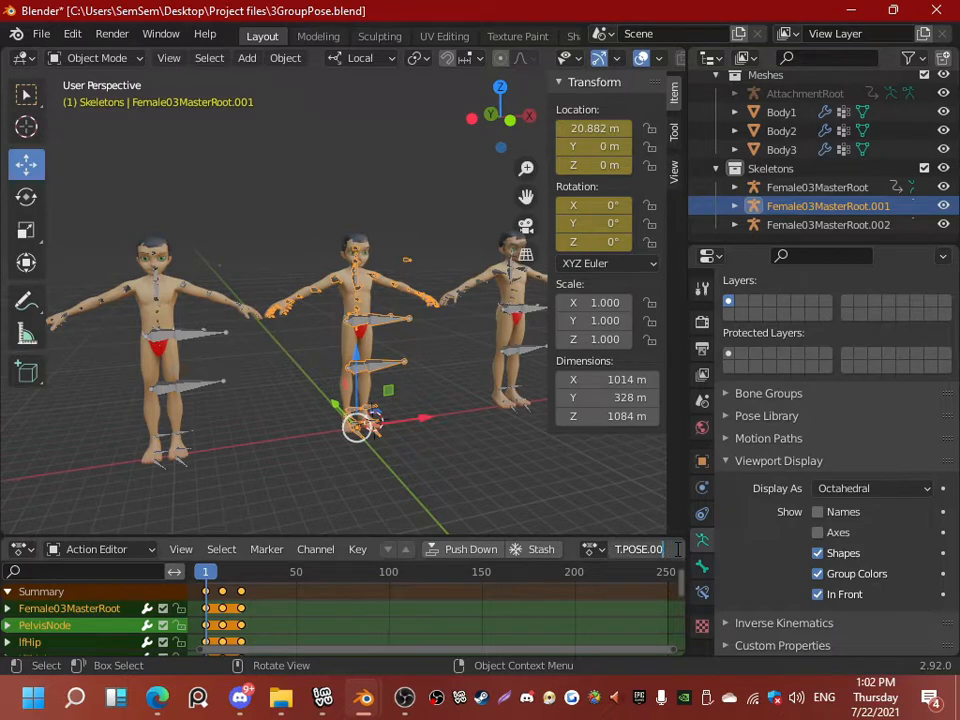
pyautogui.click(516, 313)
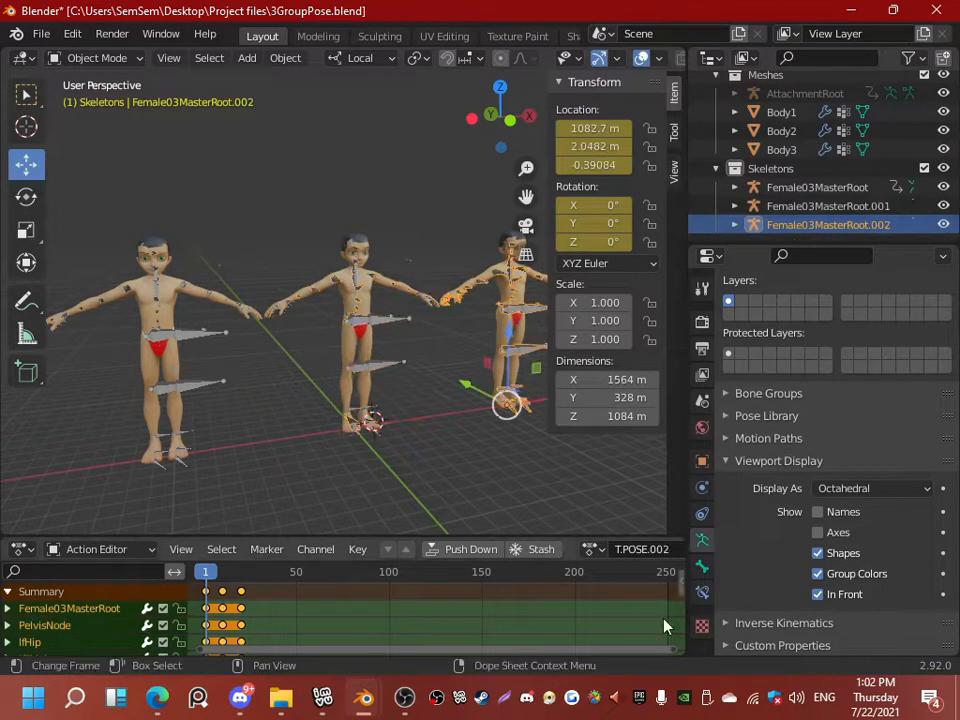
pyautogui.click(402, 318)
# Step: Select the first character's skeleton and its Body1 mesh in turn for a closer look
pyautogui.click(193, 334)
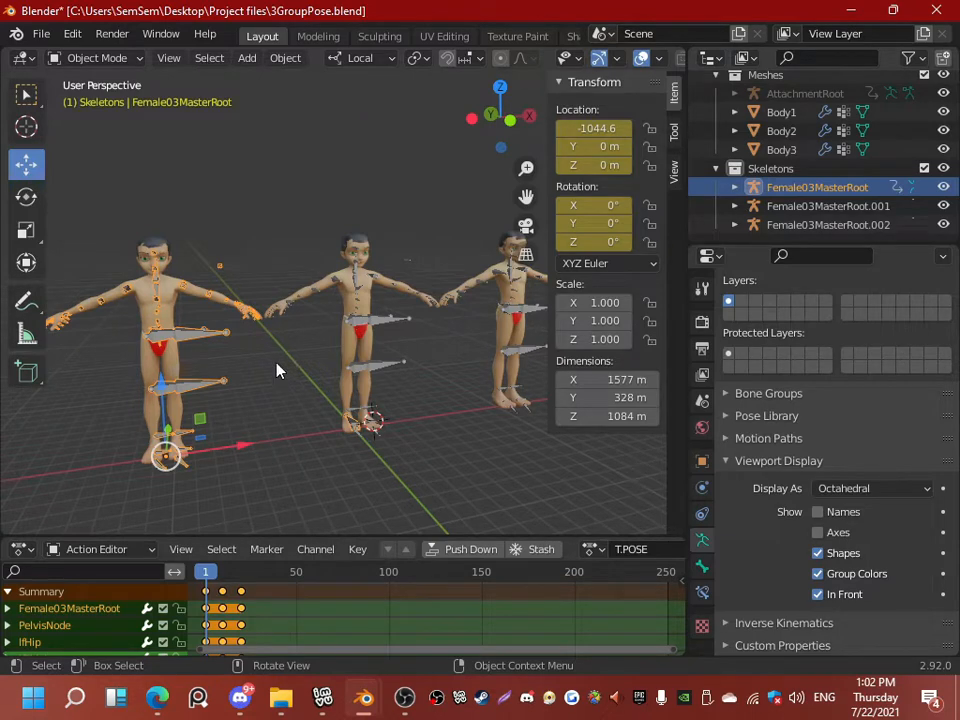
pyautogui.moveTo(278, 370); pyautogui.dragTo(400, 390, button='middle')
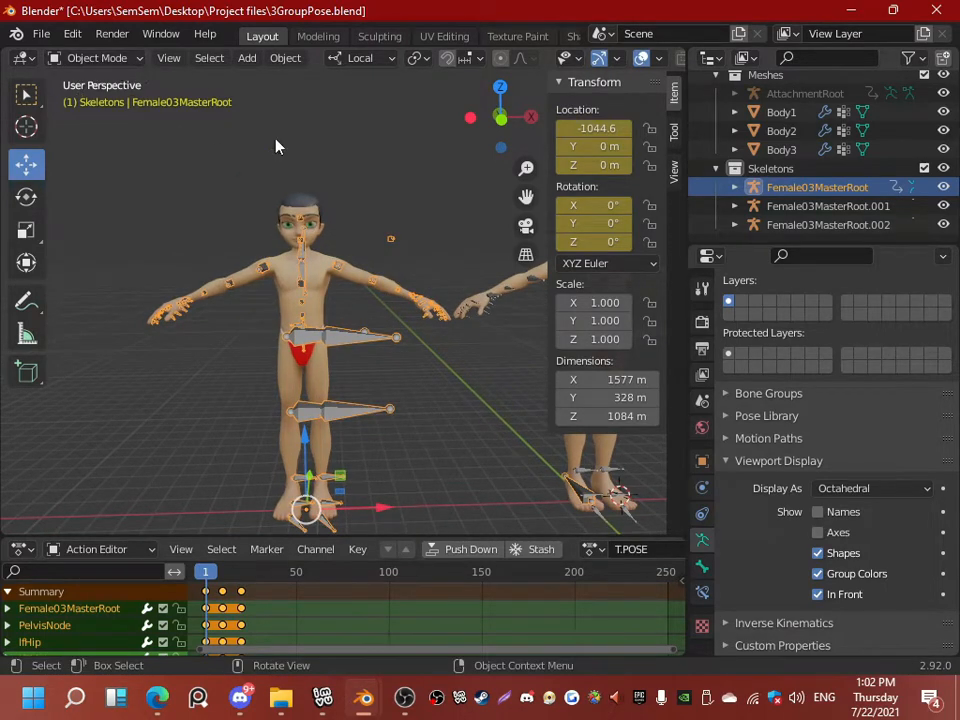
pyautogui.click(322, 285)
pyautogui.click(305, 277)
pyautogui.click(305, 277)
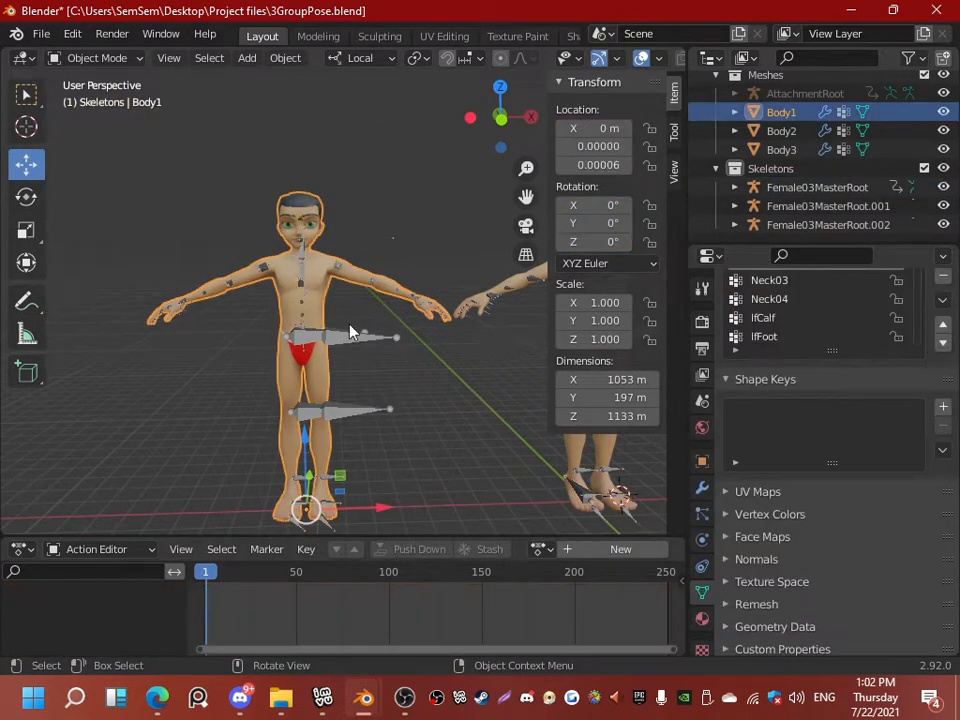
pyautogui.scroll(3, 281, 263)
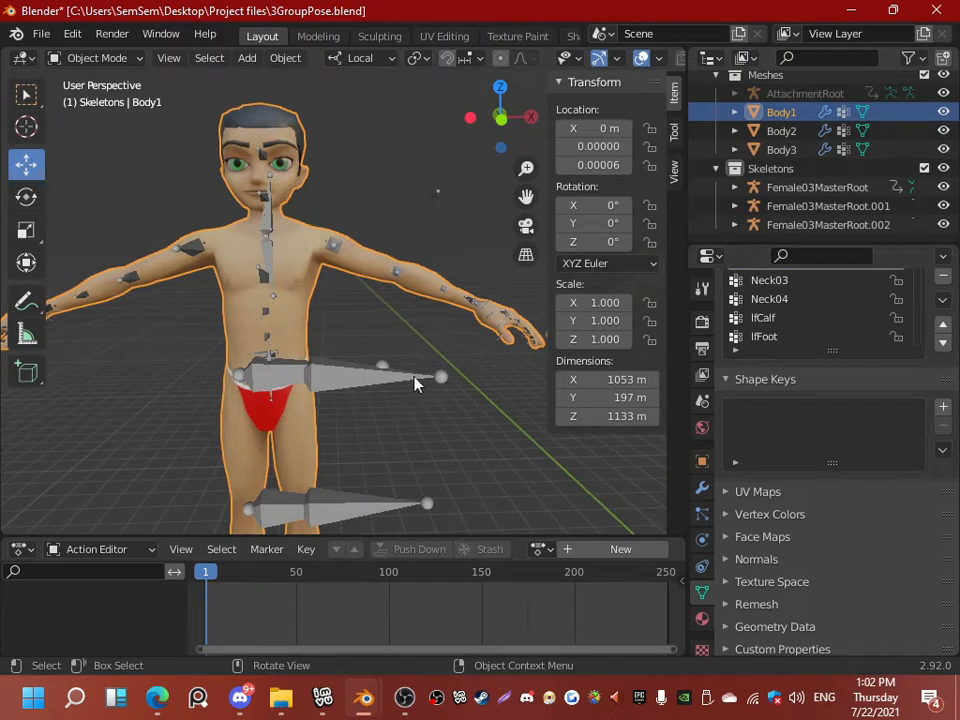
# Step: Select the Female03MasterRoot skeleton and collapse the transform sidebar to enlarge the viewport around the first character
pyautogui.click(385, 378)
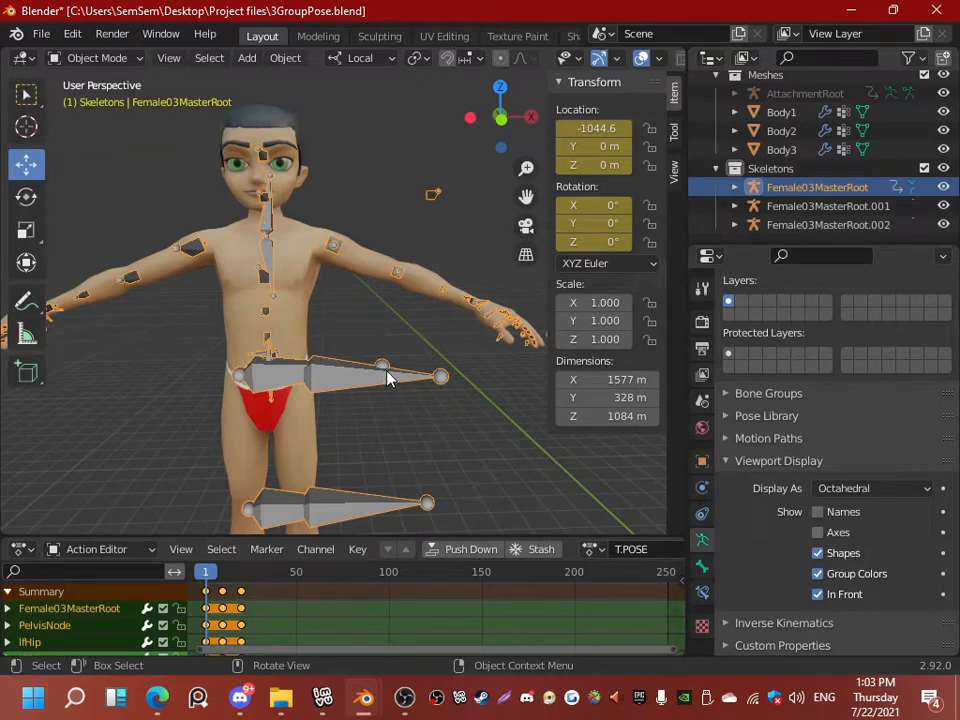
pyautogui.moveTo(551, 128); pyautogui.dragTo(682, 126)
pyautogui.scroll(-1, 430, 212)
pyautogui.keyDown('shift'); pyautogui.moveTo(441, 214); pyautogui.dragTo(510, 194, button='middle'); pyautogui.keyUp('shift')
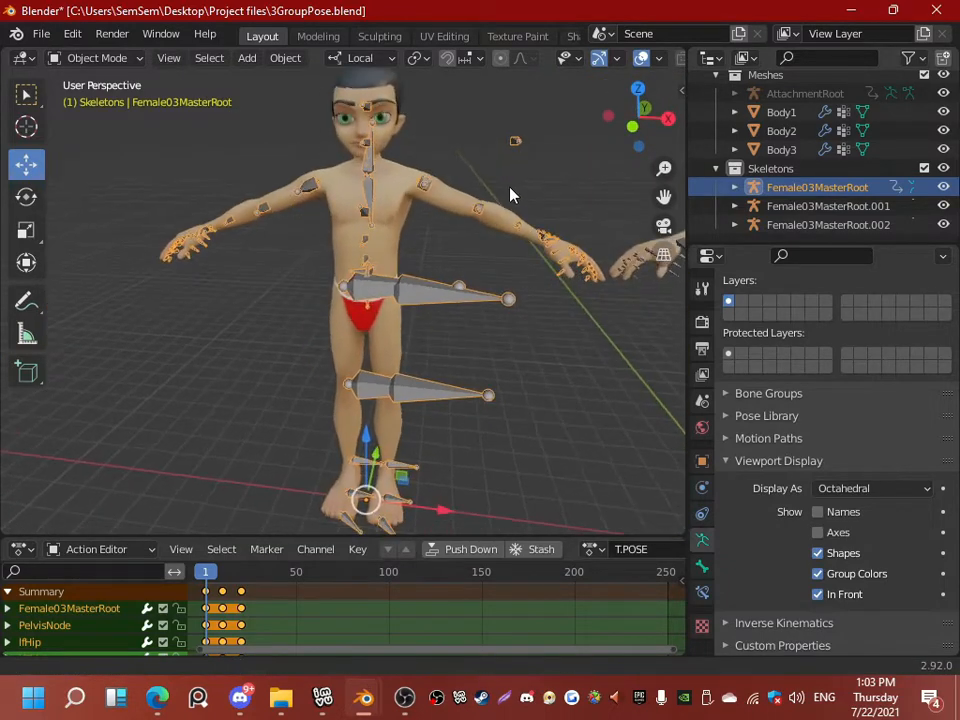
pyautogui.moveTo(371, 165); pyautogui.dragTo(440, 232, button='middle')
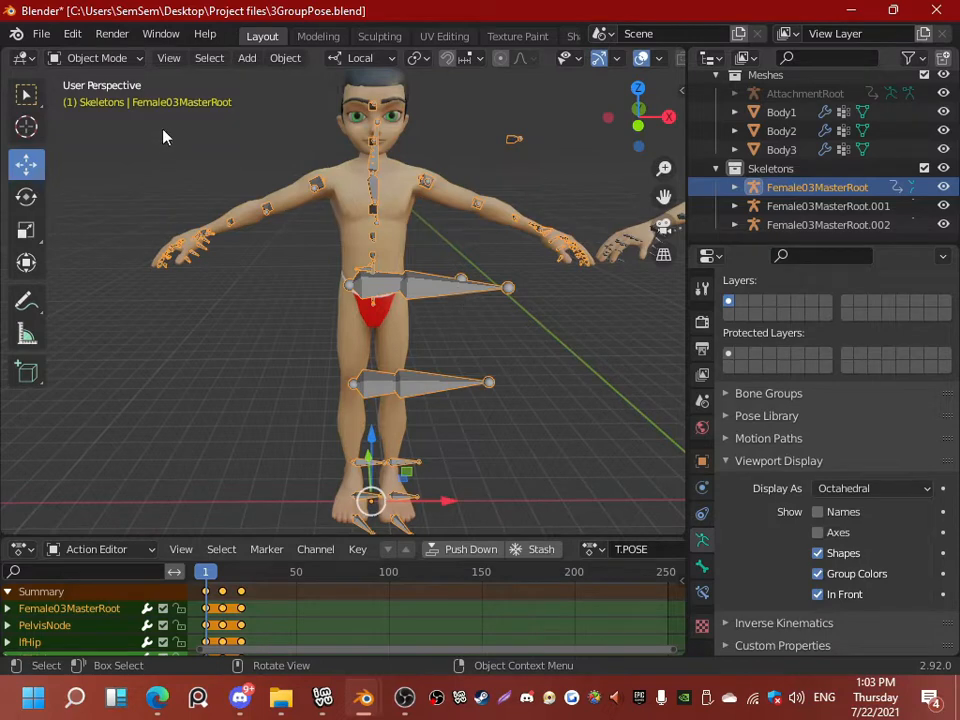
# Step: Switch the first character's skeleton to Pose Mode
pyautogui.click(80, 56)
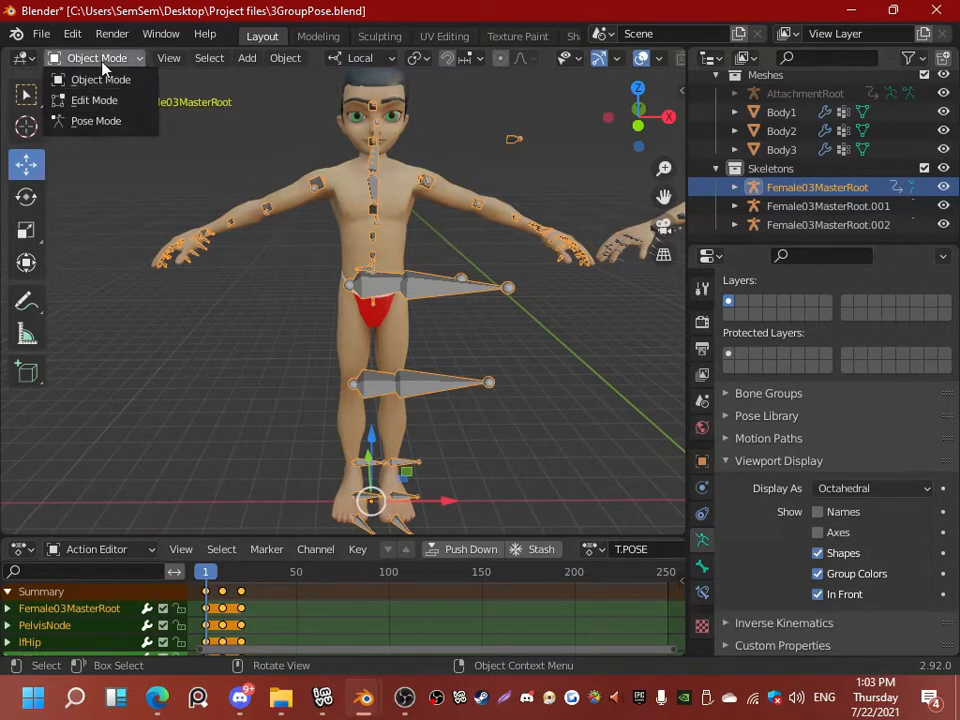
pyautogui.click(91, 124)
pyautogui.moveTo(174, 163); pyautogui.dragTo(395, 228, button='middle')
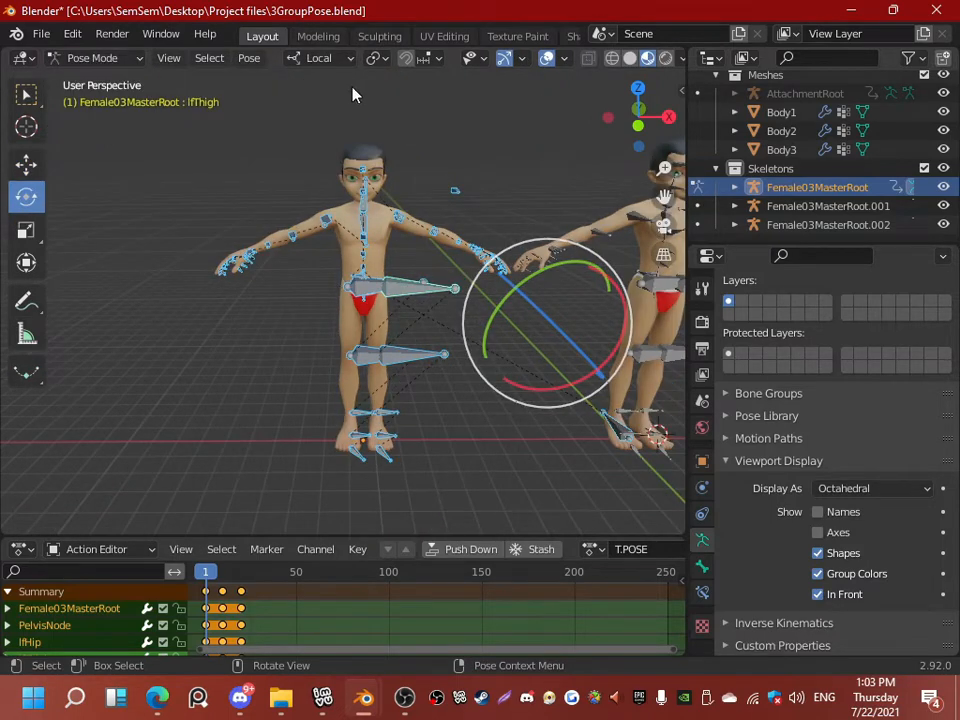
# Step: Review the available transform orientations and keep Local for the first skeleton's bones
pyautogui.click(330, 62)
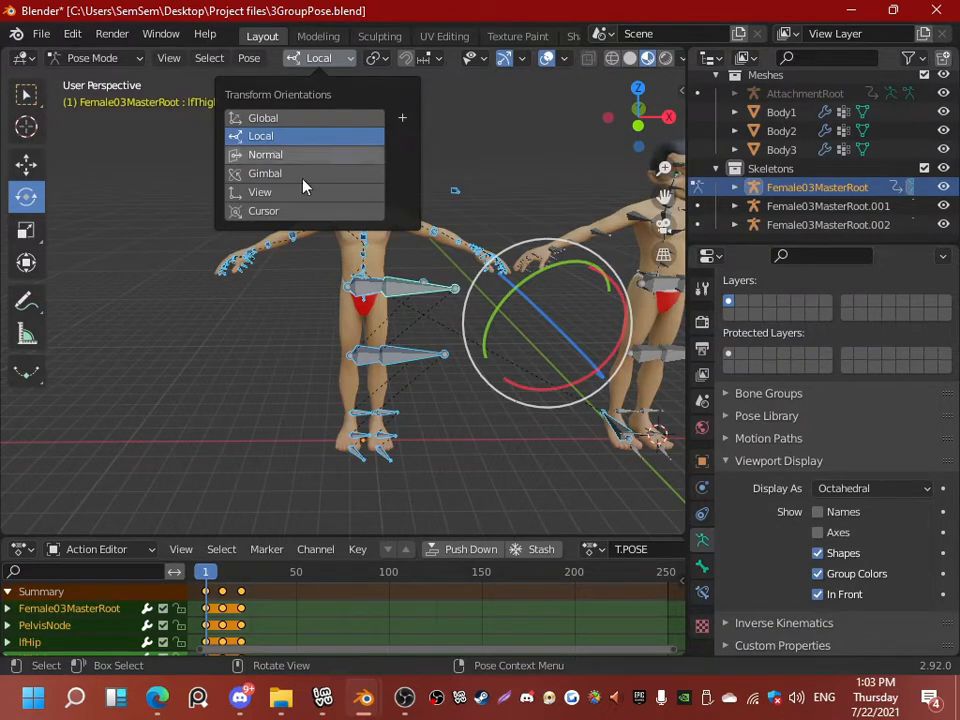
pyautogui.click(426, 270)
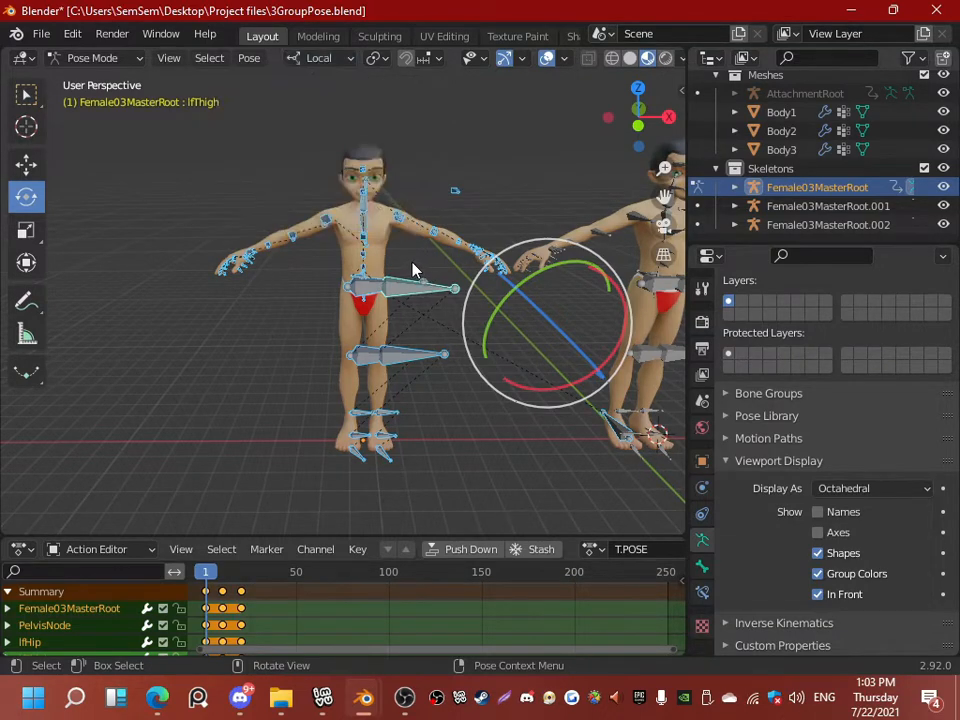
pyautogui.moveTo(412, 262); pyautogui.dragTo(414, 256, button='middle')
pyautogui.scroll(1, 414, 256)
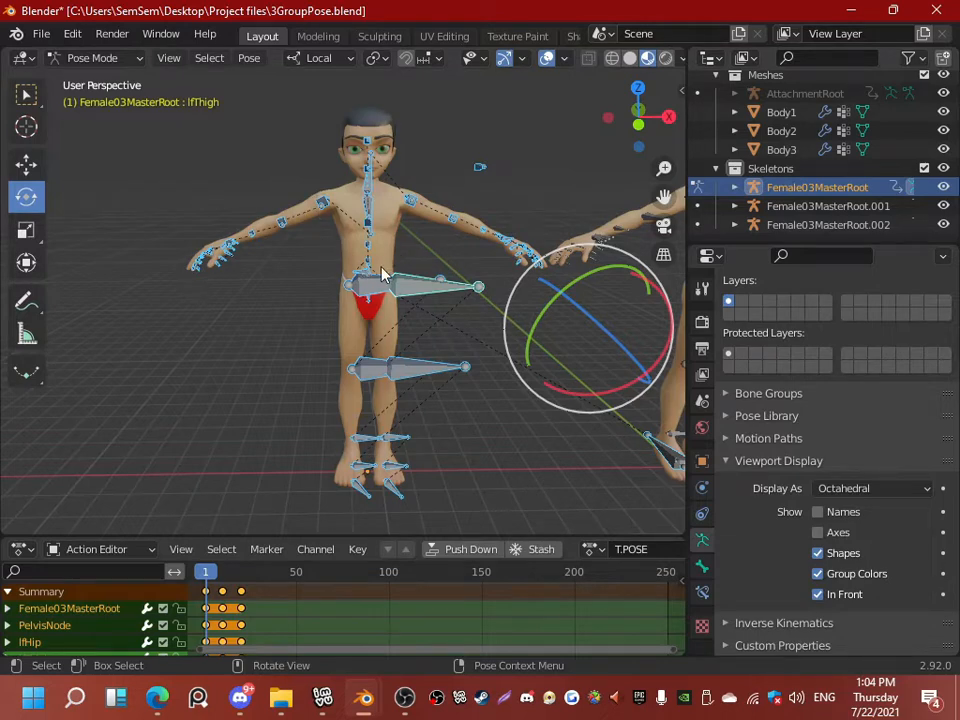
pyautogui.moveTo(427, 262)
pyautogui.mouseDown(button='middle')
pyautogui.moveTo(417, 259)
pyautogui.moveTo(431, 279)
pyautogui.mouseUp(button='middle')
pyautogui.scroll(2, 420, 269)
pyautogui.scroll(-3, 431, 279)
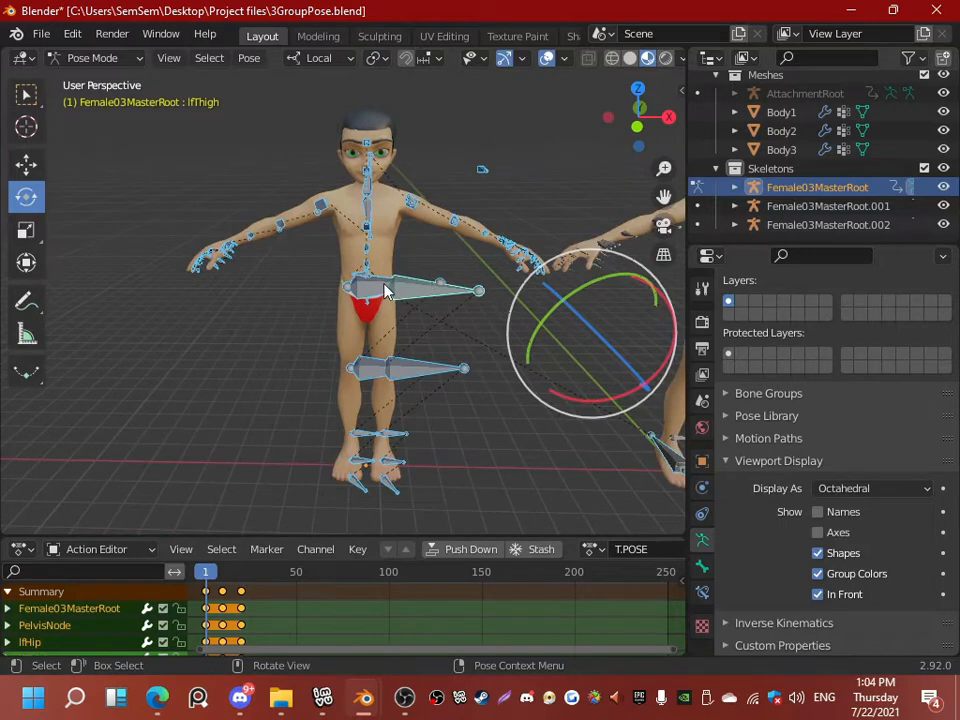
# Step: Select the lfThigh and rtCalf bones in turn to examine the leg bones of the first skeleton
pyautogui.click(440, 298)
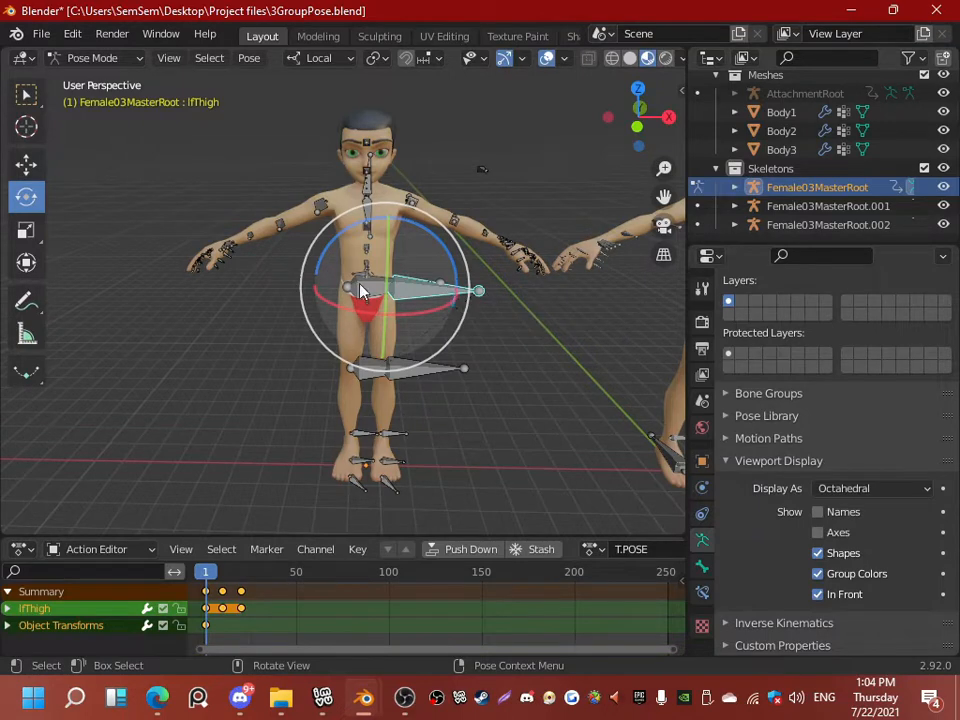
pyautogui.click(461, 380)
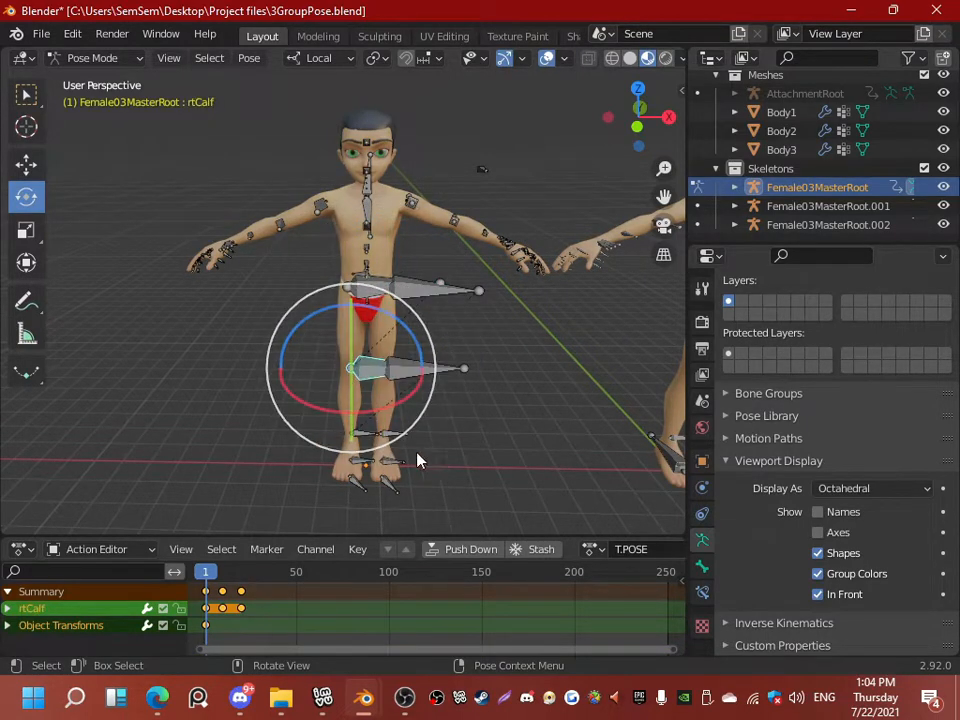
pyautogui.scroll(2, 431, 285)
pyautogui.scroll(-1, 431, 285)
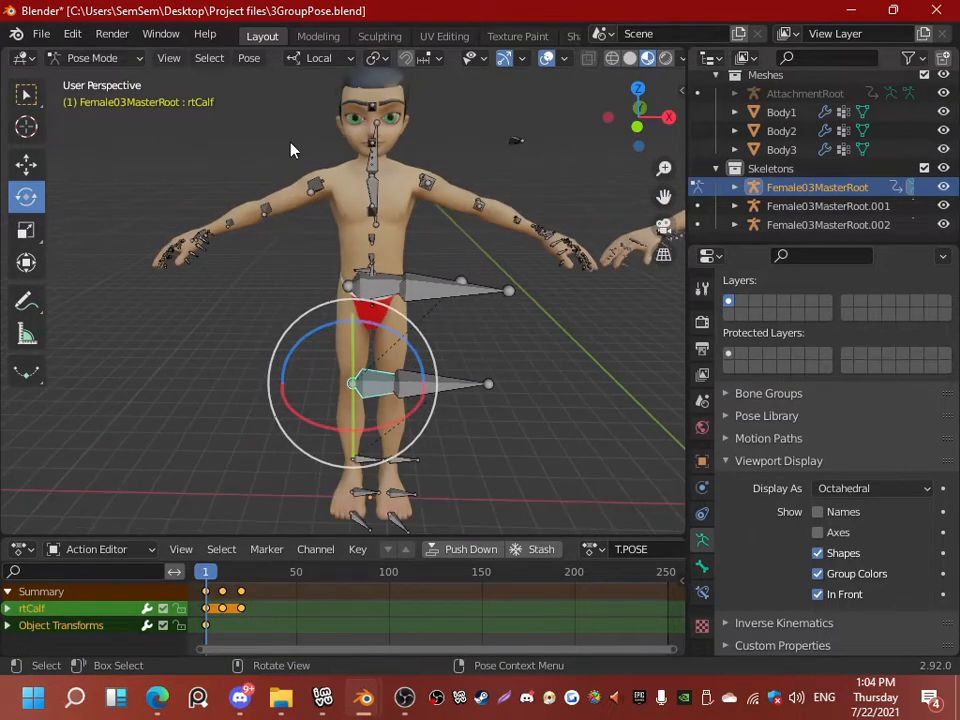
# Step: Select the rtBicep bone and compare the Move and Rotate tools on it, ending on Rotate
pyautogui.click(311, 193)
pyautogui.moveTo(355, 225); pyautogui.dragTo(215, 158, button='middle')
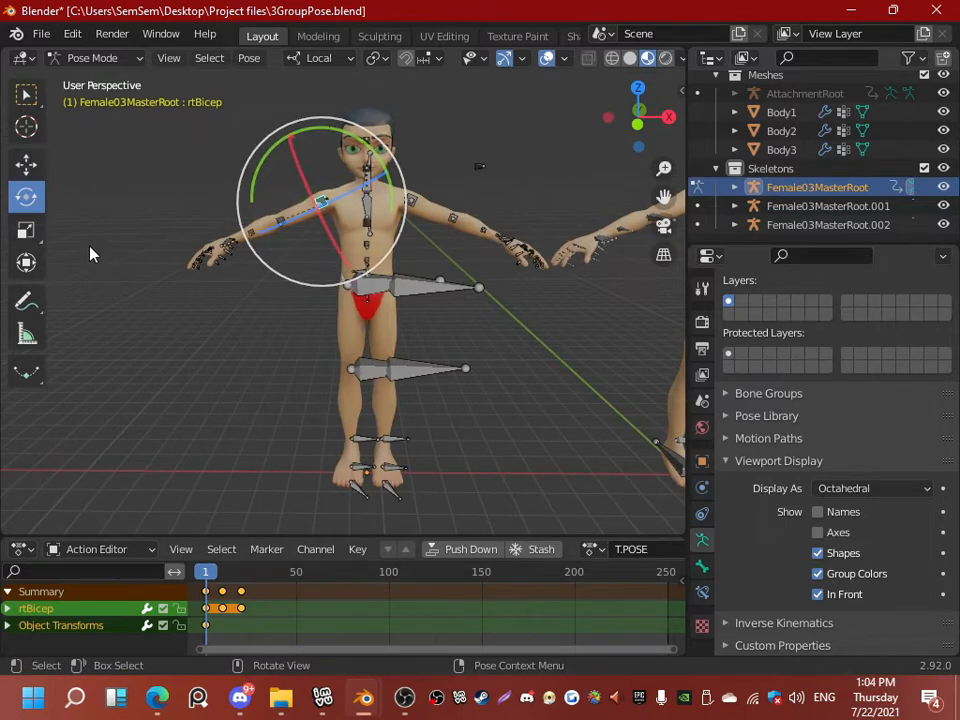
pyautogui.click(27, 164)
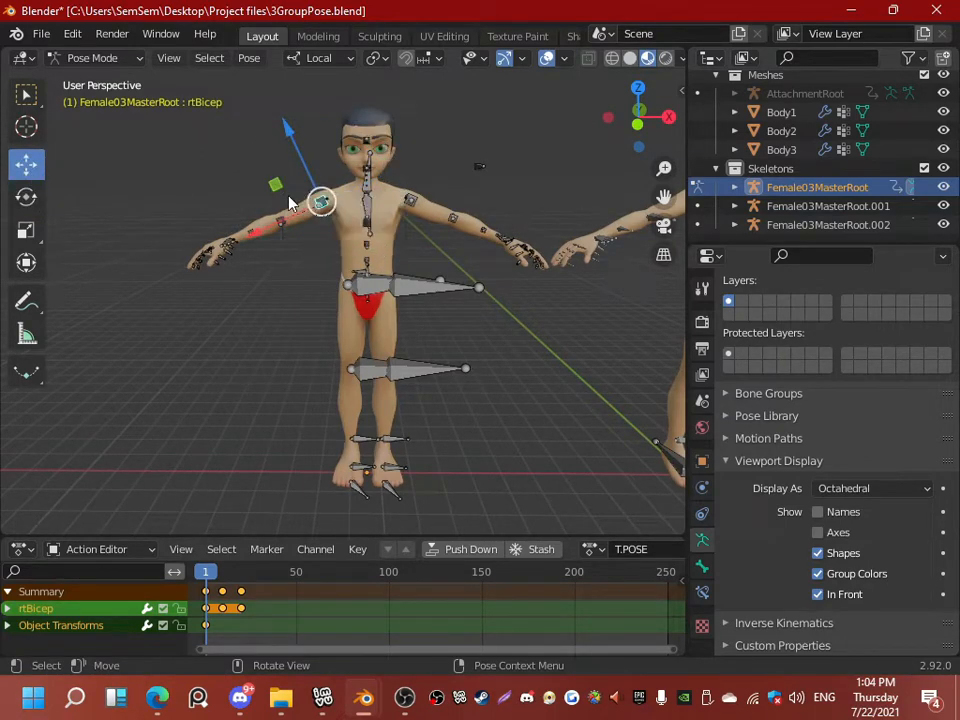
pyautogui.click(27, 196)
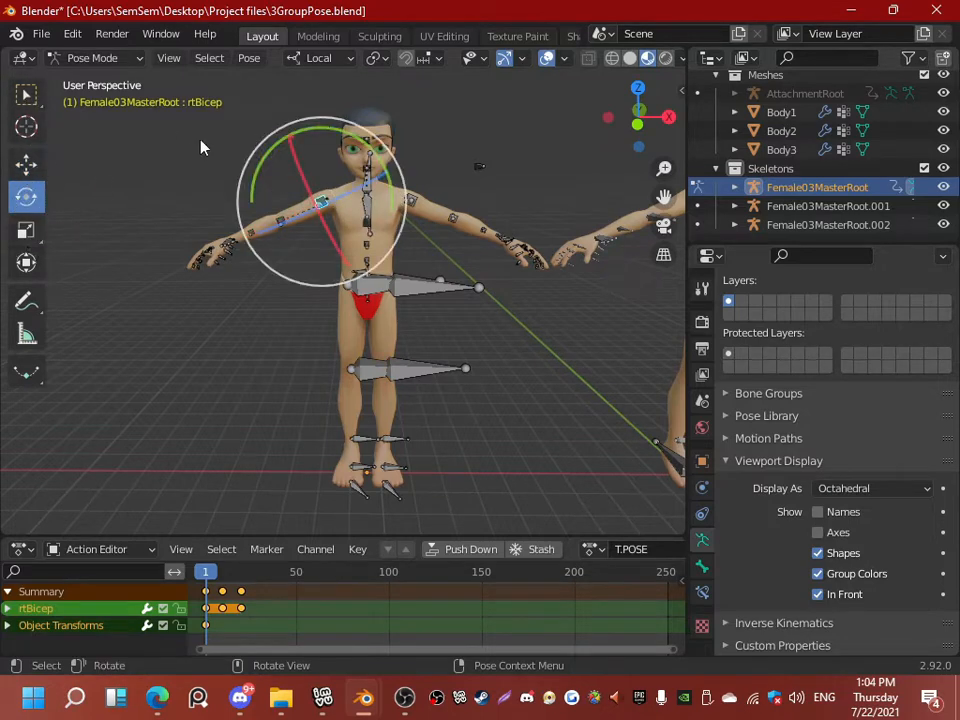
pyautogui.moveTo(239, 137); pyautogui.dragTo(248, 135, button='middle')
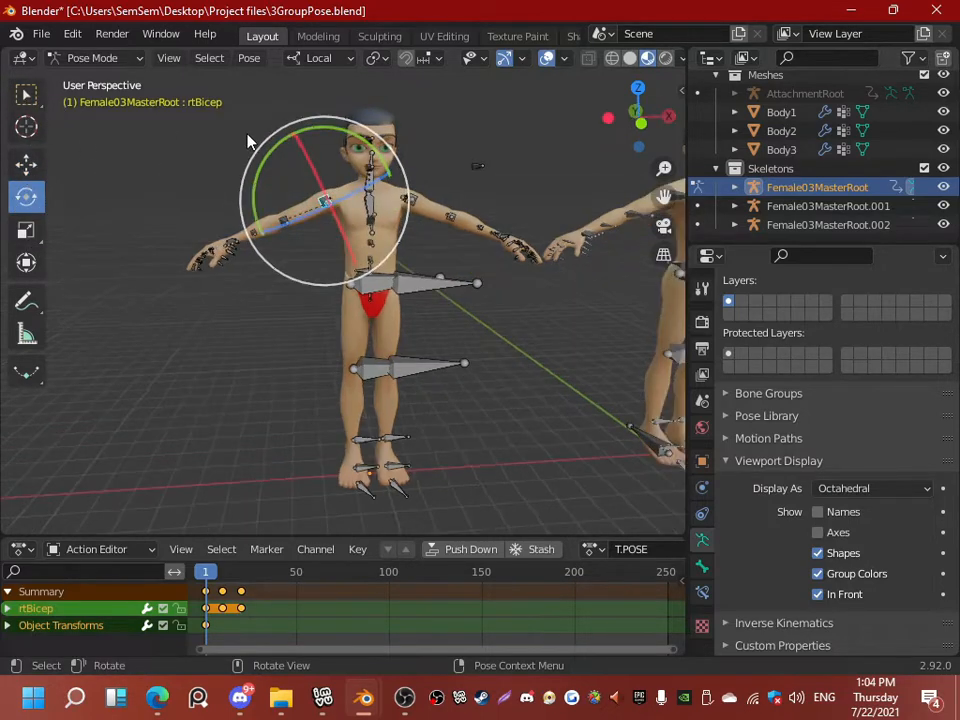
pyautogui.click(26, 163)
pyautogui.click(26, 196)
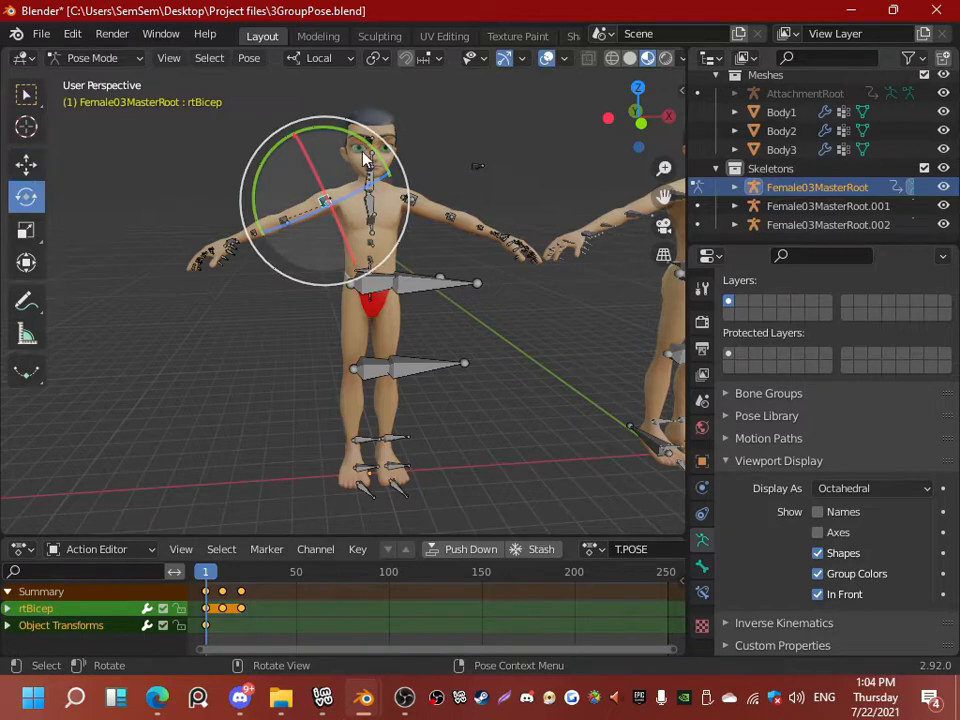
pyautogui.moveTo(367, 156); pyautogui.dragTo(360, 154, button='middle')
pyautogui.scroll(2, 360, 154)
pyautogui.moveTo(365, 106); pyautogui.dragTo(361, 133, button='middle')
pyautogui.scroll(-2, 281, 143)
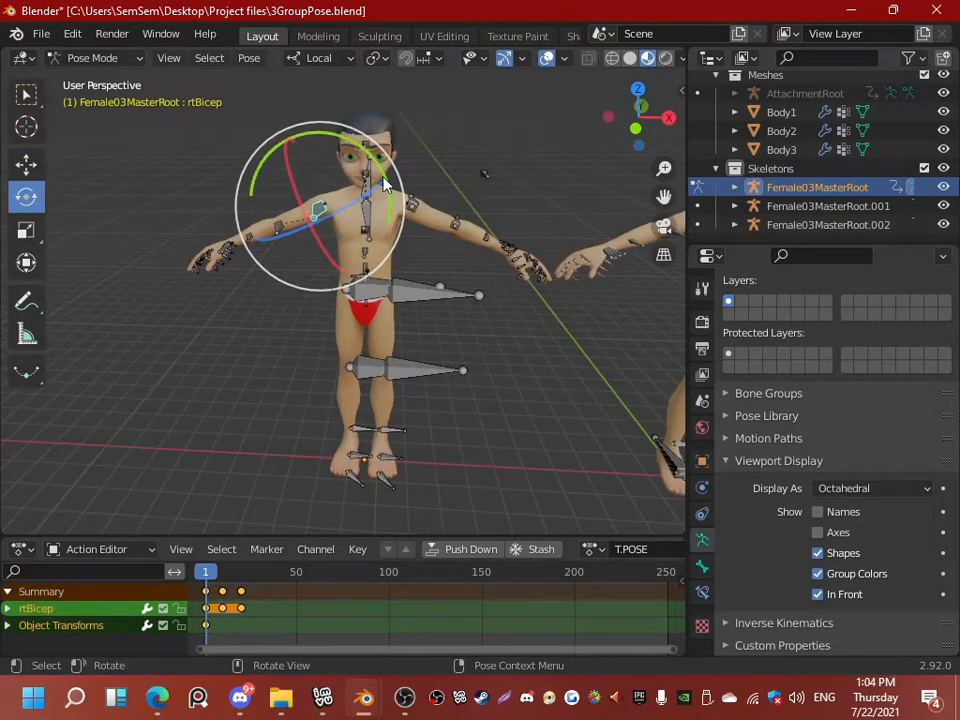
pyautogui.moveTo(375, 189); pyautogui.dragTo(396, 178, button='middle')
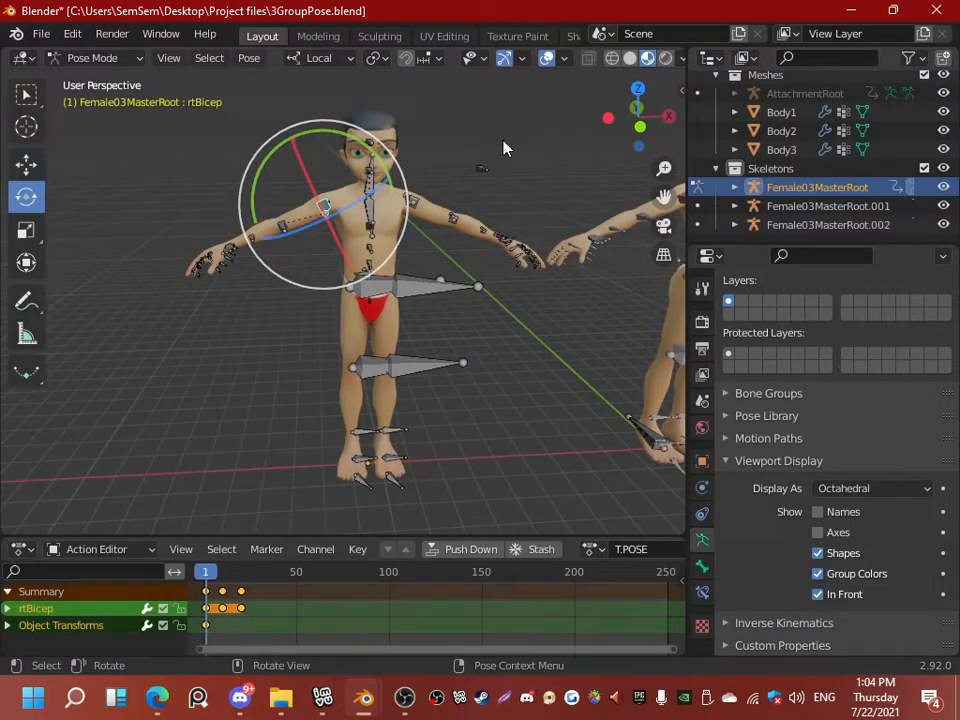
pyautogui.moveTo(503, 148); pyautogui.dragTo(489, 141, button='middle')
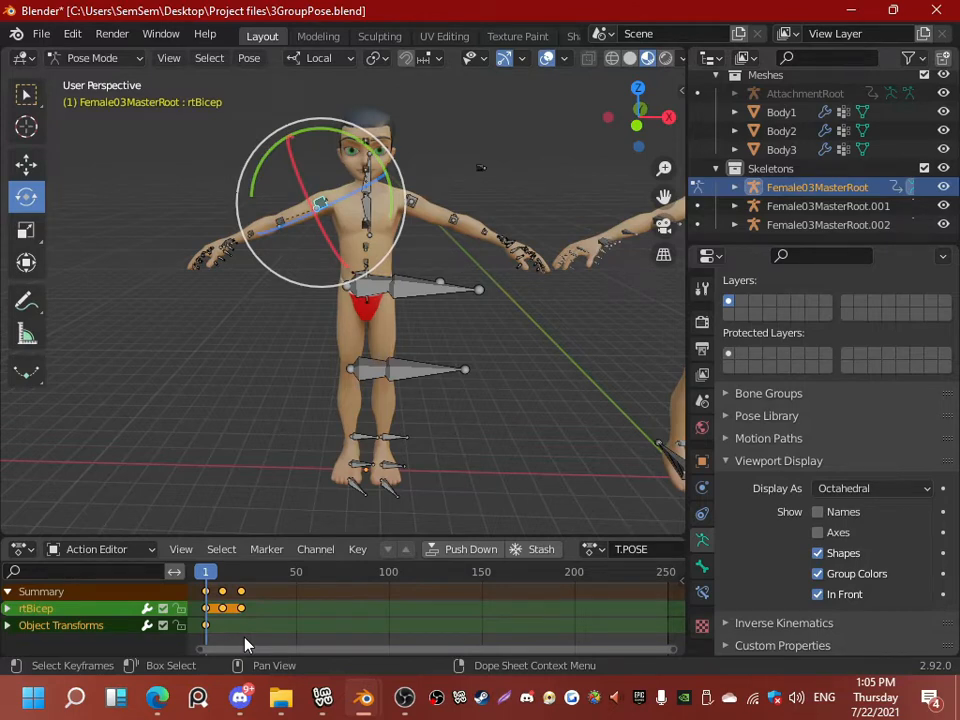
# Step: Select the small rtShoulder bone beside rtBicep and rotate it to lower the character's right arm toward the body
pyautogui.scroll(5, 170, 355)
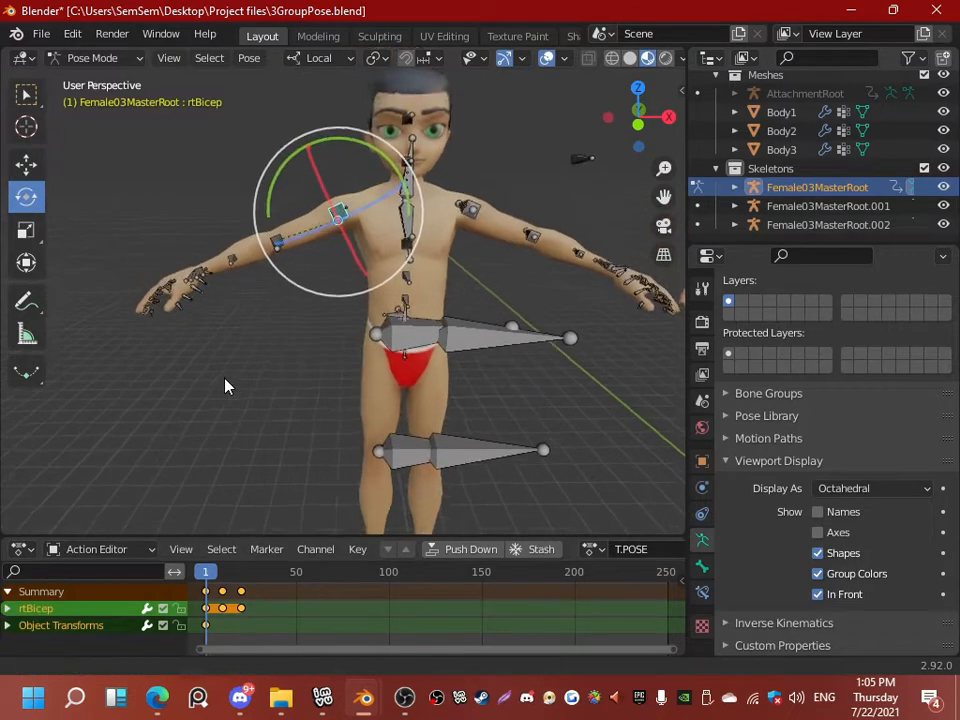
pyautogui.scroll(5, 228, 386)
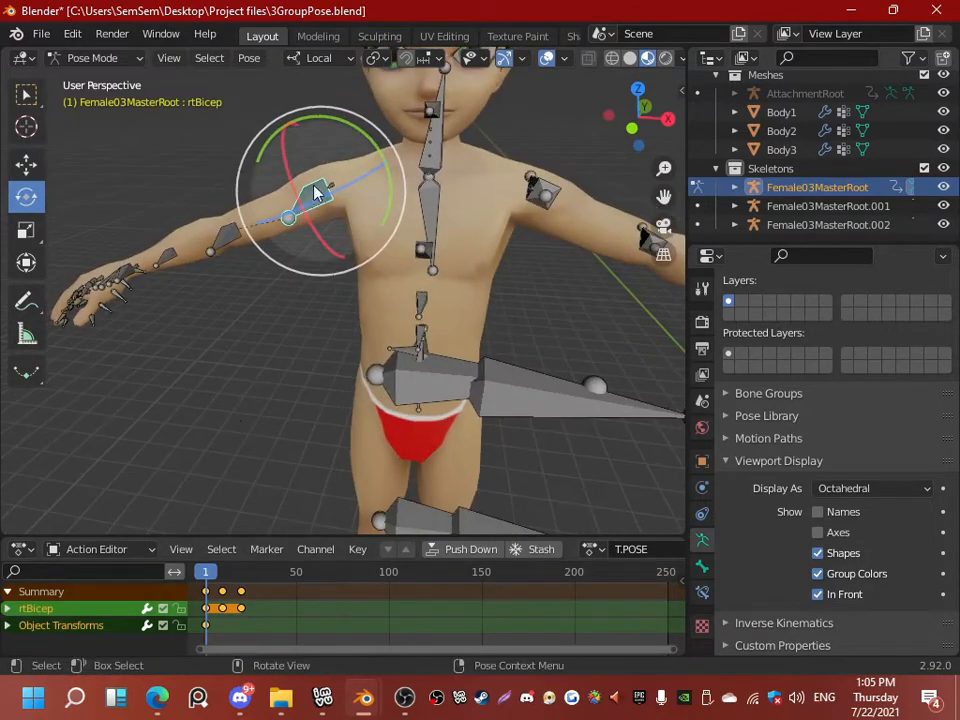
pyautogui.scroll(-3, 306, 193)
pyautogui.moveTo(306, 193); pyautogui.dragTo(345, 272, button='middle')
pyautogui.scroll(3, 340, 215)
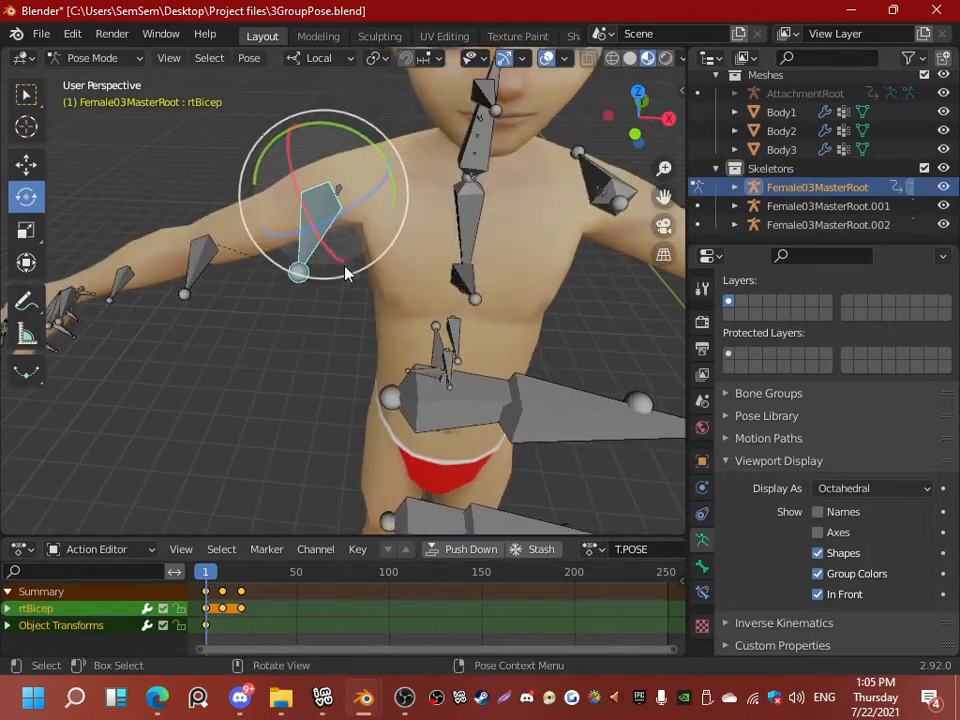
pyautogui.moveTo(338, 198); pyautogui.dragTo(358, 184, button='middle')
pyautogui.scroll(2, 332, 193)
pyautogui.click(333, 162)
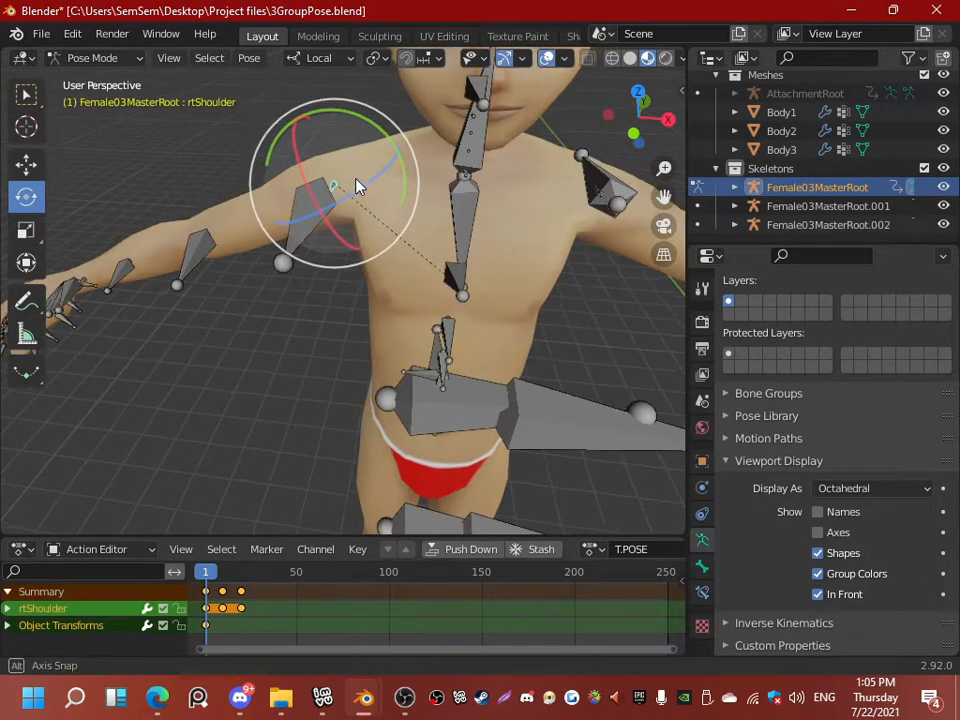
pyautogui.scroll(-3, 358, 163)
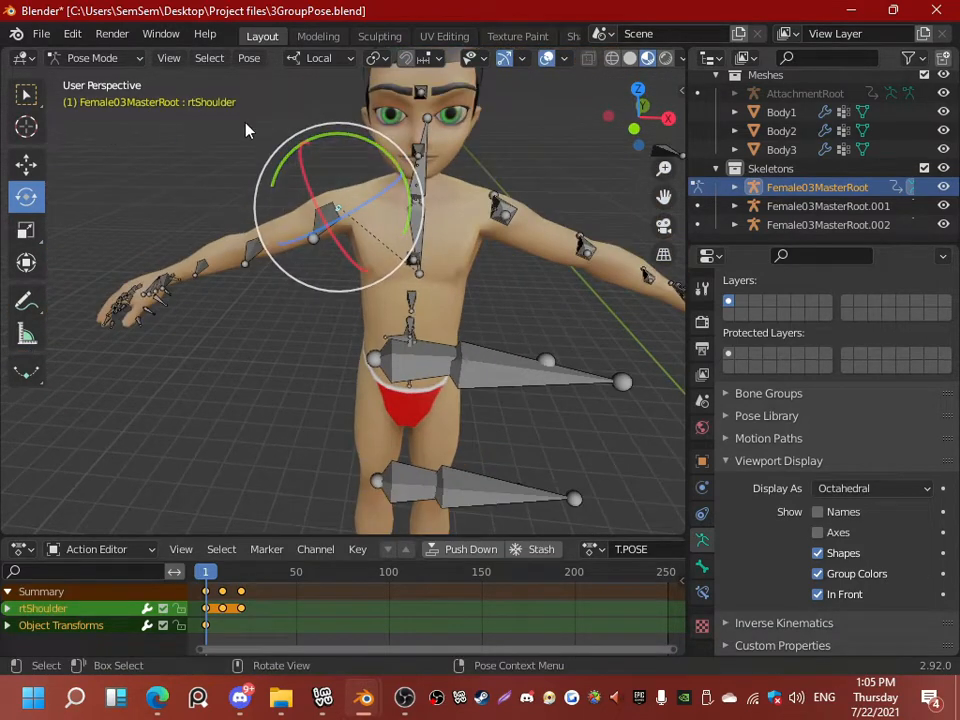
pyautogui.moveTo(364, 146); pyautogui.dragTo(255, 150)
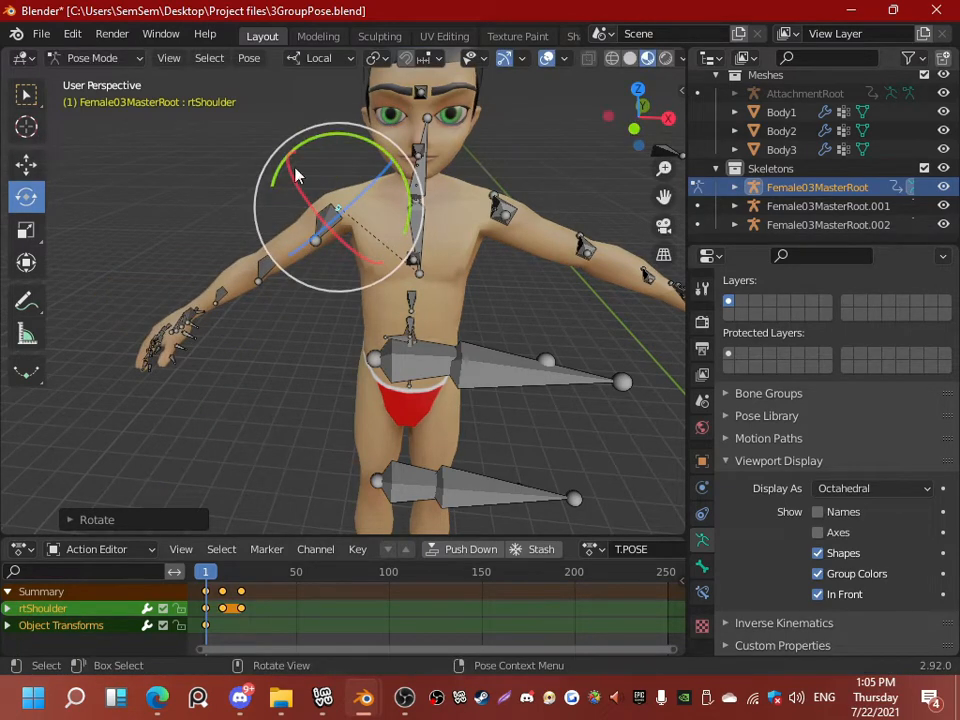
pyautogui.moveTo(342, 131); pyautogui.dragTo(332, 134)
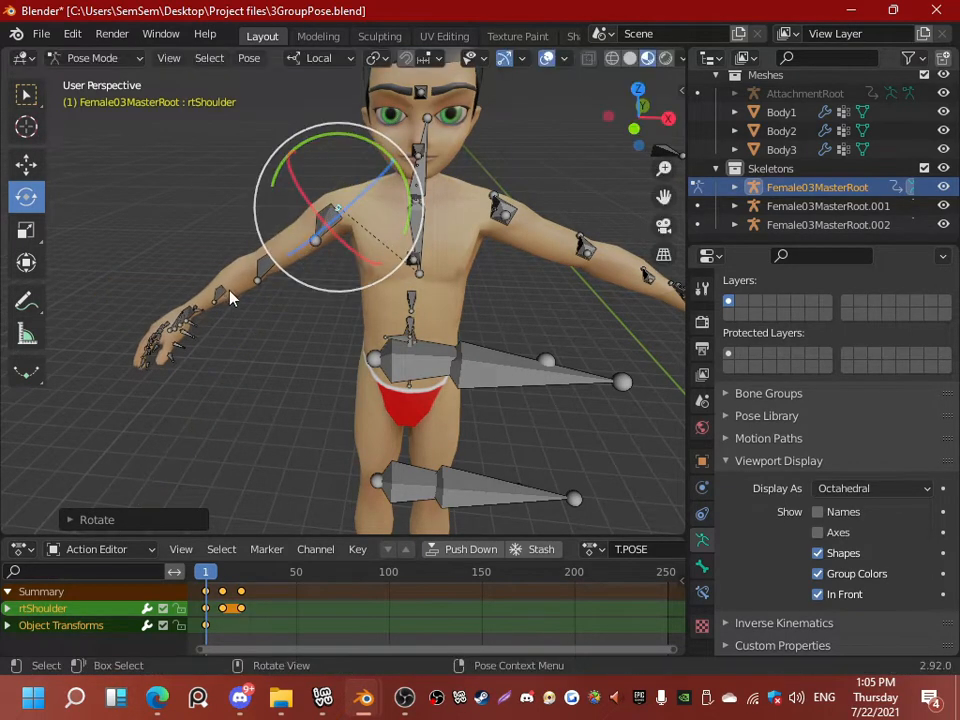
# Step: Rotate the rtElbow bone to bend the character's right forearm sharply forward
pyautogui.moveTo(229, 292); pyautogui.dragTo(265, 263, button='middle')
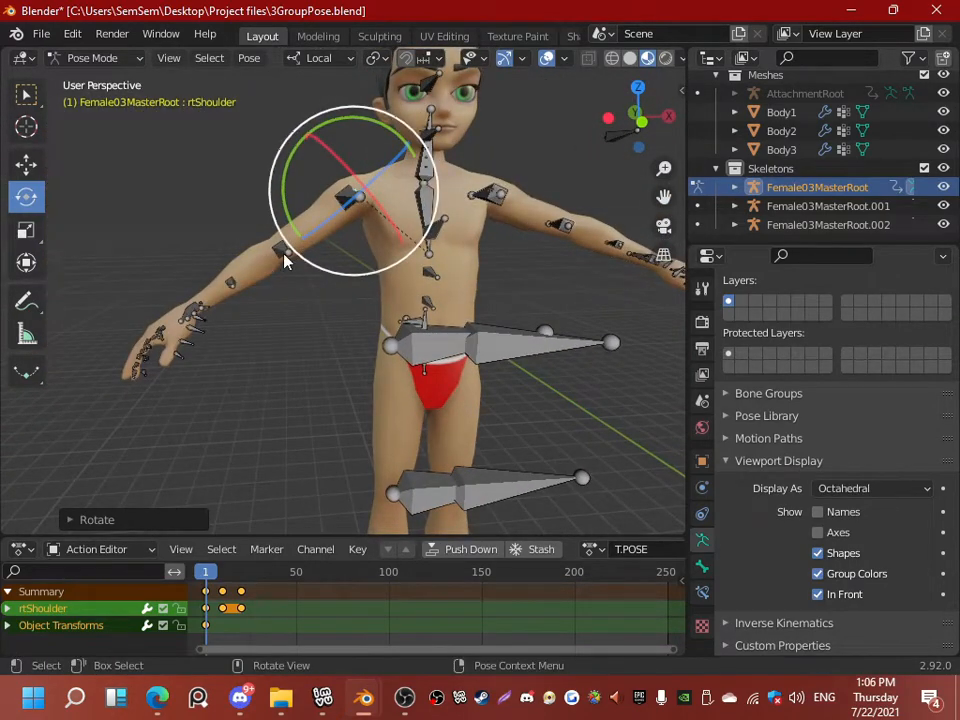
pyautogui.click(285, 257)
pyautogui.moveTo(302, 311); pyautogui.dragTo(325, 383, button='middle')
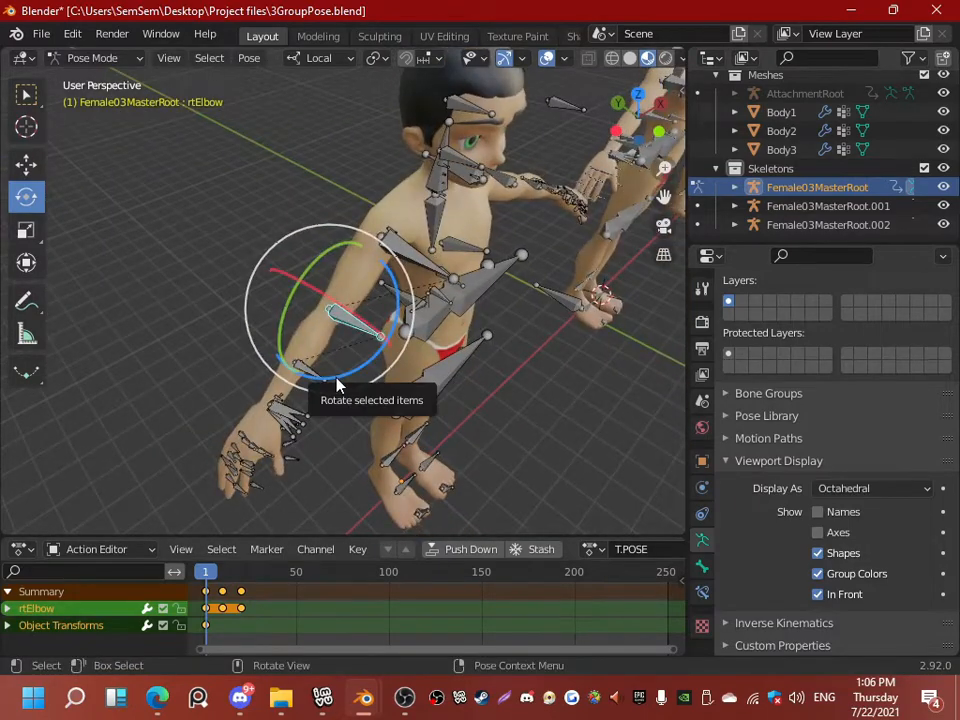
pyautogui.moveTo(325, 383); pyautogui.dragTo(386, 274)
# Step: Rotate the rtBicep bone to raise the bent right arm slightly away from the torso
pyautogui.moveTo(420, 335); pyautogui.dragTo(315, 279, button='middle')
pyautogui.click(345, 188)
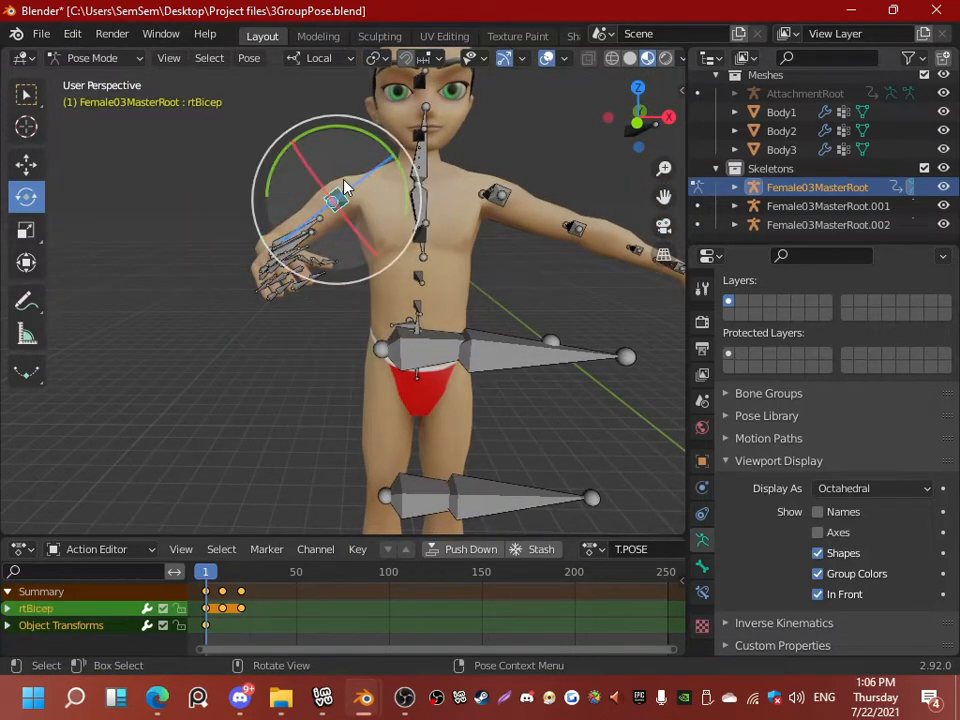
pyautogui.moveTo(381, 150); pyautogui.dragTo(380, 226)
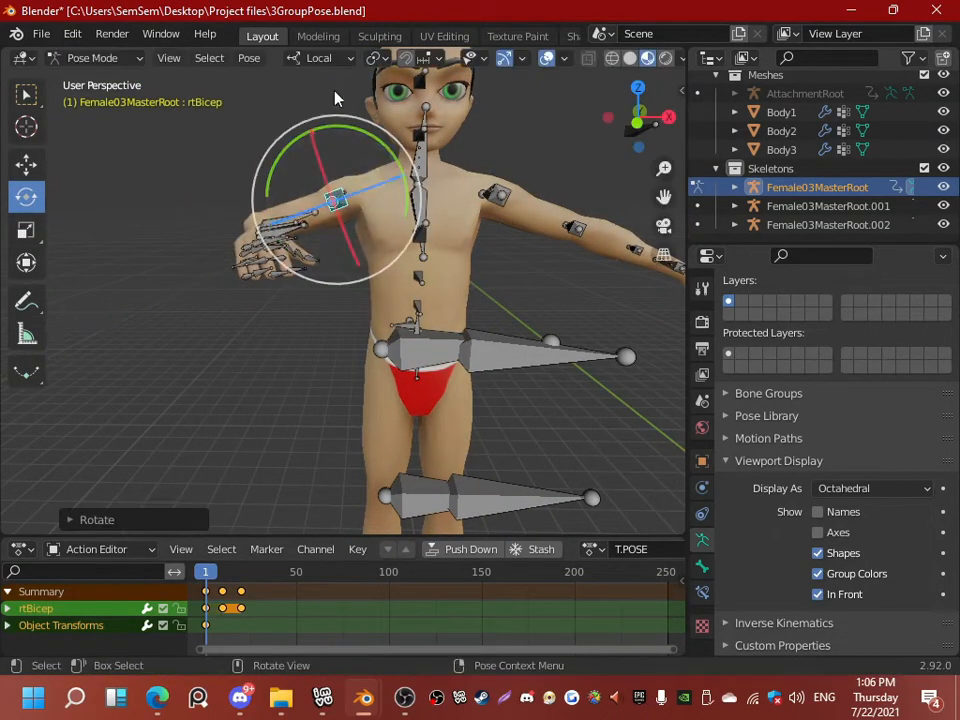
# Step: Rotate the rtShoulder bone on several axes to swing the bent right arm so the forearm points upward
pyautogui.click(332, 96)
pyautogui.click(350, 198)
pyautogui.moveTo(386, 133); pyautogui.dragTo(405, 285)
pyautogui.moveTo(405, 285); pyautogui.dragTo(193, 303, button='middle')
pyautogui.moveTo(325, 232); pyautogui.dragTo(312, 208)
pyautogui.moveTo(322, 118); pyautogui.dragTo(368, 186)
# Step: Adjust the rtShoulder bone's rotation in the right orthographic view to line the raised forearm up with the torso
pyautogui.moveTo(298, 258); pyautogui.dragTo(545, 250, button='middle')
pyautogui.click(649, 128)
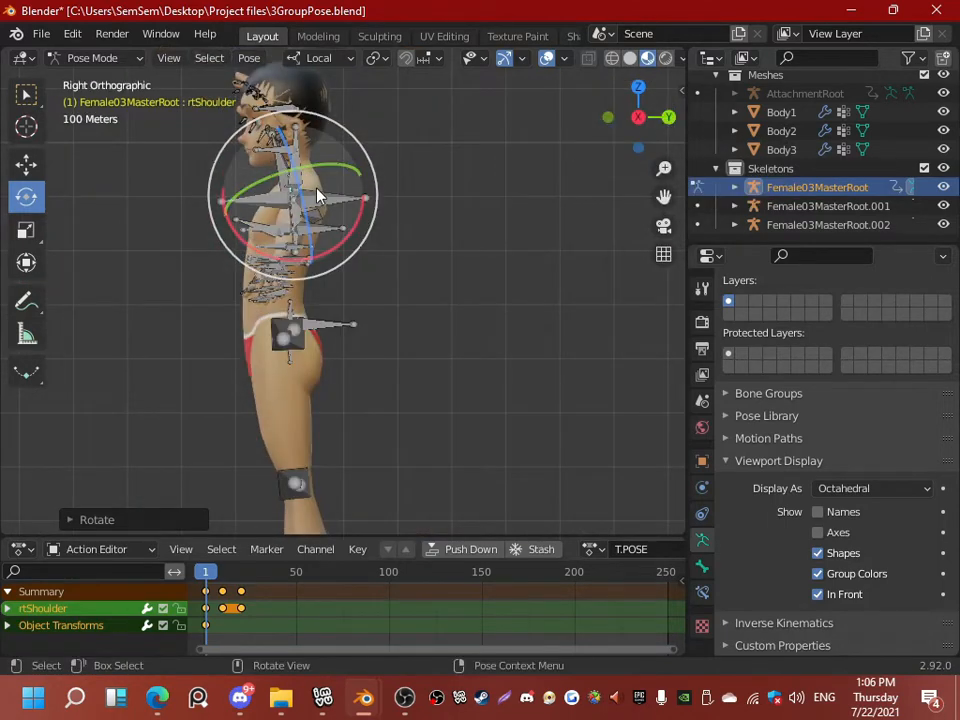
pyautogui.moveTo(343, 180)
pyautogui.mouseDown()
pyautogui.moveTo(356, 140)
pyautogui.moveTo(352, 179)
pyautogui.mouseUp()
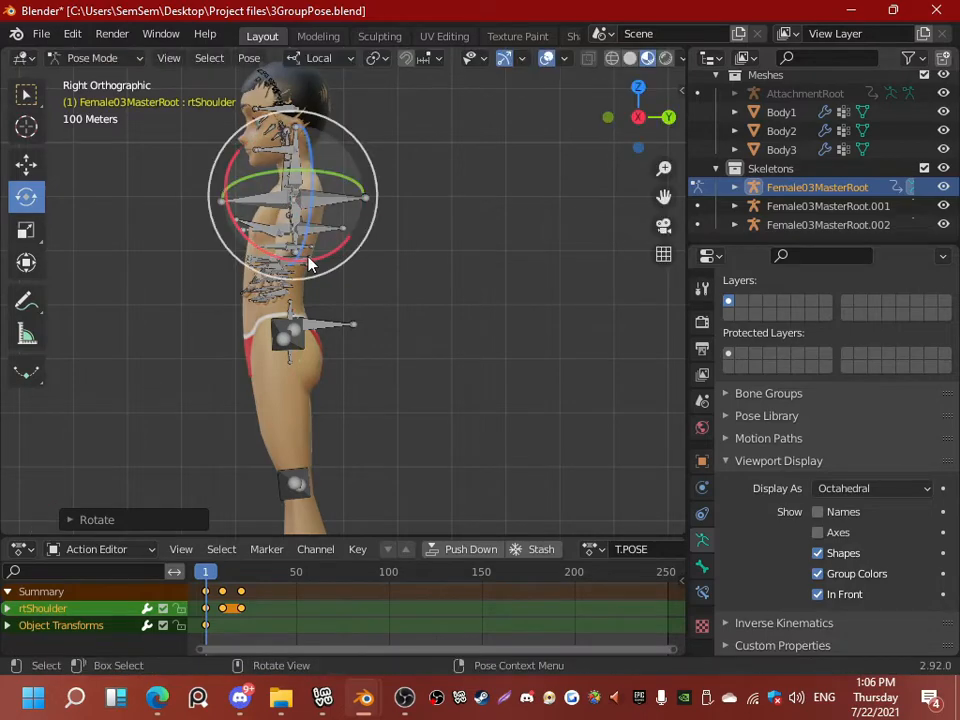
# Step: Rotate the rtShoulder bone in the front orthographic view to lift the right upper arm to roughly horizontal
pyautogui.moveTo(311, 261); pyautogui.dragTo(615, 310, button='middle')
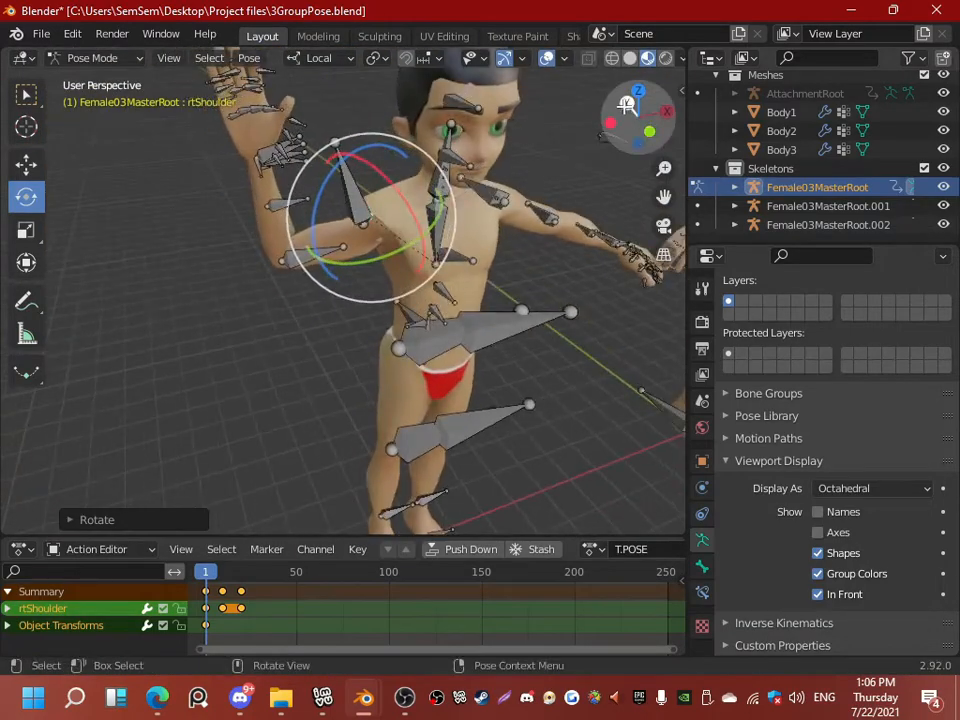
pyautogui.moveTo(626, 104); pyautogui.dragTo(292, 187)
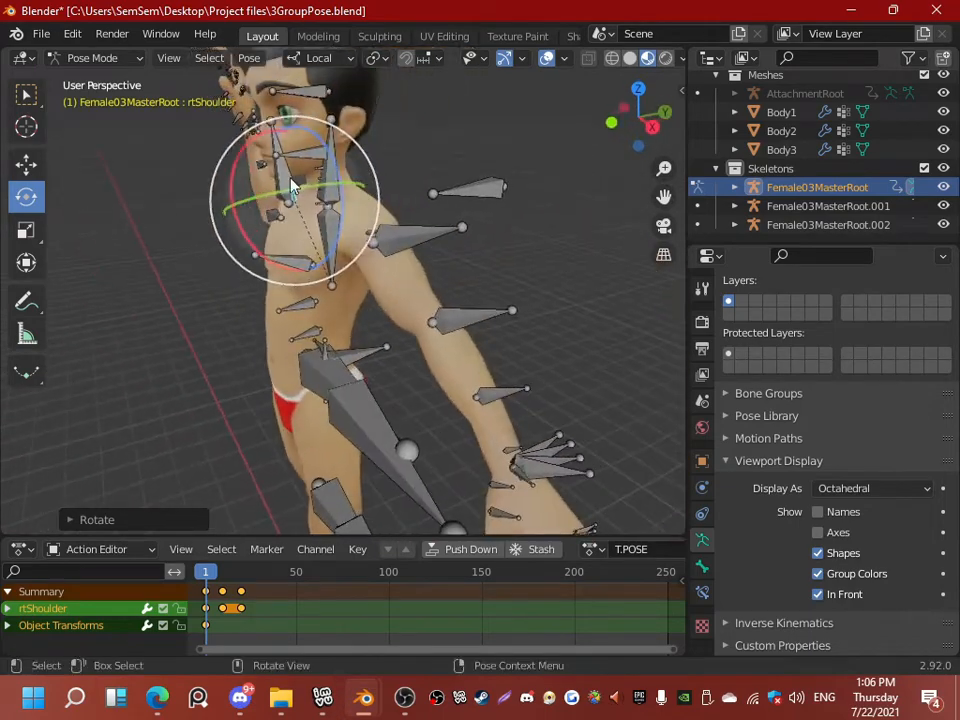
pyautogui.click(651, 126)
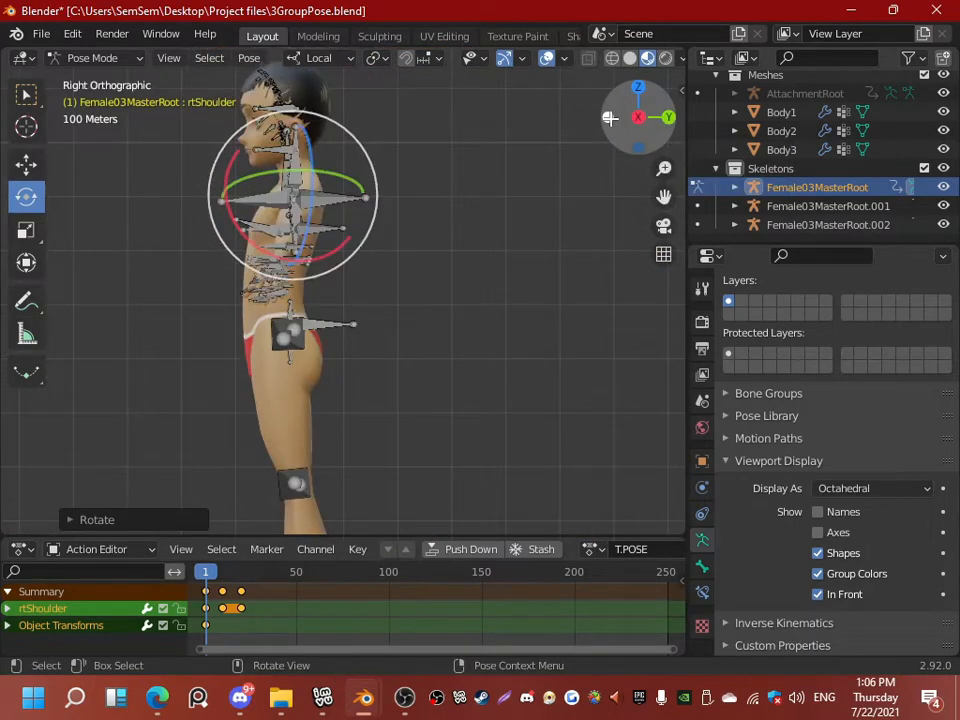
pyautogui.click(610, 118)
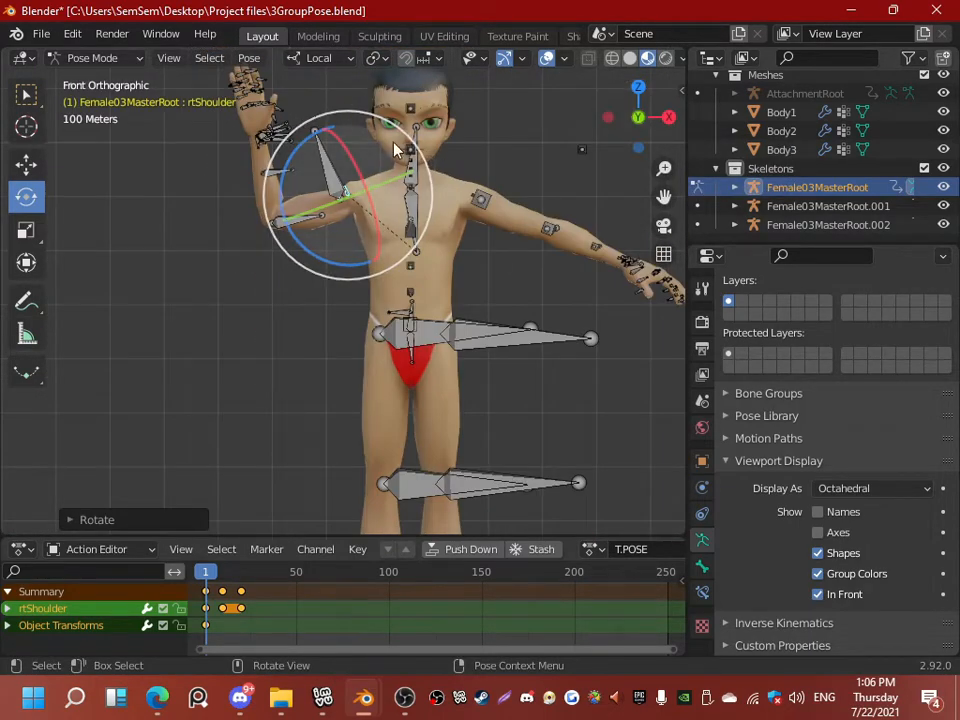
pyautogui.moveTo(285, 188); pyautogui.dragTo(310, 170)
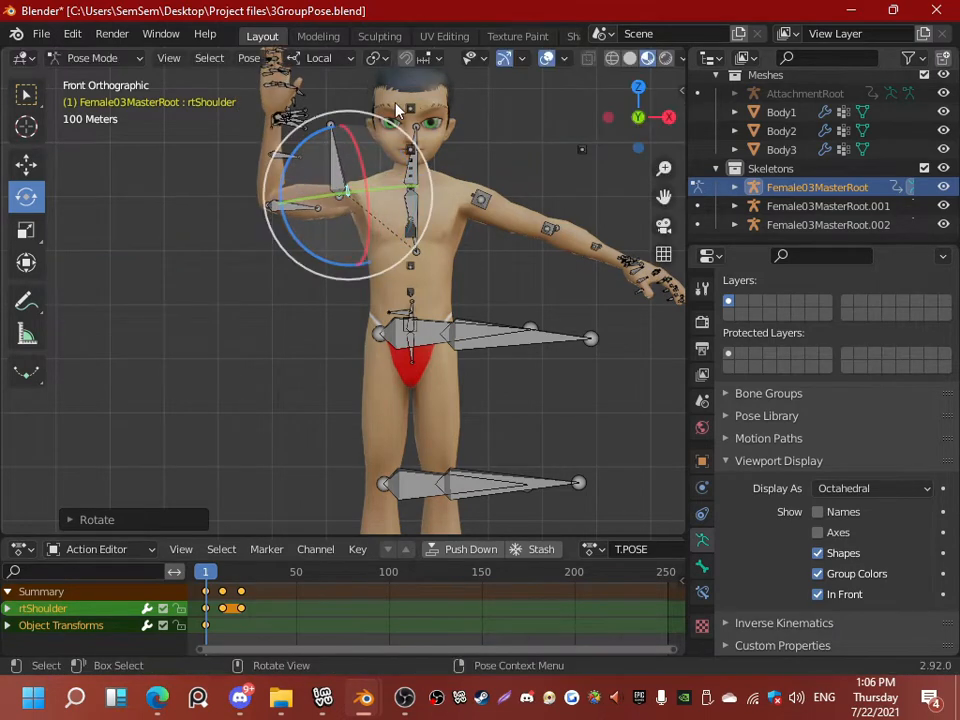
# Step: Examine the raised right arm from the side and in perspective, selecting the PelvisNode bone
pyautogui.click(668, 117)
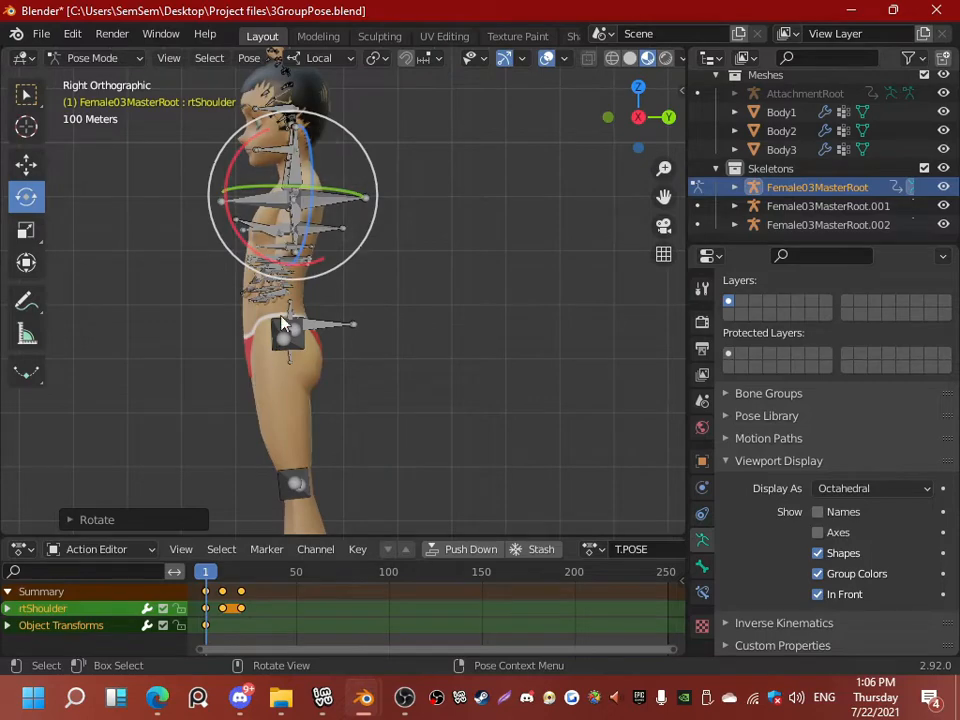
pyautogui.click(337, 358)
pyautogui.moveTo(337, 358); pyautogui.dragTo(540, 295, button='middle')
pyautogui.scroll(2, 509, 324)
pyautogui.scroll(-1, 512, 324)
pyautogui.scroll(-2, 500, 280)
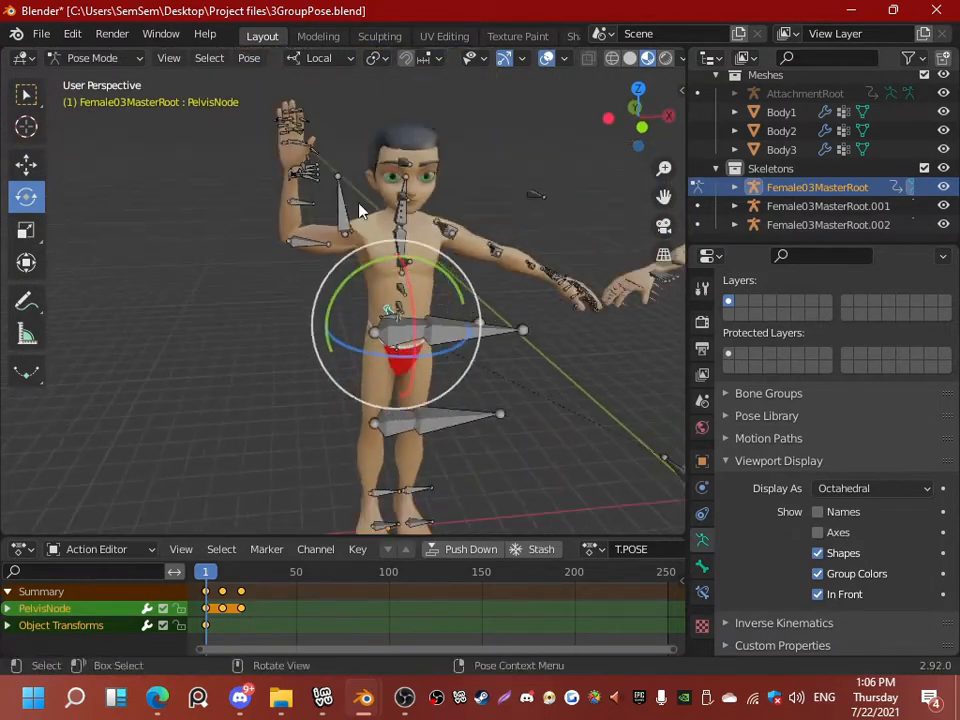
# Step: Rotate the left shoulder bone to raise the upper arm to roughly horizontal, and bend the lfElbow bone so the forearm points forward
pyautogui.moveTo(284, 113); pyautogui.dragTo(486, 240, button='middle')
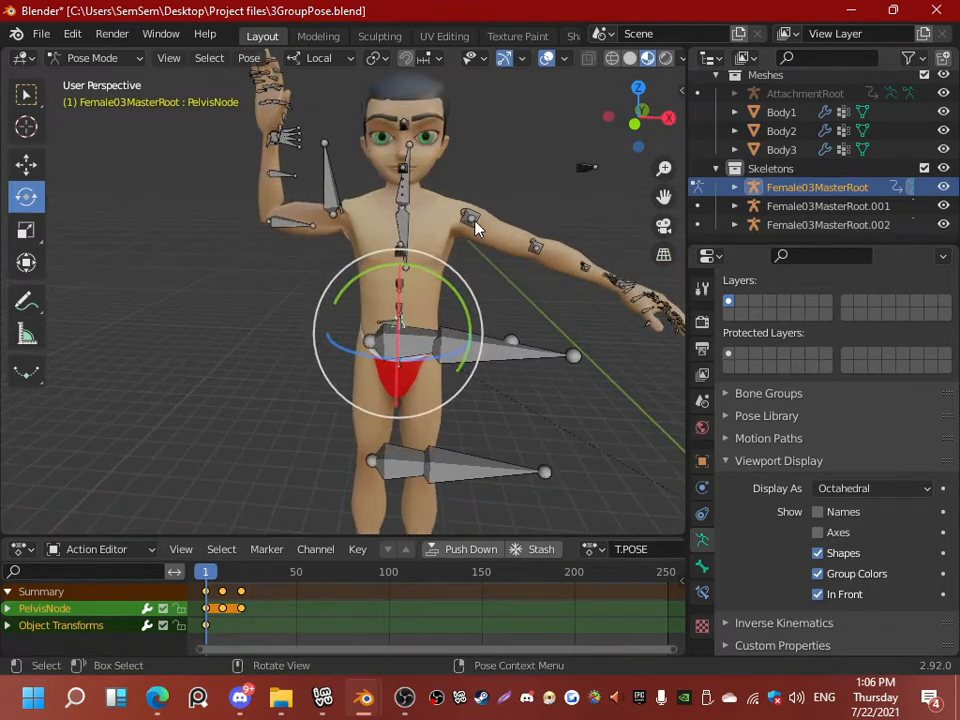
pyautogui.click(474, 222)
pyautogui.moveTo(489, 150); pyautogui.dragTo(450, 146)
pyautogui.click(550, 226)
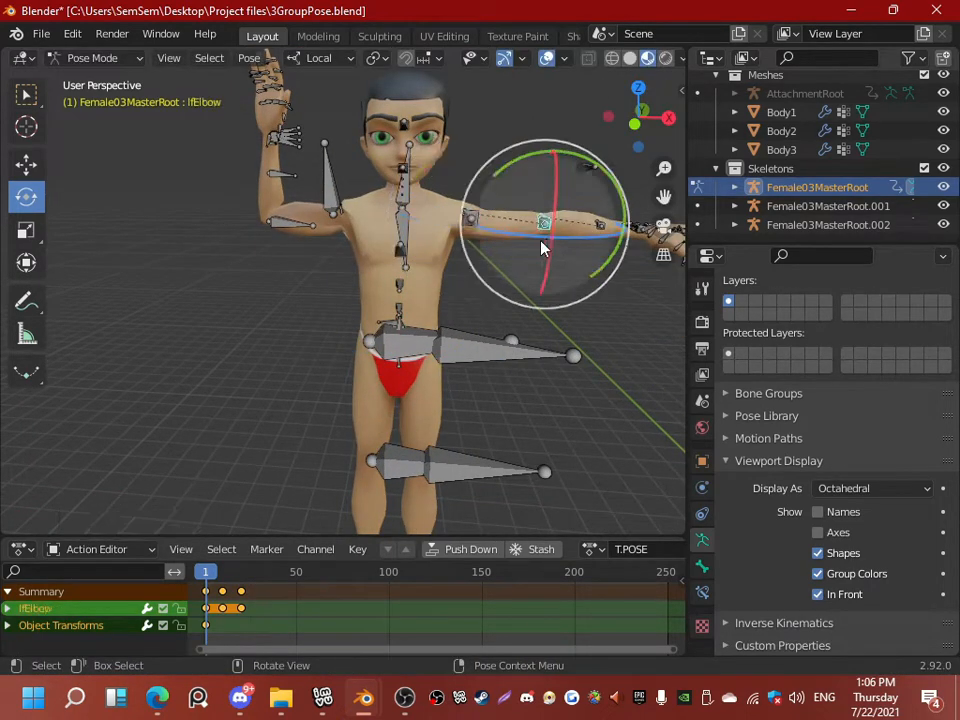
pyautogui.moveTo(541, 249); pyautogui.dragTo(468, 307)
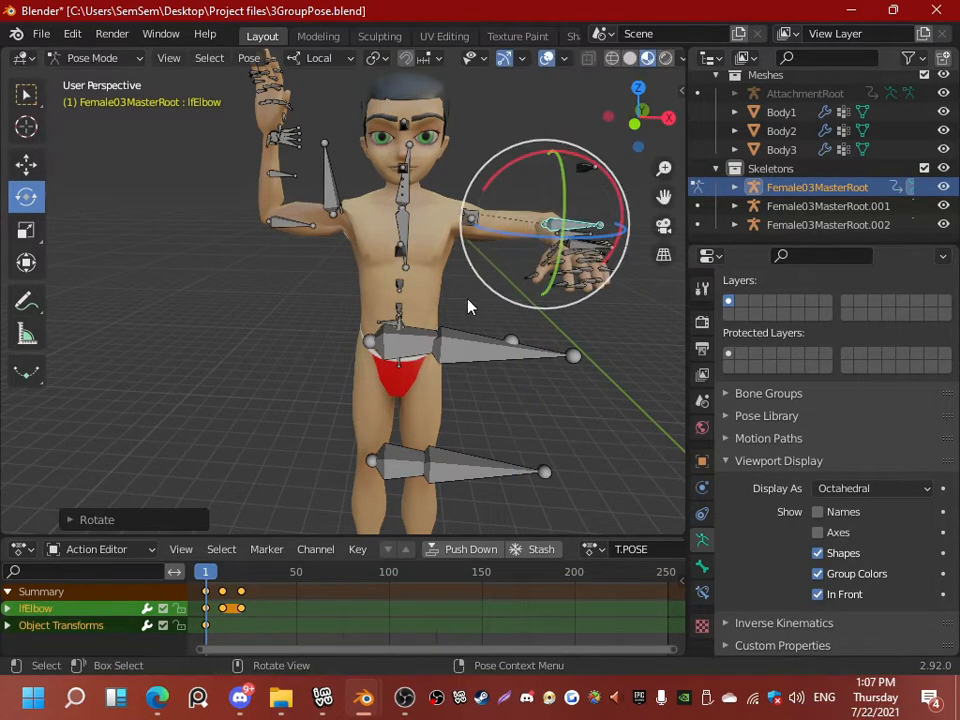
# Step: Rotate the first character's rtThigh bone to swing the right leg out sideways off the ground
pyautogui.scroll(-2, 470, 302)
pyautogui.click(400, 330)
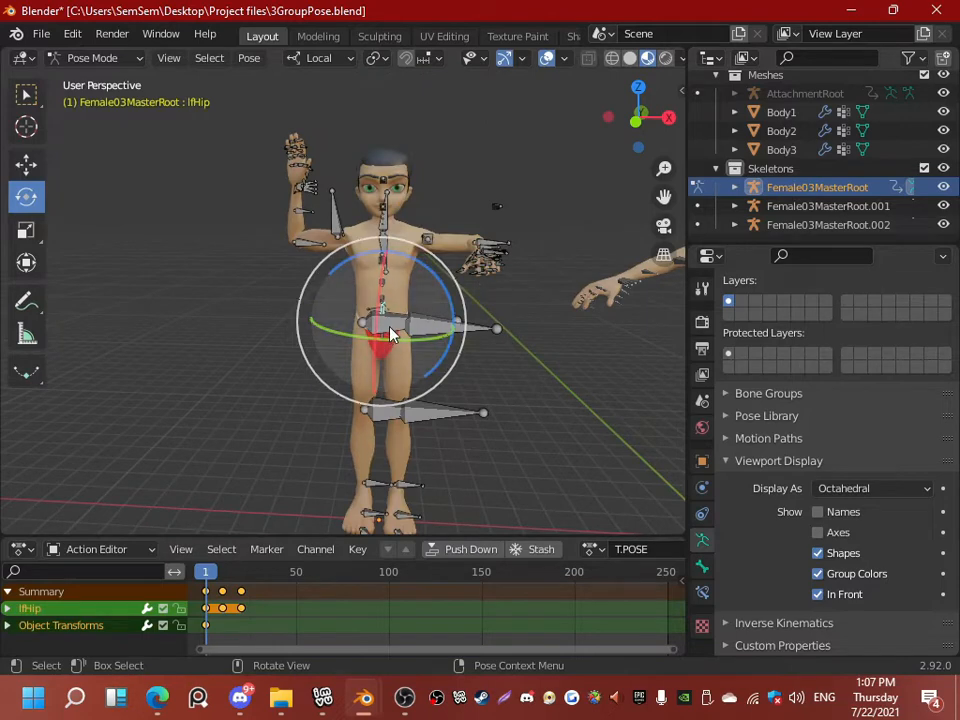
pyautogui.click(375, 326)
pyautogui.moveTo(289, 300); pyautogui.dragTo(313, 262)
# Step: Rotate the PelvisNode bone to tilt the body sideways, leaning the torso away from the lifted right leg
pyautogui.moveTo(277, 343); pyautogui.dragTo(560, 350, button='middle')
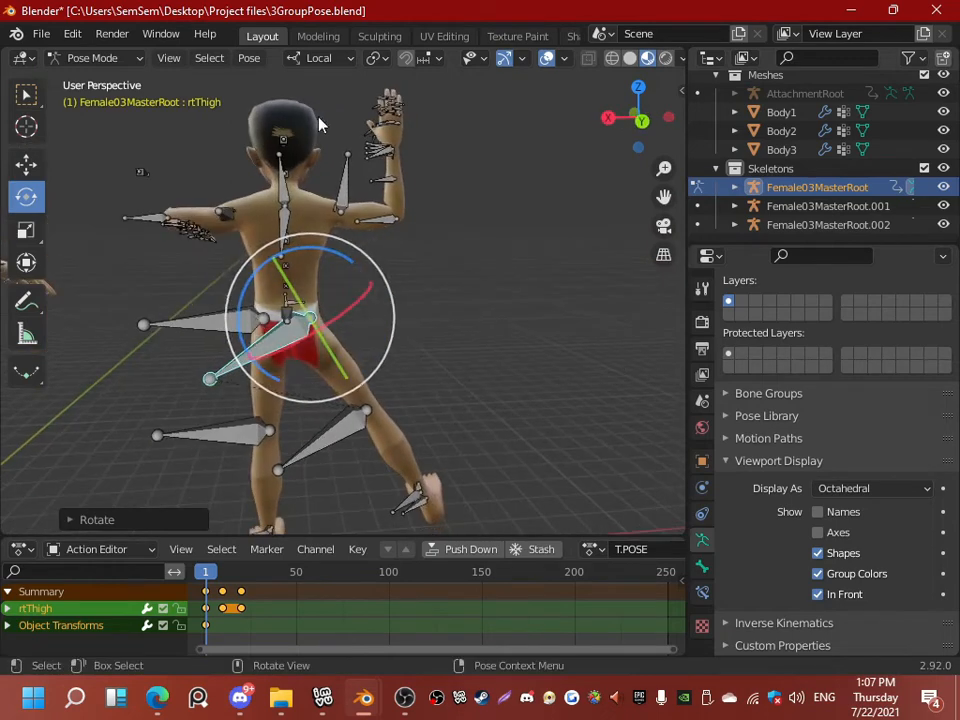
pyautogui.moveTo(477, 120); pyautogui.dragTo(546, 204, button='middle')
pyautogui.scroll(5, 401, 343)
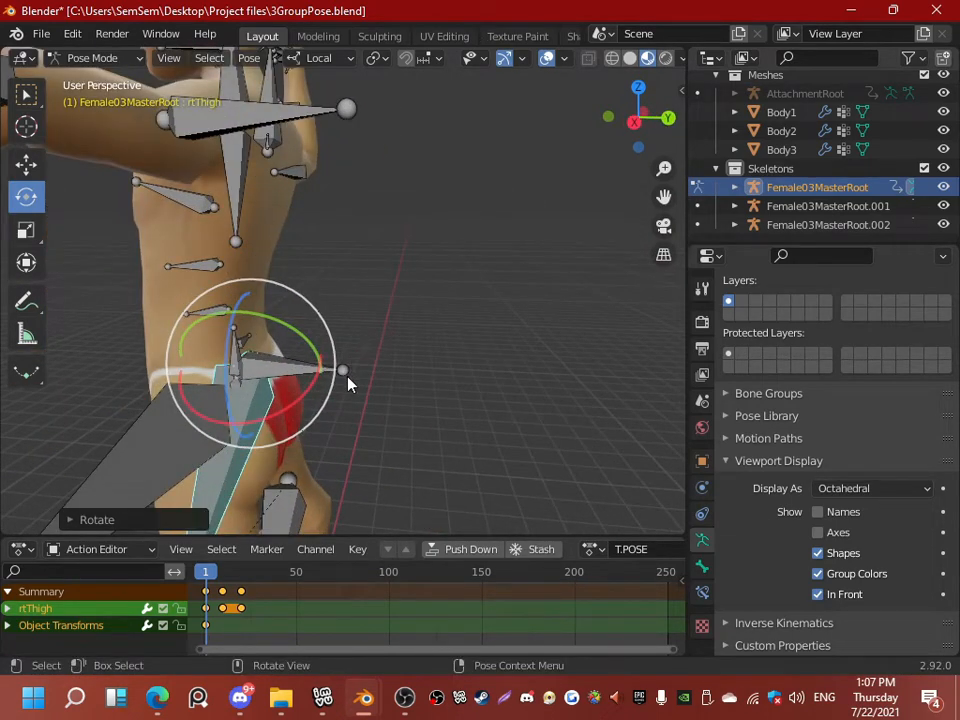
pyautogui.click(343, 376)
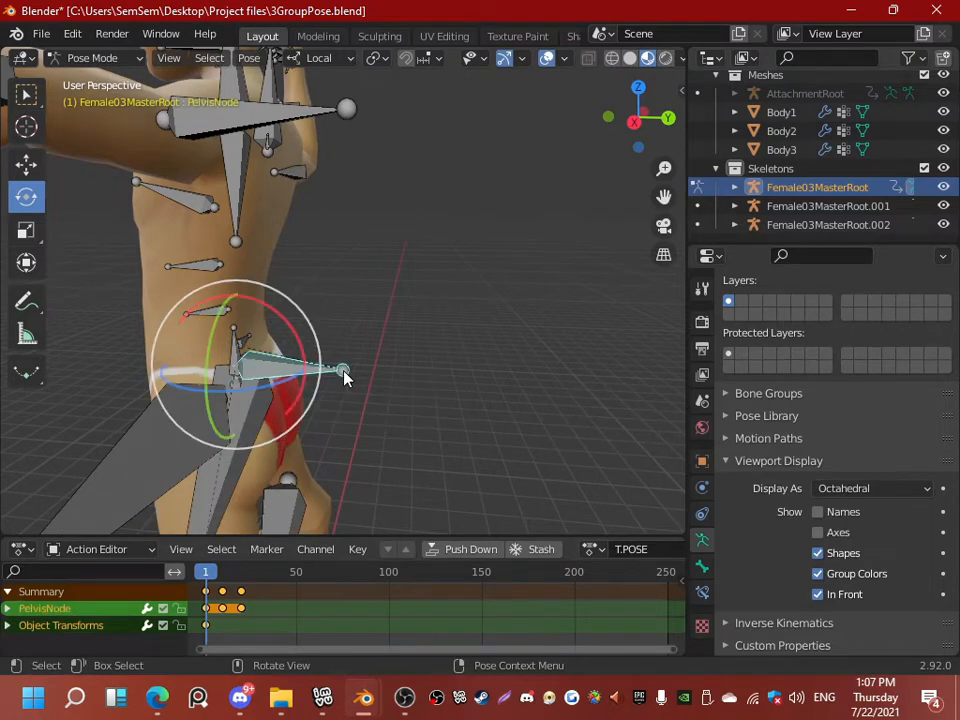
pyautogui.moveTo(343, 375); pyautogui.dragTo(285, 336, button='middle')
pyautogui.moveTo(372, 350); pyautogui.dragTo(290, 354, button='middle')
pyautogui.moveTo(342, 272)
pyautogui.mouseDown()
pyautogui.moveTo(346, 299)
pyautogui.moveTo(320, 270)
pyautogui.moveTo(343, 307)
pyautogui.moveTo(340, 276)
pyautogui.moveTo(327, 265)
pyautogui.moveTo(336, 274)
pyautogui.mouseUp()
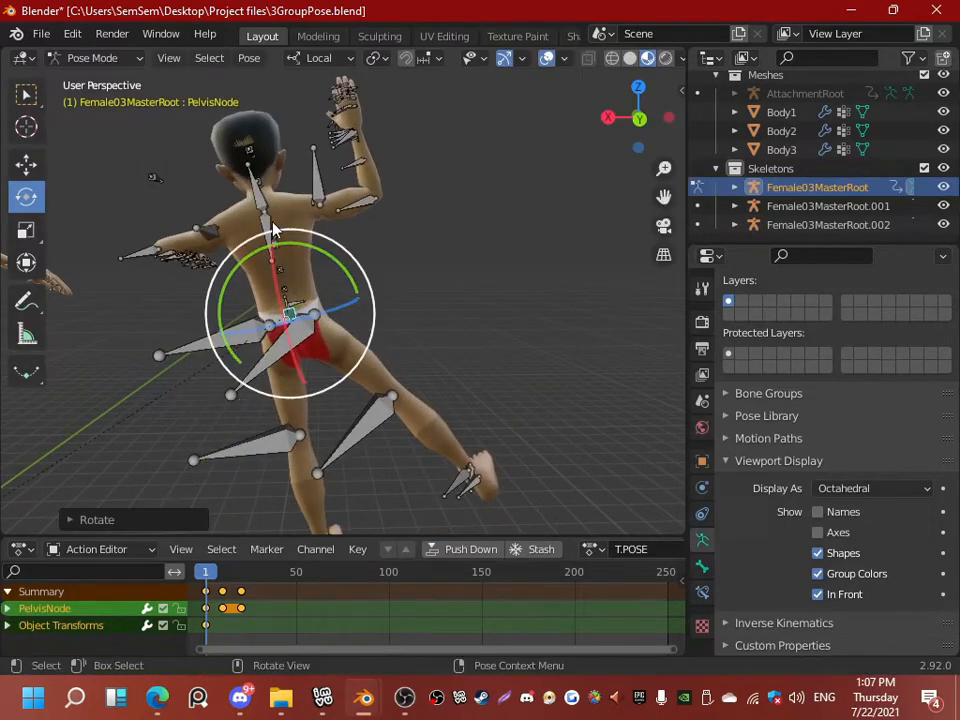
# Step: Rotate the lfThigh bone to straighten the standing left leg under the tilted pelvis
pyautogui.moveTo(336, 274); pyautogui.dragTo(549, 400, button='middle')
pyautogui.moveTo(508, 444); pyautogui.dragTo(480, 253, button='middle')
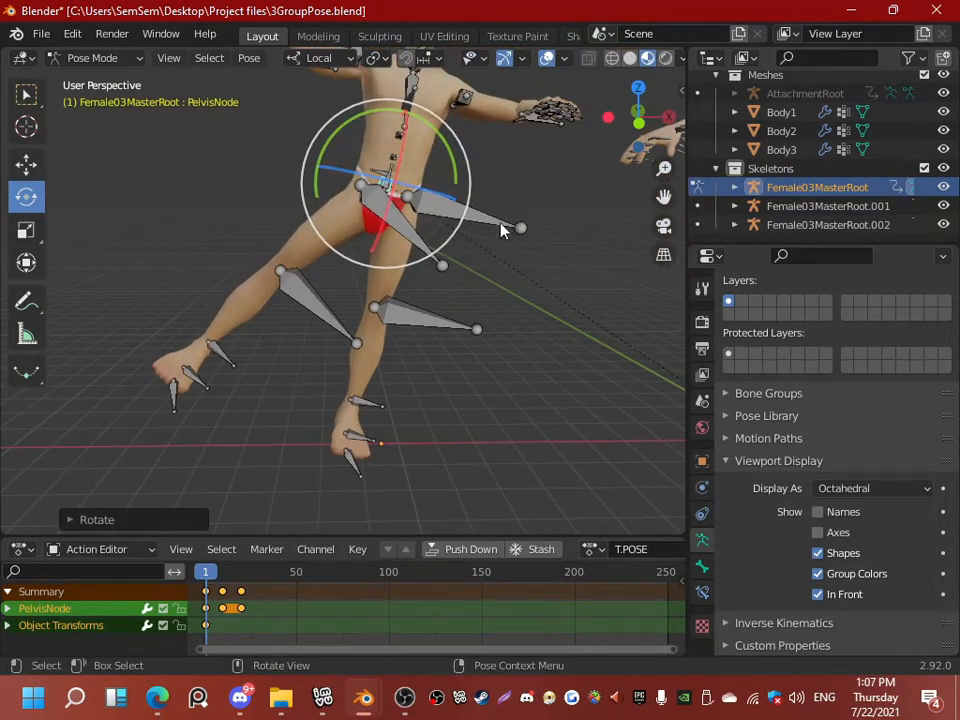
pyautogui.click(508, 227)
pyautogui.moveTo(349, 154); pyautogui.dragTo(352, 190)
# Step: Rotate the rtCalf bone to bend the lifted right leg backward at the knee
pyautogui.moveTo(290, 280); pyautogui.dragTo(465, 296, button='middle')
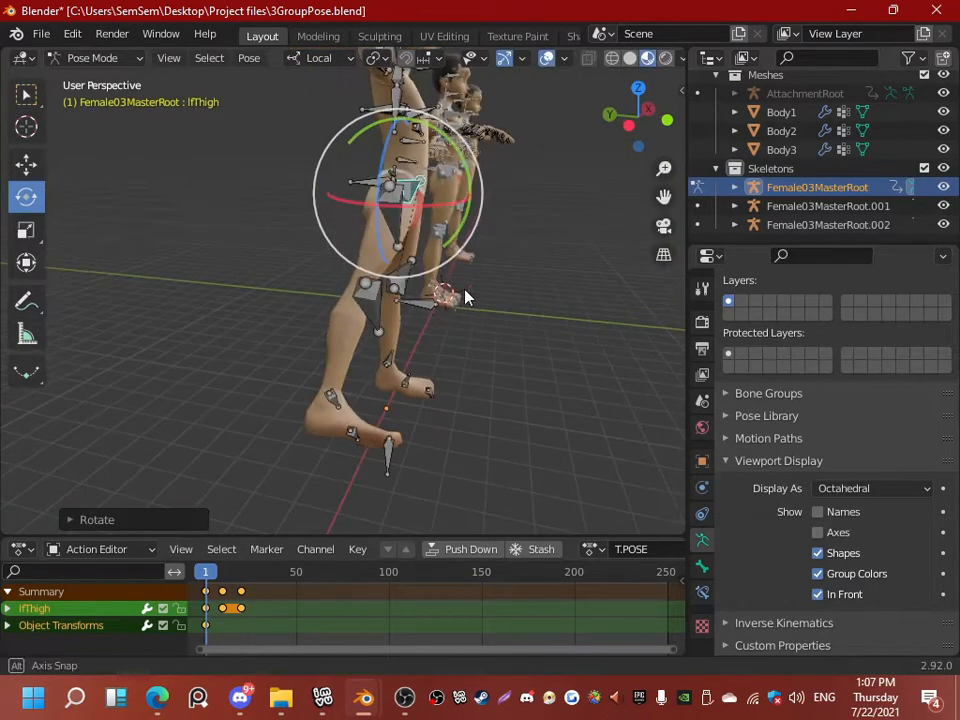
pyautogui.click(390, 333)
pyautogui.moveTo(388, 340); pyautogui.dragTo(277, 284)
# Step: Rotate the rtFoot bone on two axes to angle the foot of the bent right leg
pyautogui.moveTo(378, 297); pyautogui.dragTo(317, 306, button='middle')
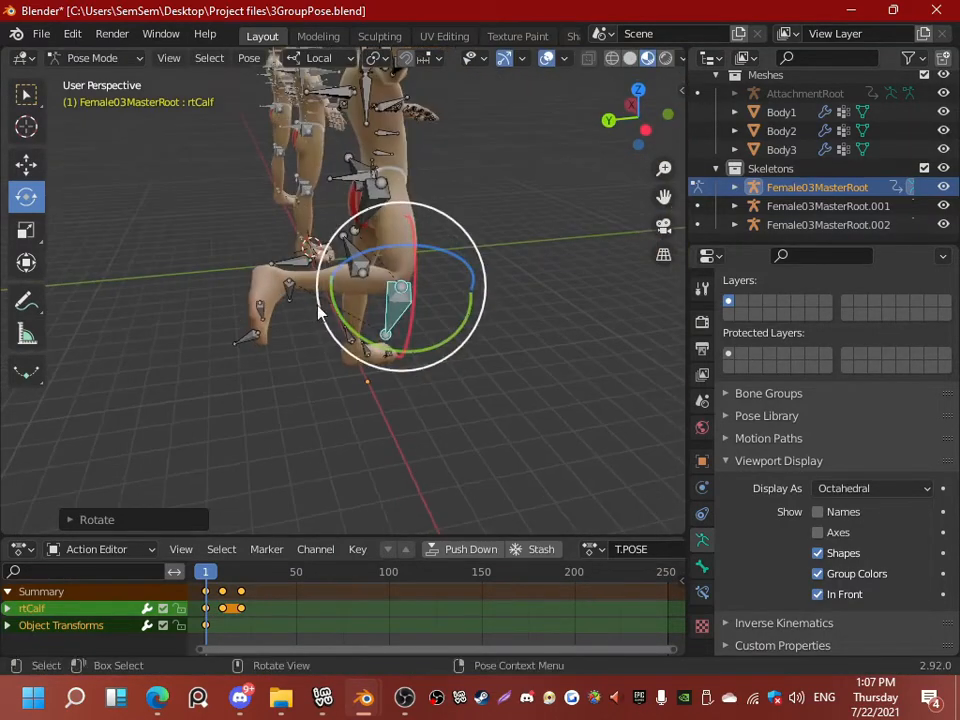
pyautogui.click(290, 298)
pyautogui.moveTo(311, 337); pyautogui.dragTo(247, 324)
pyautogui.moveTo(549, 241); pyautogui.dragTo(341, 321, button='middle')
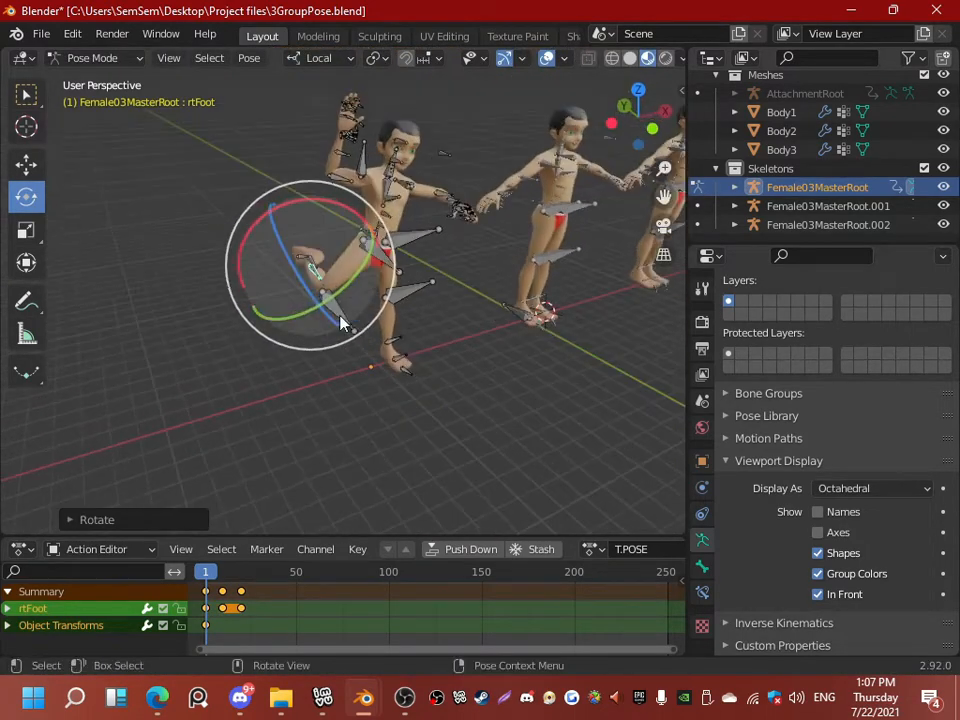
pyautogui.moveTo(333, 298); pyautogui.dragTo(376, 286)
# Step: Rotate the rtToes bone to adjust the toes of the lifted right foot
pyautogui.moveTo(436, 300); pyautogui.dragTo(501, 326, button='middle')
pyautogui.scroll(3, 501, 326)
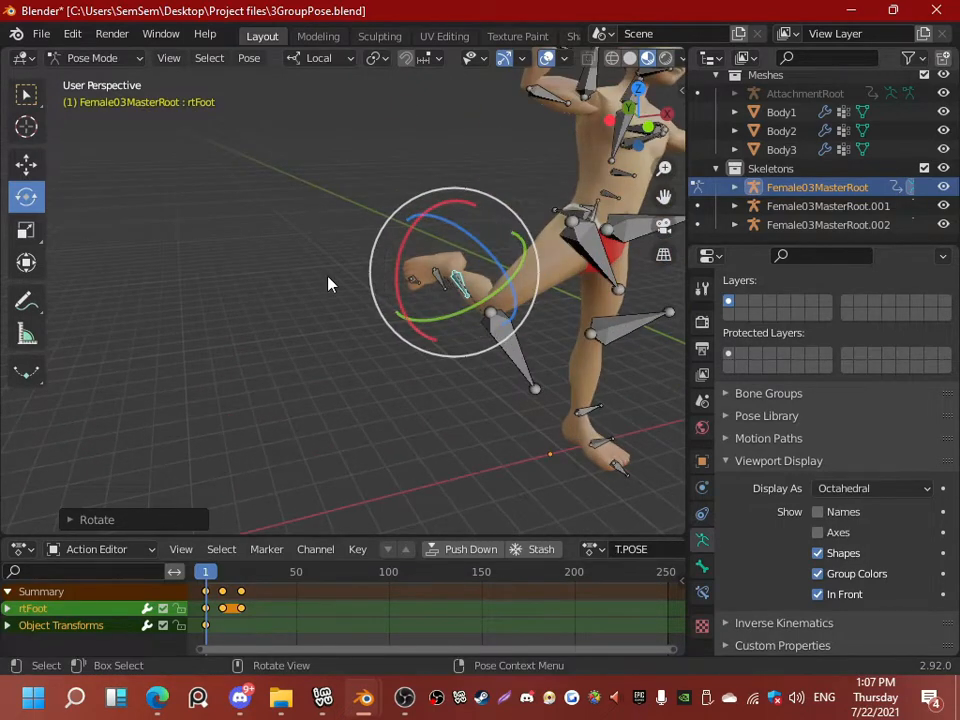
pyautogui.click(328, 274)
pyautogui.scroll(2, 350, 281)
pyautogui.moveTo(380, 289); pyautogui.dragTo(450, 261, button='middle')
pyautogui.click(452, 266)
pyautogui.moveTo(430, 298); pyautogui.dragTo(395, 287)
pyautogui.moveTo(430, 330); pyautogui.dragTo(462, 290, button='middle')
# Step: Examine the first character's finished pose beside the second character, leaving no bone selected
pyautogui.scroll(-3, 467, 358)
pyautogui.keyDown('shift'); pyautogui.moveTo(497, 316); pyautogui.dragTo(429, 358, button='middle'); pyautogui.keyUp('shift')
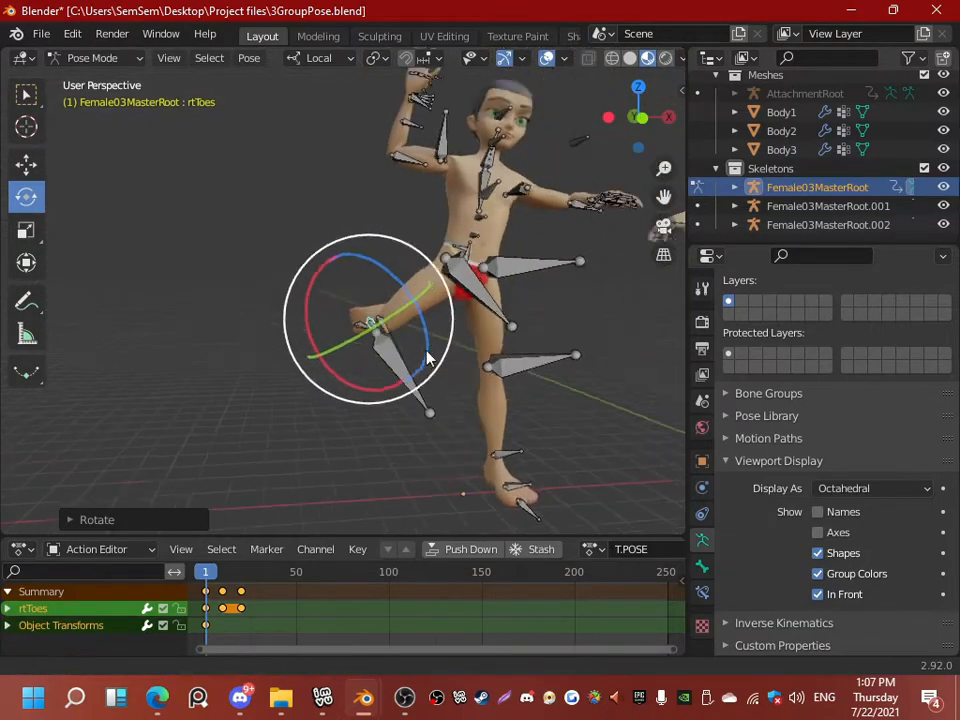
pyautogui.scroll(-2, 429, 358)
pyautogui.keyDown('shift'); pyautogui.moveTo(518, 354); pyautogui.dragTo(392, 340, button='middle'); pyautogui.keyUp('shift')
pyautogui.moveTo(445, 323); pyautogui.dragTo(418, 332, button='middle')
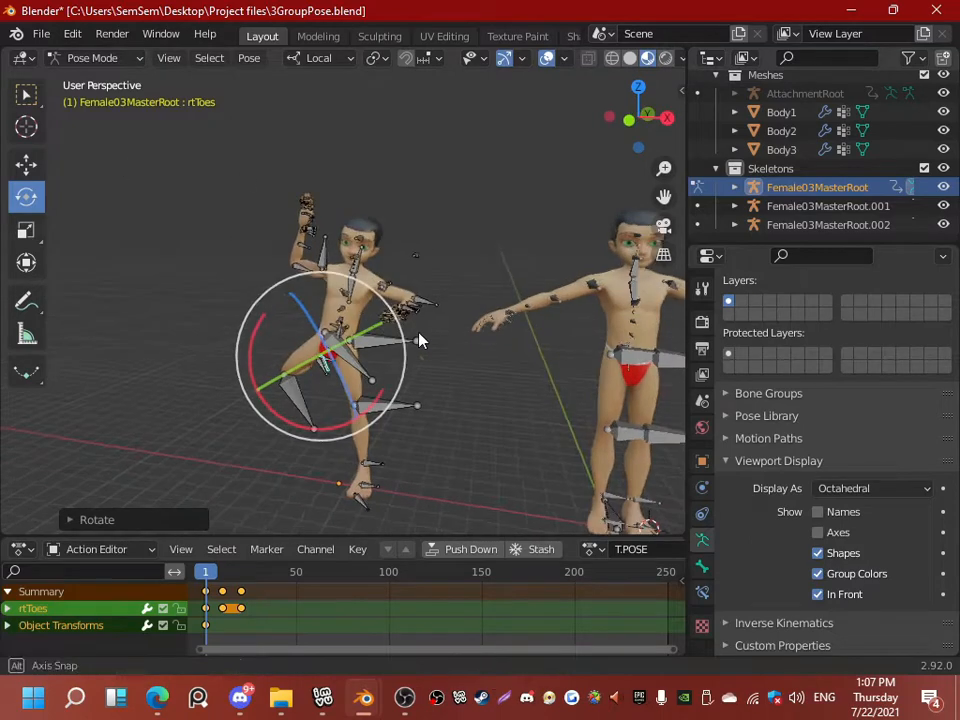
pyautogui.keyDown('shift'); pyautogui.moveTo(427, 399); pyautogui.dragTo(300, 303, button='middle'); pyautogui.keyUp('shift')
pyautogui.moveTo(366, 268); pyautogui.dragTo(443, 195, button='middle')
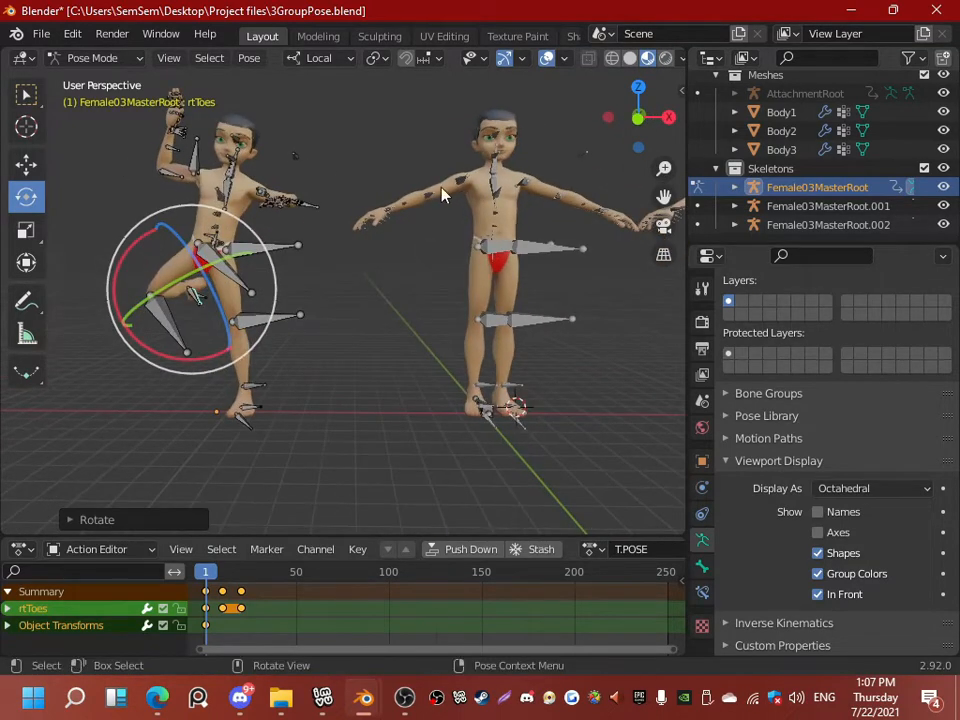
pyautogui.hotkey('ctrl', 'z')
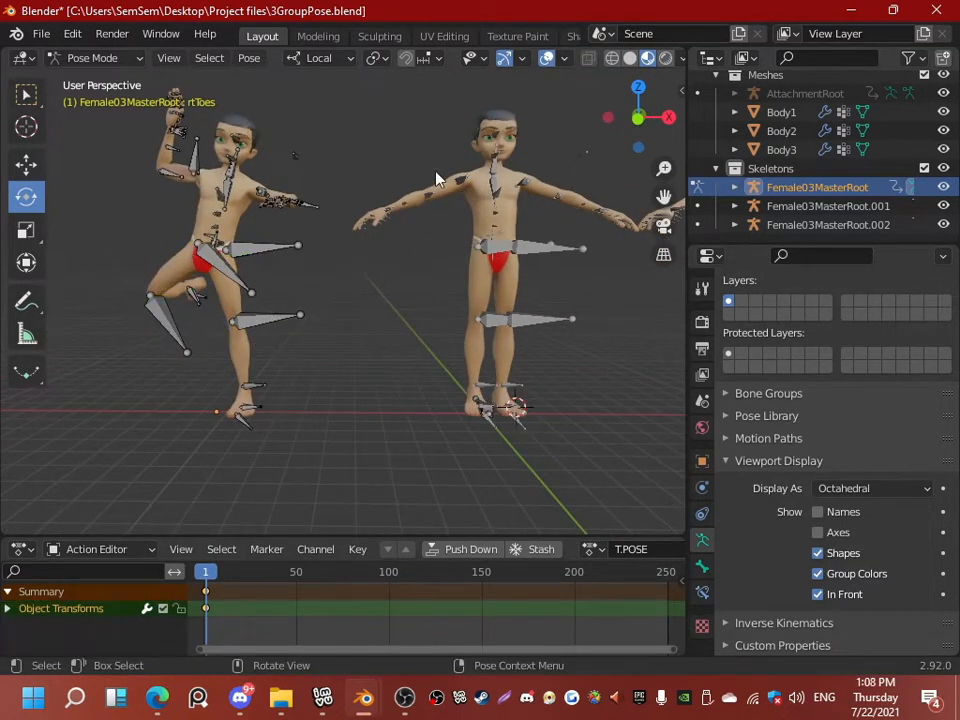
pyautogui.moveTo(190, 228); pyautogui.dragTo(188, 266, button='middle')
pyautogui.scroll(1, 527, 231)
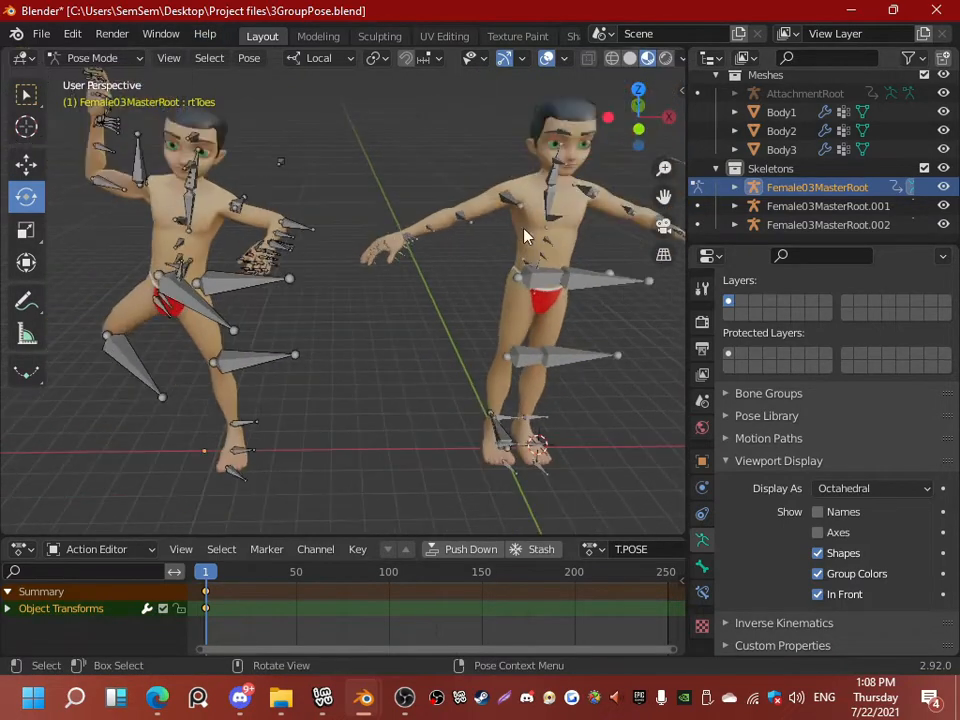
pyautogui.click(212, 200)
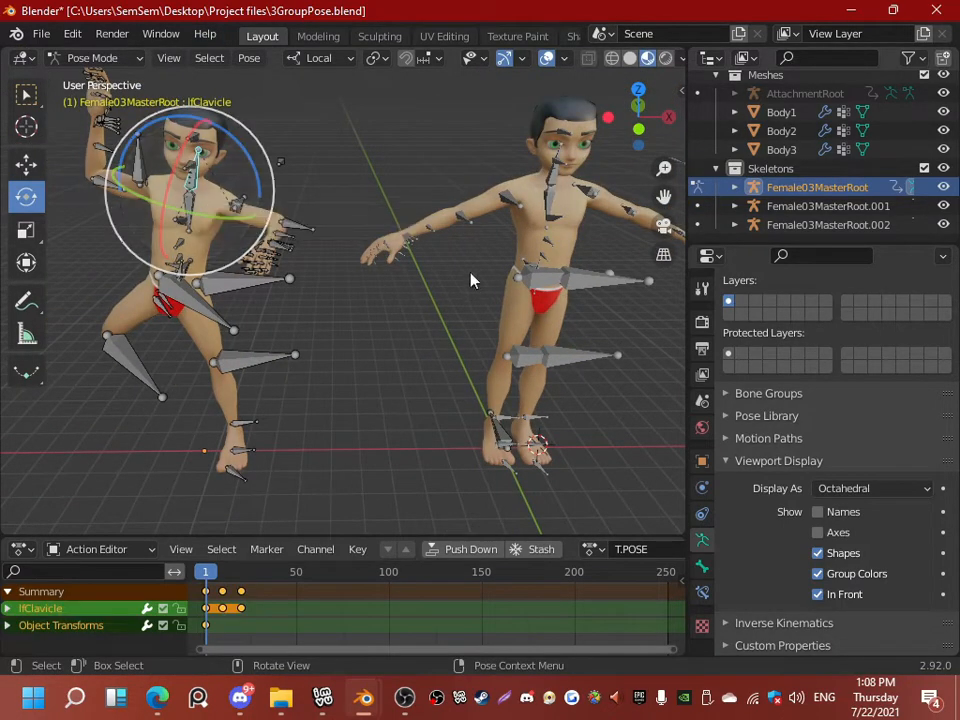
pyautogui.hotkey('alt', 'a')
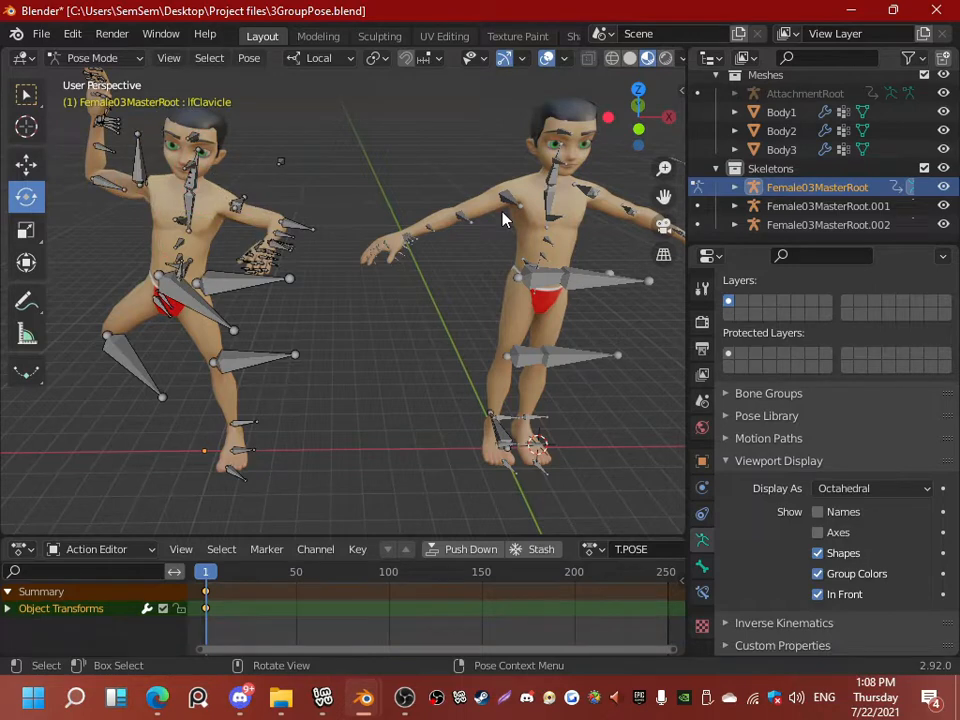
# Step: Switch to Object Mode and select the second character's armature, Female03MasterRoot.001
pyautogui.click(92, 58)
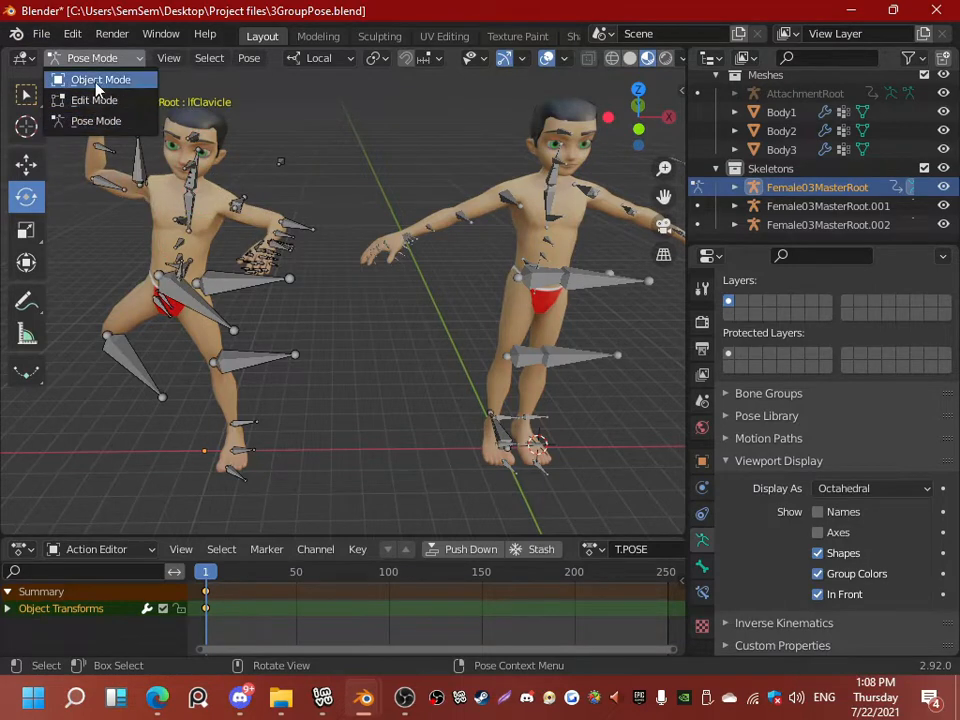
pyautogui.click(100, 80)
pyautogui.moveTo(304, 160); pyautogui.dragTo(462, 225, button='middle')
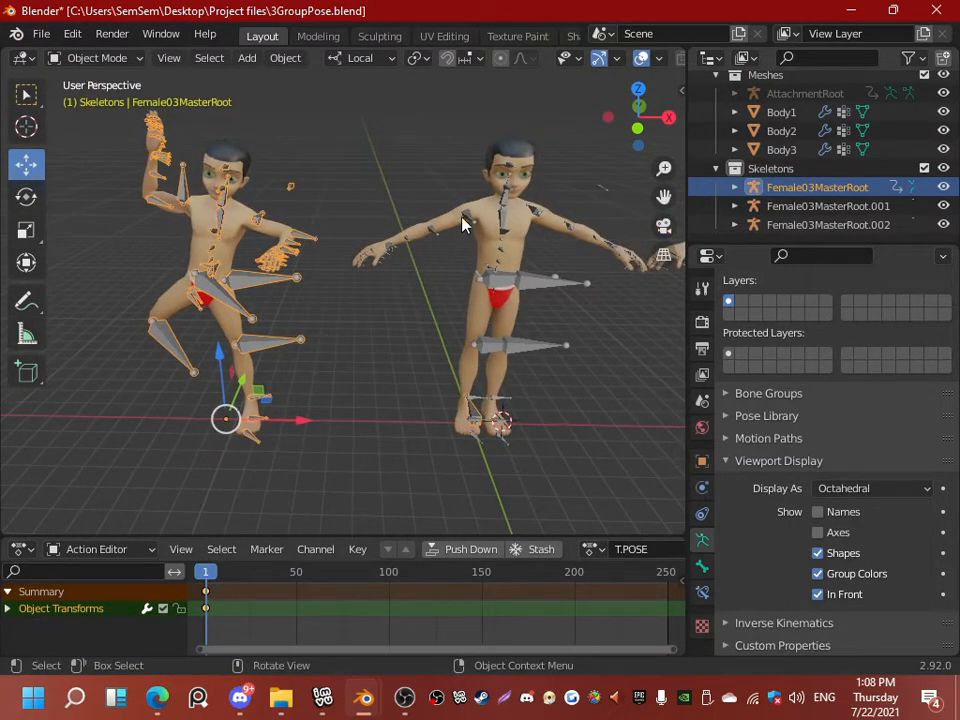
pyautogui.click(467, 222)
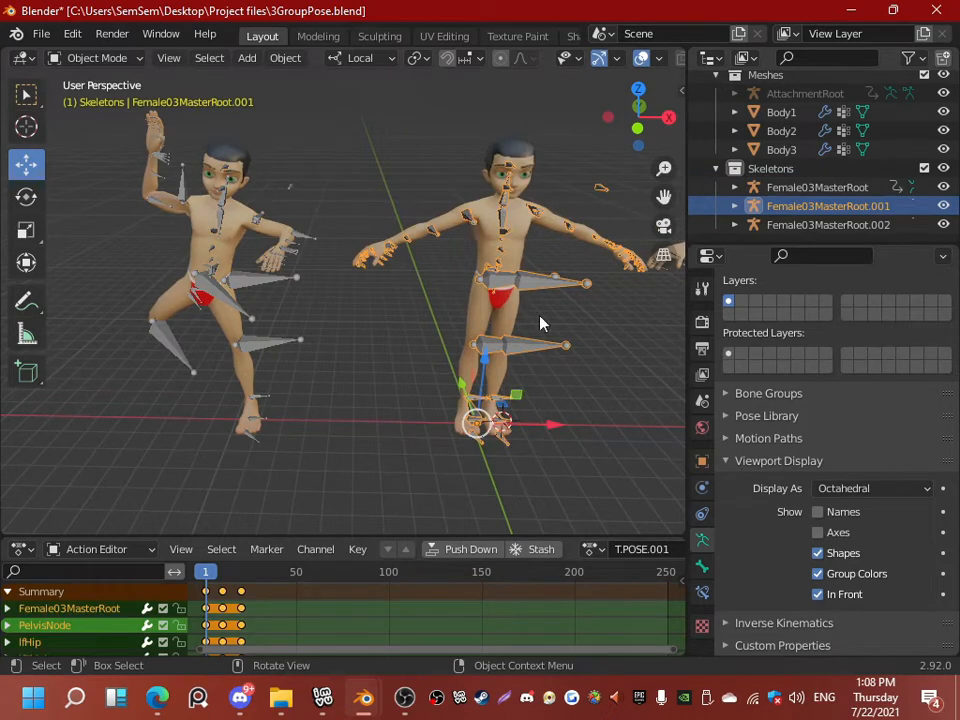
pyautogui.moveTo(591, 261); pyautogui.dragTo(563, 274, button='middle')
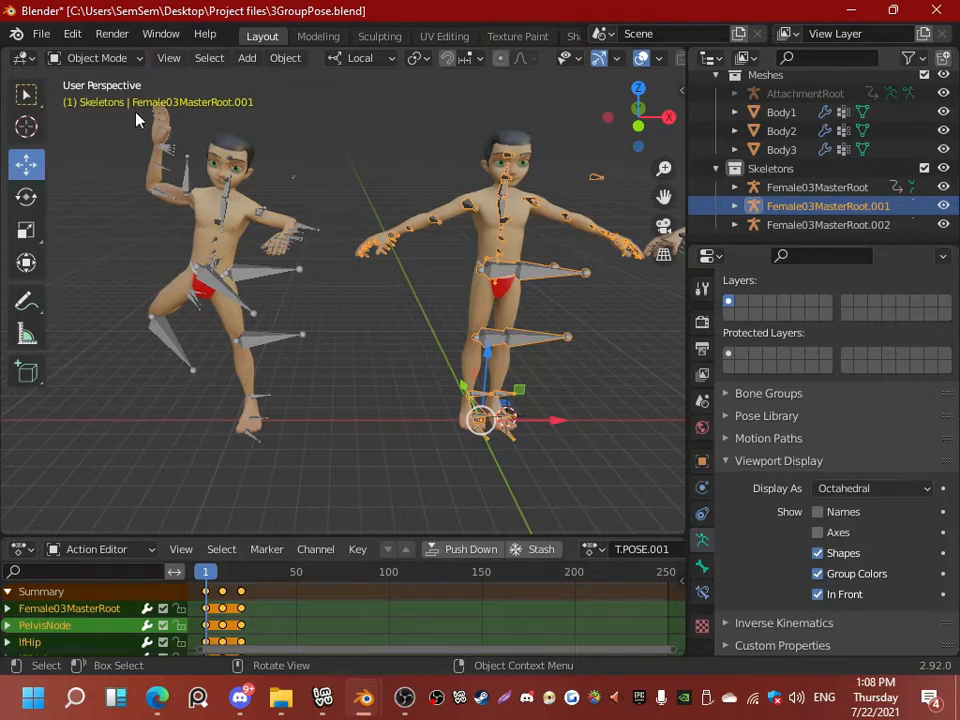
# Step: Put the second character's armature, Female03MasterRoot.001, into Pose Mode and return it to Object Mode
pyautogui.click(128, 60)
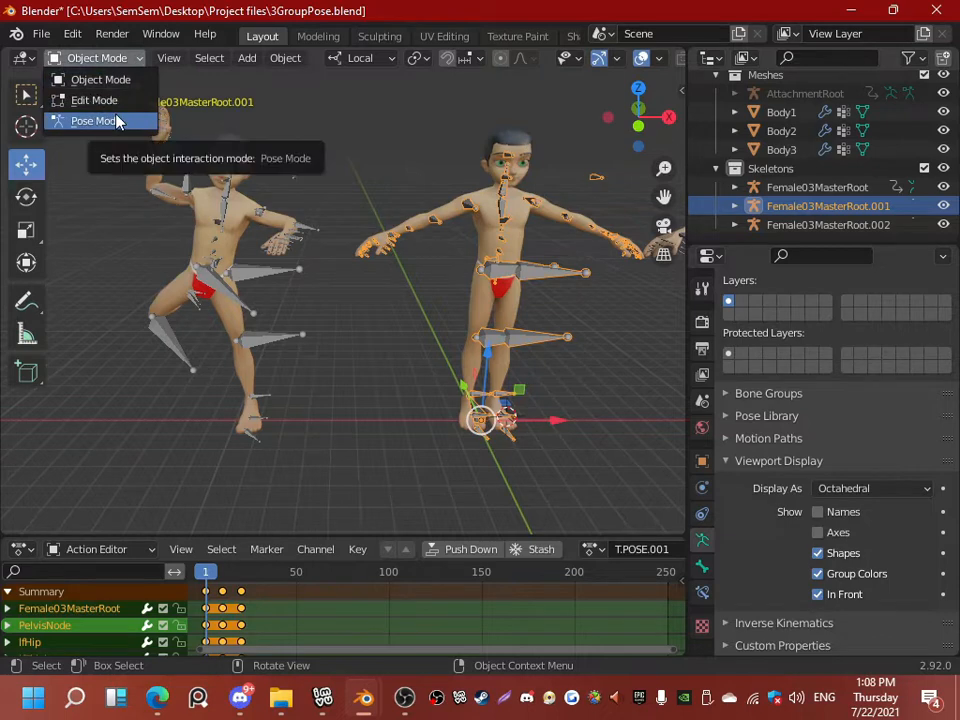
pyautogui.click(474, 213)
pyautogui.click(466, 208)
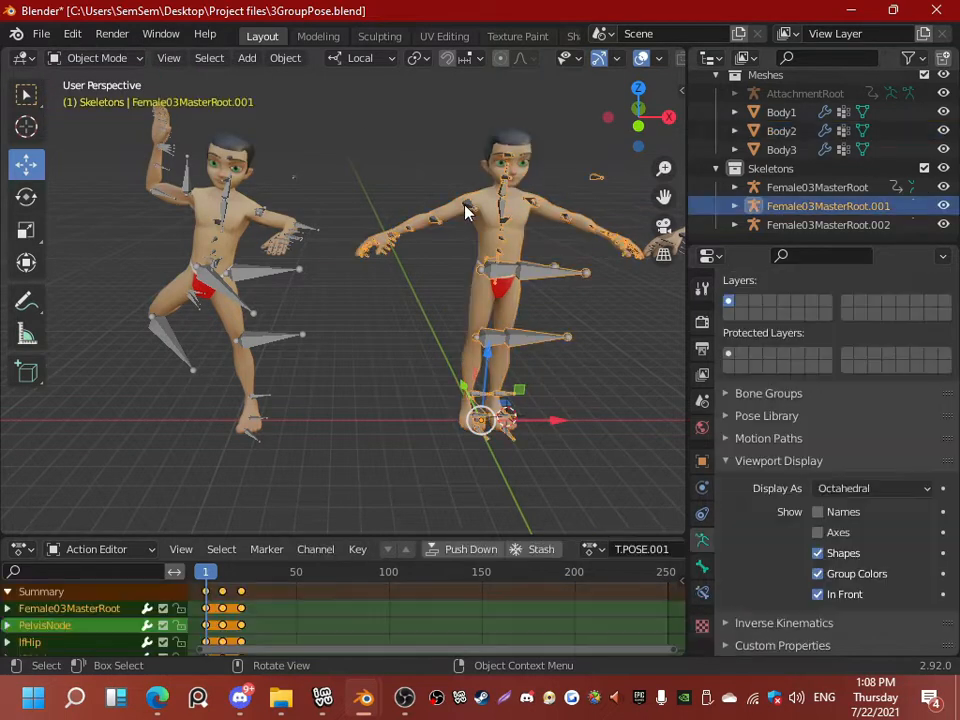
pyautogui.click(484, 206)
pyautogui.scroll(3, 485, 205)
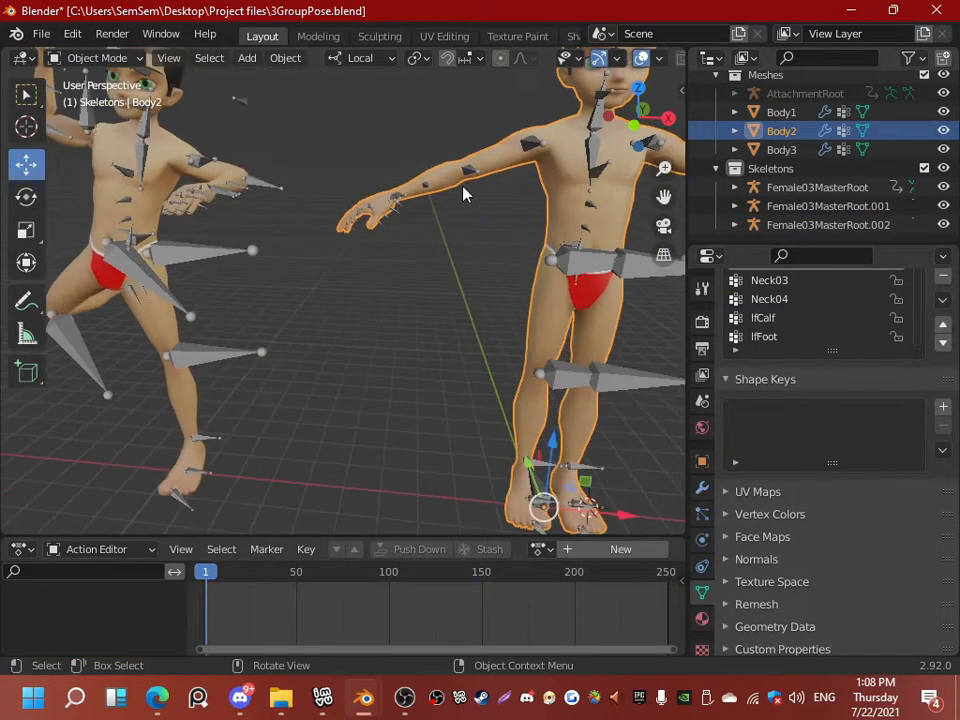
pyautogui.click(472, 177)
pyautogui.click(97, 57)
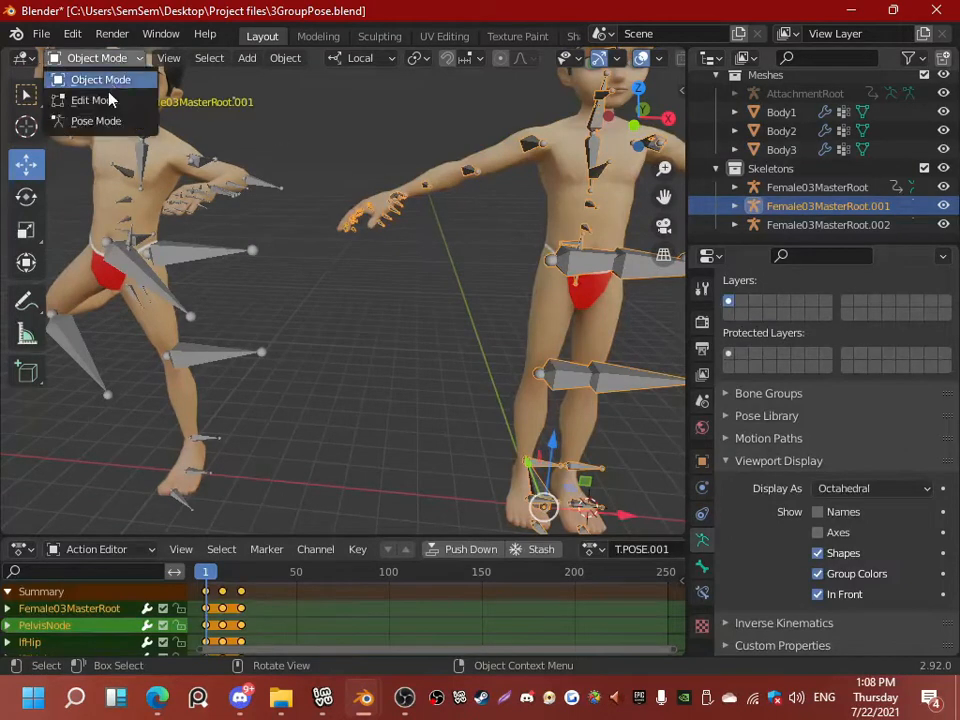
pyautogui.click(94, 120)
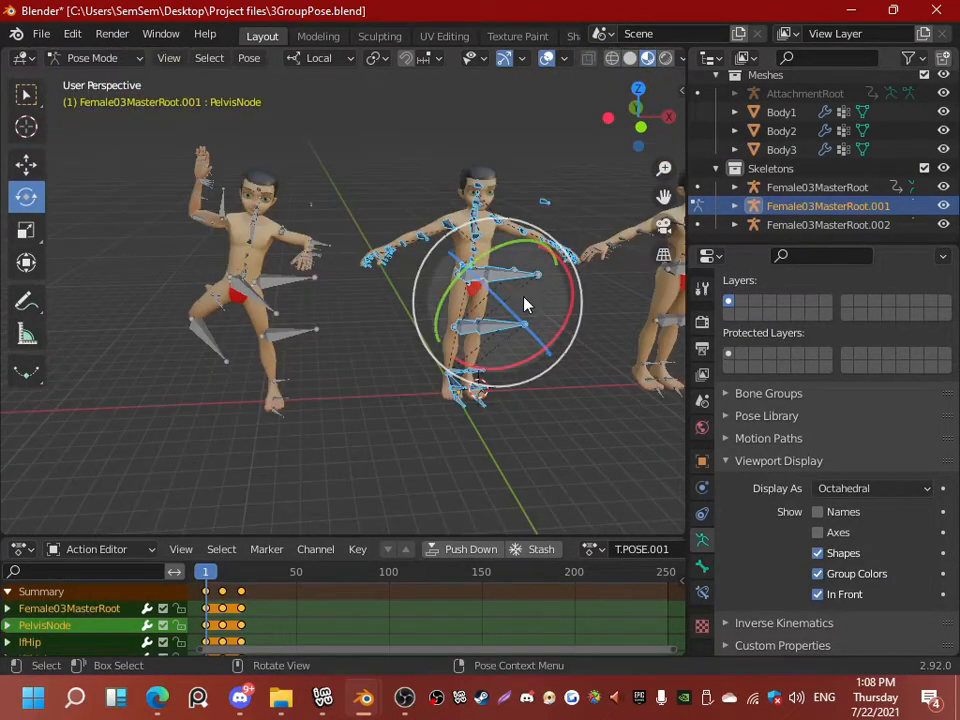
pyautogui.click(100, 58)
pyautogui.click(110, 80)
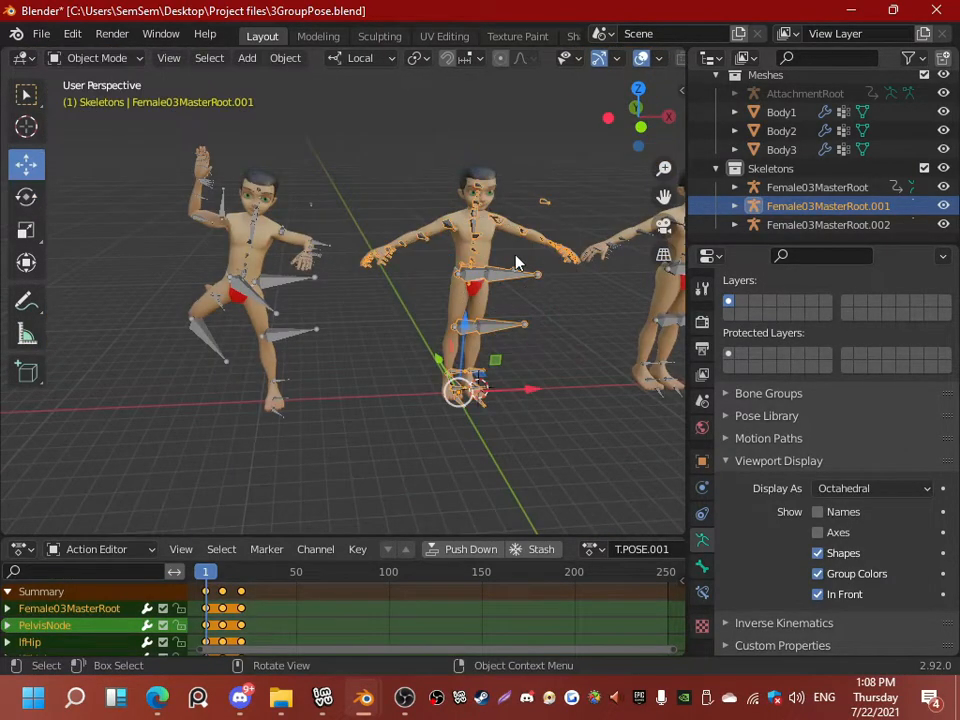
# Step: Alternate the selection between the first two armatures in Object Mode, ending on the first character's Female03MasterRoot
pyautogui.moveTo(454, 121); pyautogui.dragTo(503, 247, button='middle')
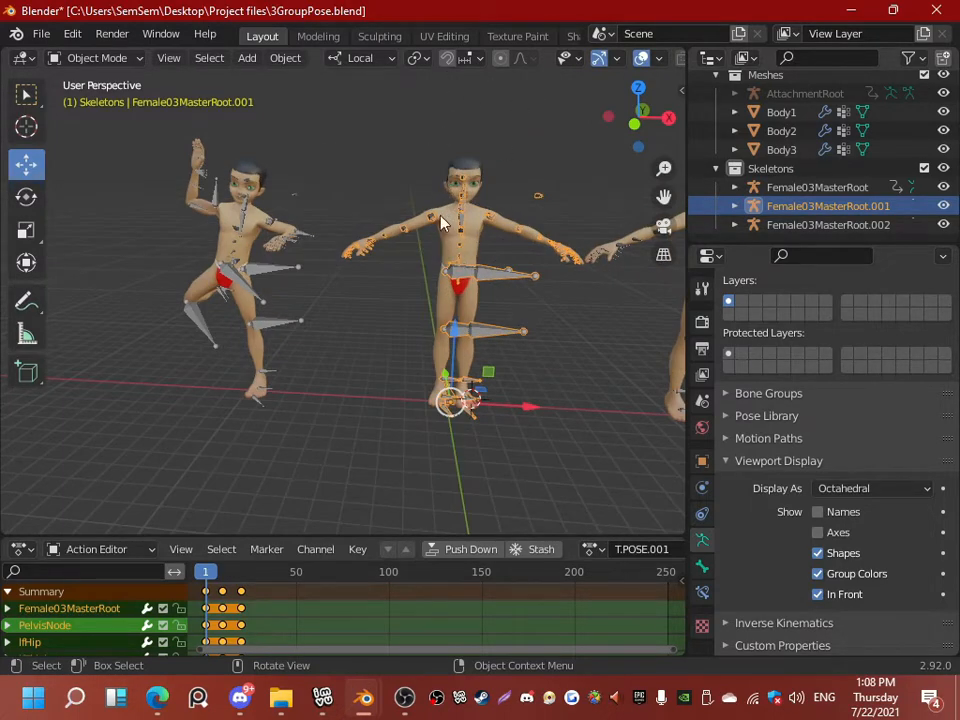
pyautogui.moveTo(261, 236); pyautogui.dragTo(280, 226, button='middle')
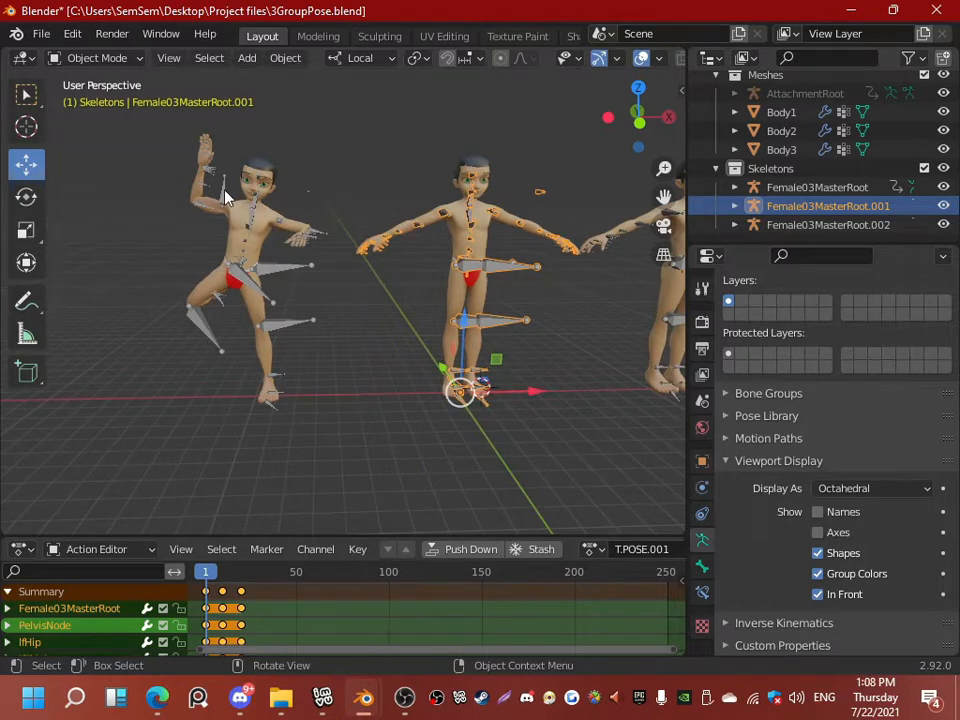
pyautogui.click(226, 197)
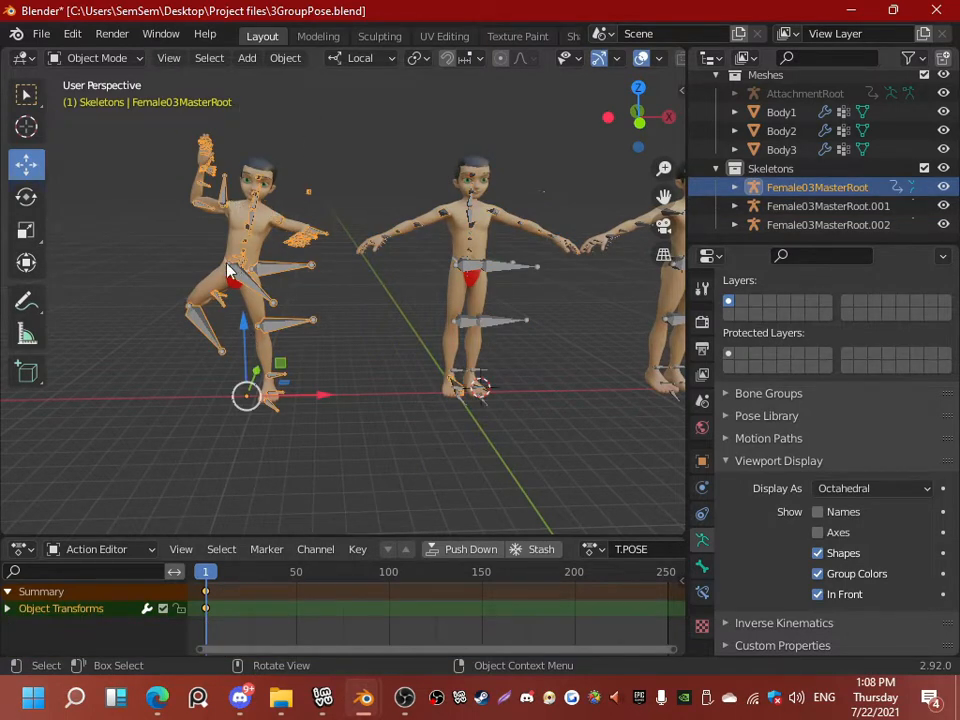
pyautogui.click(474, 192)
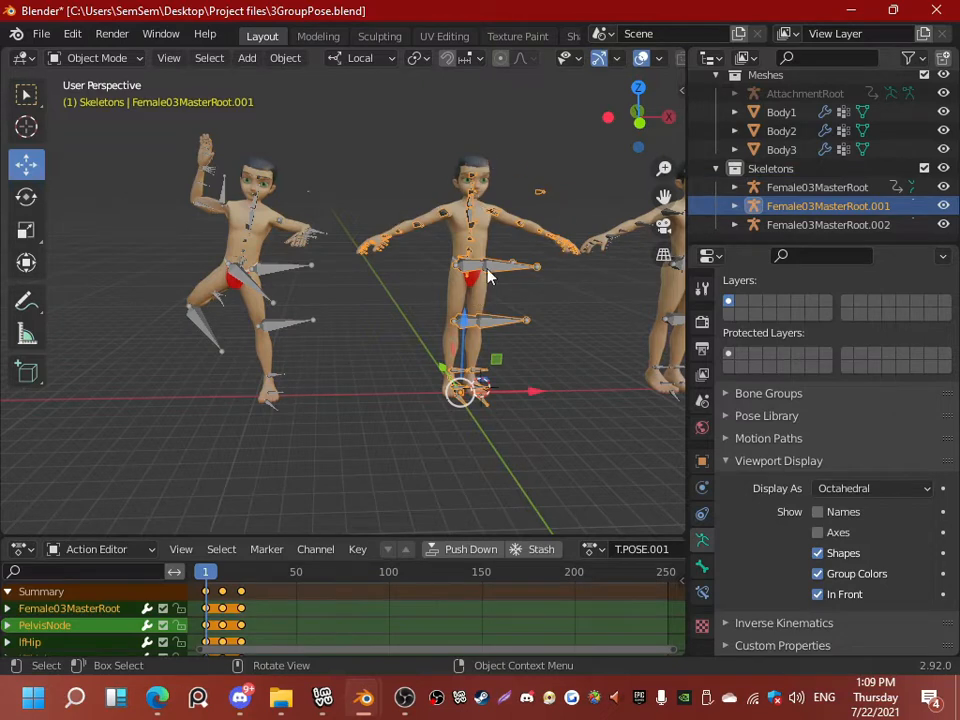
pyautogui.click(252, 210)
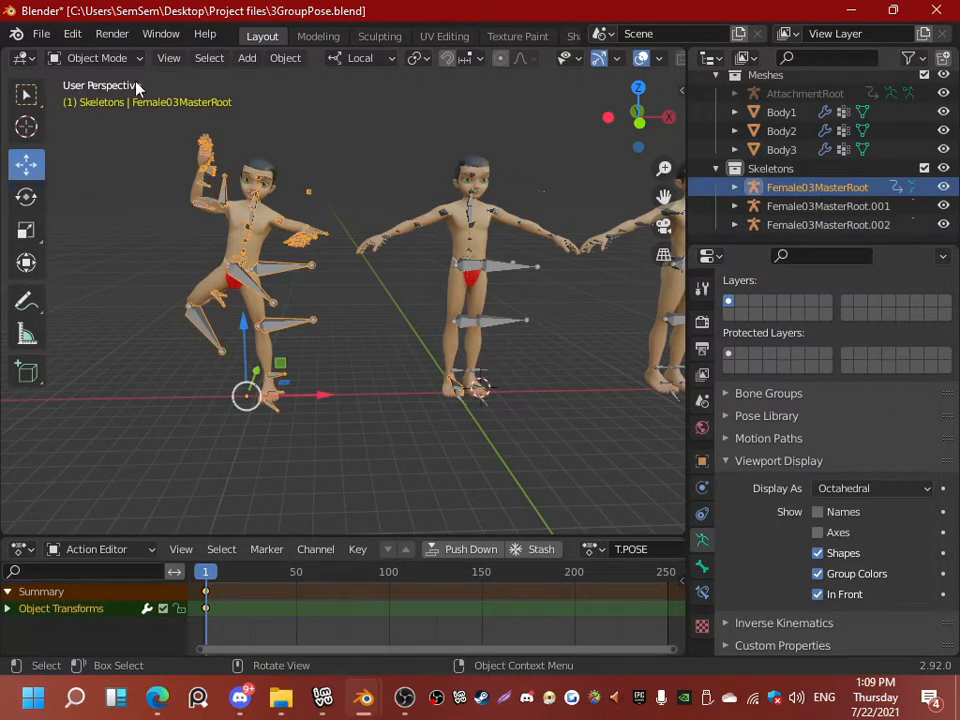
# Step: Put the first character's armature, Female03MasterRoot, into Pose Mode
pyautogui.click(108, 59)
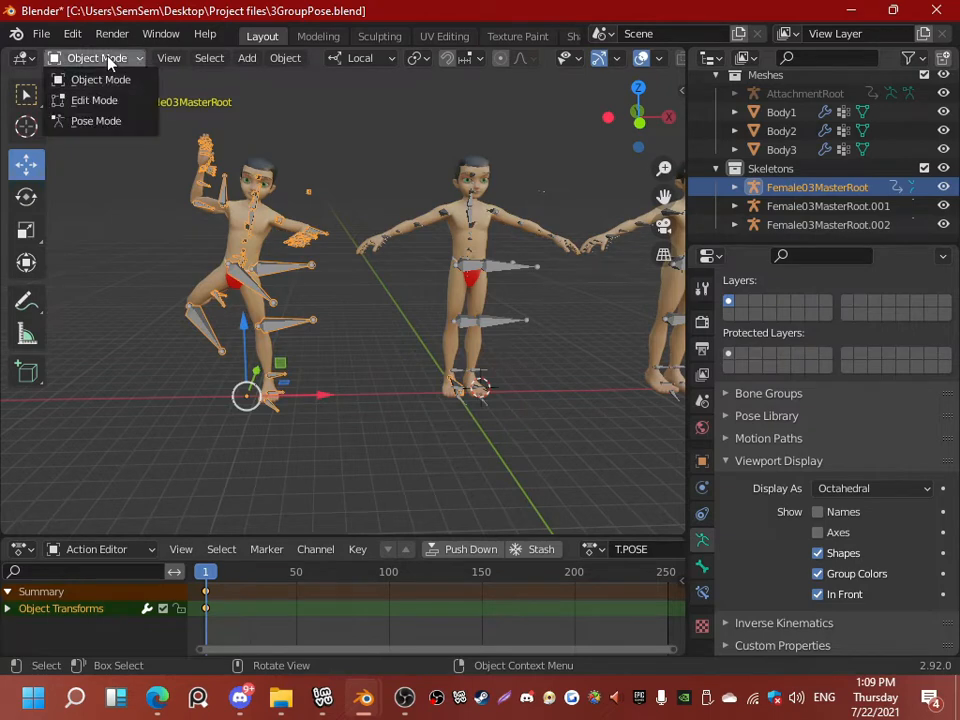
pyautogui.click(98, 121)
pyautogui.moveTo(148, 210); pyautogui.dragTo(214, 210, button='middle')
pyautogui.scroll(3, 259, 231)
pyautogui.scroll(-3, 208, 229)
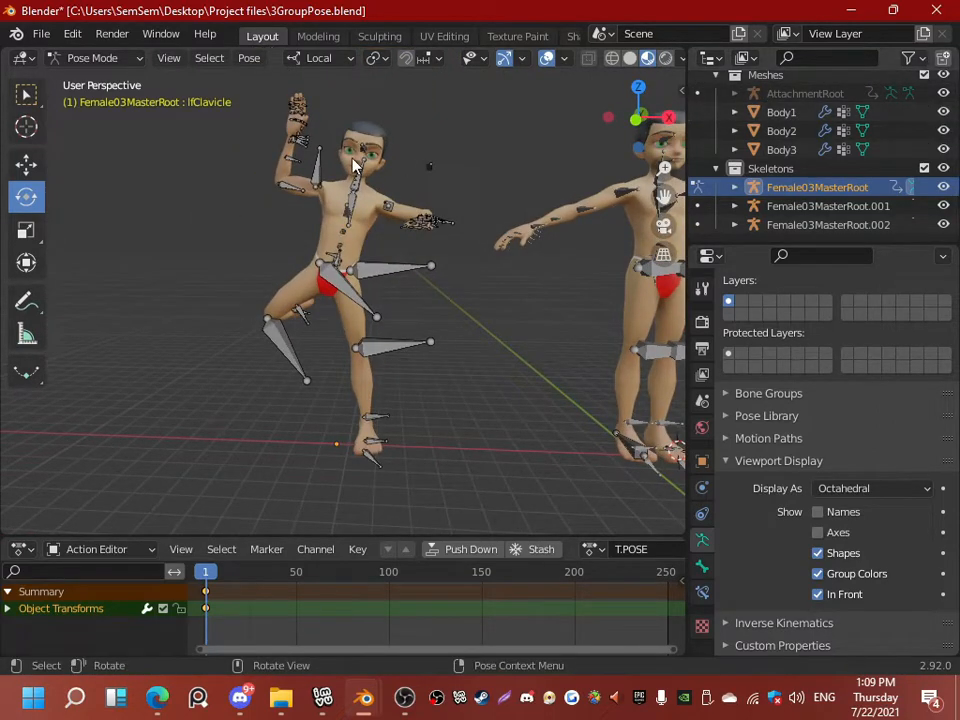
pyautogui.moveTo(300, 130); pyautogui.dragTo(370, 205, button='middle')
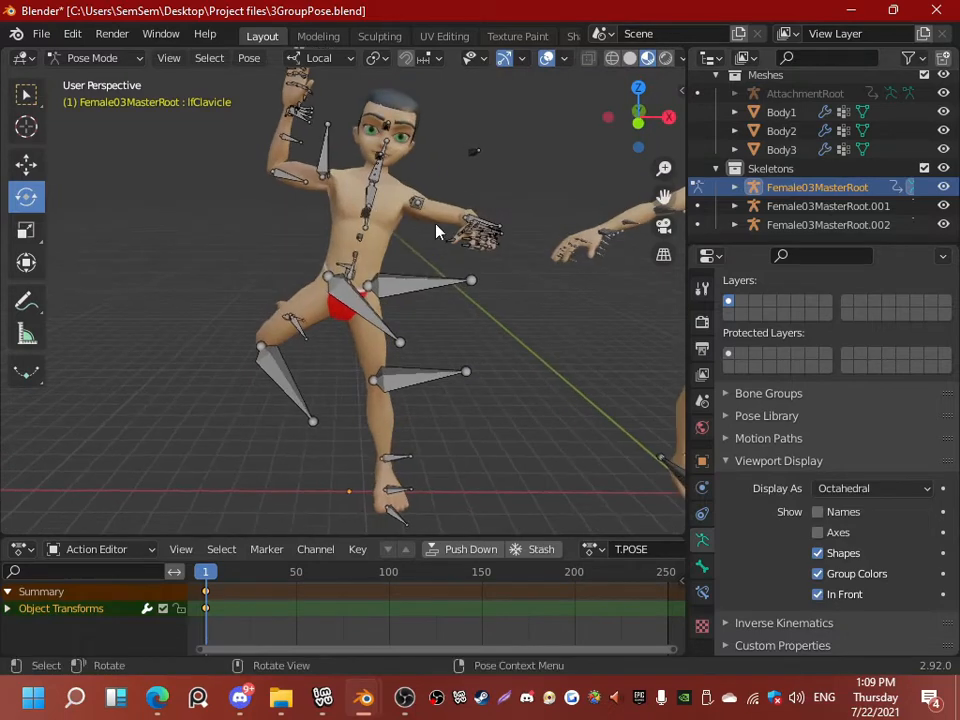
# Step: Make the lfThigh bone active and select all bones of the first character's armature
pyautogui.click(428, 280)
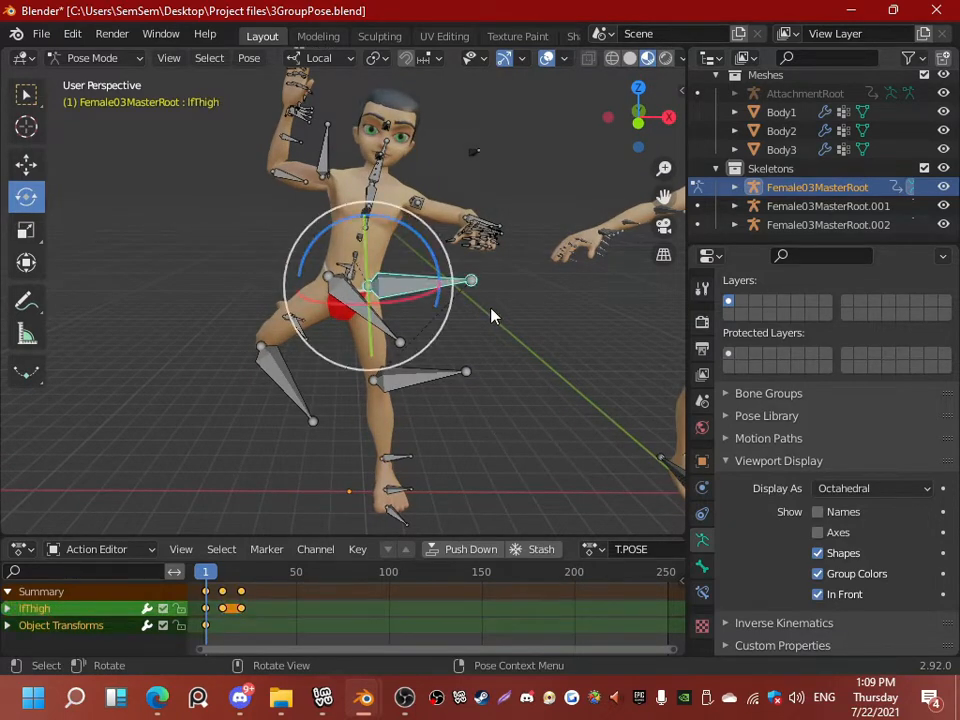
pyautogui.press('a')
pyautogui.moveTo(482, 304); pyautogui.dragTo(414, 221, button='middle')
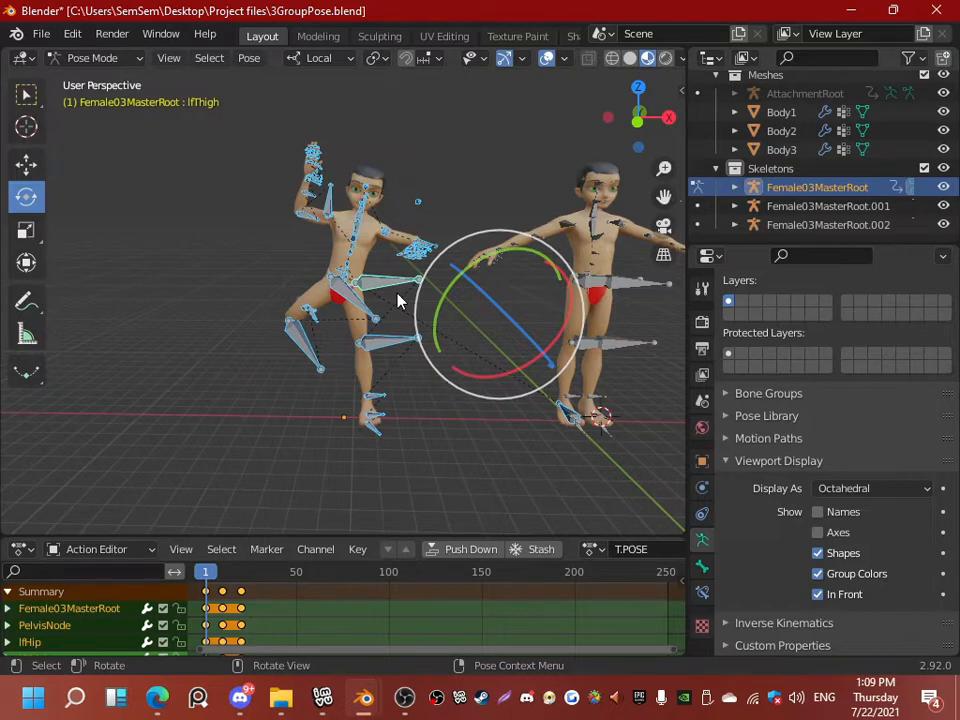
pyautogui.hotkey('alt', 'a')
pyautogui.press('a')
# Step: Try hiding the lfThigh bone through its viewport display settings, and turn the Hide option back off
pyautogui.click(702, 566)
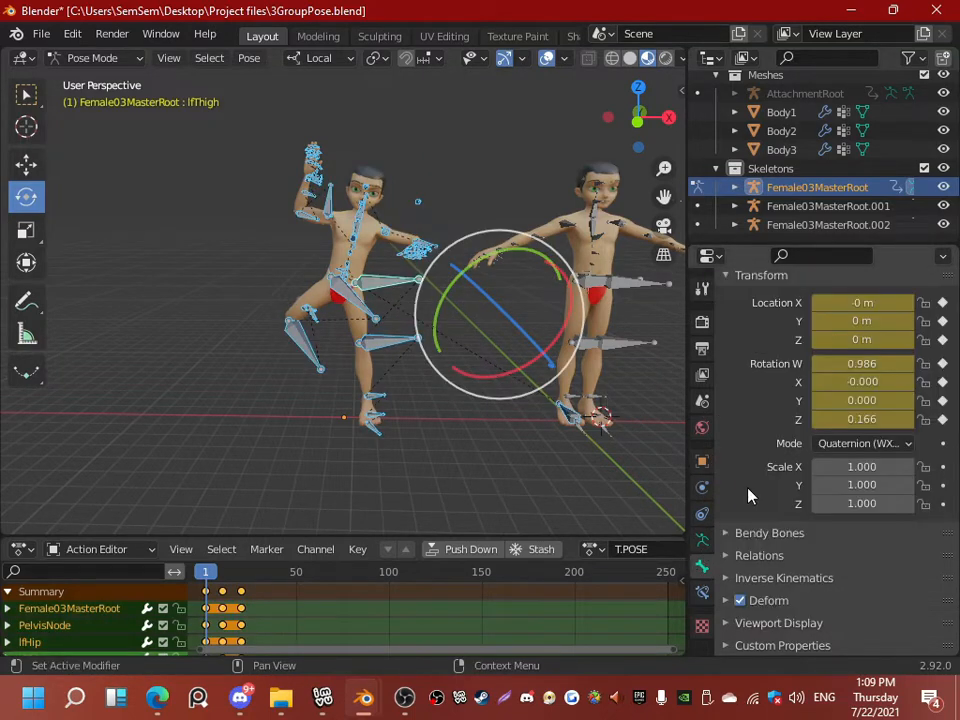
pyautogui.click(727, 623)
pyautogui.click(770, 640)
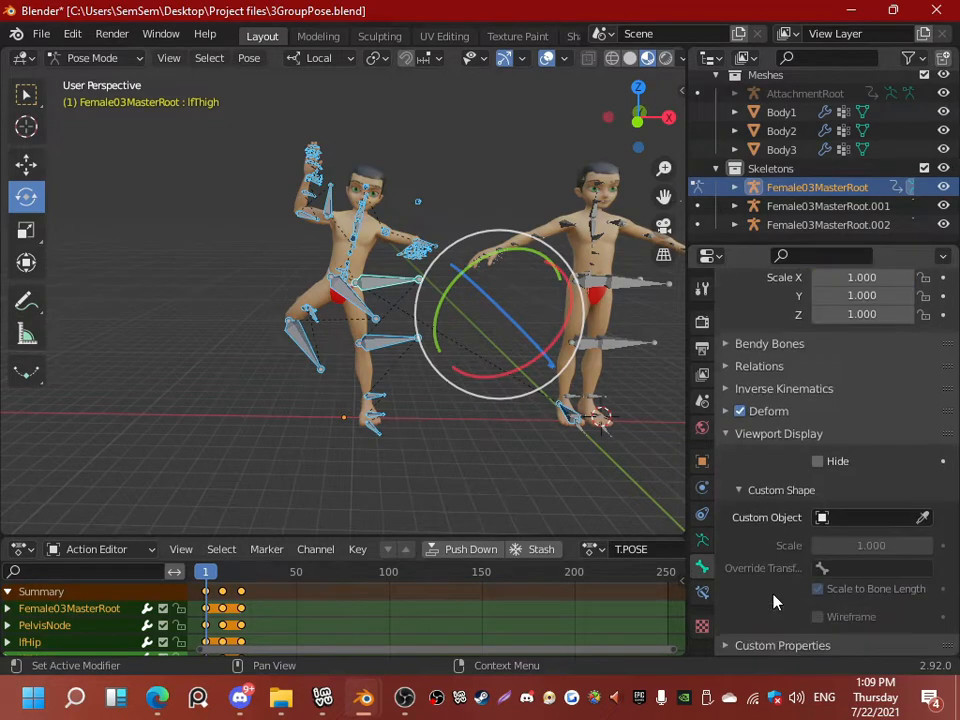
pyautogui.click(817, 461)
pyautogui.click(817, 461)
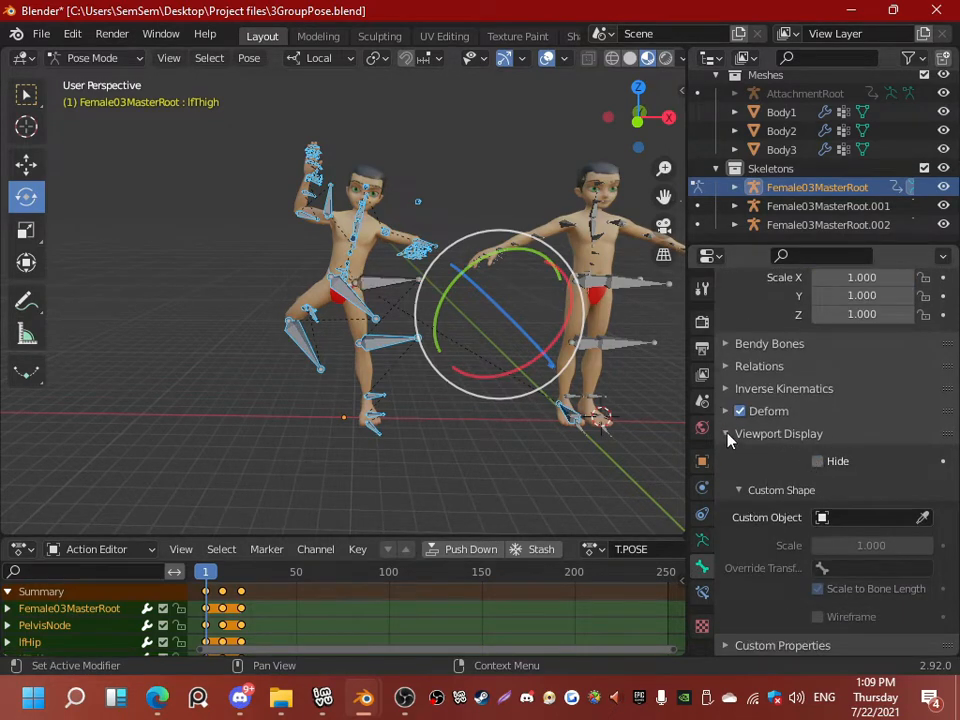
pyautogui.click(729, 436)
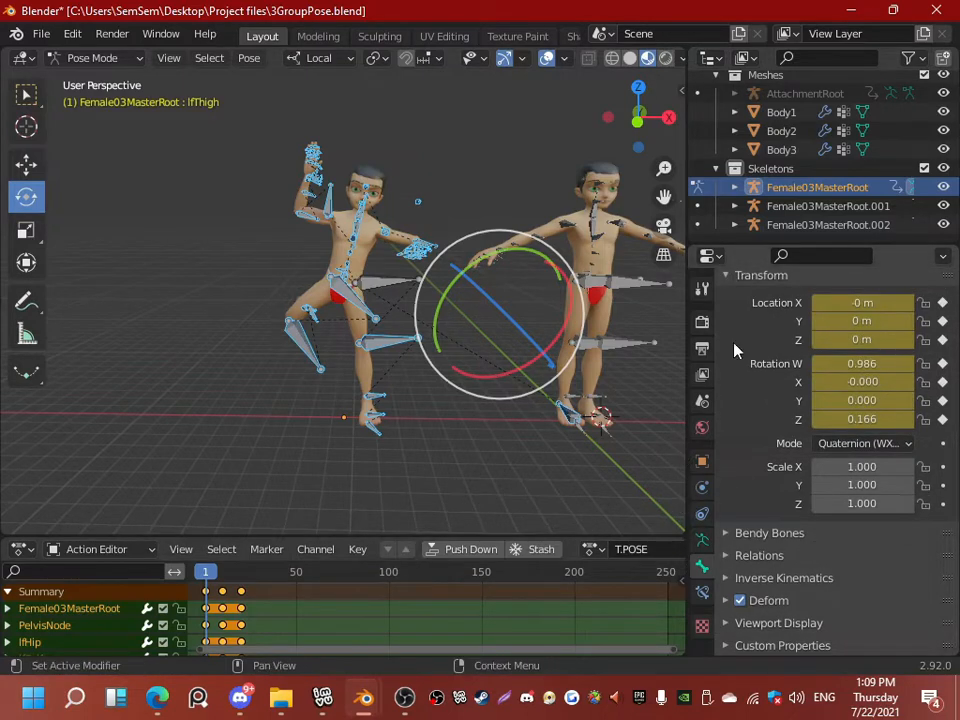
# Step: Examine the render, tool, constraint, physics and object properties of the scene and the first armature
pyautogui.click(702, 322)
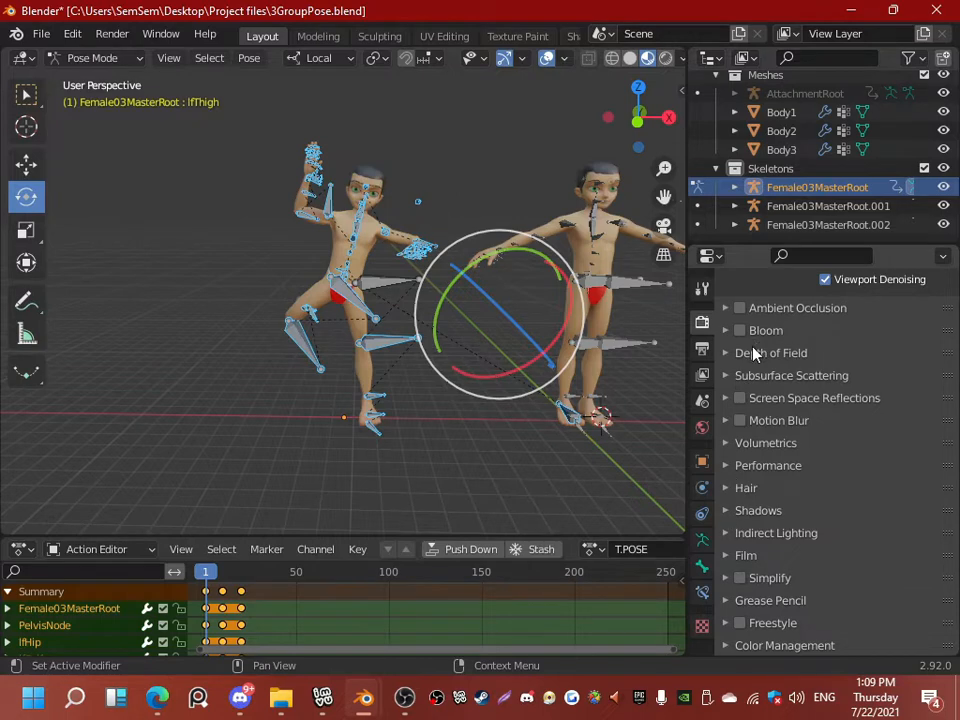
pyautogui.scroll(3, 745, 358)
pyautogui.click(702, 287)
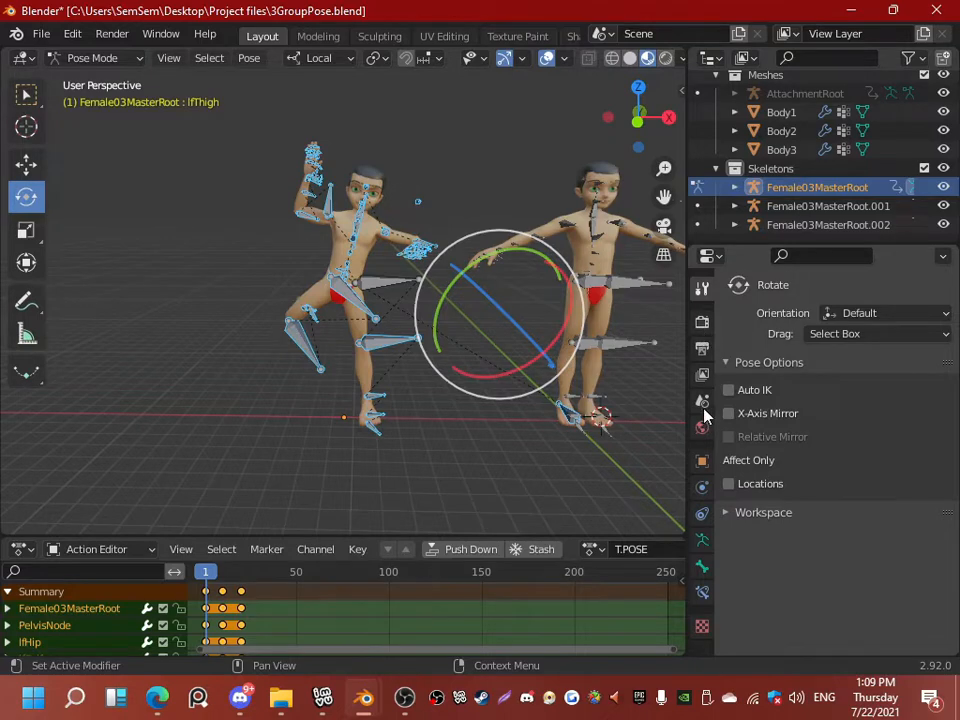
pyautogui.click(728, 512)
pyautogui.scroll(-3, 776, 491)
pyautogui.click(725, 404)
pyautogui.click(727, 364)
pyautogui.click(702, 322)
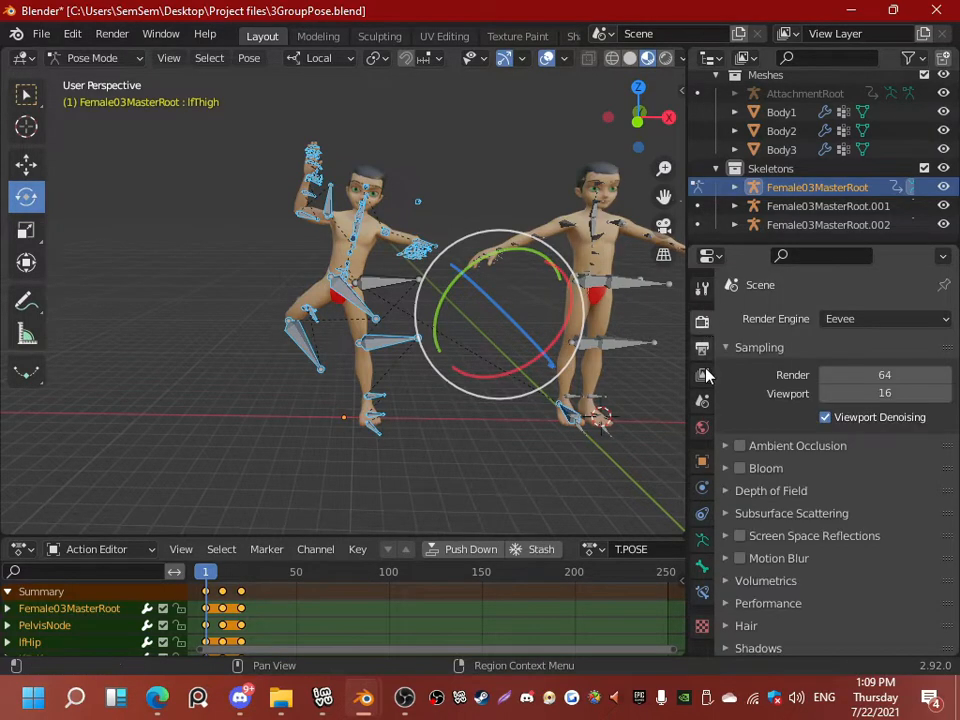
pyautogui.scroll(-3, 757, 472)
pyautogui.scroll(-1, 757, 472)
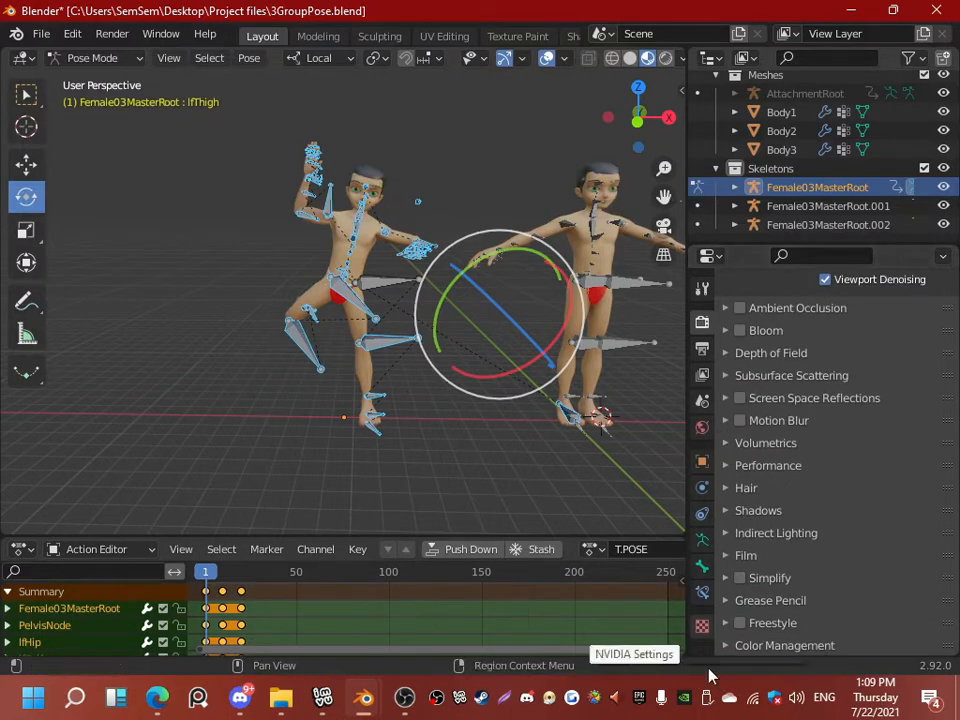
pyautogui.click(702, 514)
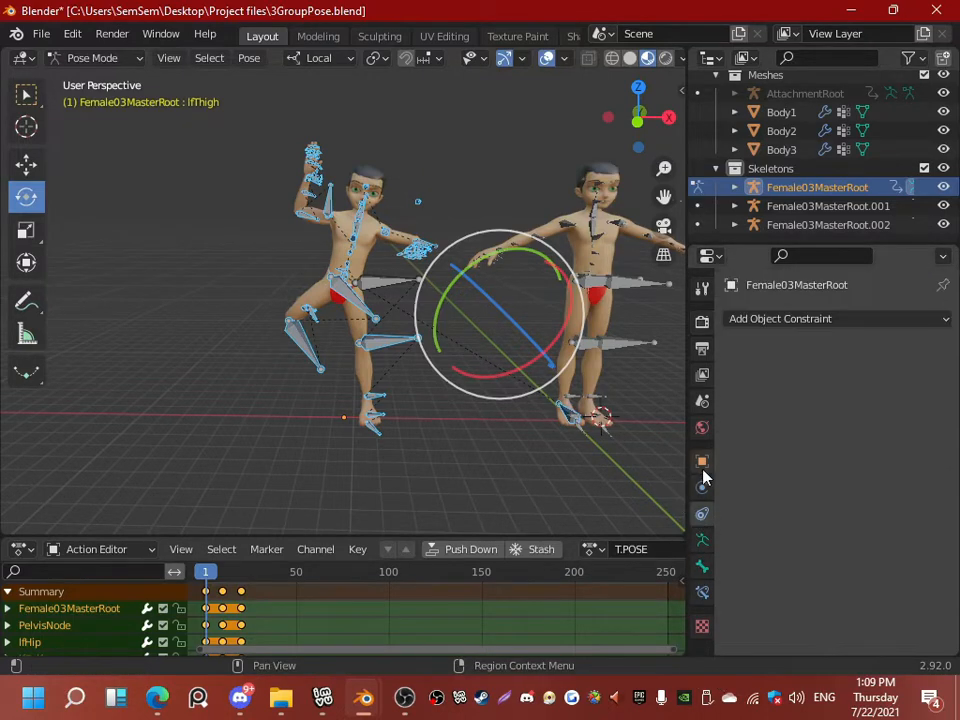
pyautogui.click(702, 487)
pyautogui.click(701, 462)
pyautogui.scroll(-3, 728, 498)
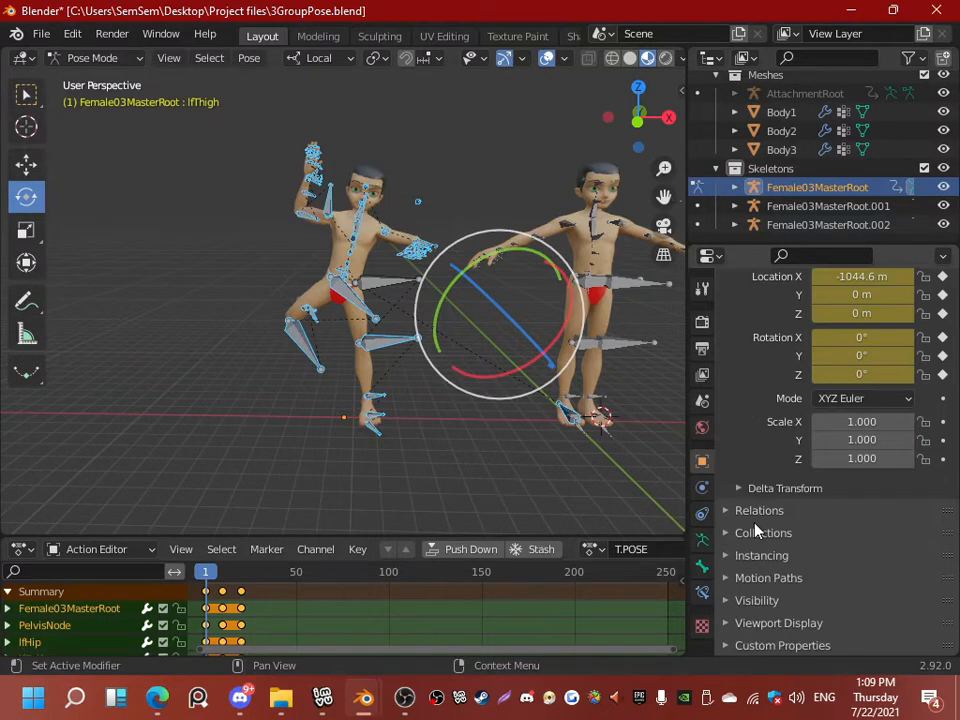
# Step: Try displaying the first armature's Box bounds in the viewport, and turn the Bounds option back off
pyautogui.moveTo(489, 279); pyautogui.dragTo(317, 358, button='middle')
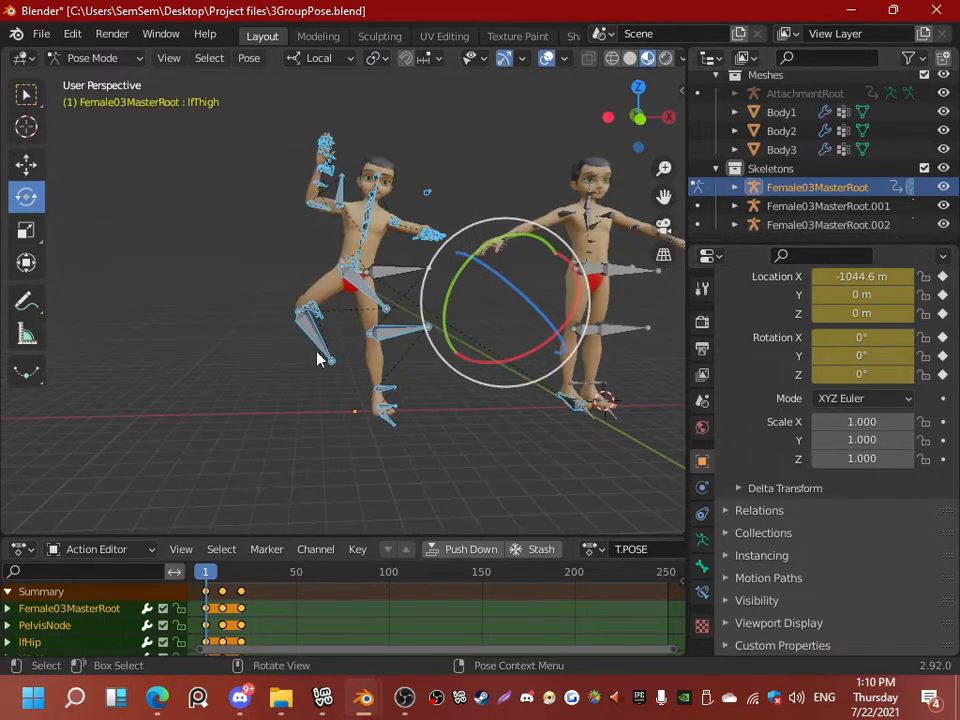
pyautogui.click(740, 623)
pyautogui.scroll(-3, 754, 610)
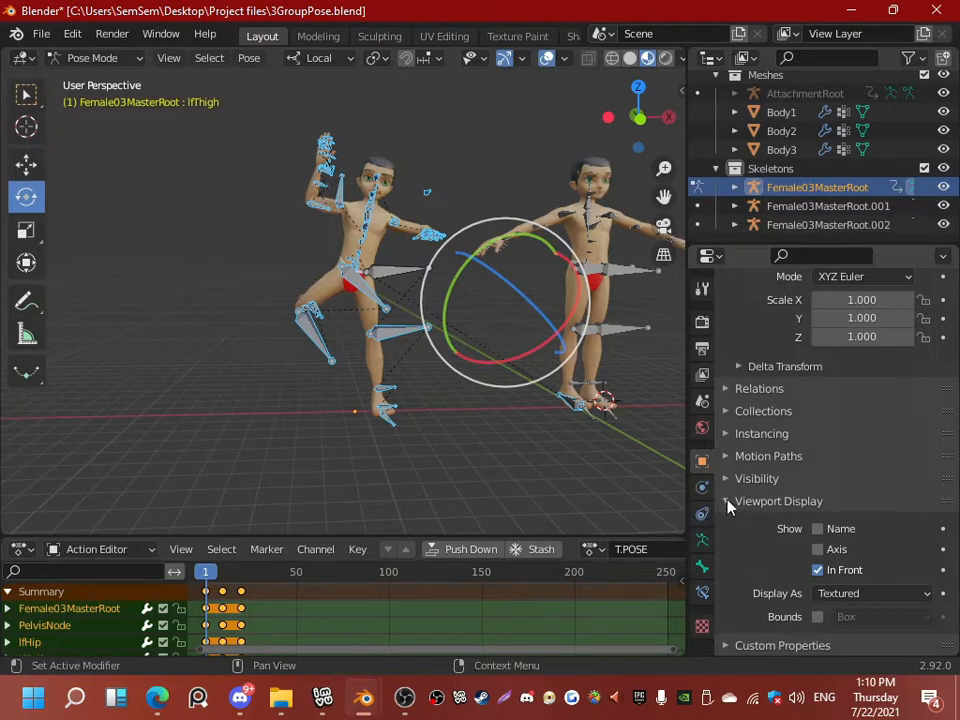
pyautogui.click(817, 617)
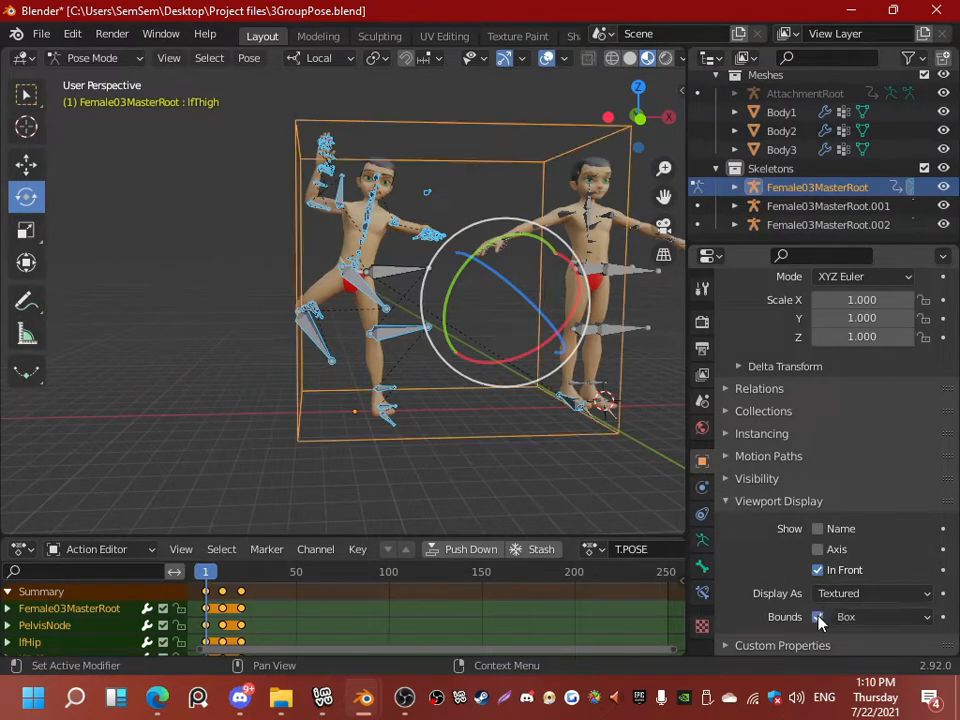
pyautogui.click(817, 617)
pyautogui.click(733, 503)
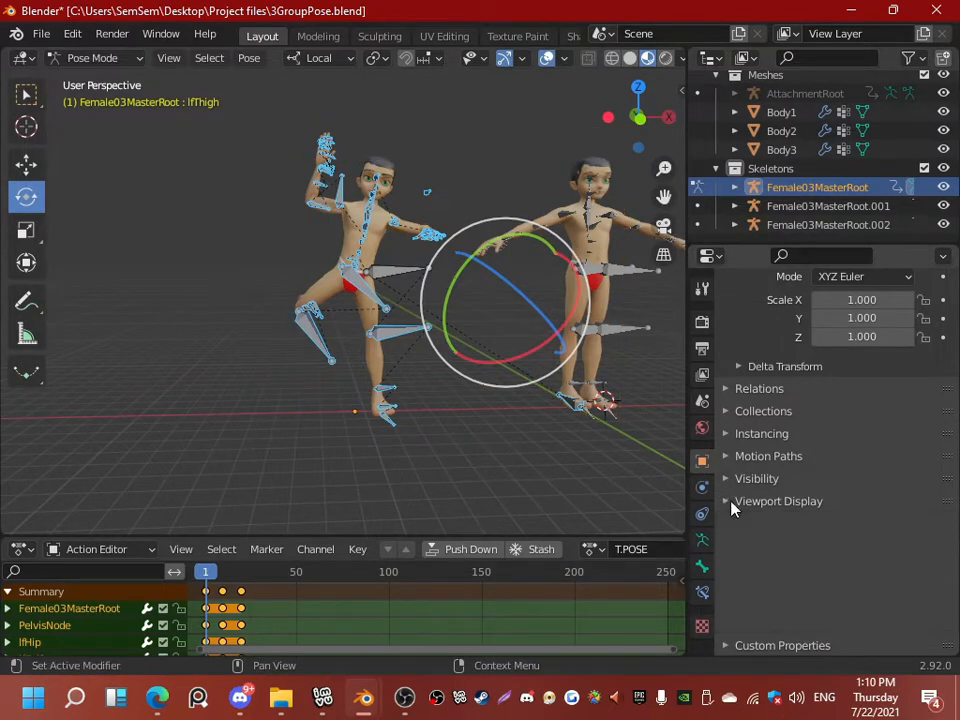
pyautogui.scroll(4, 305, 288)
# Step: Insert keyframes at frame 1 for all selected bones in the first character's pose
pyautogui.moveTo(307, 296); pyautogui.dragTo(388, 251, button='middle')
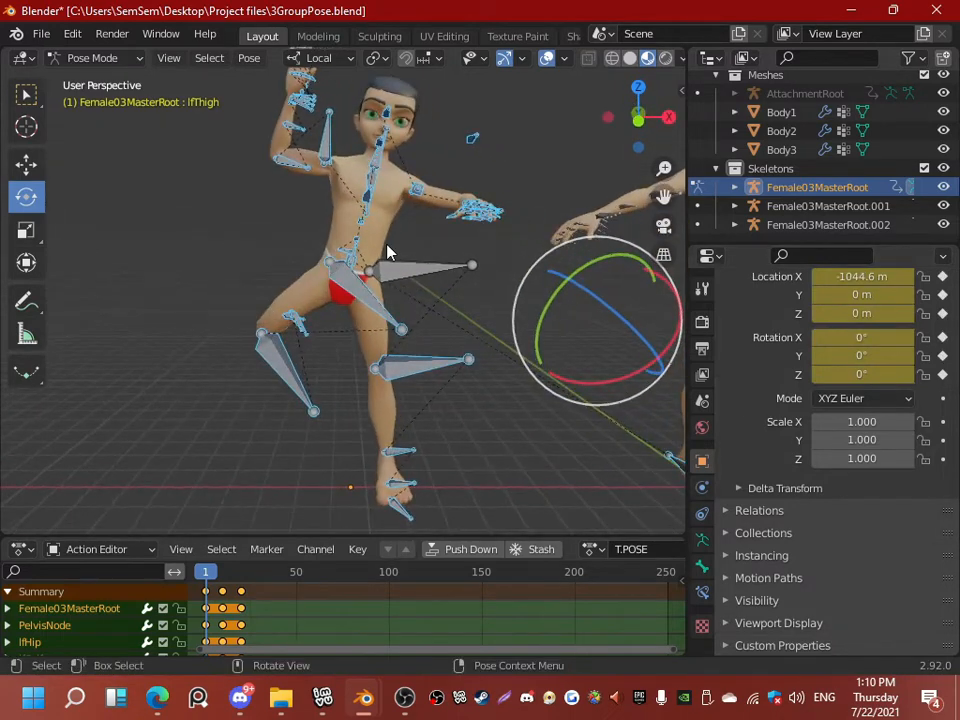
pyautogui.press('q')
pyautogui.press('Escape')
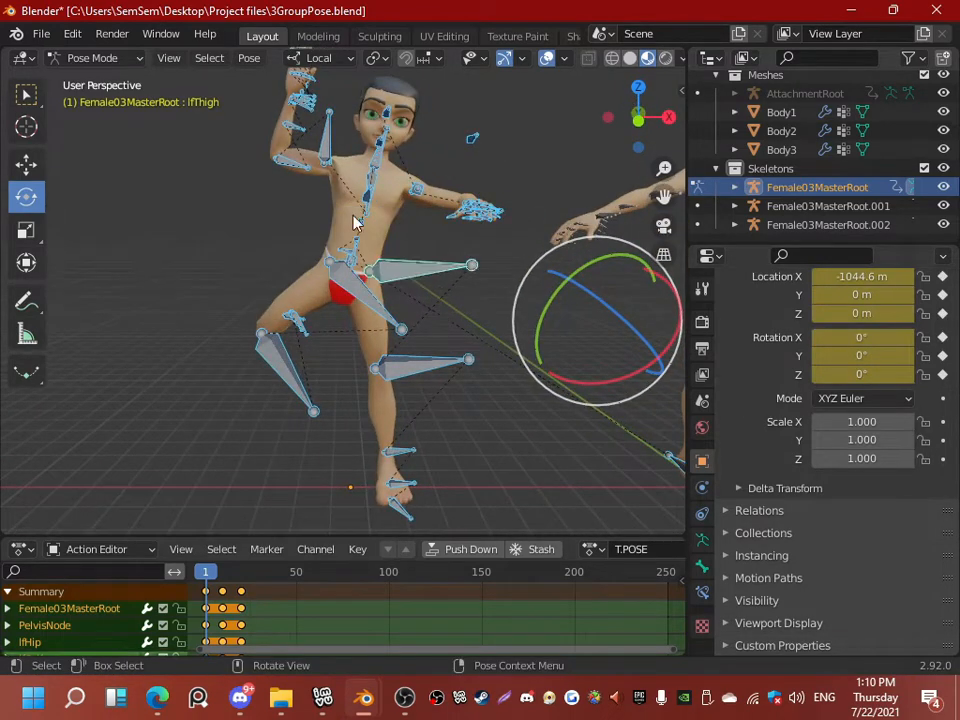
pyautogui.moveTo(444, 193); pyautogui.dragTo(306, 79, button='middle')
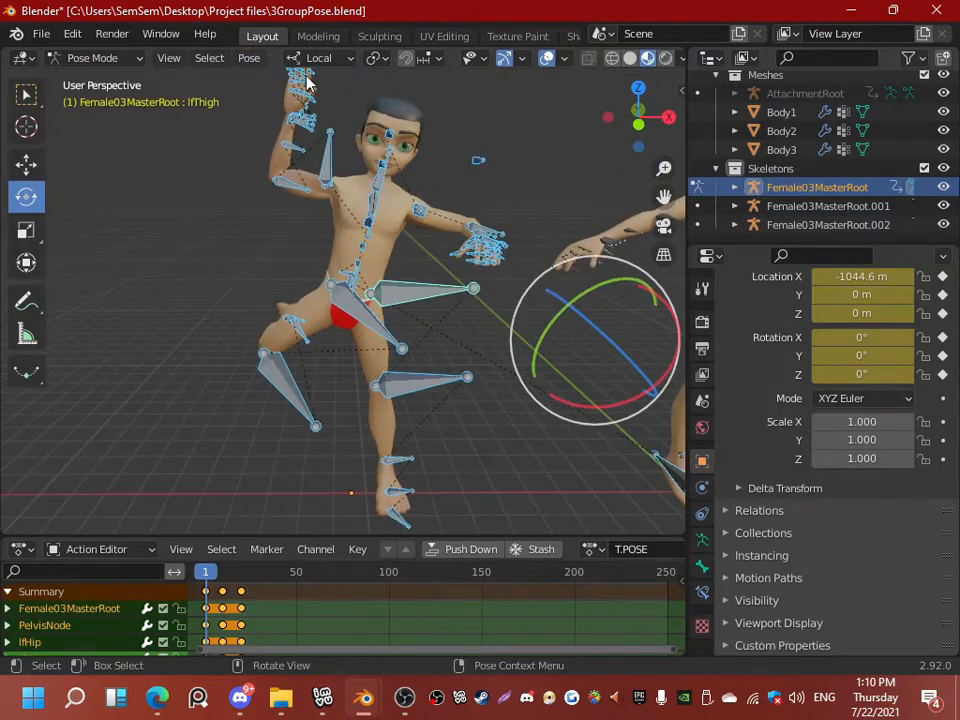
pyautogui.moveTo(380, 352); pyautogui.dragTo(400, 347, button='middle')
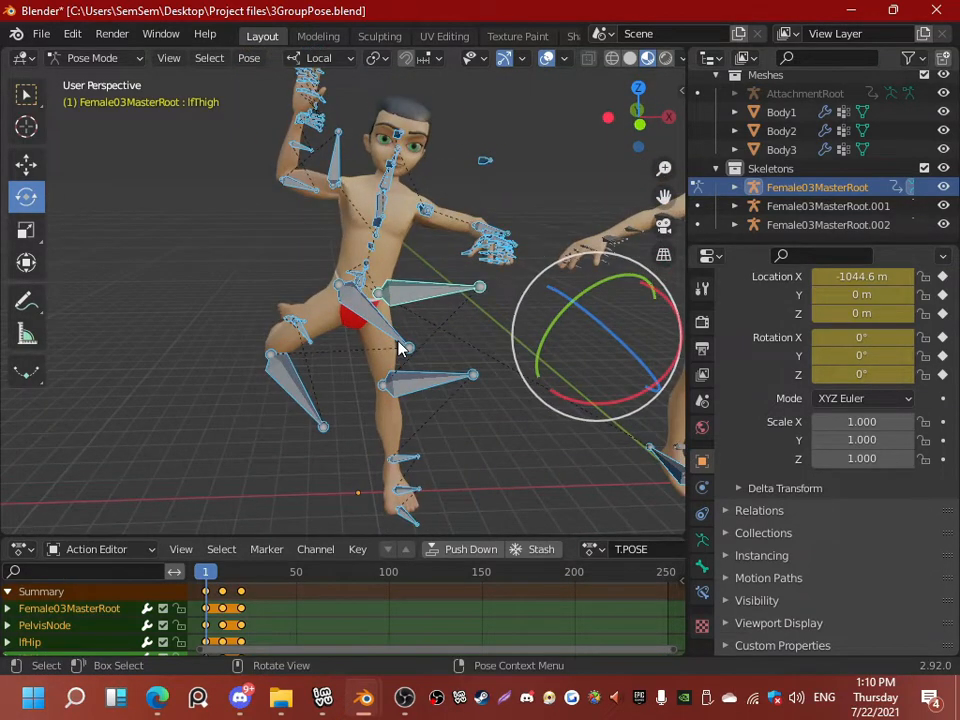
pyautogui.press('i')
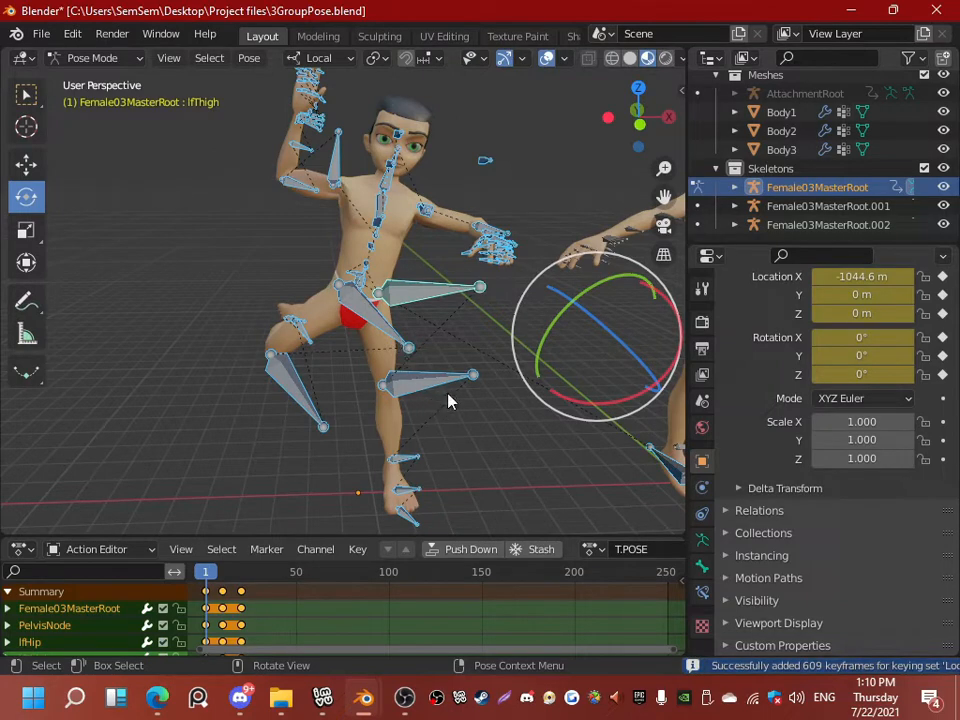
pyautogui.moveTo(448, 399); pyautogui.dragTo(437, 402, button='middle')
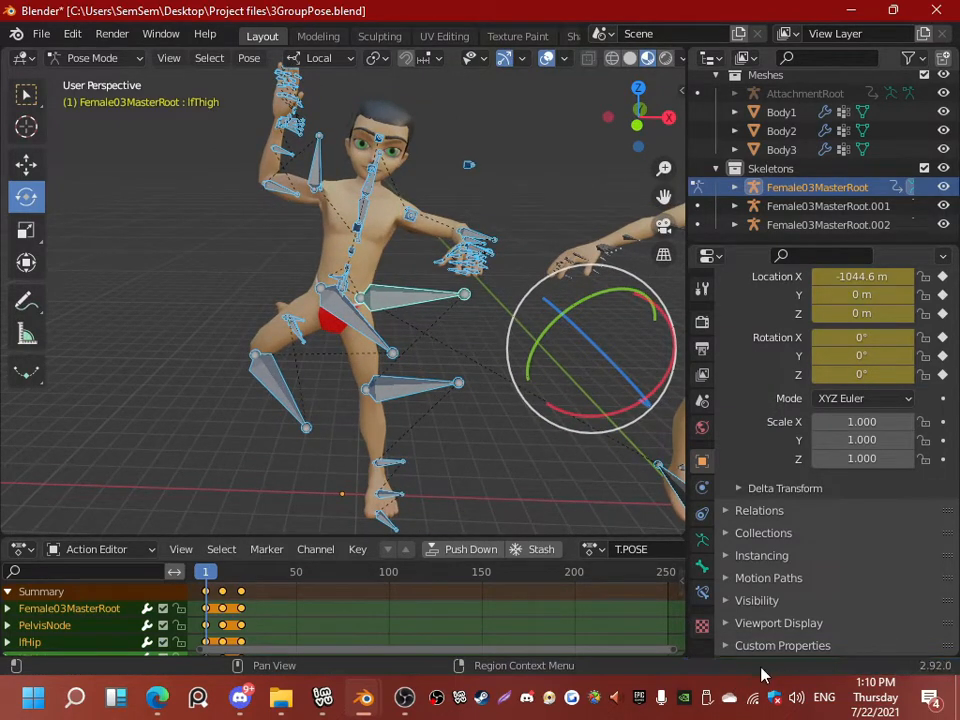
pyautogui.press('i')
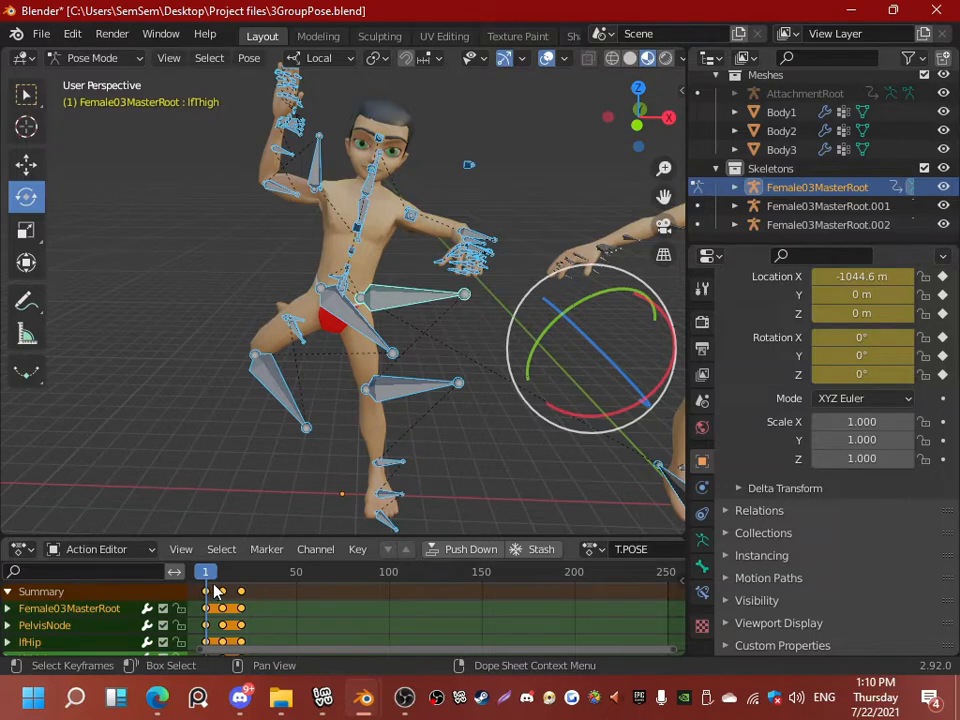
# Step: Check the character at frame 10, return to frame 1 and copy the pose of all its bones
pyautogui.moveTo(206, 579); pyautogui.dragTo(224, 585)
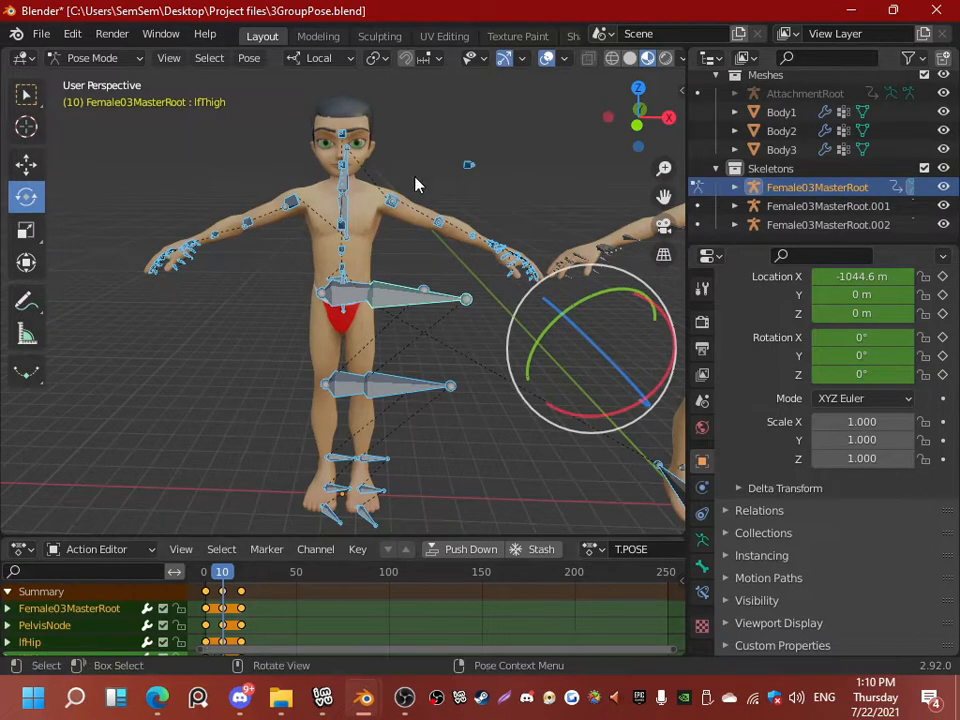
pyautogui.moveTo(221, 569)
pyautogui.mouseDown()
pyautogui.moveTo(206, 572)
pyautogui.moveTo(224, 578)
pyautogui.moveTo(206, 572)
pyautogui.mouseUp()
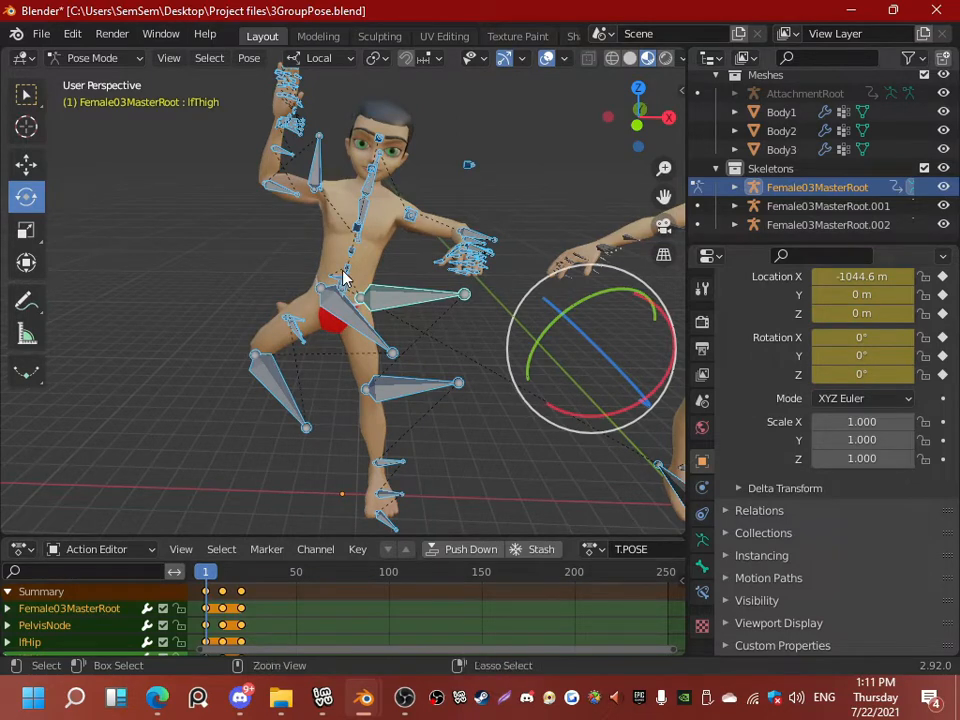
pyautogui.hotkey('ctrl', 'c')
pyautogui.moveTo(285, 294); pyautogui.dragTo(295, 281, button='middle')
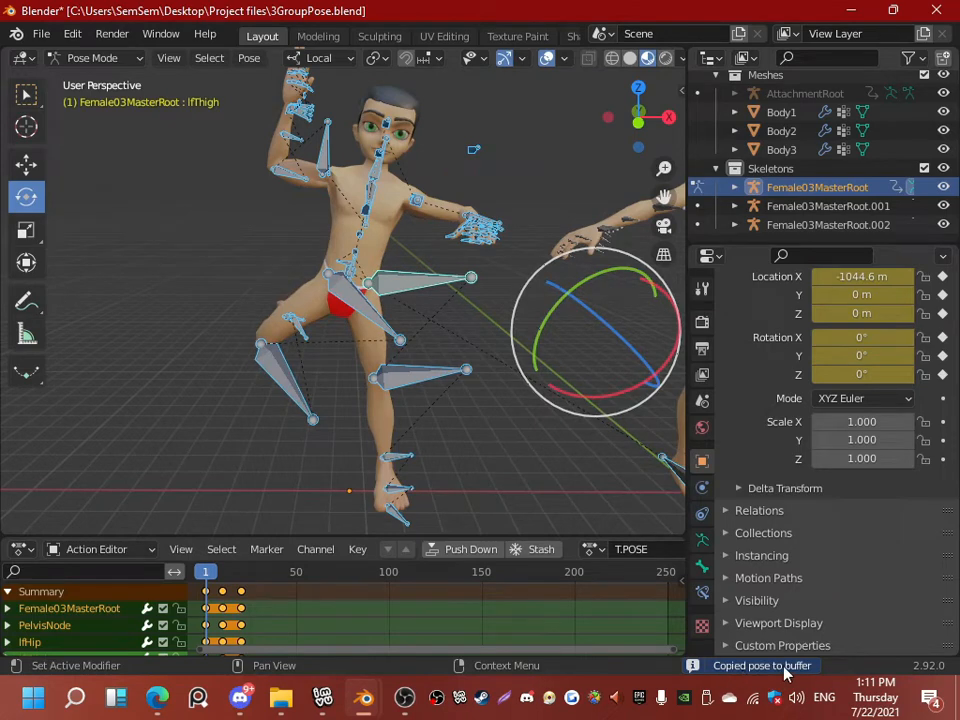
# Step: Paste the copied pose at frame 10 and insert keyframes for all bones there
pyautogui.click(210, 573)
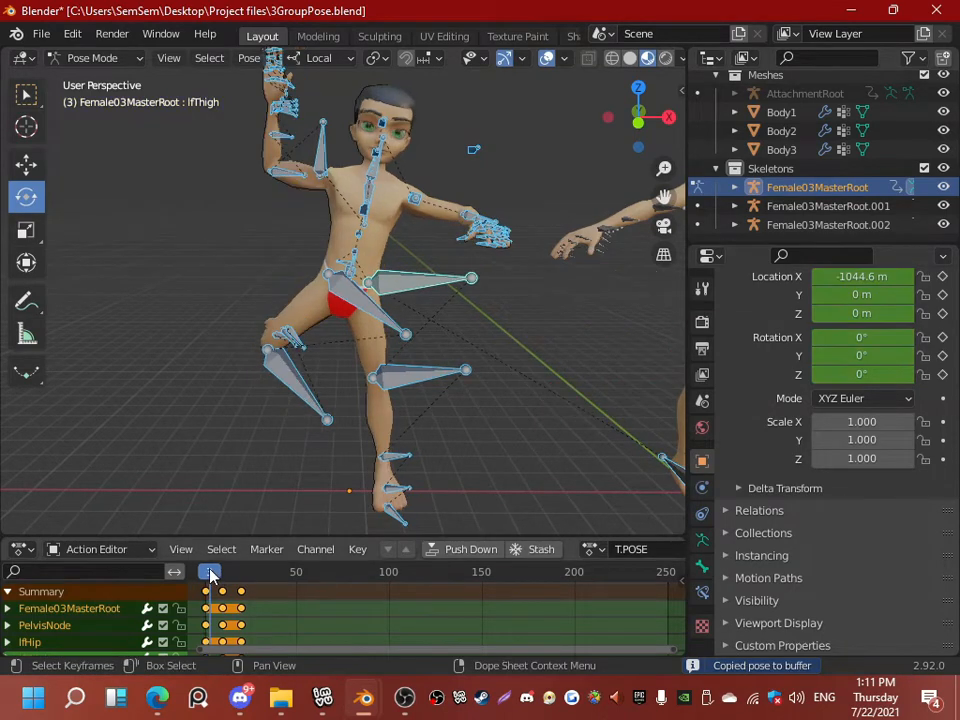
pyautogui.moveTo(210, 573); pyautogui.dragTo(225, 577)
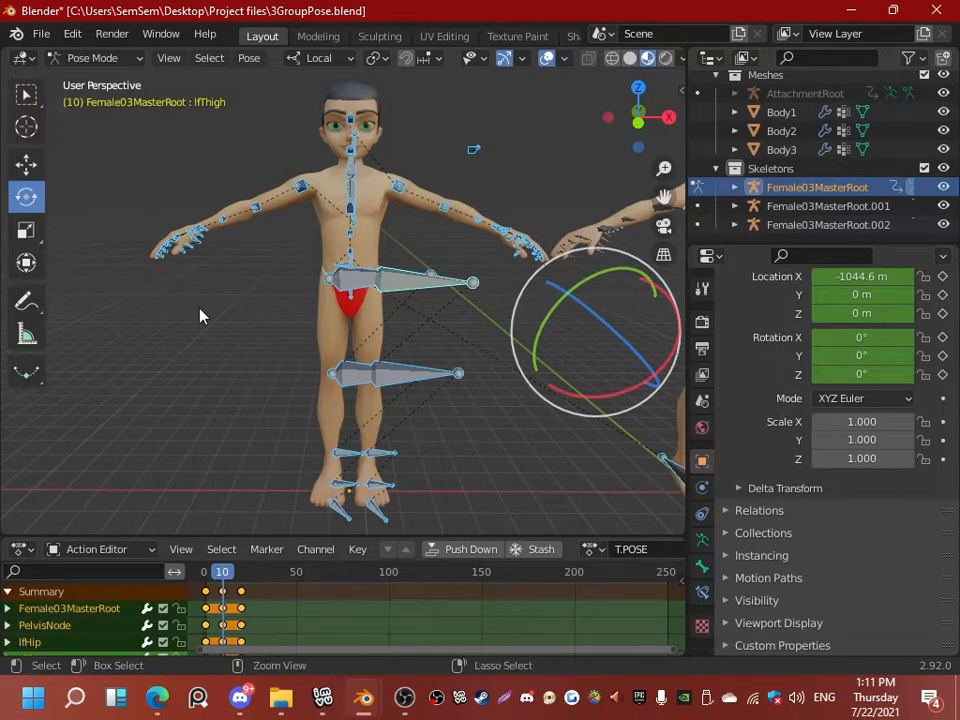
pyautogui.hotkey('ctrl', 'v')
pyautogui.moveTo(200, 316); pyautogui.dragTo(252, 268, button='middle')
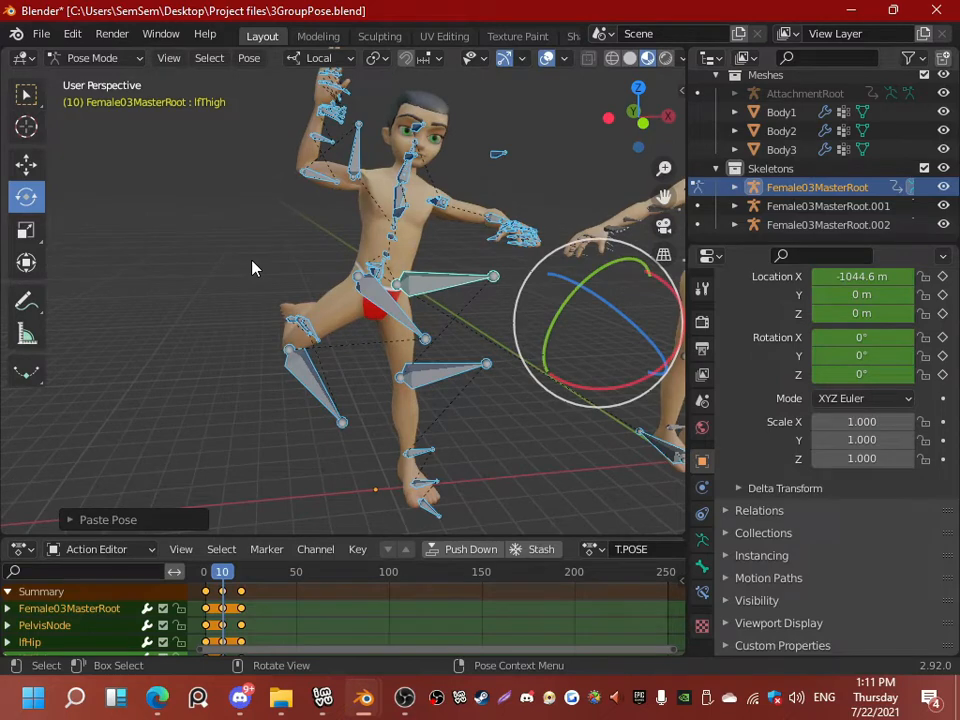
pyautogui.press('i')
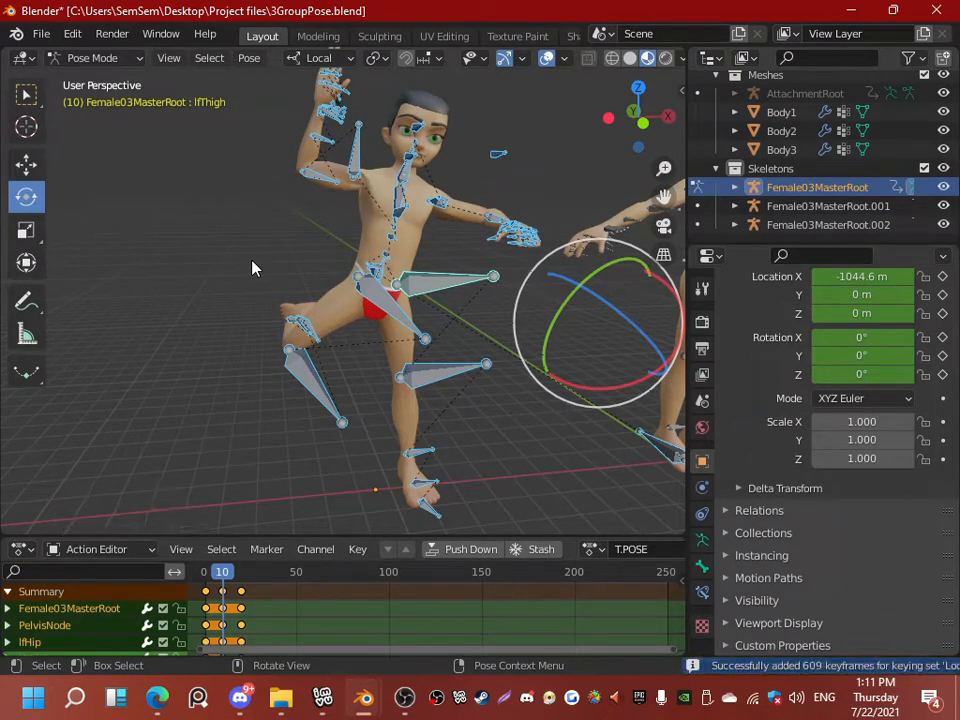
# Step: Scrub the timeline between frames 20, 1 and 10 to review the first character's keyframed poses
pyautogui.moveTo(219, 576); pyautogui.dragTo(242, 576)
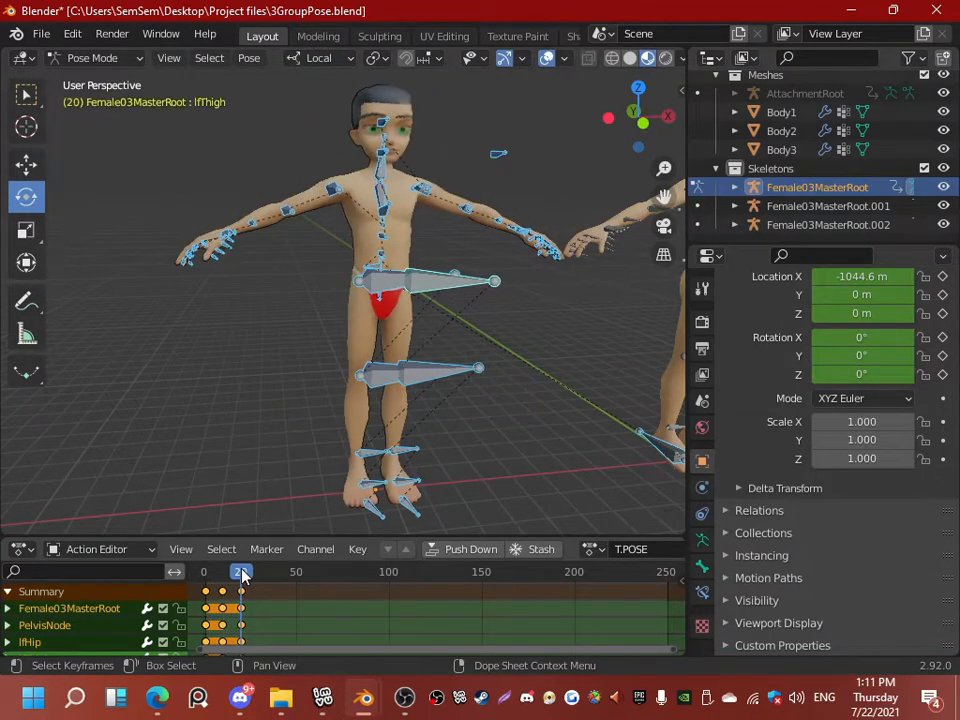
pyautogui.moveTo(332, 167)
pyautogui.mouseDown(button='middle')
pyautogui.moveTo(330, 205)
pyautogui.moveTo(322, 185)
pyautogui.mouseUp(button='middle')
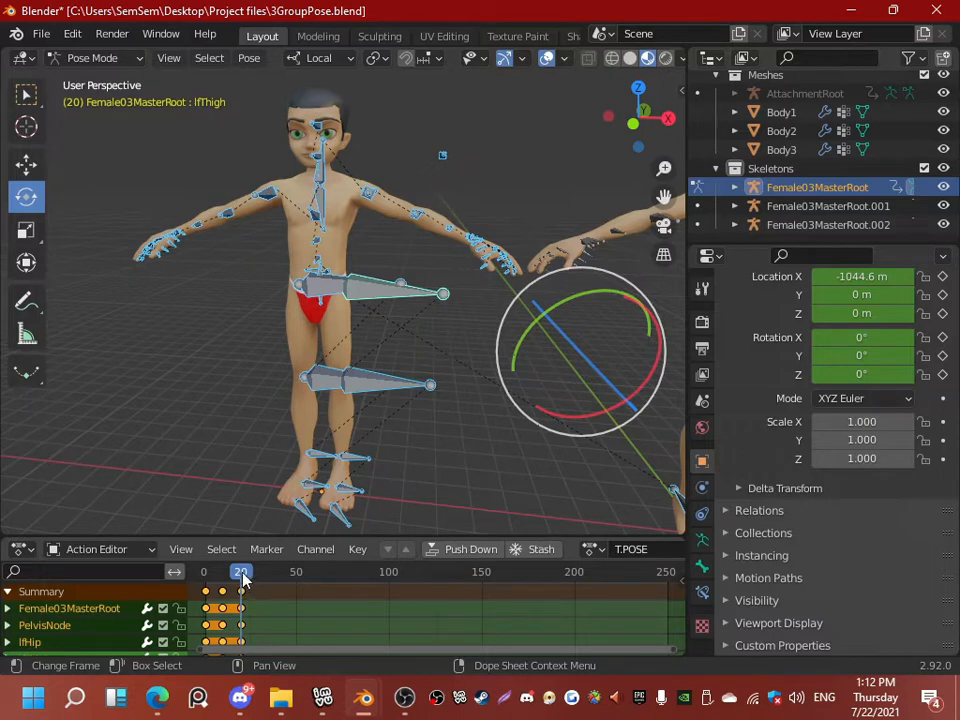
pyautogui.moveTo(243, 580); pyautogui.dragTo(206, 574)
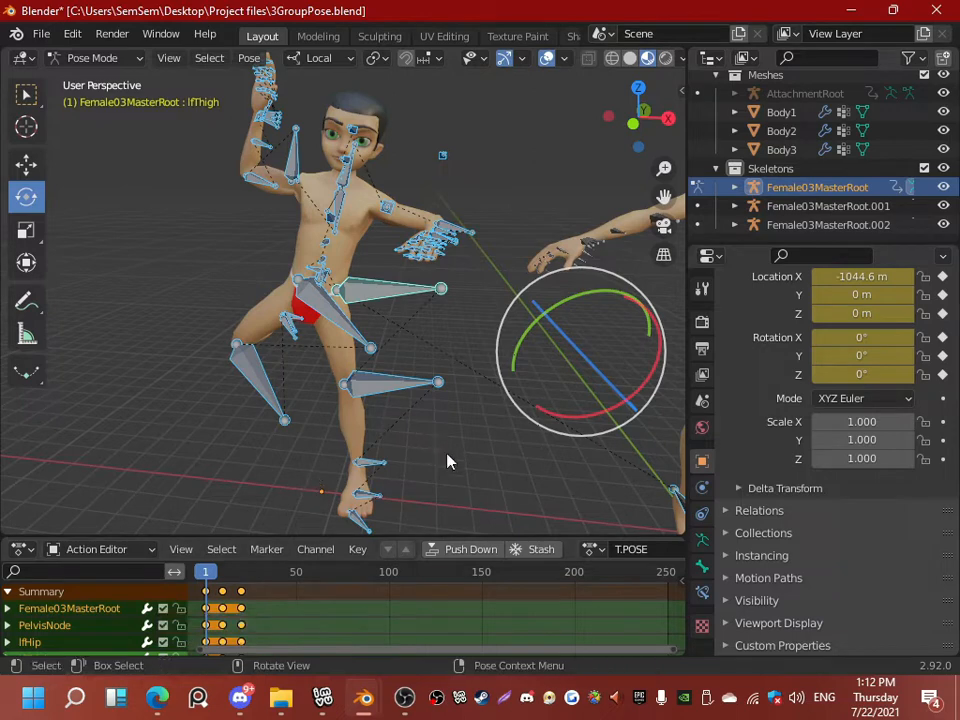
pyautogui.press('space')
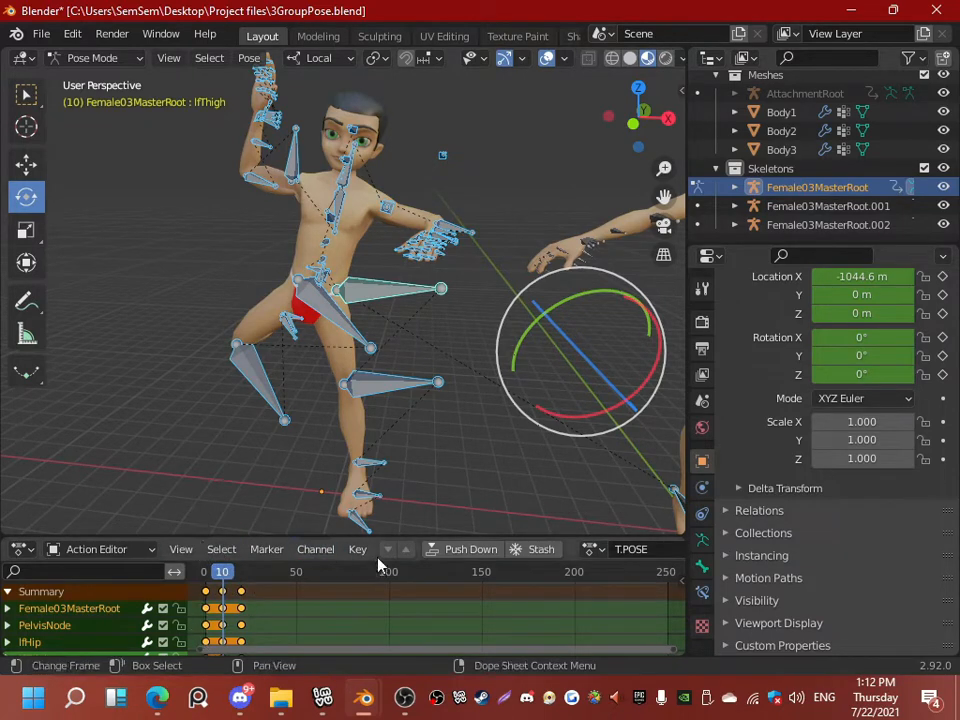
pyautogui.moveTo(345, 345)
pyautogui.mouseDown(button='middle')
pyautogui.moveTo(444, 349)
pyautogui.moveTo(426, 362)
pyautogui.moveTo(520, 354)
pyautogui.moveTo(360, 340)
pyautogui.moveTo(388, 272)
pyautogui.moveTo(476, 244)
pyautogui.moveTo(343, 274)
pyautogui.moveTo(236, 253)
pyautogui.moveTo(180, 266)
pyautogui.moveTo(276, 461)
pyautogui.moveTo(311, 459)
pyautogui.mouseUp(button='middle')
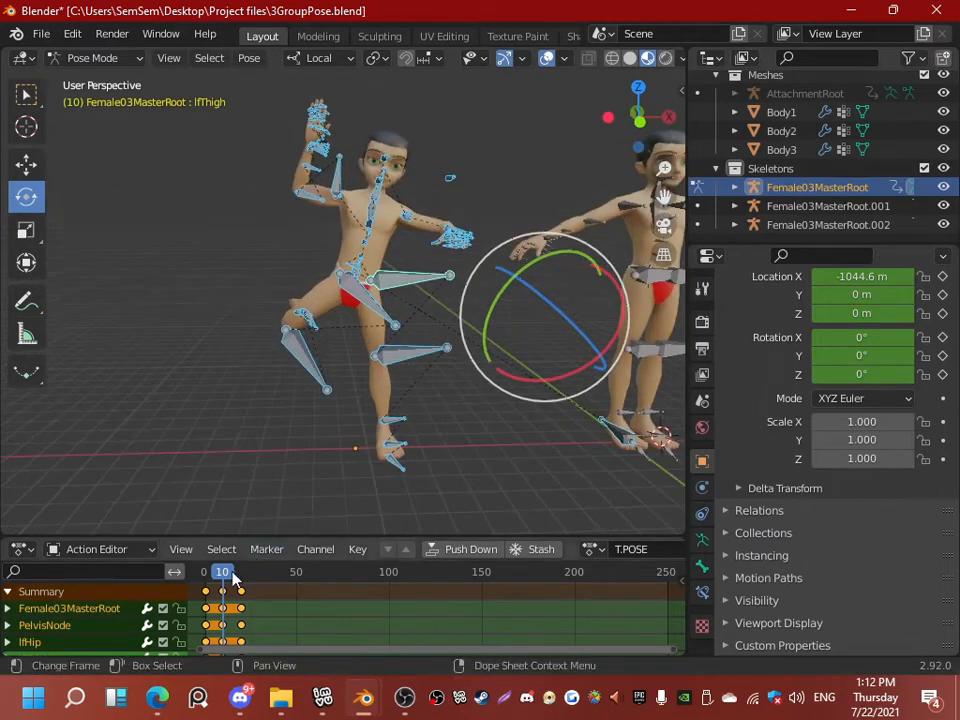
pyautogui.moveTo(223, 573); pyautogui.dragTo(205, 572)
pyautogui.moveTo(209, 404); pyautogui.dragTo(223, 399, button='middle')
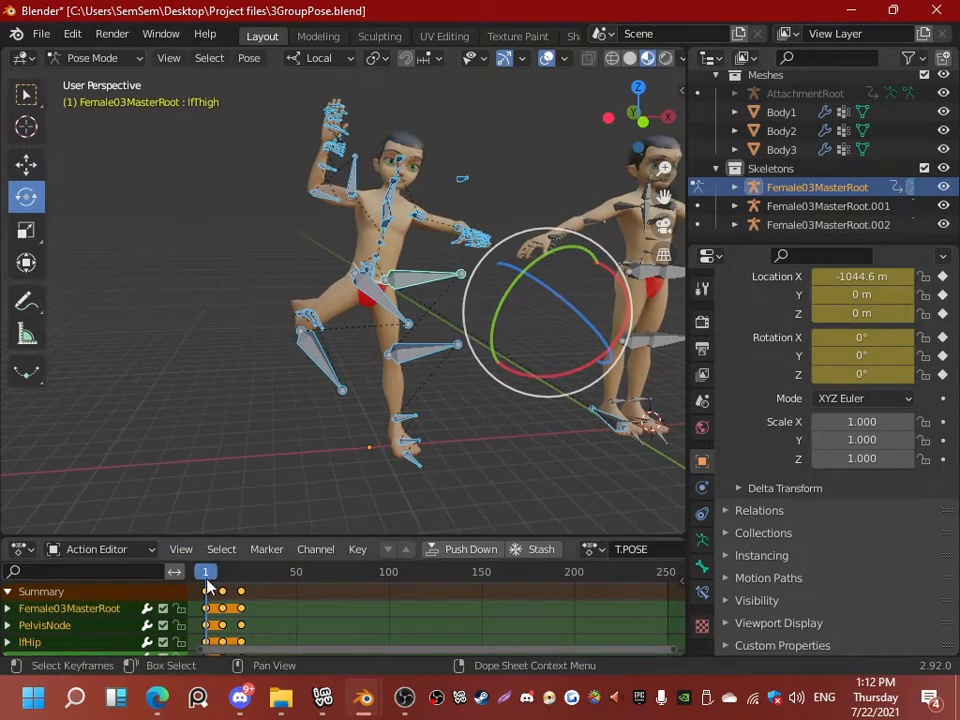
pyautogui.moveTo(206, 574)
pyautogui.mouseDown()
pyautogui.moveTo(243, 574)
pyautogui.moveTo(203, 571)
pyautogui.mouseUp()
# Step: Return the first armature to Object Mode and select the second character's armature, Female03MasterRoot.001
pyautogui.click(90, 58)
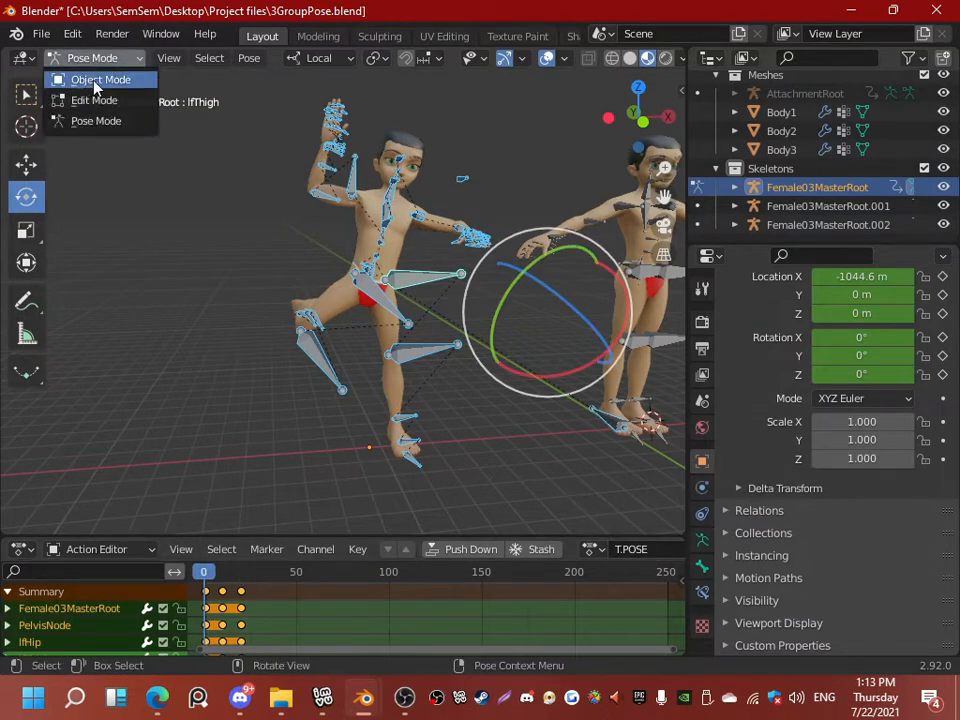
pyautogui.click(97, 80)
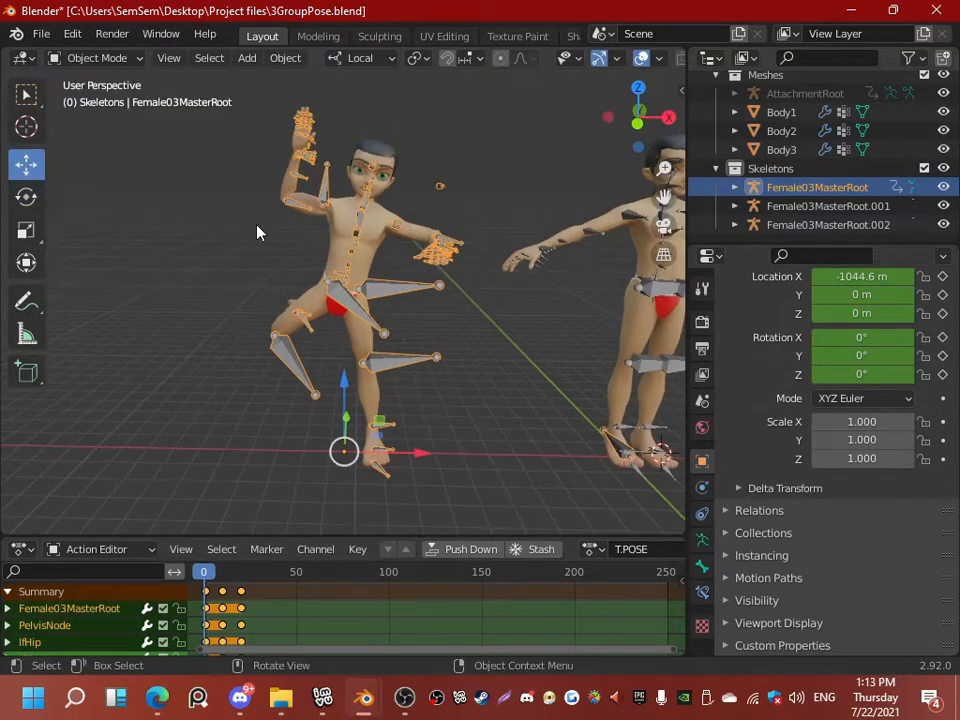
pyautogui.keyDown('shift'); pyautogui.moveTo(420, 335); pyautogui.dragTo(312, 318, button='middle'); pyautogui.keyUp('shift')
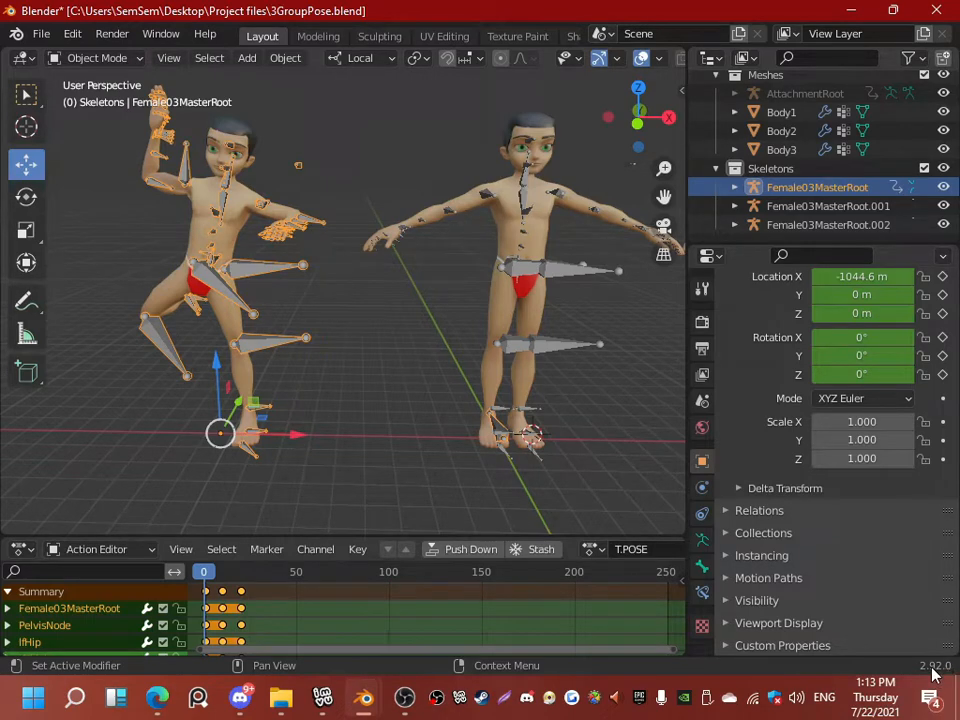
pyautogui.moveTo(398, 225); pyautogui.dragTo(366, 231, button='middle')
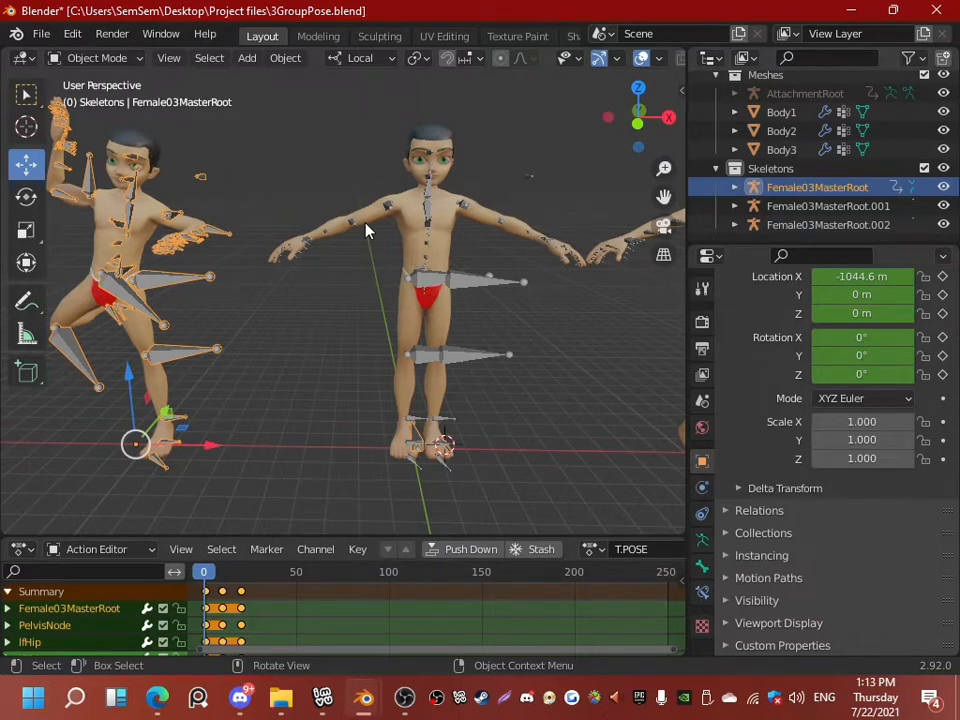
pyautogui.scroll(2, 362, 228)
pyautogui.moveTo(353, 226); pyautogui.dragTo(491, 212, button='middle')
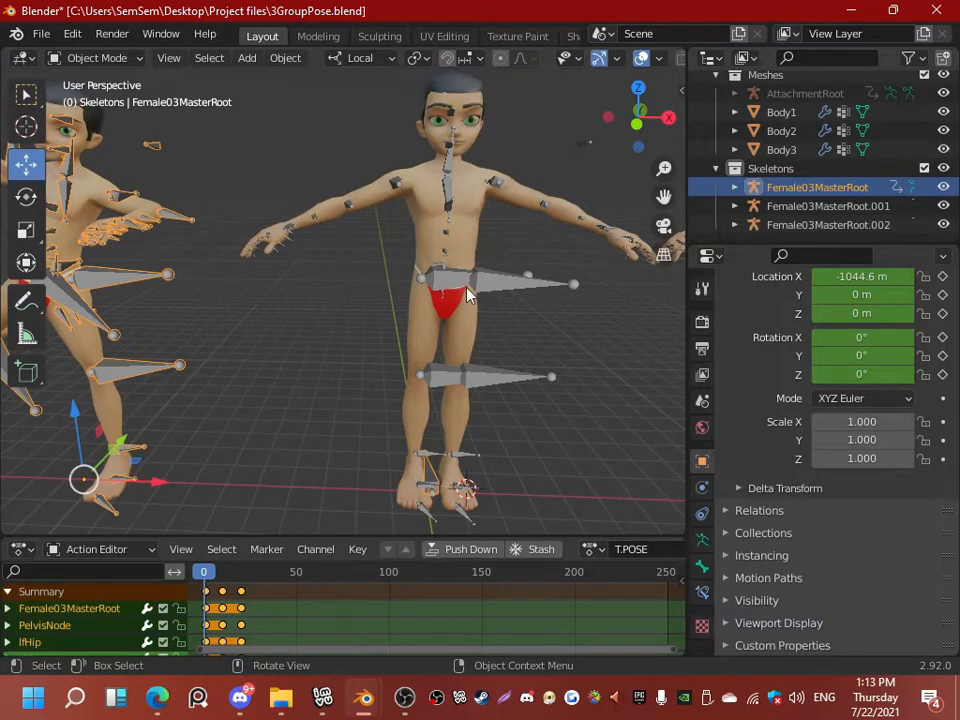
pyautogui.click(504, 285)
pyautogui.moveTo(240, 243); pyautogui.dragTo(125, 130, button='middle')
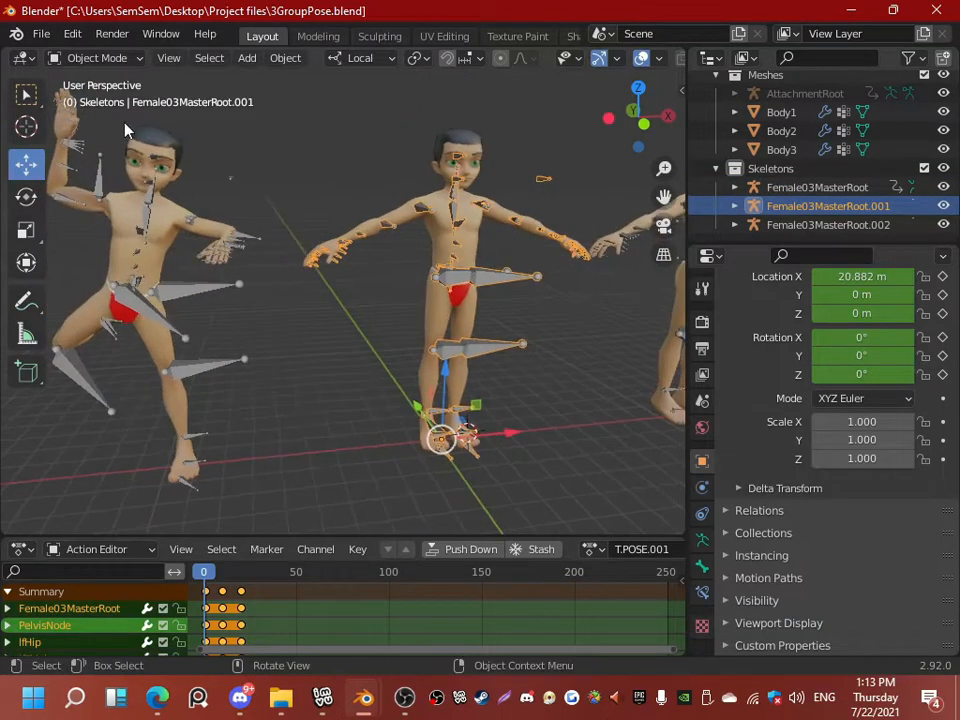
pyautogui.click(152, 207)
pyautogui.click(82, 57)
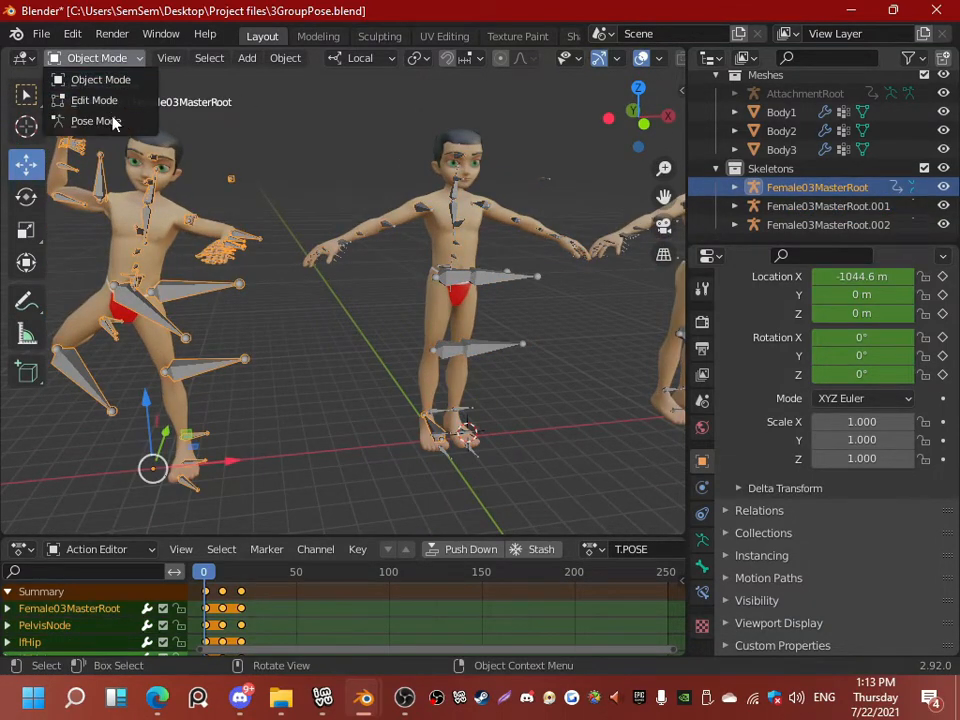
pyautogui.click(103, 119)
pyautogui.click(82, 57)
pyautogui.click(96, 79)
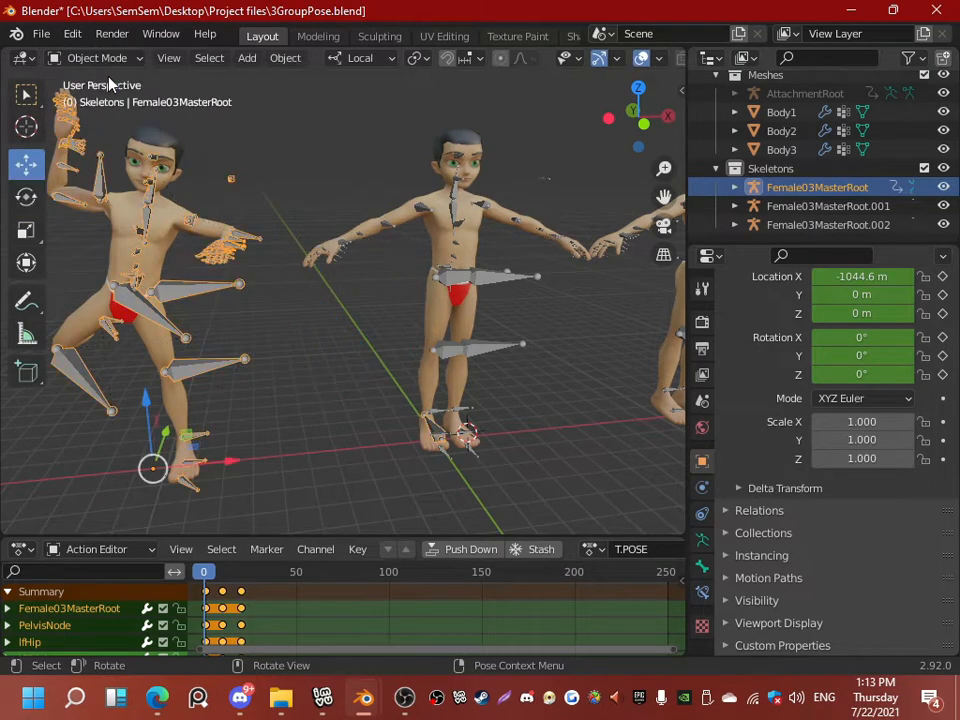
# Step: Select the second character's armature and put it into Pose Mode
pyautogui.click(428, 214)
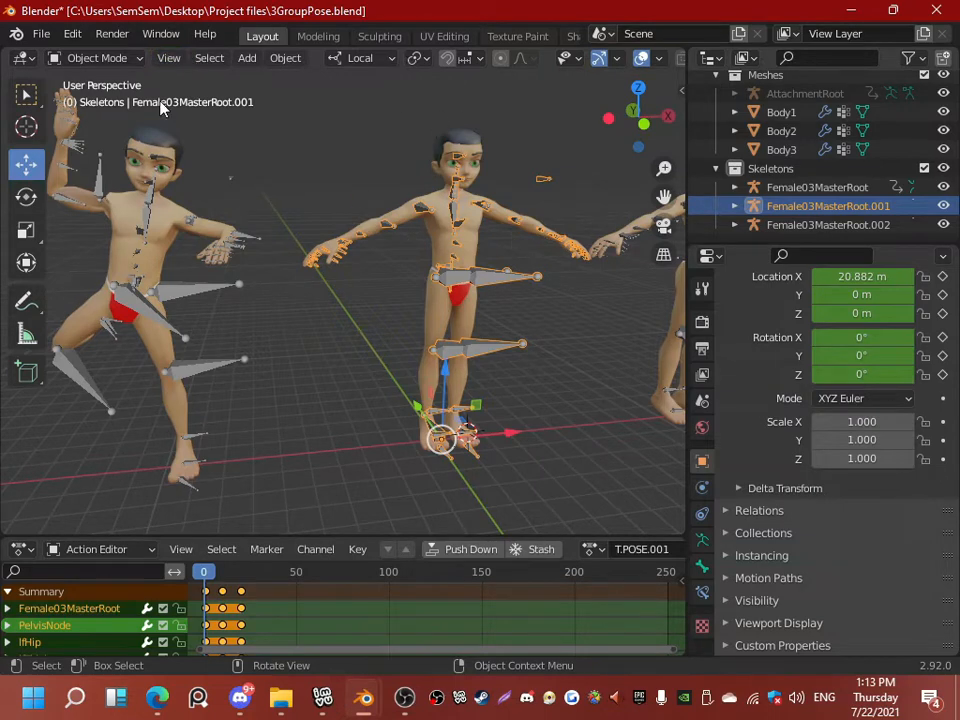
pyautogui.click(97, 57)
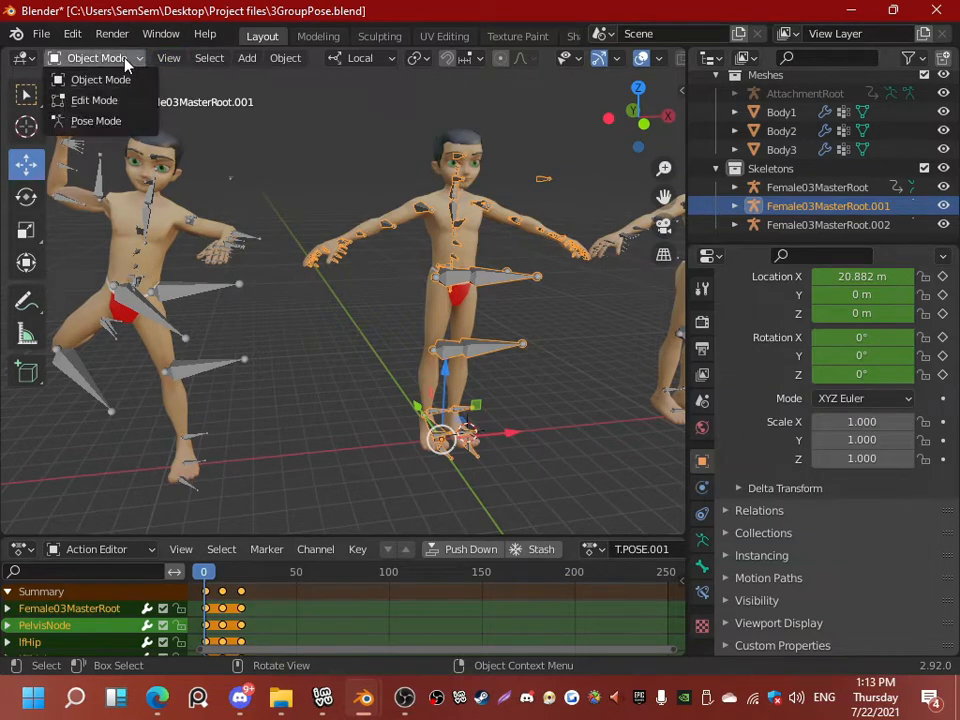
pyautogui.click(123, 123)
pyautogui.moveTo(290, 176); pyautogui.dragTo(309, 362, button='middle')
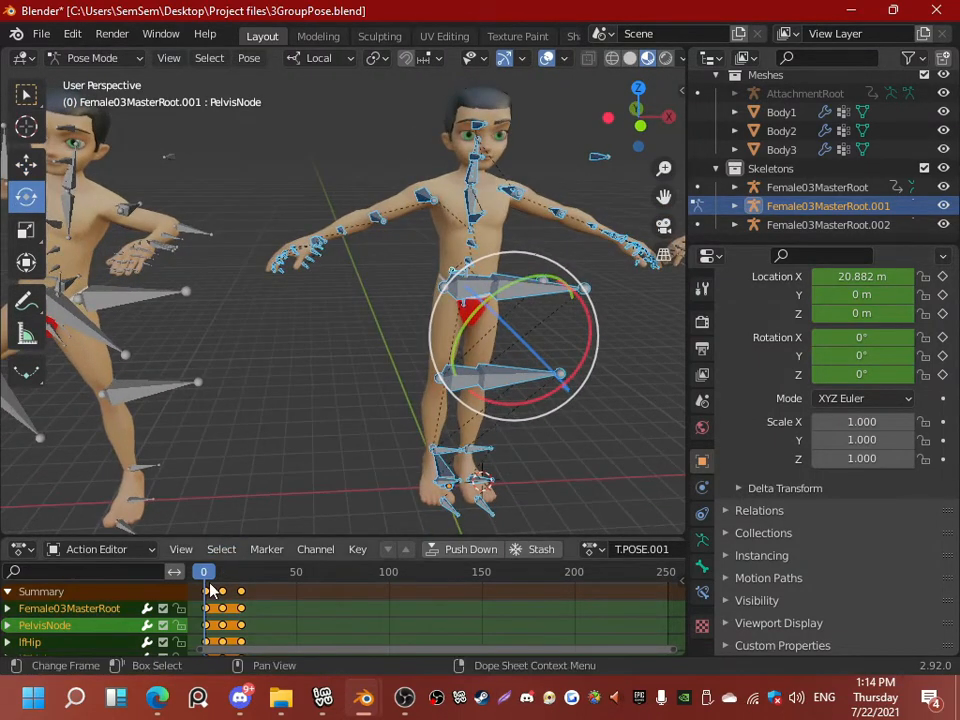
# Step: Compare the characters at frames 1 and 20, and return to frame 1
pyautogui.click(207, 591)
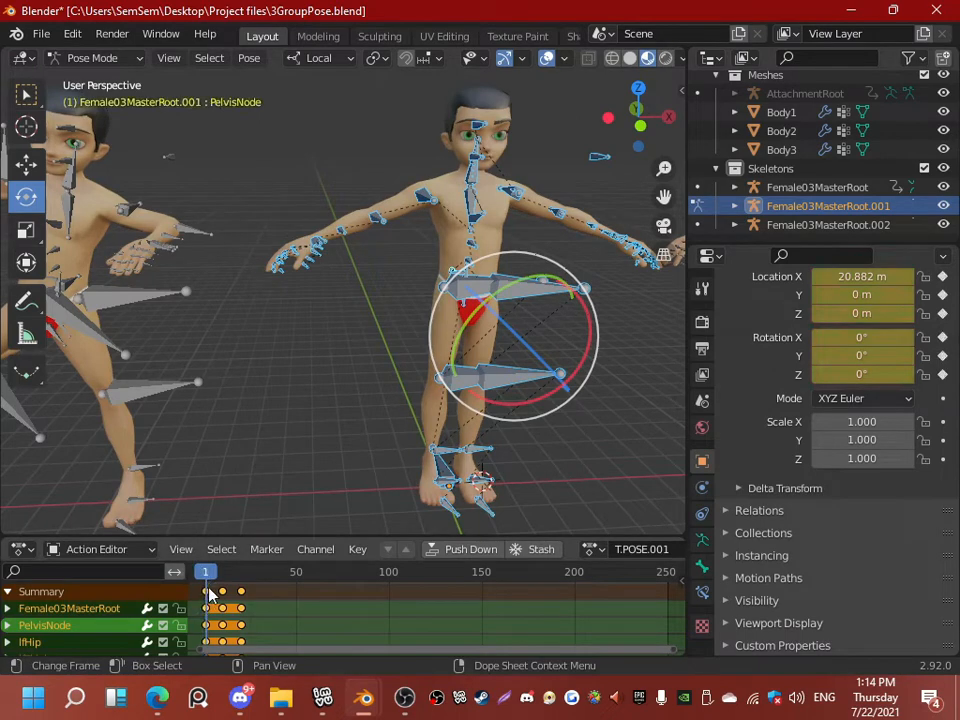
pyautogui.moveTo(207, 580); pyautogui.dragTo(242, 582)
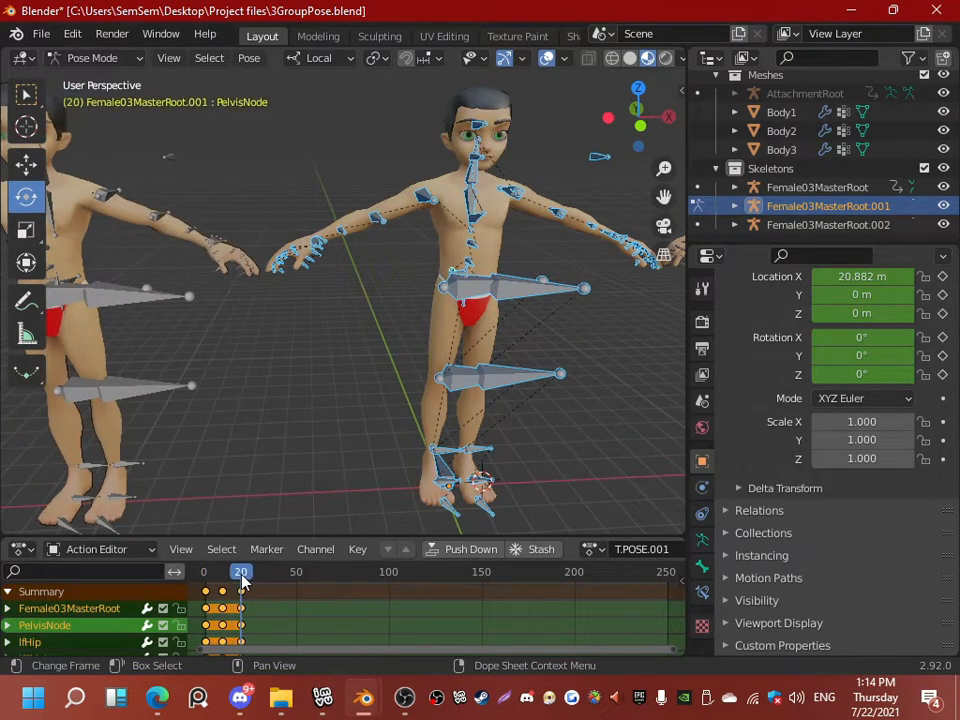
pyautogui.moveTo(250, 330); pyautogui.dragTo(210, 300, button='middle')
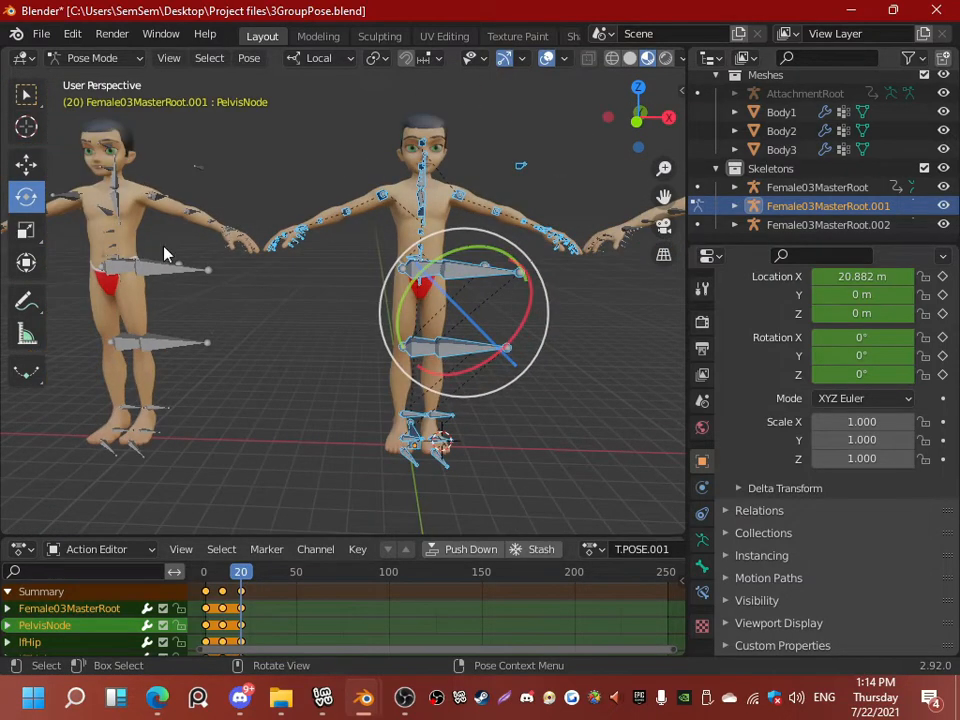
pyautogui.moveTo(242, 573)
pyautogui.mouseDown()
pyautogui.moveTo(200, 572)
pyautogui.moveTo(244, 571)
pyautogui.mouseUp()
pyautogui.moveTo(261, 392); pyautogui.dragTo(305, 401, button='middle')
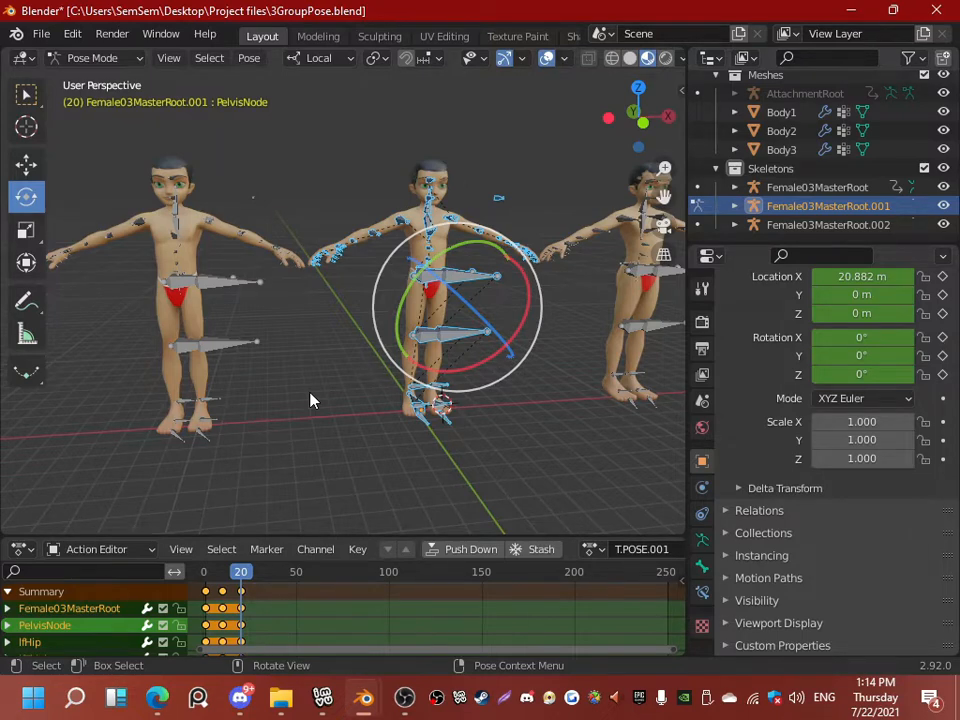
pyautogui.scroll(3, 340, 370)
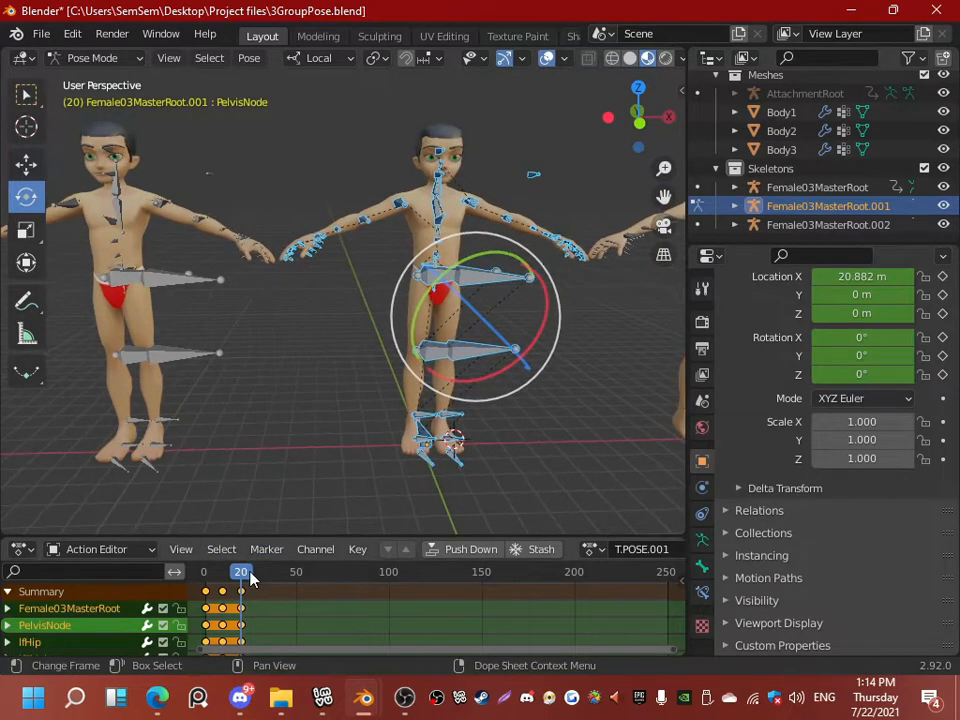
pyautogui.moveTo(250, 578); pyautogui.dragTo(207, 578)
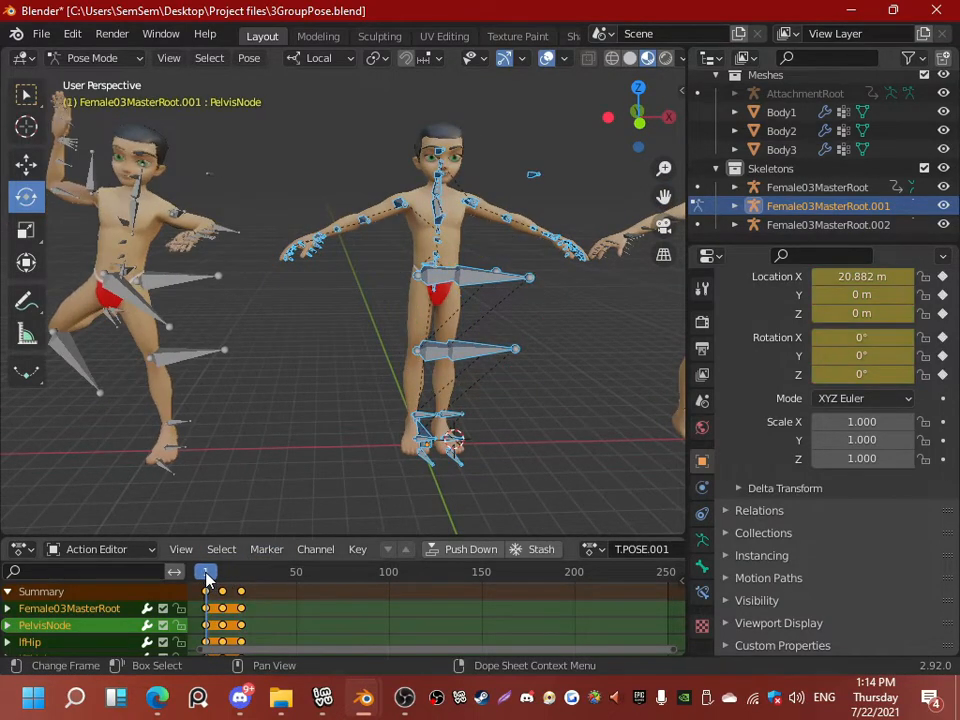
# Step: Rotate the second character's rtBicep bone to raise the right arm to roughly horizontal at frame 1
pyautogui.scroll(3, 437, 321)
pyautogui.moveTo(437, 321); pyautogui.dragTo(415, 323, button='middle')
pyautogui.scroll(-3, 428, 300)
pyautogui.scroll(1, 420, 280)
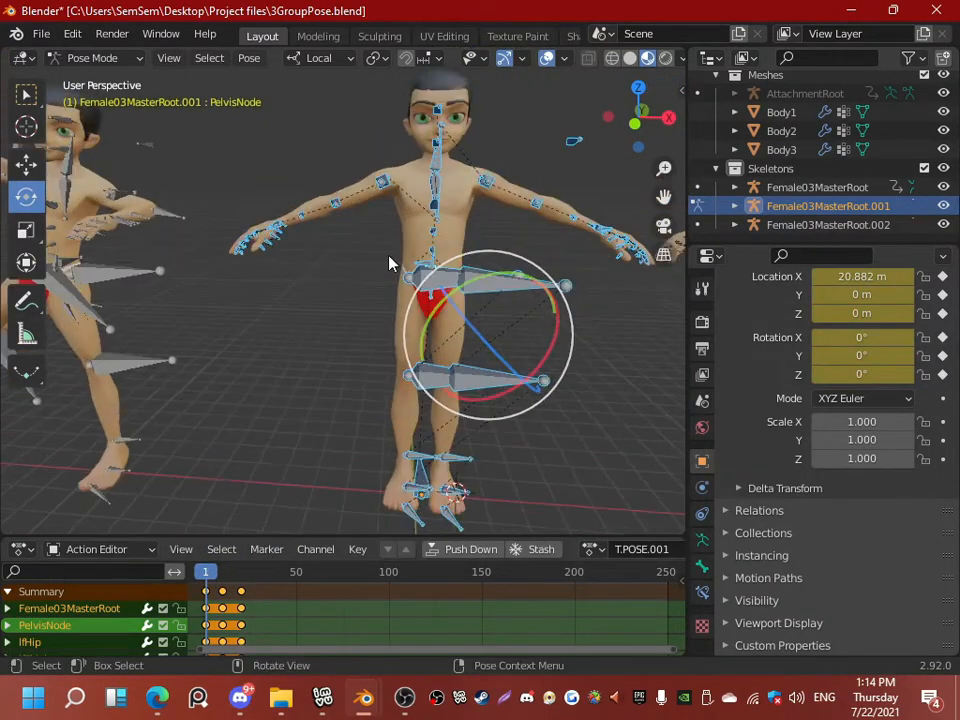
pyautogui.click(383, 185)
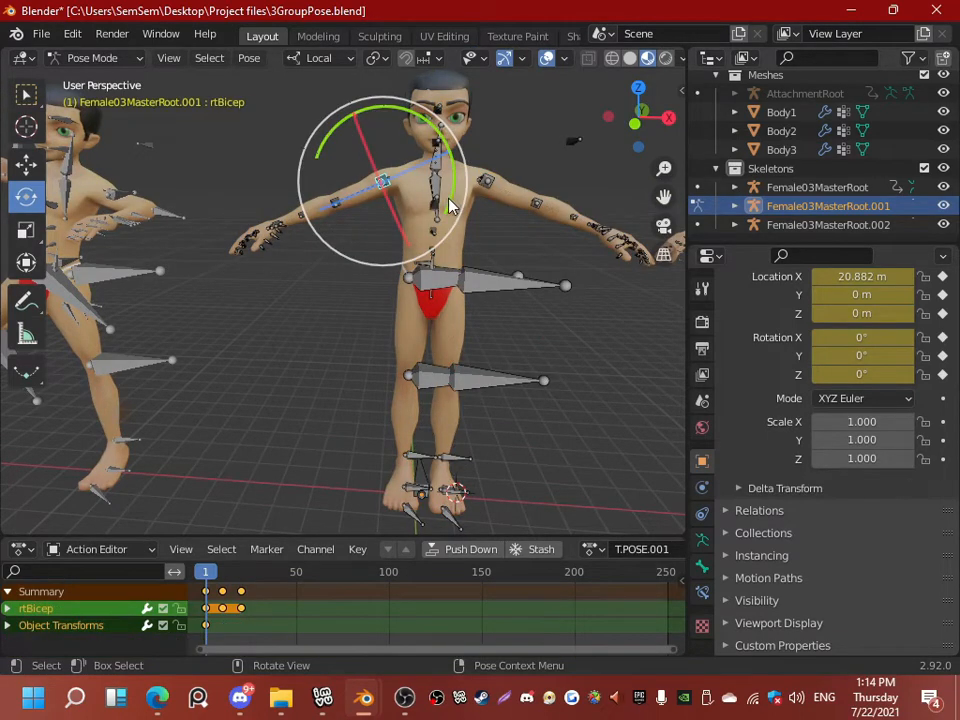
pyautogui.moveTo(450, 203)
pyautogui.mouseDown()
pyautogui.moveTo(411, 206)
pyautogui.moveTo(438, 185)
pyautogui.mouseUp()
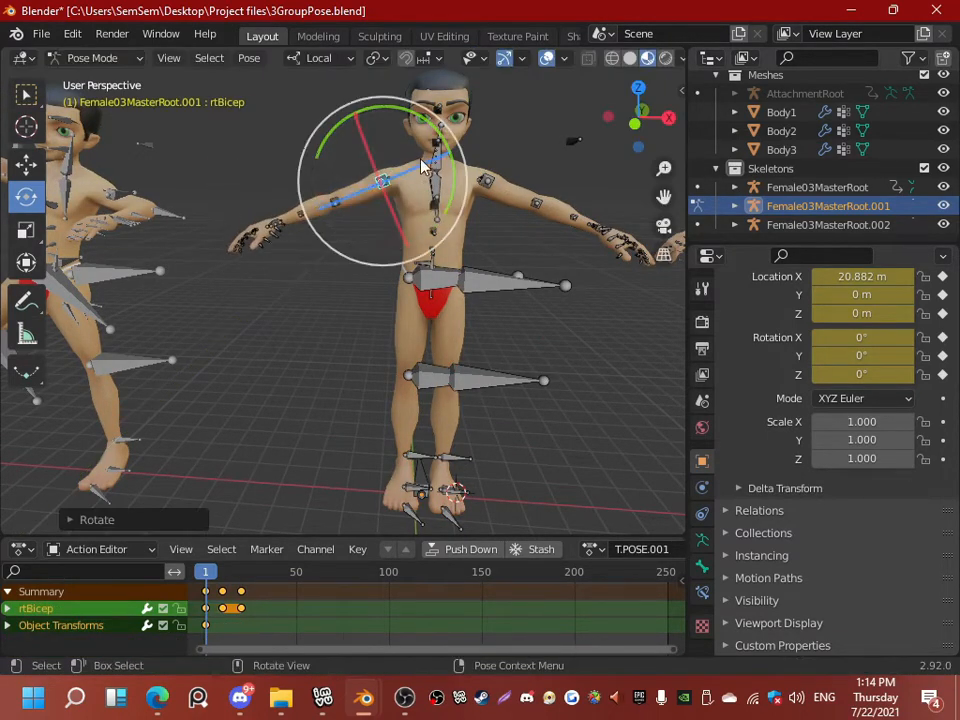
pyautogui.moveTo(421, 126); pyautogui.dragTo(468, 128)
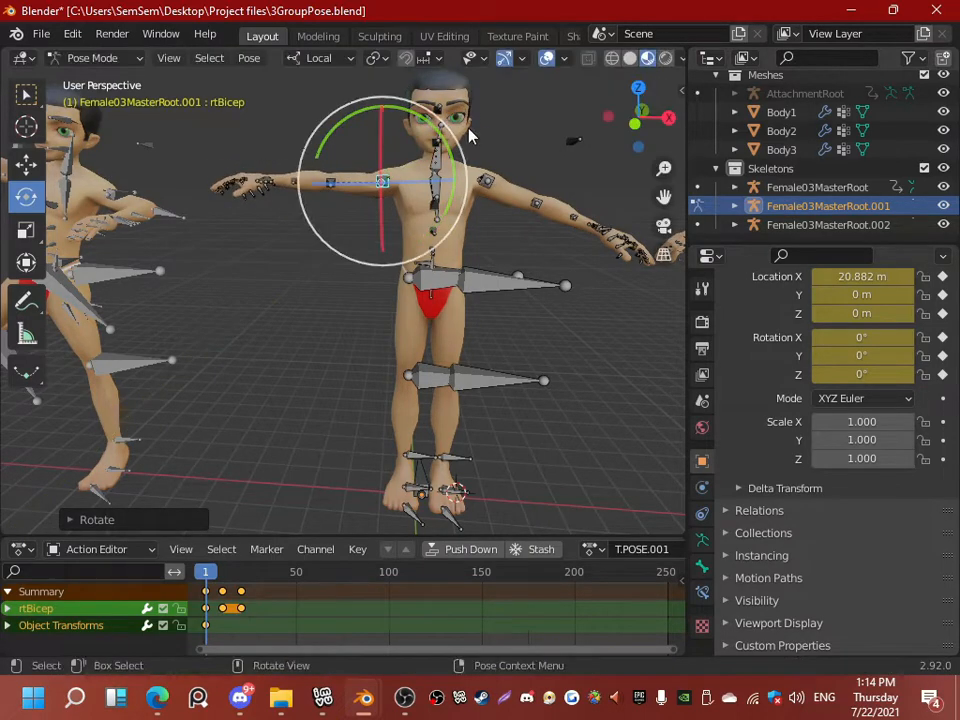
# Step: Bend the rtElbow bone to fold the right forearm in front of the body, and readjust the rtBicep rotation
pyautogui.moveTo(400, 230); pyautogui.dragTo(390, 270, button='middle')
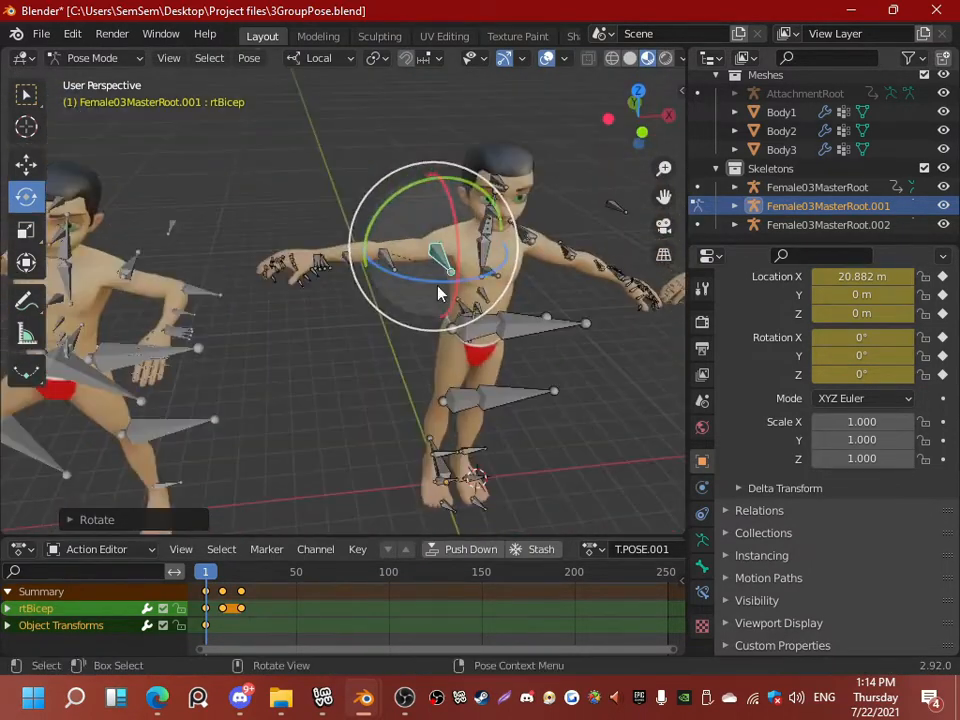
pyautogui.click(390, 270)
pyautogui.moveTo(377, 288); pyautogui.dragTo(543, 243)
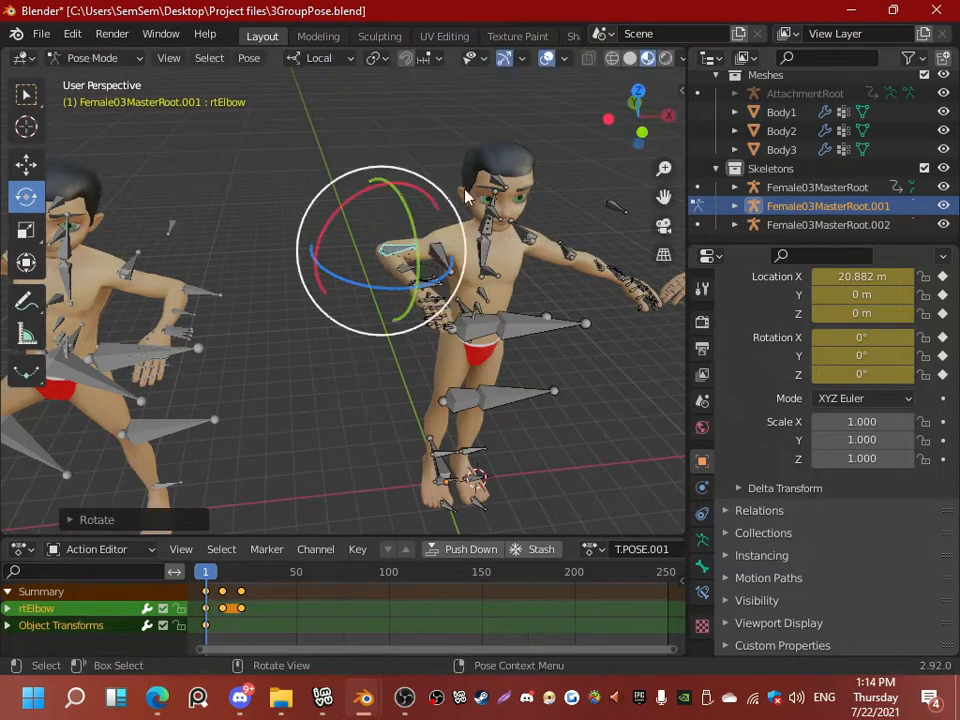
pyautogui.click(462, 118)
pyautogui.click(445, 271)
pyautogui.moveTo(430, 290); pyautogui.dragTo(552, 272)
# Step: Rotate the second character's left upper arm and bend its elbow to bring the forearm across the chest
pyautogui.moveTo(552, 272); pyautogui.dragTo(465, 251, button='middle')
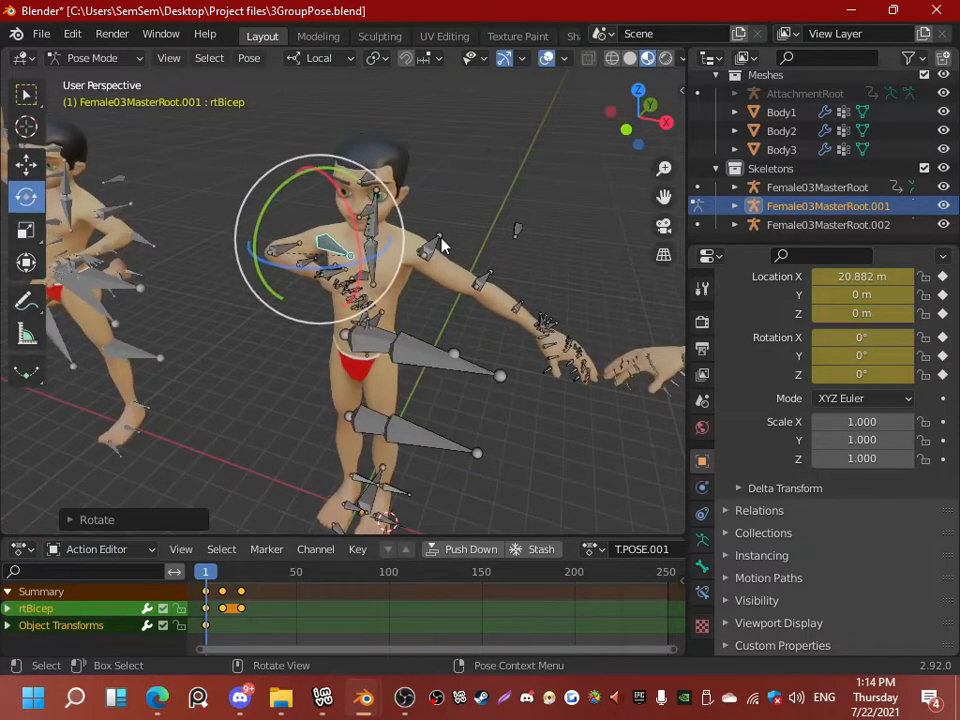
pyautogui.click(429, 251)
pyautogui.moveTo(450, 310)
pyautogui.mouseDown()
pyautogui.moveTo(428, 325)
pyautogui.moveTo(455, 300)
pyautogui.mouseUp()
pyautogui.click(374, 293)
pyautogui.moveTo(375, 306); pyautogui.dragTo(370, 300)
pyautogui.moveTo(425, 322); pyautogui.dragTo(514, 284, button='middle')
pyautogui.moveTo(500, 133); pyautogui.dragTo(488, 155)
# Step: Fine-tune the arm rotations so both forearms are folded at chest height
pyautogui.moveTo(396, 358); pyautogui.dragTo(530, 258, button='middle')
pyautogui.moveTo(530, 258); pyautogui.dragTo(510, 273)
pyautogui.moveTo(510, 273); pyautogui.dragTo(463, 237, button='middle')
pyautogui.click(333, 176)
pyautogui.moveTo(333, 176); pyautogui.dragTo(366, 272, button='middle')
pyautogui.moveTo(380, 199)
pyautogui.mouseDown()
pyautogui.moveTo(366, 196)
pyautogui.moveTo(366, 205)
pyautogui.mouseUp()
pyautogui.moveTo(366, 205); pyautogui.dragTo(352, 278, button='middle')
# Step: Rotate the second character's rtThigh bone to lift the right leg up in front of the body
pyautogui.click(403, 274)
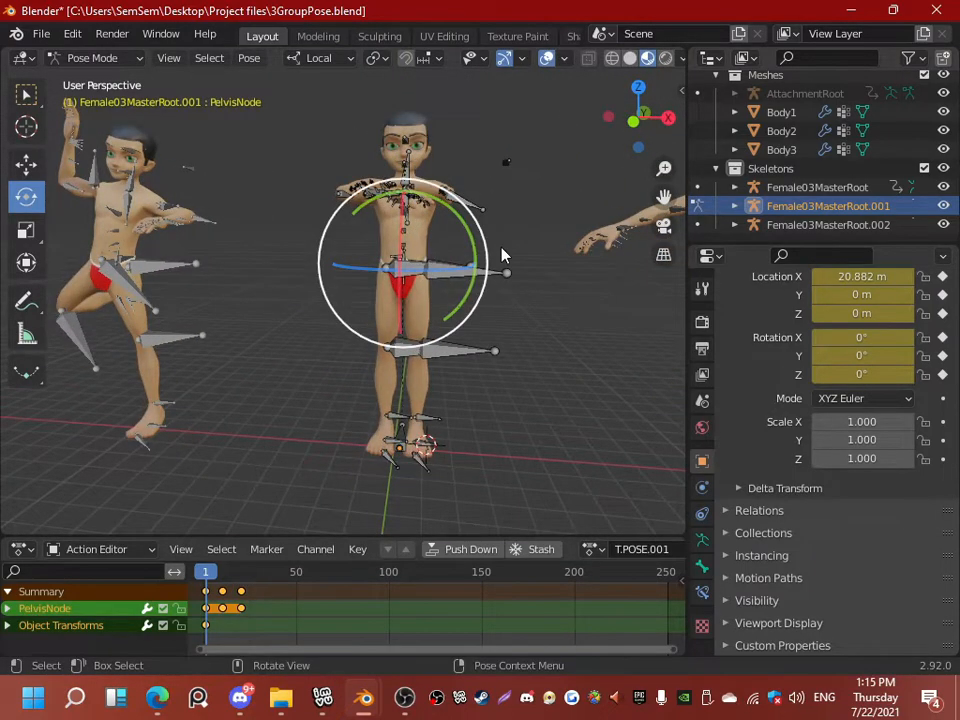
pyautogui.scroll(4, 520, 265)
pyautogui.click(563, 248)
pyautogui.scroll(-3, 563, 249)
pyautogui.moveTo(563, 249); pyautogui.dragTo(490, 308, button='middle')
pyautogui.moveTo(432, 303); pyautogui.dragTo(392, 268)
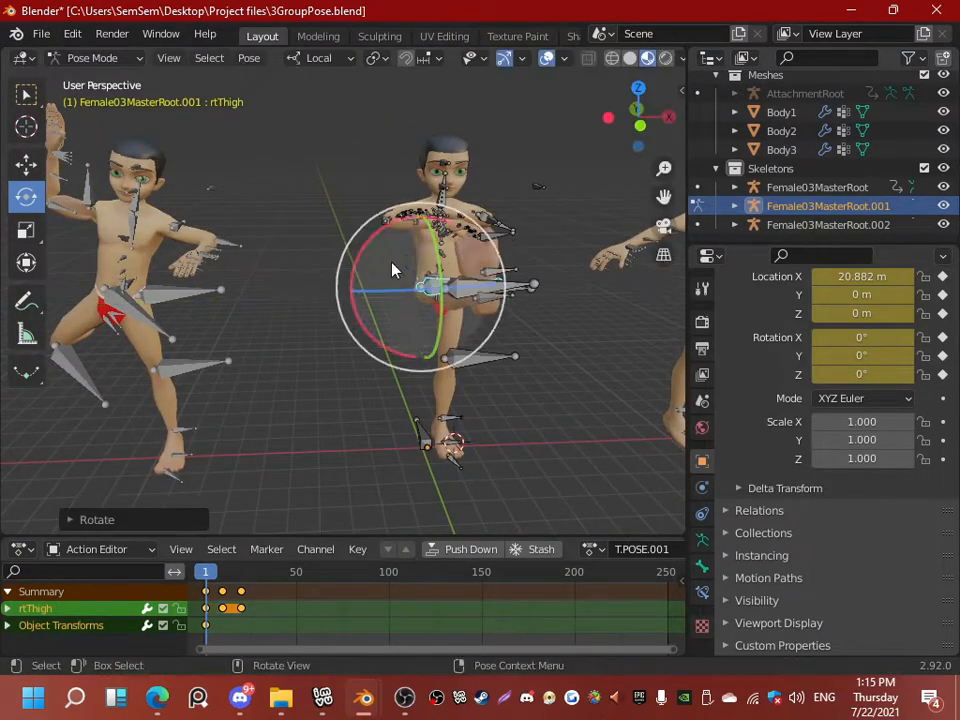
# Step: Rotate the rtCalf bone to bend the raised right knee and bring the lower leg down
pyautogui.moveTo(392, 268); pyautogui.dragTo(293, 406, button='middle')
pyautogui.moveTo(240, 470); pyautogui.dragTo(240, 388, button='middle')
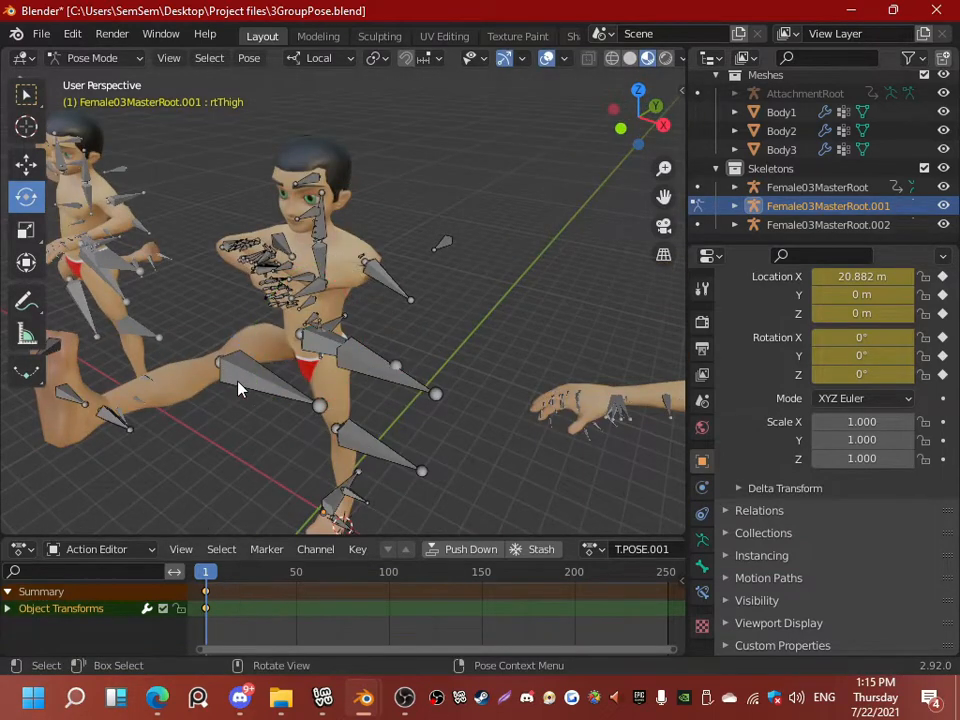
pyautogui.click(254, 386)
pyautogui.press('r')
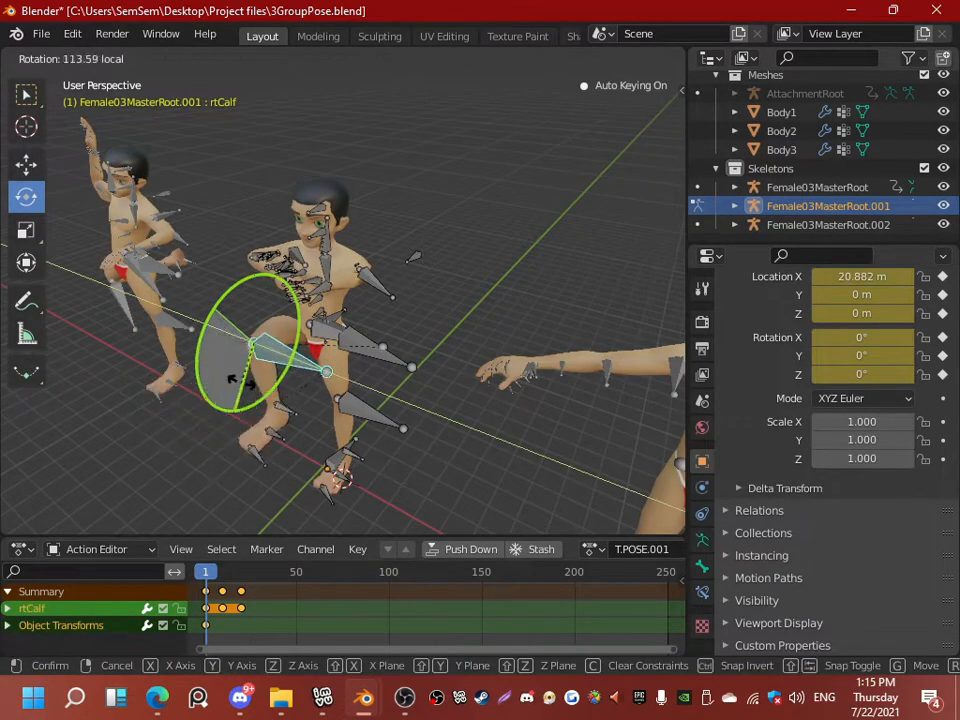
pyautogui.click(255, 410)
# Step: Finish bending the second character's right knee and rotate the rtFoot bone to angle the raised foot
pyautogui.moveTo(255, 410); pyautogui.dragTo(452, 360, button='middle')
pyautogui.click(441, 262)
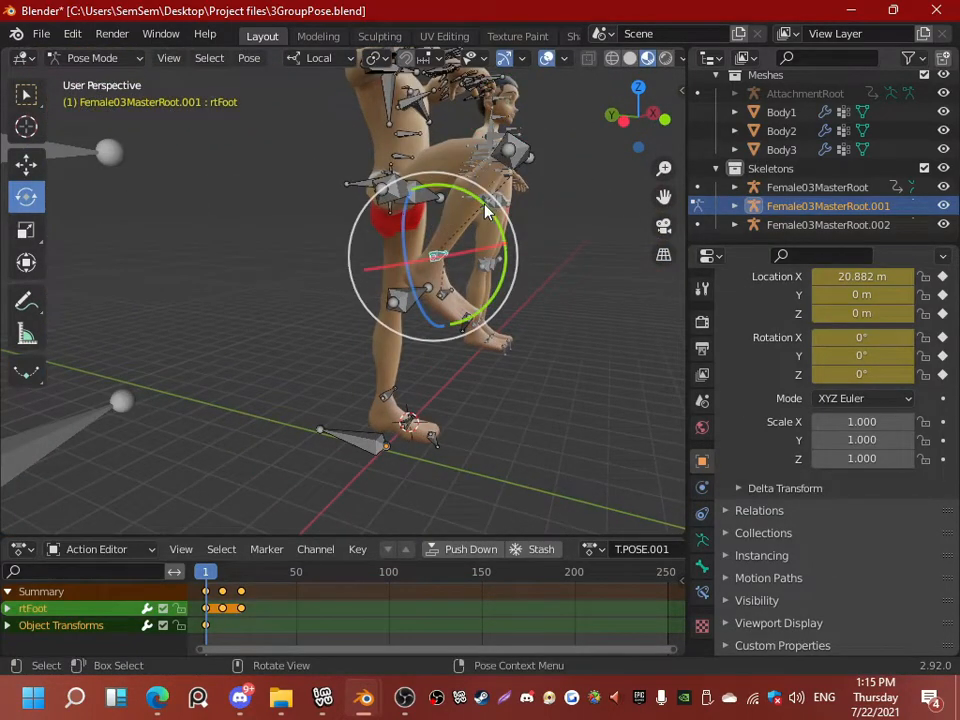
pyautogui.press('r')
pyautogui.click(475, 320)
pyautogui.moveTo(475, 320); pyautogui.dragTo(240, 58, button='middle')
# Step: Rotate the second character's left calf bone to bend the standing knee, swinging the lower leg backward
pyautogui.click(250, 150)
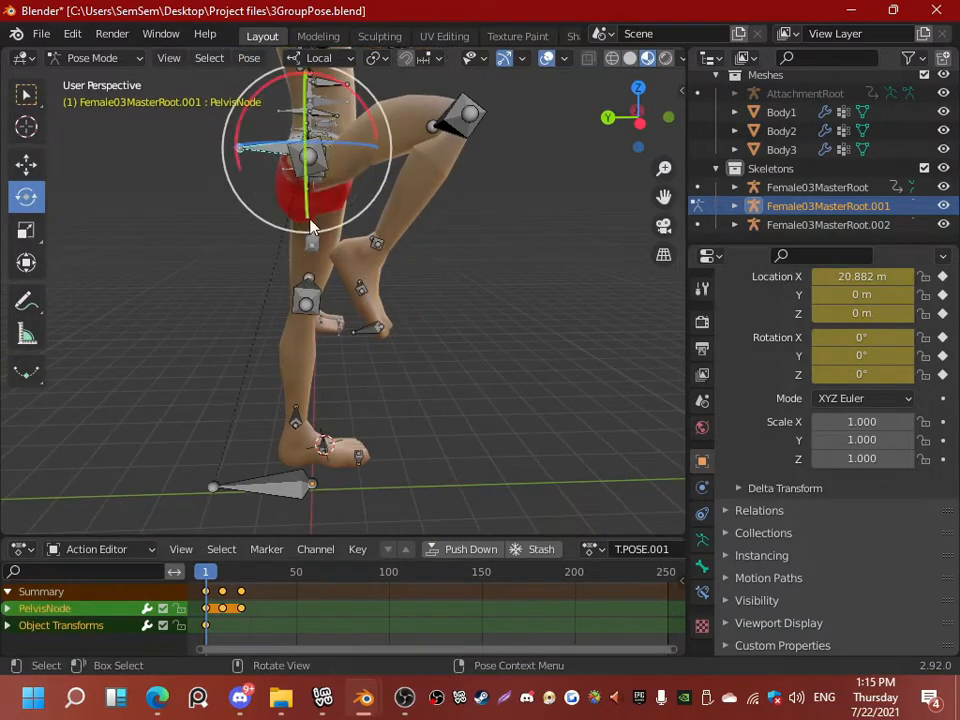
pyautogui.moveTo(312, 221); pyautogui.dragTo(333, 322, button='middle')
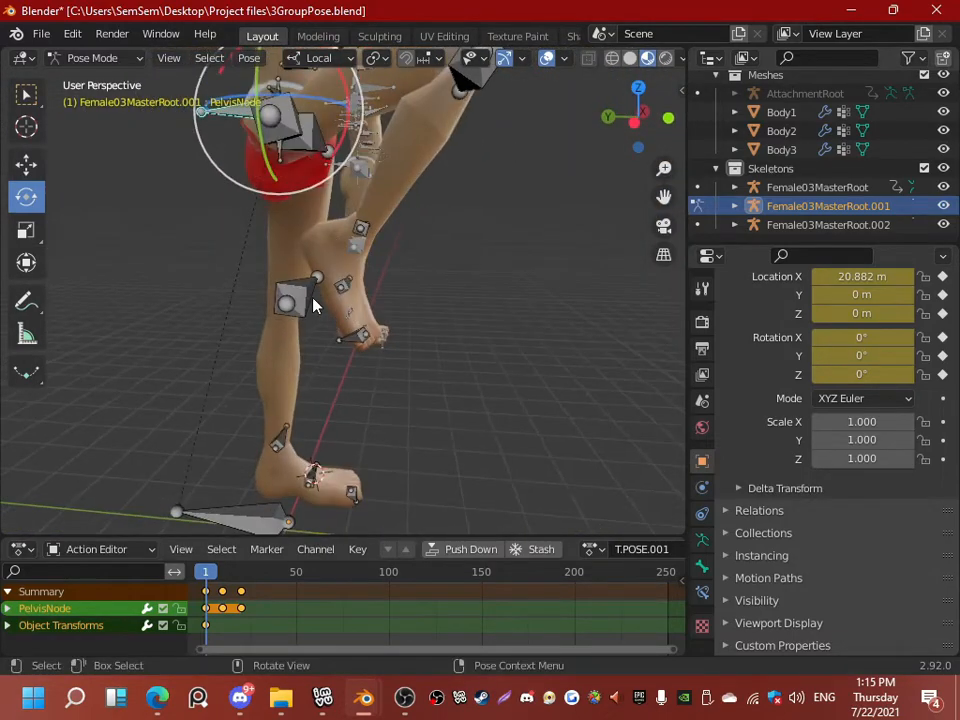
pyautogui.click(310, 303)
pyautogui.moveTo(352, 340); pyautogui.dragTo(309, 340)
# Step: Rotate the second character's PelvisNode bone to tilt the body over the standing leg
pyautogui.click(220, 110)
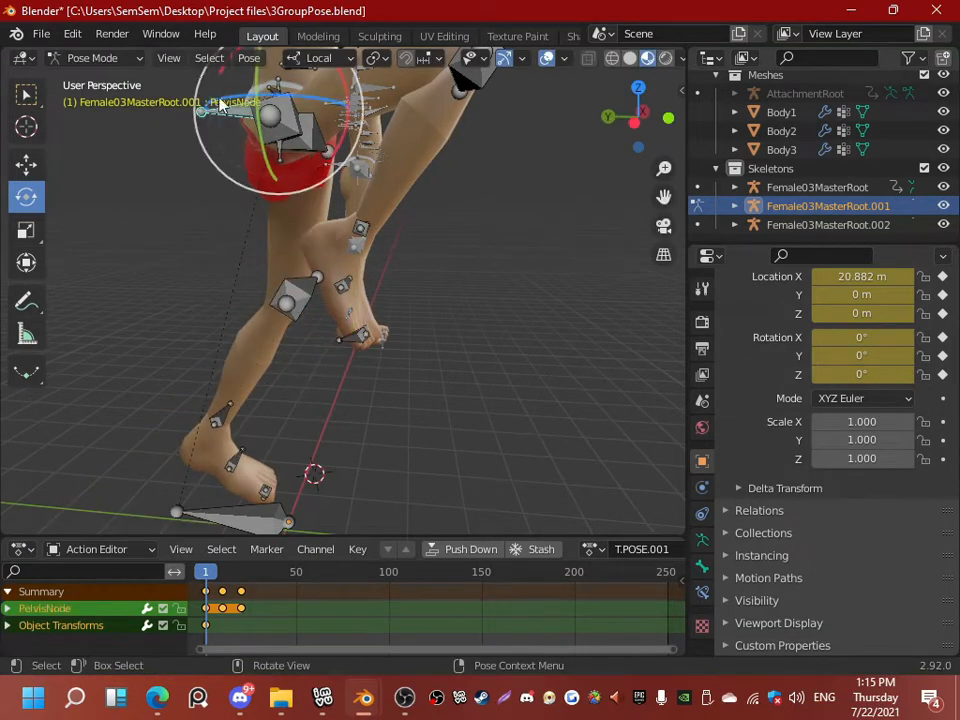
pyautogui.moveTo(220, 107); pyautogui.dragTo(233, 145, button='middle')
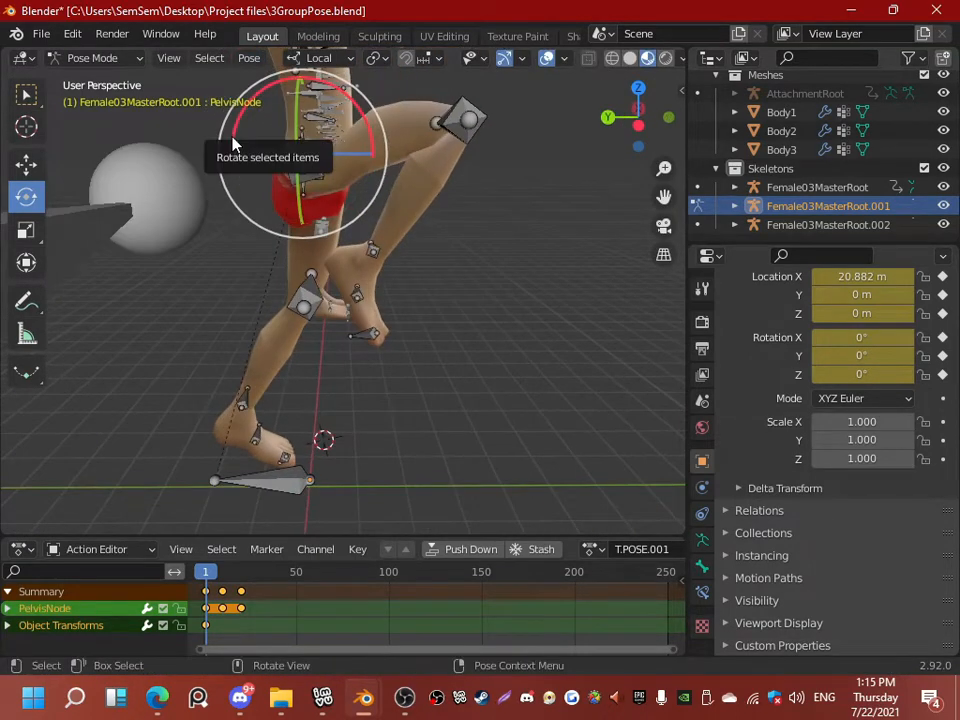
pyautogui.moveTo(233, 145); pyautogui.dragTo(252, 152)
pyautogui.moveTo(252, 152); pyautogui.dragTo(270, 247, button='middle')
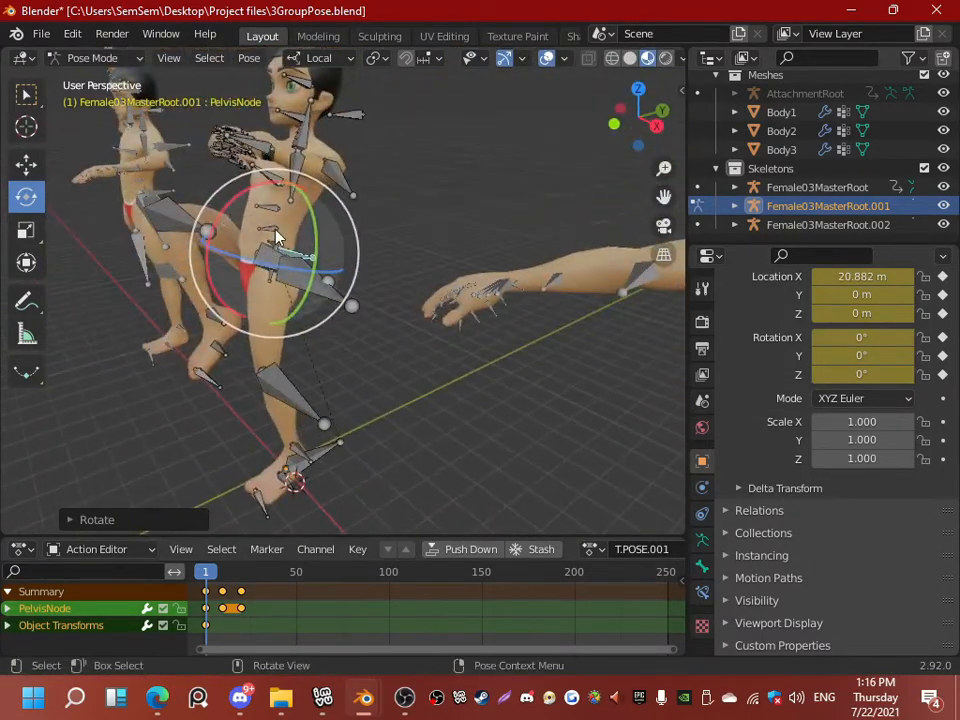
# Step: Rotate the second character's Spine02 bone to adjust the lean of the upper body above the tilted pelvis
pyautogui.click(313, 188)
pyautogui.moveTo(250, 170); pyautogui.dragTo(210, 178)
pyautogui.moveTo(210, 178); pyautogui.dragTo(429, 199, button='middle')
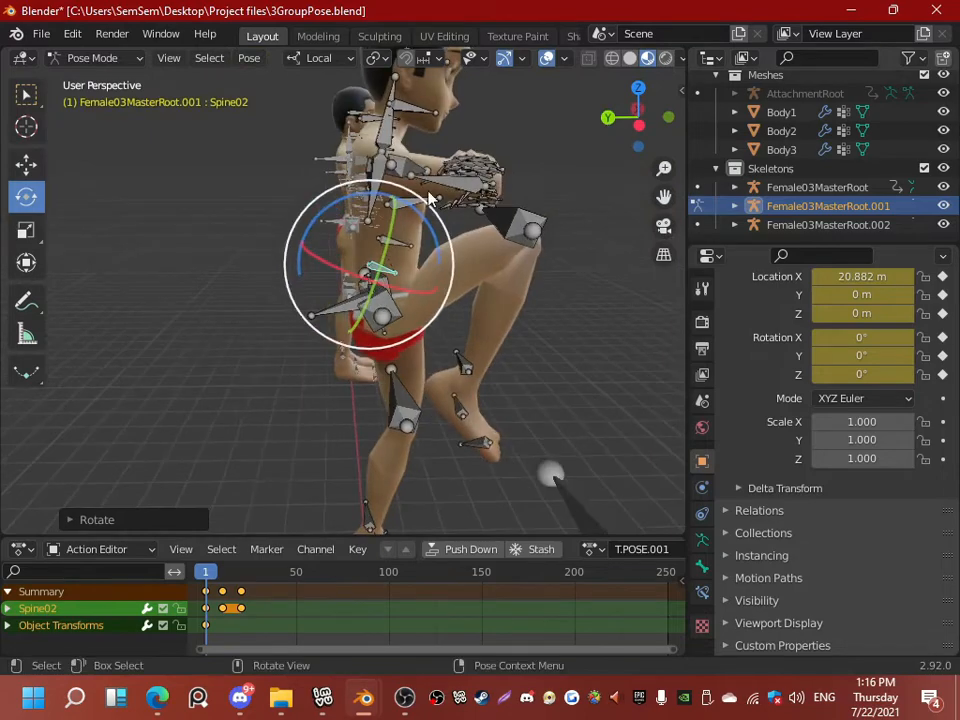
pyautogui.click(447, 210)
pyautogui.moveTo(447, 210); pyautogui.dragTo(518, 248)
pyautogui.moveTo(518, 248); pyautogui.dragTo(470, 250, button='middle')
# Step: Refine the rotation of the second character's rtThigh bone to adjust the height and direction of the raised leg
pyautogui.click(390, 315)
pyautogui.moveTo(390, 309); pyautogui.dragTo(407, 255, button='middle')
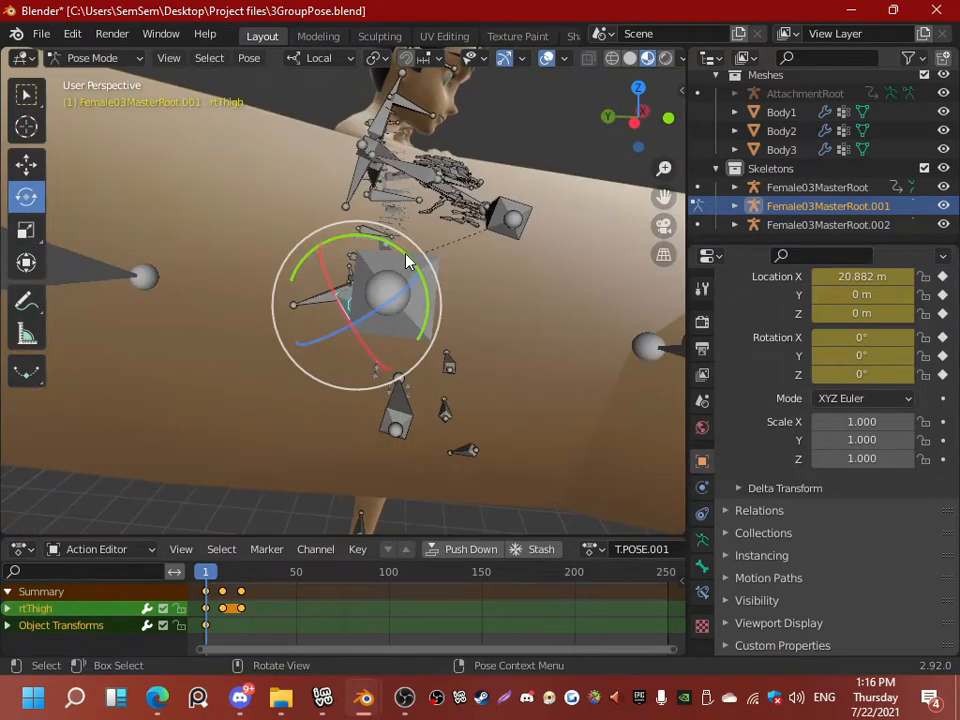
pyautogui.moveTo(407, 255); pyautogui.dragTo(400, 258)
pyautogui.moveTo(400, 258)
pyautogui.mouseDown(button='middle')
pyautogui.moveTo(430, 215)
pyautogui.moveTo(431, 229)
pyautogui.moveTo(398, 270)
pyautogui.mouseUp(button='middle')
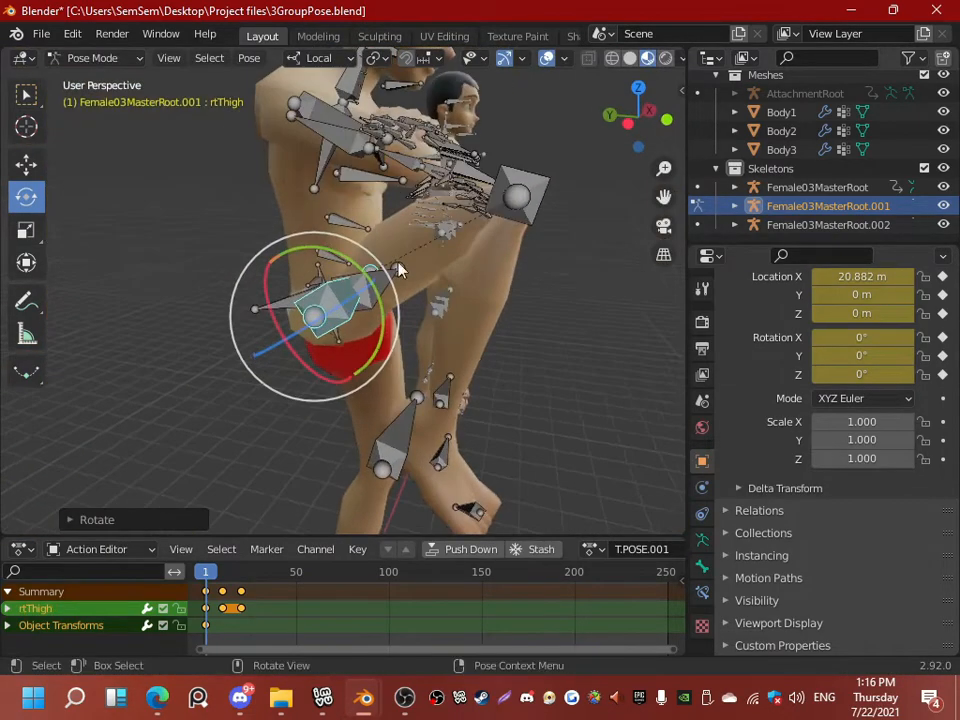
pyautogui.moveTo(355, 263); pyautogui.dragTo(342, 263)
pyautogui.moveTo(342, 263)
pyautogui.mouseDown(button='middle')
pyautogui.moveTo(270, 298)
pyautogui.moveTo(242, 293)
pyautogui.moveTo(369, 249)
pyautogui.moveTo(332, 261)
pyautogui.moveTo(246, 259)
pyautogui.moveTo(414, 214)
pyautogui.moveTo(221, 210)
pyautogui.moveTo(279, 272)
pyautogui.moveTo(527, 264)
pyautogui.moveTo(343, 259)
pyautogui.moveTo(343, 213)
pyautogui.moveTo(351, 251)
pyautogui.mouseUp(button='middle')
pyautogui.scroll(2, 361, 236)
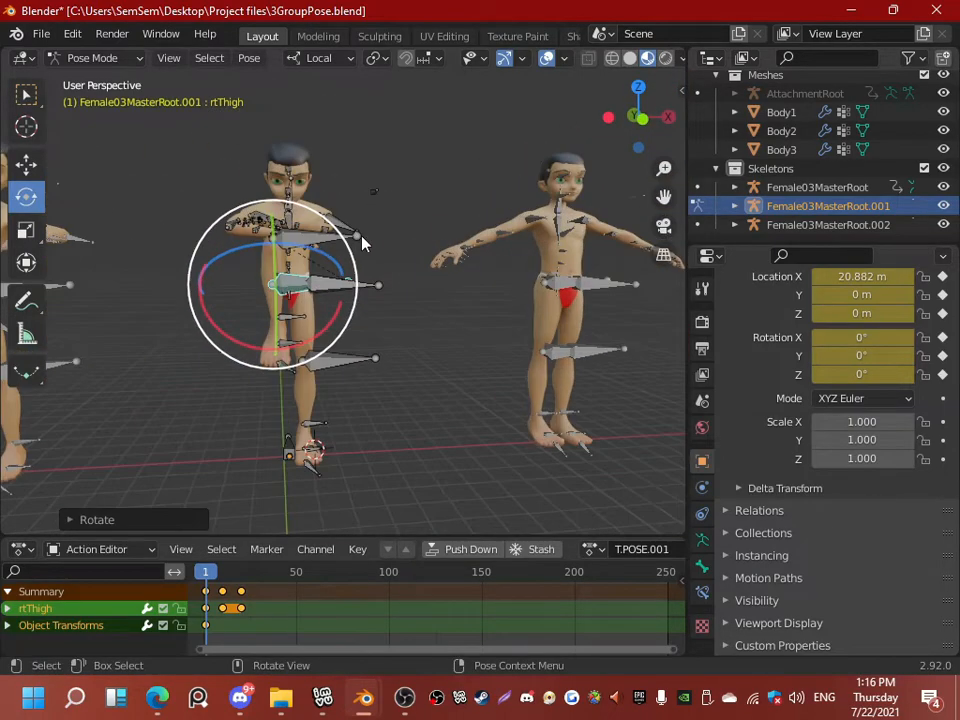
# Step: Copy the second character's full pose from frame 1, paste it at frame 10, and keyframe all bones there
pyautogui.press('a')
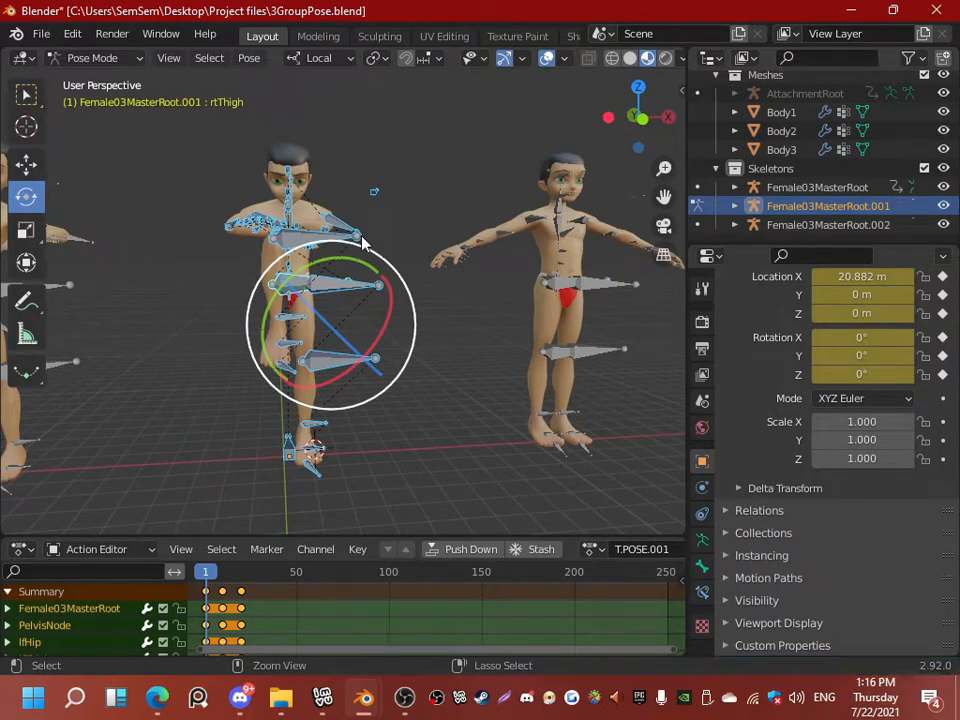
pyautogui.moveTo(207, 578); pyautogui.dragTo(221, 578)
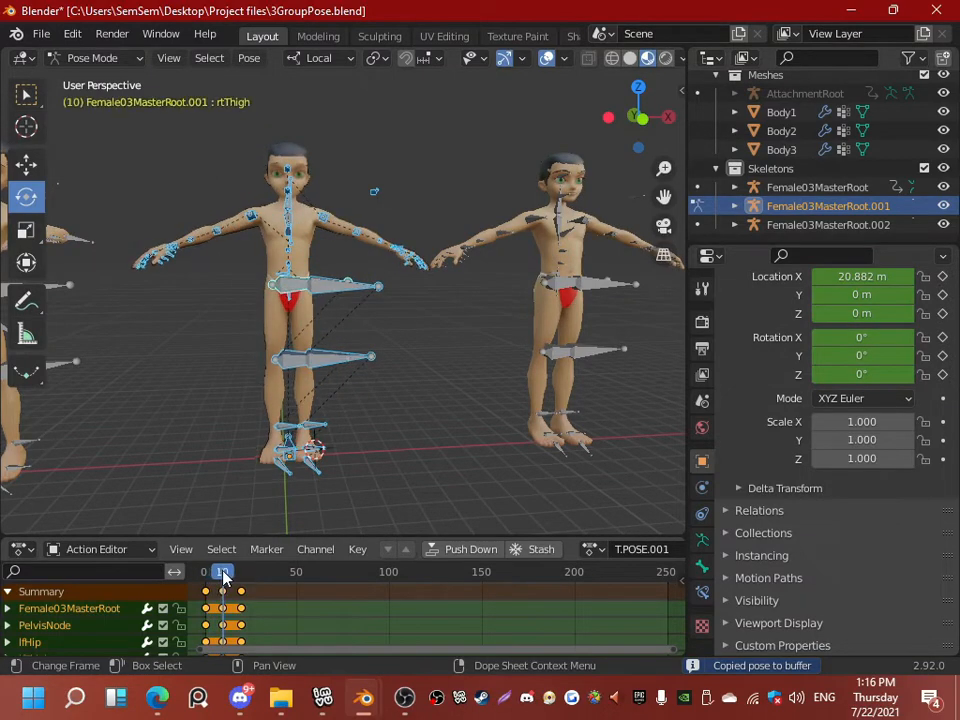
pyautogui.hotkey('ctrl', 'v')
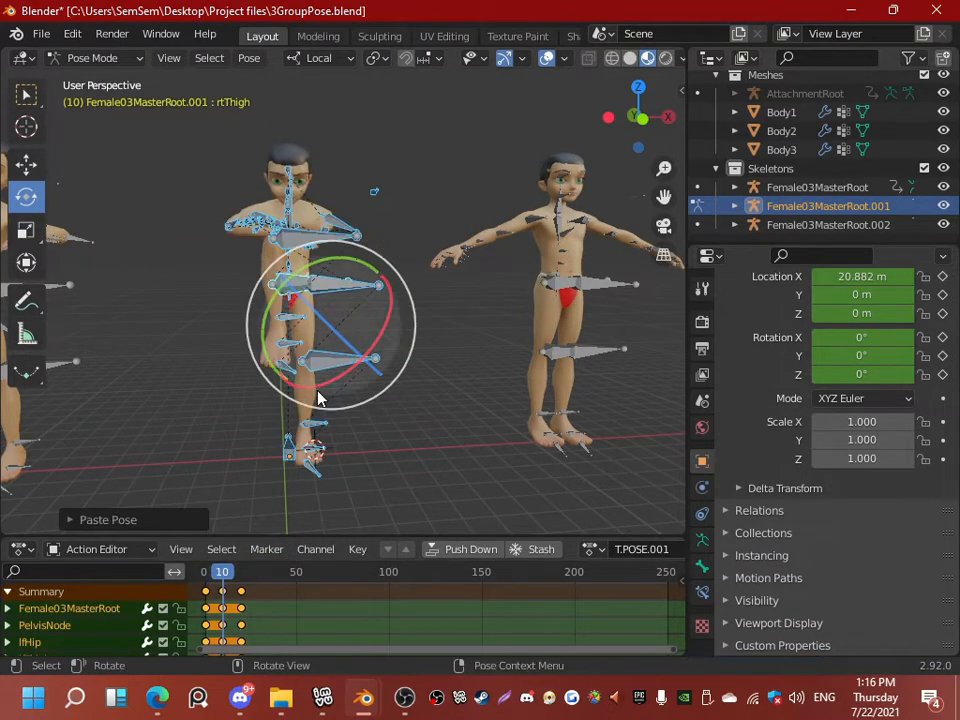
pyautogui.press('i')
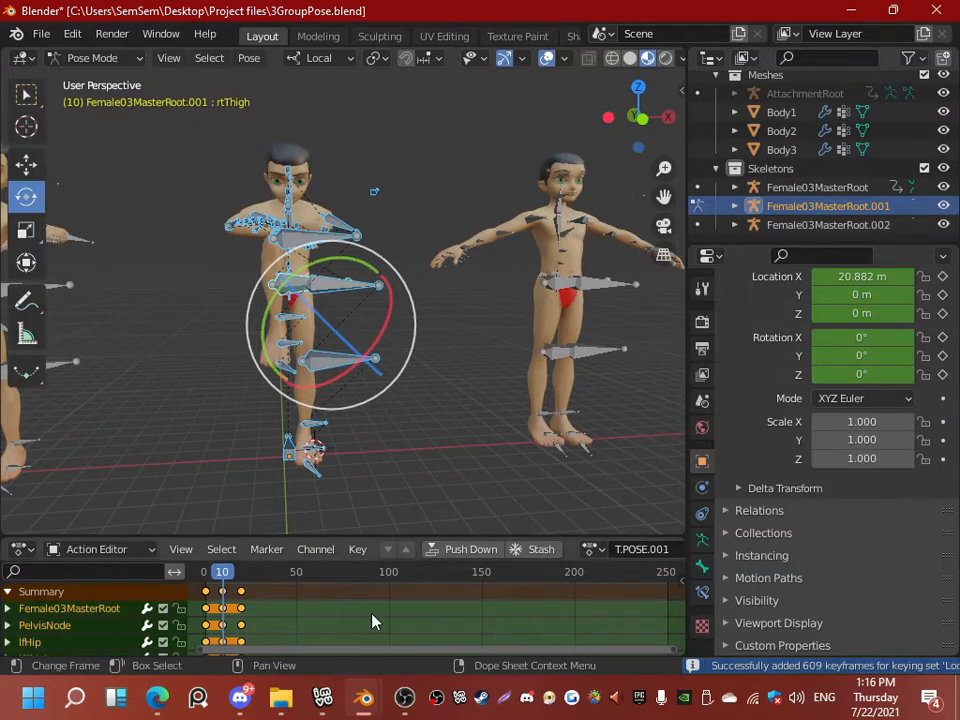
# Step: Scrub between frames 1 and 20 to check the first two characters' poses, and set the current frame to 20
pyautogui.moveTo(347, 456); pyautogui.dragTo(208, 228, button='middle')
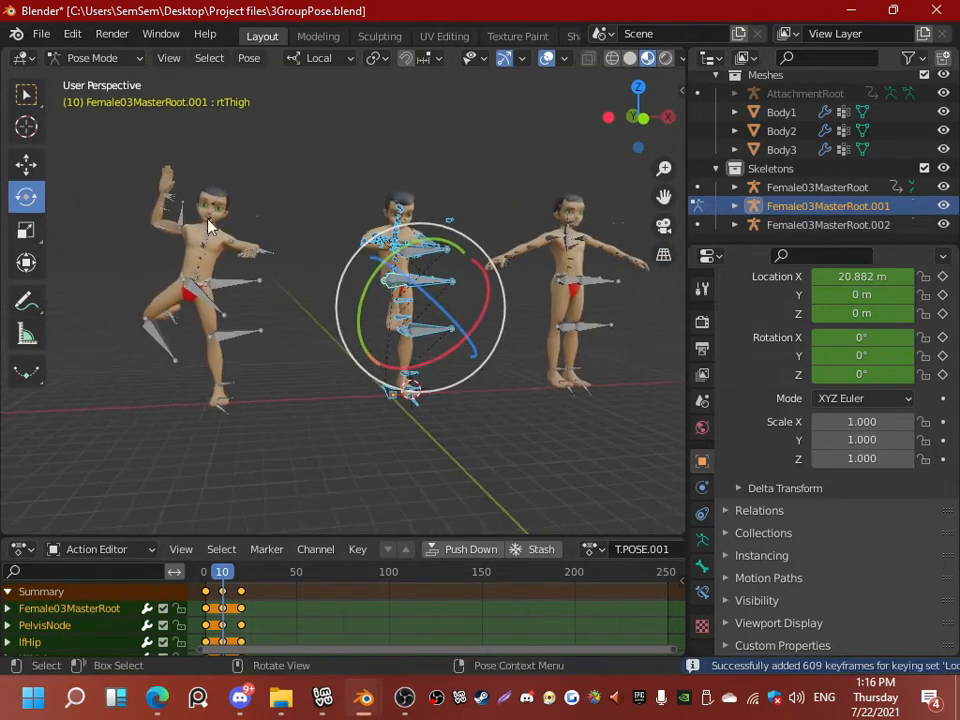
pyautogui.moveTo(276, 293); pyautogui.dragTo(258, 471, button='middle')
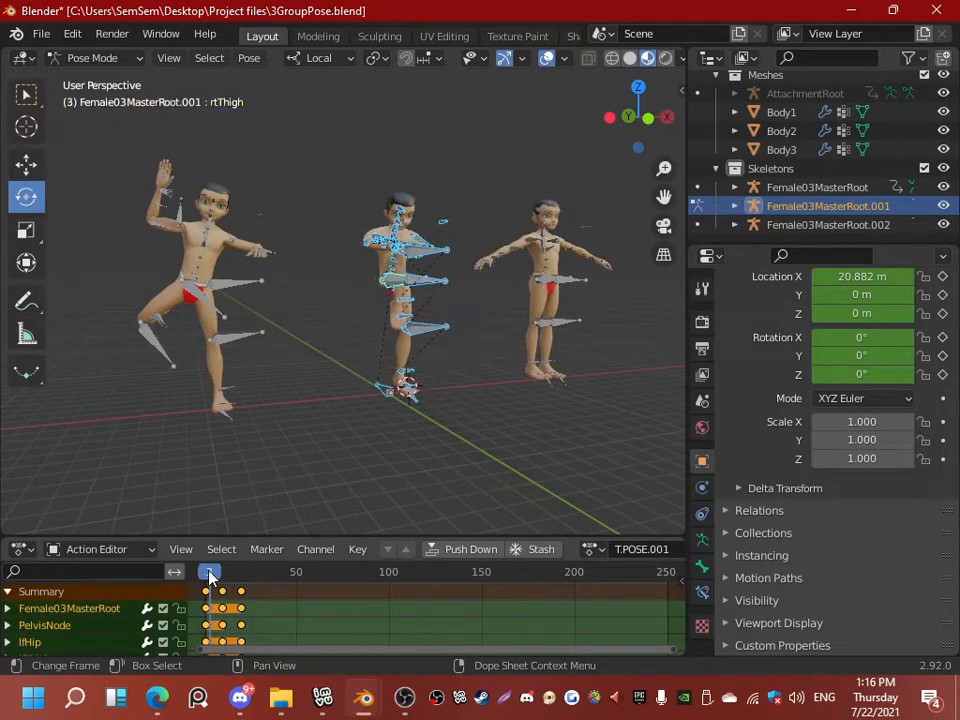
pyautogui.moveTo(217, 580); pyautogui.dragTo(247, 578)
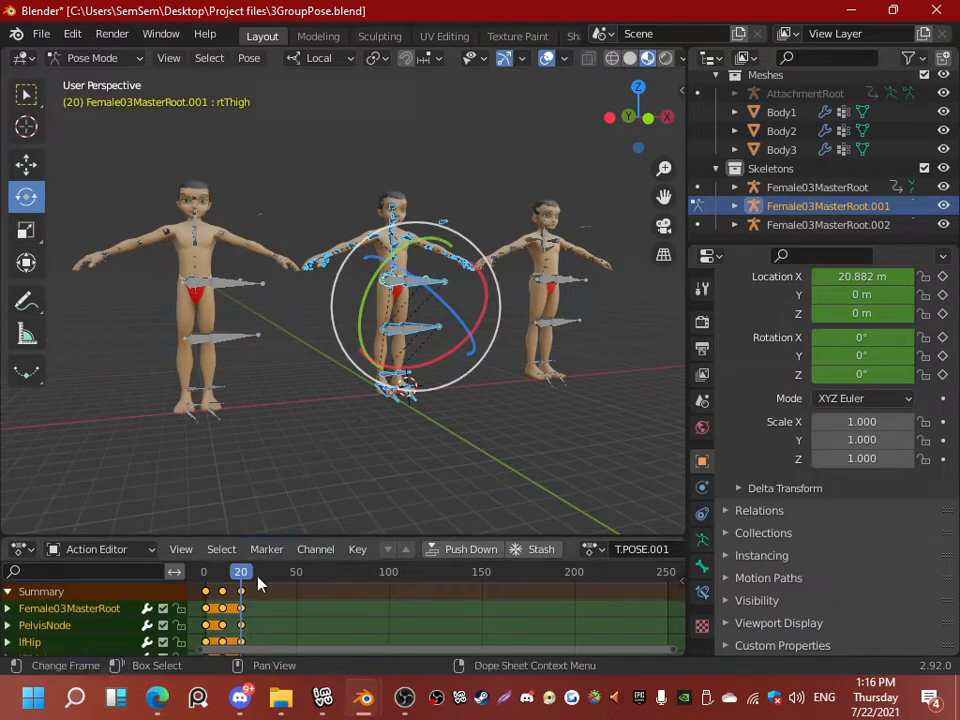
pyautogui.moveTo(255, 579); pyautogui.dragTo(226, 577)
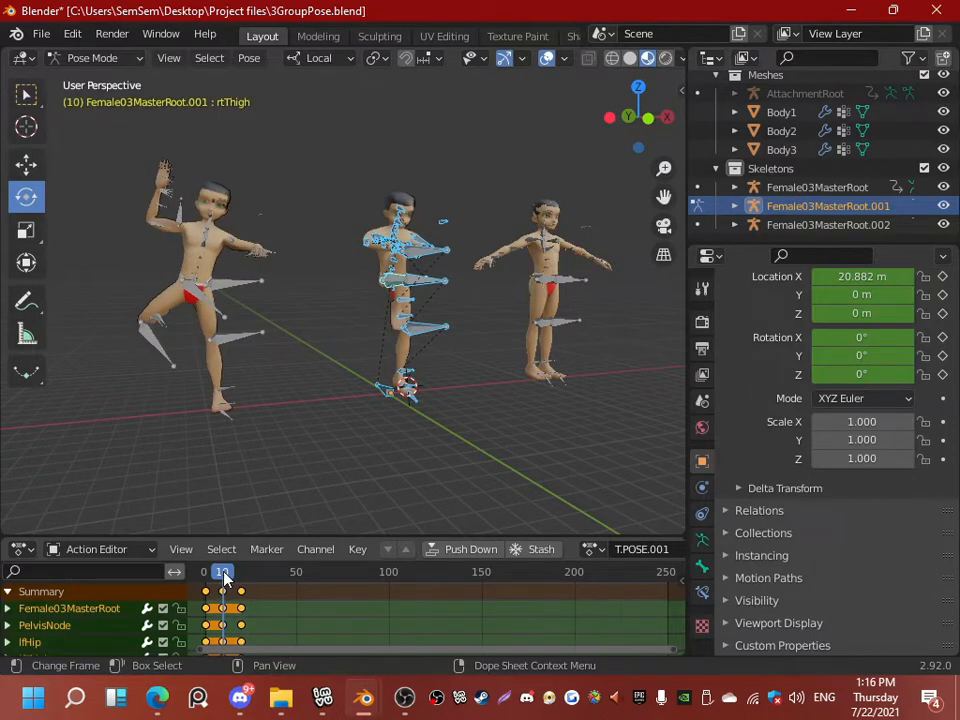
pyautogui.moveTo(208, 577); pyautogui.dragTo(242, 577)
# Step: Leave Pose Mode on the second skeleton, select the third skeleton Female03MasterRoot.002, and enter Pose Mode on it
pyautogui.moveTo(296, 331); pyautogui.dragTo(249, 324, button='middle')
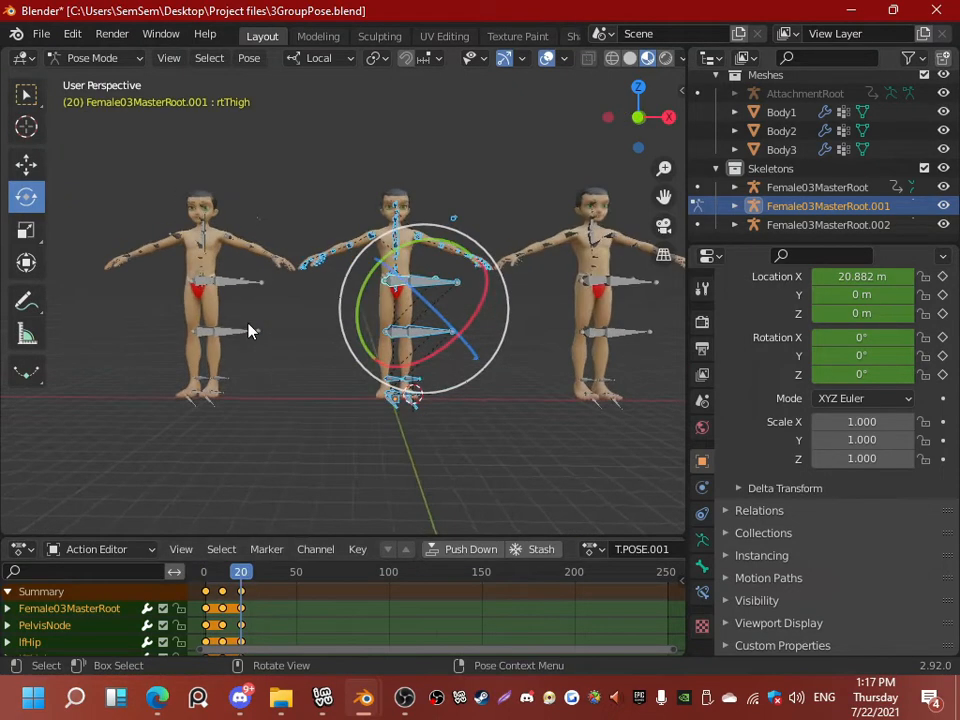
pyautogui.scroll(2, 265, 331)
pyautogui.keyDown('shift'); pyautogui.moveTo(308, 369); pyautogui.dragTo(96, 369, button='middle'); pyautogui.keyUp('shift')
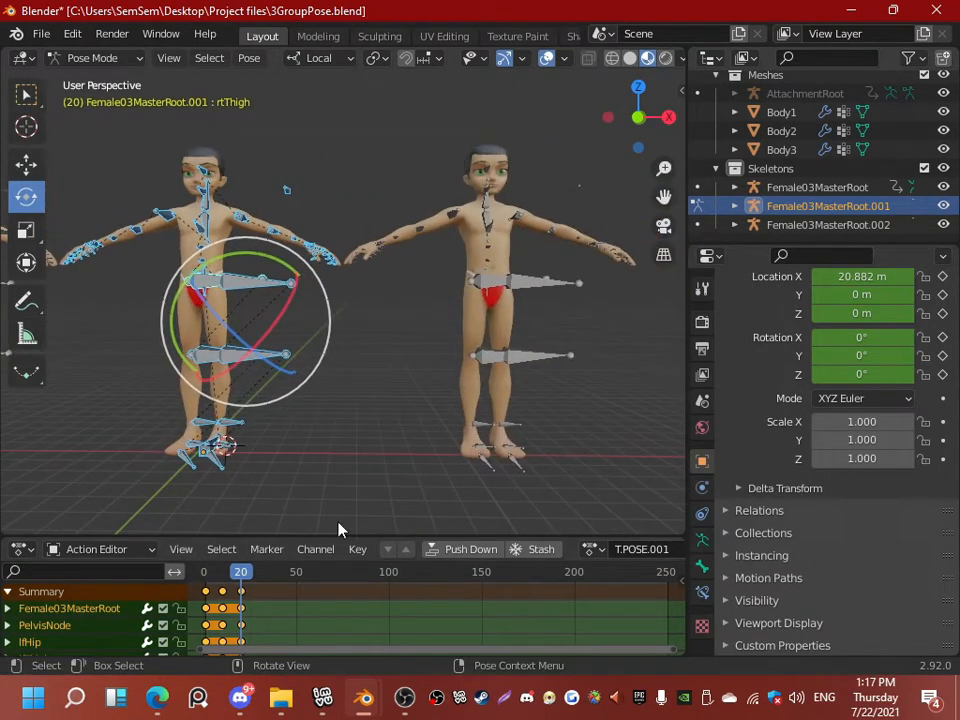
pyautogui.click(88, 60)
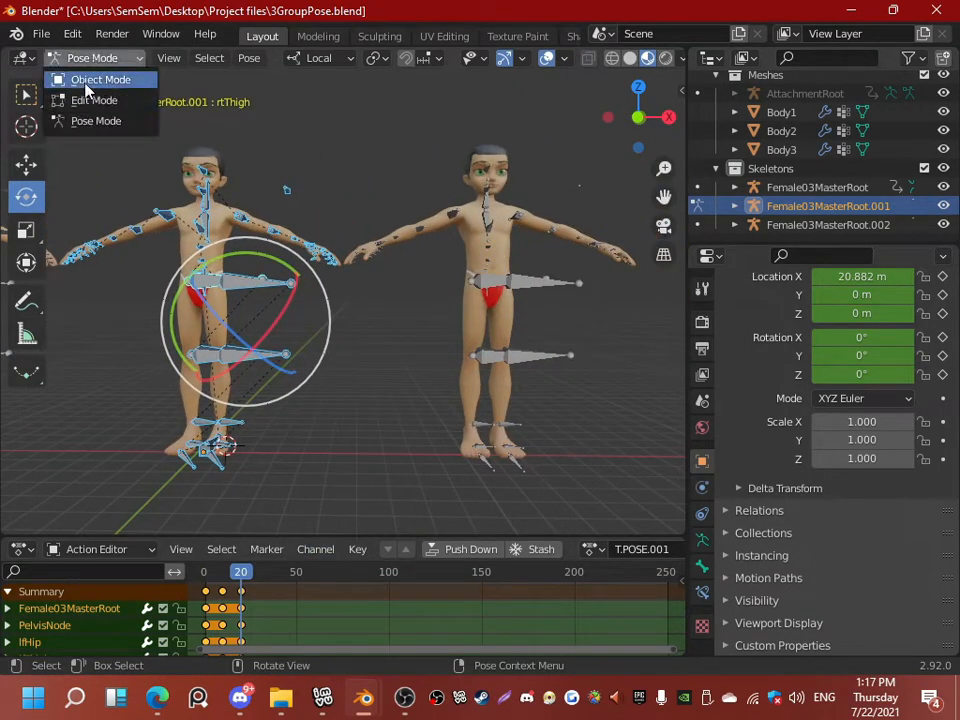
pyautogui.click(88, 84)
pyautogui.moveTo(483, 262); pyautogui.dragTo(525, 296, button='middle')
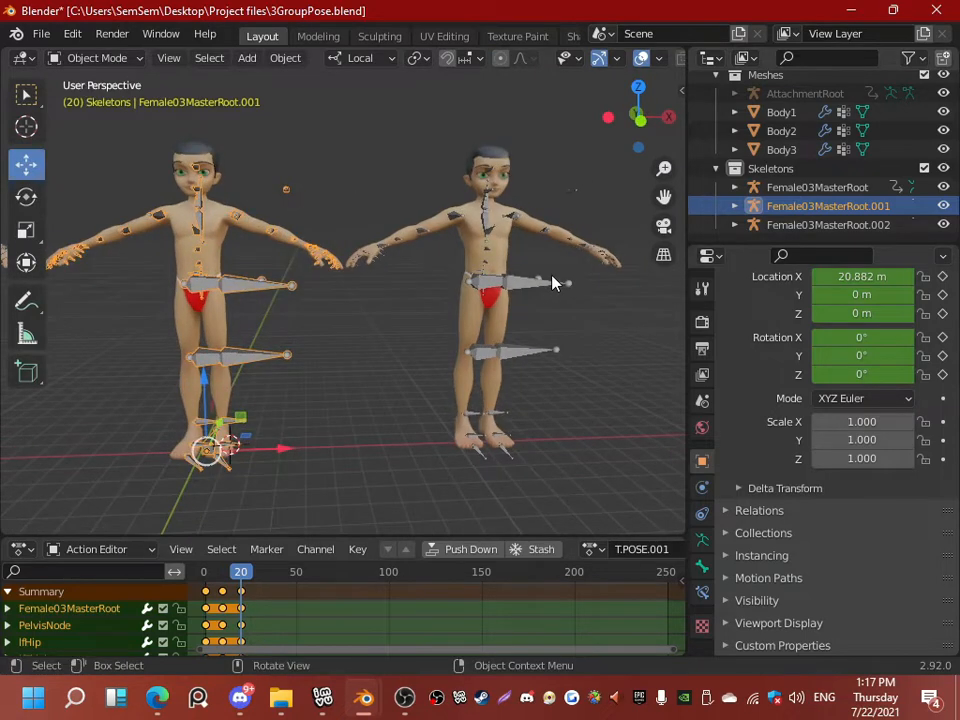
pyautogui.click(552, 283)
pyautogui.click(100, 58)
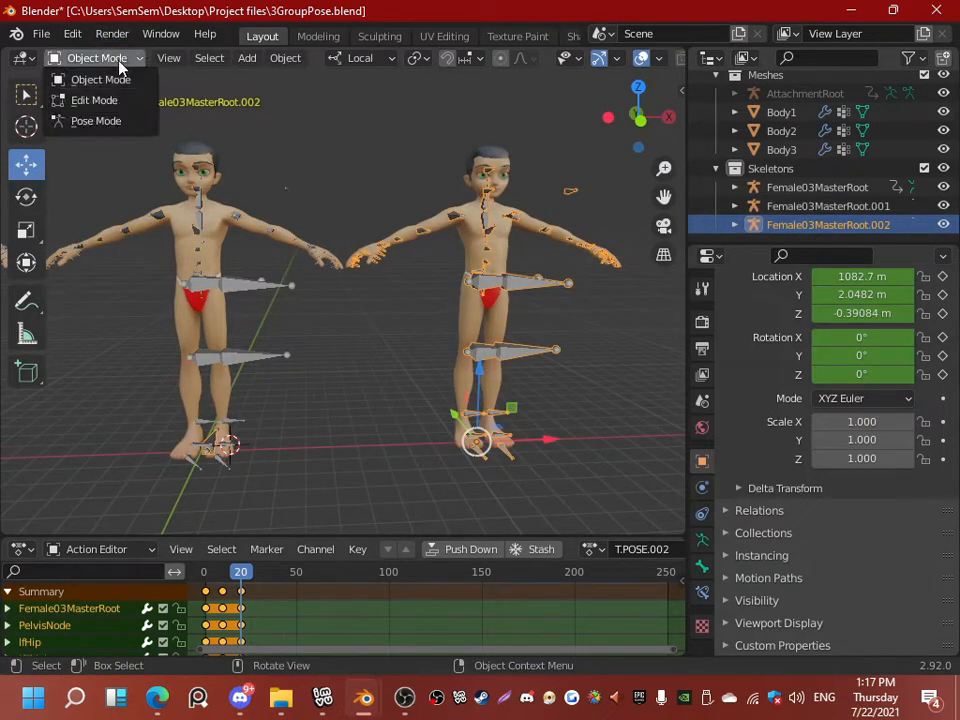
pyautogui.click(121, 114)
# Step: Rotate the third character's rtShoulder bone at frame 20 to lower the right arm beside the body
pyautogui.keyDown('shift'); pyautogui.moveTo(407, 173); pyautogui.dragTo(313, 191, button='middle'); pyautogui.keyUp('shift')
pyautogui.scroll(2, 295, 169)
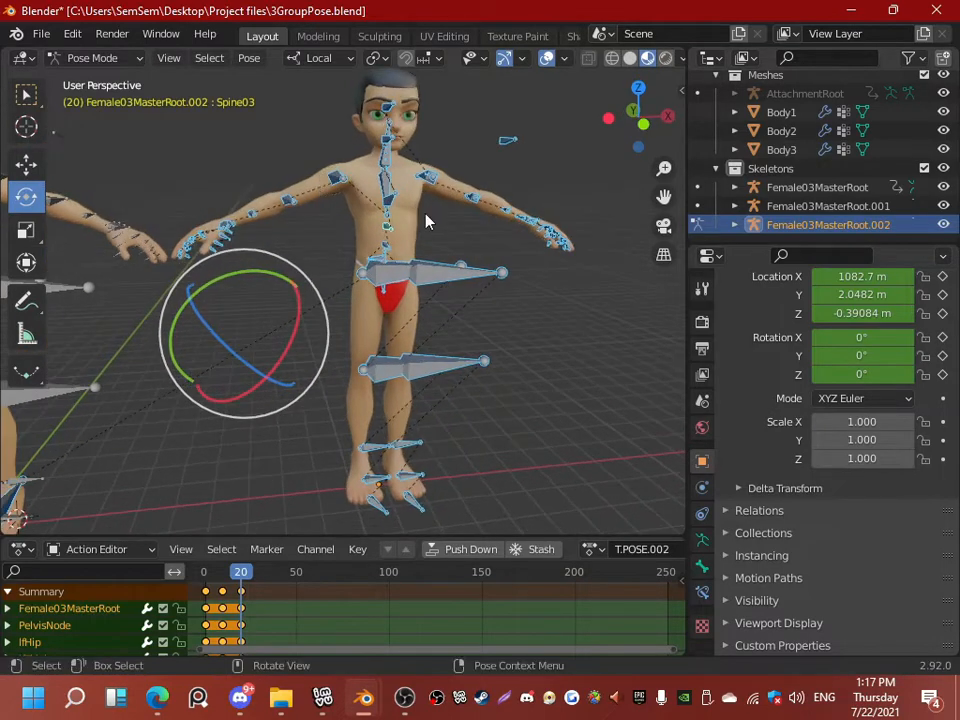
pyautogui.moveTo(397, 268); pyautogui.dragTo(352, 215, button='middle')
pyautogui.click(333, 190)
pyautogui.click(336, 208)
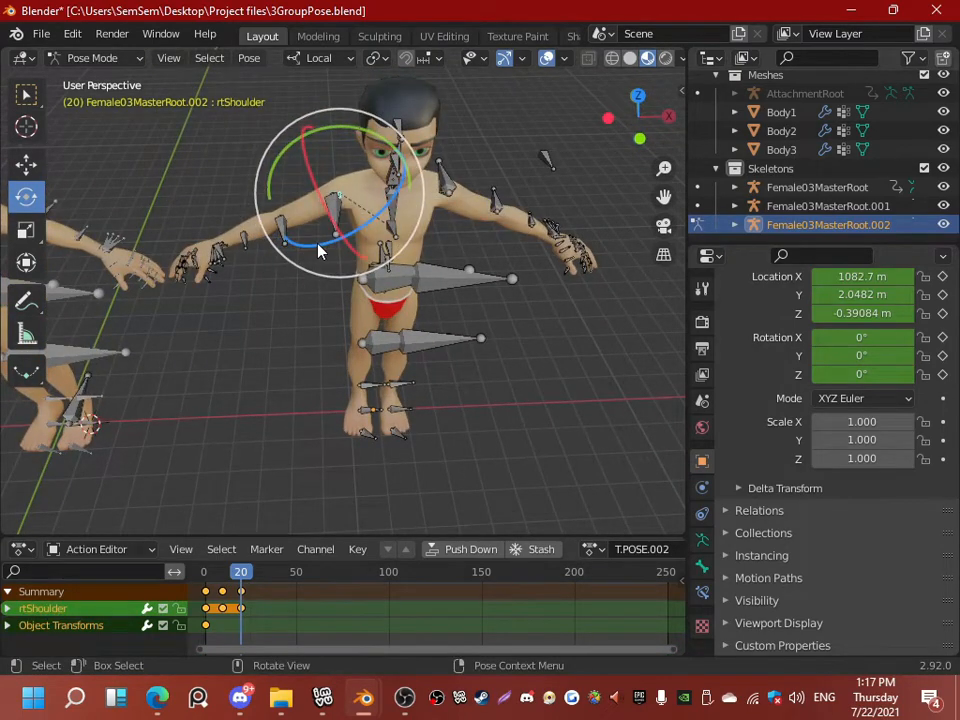
pyautogui.moveTo(317, 251); pyautogui.dragTo(408, 225)
pyautogui.moveTo(408, 225); pyautogui.dragTo(366, 106, button='middle')
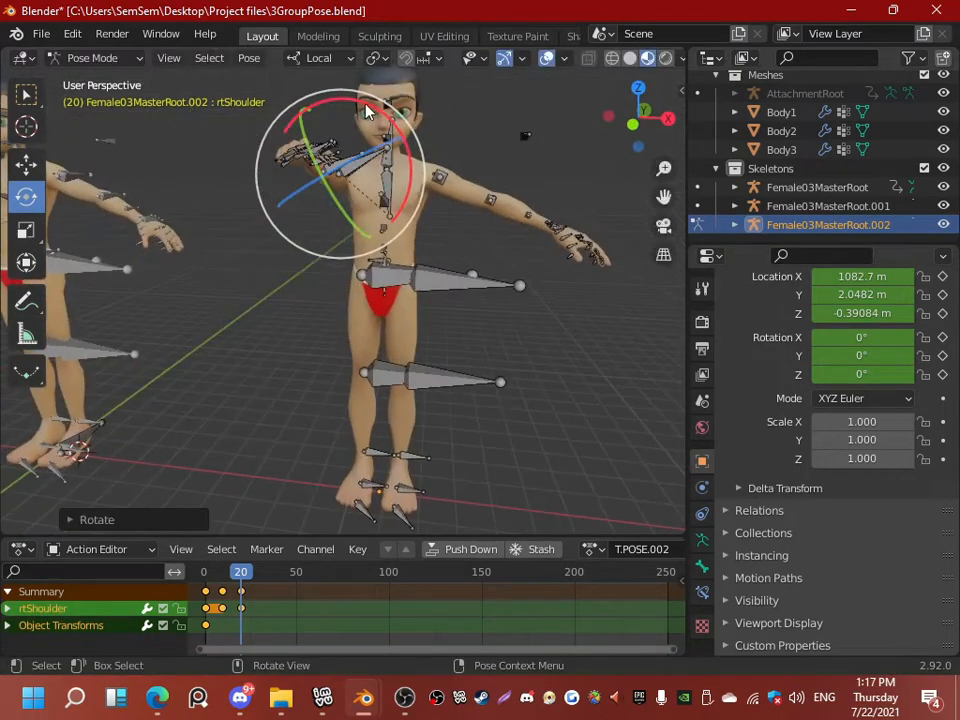
pyautogui.moveTo(368, 107)
pyautogui.mouseDown()
pyautogui.moveTo(400, 127)
pyautogui.moveTo(381, 118)
pyautogui.mouseUp()
pyautogui.moveTo(339, 208); pyautogui.dragTo(342, 250)
# Step: Rotate the third character's lfShoulder bone to raise the left arm above shoulder height
pyautogui.click(437, 178)
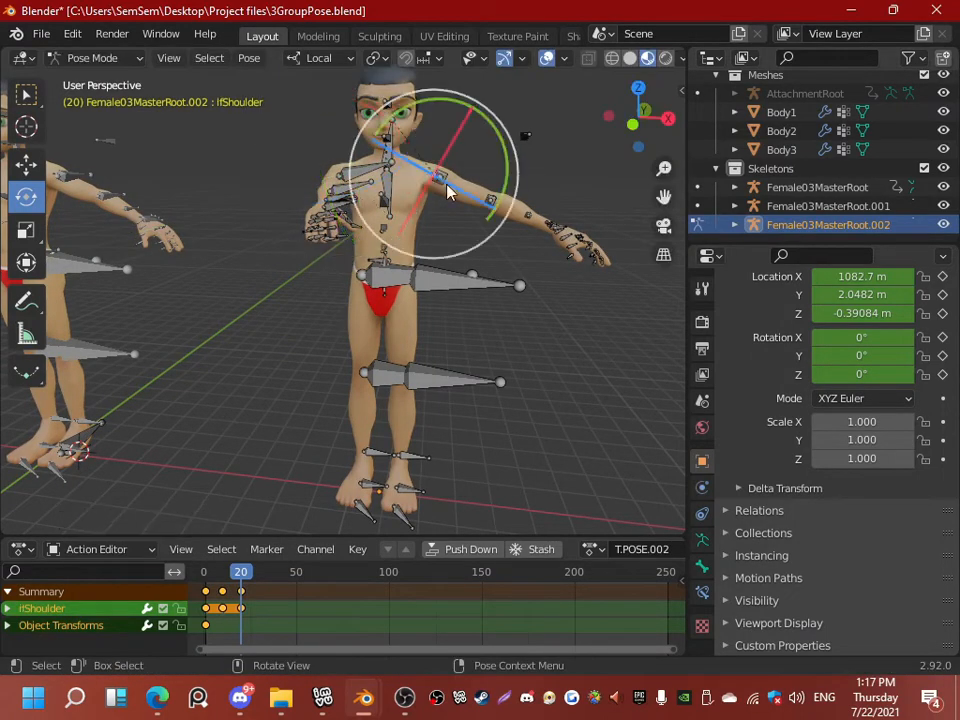
pyautogui.moveTo(451, 189)
pyautogui.mouseDown()
pyautogui.moveTo(432, 181)
pyautogui.moveTo(434, 145)
pyautogui.moveTo(460, 180)
pyautogui.mouseUp()
pyautogui.moveTo(460, 180); pyautogui.dragTo(481, 300, button='middle')
pyautogui.scroll(2, 316, 289)
pyautogui.moveTo(492, 229); pyautogui.dragTo(532, 180)
pyautogui.moveTo(532, 180); pyautogui.dragTo(580, 179, button='middle')
pyautogui.scroll(-2, 580, 179)
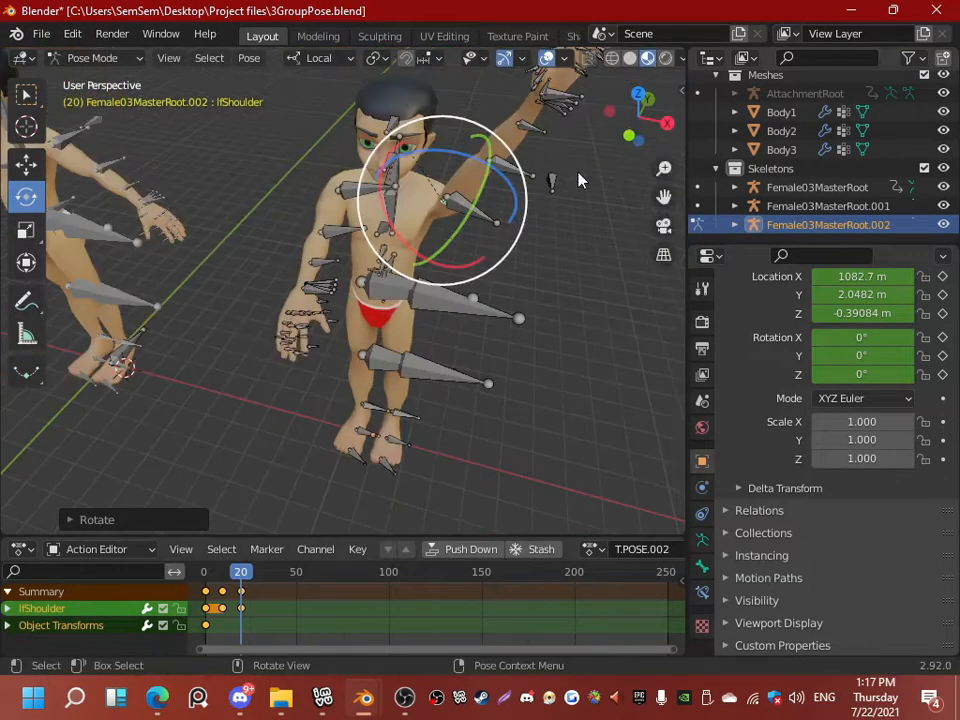
# Step: Rotate the lfElbow bone freely in trackball mode to bend the third character's left forearm over the head
pyautogui.click(531, 177)
pyautogui.press('r')
pyautogui.press('r')
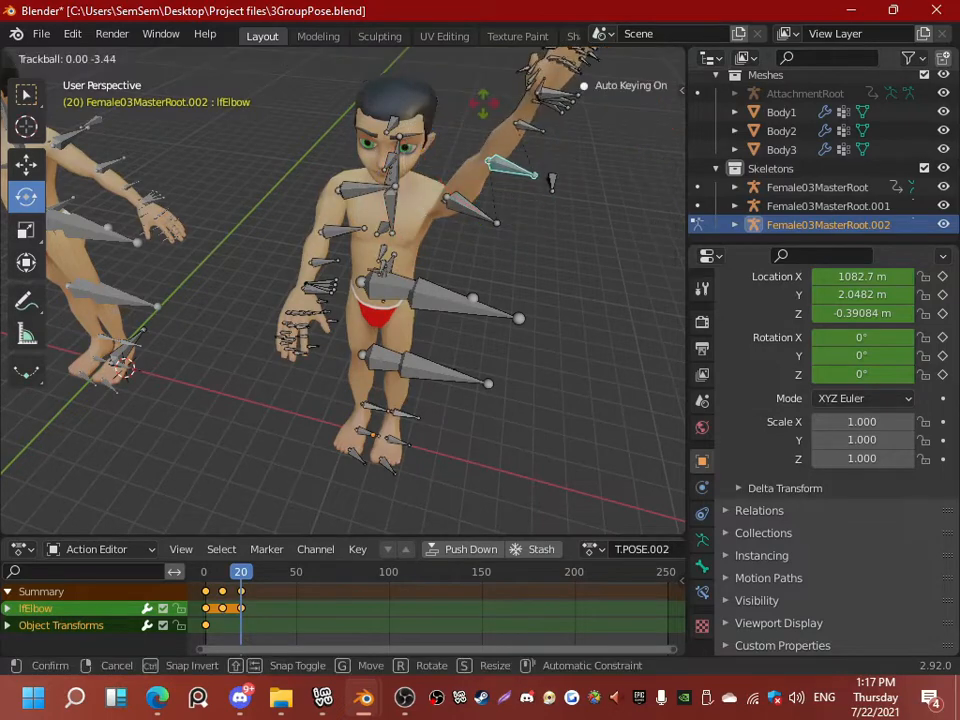
pyautogui.click(551, 181)
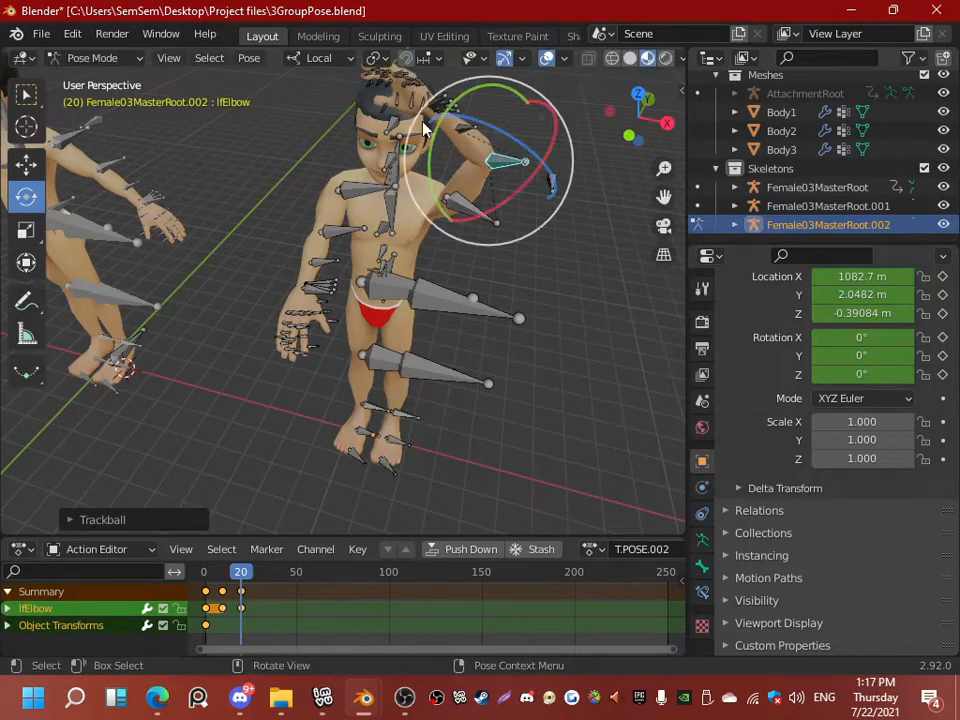
pyautogui.moveTo(458, 134); pyautogui.dragTo(362, 152, button='middle')
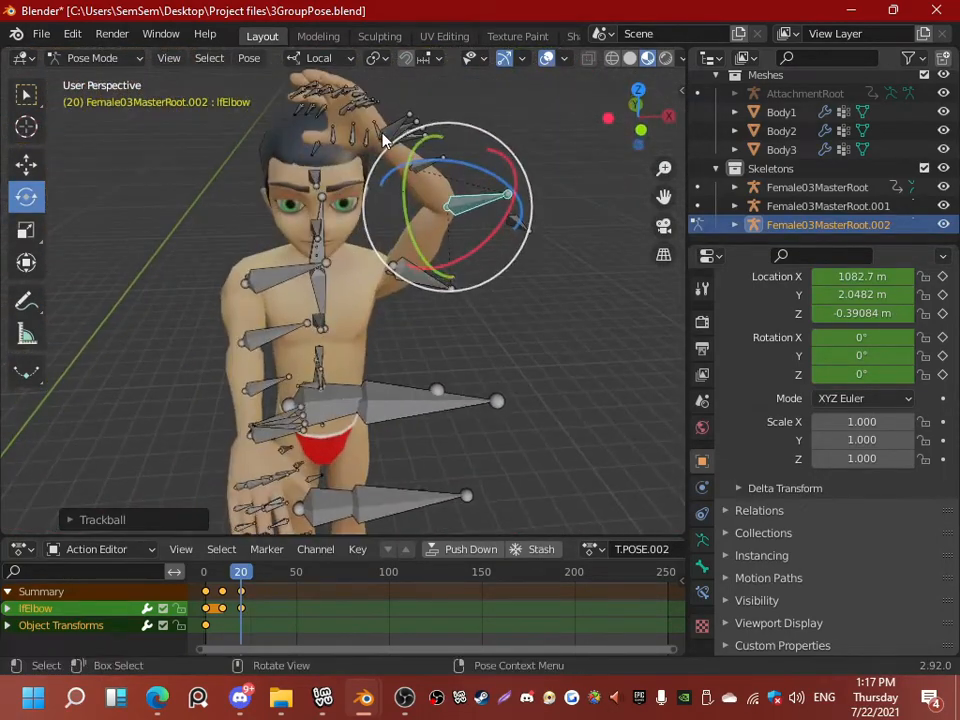
# Step: Rotate the lfmetaCarpal04 and lfmetaCarpal01 bones to start shaping the third character's raised left hand
pyautogui.click(390, 147)
pyautogui.moveTo(364, 187); pyautogui.dragTo(350, 170)
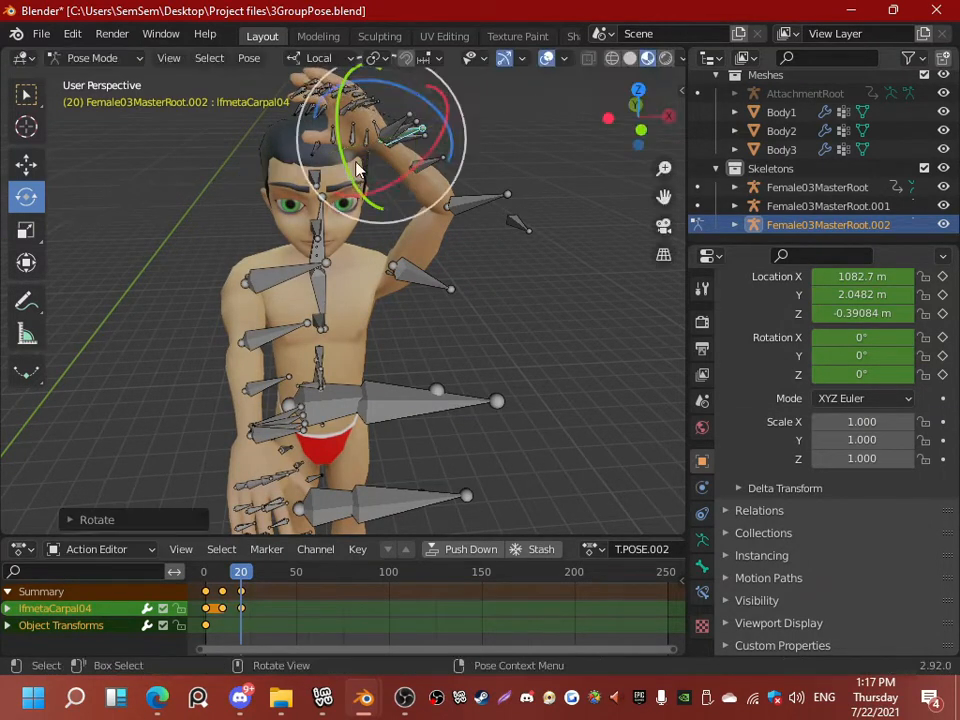
pyautogui.click(374, 130)
pyautogui.click(374, 137)
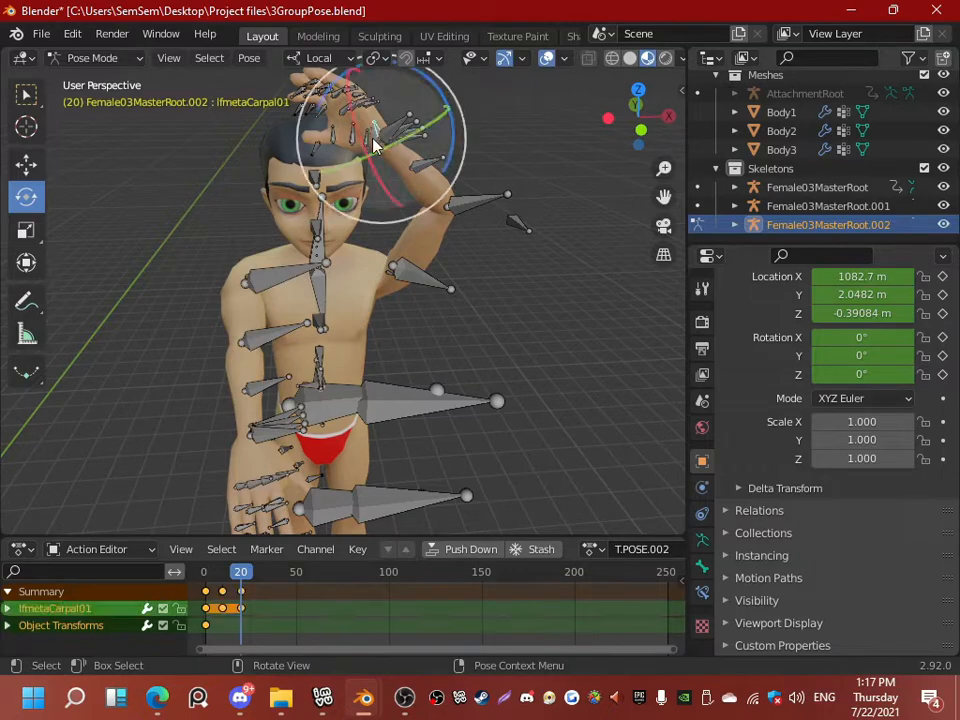
pyautogui.moveTo(381, 181); pyautogui.dragTo(345, 163)
pyautogui.moveTo(345, 163); pyautogui.dragTo(340, 209, button='middle')
# Step: Adjust further left-hand bones and rotate lfmetaCarpal04 again to refine the hand over the head
pyautogui.click(329, 135)
pyautogui.moveTo(340, 209); pyautogui.dragTo(346, 208)
pyautogui.click(359, 154)
pyautogui.moveTo(346, 208); pyautogui.dragTo(420, 171, button='middle')
pyautogui.click(414, 144)
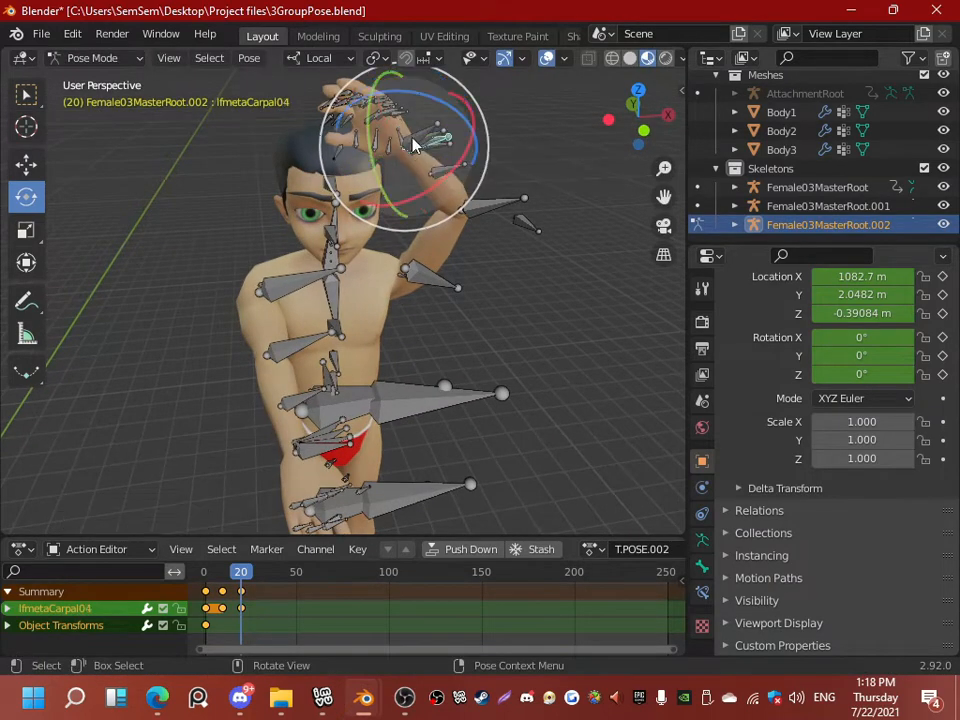
pyautogui.moveTo(387, 203)
pyautogui.mouseDown()
pyautogui.moveTo(370, 195)
pyautogui.moveTo(391, 214)
pyautogui.moveTo(372, 208)
pyautogui.mouseUp()
# Step: Rotate the third character's lfWrist bone to turn the raised left hand above the head
pyautogui.click(515, 154)
pyautogui.click(441, 171)
pyautogui.moveTo(398, 204); pyautogui.dragTo(405, 158, button='middle')
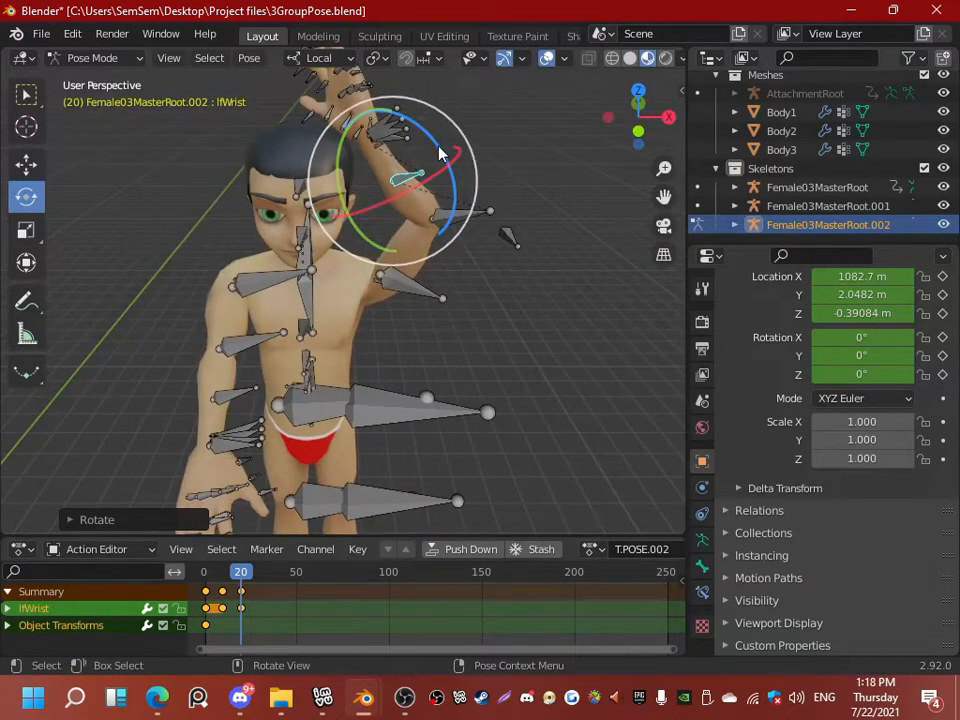
# Step: Turn the lfWrist bone further so the raised left hand bends down over the third character's head
pyautogui.moveTo(440, 153); pyautogui.dragTo(393, 137)
pyautogui.moveTo(393, 137); pyautogui.dragTo(413, 195, button='middle')
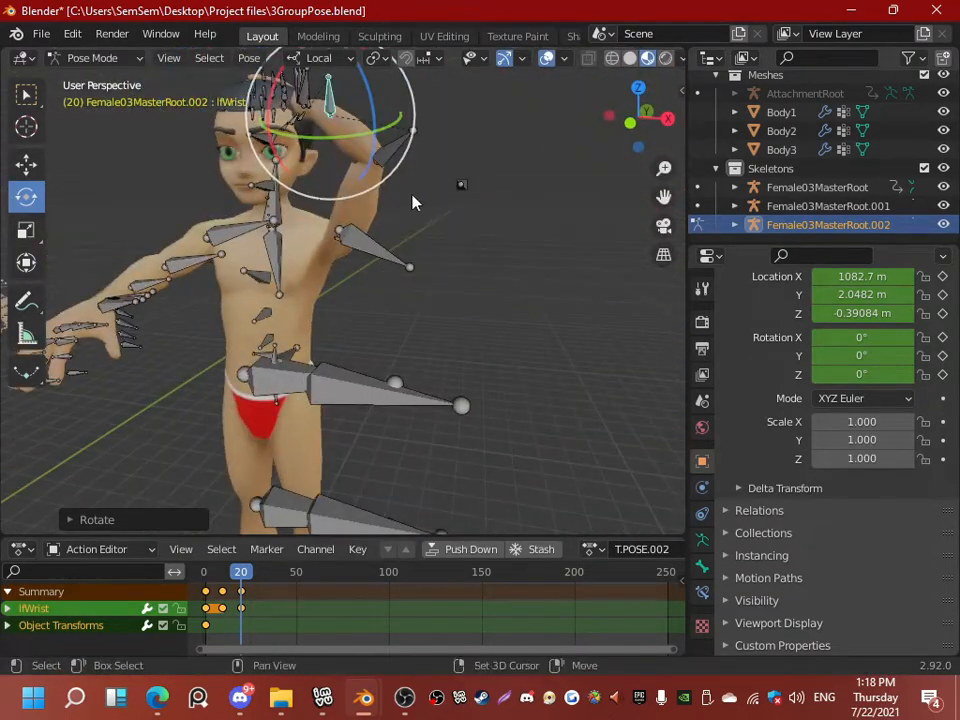
pyautogui.keyDown('shift'); pyautogui.moveTo(338, 208); pyautogui.dragTo(313, 208, button='middle'); pyautogui.keyUp('shift')
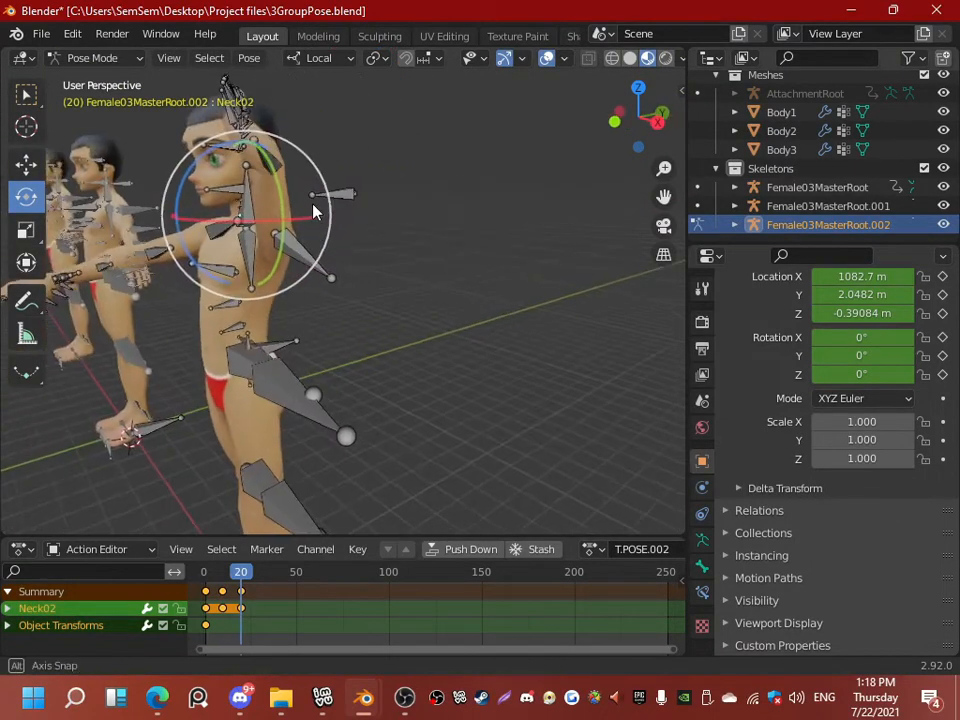
# Step: Rotate the Neck02 bone and the Head bone to tilt and turn the third character's head
pyautogui.click(210, 167)
pyautogui.moveTo(194, 171); pyautogui.dragTo(172, 182)
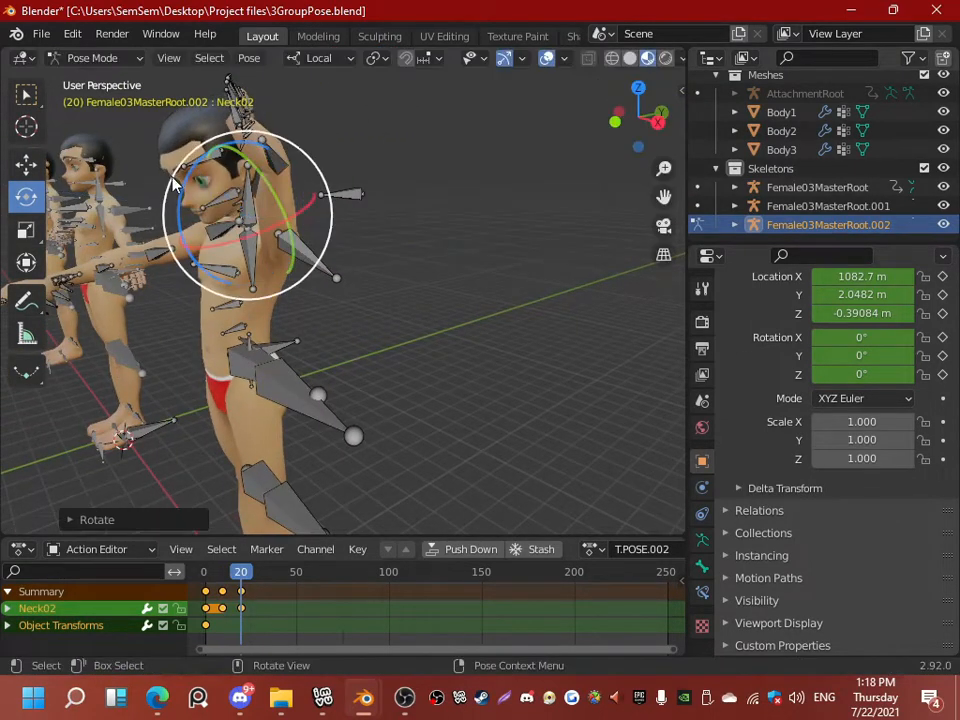
pyautogui.click(145, 140)
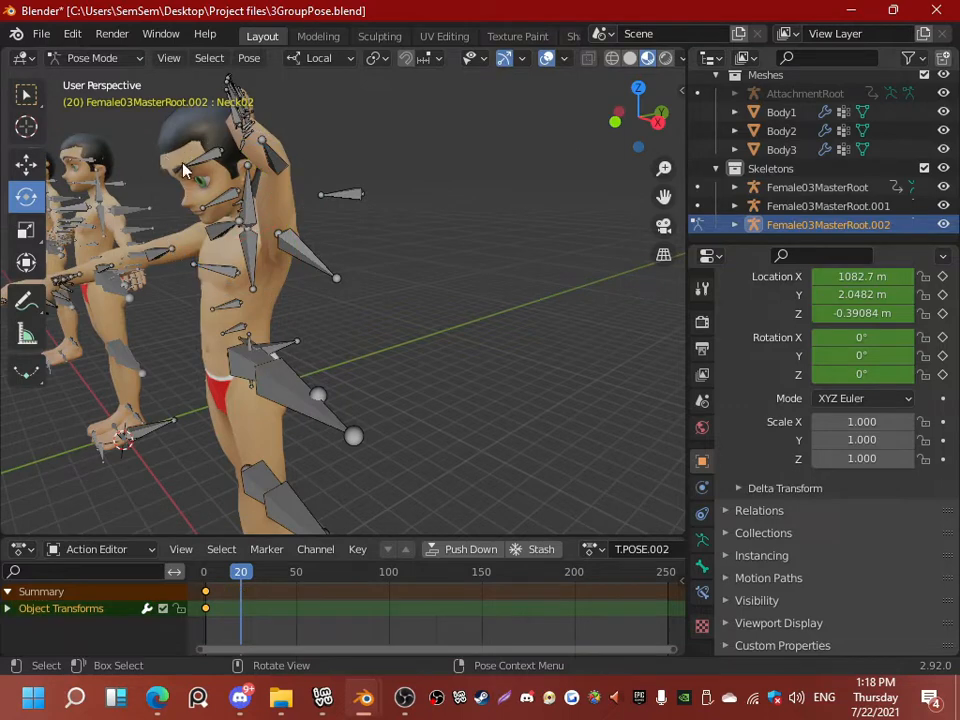
pyautogui.click(184, 165)
pyautogui.moveTo(172, 197); pyautogui.dragTo(168, 195)
pyautogui.moveTo(168, 195); pyautogui.dragTo(173, 143, button='middle')
pyautogui.click(240, 228)
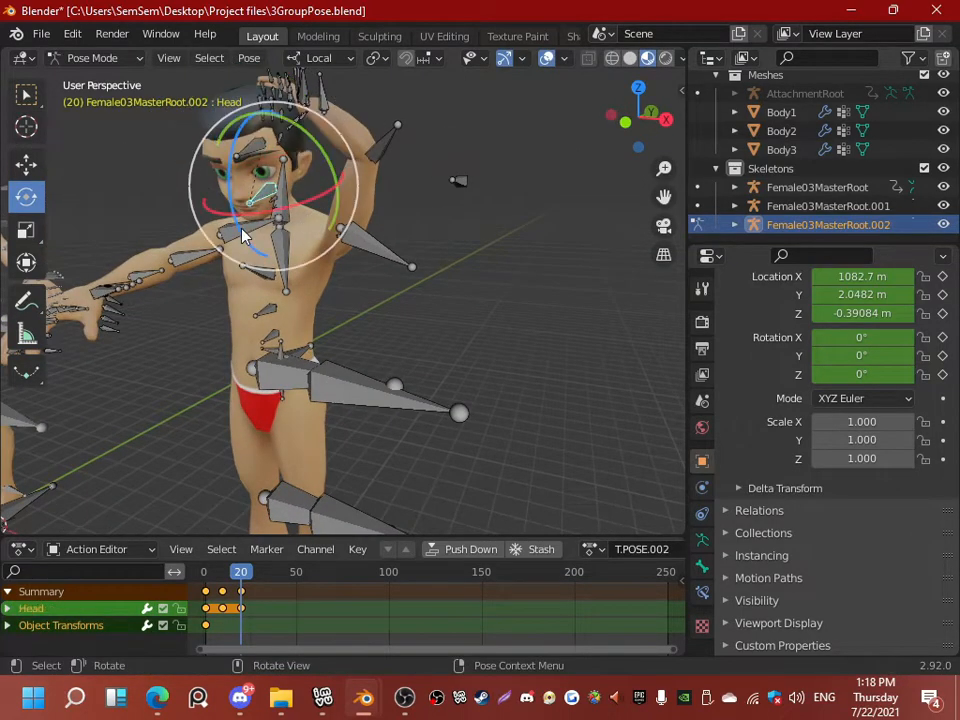
pyautogui.moveTo(240, 229); pyautogui.dragTo(232, 226)
pyautogui.moveTo(232, 226); pyautogui.dragTo(396, 237, button='middle')
pyautogui.scroll(4, 363, 312)
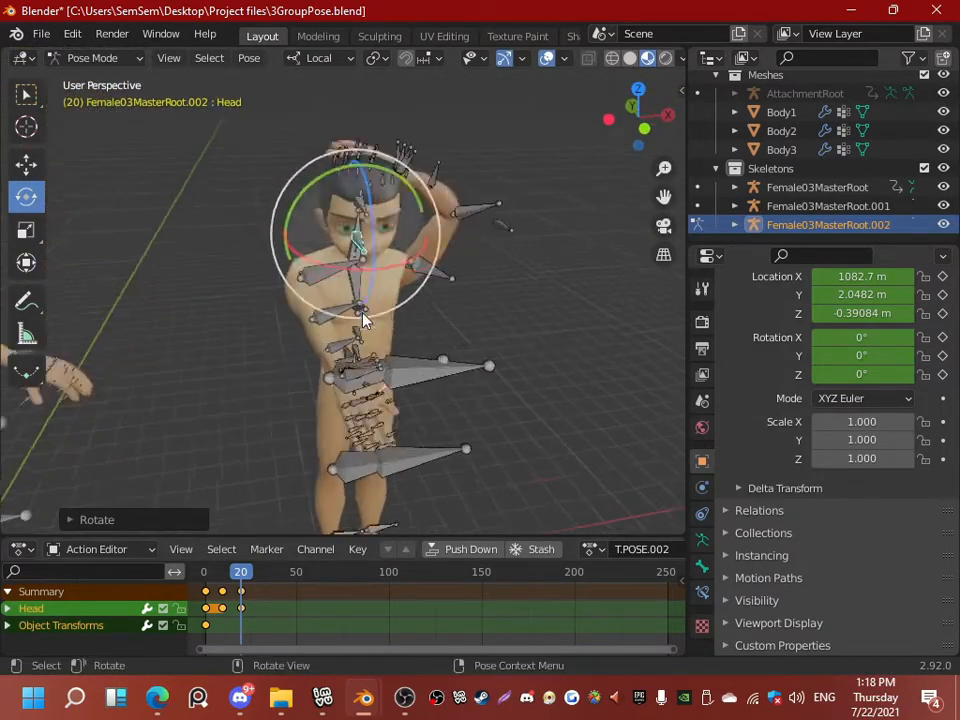
# Step: Rotate the rtBicep bone to adjust the third character's outstretched right arm
pyautogui.moveTo(331, 323); pyautogui.dragTo(287, 311, button='middle')
pyautogui.click(286, 309)
pyautogui.scroll(-3, 287, 311)
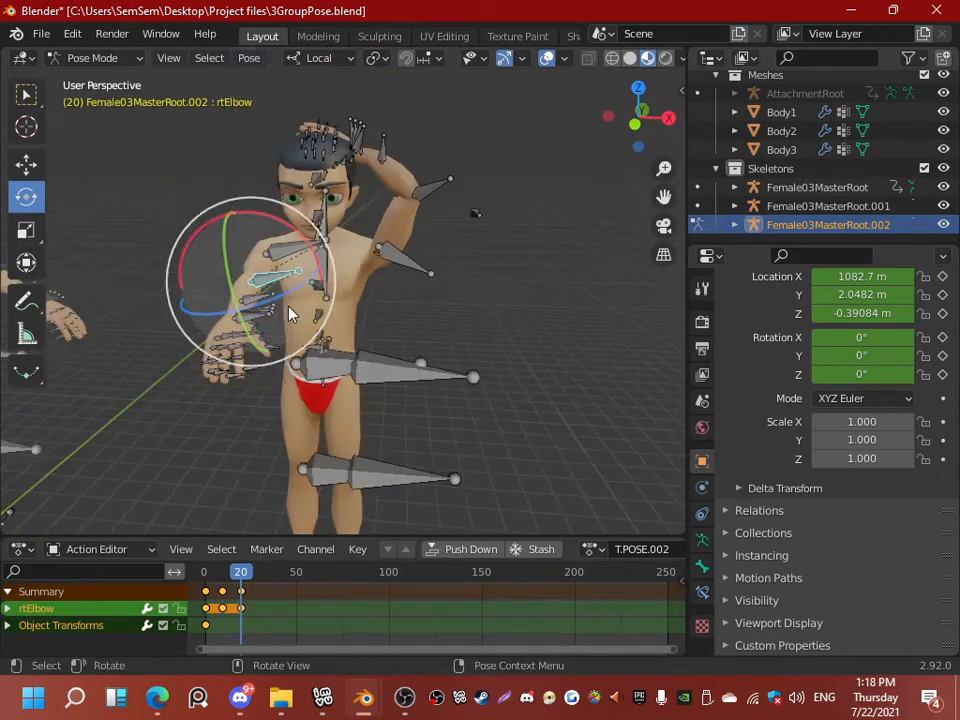
pyautogui.click(283, 275)
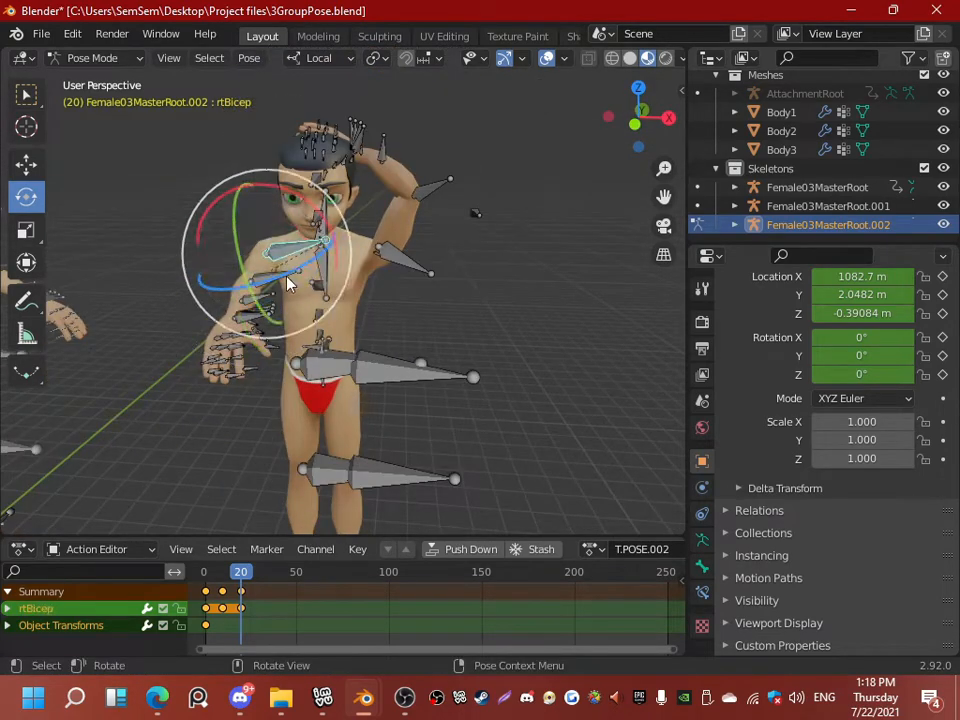
pyautogui.moveTo(287, 279); pyautogui.dragTo(268, 271)
pyautogui.moveTo(305, 308); pyautogui.dragTo(320, 352, button='middle')
# Step: Rotate the rtThigh bone to swing the right leg forward, and rotate the rtFoot bone to angle the foot
pyautogui.click(350, 330)
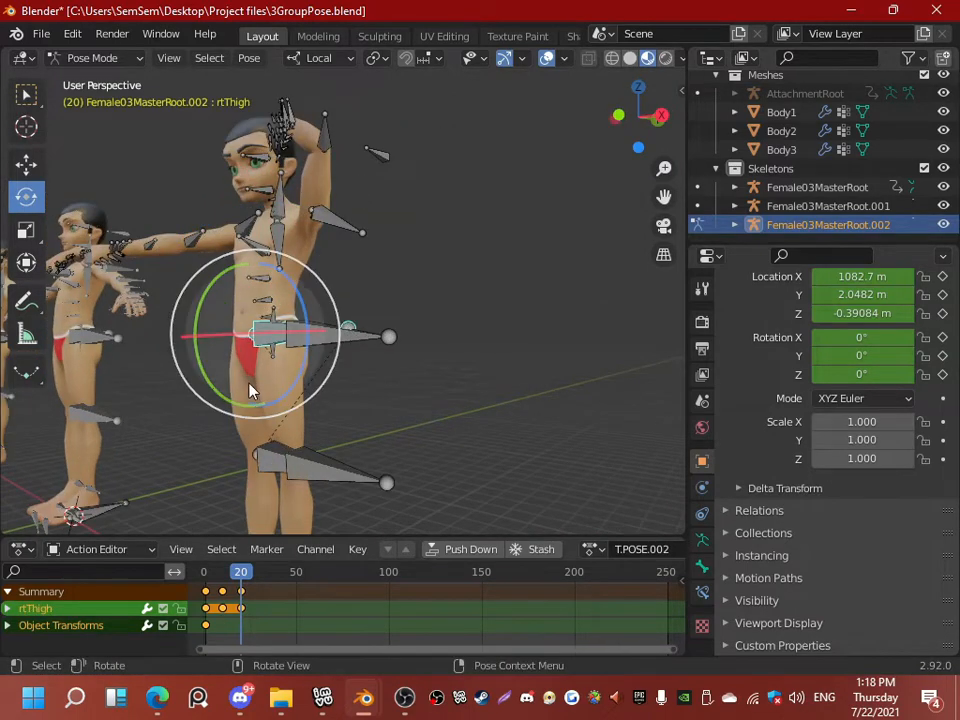
pyautogui.moveTo(225, 390); pyautogui.dragTo(279, 401, button='middle')
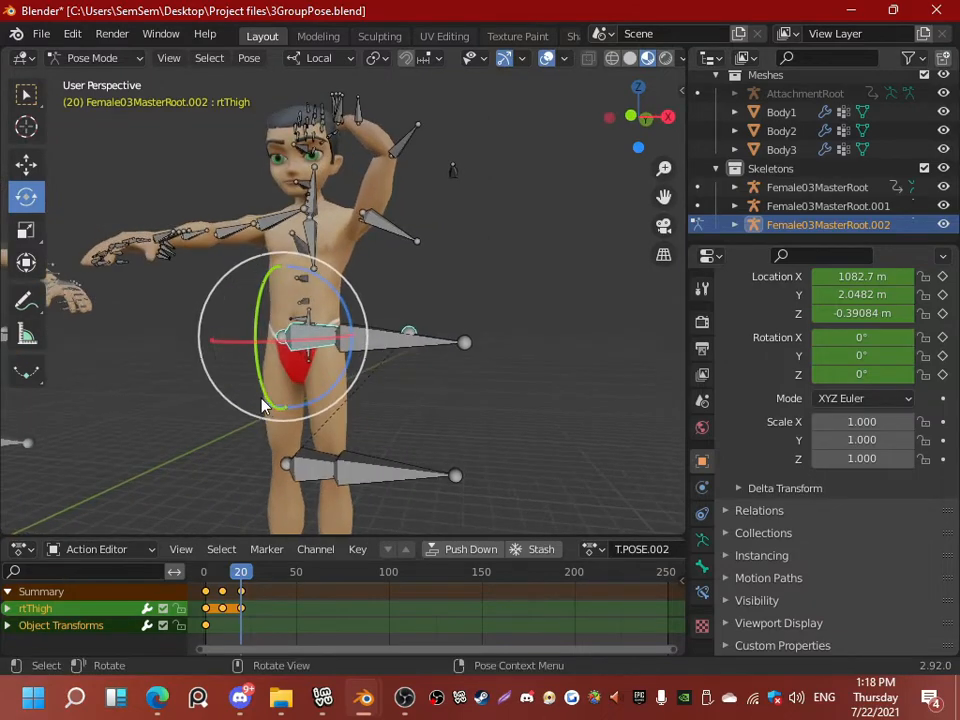
pyautogui.moveTo(264, 403); pyautogui.dragTo(205, 395)
pyautogui.moveTo(205, 395); pyautogui.dragTo(249, 360, button='middle')
pyautogui.click(275, 416)
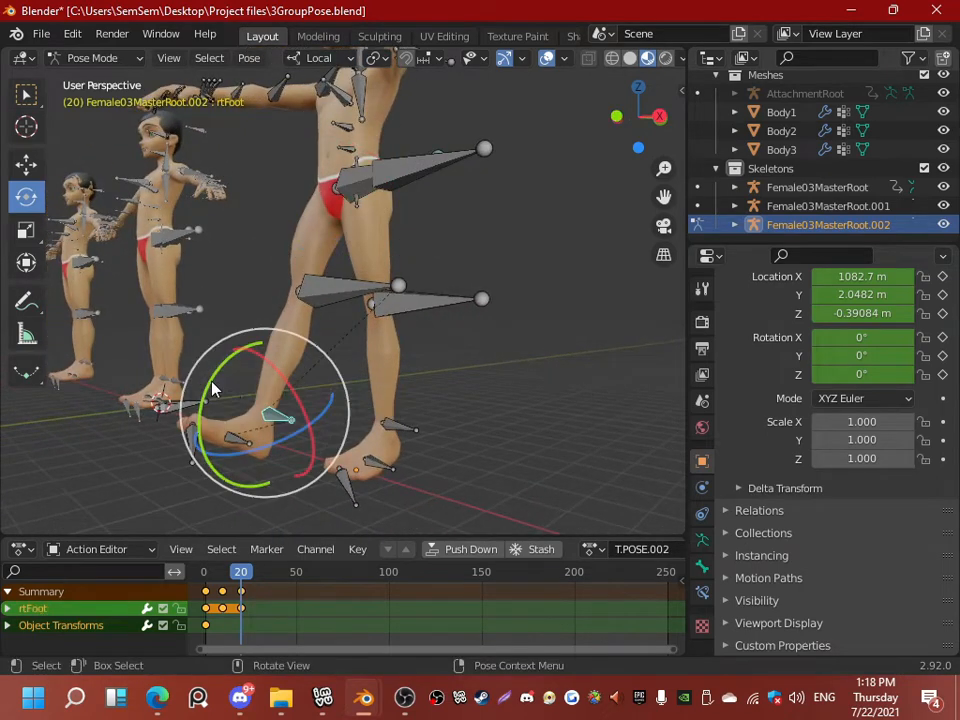
pyautogui.moveTo(212, 386); pyautogui.dragTo(208, 423)
pyautogui.moveTo(208, 423); pyautogui.dragTo(343, 276, button='middle')
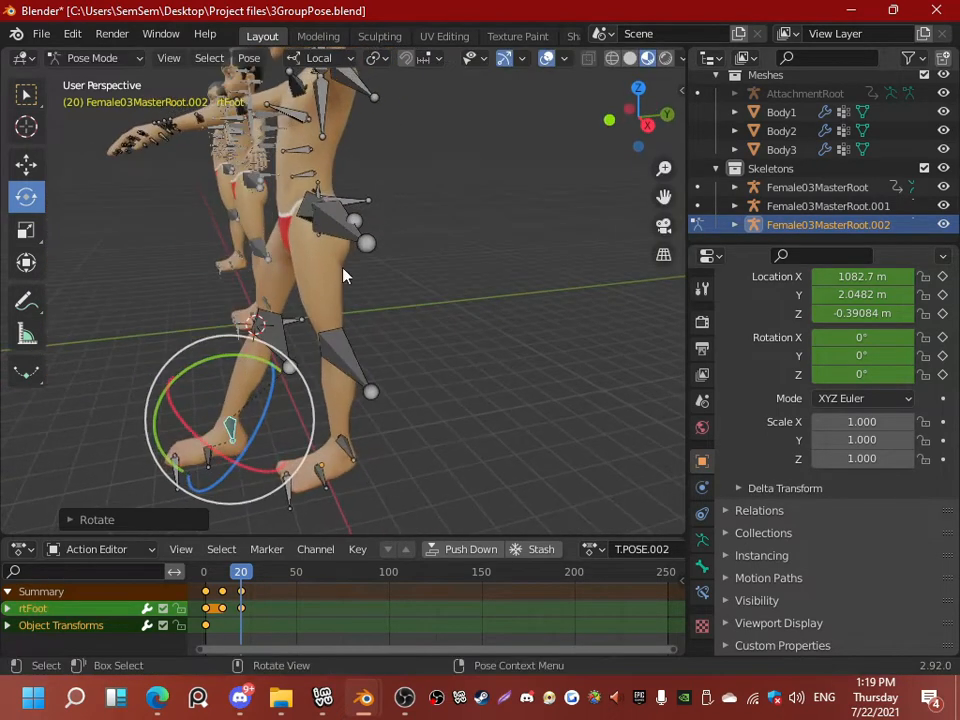
# Step: Rotate the lfThigh bone to swing the left leg backward, and tilt its foot with the lfFoot bone
pyautogui.moveTo(399, 206); pyautogui.dragTo(324, 291, button='middle')
pyautogui.click(301, 298)
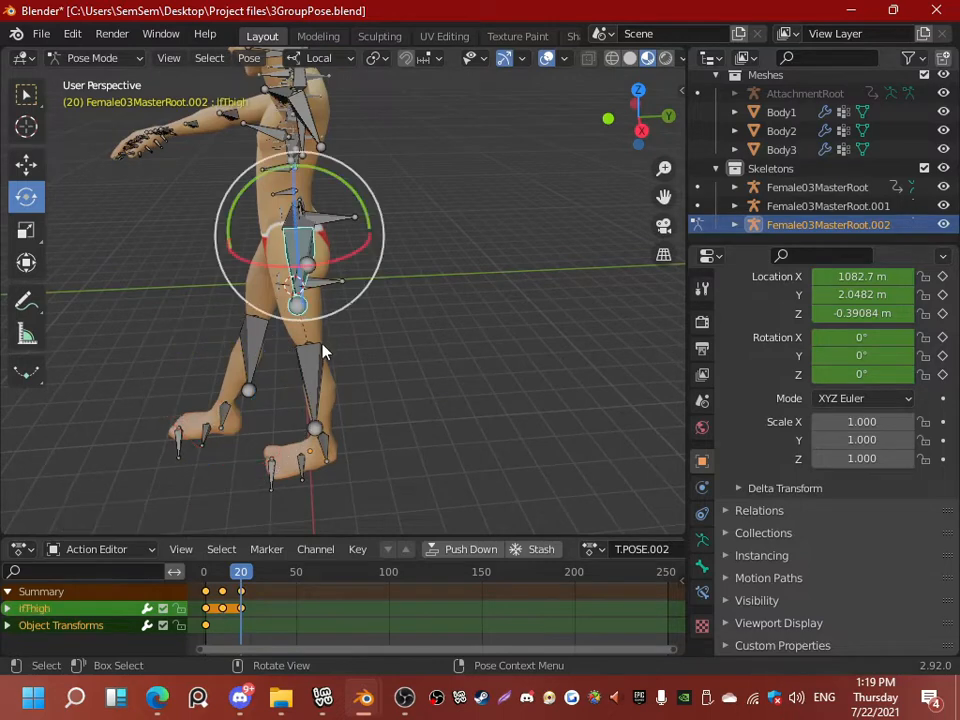
pyautogui.press('r')
pyautogui.moveTo(240, 243); pyautogui.dragTo(262, 280)
pyautogui.moveTo(264, 290); pyautogui.dragTo(258, 240, button='middle')
pyautogui.click(416, 426)
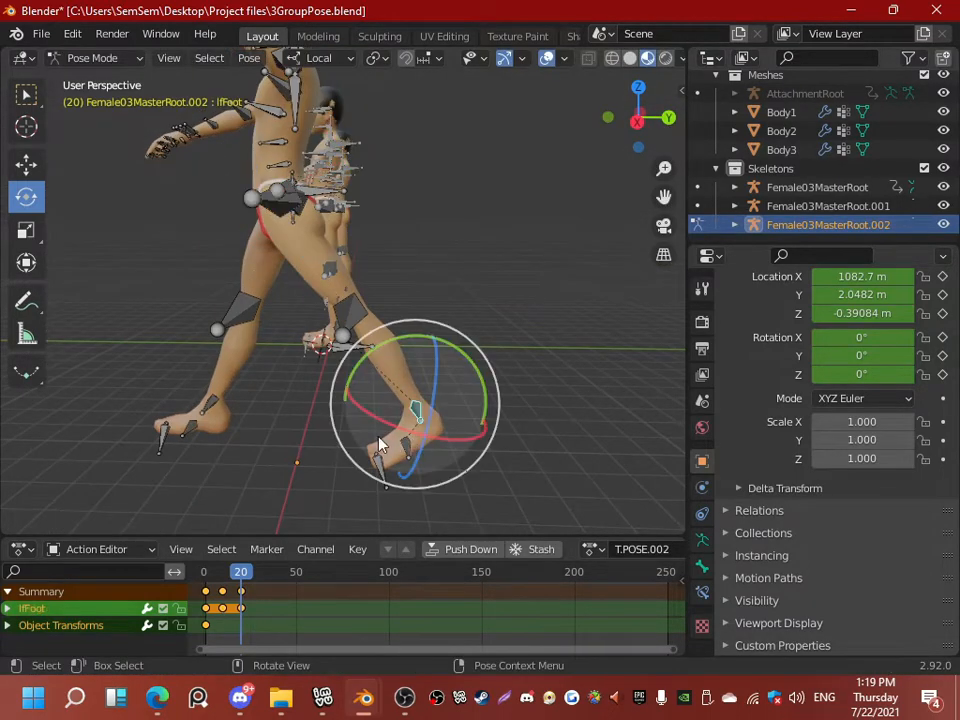
pyautogui.moveTo(351, 381); pyautogui.dragTo(352, 414)
pyautogui.moveTo(352, 414); pyautogui.dragTo(594, 403, button='middle')
# Step: Rotate the rtToes bone on the third character's forward foot, staying at frame 20
pyautogui.click(390, 460)
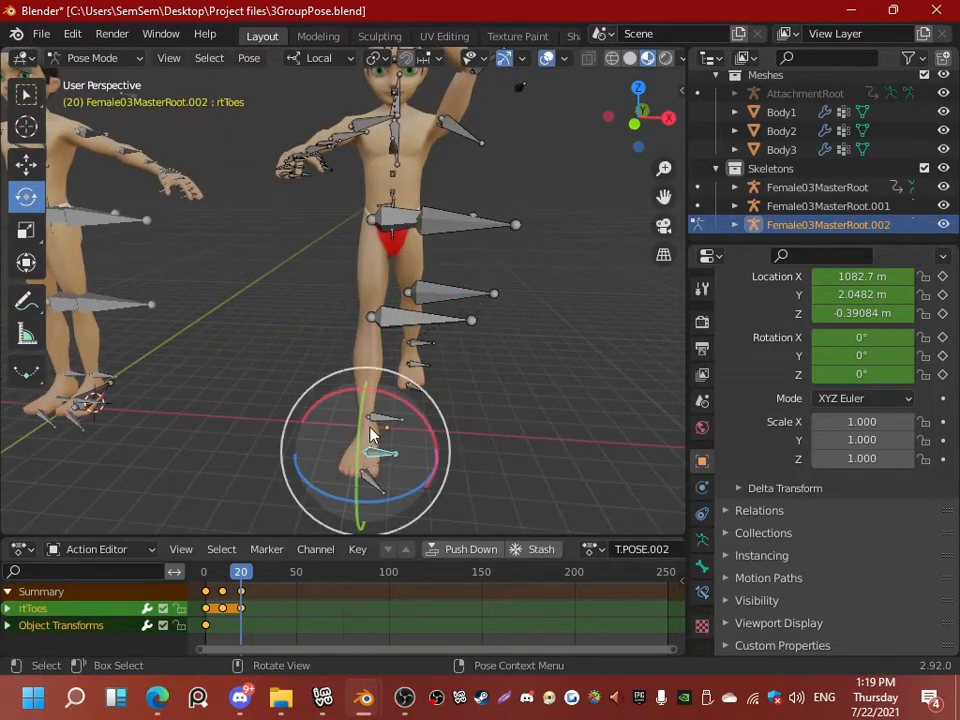
pyautogui.moveTo(374, 436); pyautogui.dragTo(330, 413)
pyautogui.moveTo(330, 413); pyautogui.dragTo(280, 410, button='middle')
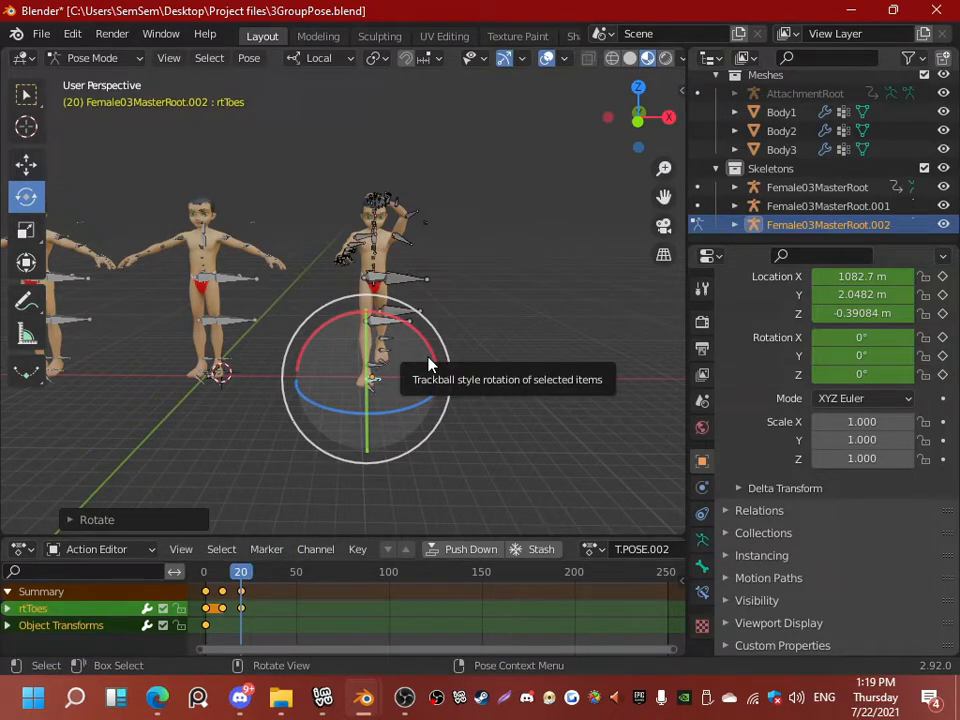
pyautogui.moveTo(249, 572); pyautogui.dragTo(241, 578)
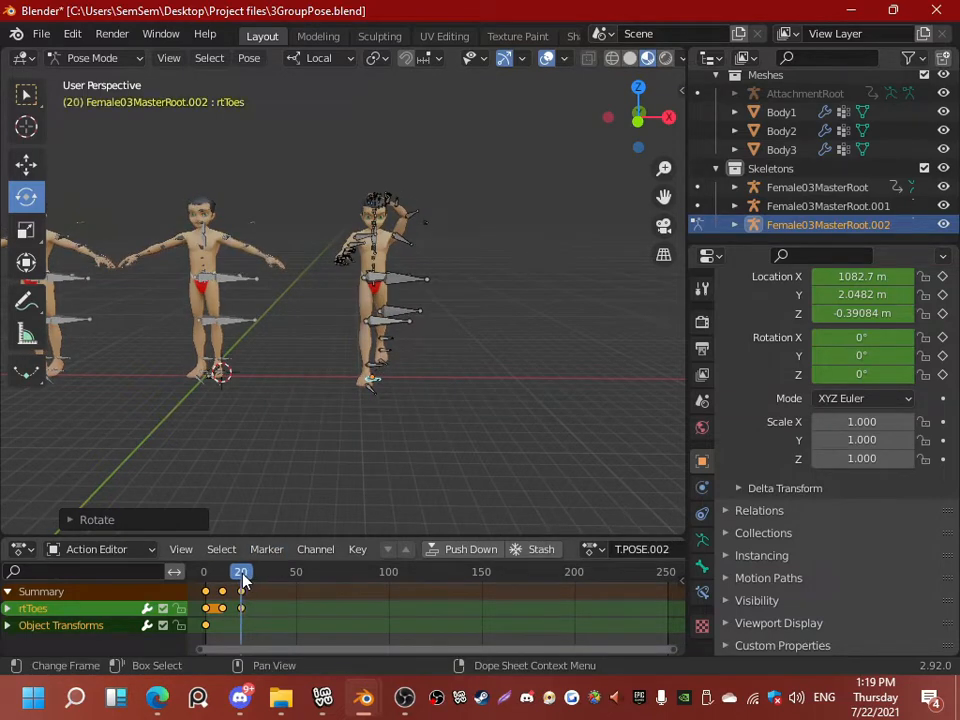
pyautogui.moveTo(413, 250); pyautogui.dragTo(375, 247, button='middle')
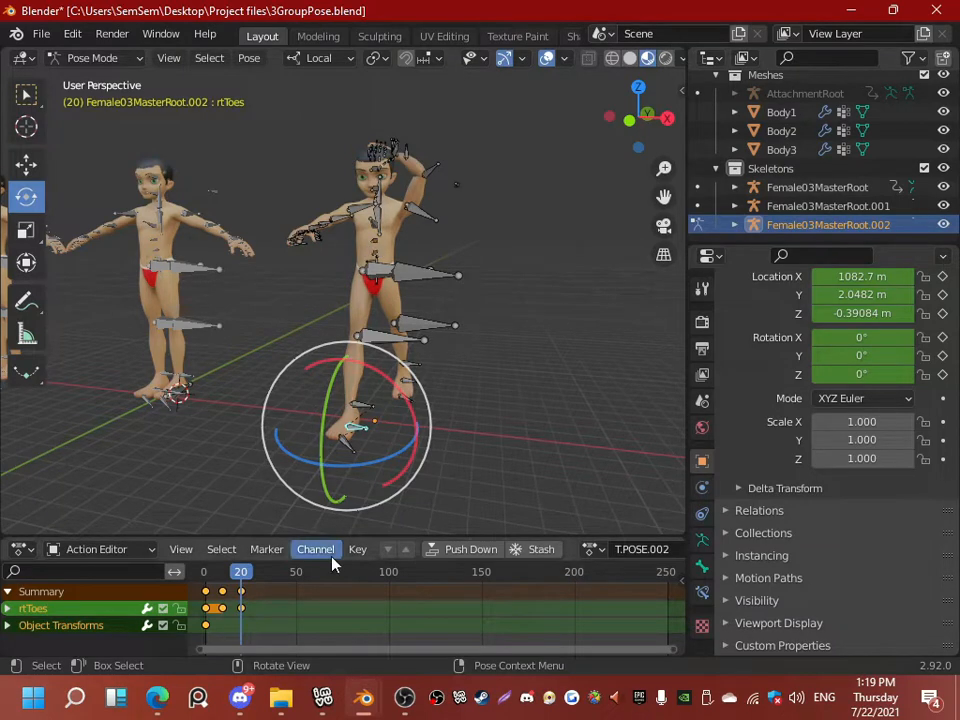
# Step: Move the playhead to frame 26 and rotate the third character's lfThigh bone to key the left leg outward
pyautogui.moveTo(241, 582); pyautogui.dragTo(252, 579)
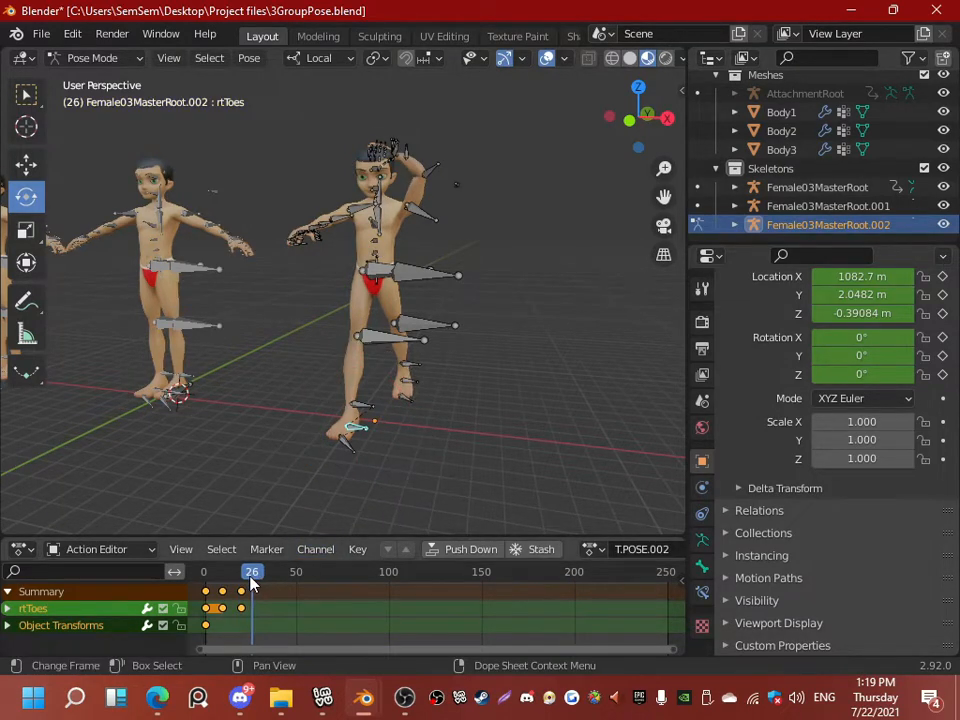
pyautogui.scroll(5, 467, 349)
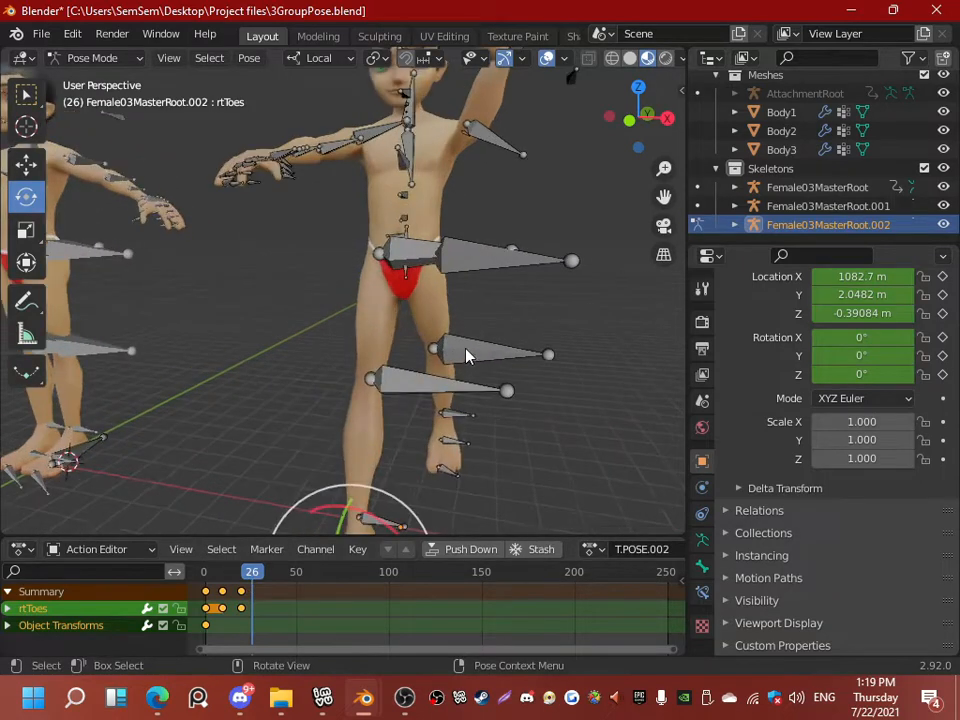
pyautogui.click(490, 280)
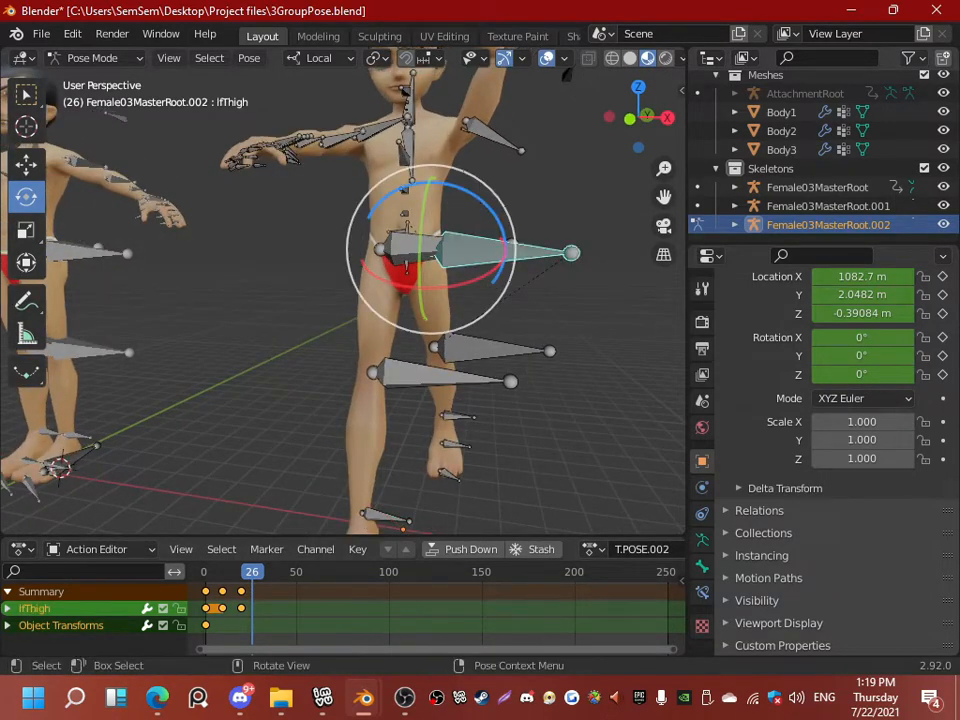
pyautogui.moveTo(490, 279); pyautogui.dragTo(491, 231)
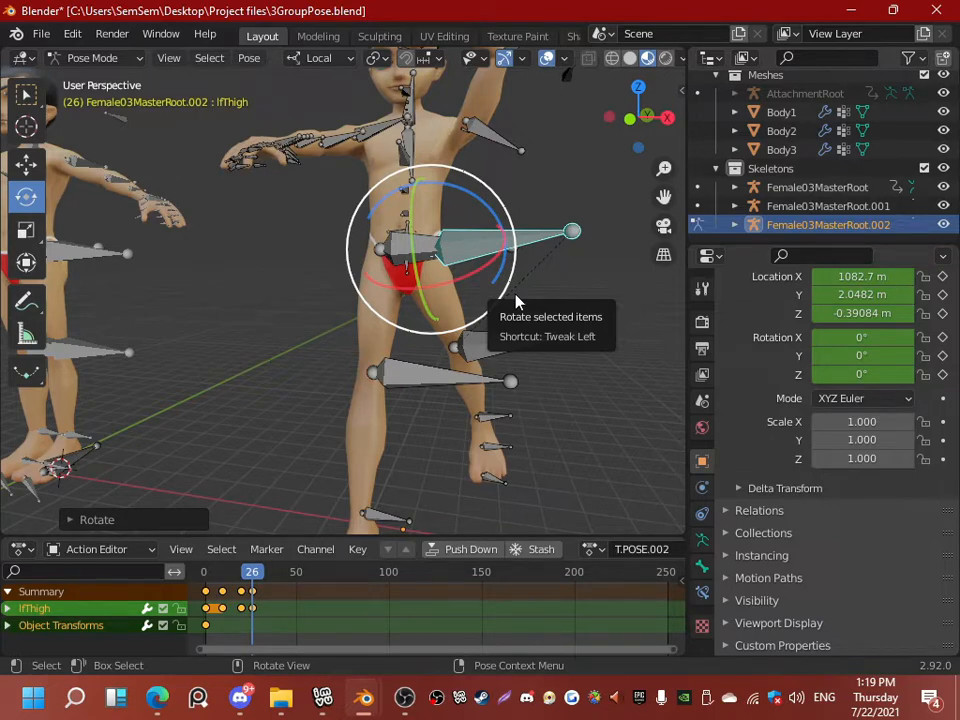
# Step: Delete the lfThigh keyframe at frame 26 and return the playhead to frame 20
pyautogui.click(258, 595)
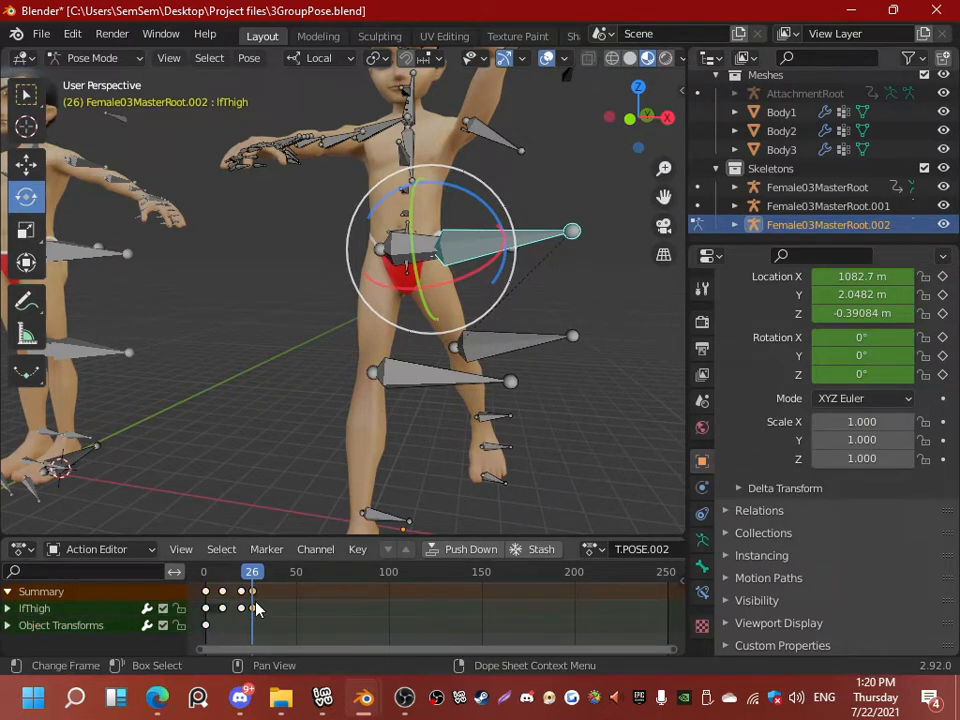
pyautogui.press('Delete')
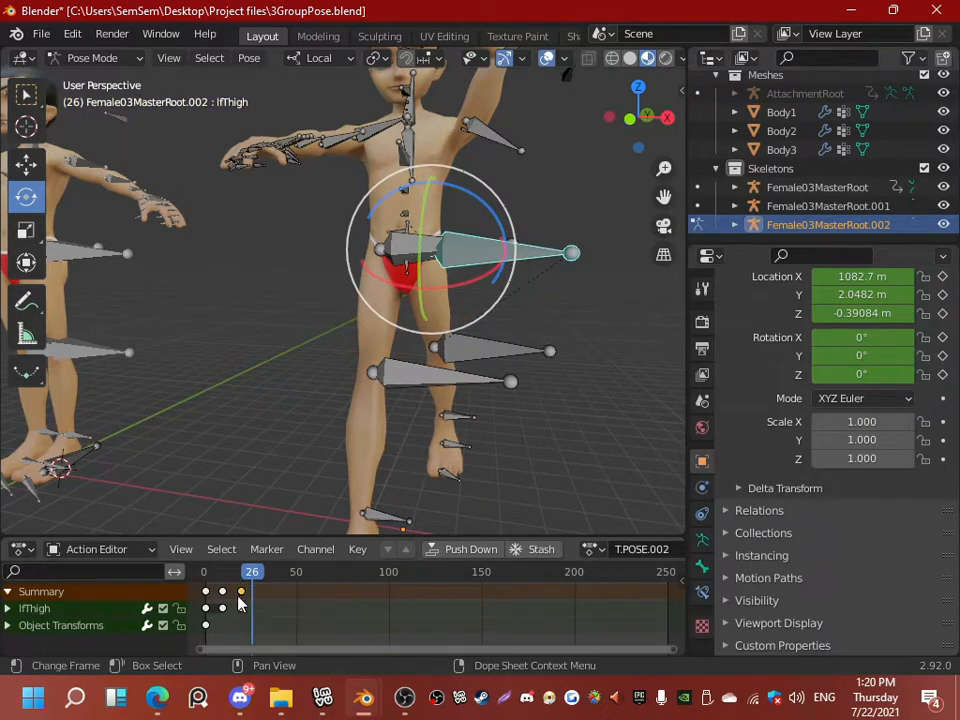
pyautogui.press('a')
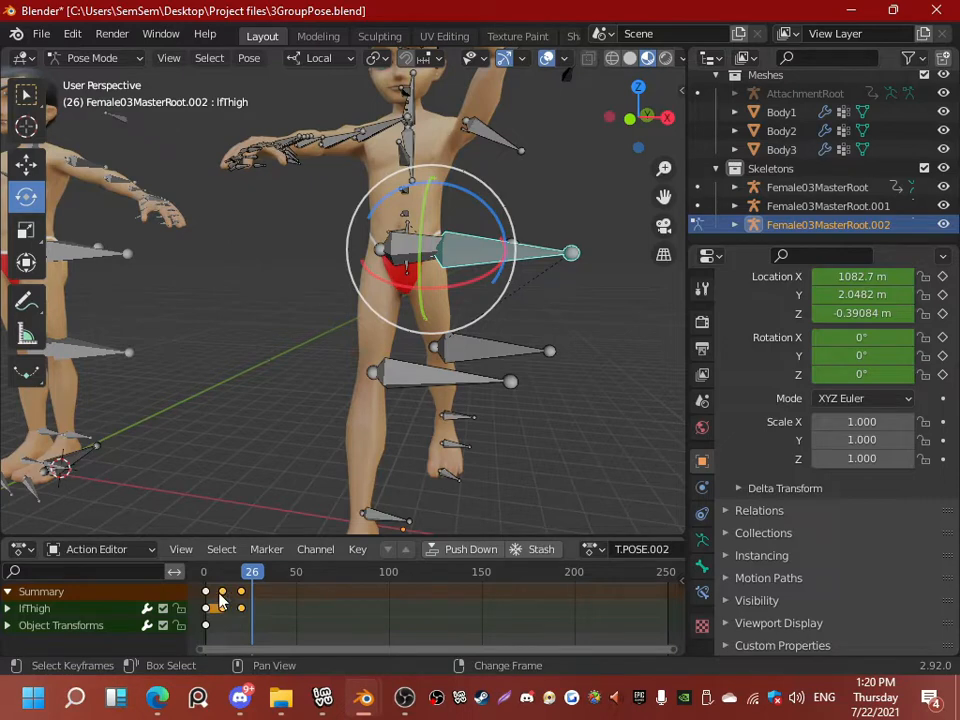
pyautogui.moveTo(254, 580); pyautogui.dragTo(241, 578)
# Step: Select all bones of the third character and copy its pose at frame 20
pyautogui.moveTo(309, 407); pyautogui.dragTo(281, 409, button='middle')
pyautogui.moveTo(430, 300); pyautogui.dragTo(516, 332, button='middle')
pyautogui.press('a')
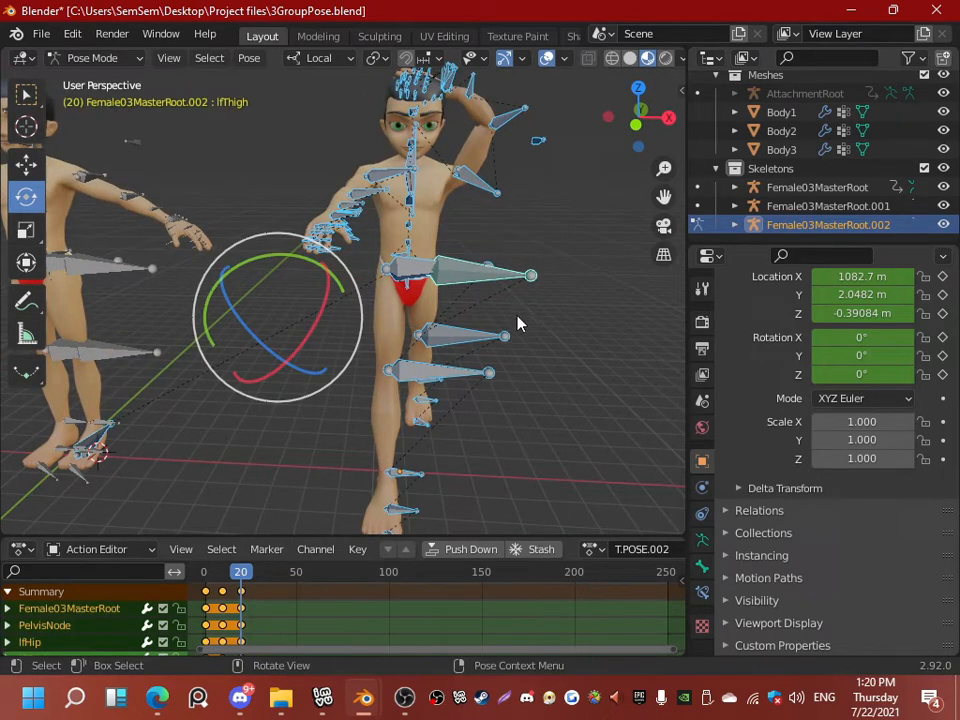
pyautogui.hotkey('ctrl', 'c')
pyautogui.click(243, 595)
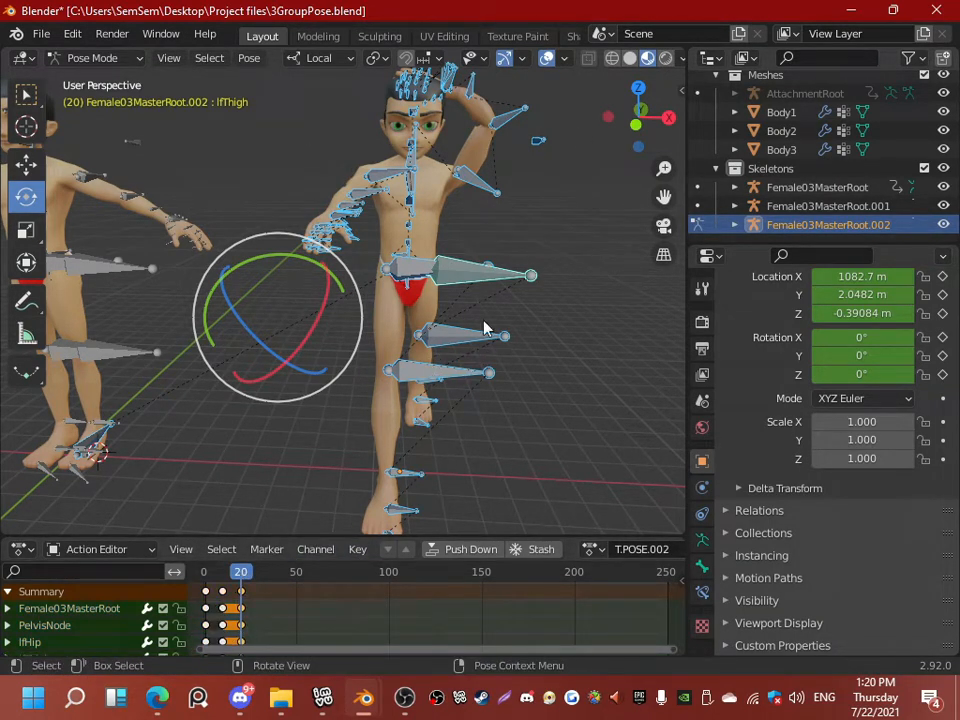
pyautogui.press('a')
pyautogui.press('a')
pyautogui.press('a')
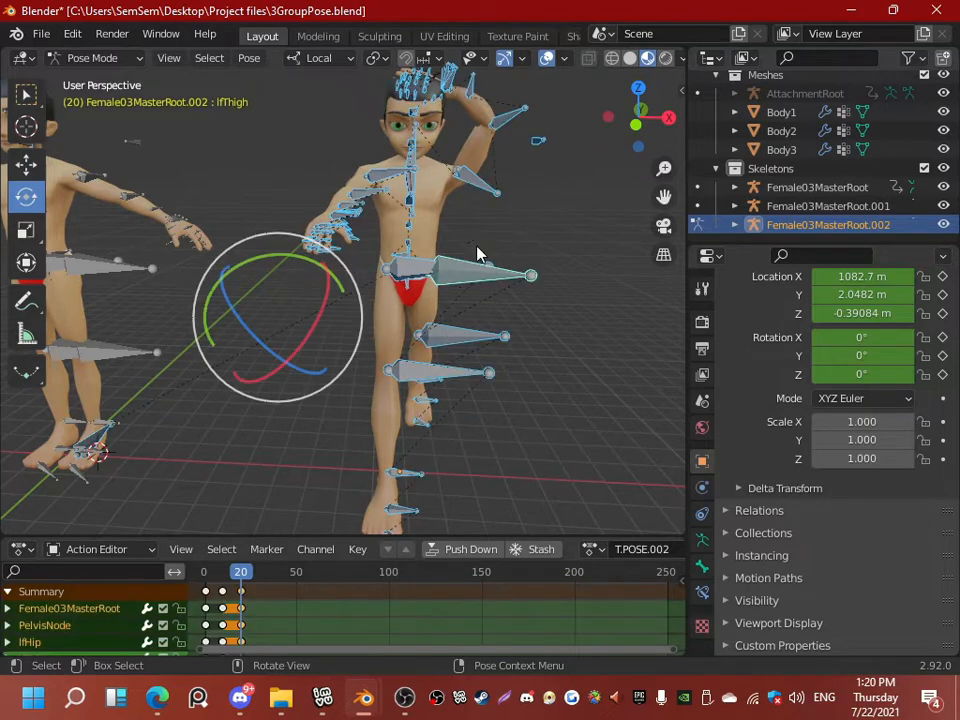
pyautogui.hotkey('ctrl', 'c')
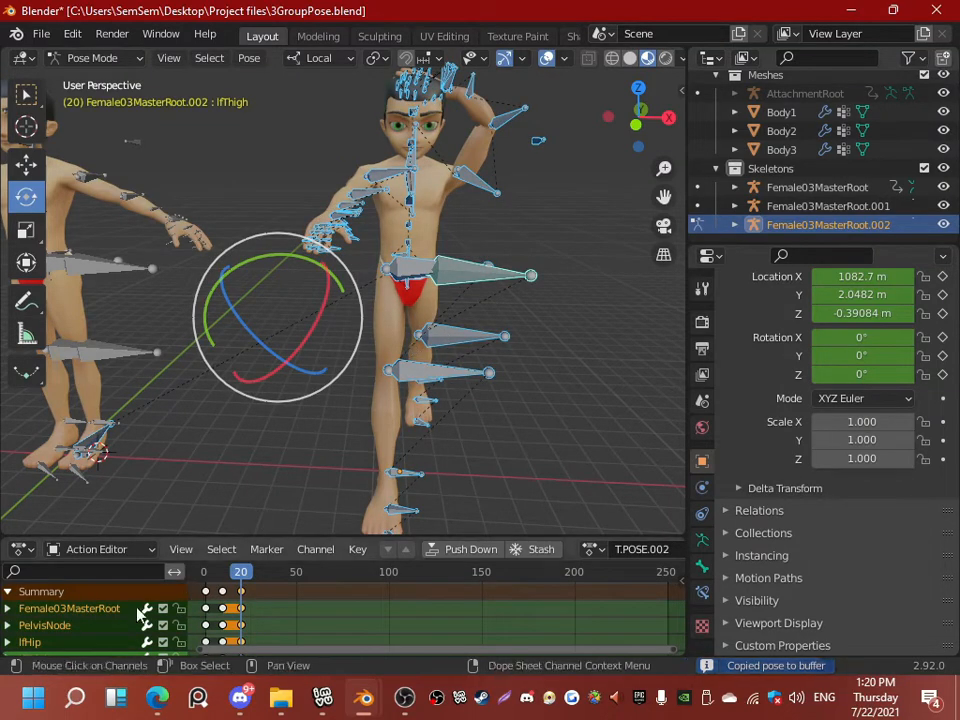
pyautogui.click(222, 591)
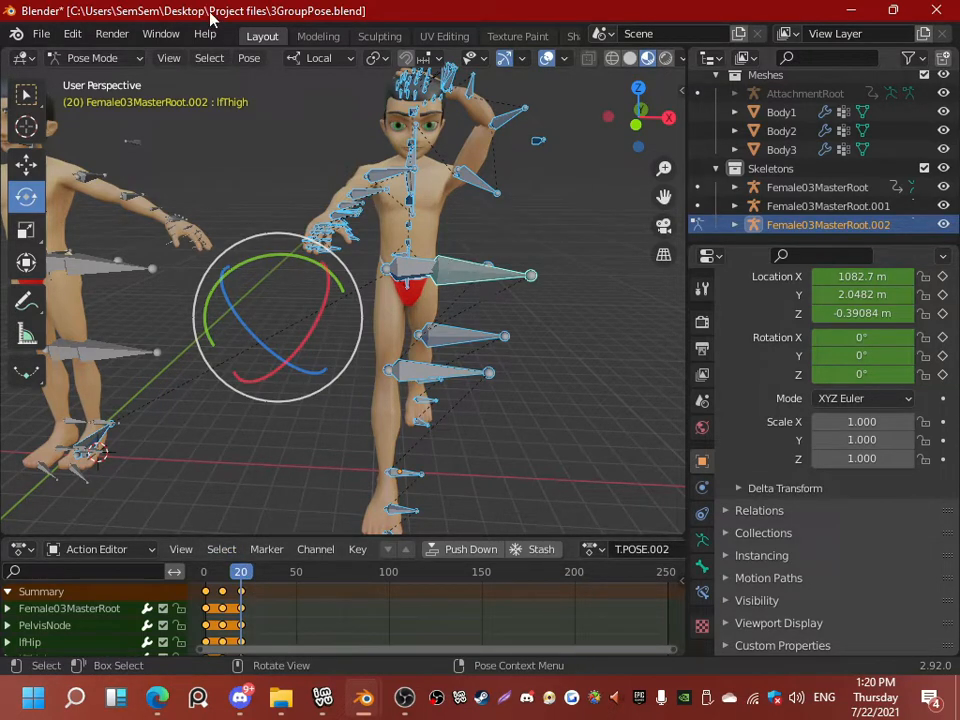
# Step: Clear all transforms on the third character's selected bones and move the playhead back to frame 2
pyautogui.click(249, 58)
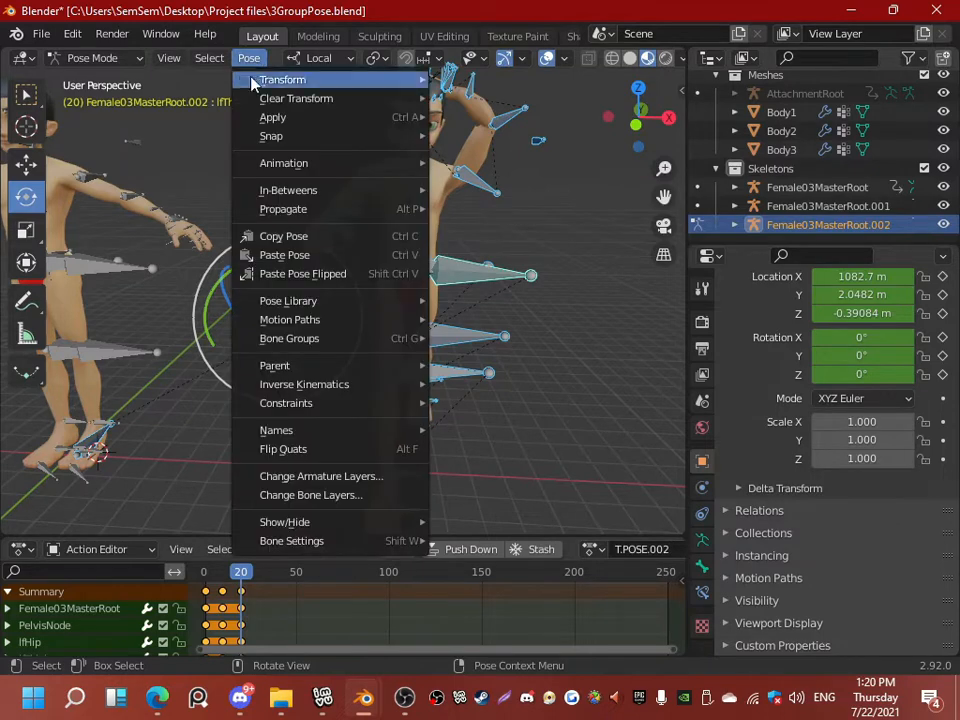
pyautogui.moveTo(257, 101)
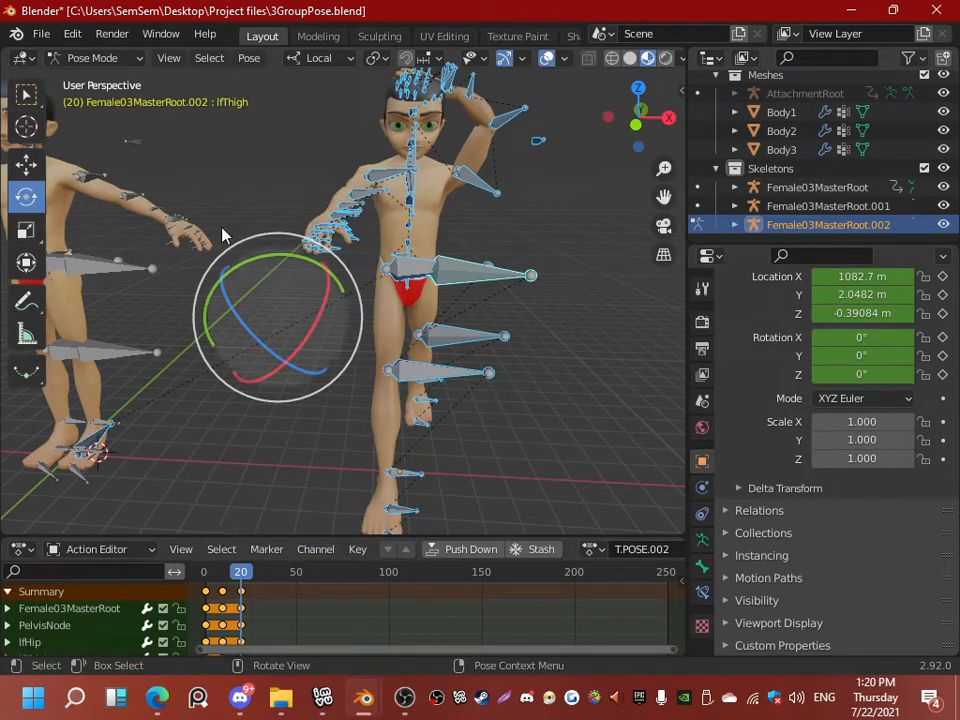
pyautogui.click(250, 58)
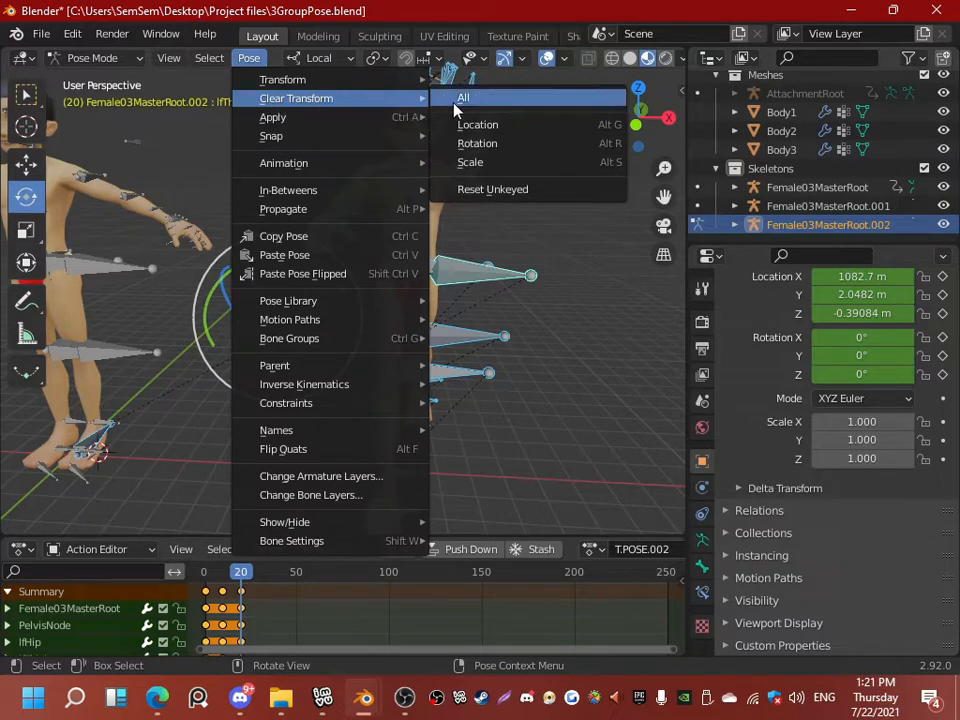
pyautogui.click(473, 100)
pyautogui.moveTo(446, 197); pyautogui.dragTo(244, 80, button='middle')
pyautogui.moveTo(330, 158); pyautogui.dragTo(137, 133, button='middle')
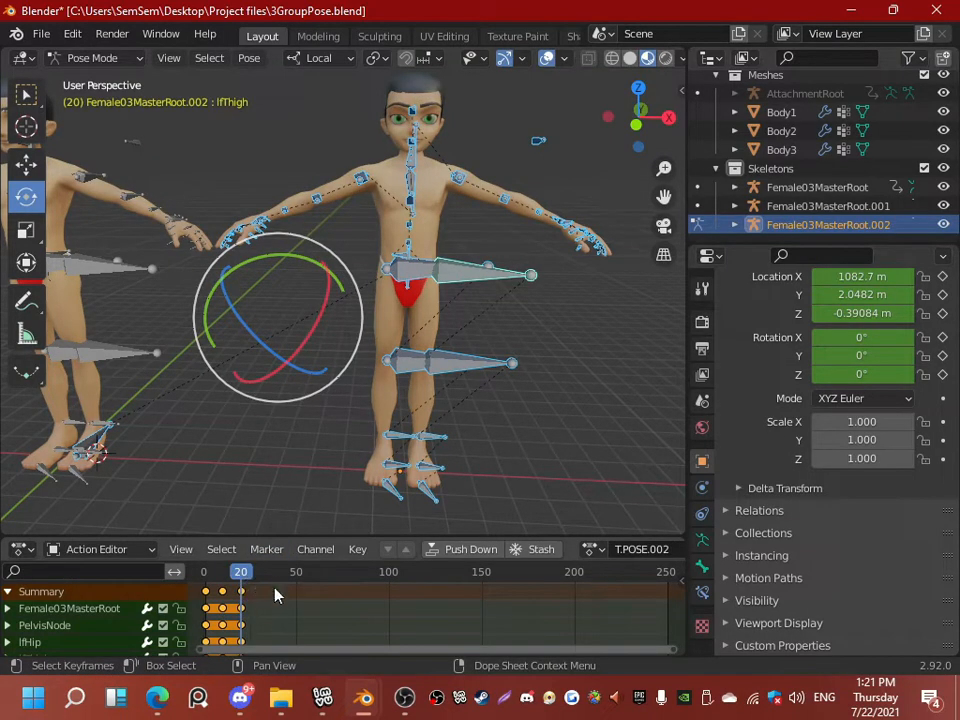
pyautogui.moveTo(243, 575); pyautogui.dragTo(207, 572)
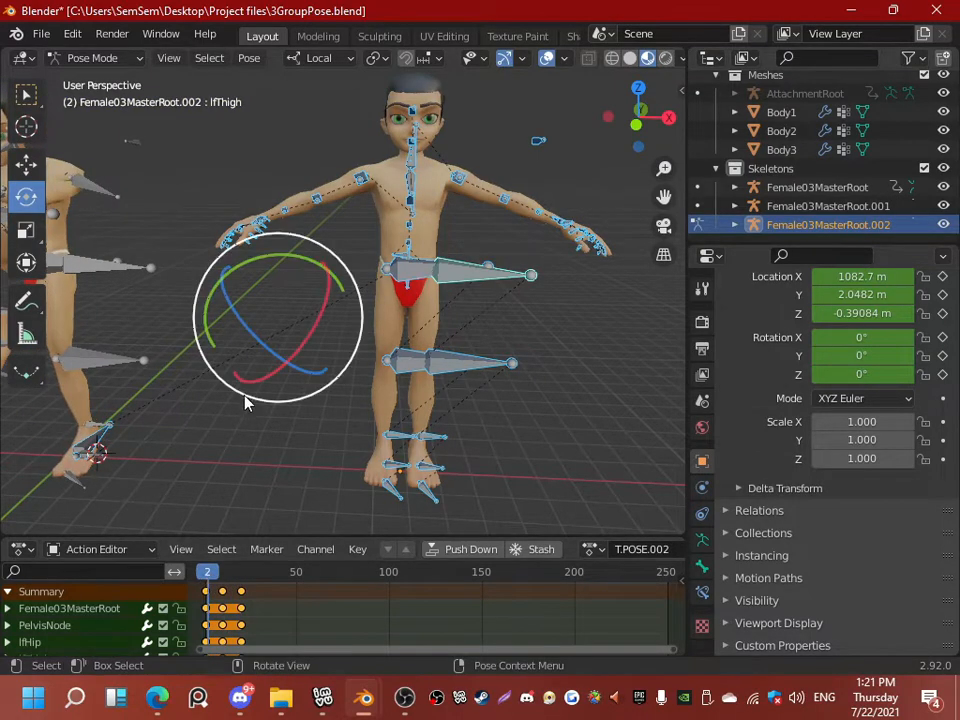
# Step: Paste the copied pose onto the third character's bones at frame 1 and insert keyframes for it
pyautogui.press('Left')
pyautogui.moveTo(242, 411)
pyautogui.mouseDown(button='middle')
pyautogui.moveTo(268, 418)
pyautogui.moveTo(255, 420)
pyautogui.moveTo(246, 416)
pyautogui.moveTo(369, 399)
pyautogui.moveTo(221, 388)
pyautogui.moveTo(240, 400)
pyautogui.mouseUp(button='middle')
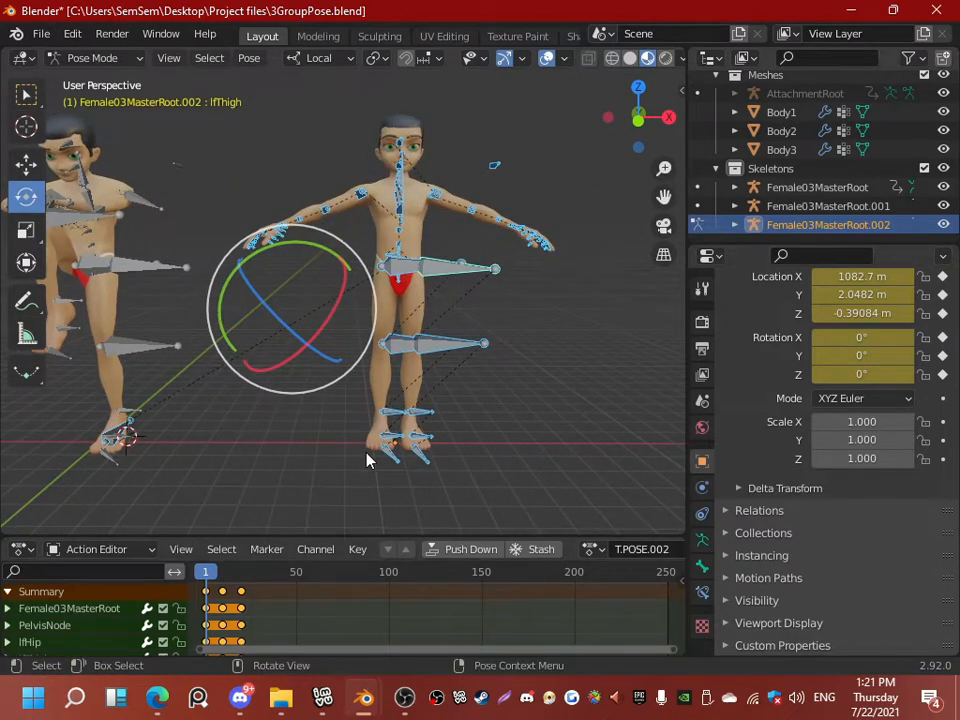
pyautogui.hotkey('ctrl', 'v')
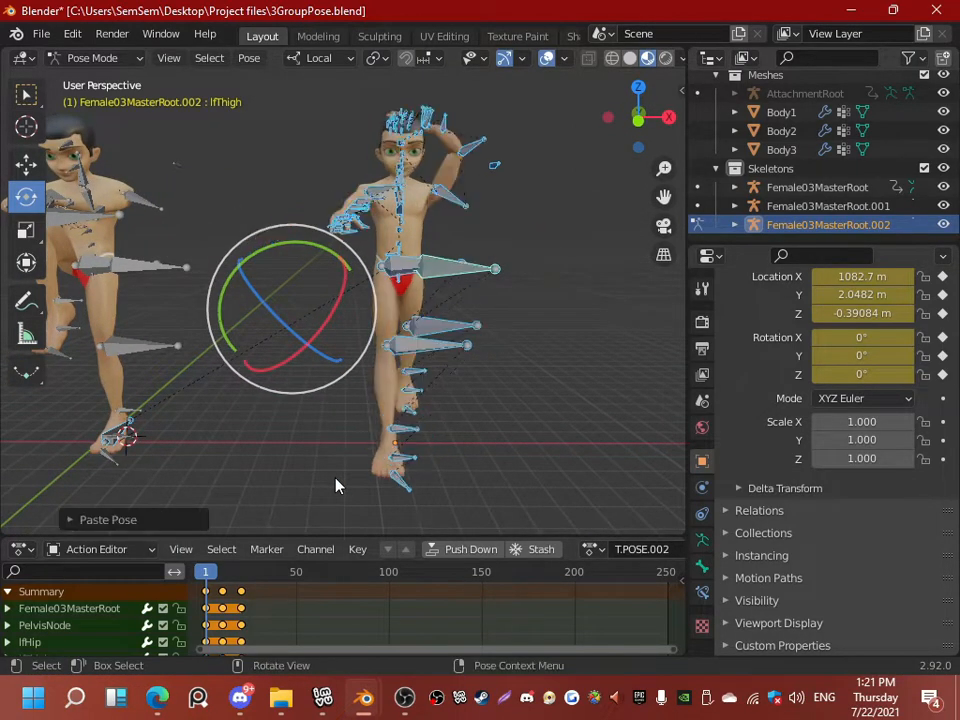
pyautogui.moveTo(336, 486); pyautogui.dragTo(306, 448, button='middle')
pyautogui.press('i')
# Step: Move the playhead to frame 10, paste the copied pose onto the third character, and keyframe its bones
pyautogui.moveTo(206, 573); pyautogui.dragTo(223, 574)
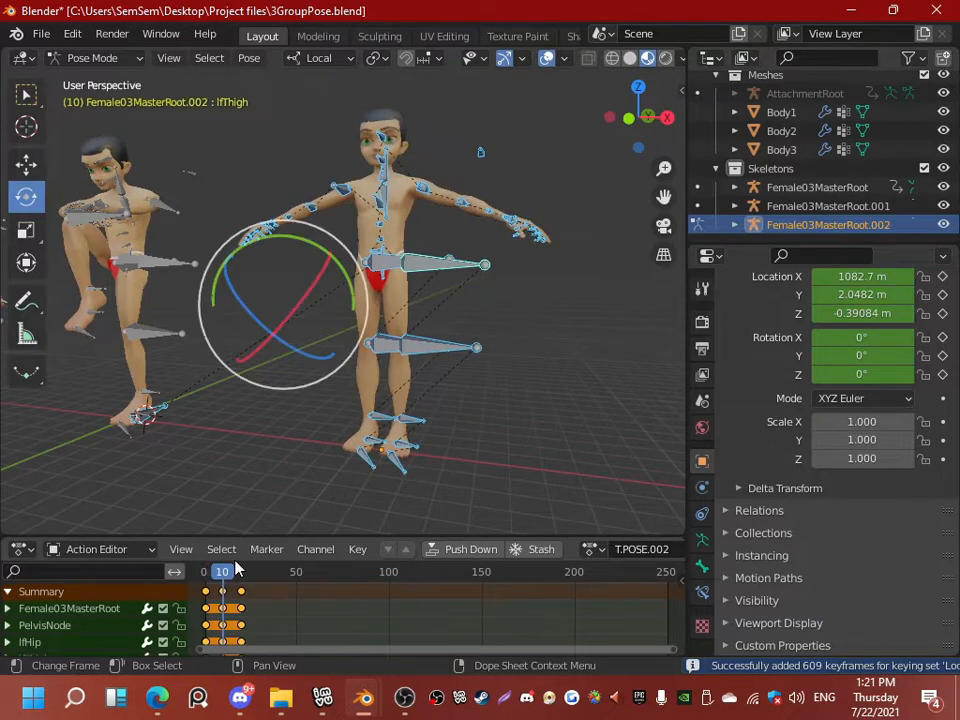
pyautogui.hotkey('ctrl', 'v')
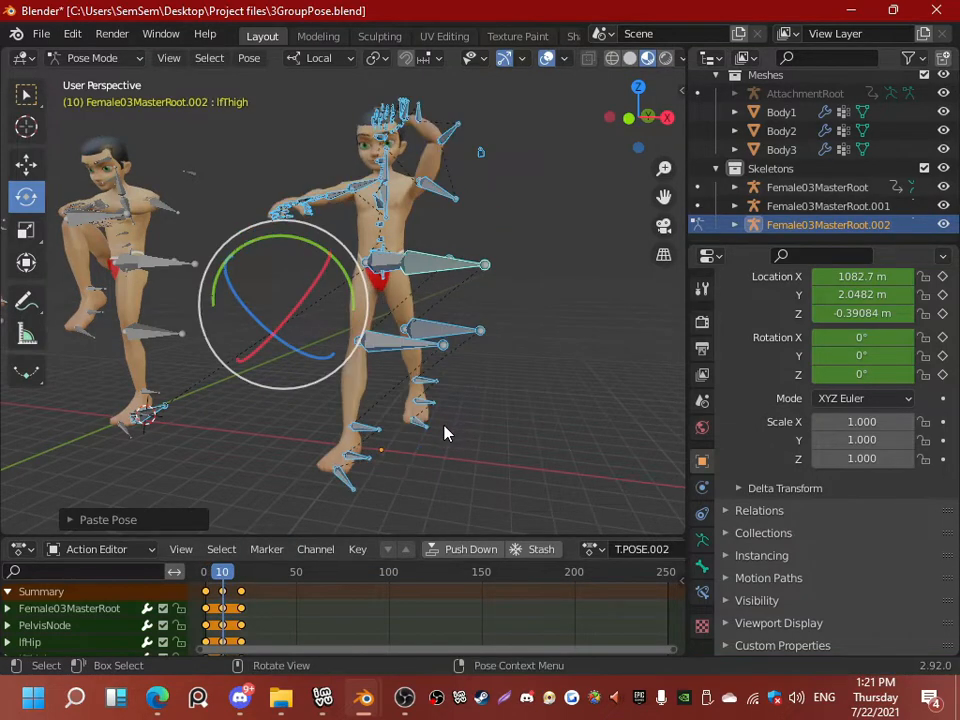
pyautogui.press('i')
pyautogui.moveTo(443, 431); pyautogui.dragTo(282, 364, button='middle')
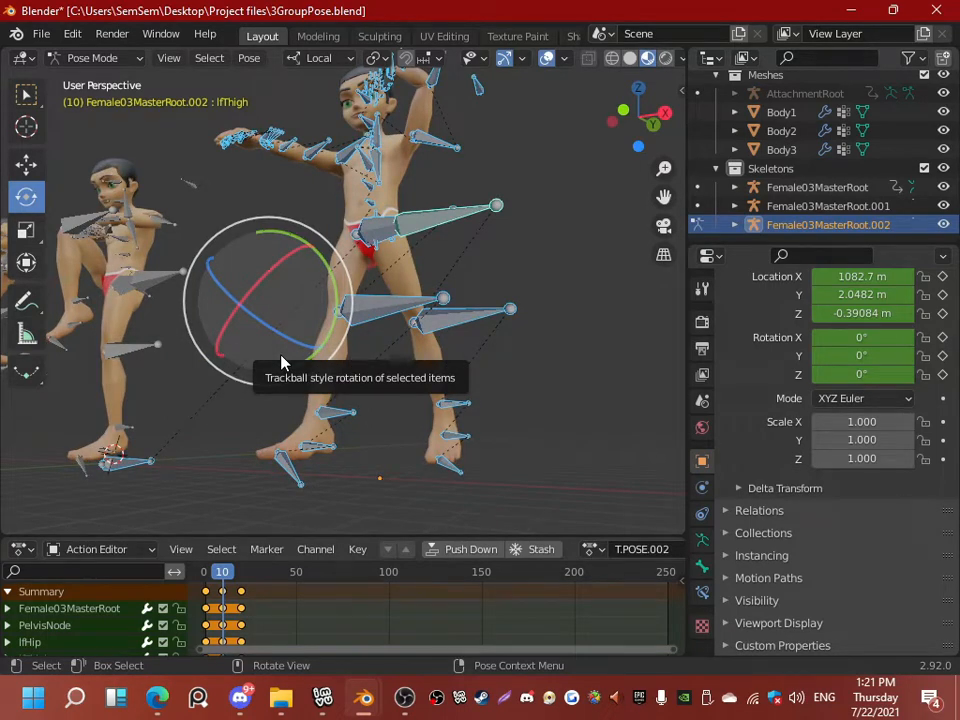
# Step: Move the playhead to frame 20 and switch the third character's armature from Pose Mode to Object Mode
pyautogui.click(229, 576)
pyautogui.moveTo(229, 578); pyautogui.dragTo(243, 580)
pyautogui.moveTo(246, 460); pyautogui.dragTo(182, 411, button='middle')
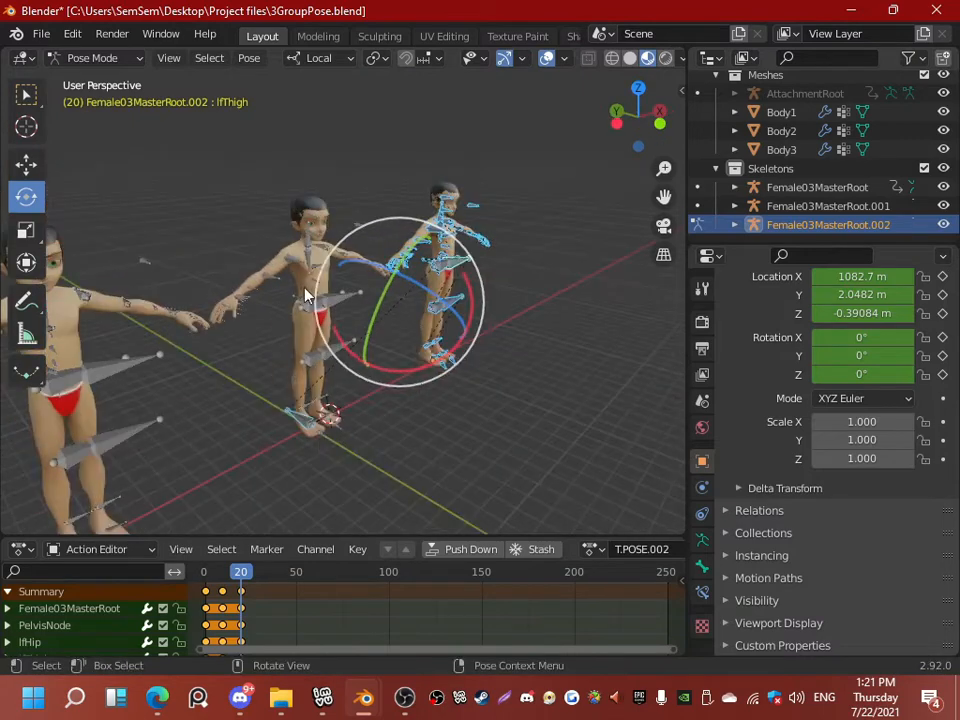
pyautogui.moveTo(277, 165); pyautogui.dragTo(159, 171, button='middle')
pyautogui.scroll(2, 200, 185)
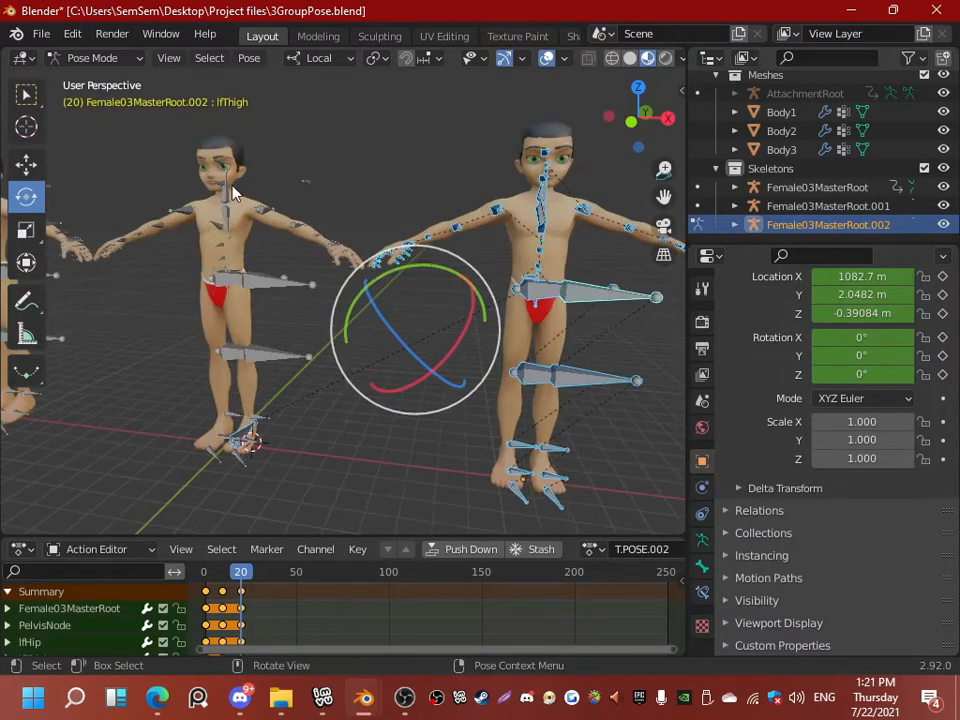
pyautogui.keyDown('shift'); pyautogui.moveTo(259, 195); pyautogui.dragTo(175, 187, button='middle'); pyautogui.keyUp('shift')
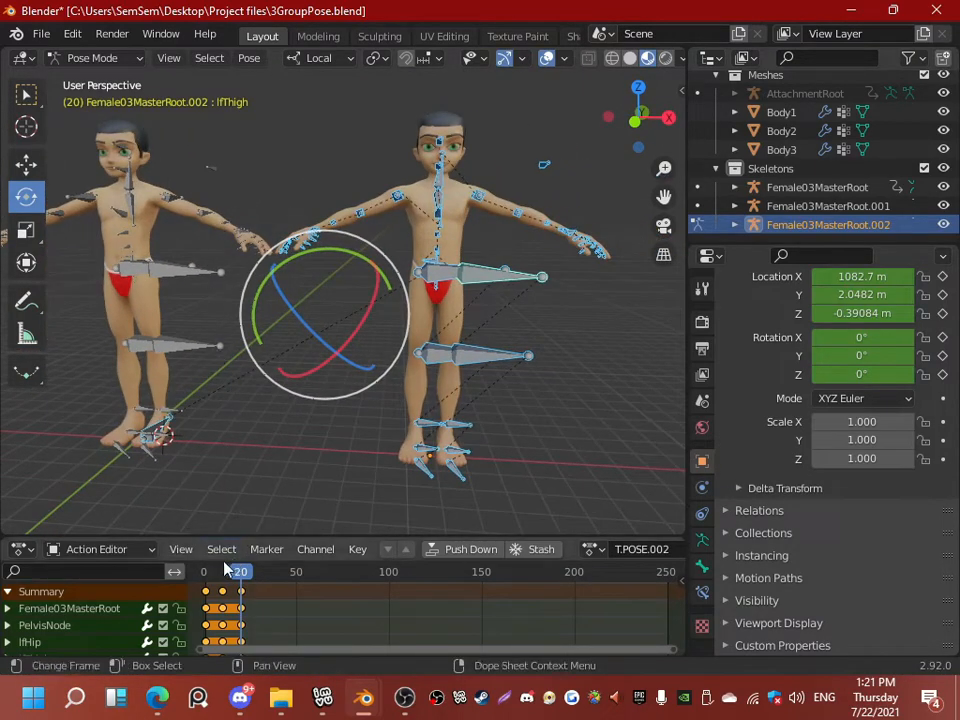
pyautogui.click(110, 549)
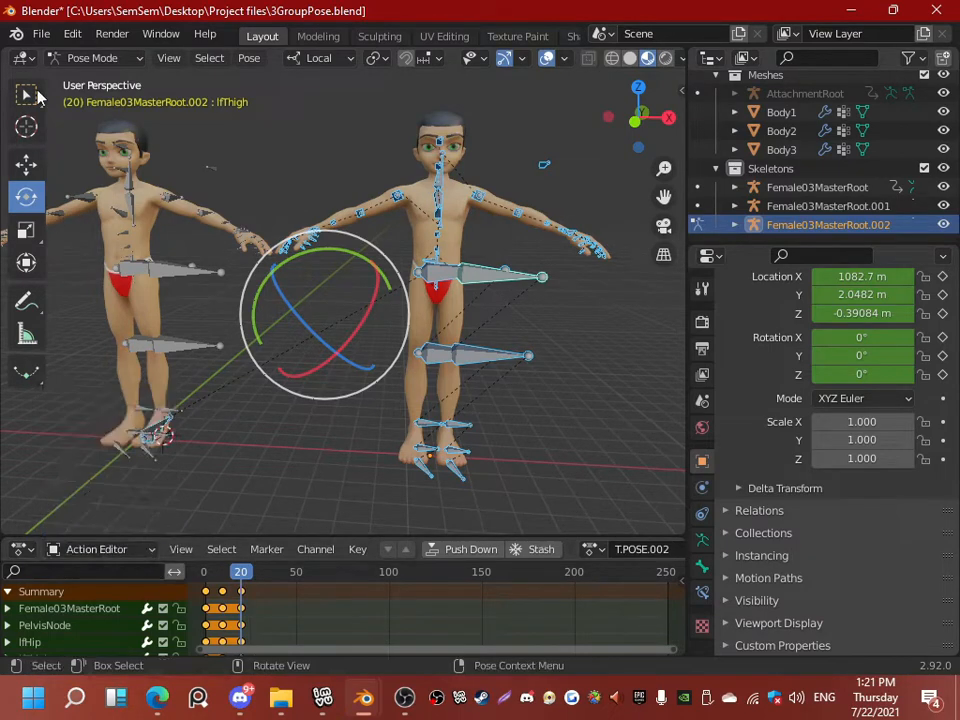
pyautogui.click(92, 57)
pyautogui.click(82, 77)
pyautogui.moveTo(214, 193)
pyautogui.mouseDown(button='middle')
pyautogui.moveTo(204, 199)
pyautogui.moveTo(244, 206)
pyautogui.moveTo(228, 204)
pyautogui.mouseUp(button='middle')
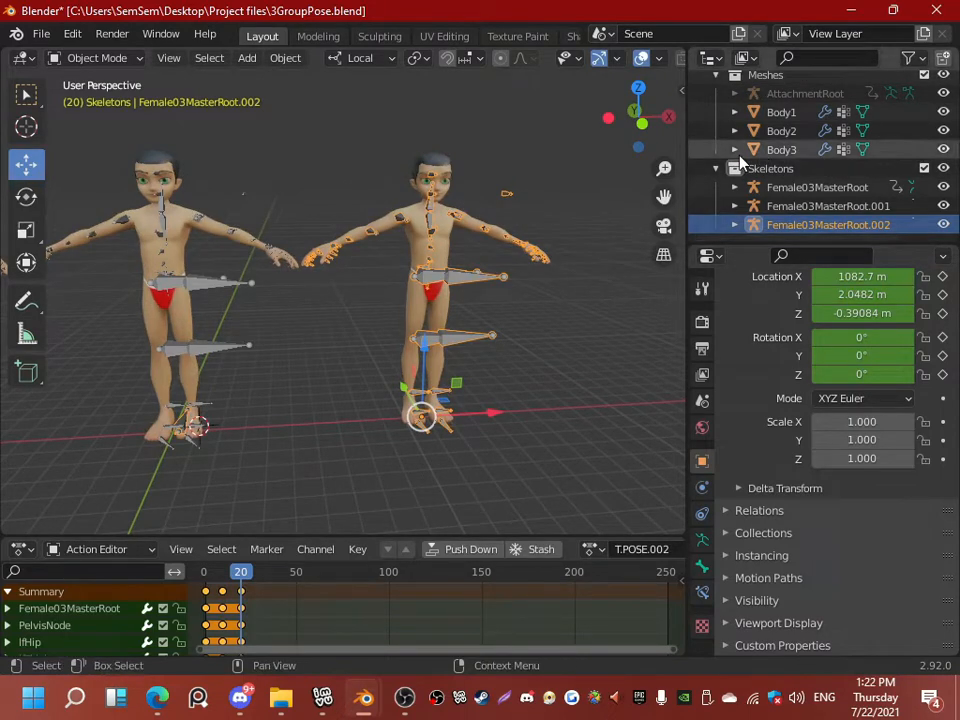
# Step: Select all three armatures together: Female03MasterRoot, Female03MasterRoot.001 and Female03MasterRoot.002
pyautogui.scroll(1, 735, 165)
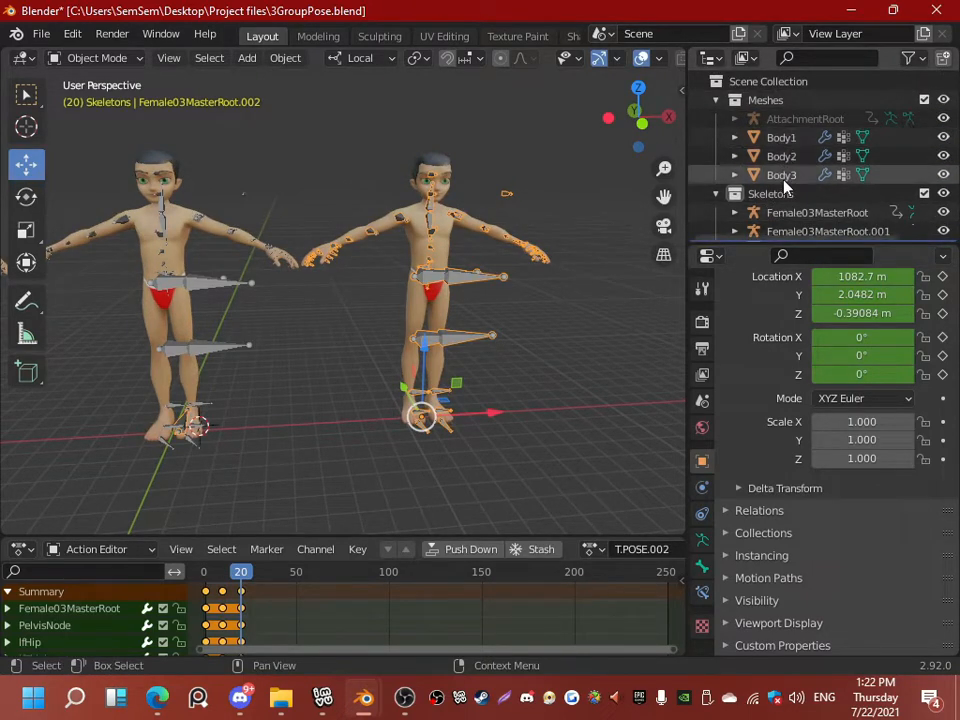
pyautogui.scroll(-1, 818, 195)
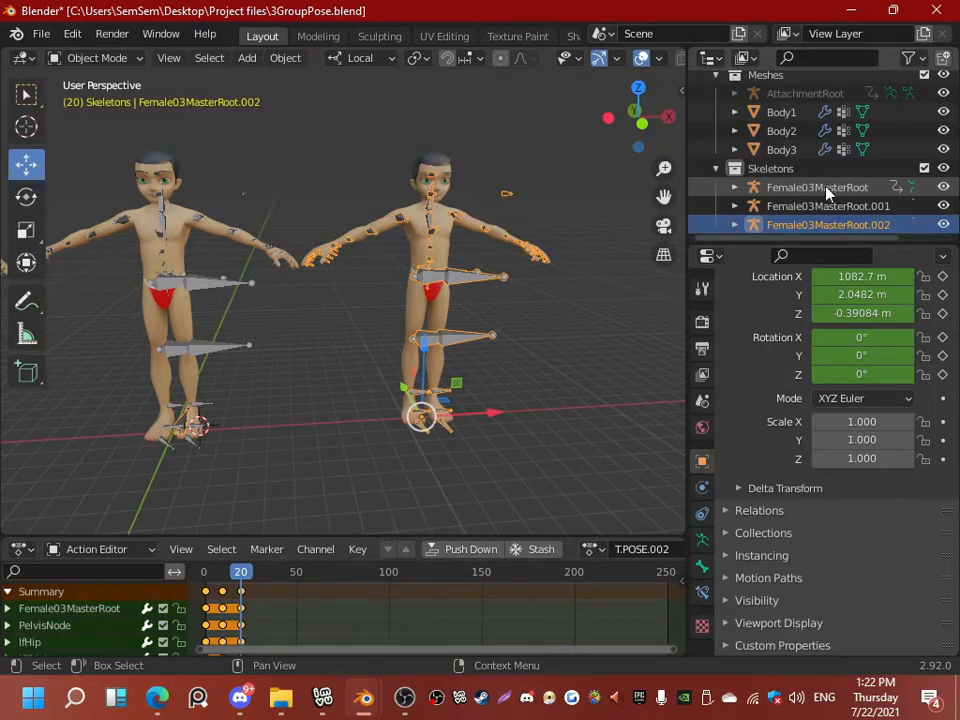
pyautogui.click(826, 190)
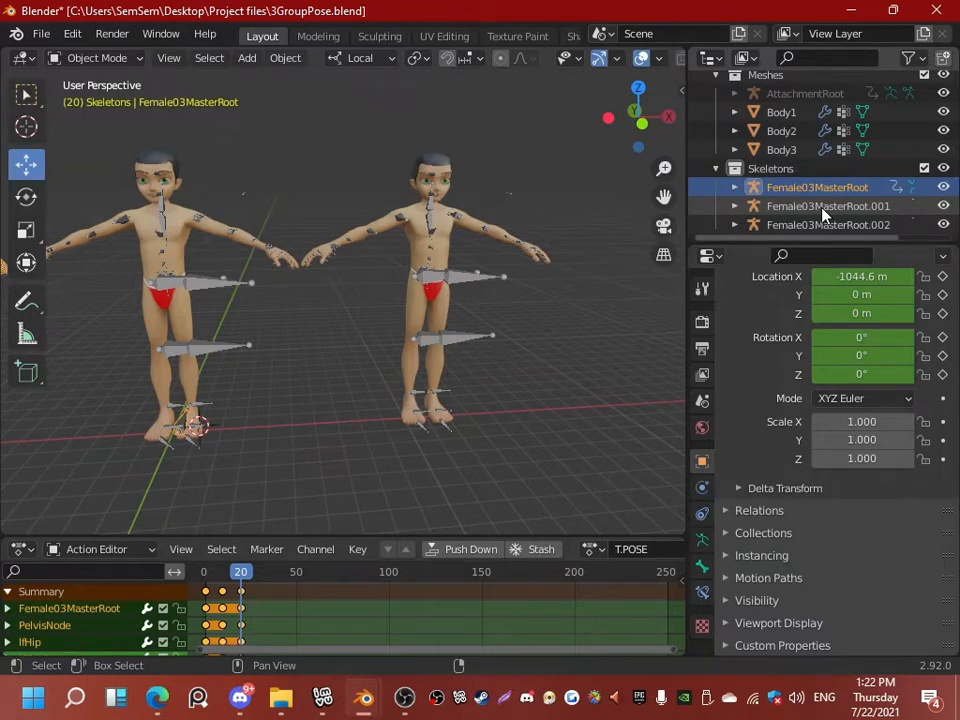
pyautogui.keyDown('shift'); pyautogui.click(824, 208); pyautogui.keyUp('shift')
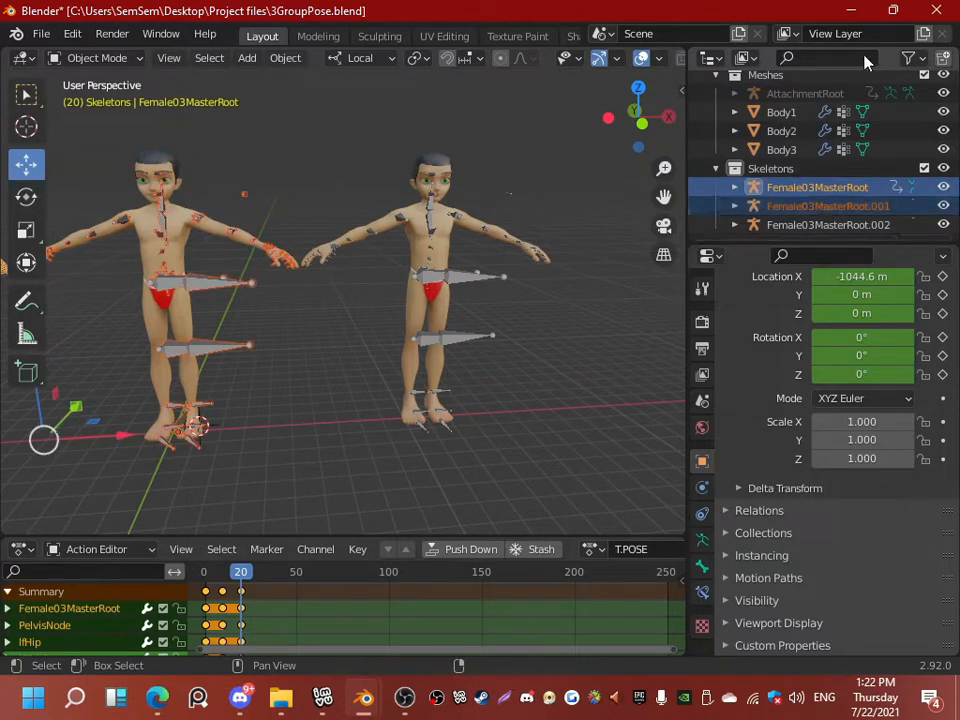
pyautogui.keyDown('shift'); pyautogui.click(824, 225); pyautogui.keyUp('shift')
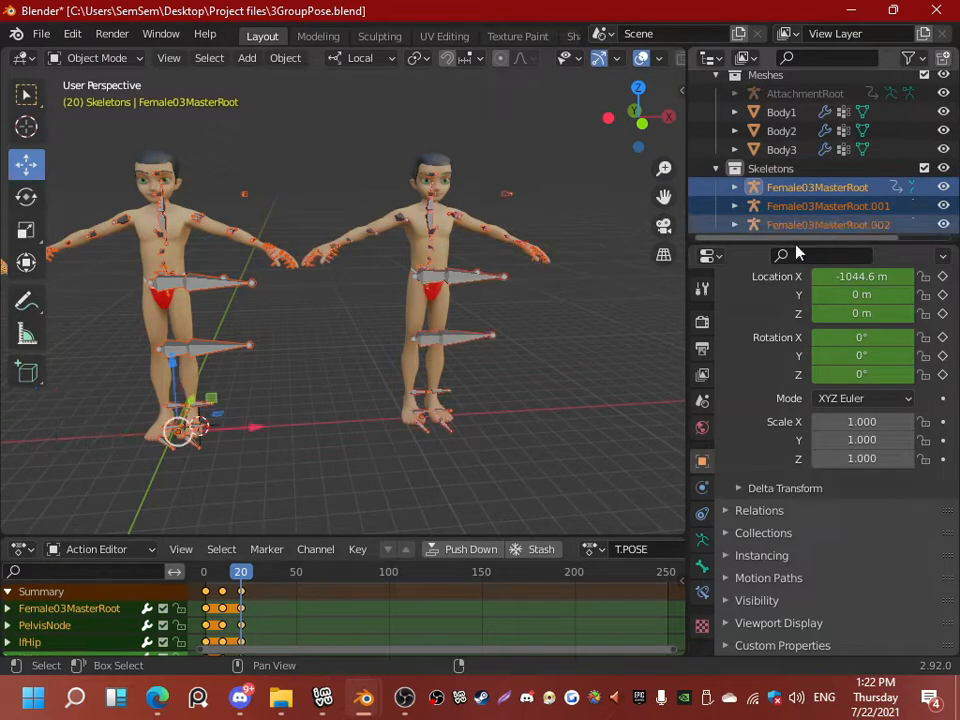
pyautogui.moveTo(520, 330); pyautogui.dragTo(138, 285, button='middle')
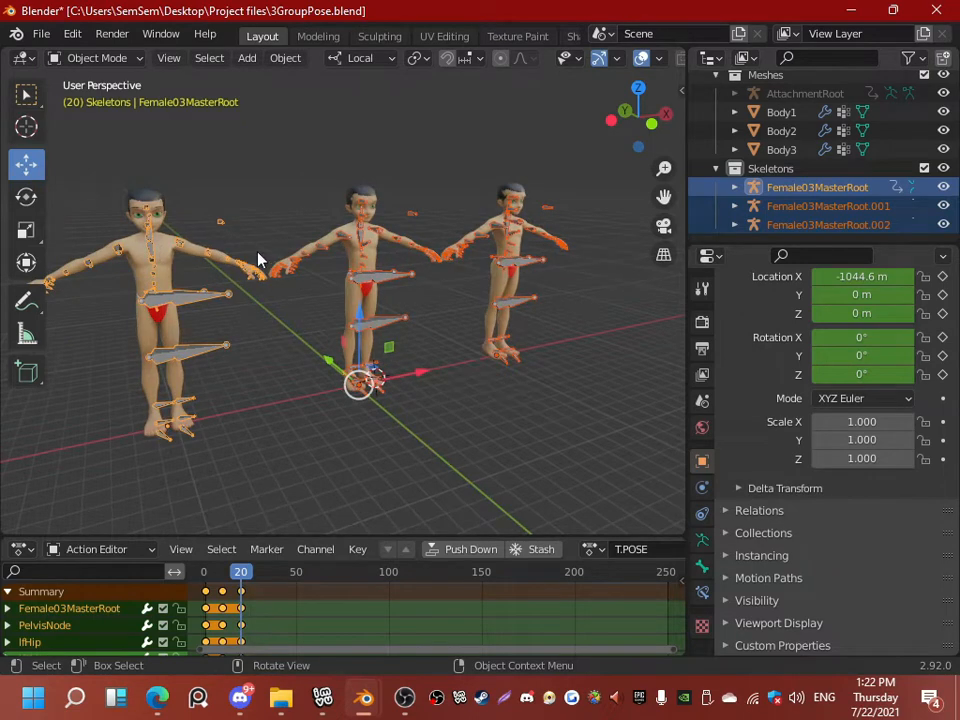
pyautogui.moveTo(258, 260); pyautogui.dragTo(444, 215, button='middle')
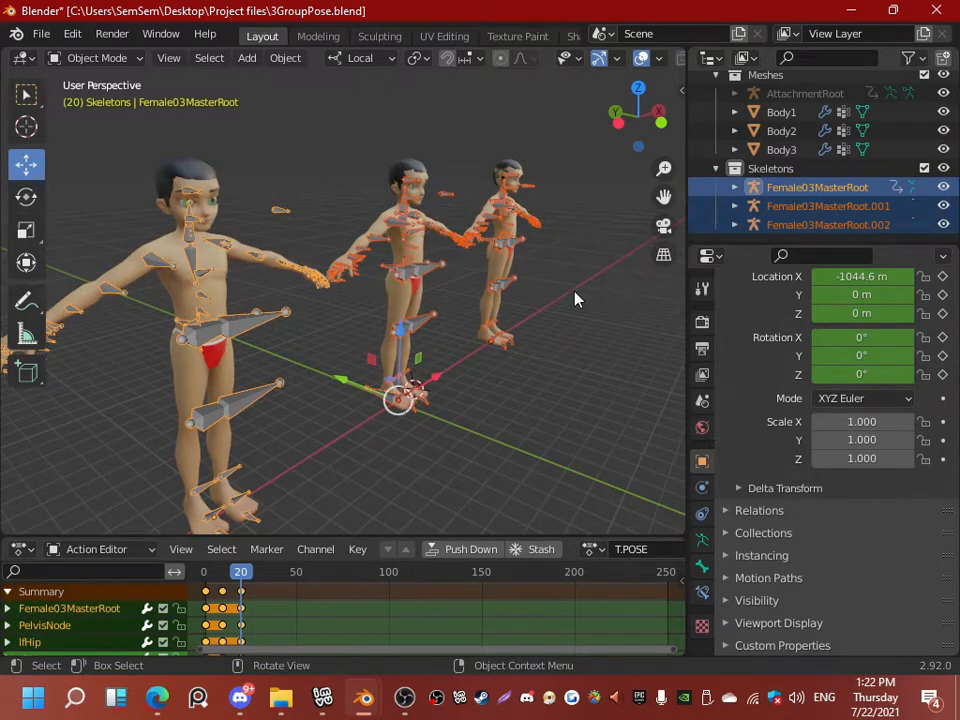
pyautogui.moveTo(575, 298); pyautogui.dragTo(448, 296, button='middle')
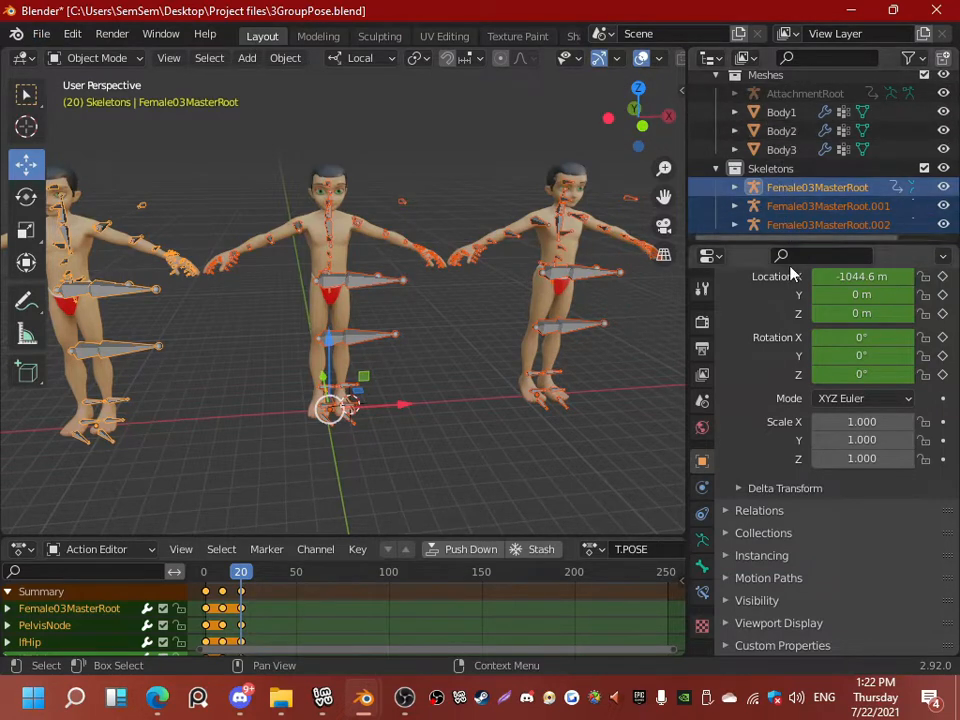
# Step: Start an FBX export and limit it to the selected objects
pyautogui.click(44, 39)
pyautogui.moveTo(80, 313)
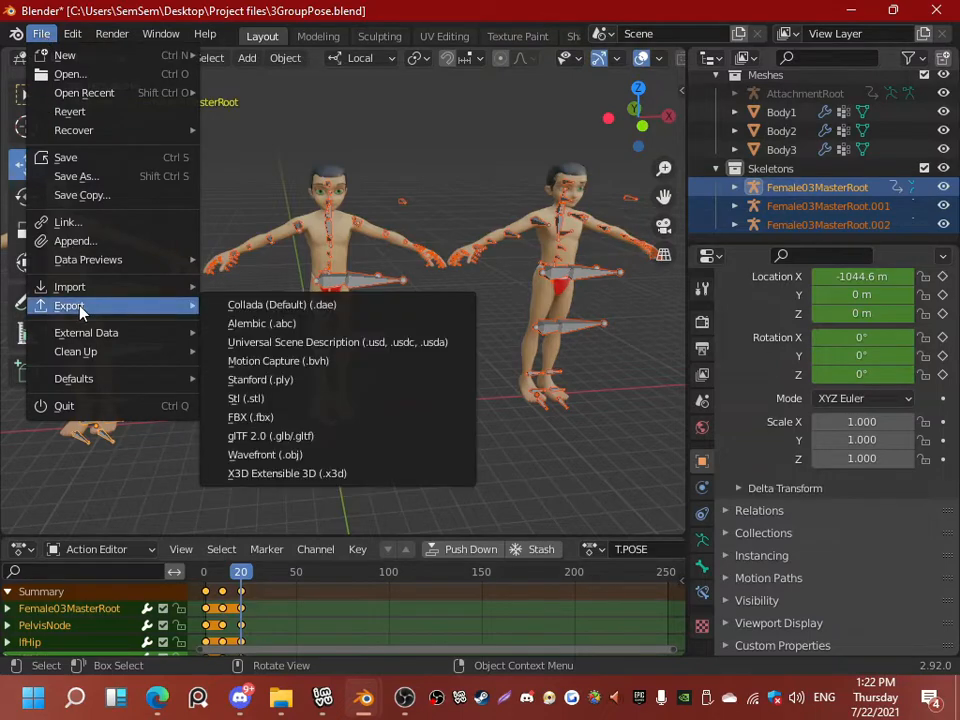
pyautogui.click(262, 418)
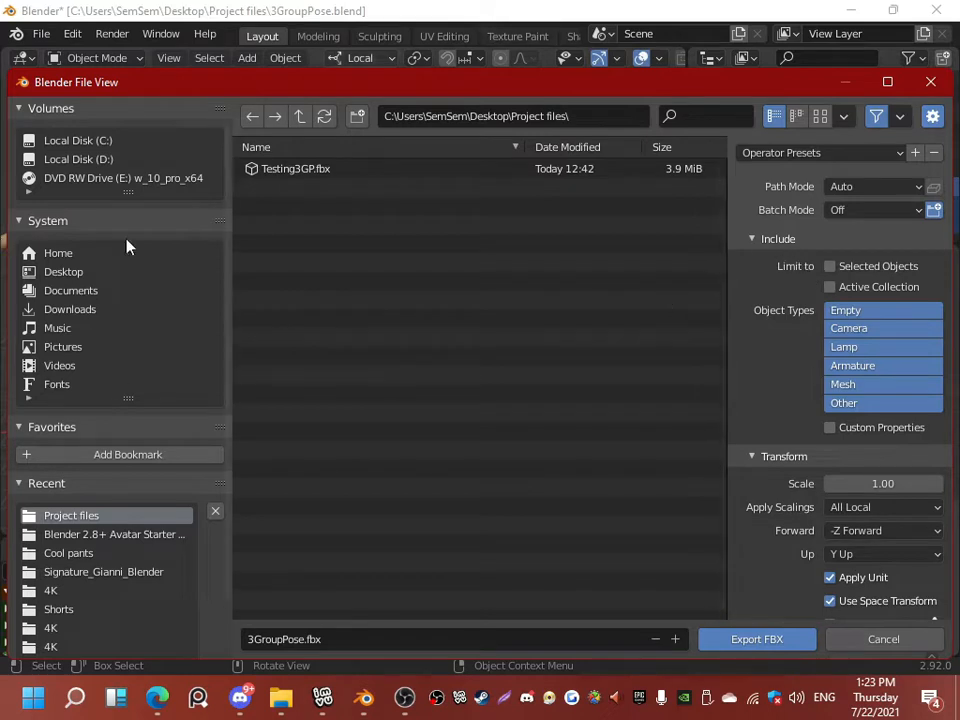
pyautogui.click(830, 267)
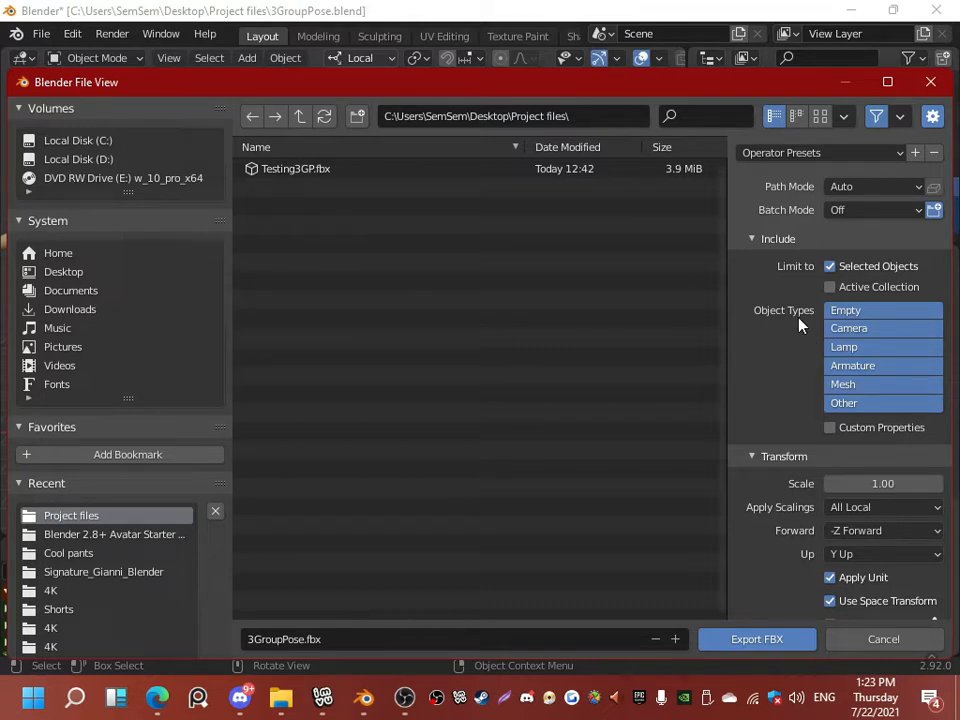
pyautogui.click(754, 240)
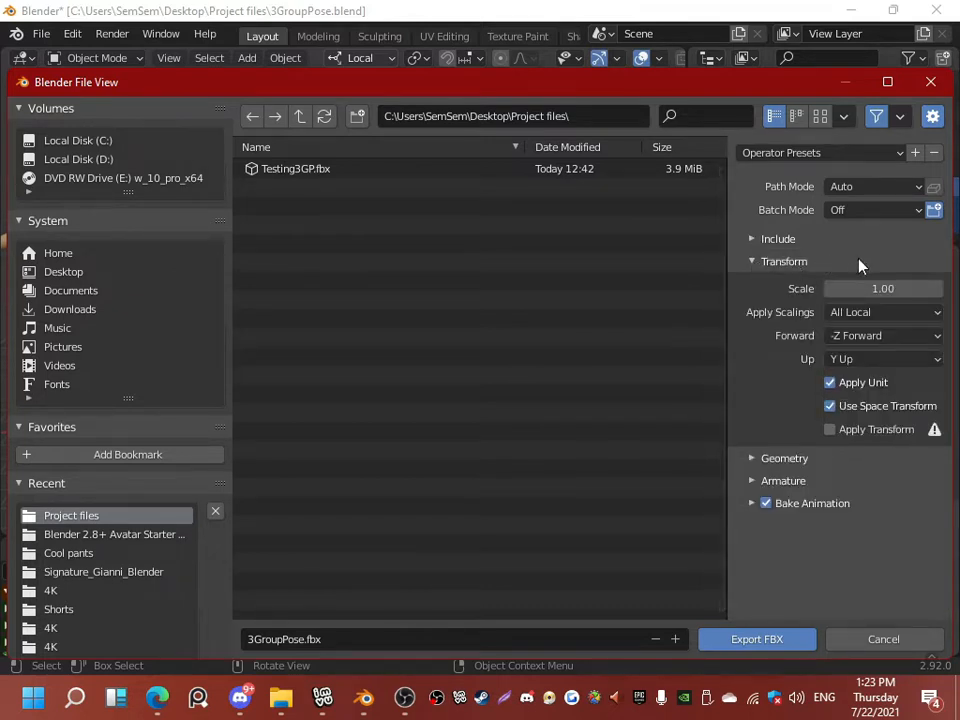
pyautogui.click(763, 263)
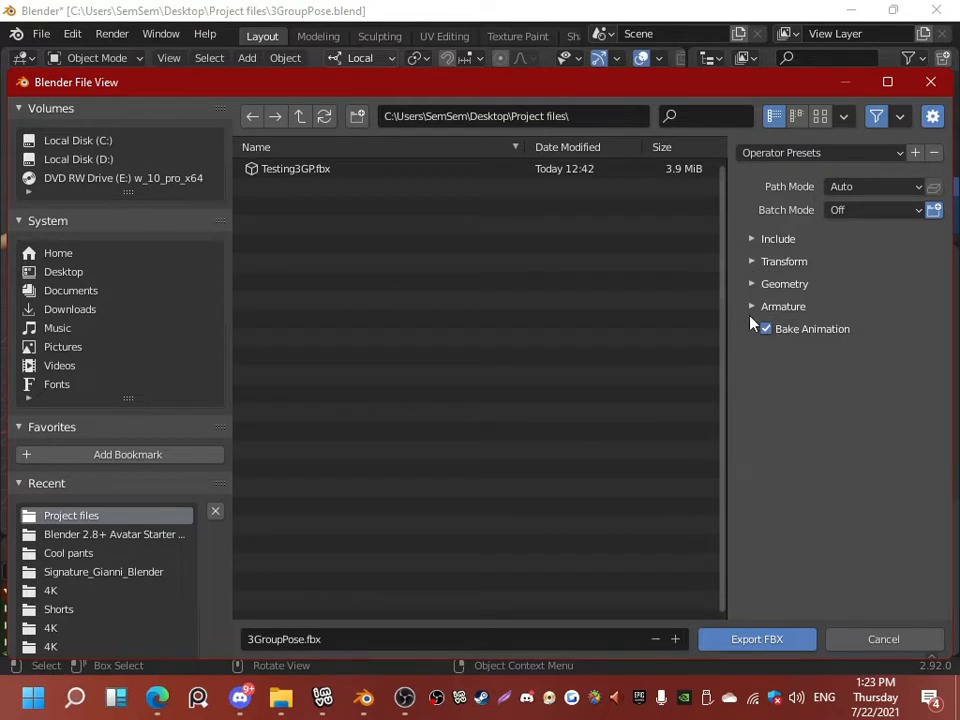
# Step: Disable Apply Modifiers and Add Leaf Bones in the FBX export options, and check the Bake Animation settings
pyautogui.click(753, 284)
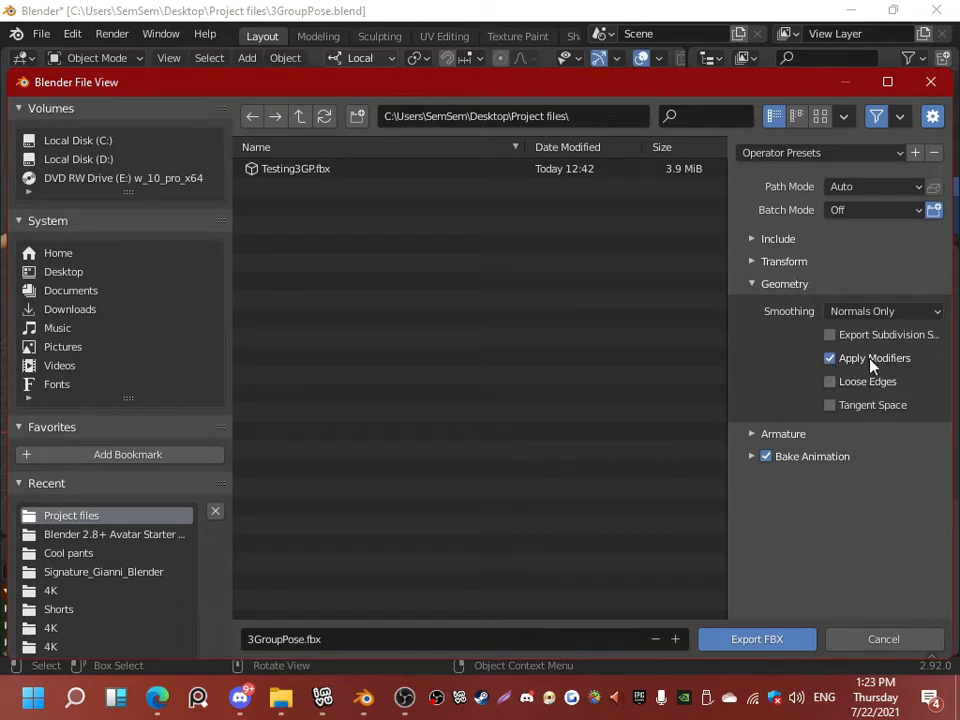
pyautogui.click(830, 358)
pyautogui.click(755, 435)
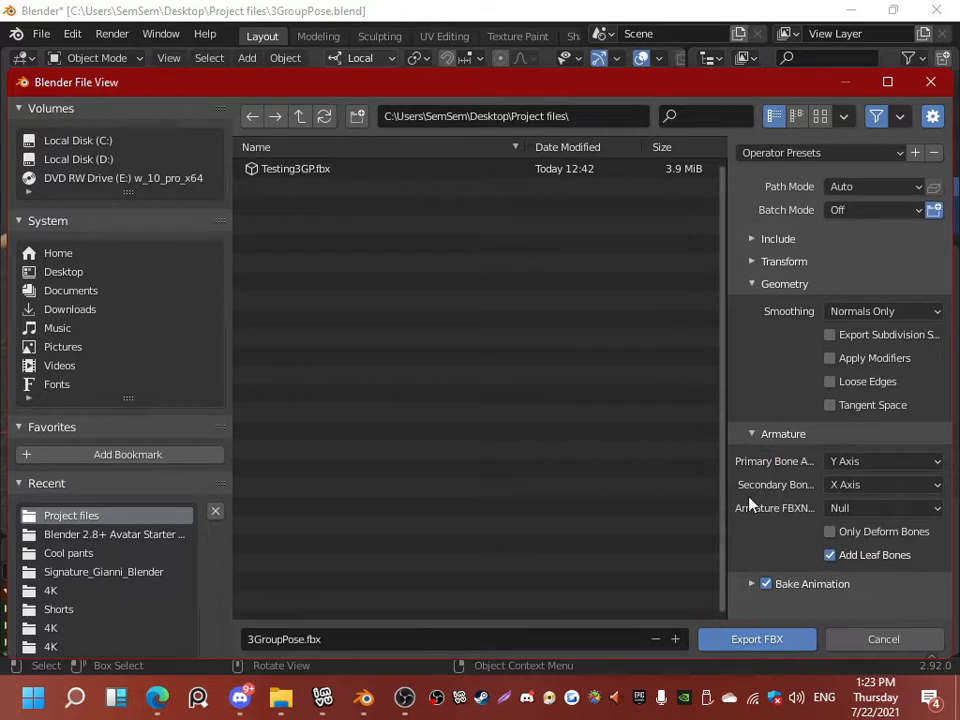
pyautogui.click(829, 556)
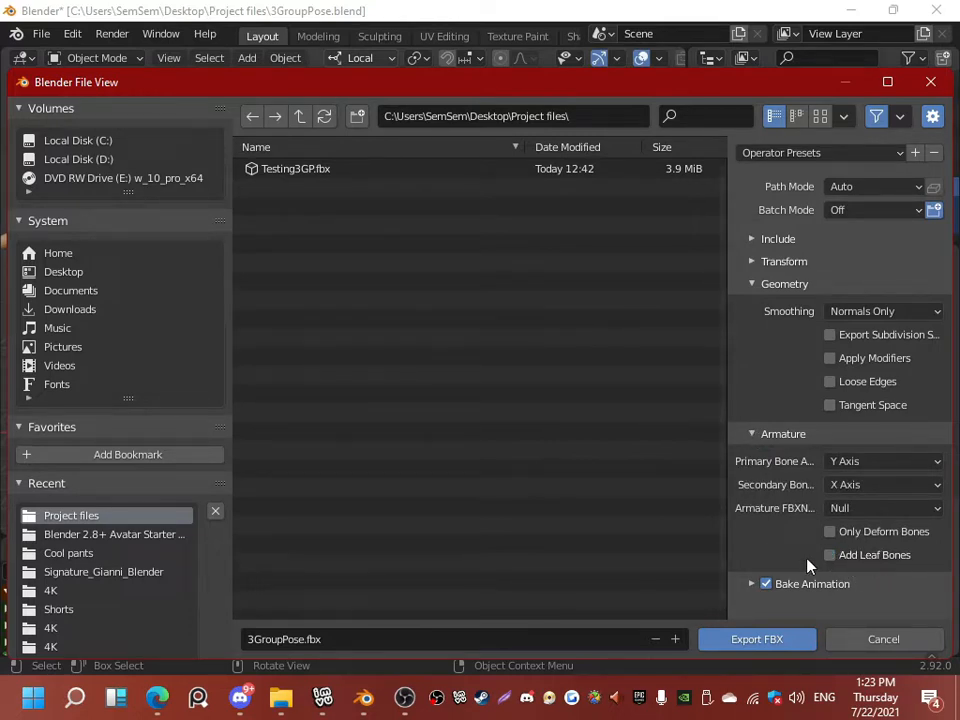
pyautogui.click(758, 434)
pyautogui.click(752, 456)
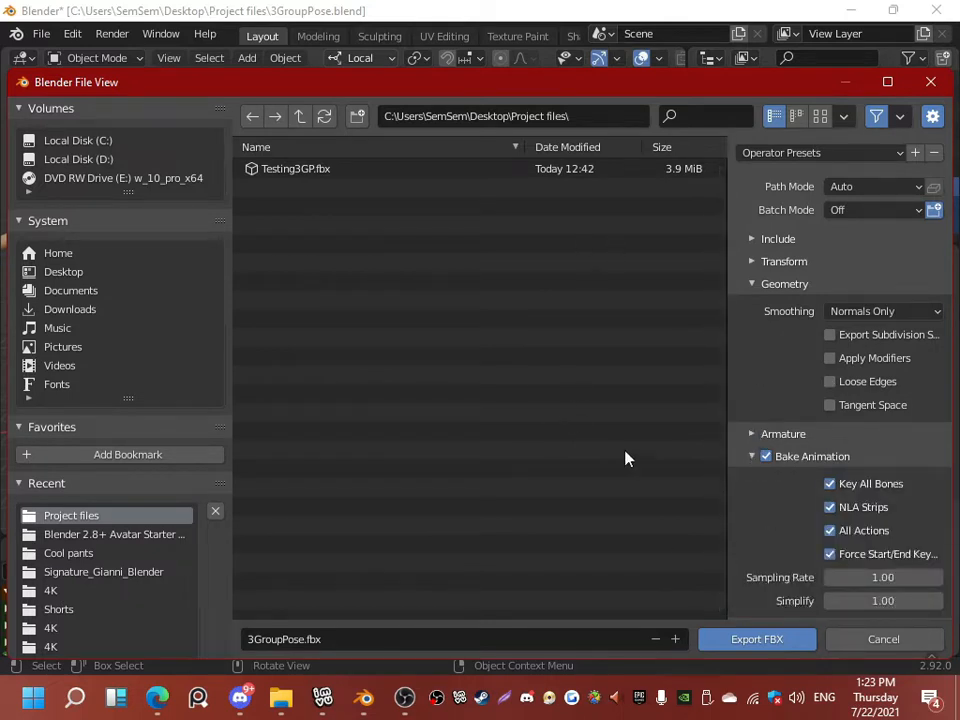
pyautogui.click(752, 456)
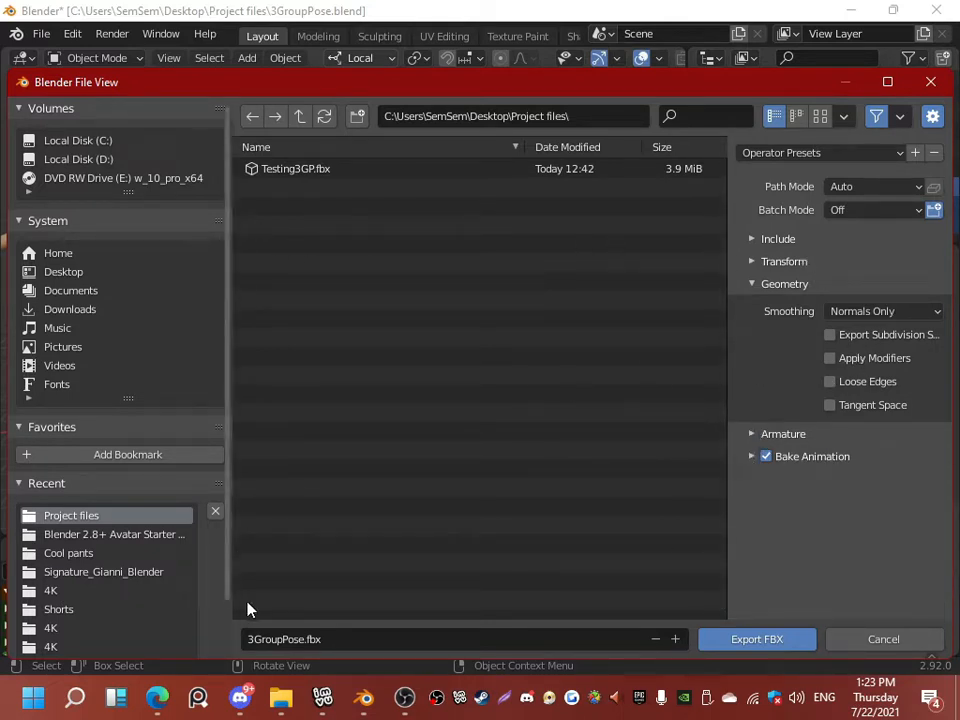
# Step: Name the export file ALTYoutube3posesGP.fbx and export it to the Project files folder
pyautogui.click(284, 639)
pyautogui.moveTo(304, 639); pyautogui.dragTo(216, 643)
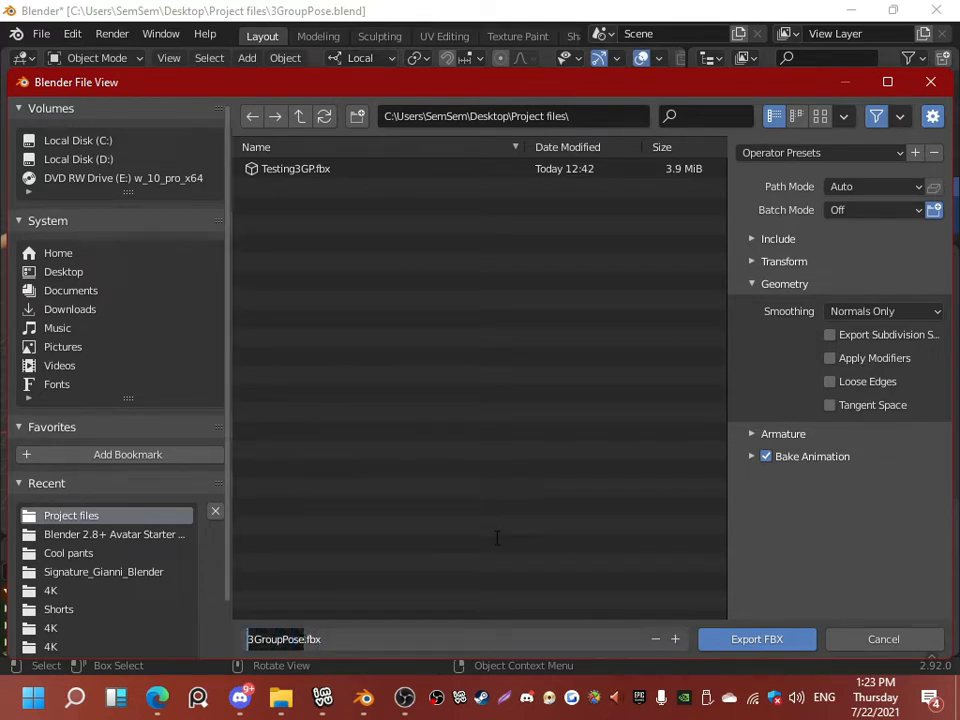
pyautogui.write('A')
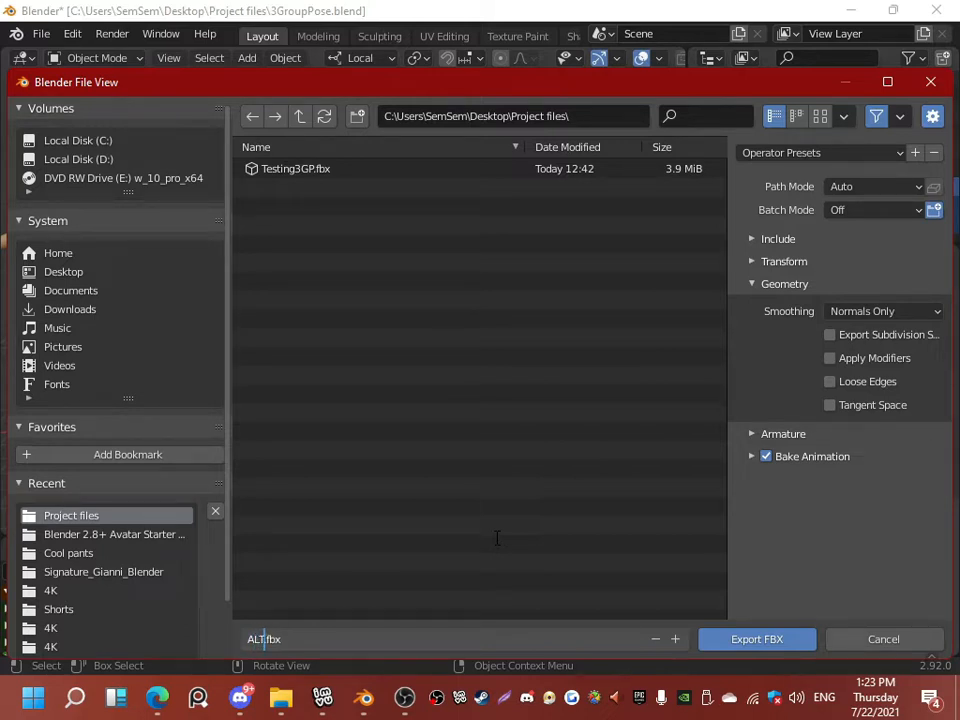
pyautogui.write('LTYoutube')
pyautogui.press('BackSpace')
pyautogui.press('BackSpace')
pyautogui.press('BackSpace')
pyautogui.press('BackSpace')
pyautogui.write('tube3posesGP')
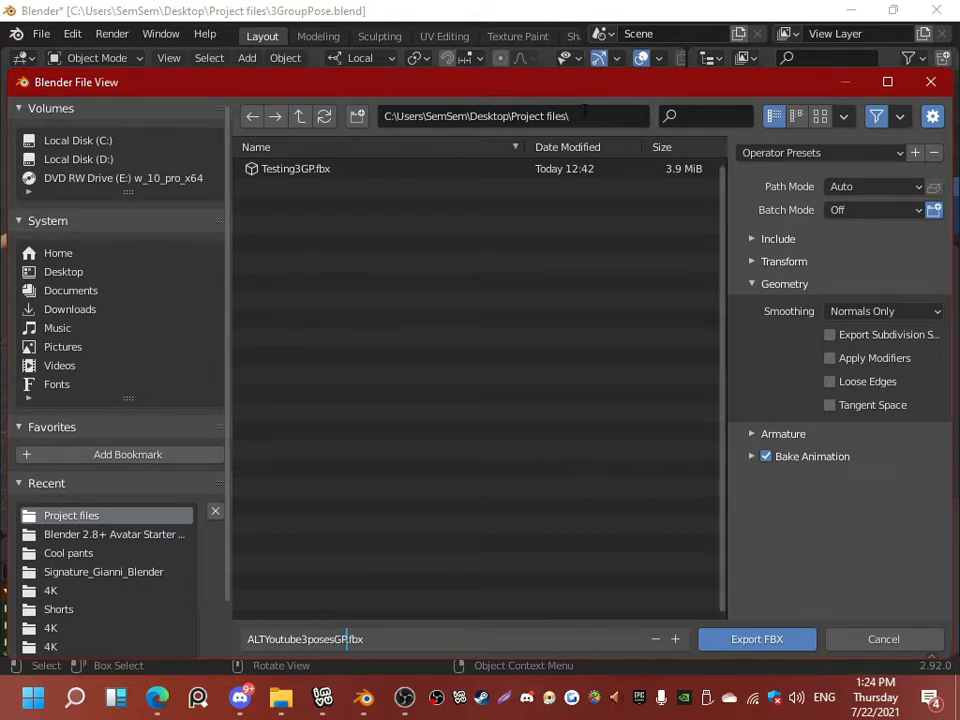
pyautogui.click(764, 645)
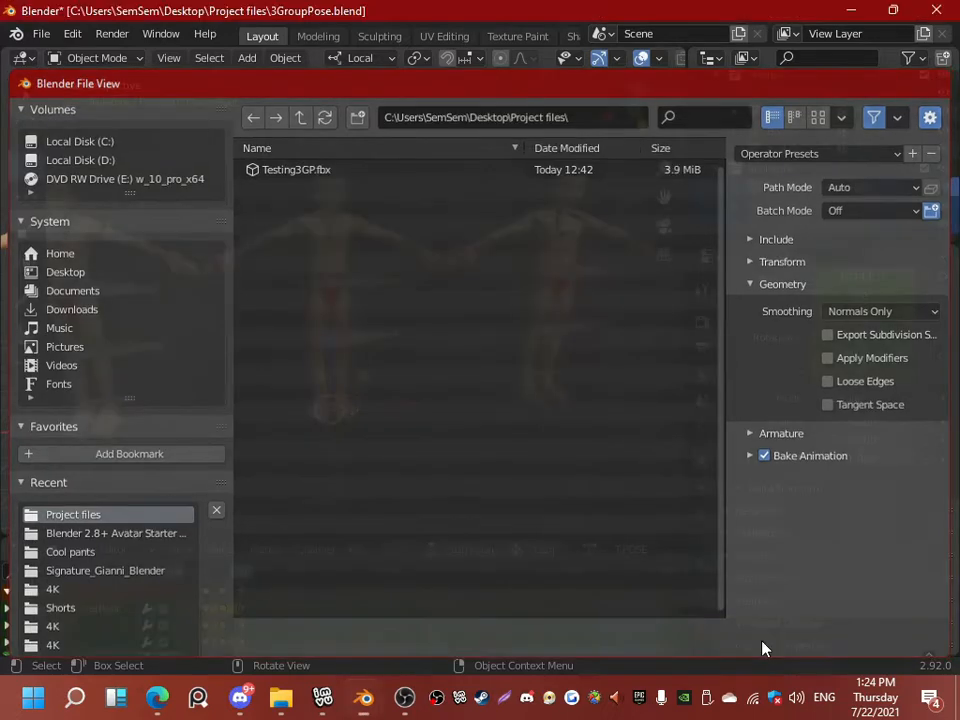
# Step: Switch to the Project files folder in File Explorer and refresh it to check the exported FBX file
pyautogui.moveTo(281, 697)
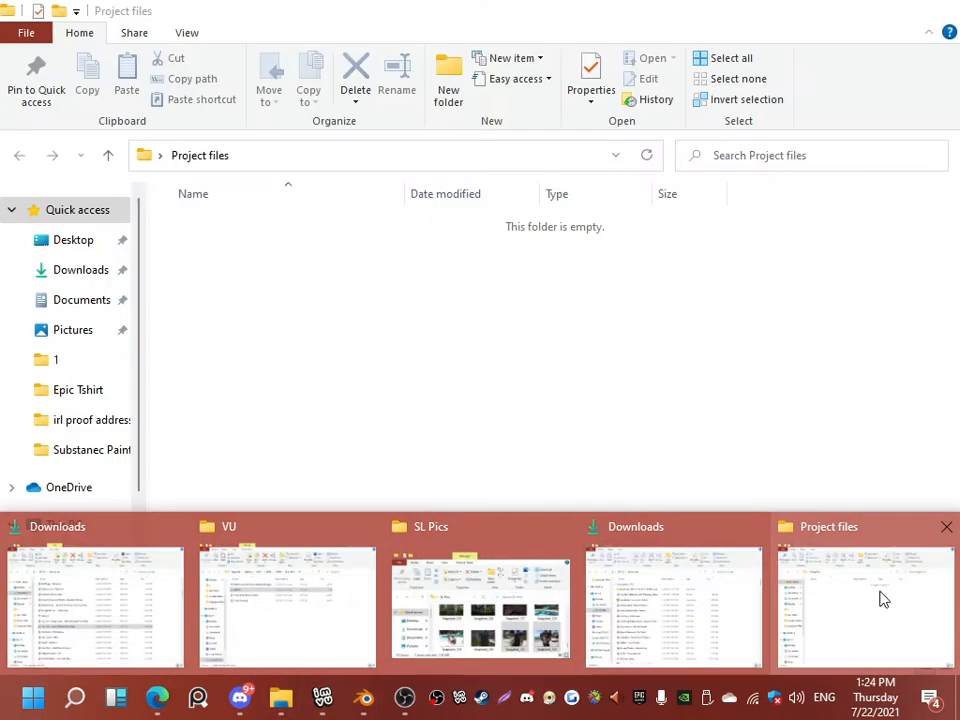
pyautogui.click(872, 600)
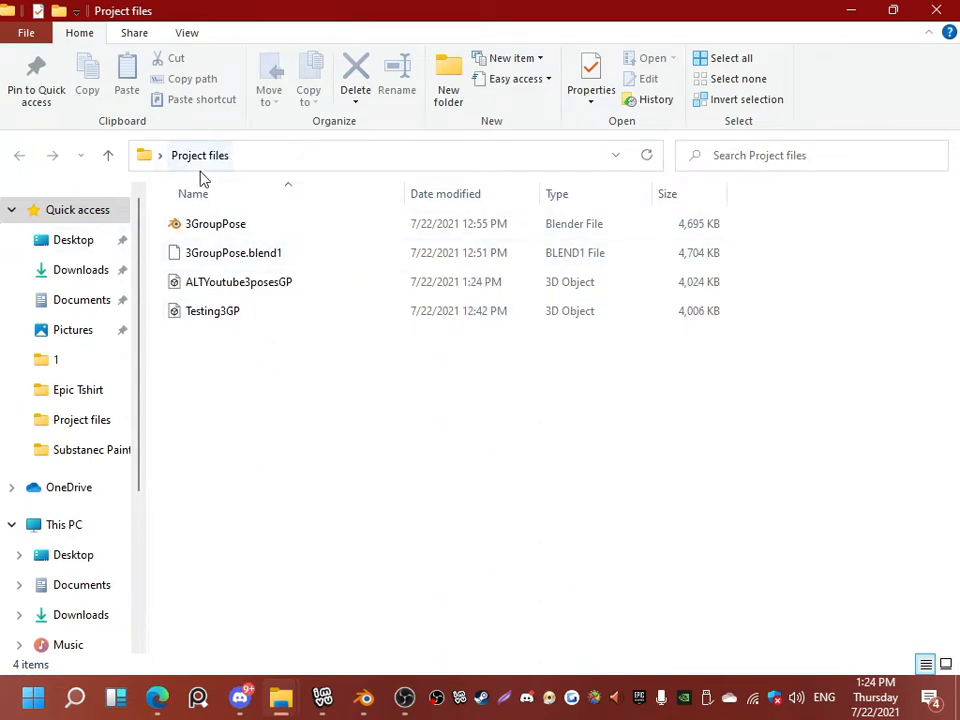
pyautogui.rightClick(285, 385)
pyautogui.click(306, 443)
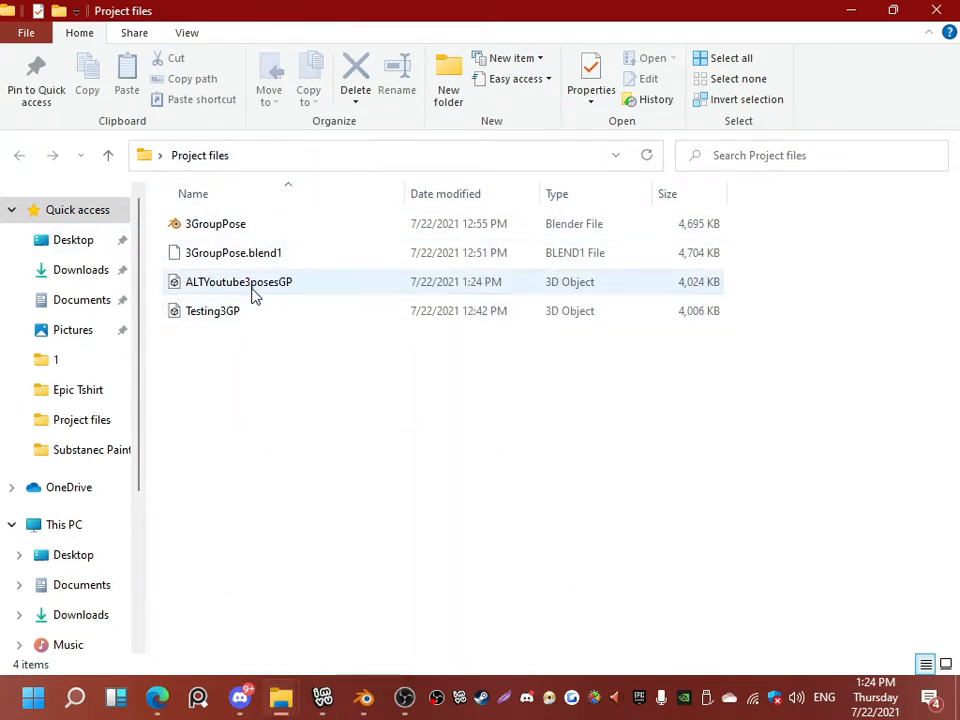
# Step: Select the exported ALTYoutube3posesGP file and show the full path of the Project files folder
pyautogui.click(254, 289)
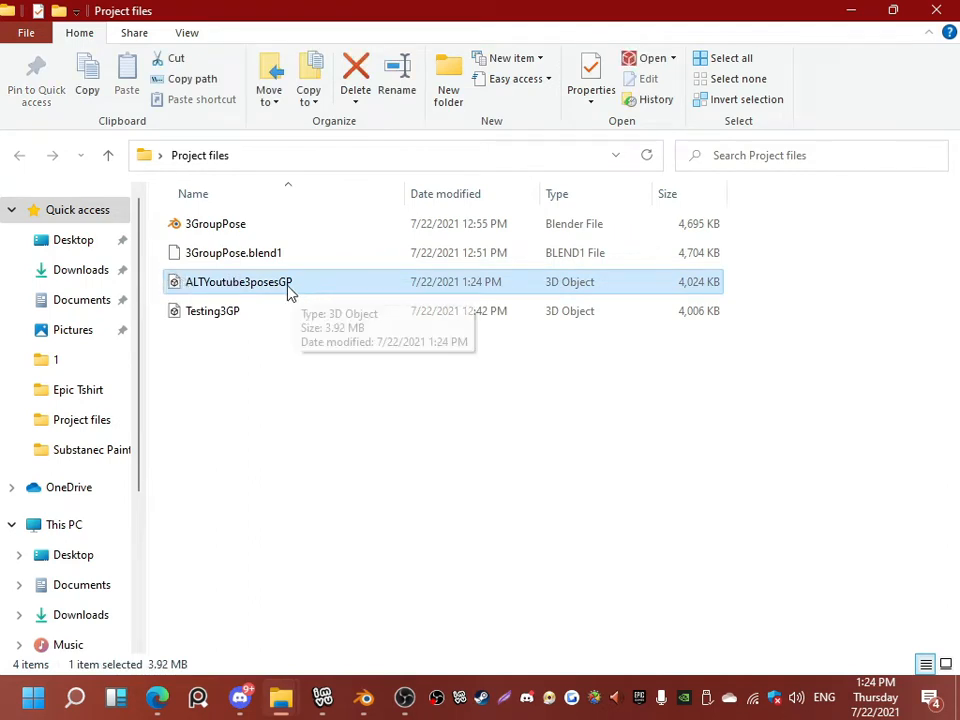
pyautogui.click(279, 156)
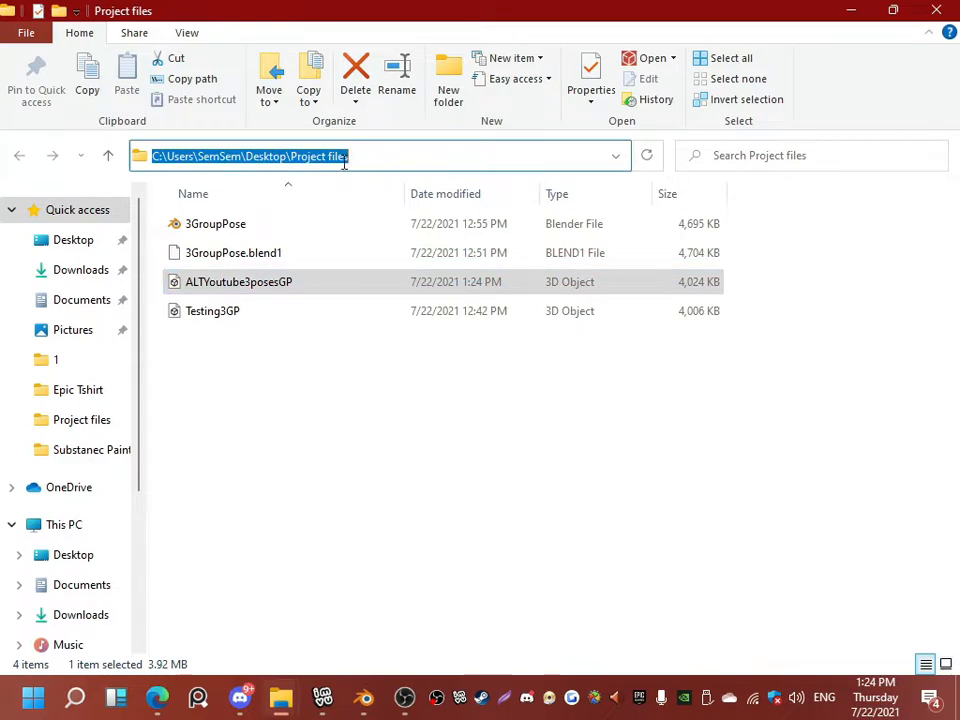
pyautogui.click(414, 450)
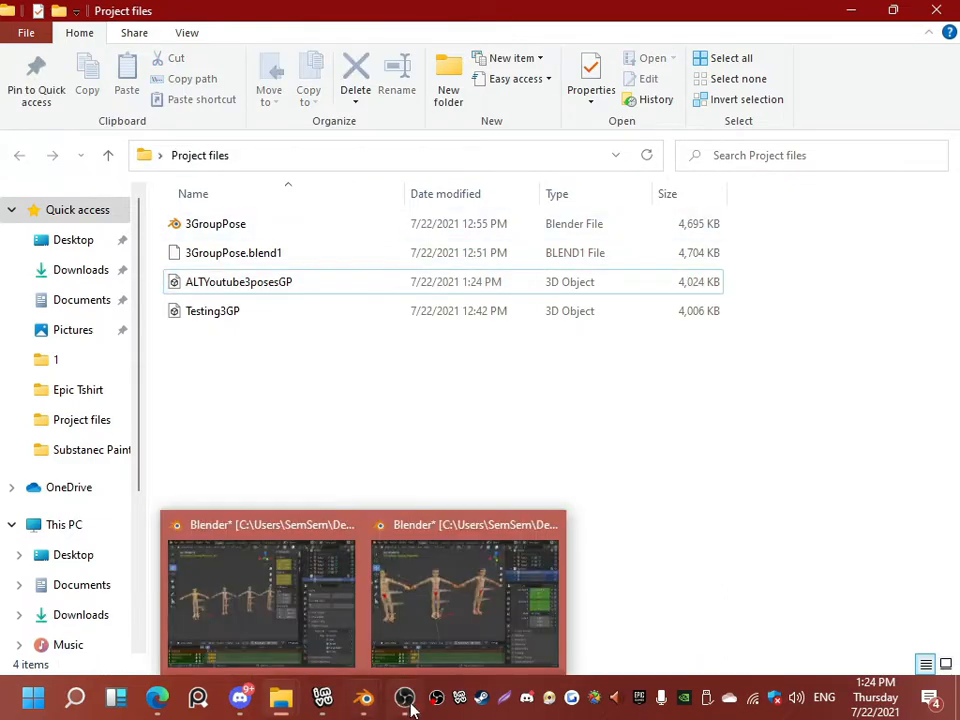
# Step: Switch to the Edge browser and view the IMVU product pages for R. Empty 3 Group Pose and R. Empty 5 Group Pose
pyautogui.click(365, 705)
pyautogui.click(322, 700)
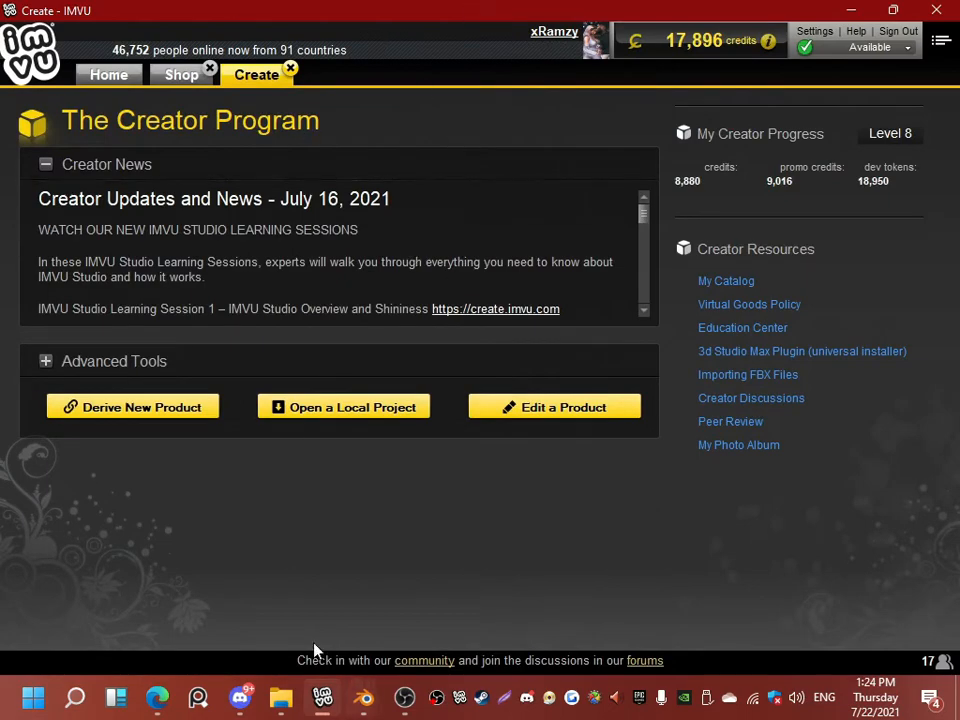
pyautogui.click(157, 697)
pyautogui.scroll(7, 712, 195)
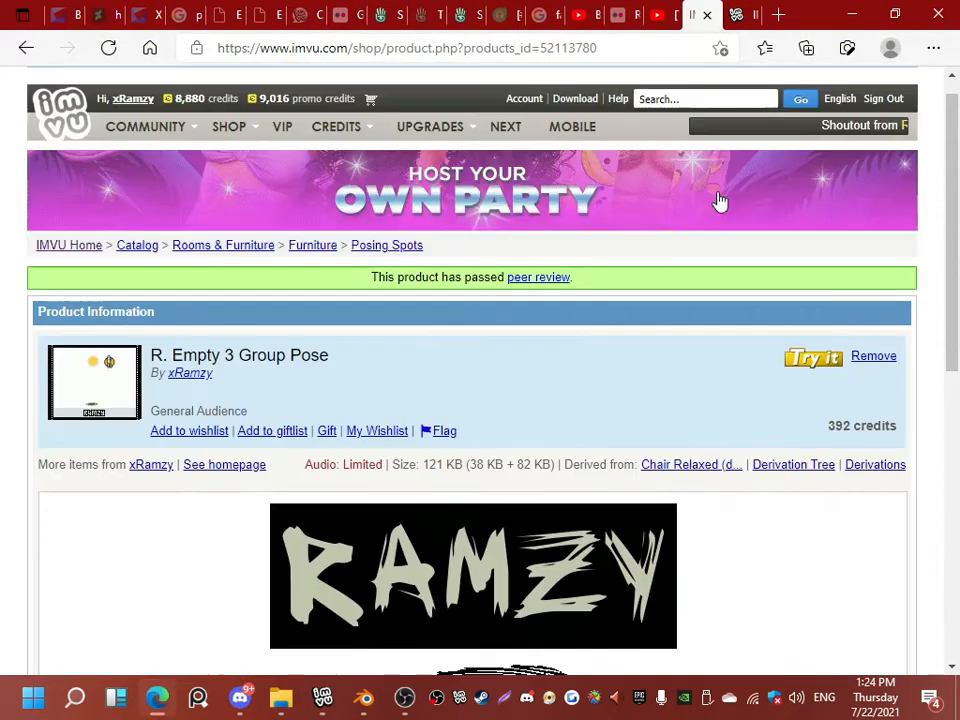
pyautogui.scroll(-1, 715, 365)
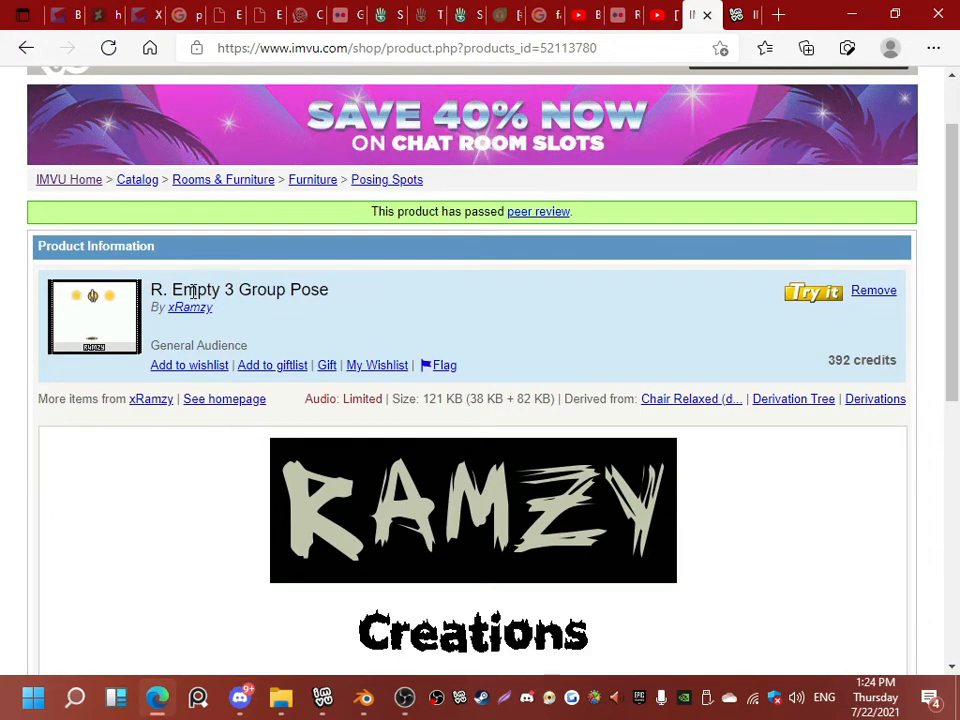
pyautogui.click(735, 14)
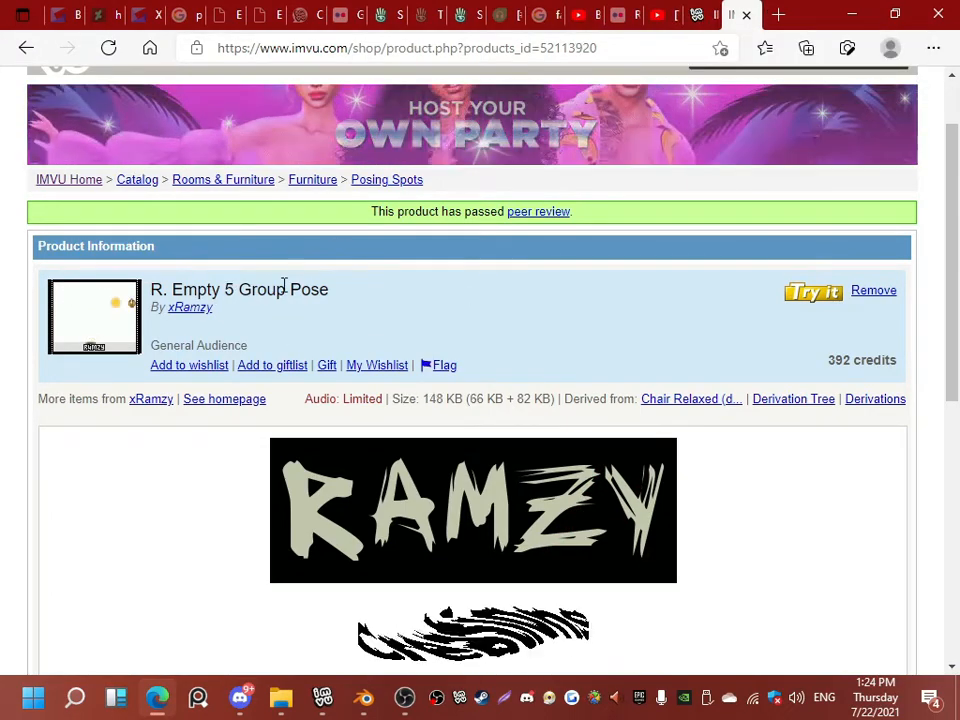
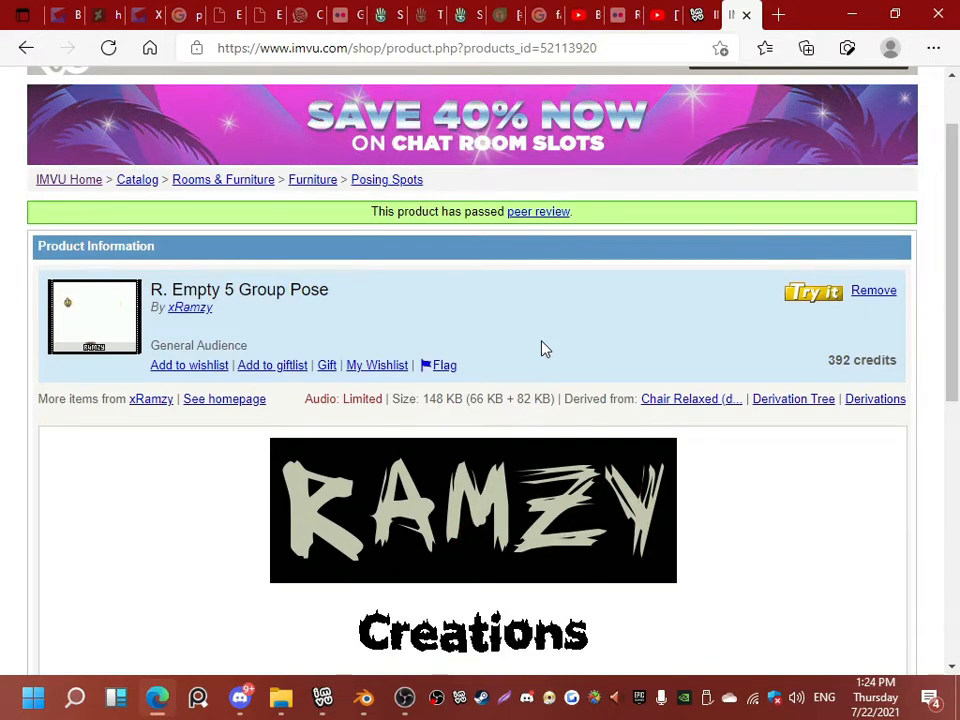
# Step: Derive a new product from the R. Empty 3 Group Pose page and open it in the IMVU editor
pyautogui.click(683, 14)
pyautogui.scroll(-3, 300, 358)
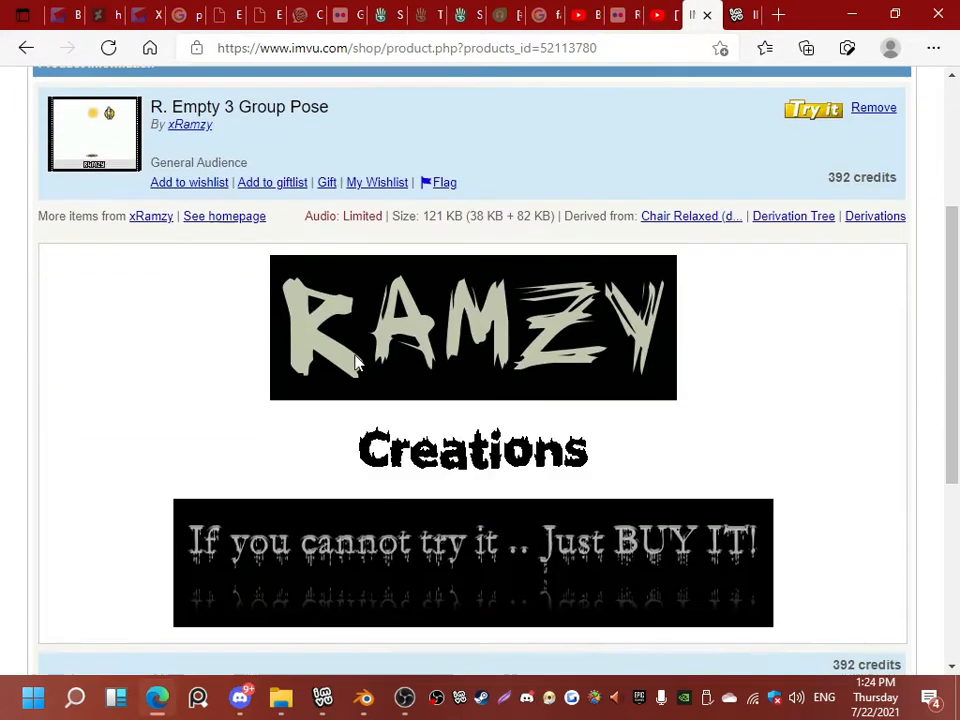
pyautogui.scroll(-2, 356, 358)
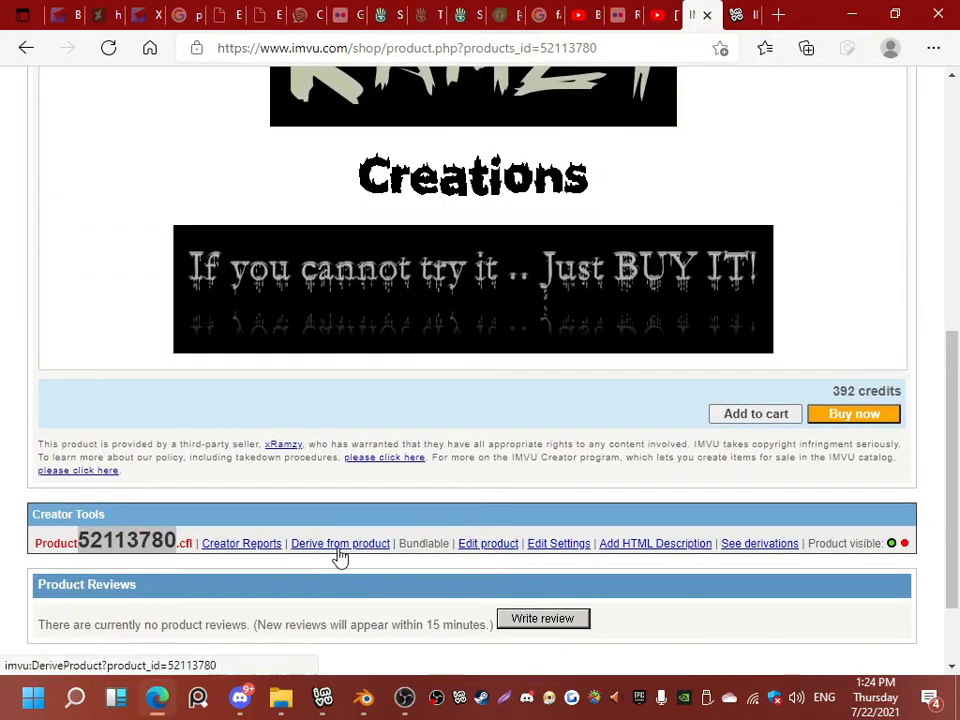
pyautogui.click(339, 546)
pyautogui.click(601, 186)
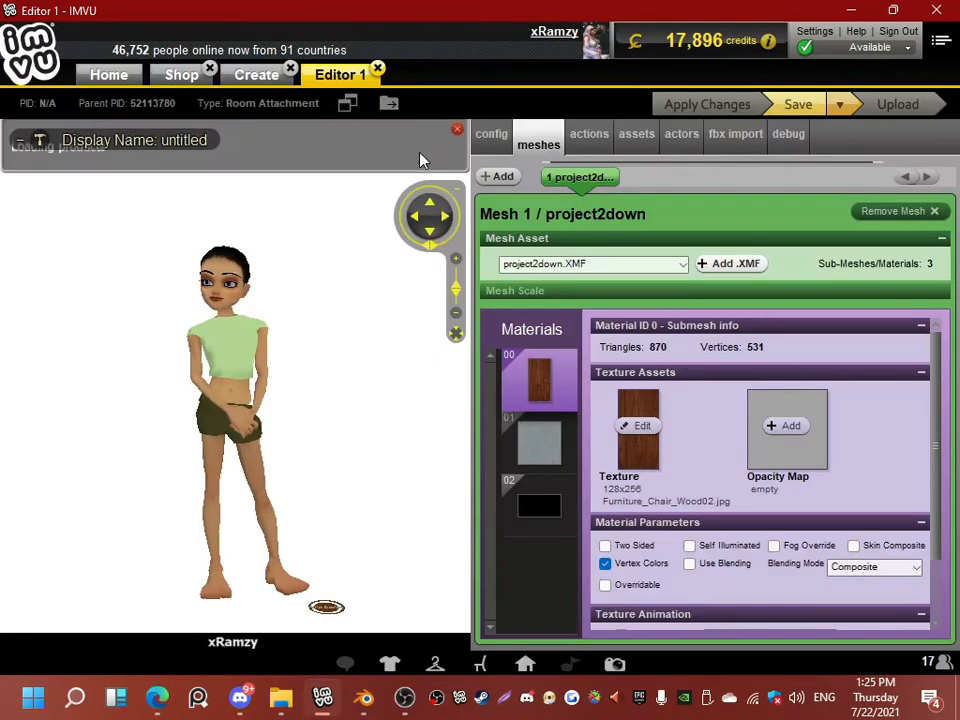
# Step: Examine the derived product's floor marker mesh and its materials, its stance actions and its skeleton configuration
pyautogui.scroll(5, 355, 392)
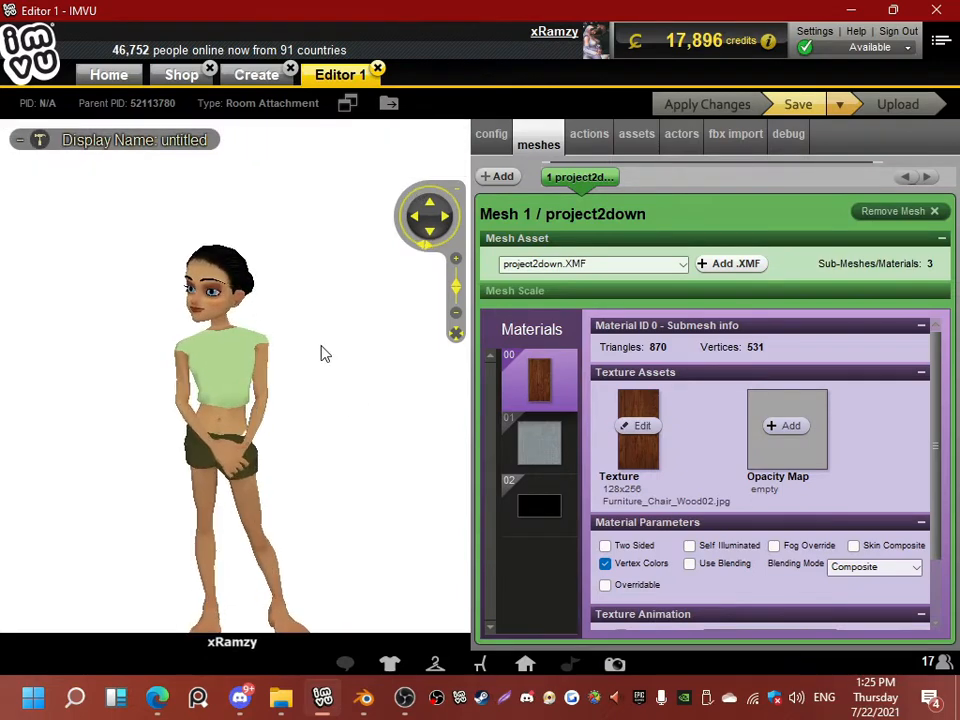
pyautogui.scroll(5, 308, 350)
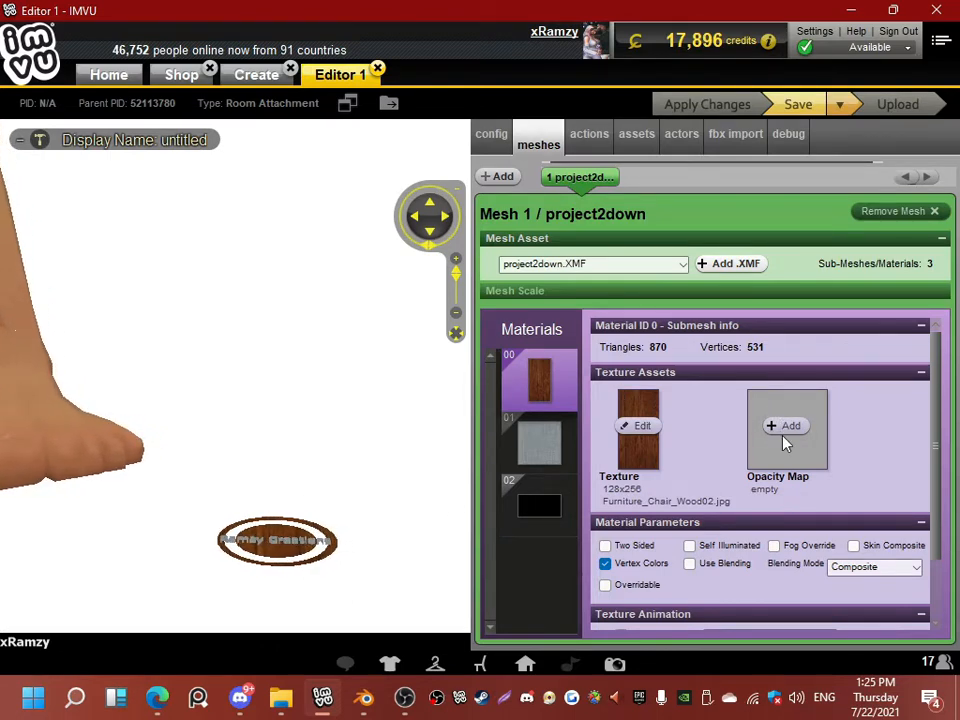
pyautogui.click(545, 435)
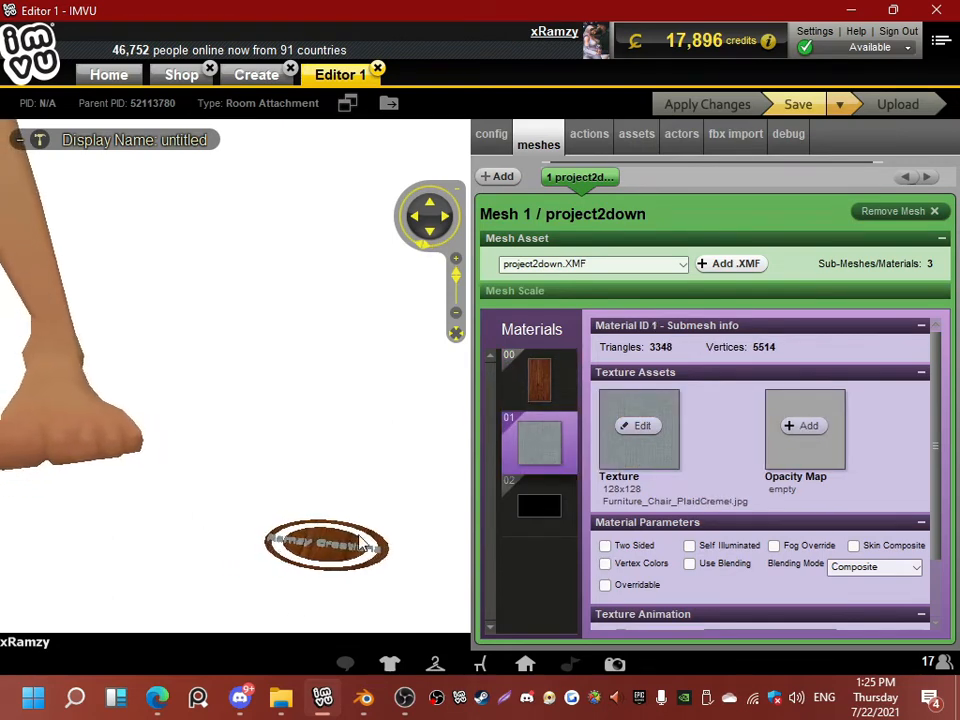
pyautogui.scroll(-5, 262, 510)
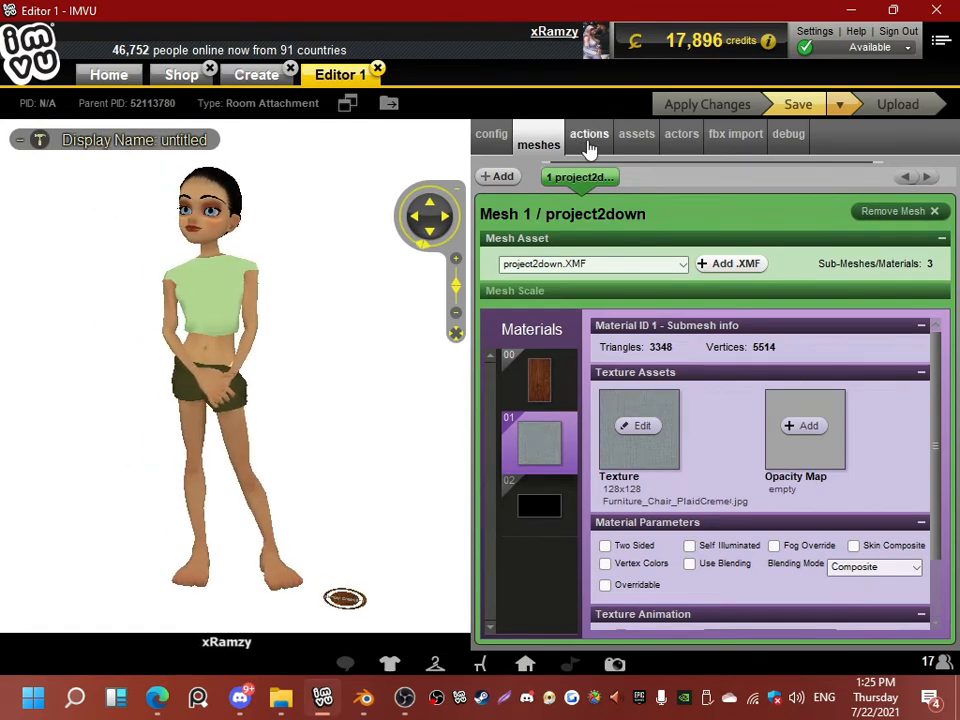
pyautogui.click(587, 143)
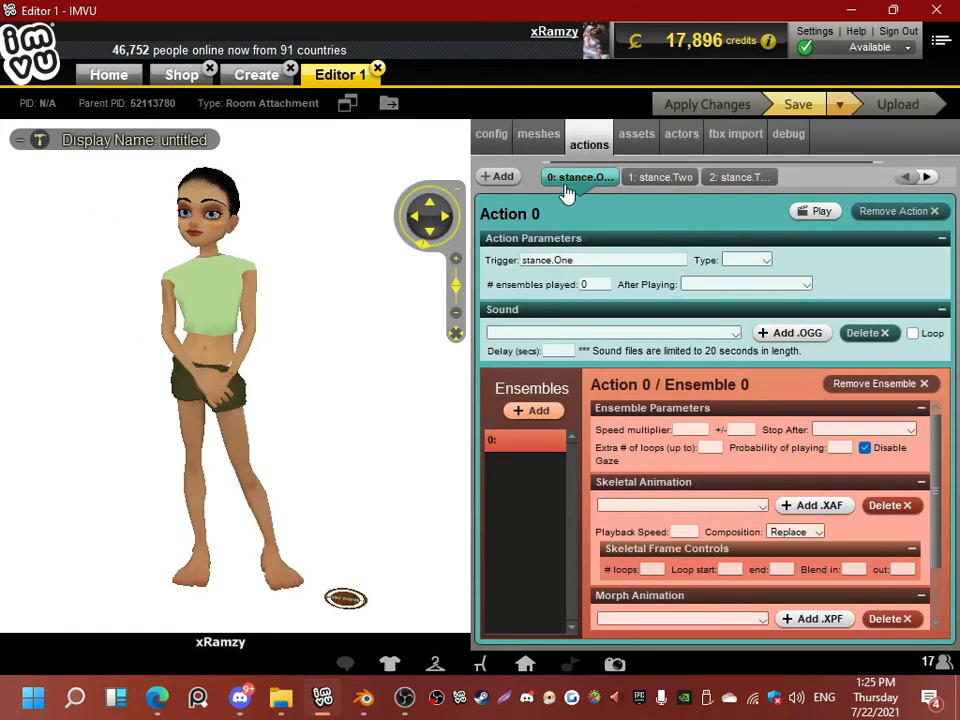
pyautogui.click(494, 140)
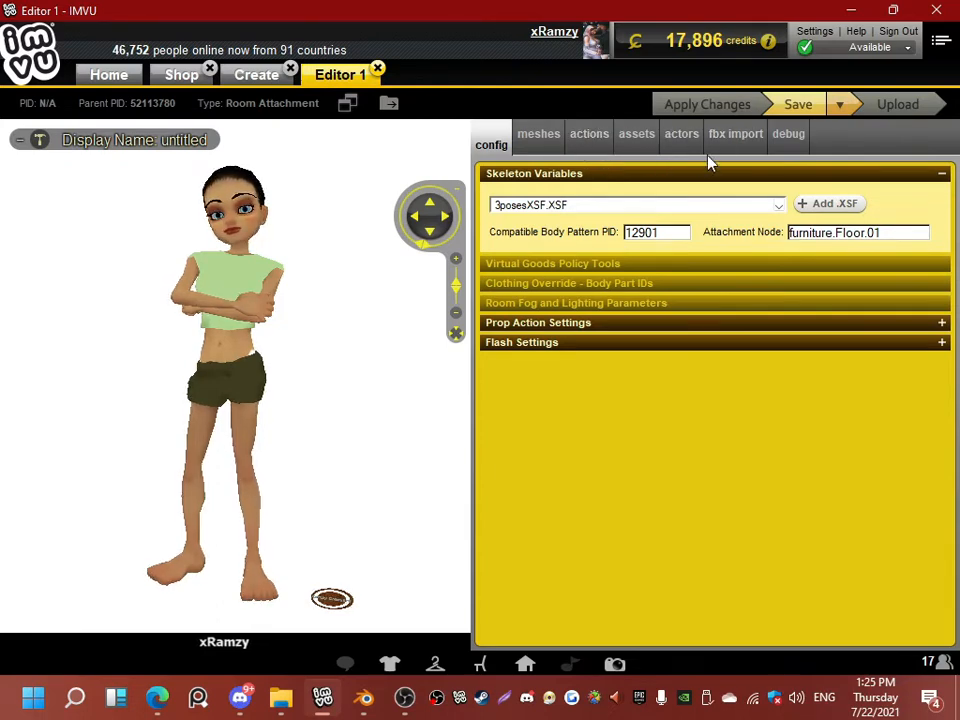
# Step: Load the ALTYoutube3posesGP FBX file from the Project files folder into the product editor
pyautogui.click(733, 147)
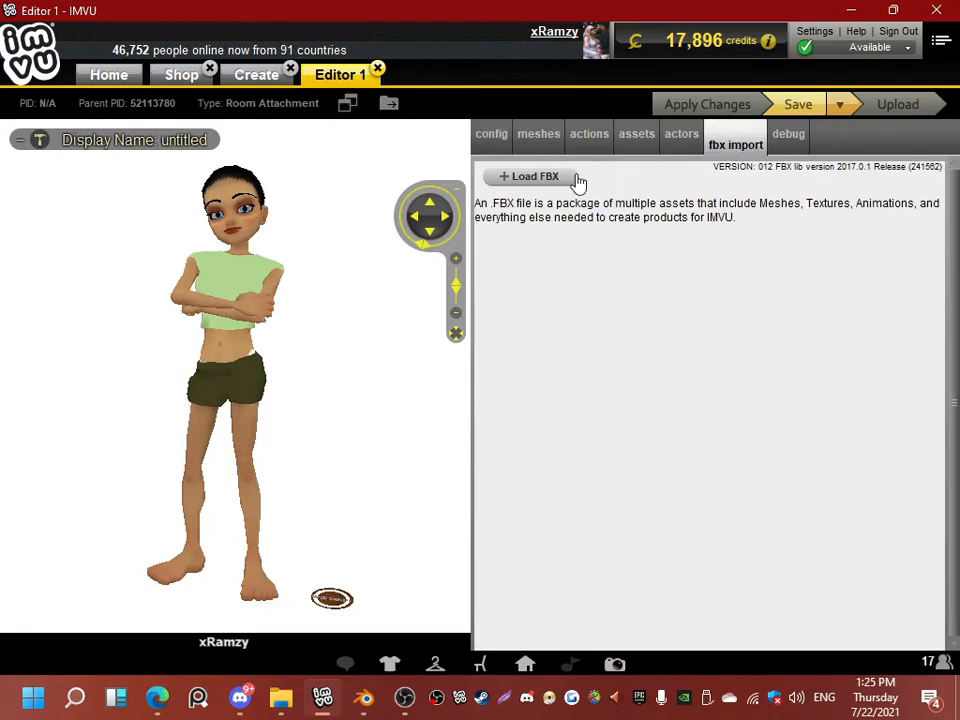
pyautogui.click(553, 178)
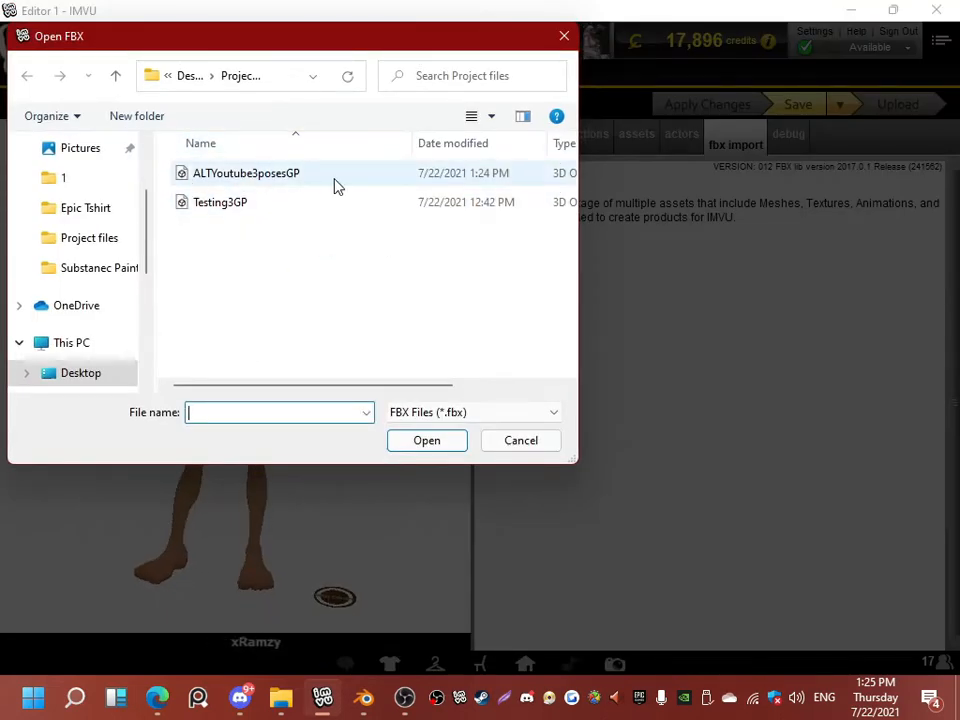
pyautogui.click(205, 176)
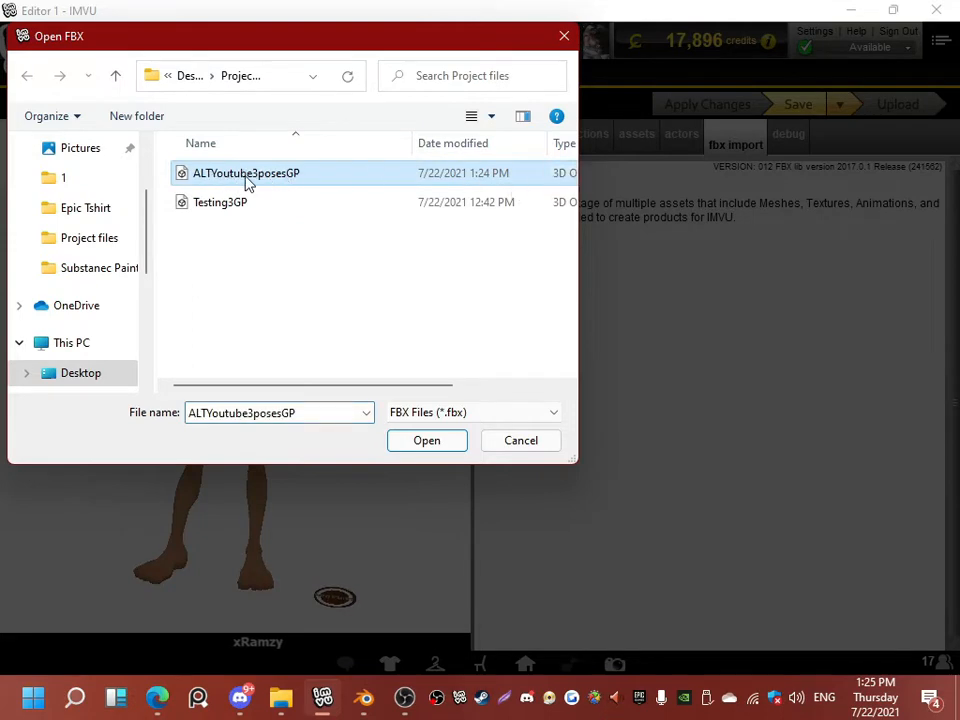
pyautogui.doubleClick(306, 178)
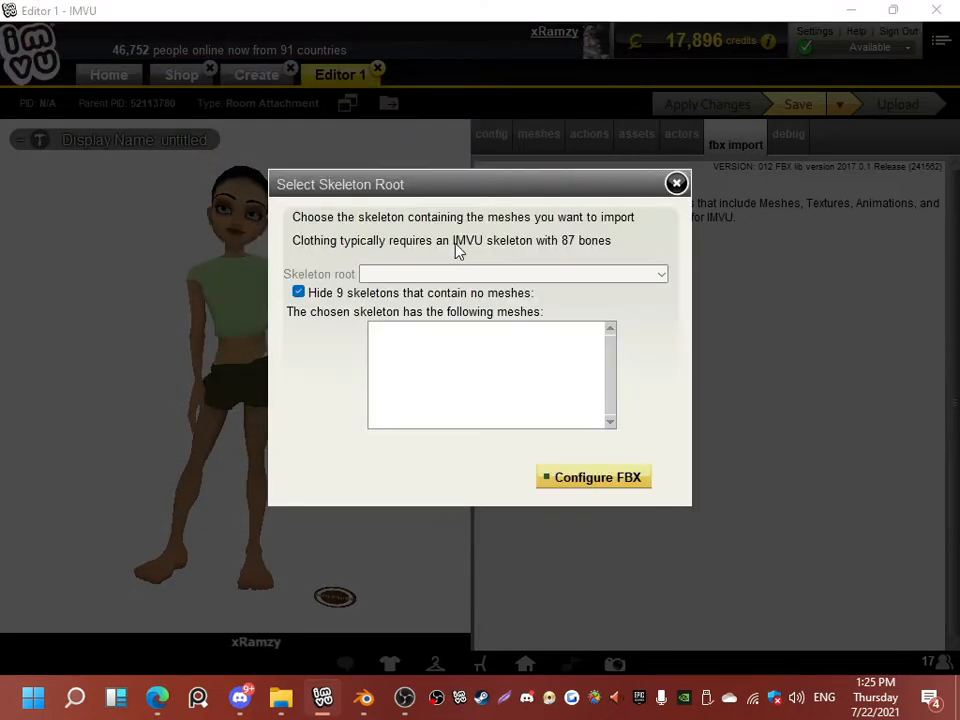
# Step: Unhide skeletons without meshes, choose RootNode/Female03MasterRoot/Female03MasterRoot with 86 bones as the skeleton root, and accept the FBX configuration
pyautogui.click(300, 293)
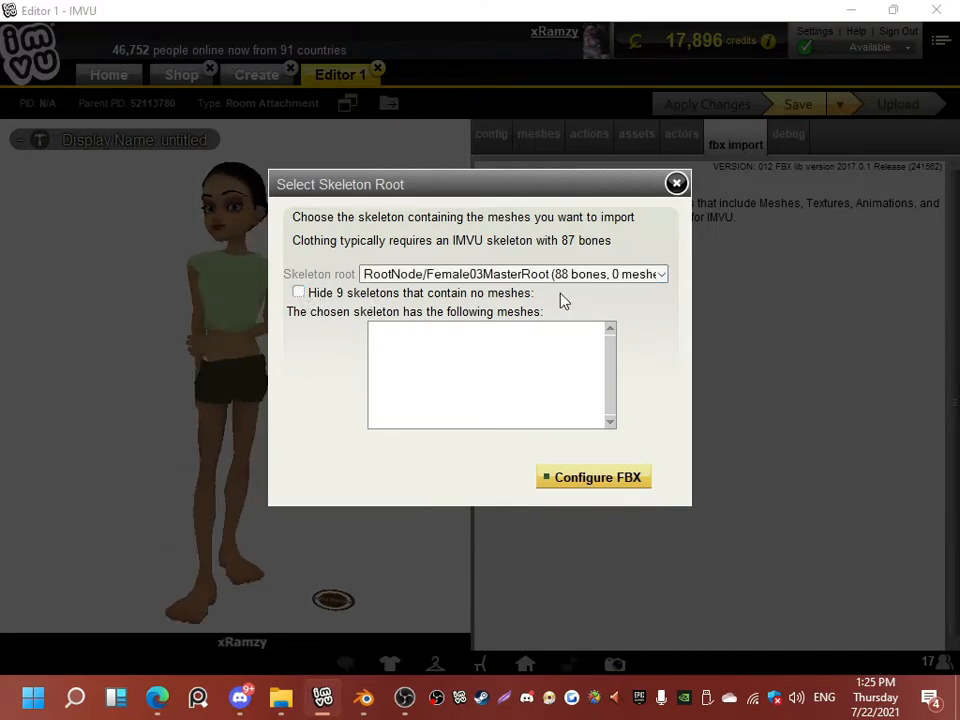
pyautogui.click(628, 275)
pyautogui.click(560, 274)
pyautogui.click(483, 274)
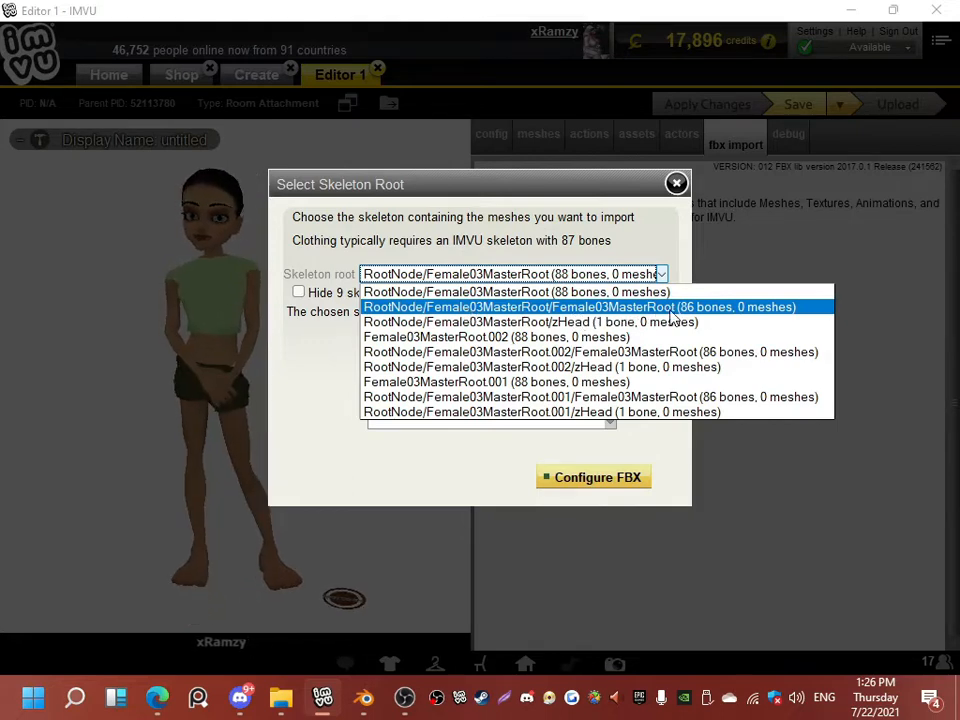
pyautogui.click(721, 310)
pyautogui.click(631, 483)
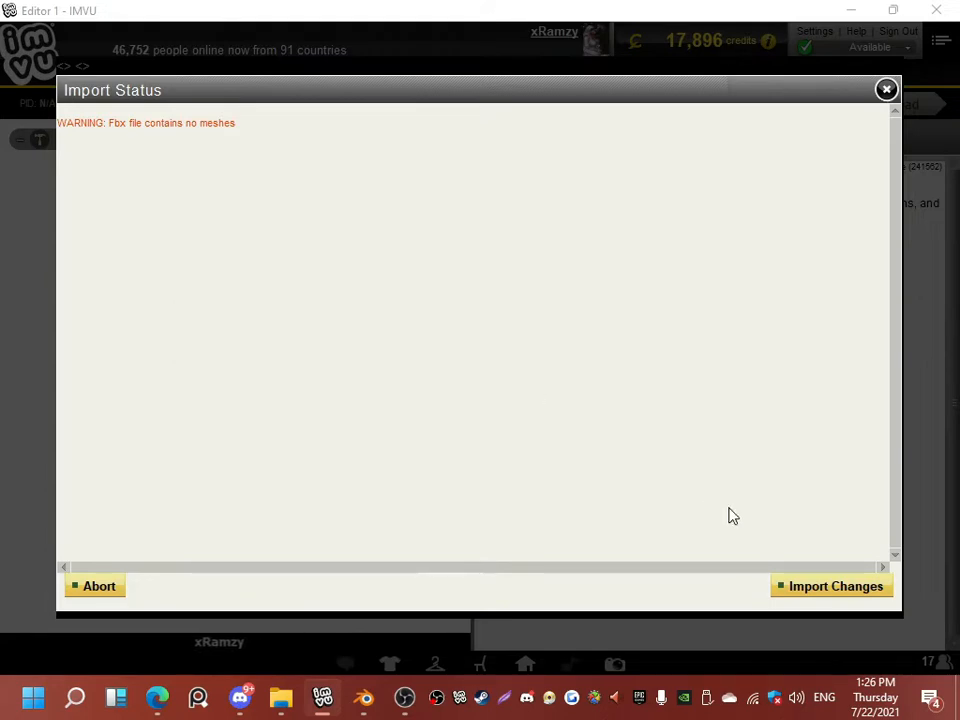
pyautogui.click(818, 590)
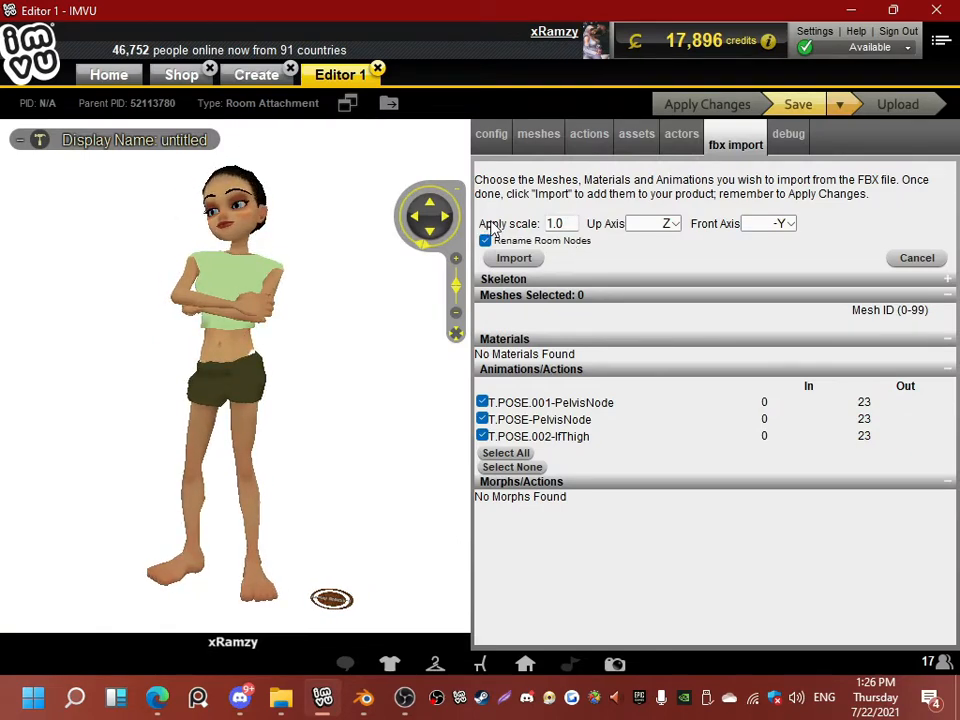
# Step: Set the import scale to 0.01, import the three T.POSE animations, and apply the changes to the product
pyautogui.doubleClick(560, 223)
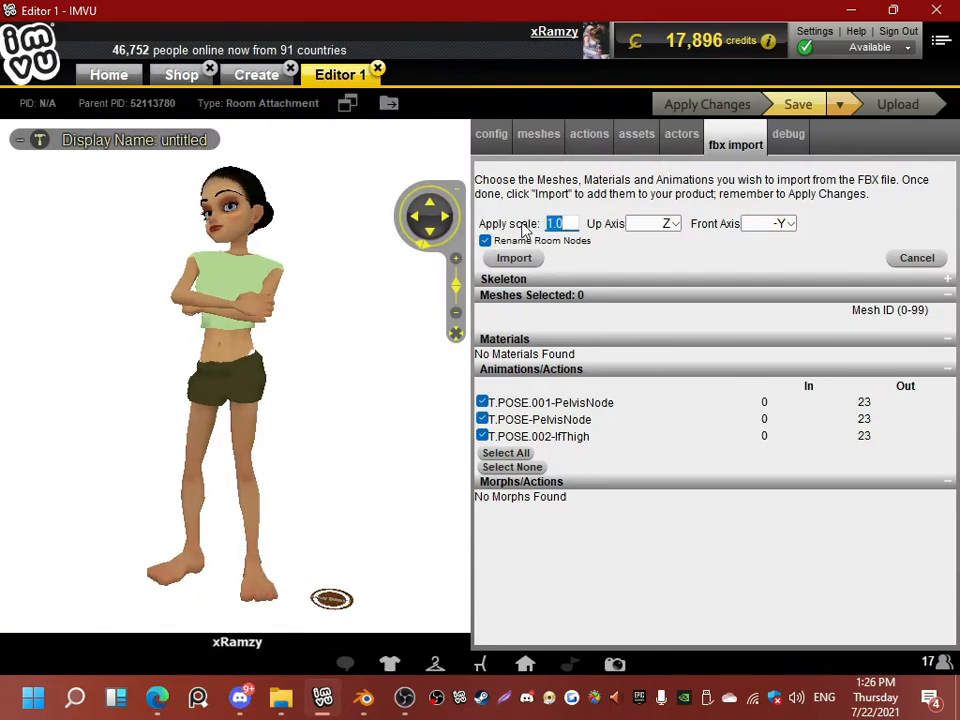
pyautogui.write('0')
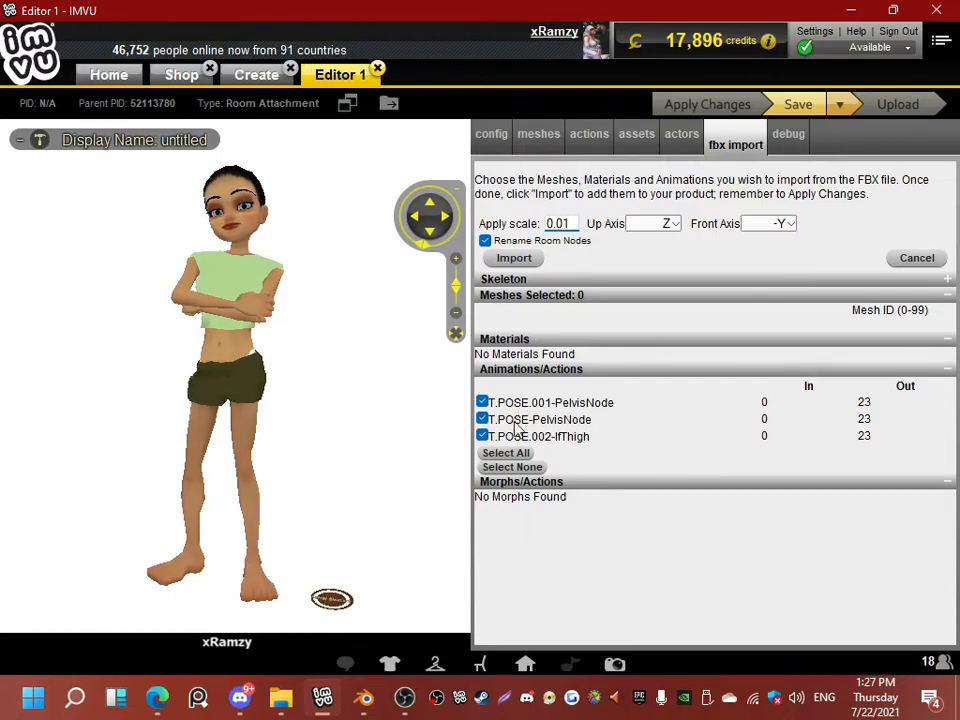
pyautogui.click(517, 259)
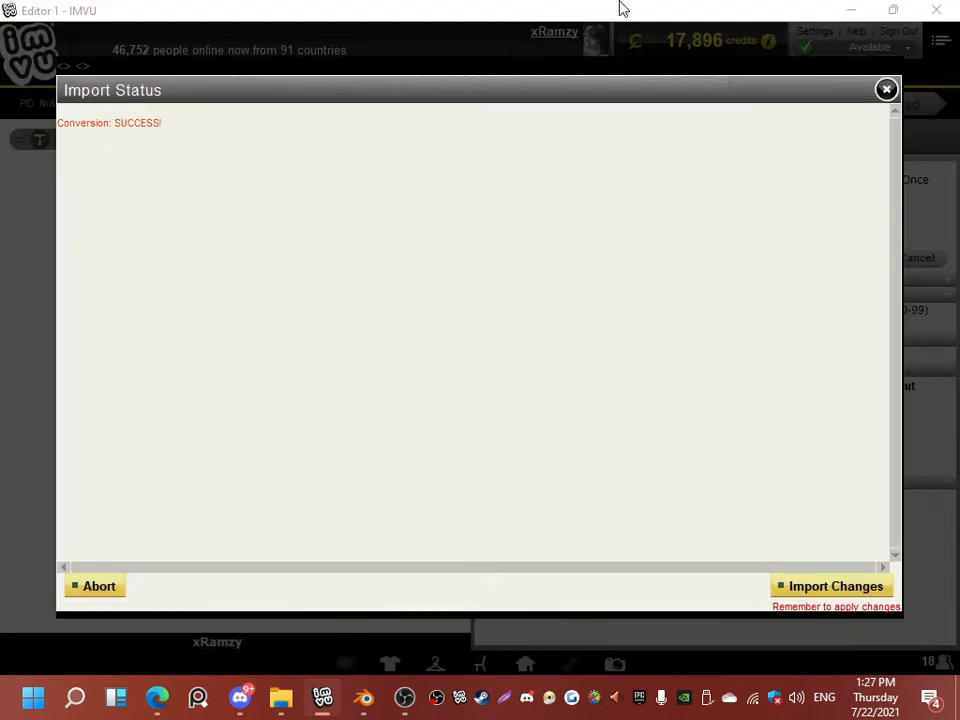
pyautogui.click(842, 586)
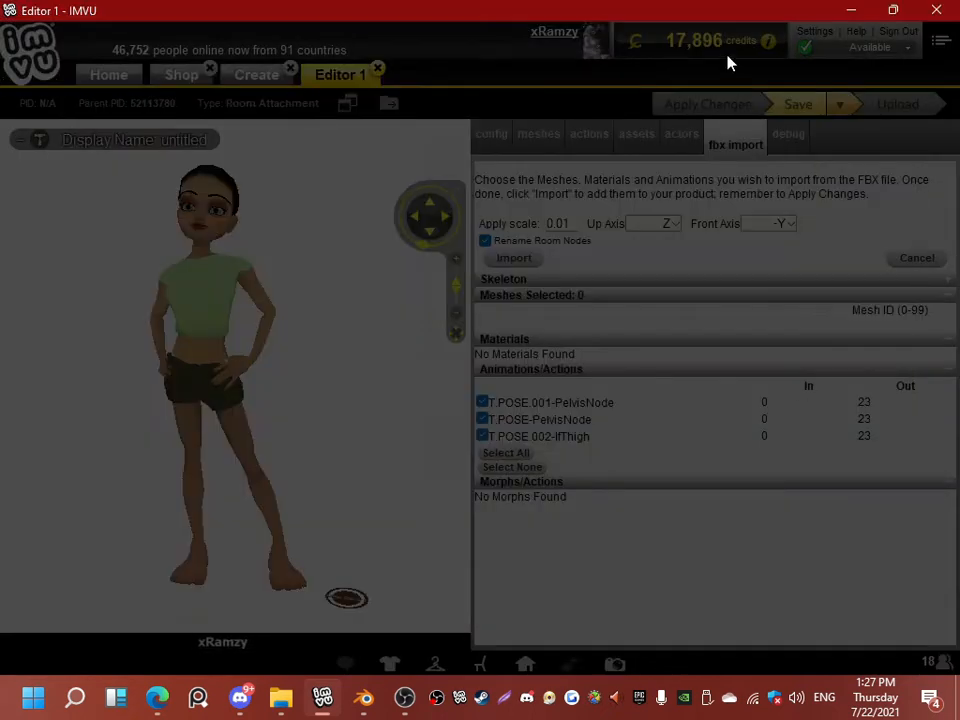
pyautogui.click(688, 105)
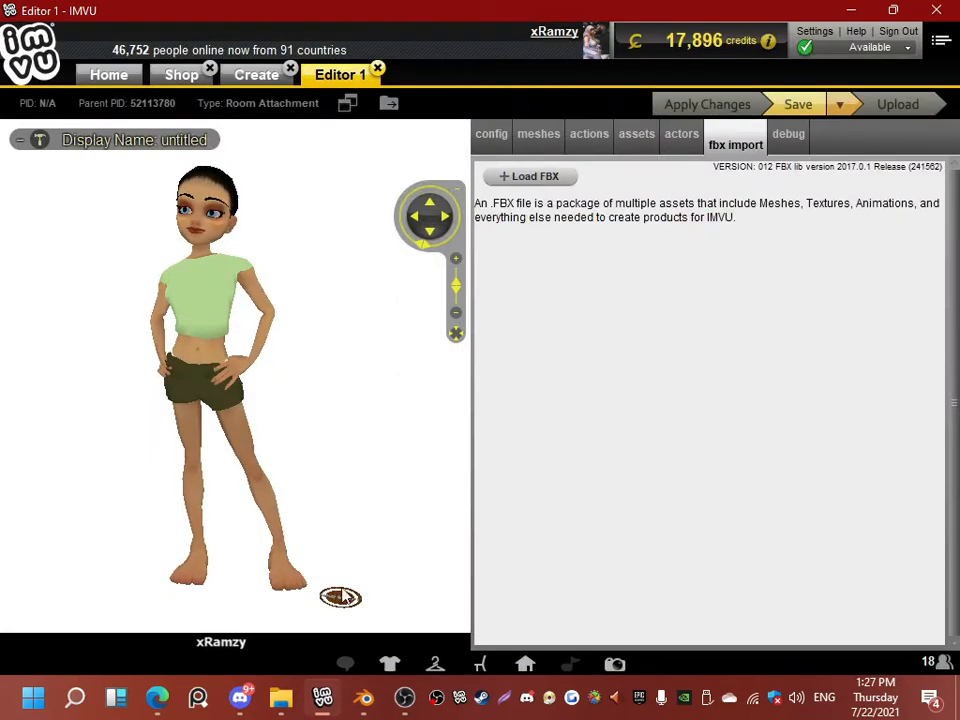
# Step: Set the product's skeleton to 3posesXSF.XSF and apply the change
pyautogui.click(493, 140)
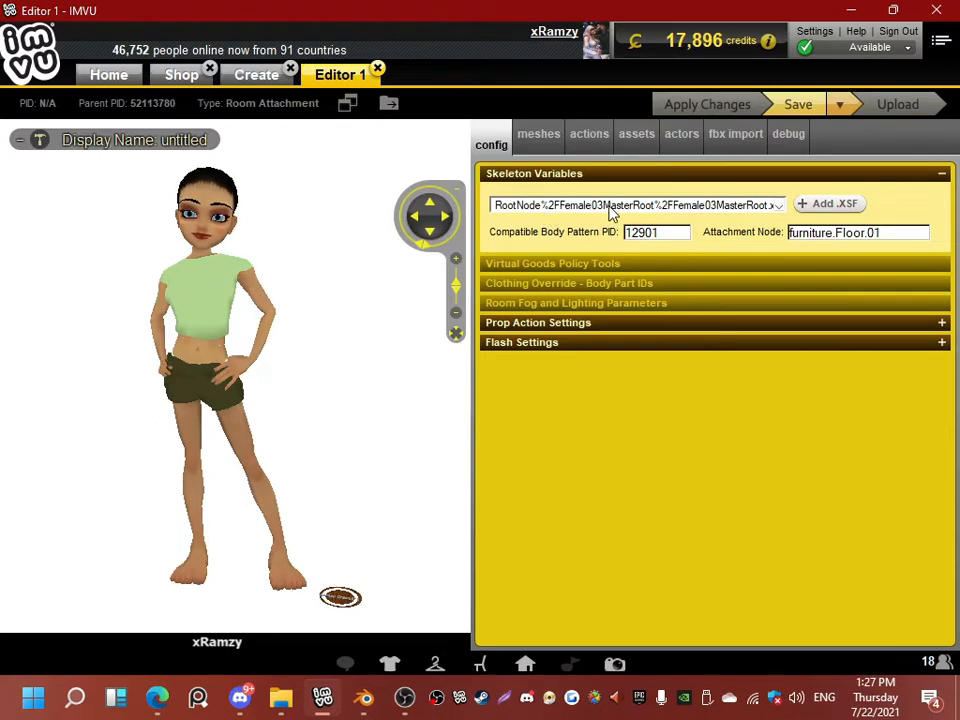
pyautogui.click(705, 207)
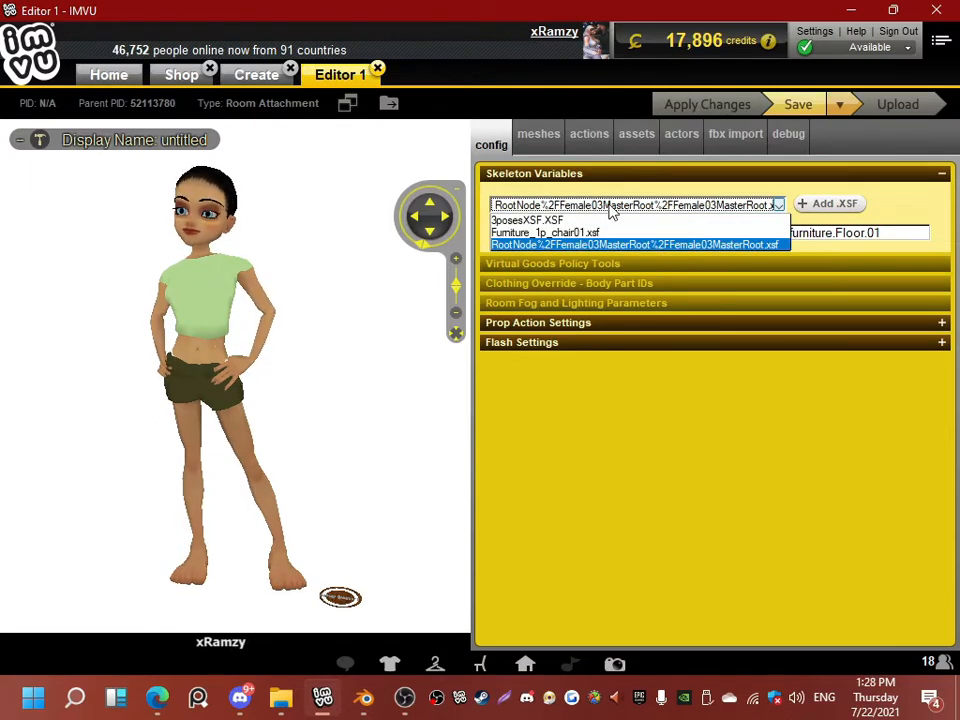
pyautogui.click(552, 228)
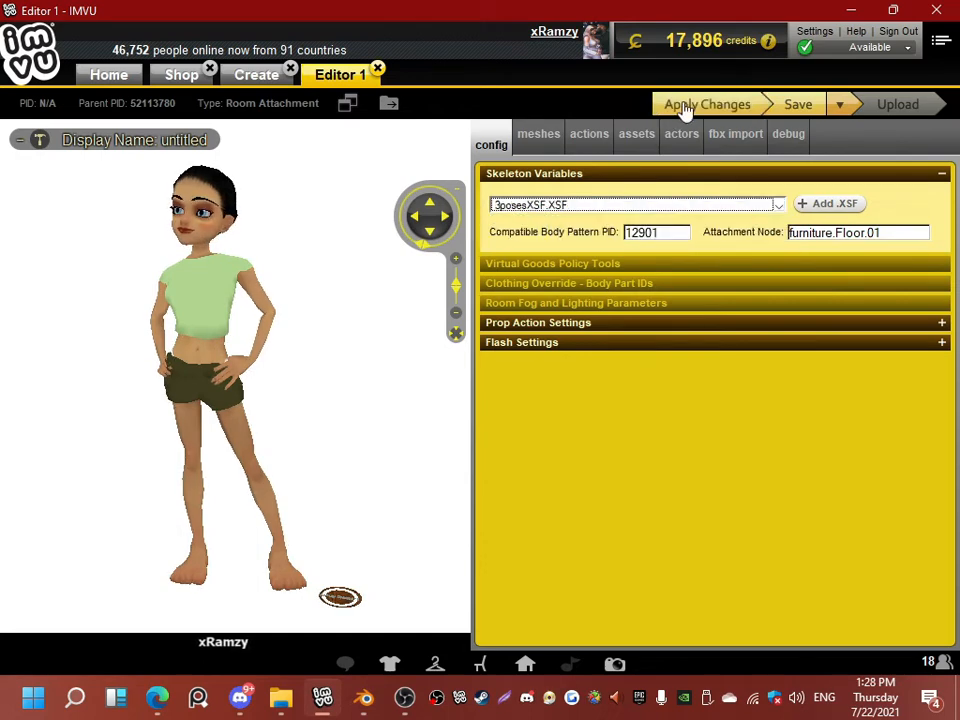
# Step: Remove the unused RootNode%2FFemale03MasterRoot%2FFemale03MasterRoot.xsf skeleton from the product's assets
pyautogui.click(630, 138)
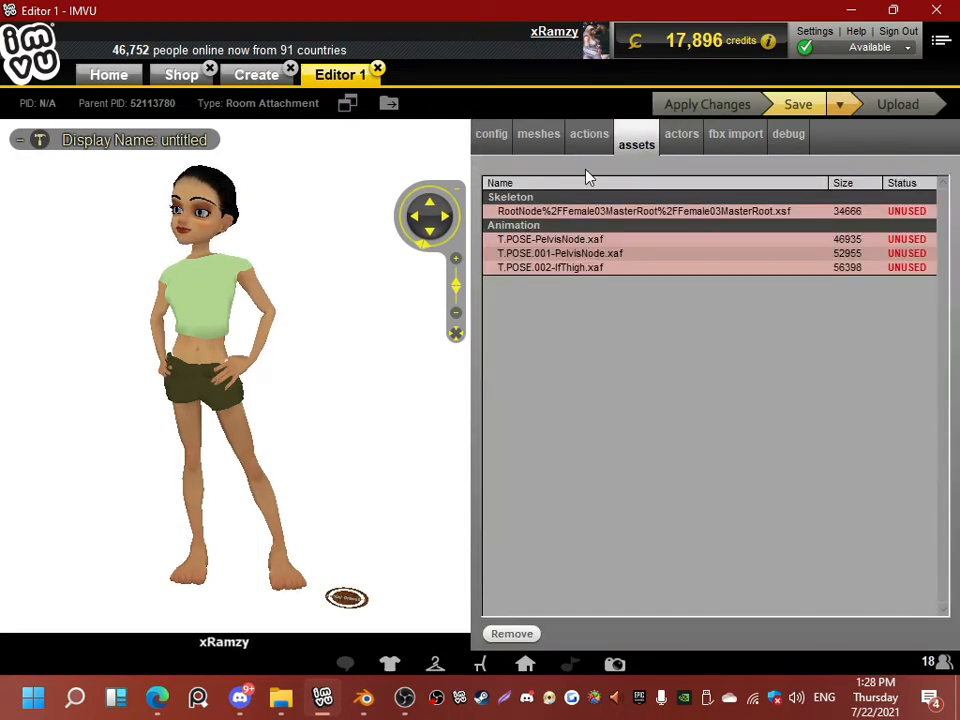
pyautogui.click(535, 211)
pyautogui.click(519, 634)
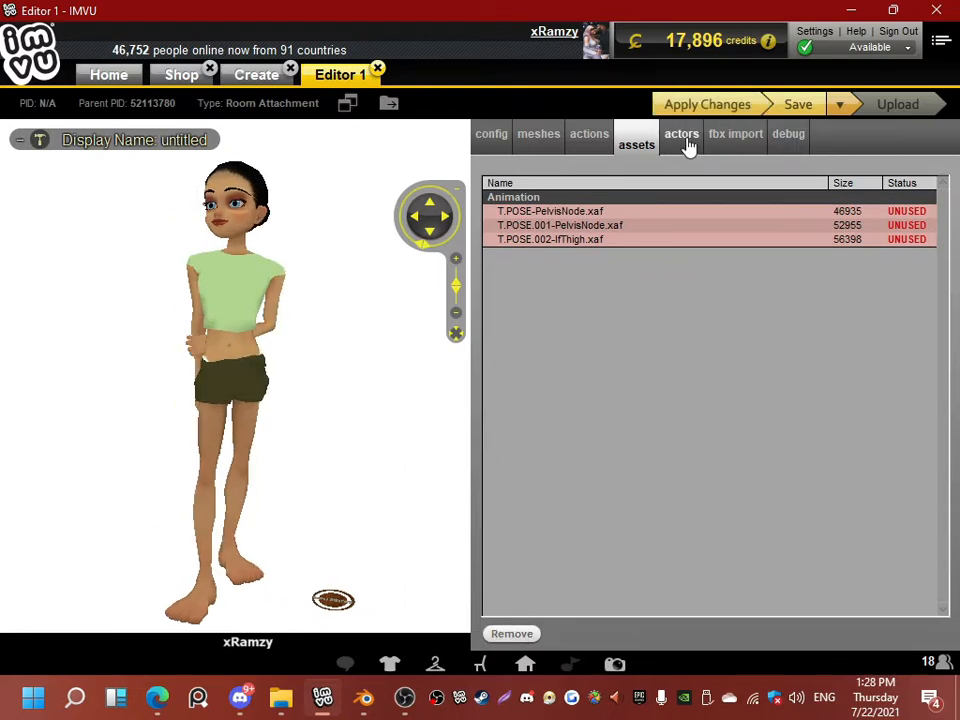
# Step: Check the product's skeleton choice in the configuration, keeping 3posesXSF.XSF selected
pyautogui.click(500, 142)
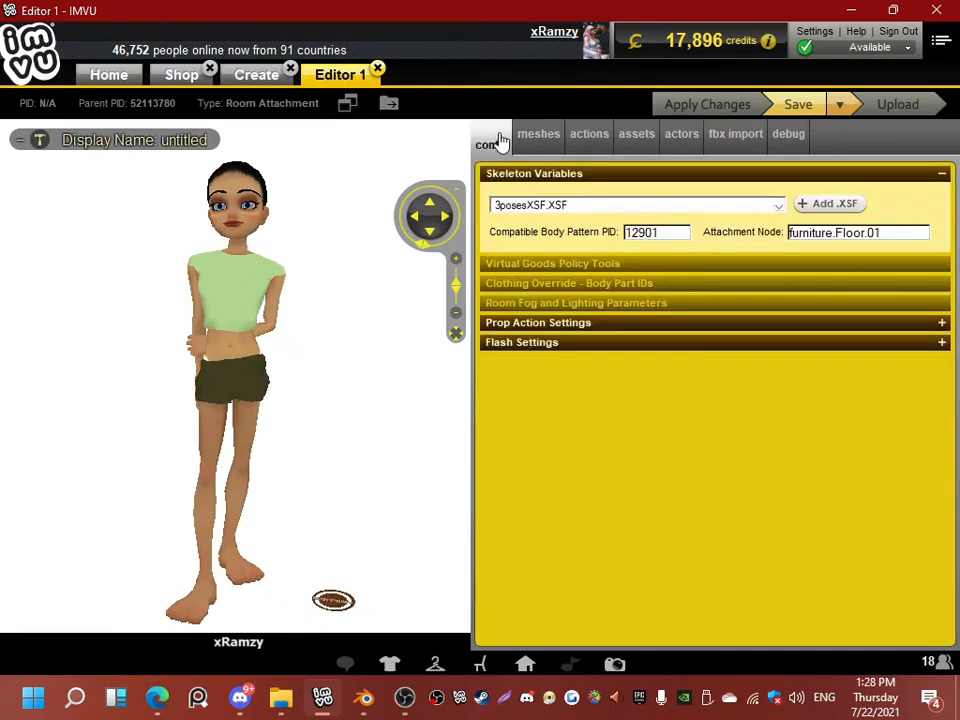
pyautogui.click(521, 207)
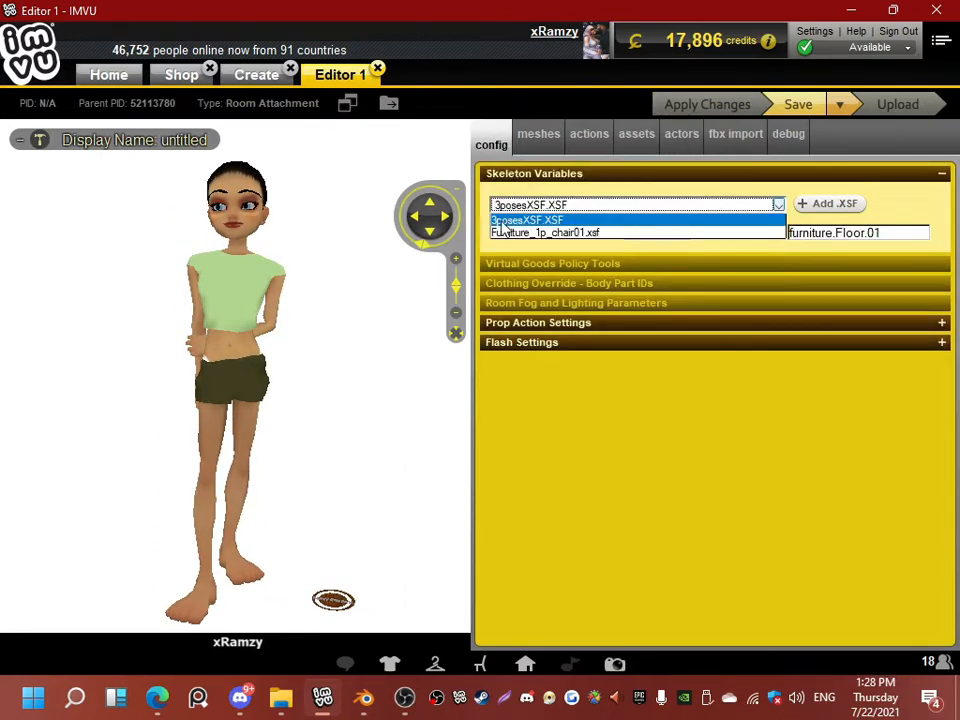
pyautogui.click(562, 221)
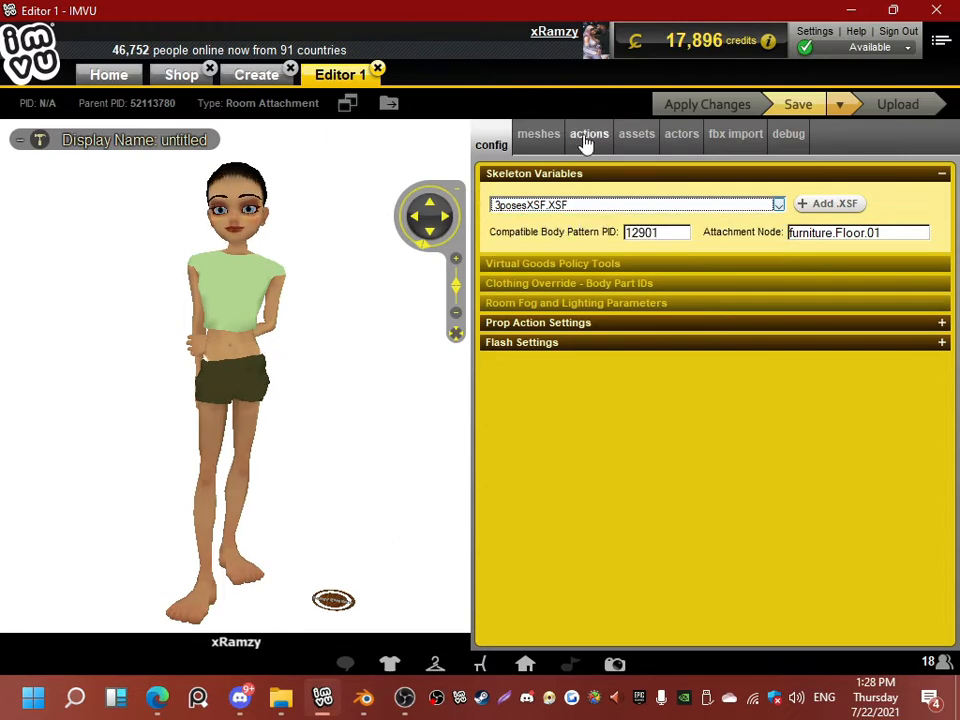
# Step: Examine the stance.One action's trigger and available skeletal animations, and view the avatar in the preview
pyautogui.click(583, 136)
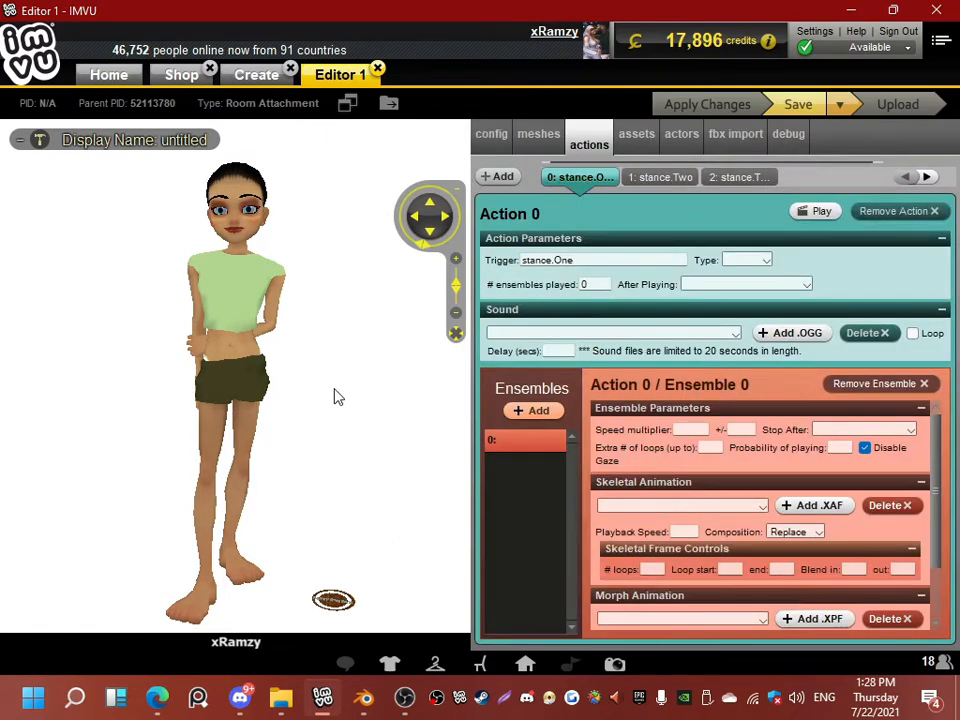
pyautogui.scroll(2, 332, 394)
pyautogui.scroll(-4, 302, 319)
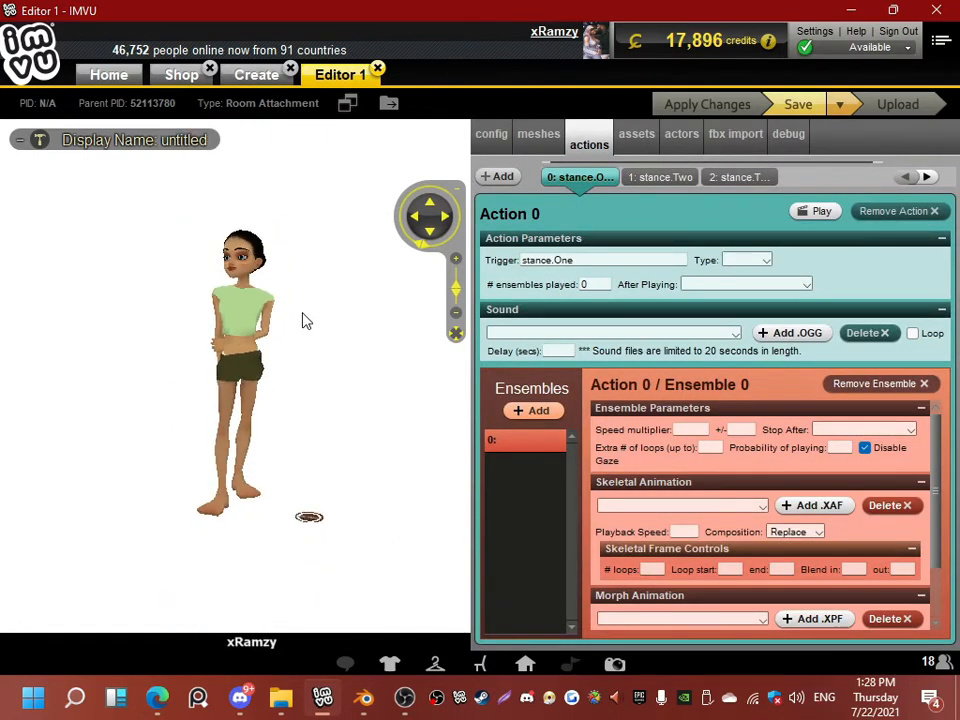
pyautogui.moveTo(302, 319); pyautogui.dragTo(285, 283)
pyautogui.scroll(3, 287, 268)
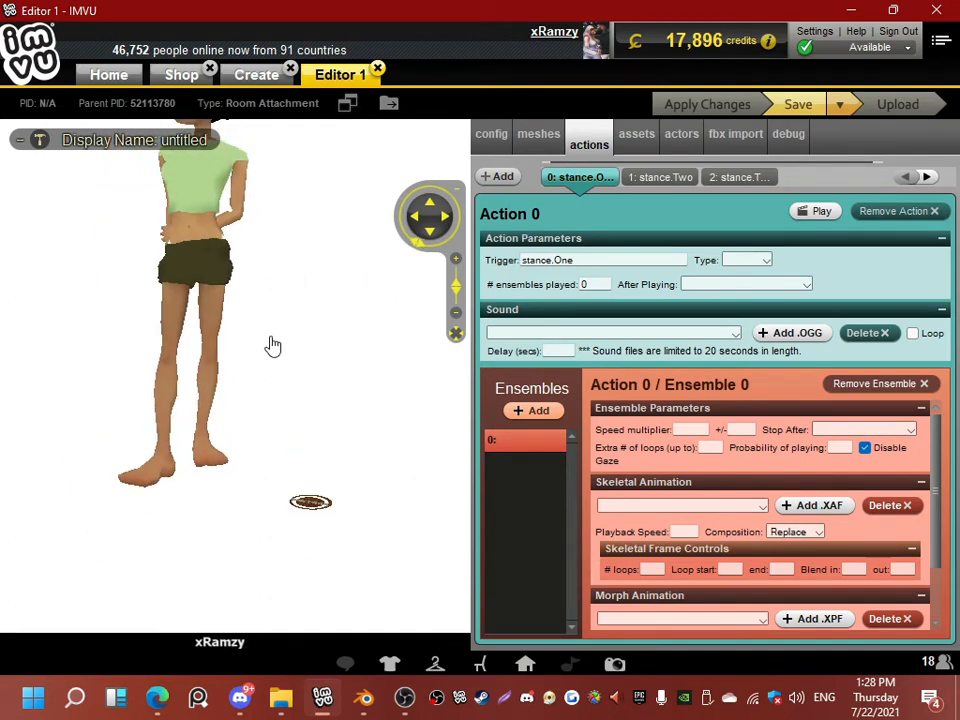
pyautogui.scroll(-2, 181, 340)
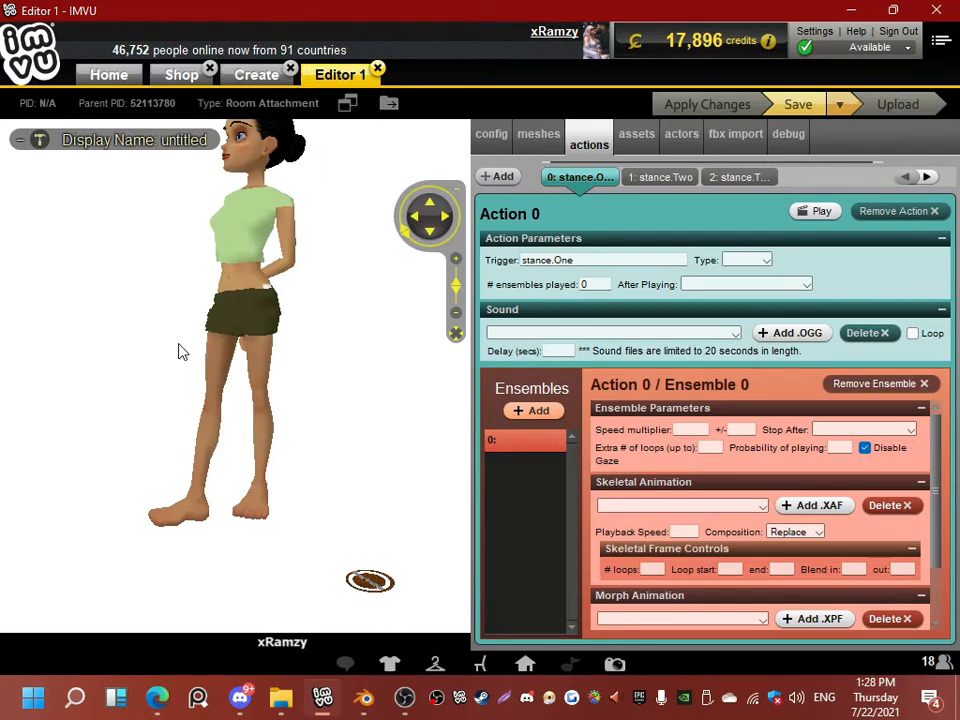
pyautogui.click(727, 508)
pyautogui.click(724, 507)
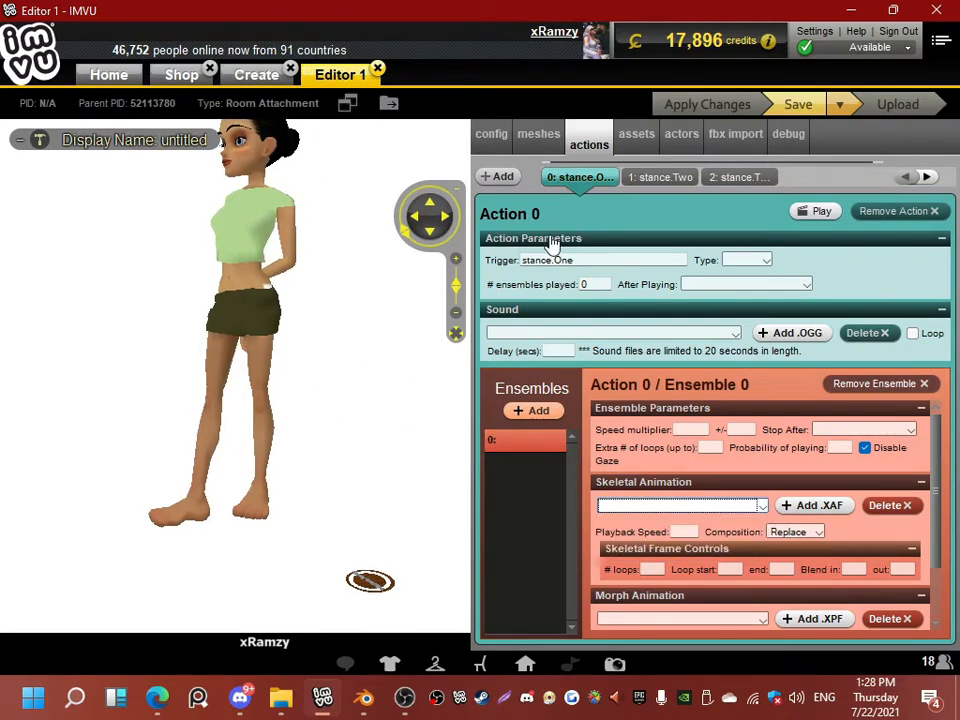
pyautogui.moveTo(574, 260); pyautogui.dragTo(521, 260)
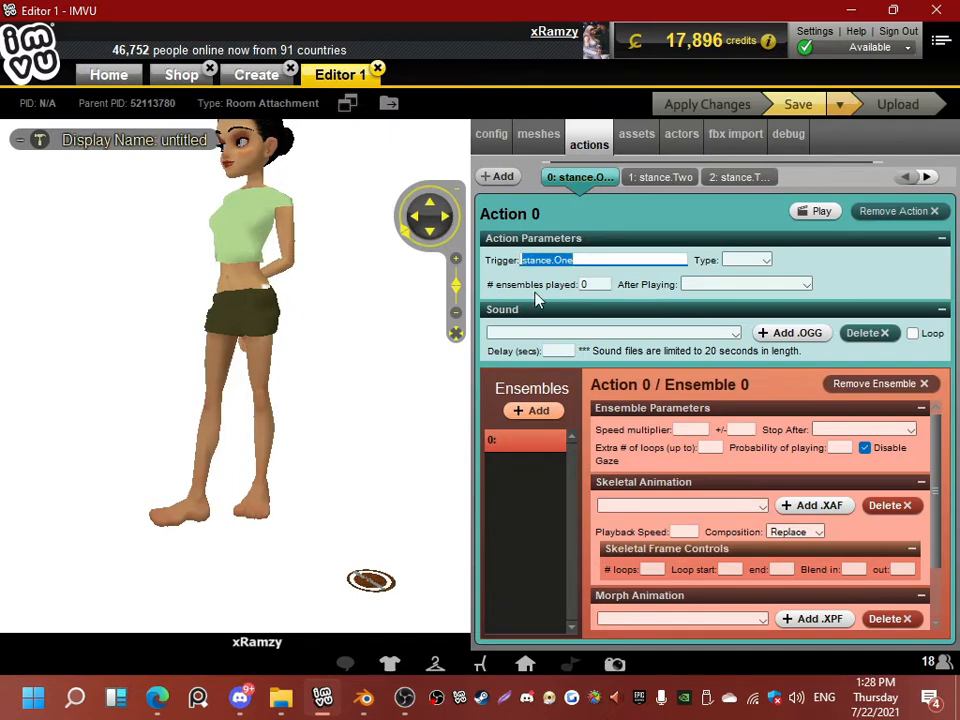
# Step: Switch to Blender and select the first character's armature, Female03MasterRoot, to examine which figure corresponds to the first stance
pyautogui.click(366, 693)
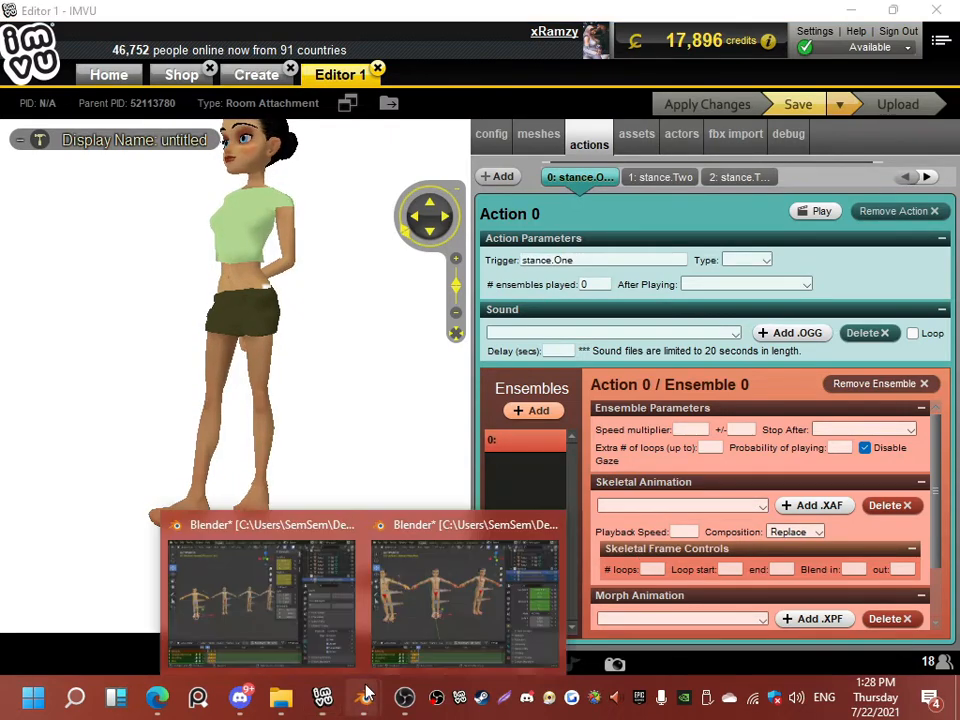
pyautogui.click(401, 574)
pyautogui.moveTo(259, 255); pyautogui.dragTo(215, 275, button='middle')
pyautogui.keyDown('shift'); pyautogui.moveTo(123, 229); pyautogui.dragTo(253, 207, button='middle'); pyautogui.keyUp('shift')
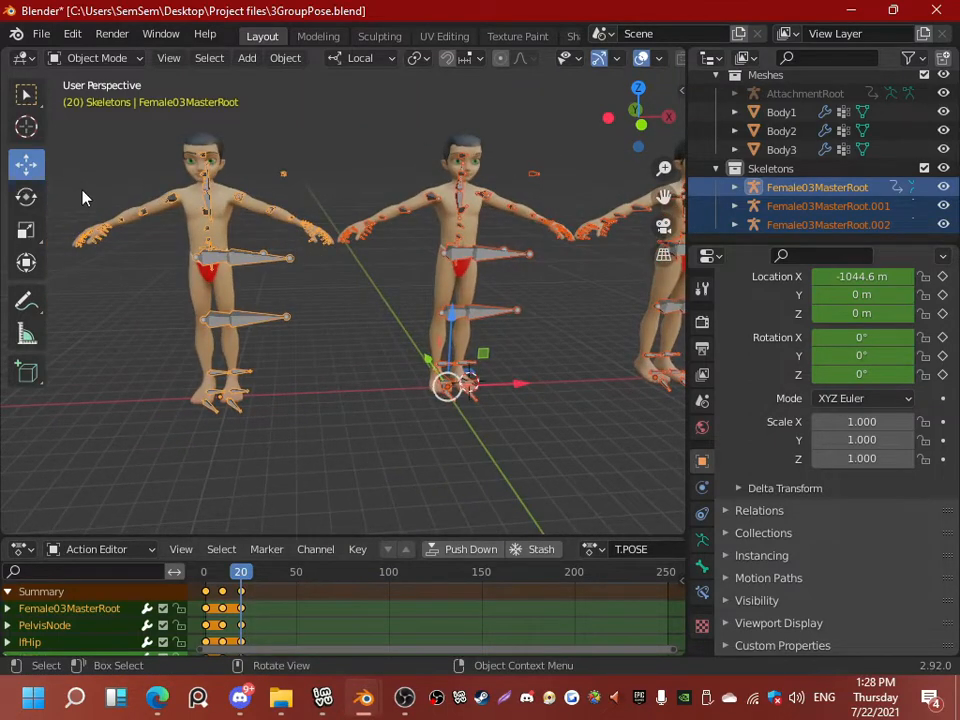
pyautogui.moveTo(330, 245); pyautogui.dragTo(322, 238, button='middle')
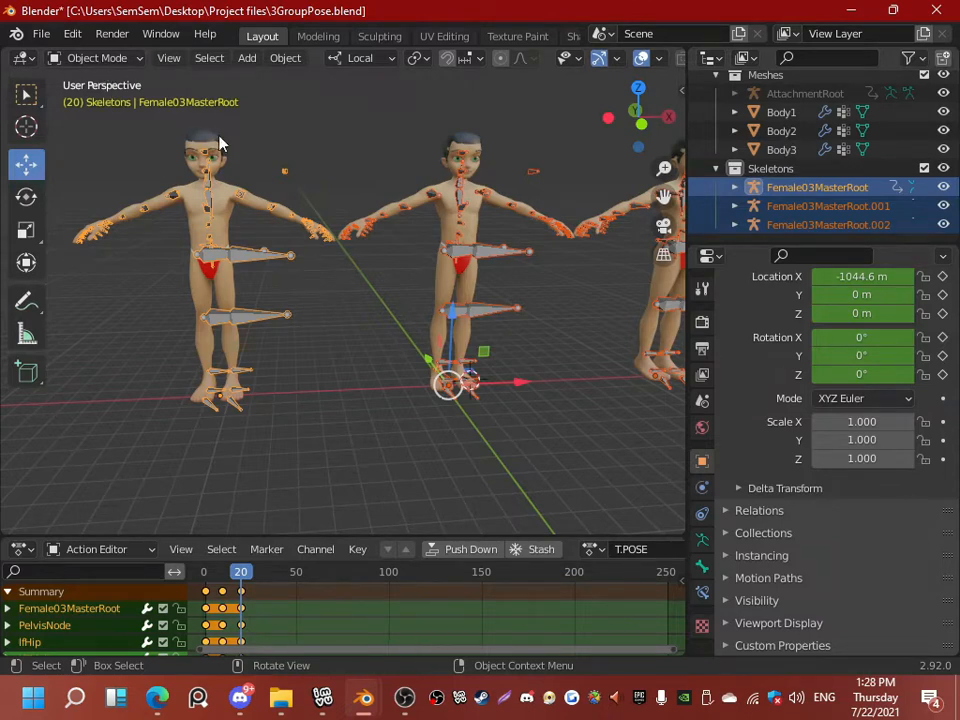
pyautogui.click(271, 254)
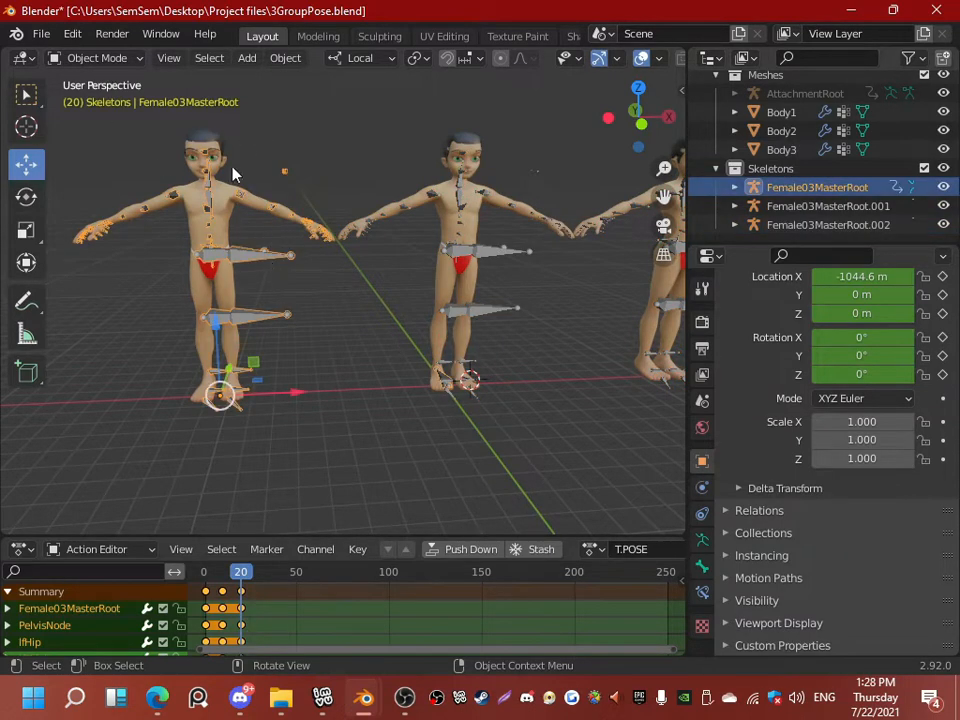
pyautogui.moveTo(457, 278); pyautogui.dragTo(312, 284, button='middle')
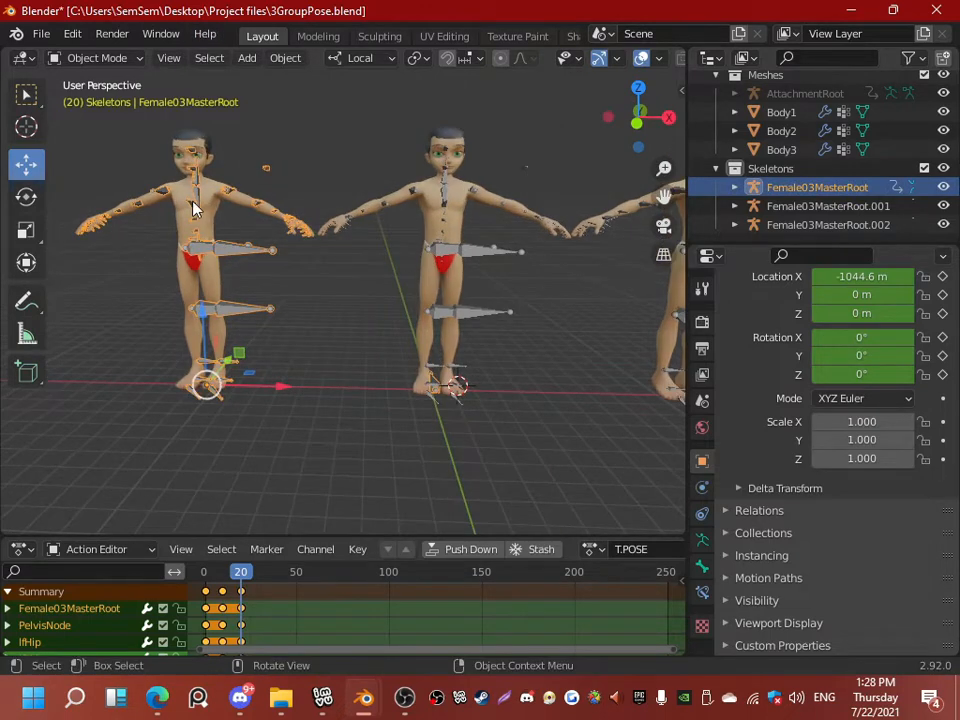
# Step: Switch back to IMVU, assign T.POSE-PelvisNode.xaf as the stance.One action's skeletal animation, and apply the change
pyautogui.moveTo(368, 706)
pyautogui.click(324, 700)
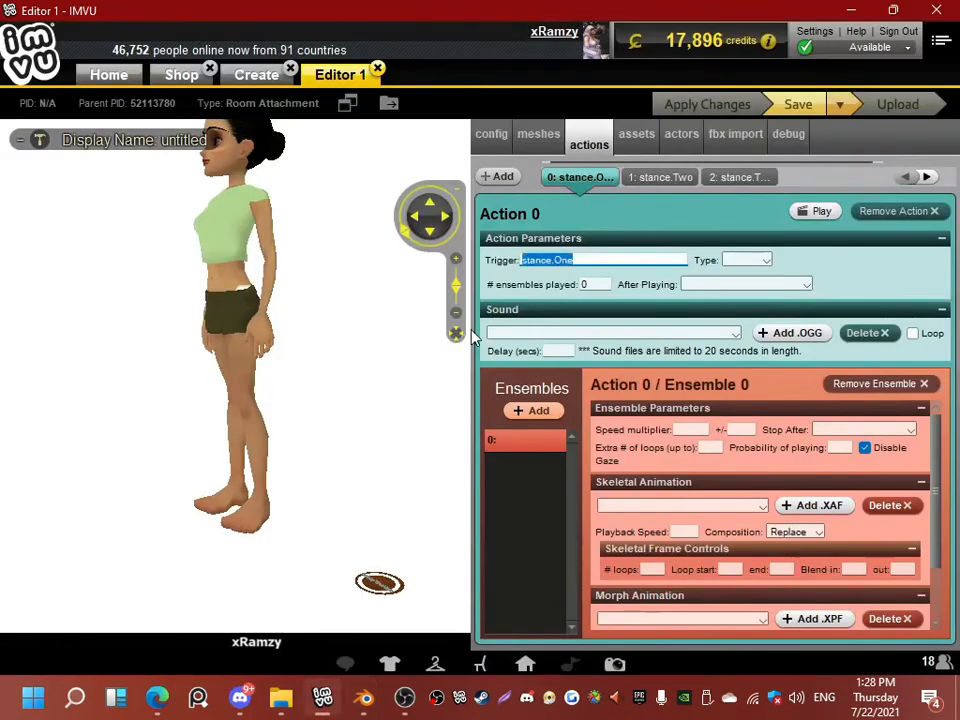
pyautogui.click(579, 258)
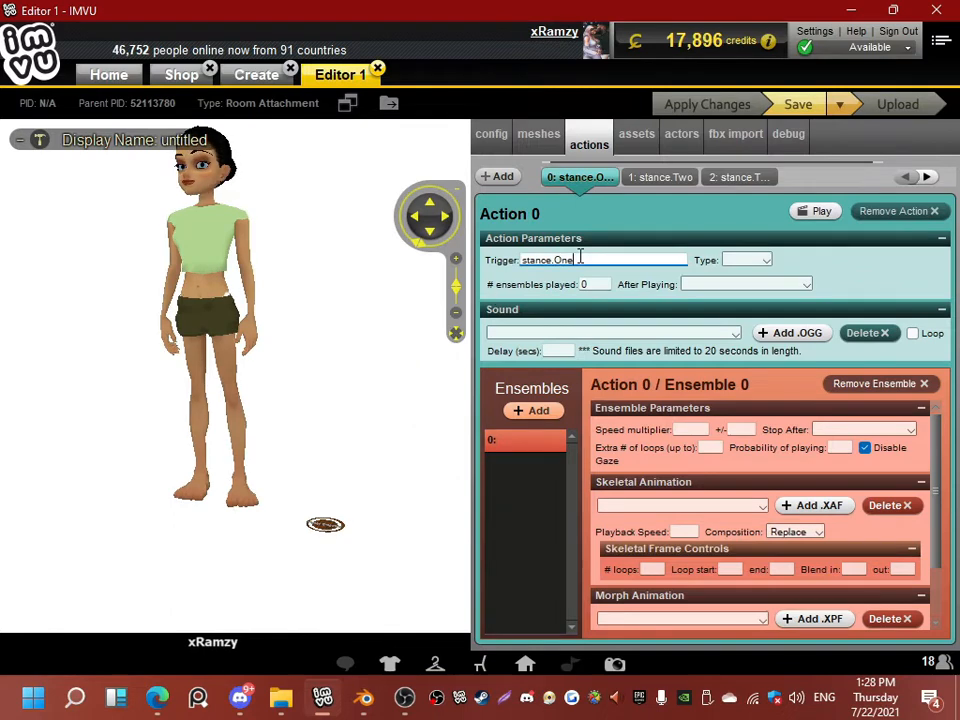
pyautogui.click(757, 508)
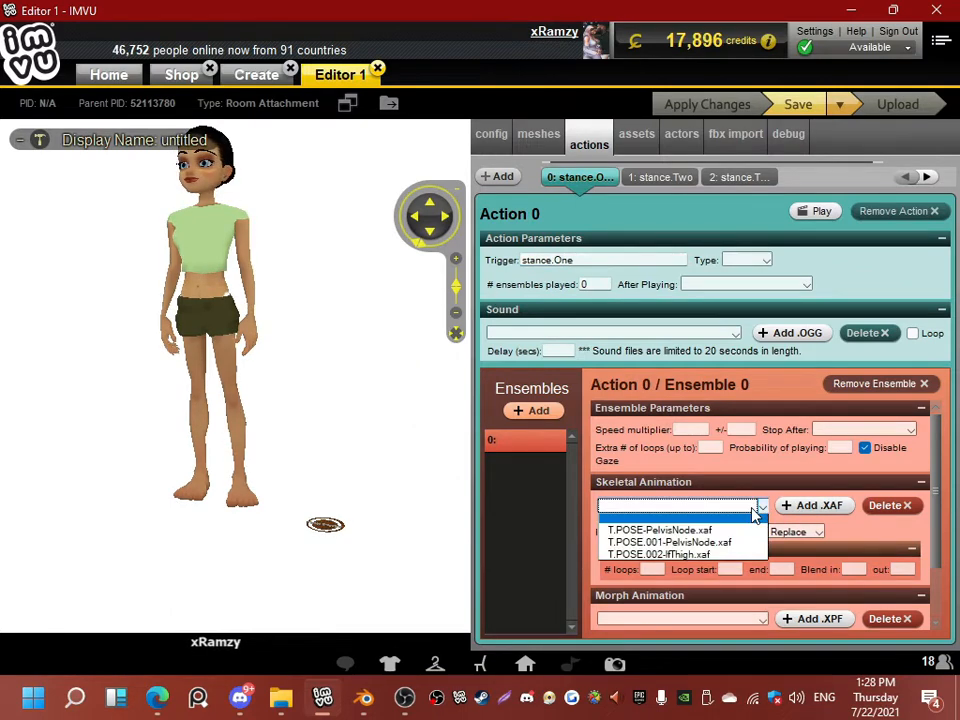
pyautogui.click(627, 532)
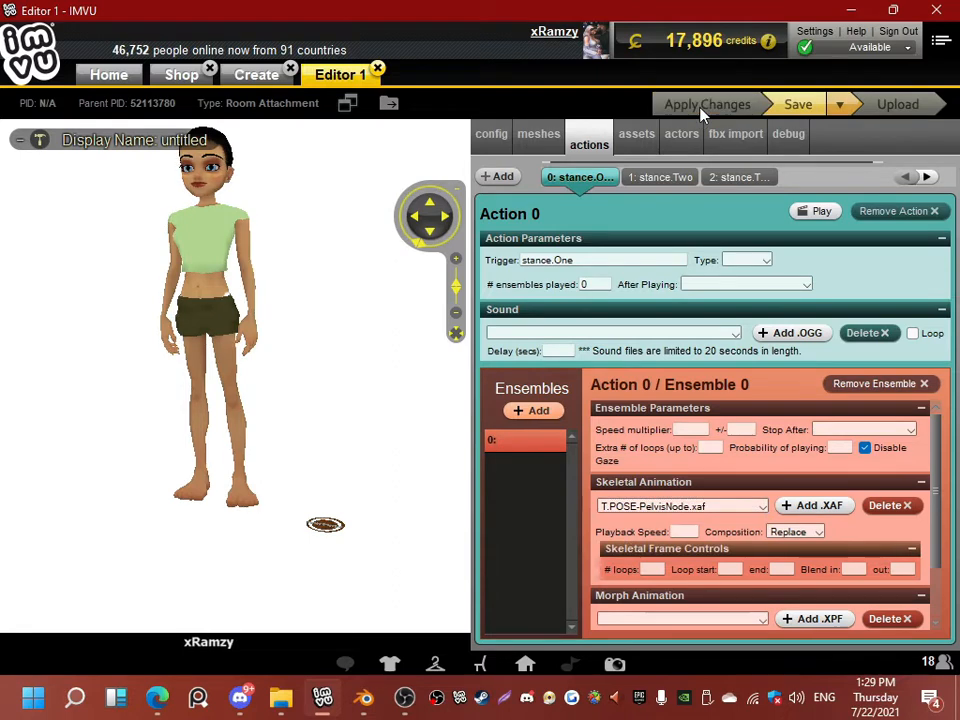
# Step: Assign T.POSE.001-PelvisNode.xaf as the stance.Two action's skeletal animation and apply the change
pyautogui.click(660, 177)
pyautogui.click(655, 506)
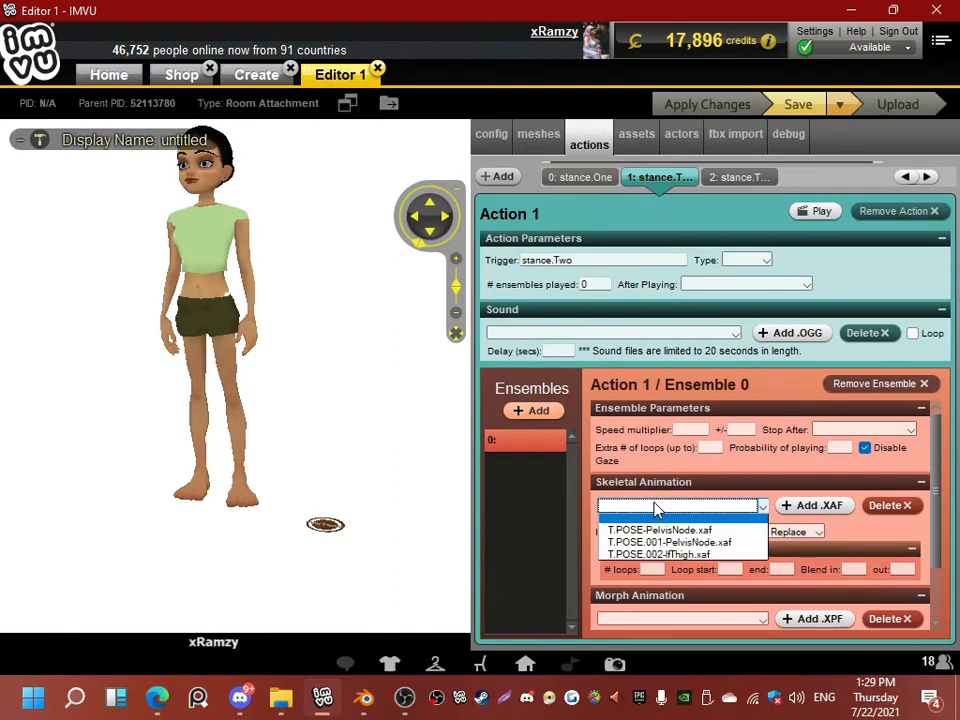
pyautogui.click(668, 542)
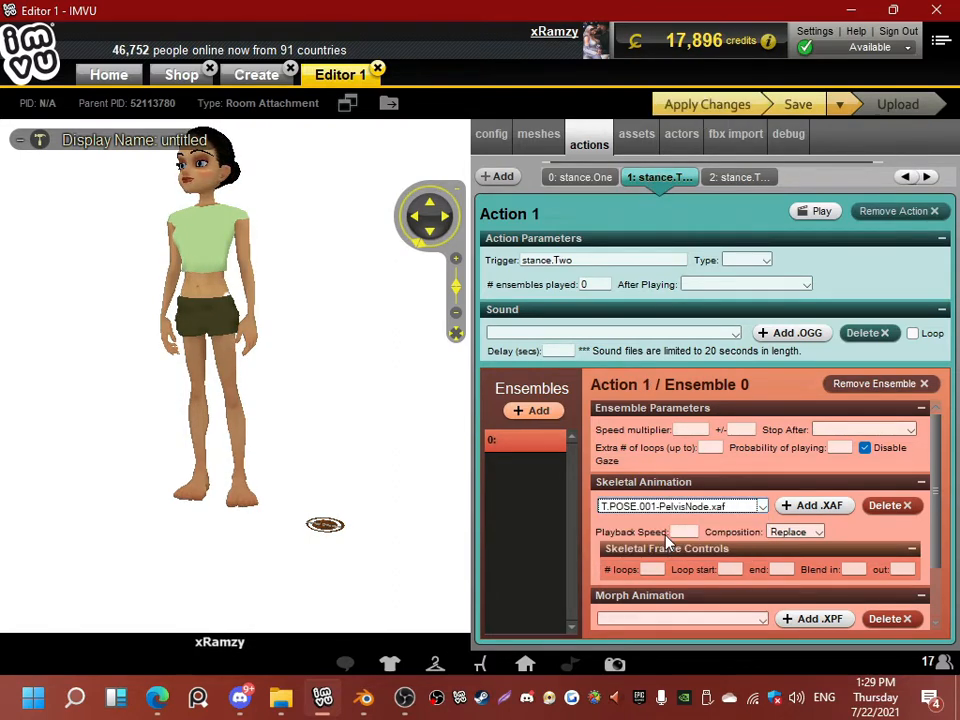
pyautogui.click(718, 105)
# Step: Assign T.POSE.002-lfThigh.xaf as the stance.Three action's skeletal animation and apply the change
pyautogui.click(750, 178)
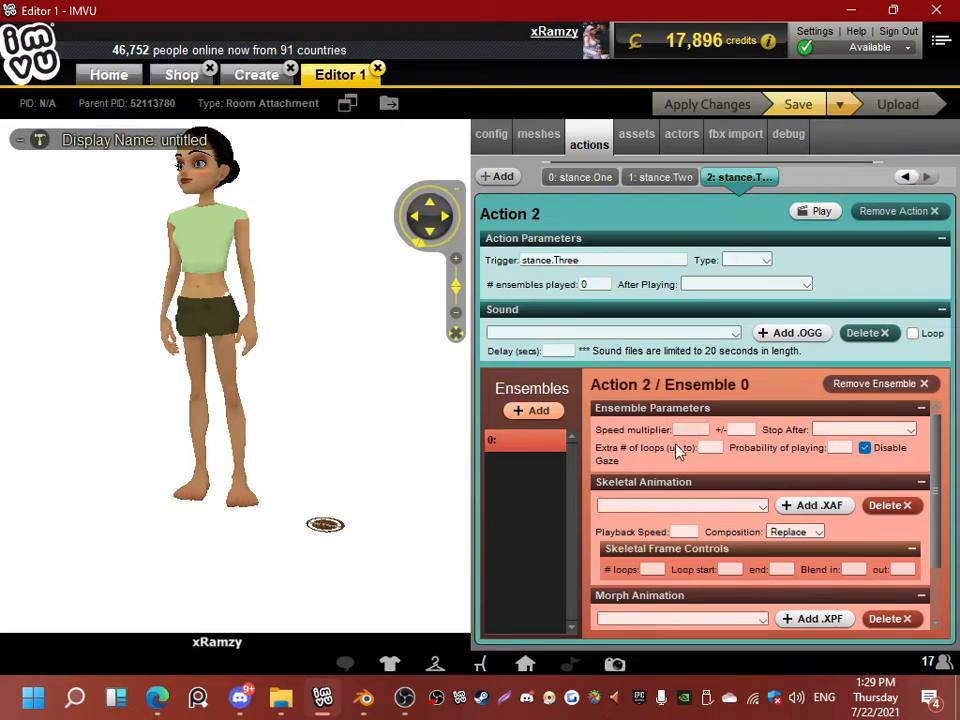
pyautogui.click(652, 506)
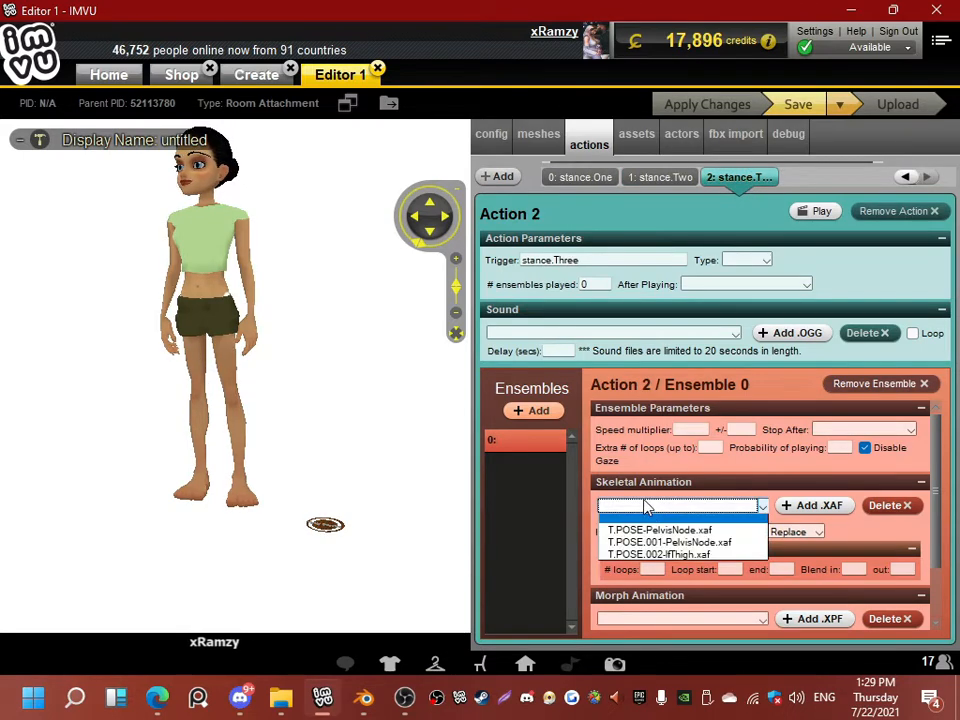
pyautogui.click(675, 555)
pyautogui.click(700, 107)
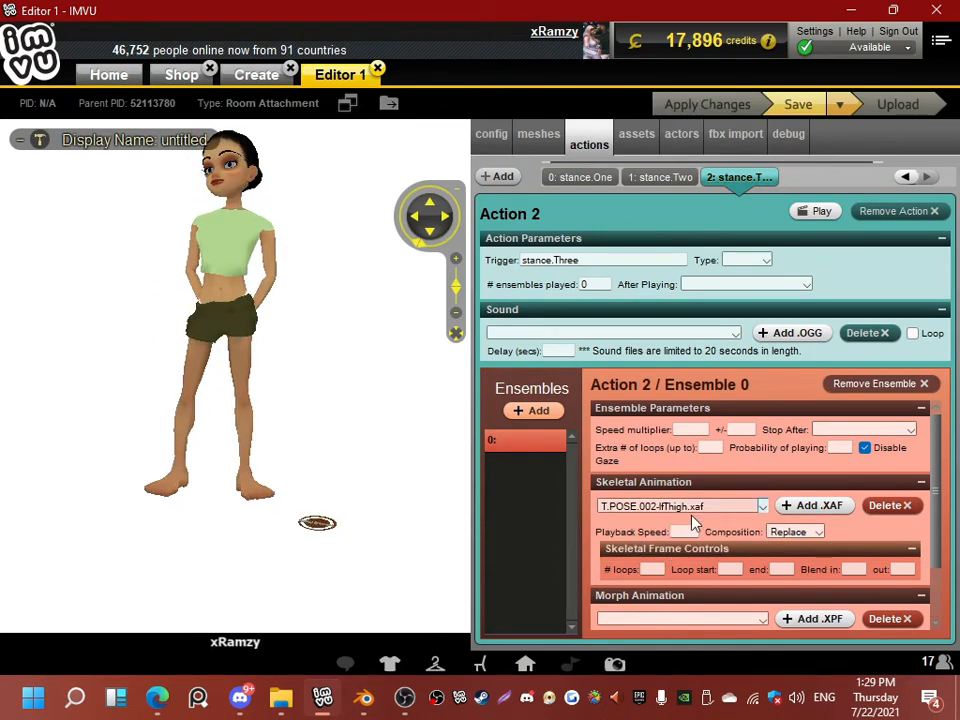
# Step: Set stance.One's frame controls to 0 loops, loop start 9, end 10, and blend in and out 0, and apply them
pyautogui.click(580, 179)
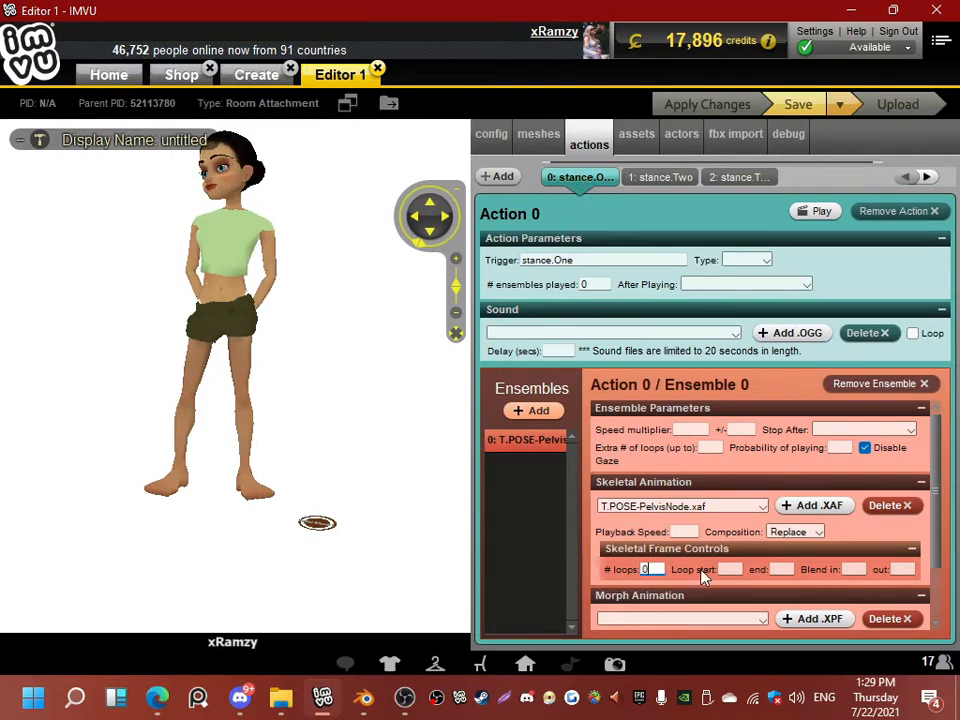
pyautogui.click(729, 569)
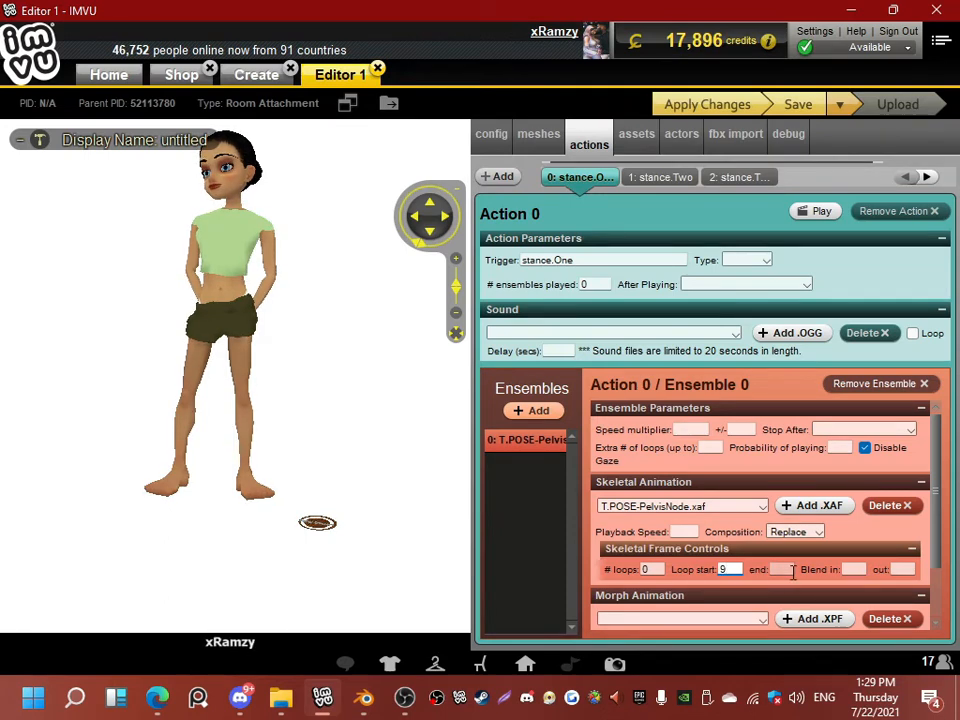
pyautogui.click(853, 569)
pyautogui.write('0')
pyautogui.click(903, 569)
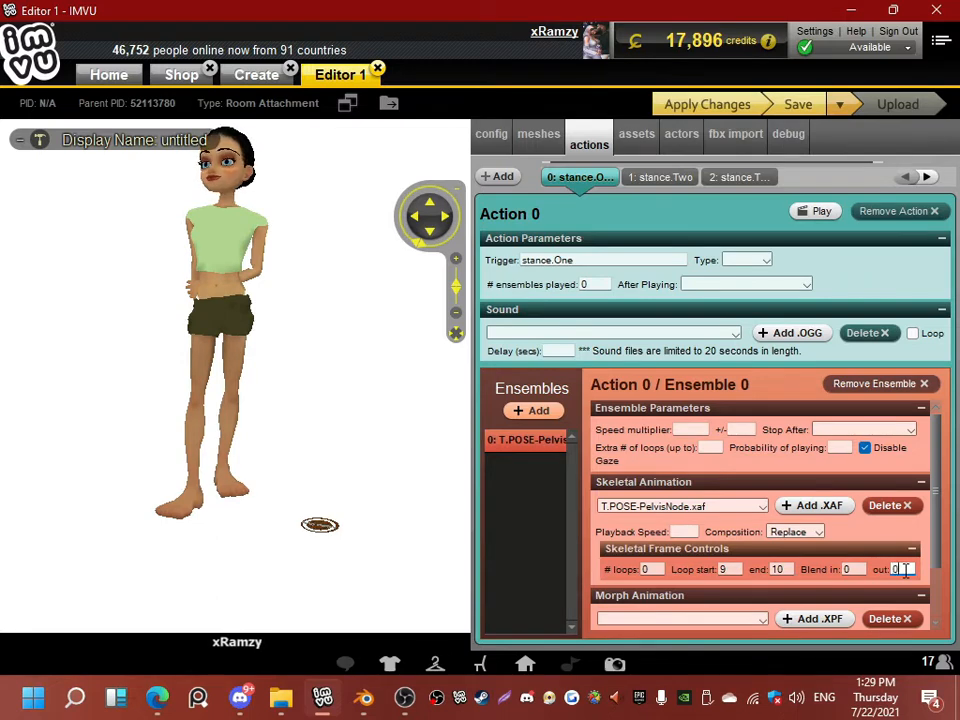
pyautogui.click(667, 104)
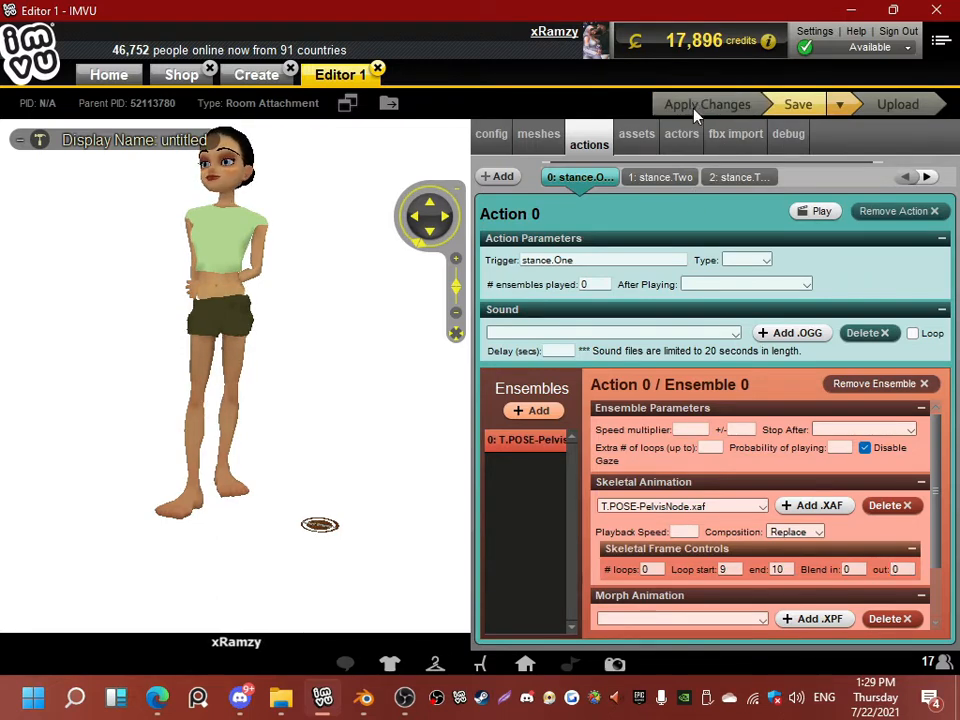
# Step: Set stance.Two's frame controls to 0 loops, loop start 9, end 10, and blend in and out 0, and apply them
pyautogui.click(664, 178)
pyautogui.write('0')
pyautogui.click(739, 568)
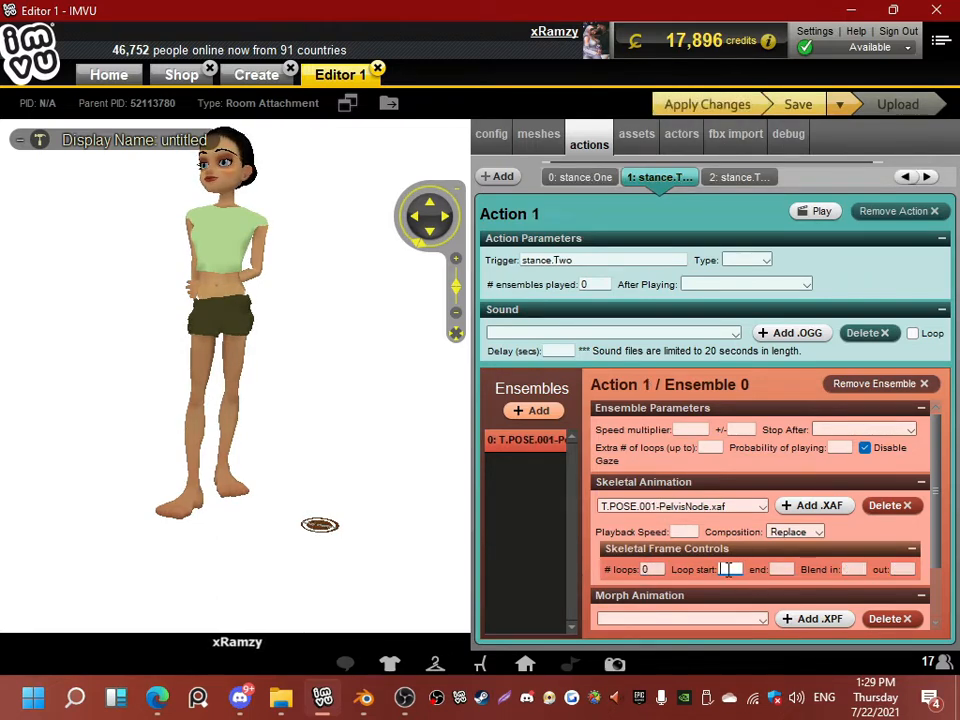
pyautogui.write('1')
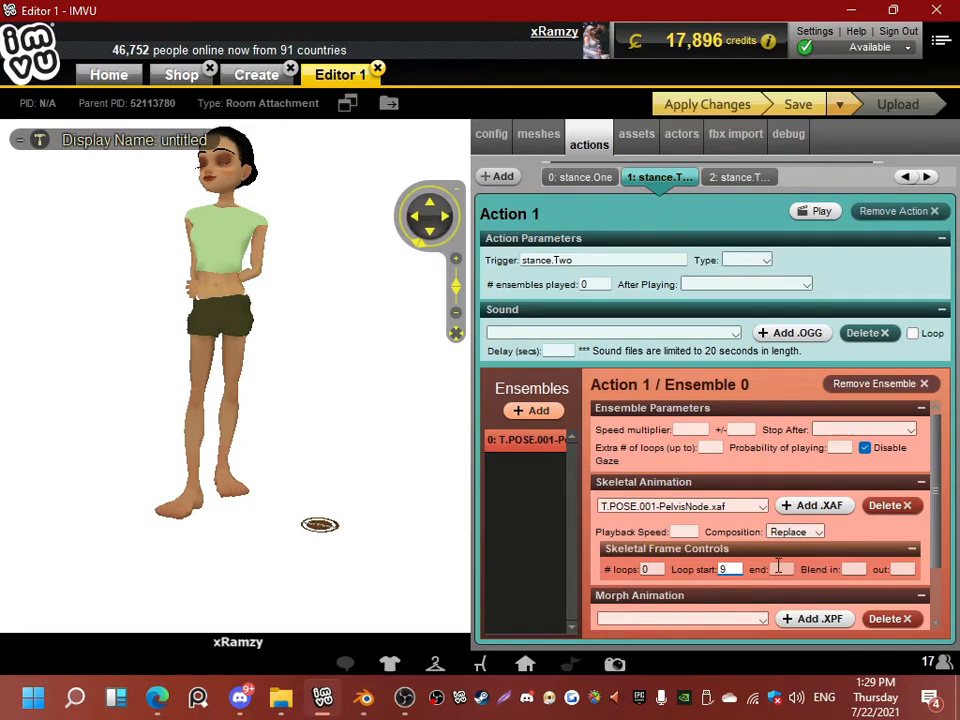
pyautogui.click(778, 568)
pyautogui.write('100')
pyautogui.press('Tab')
pyautogui.write('0')
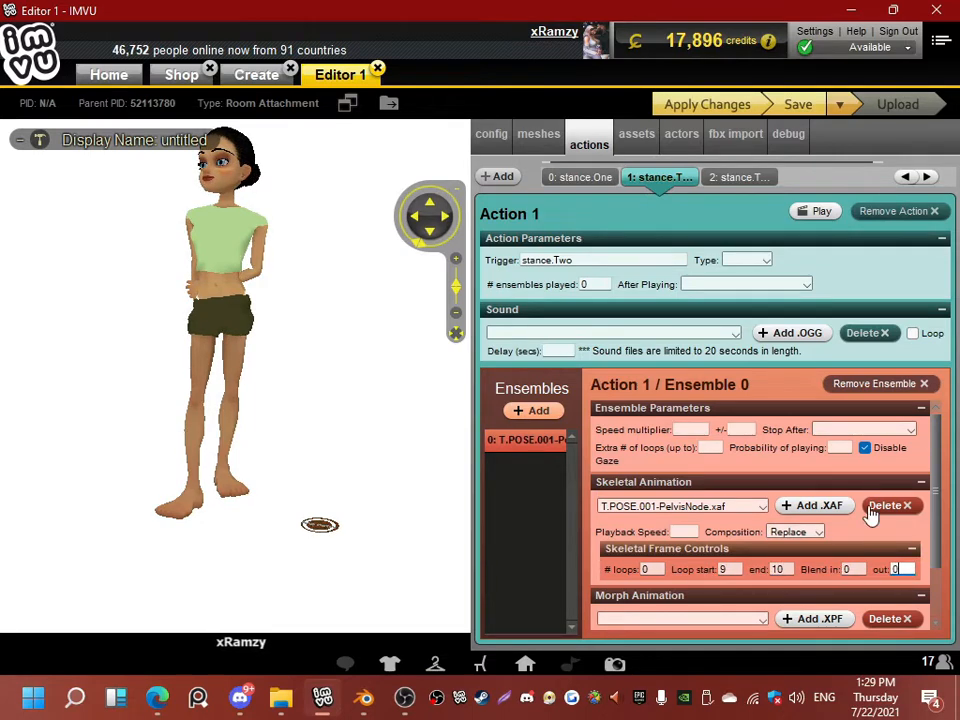
pyautogui.click(697, 105)
# Step: Set stance.Three's frame controls to 0 loops, loop start 9, end 10, and blend in and out 0, and apply them
pyautogui.click(735, 177)
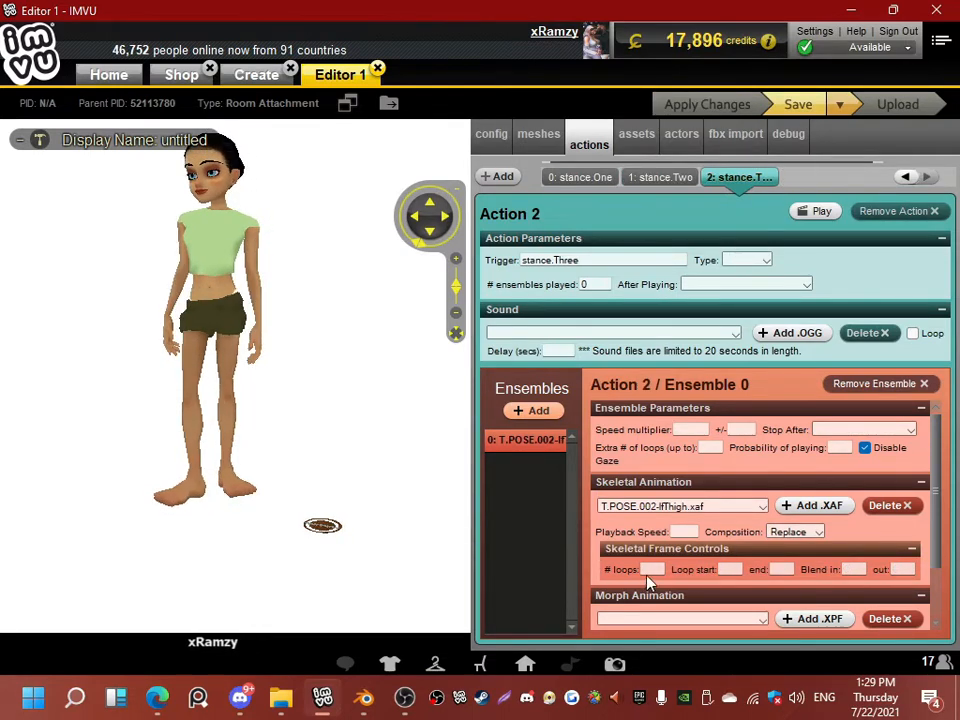
pyautogui.click(731, 569)
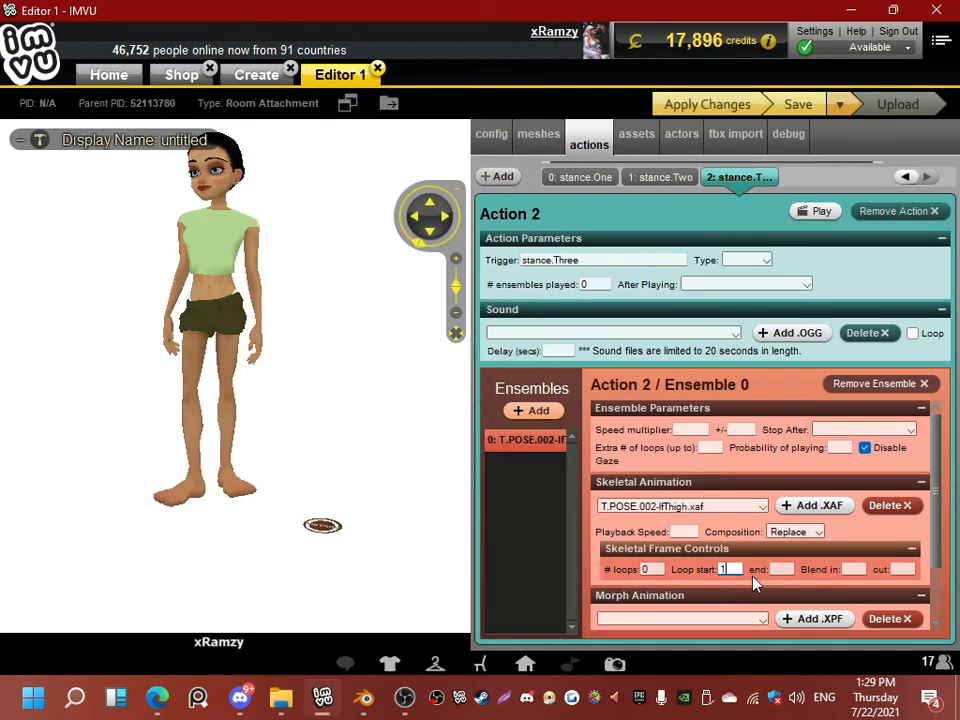
pyautogui.write('9')
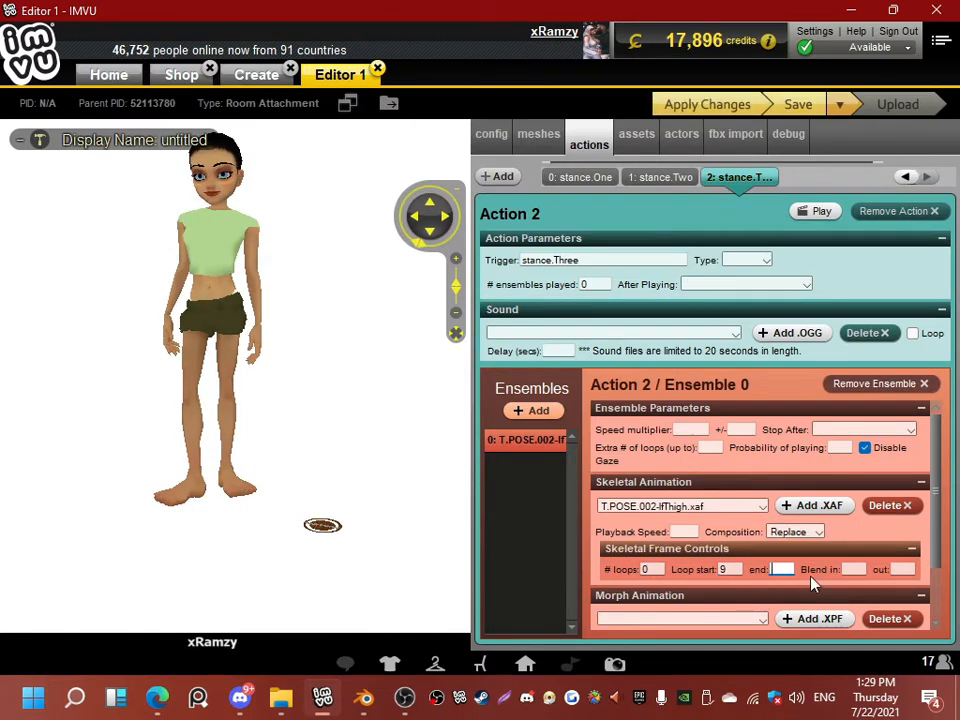
pyautogui.click(667, 106)
pyautogui.moveTo(291, 259); pyautogui.dragTo(328, 480)
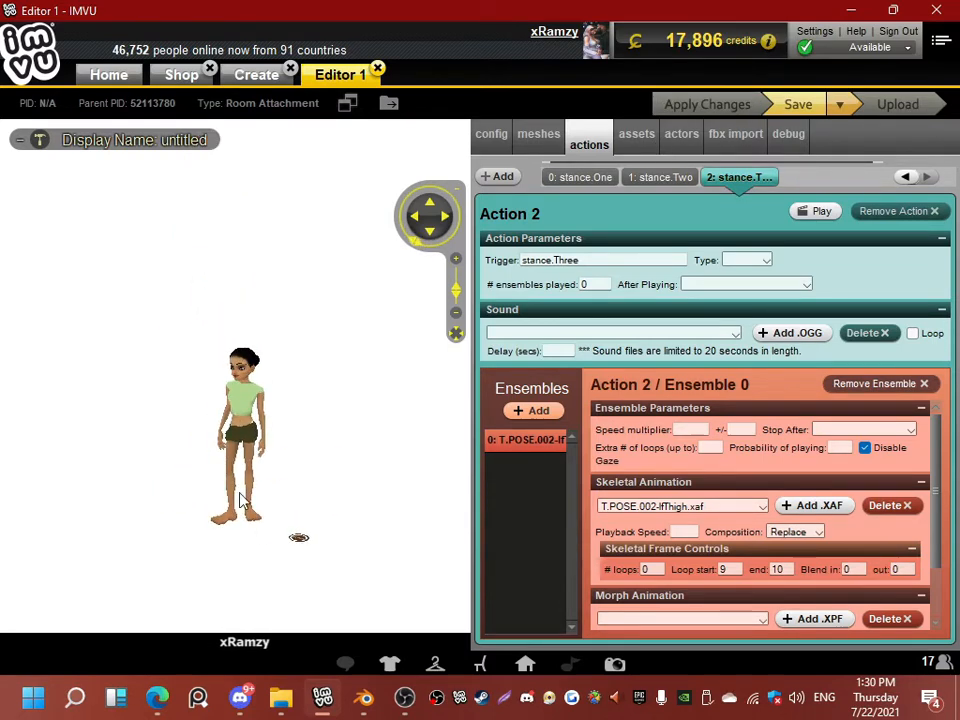
pyautogui.click(340, 483)
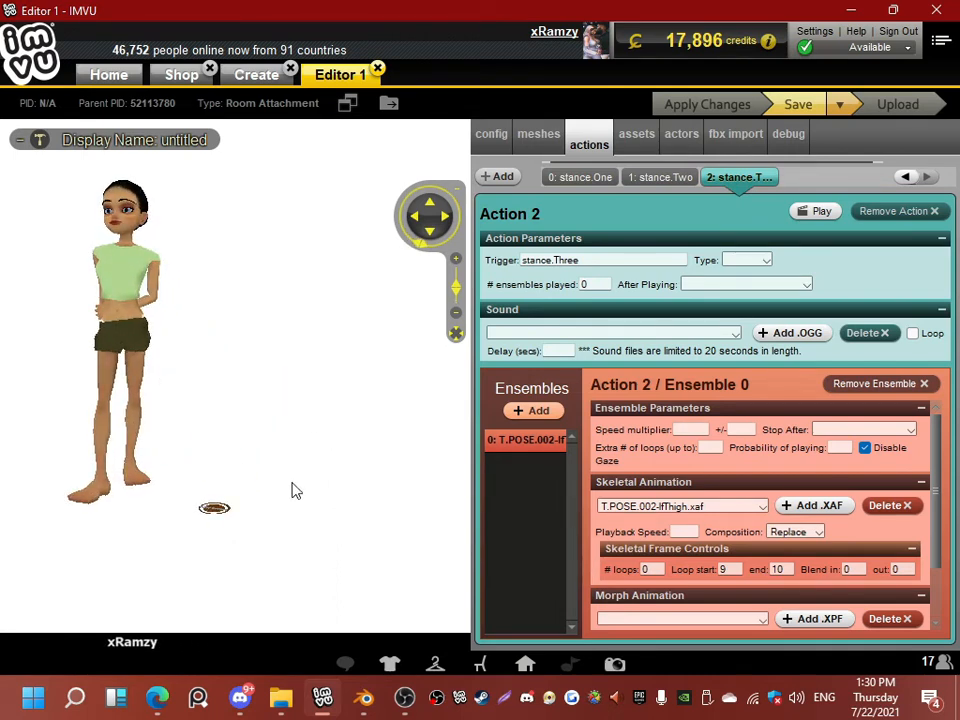
# Step: Turn on the furniture Move tool and load the plain tan studio room from My Rooms as the scene
pyautogui.scroll(-1, 294, 491)
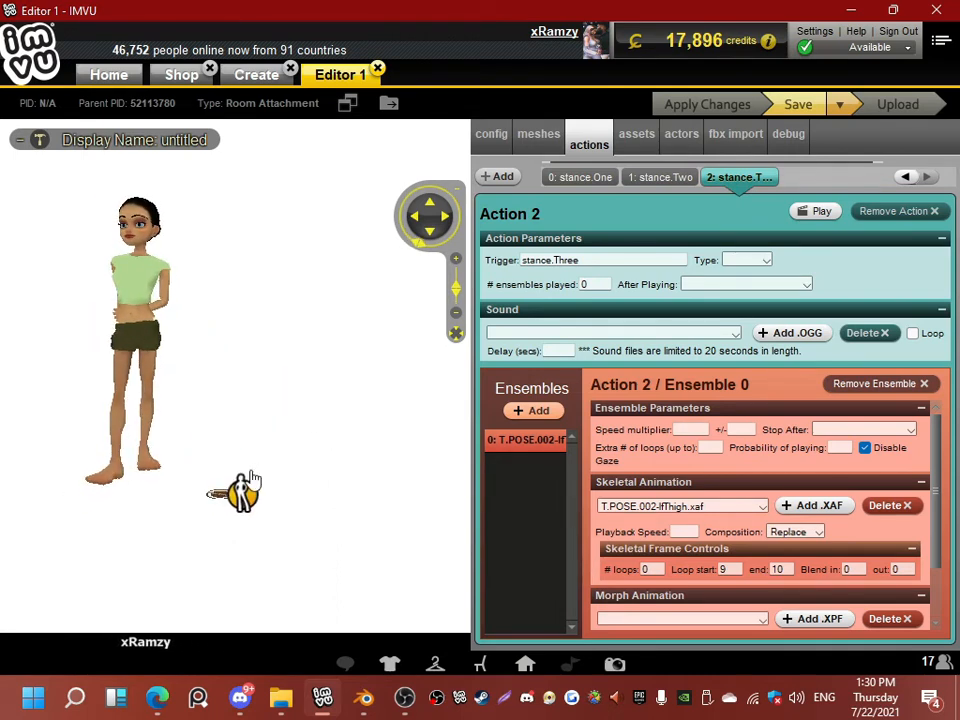
pyautogui.click(40, 140)
pyautogui.click(79, 197)
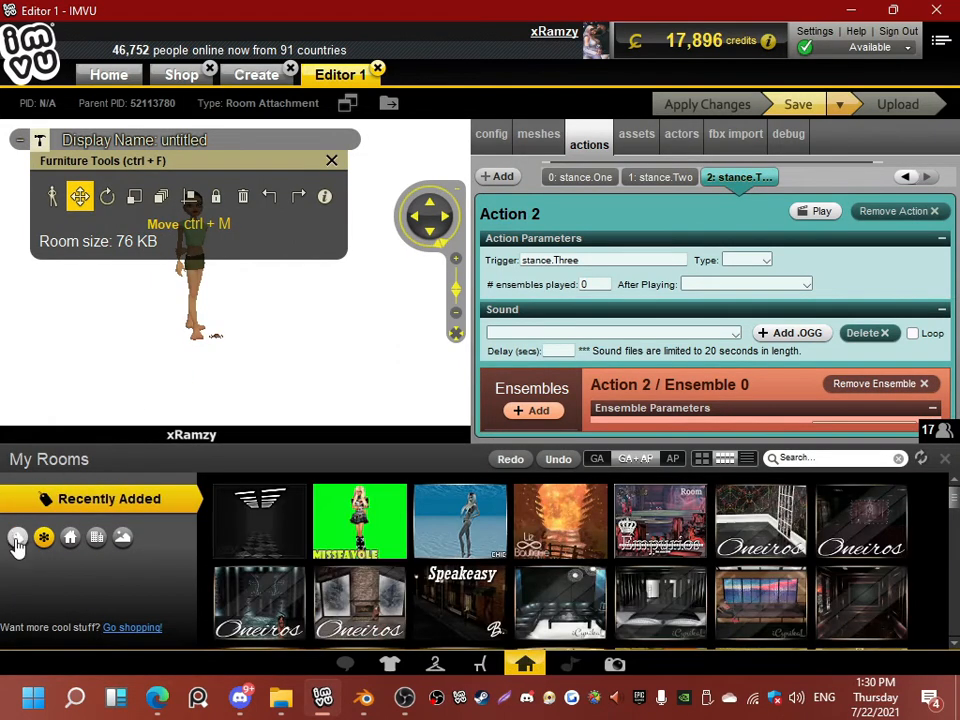
pyautogui.moveTo(332, 368); pyautogui.dragTo(289, 362)
pyautogui.scroll(3, 280, 376)
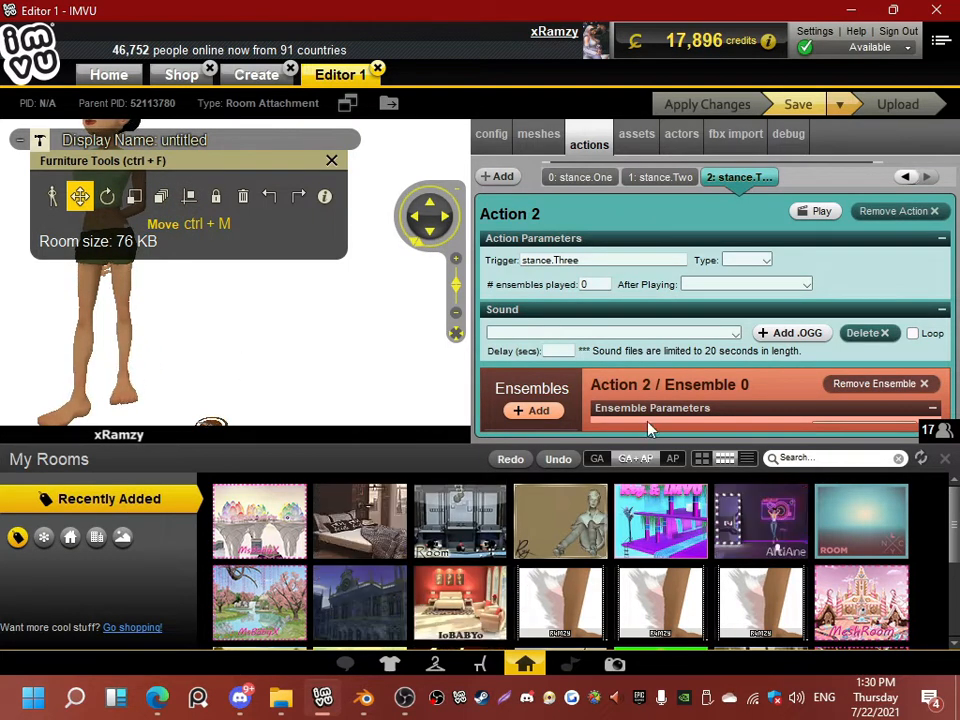
pyautogui.moveTo(468, 631)
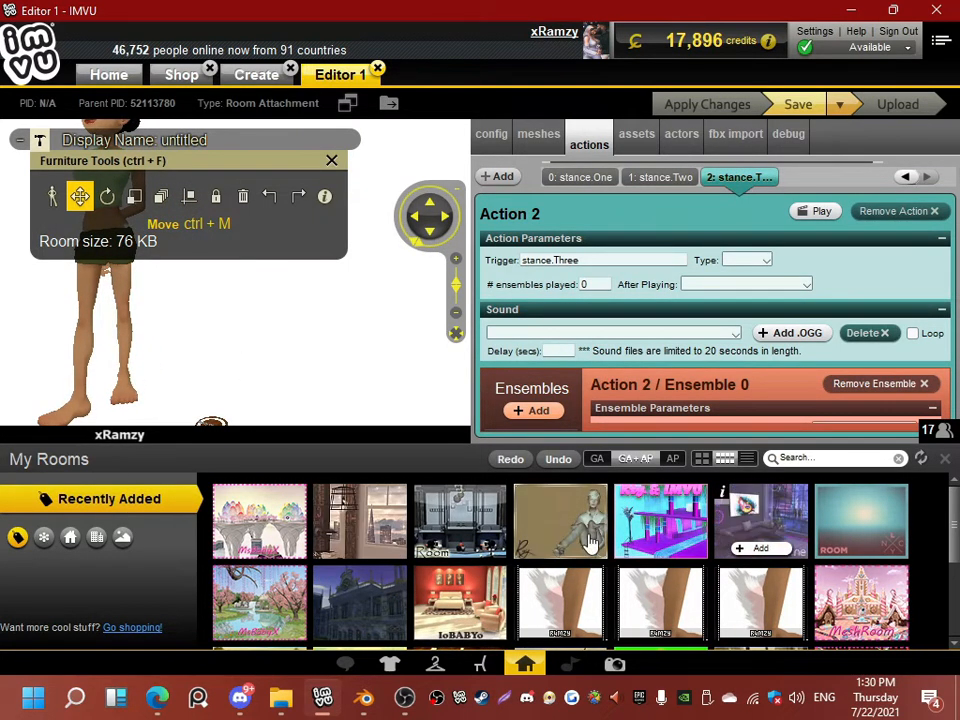
pyautogui.click(560, 548)
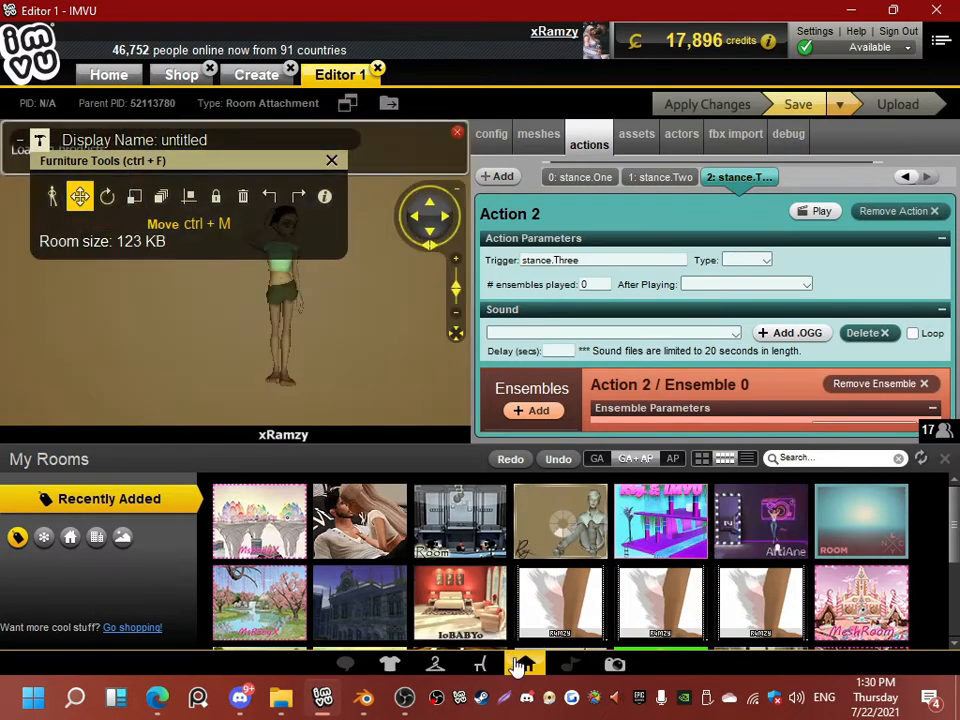
pyautogui.click(525, 664)
# Step: Move the attachment product across the floor away from the avatar and return to Explore mode
pyautogui.scroll(-3, 290, 437)
pyautogui.rightClick(189, 382)
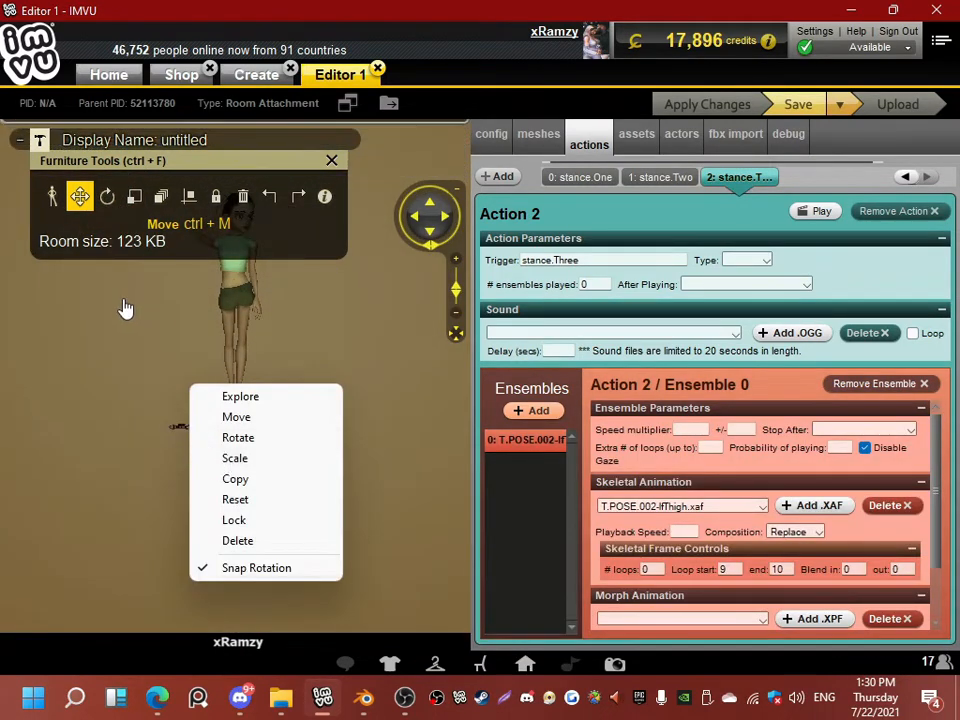
pyautogui.moveTo(125, 305); pyautogui.dragTo(134, 370)
pyautogui.scroll(-2, 200, 492)
pyautogui.moveTo(233, 506); pyautogui.dragTo(124, 508)
pyautogui.click(52, 196)
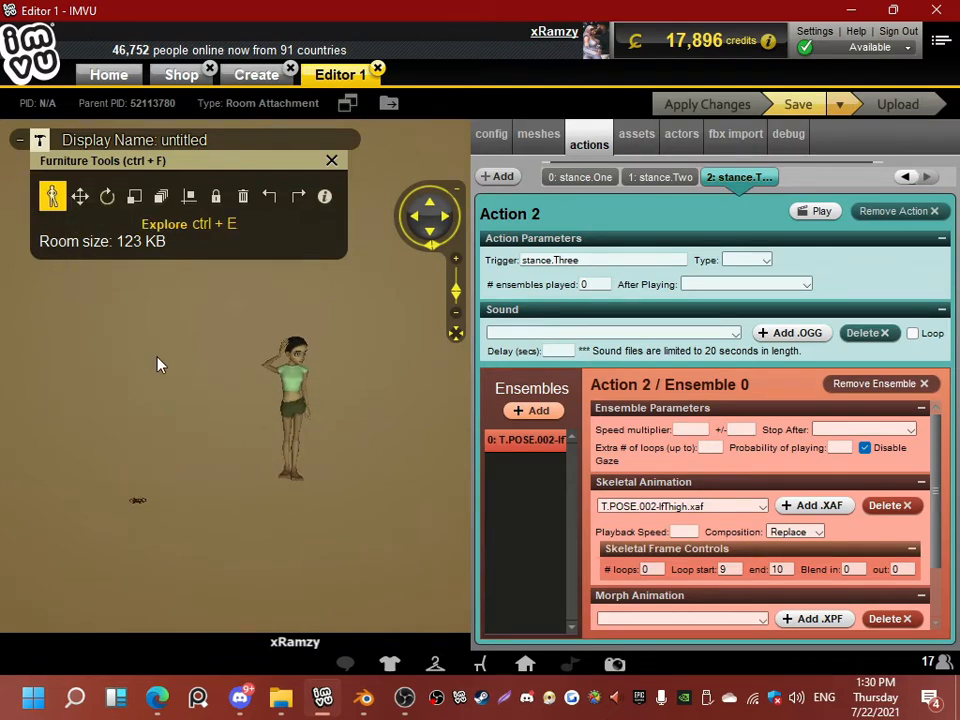
pyautogui.moveTo(156, 364); pyautogui.dragTo(268, 475)
pyautogui.scroll(3, 156, 372)
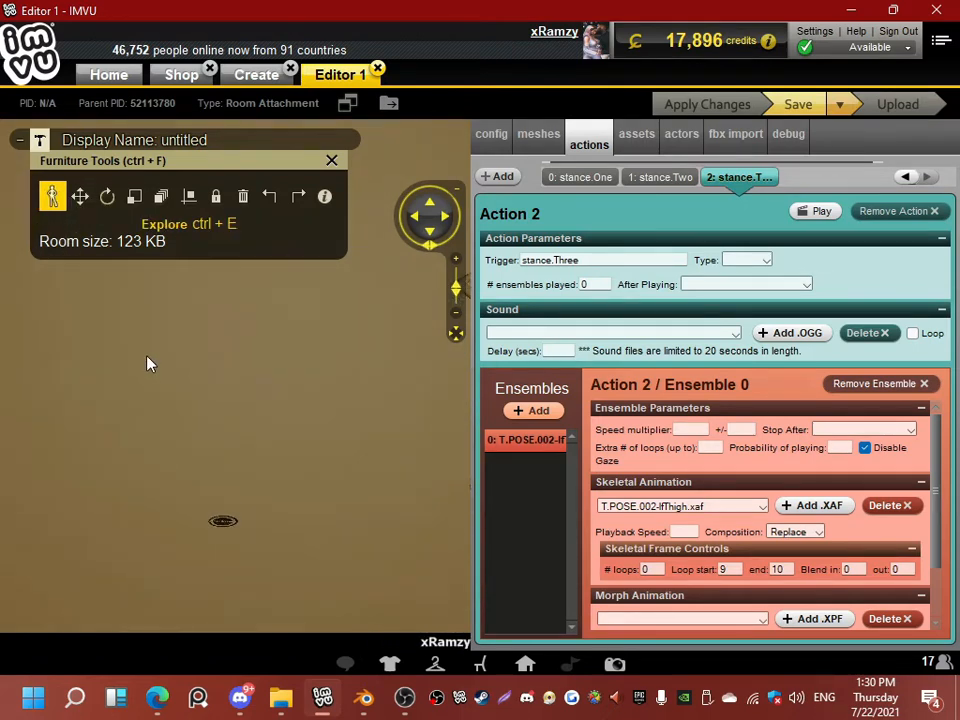
pyautogui.moveTo(147, 355); pyautogui.dragTo(107, 335)
pyautogui.scroll(-2, 276, 418)
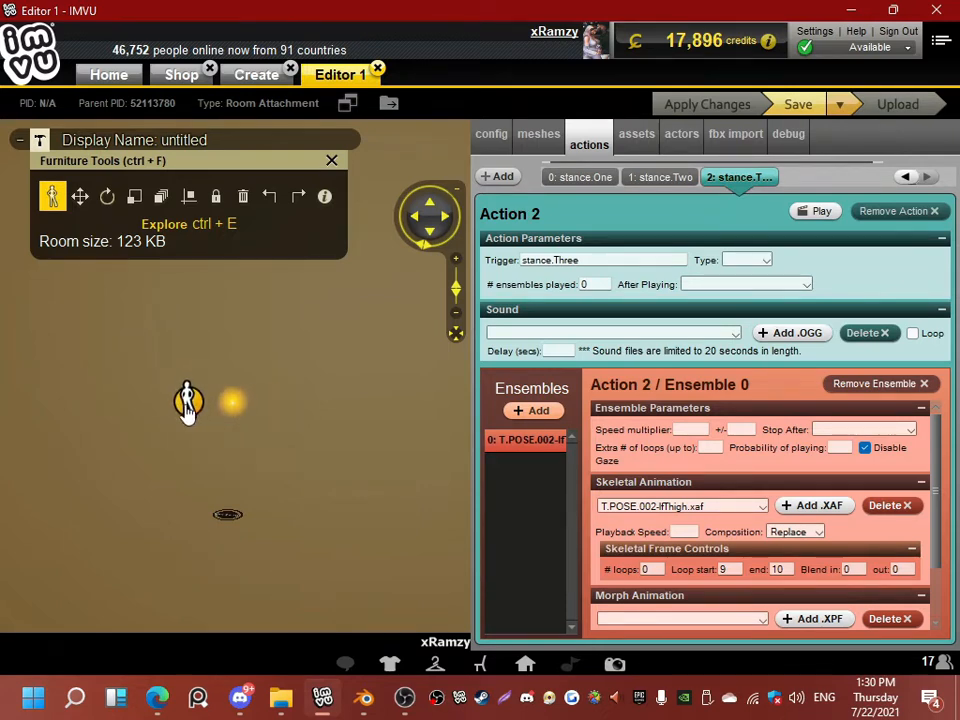
# Step: Choose 3posesXSF.XSF as the product's skeleton and send the avatar to a pose spot on the product
pyautogui.click(491, 140)
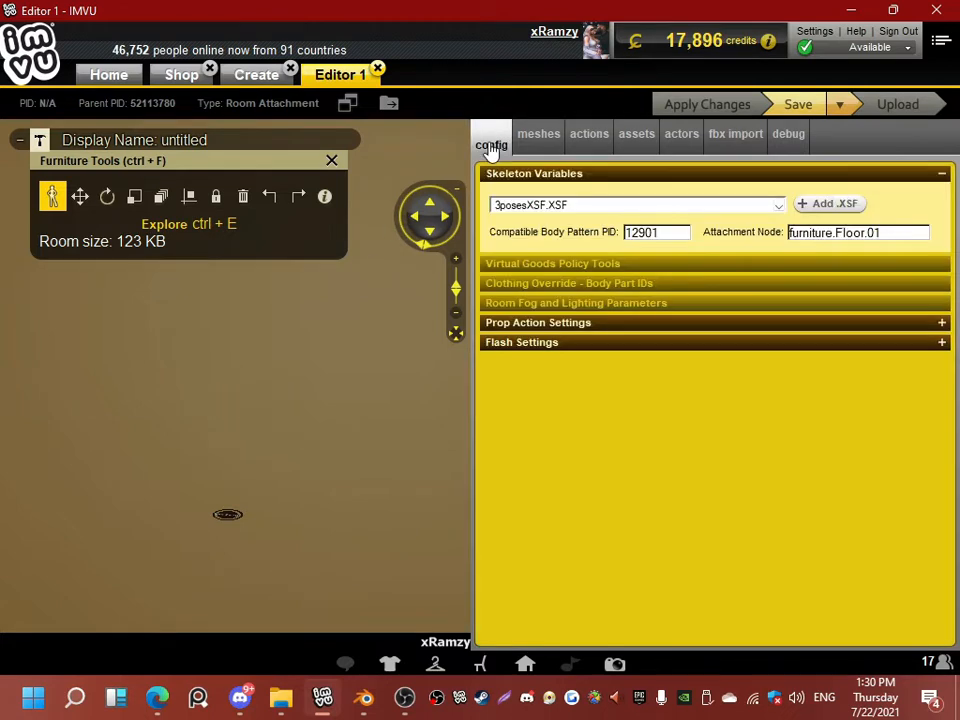
pyautogui.click(524, 204)
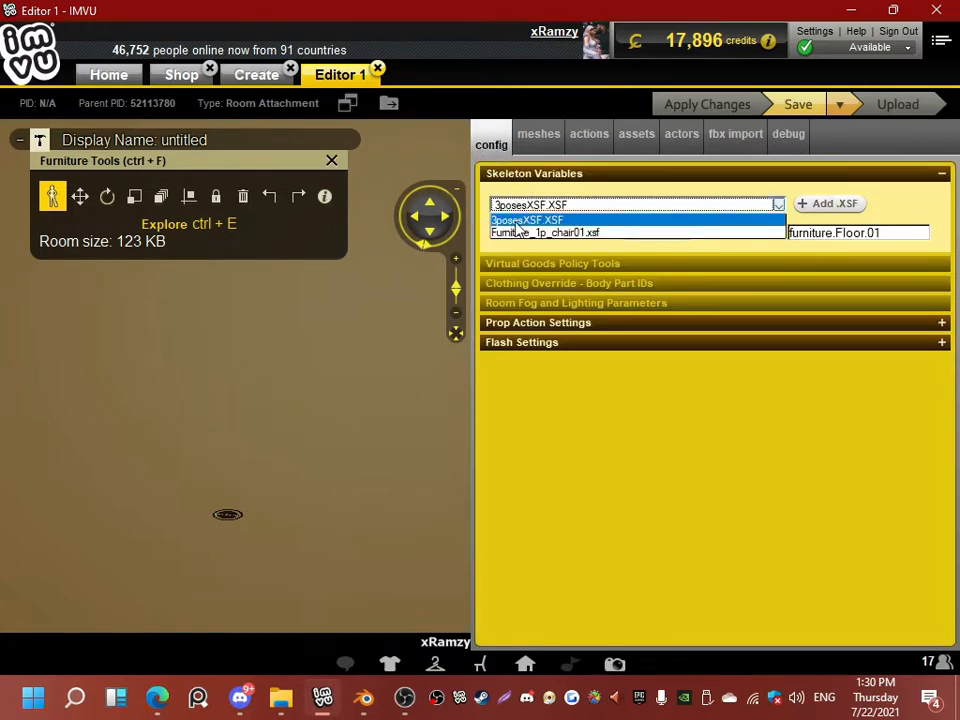
pyautogui.click(565, 220)
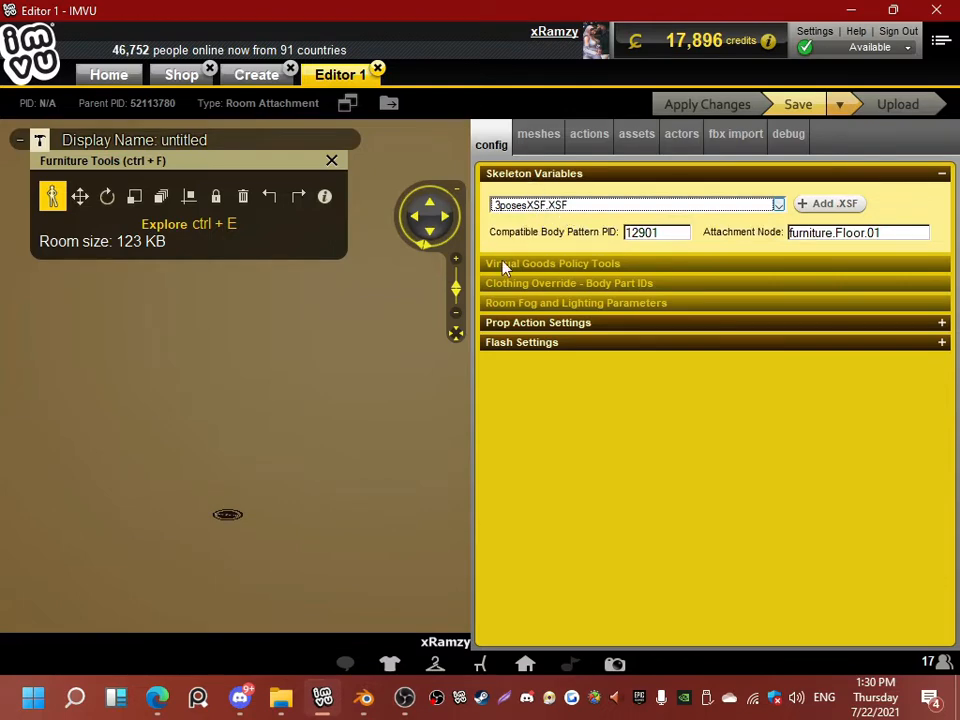
pyautogui.moveTo(210, 424)
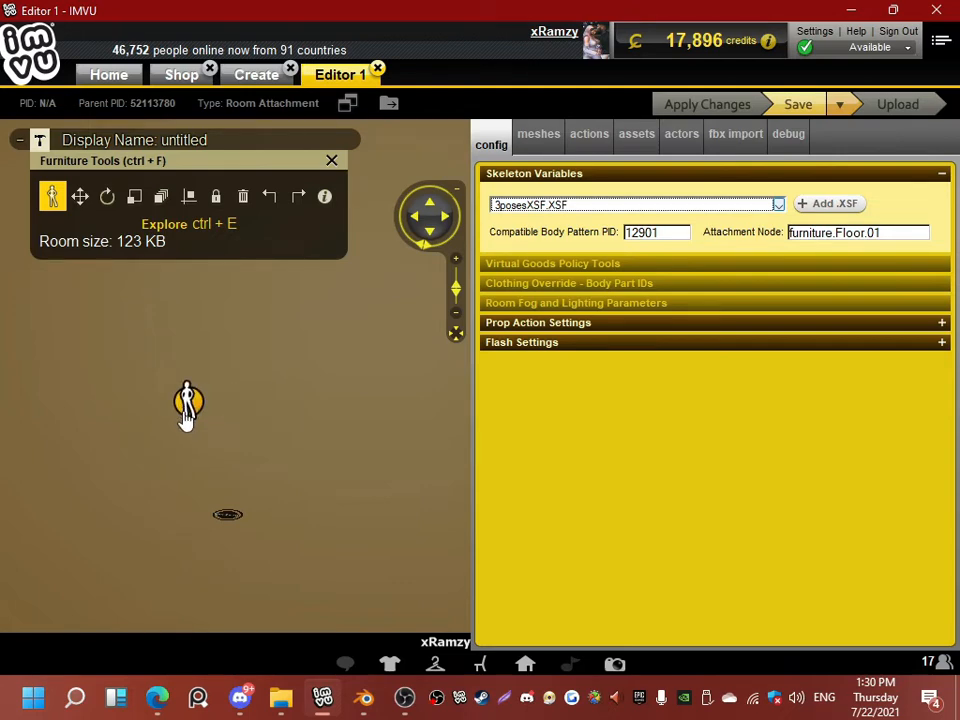
pyautogui.click(186, 412)
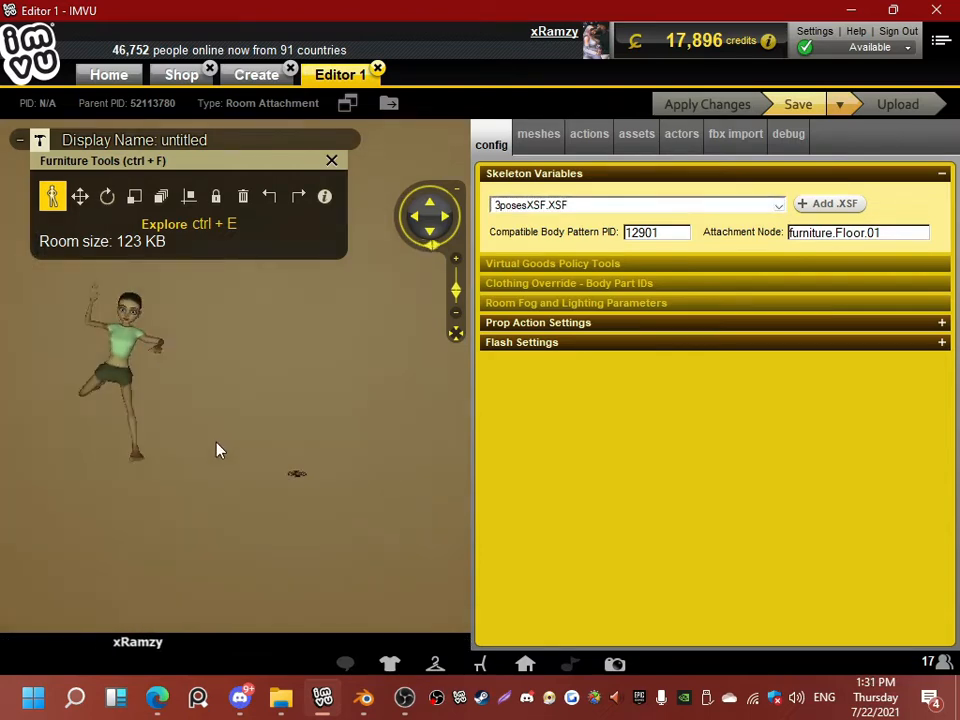
# Step: Switch to Blender's 3GroupPose.blend and examine the first character's pose from a matching angle
pyautogui.moveTo(364, 697)
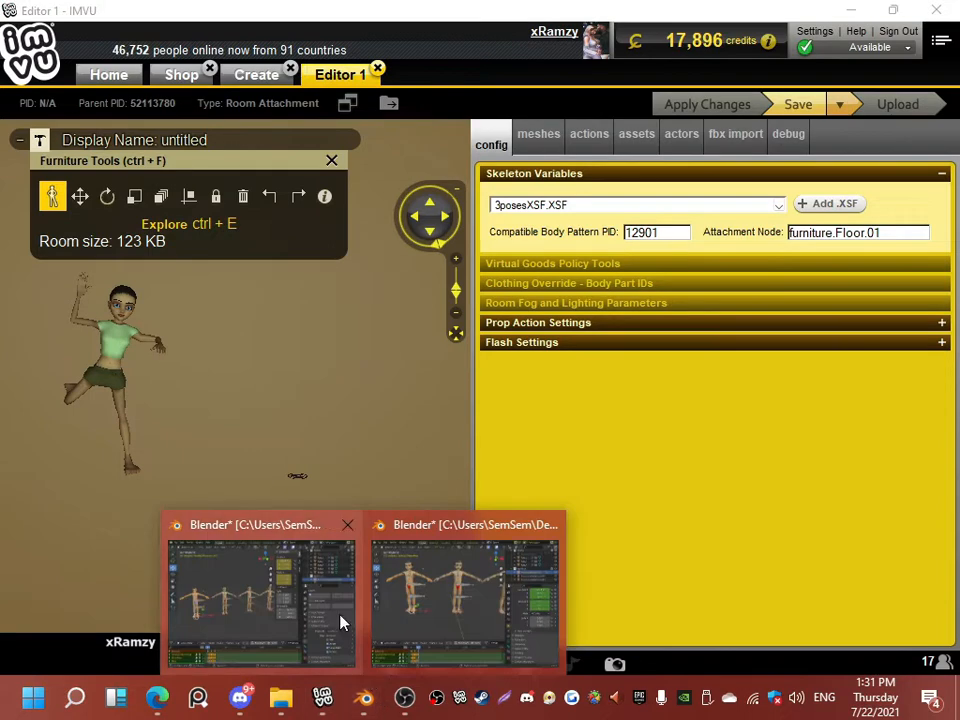
pyautogui.click(444, 606)
pyautogui.moveTo(241, 584); pyautogui.dragTo(204, 584)
pyautogui.moveTo(175, 283); pyautogui.dragTo(268, 249, button='middle')
# Step: Switch back to IMVU, close the furniture tools and compare the avatar's pose with the Blender original
pyautogui.moveTo(326, 702)
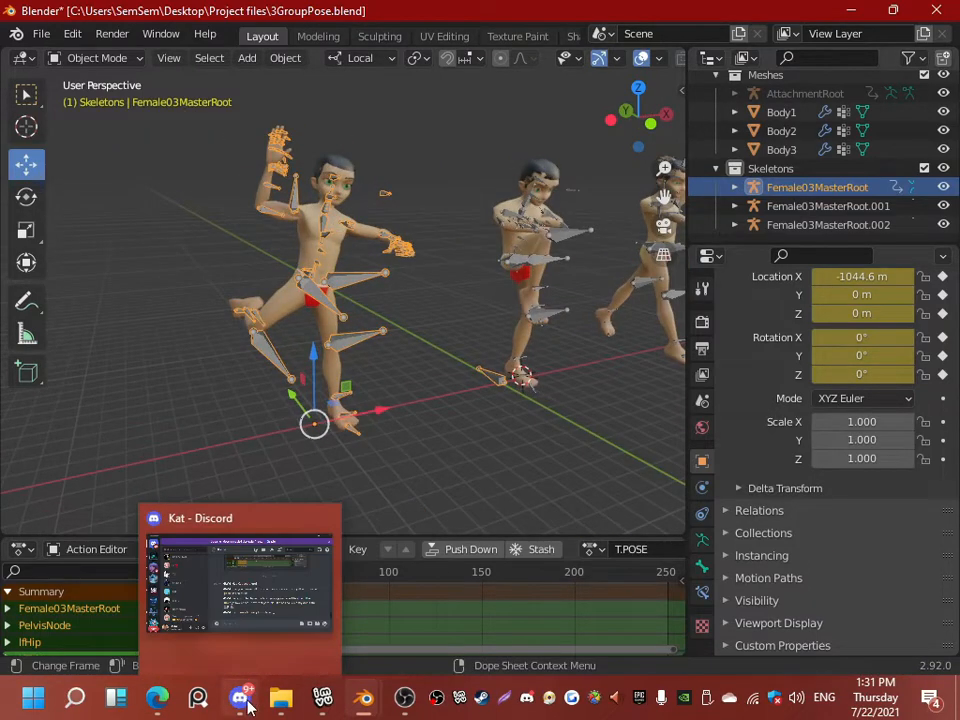
pyautogui.click(323, 698)
pyautogui.moveTo(179, 320)
pyautogui.mouseDown()
pyautogui.moveTo(375, 312)
pyautogui.moveTo(213, 305)
pyautogui.moveTo(332, 285)
pyautogui.moveTo(231, 311)
pyautogui.moveTo(185, 342)
pyautogui.mouseUp()
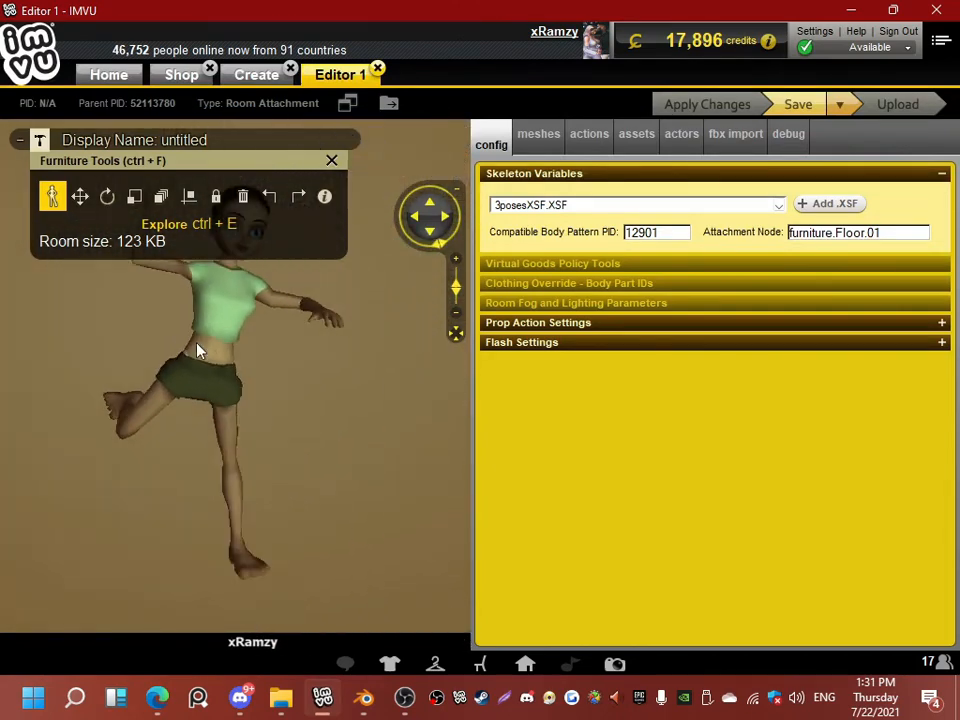
pyautogui.click(331, 161)
pyautogui.moveTo(210, 300); pyautogui.dragTo(260, 340)
pyautogui.scroll(-3, 223, 353)
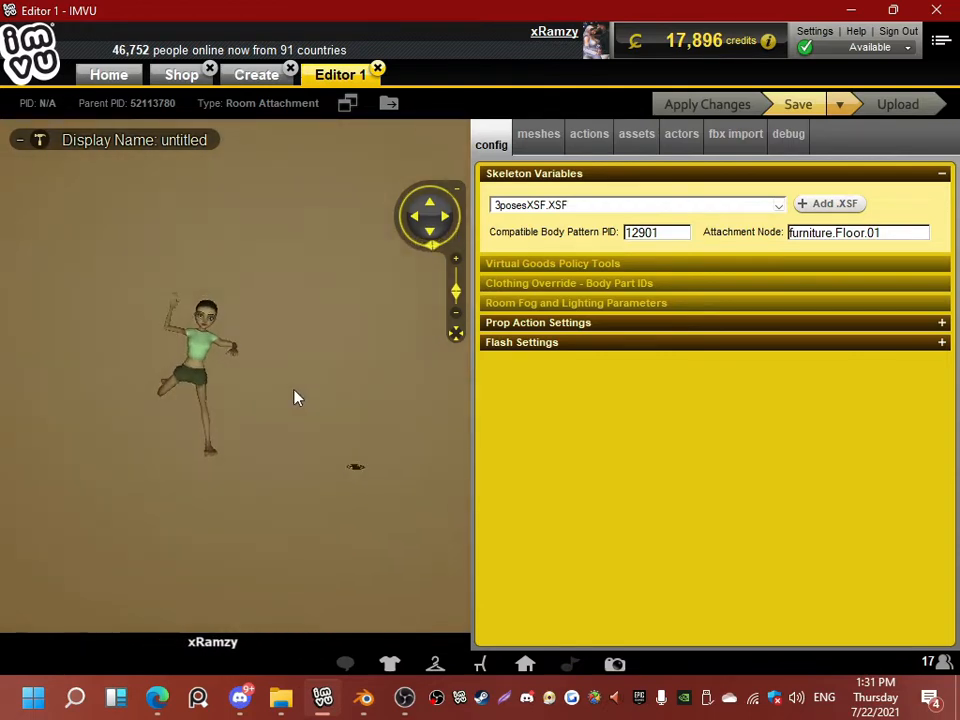
pyautogui.moveTo(336, 423); pyautogui.dragTo(354, 441)
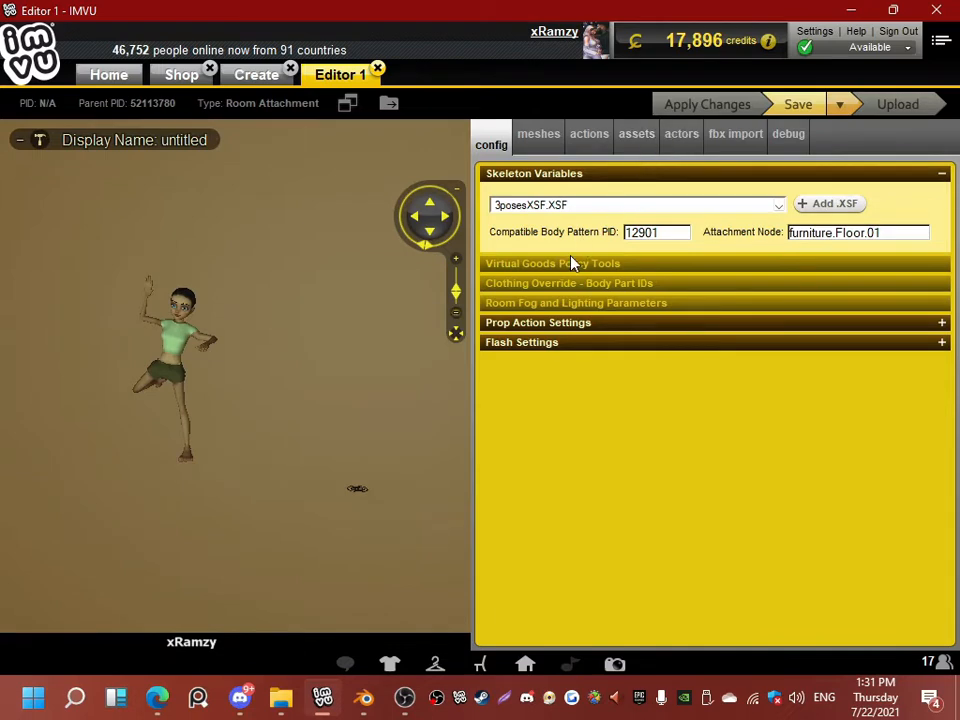
# Step: Add an actor to the scene and send it to a free pose spot on the product
pyautogui.click(697, 142)
pyautogui.click(724, 392)
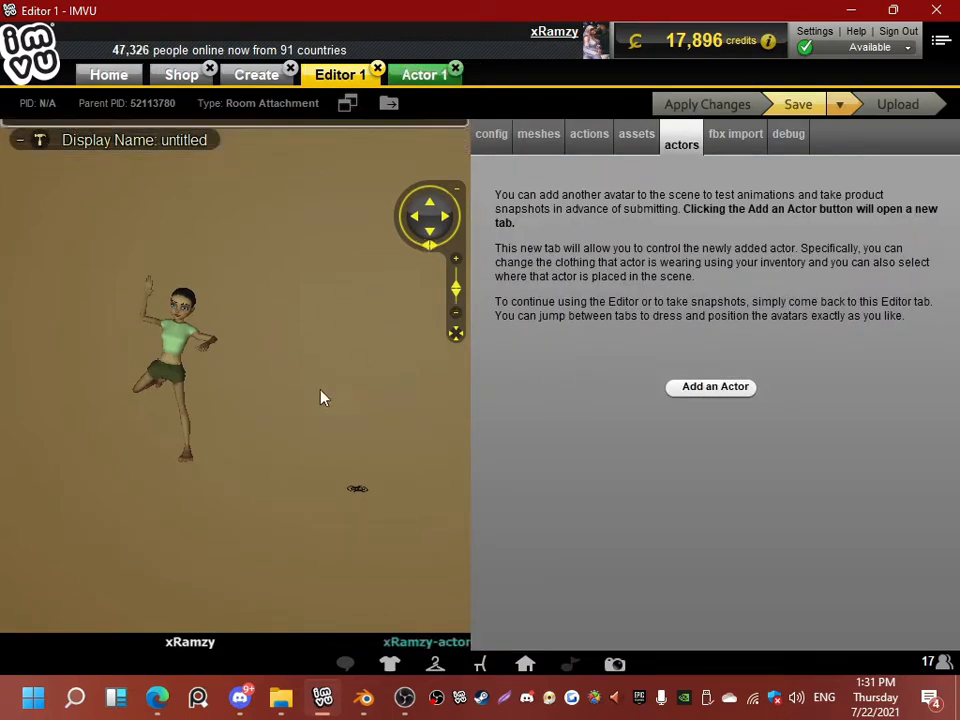
pyautogui.click(405, 78)
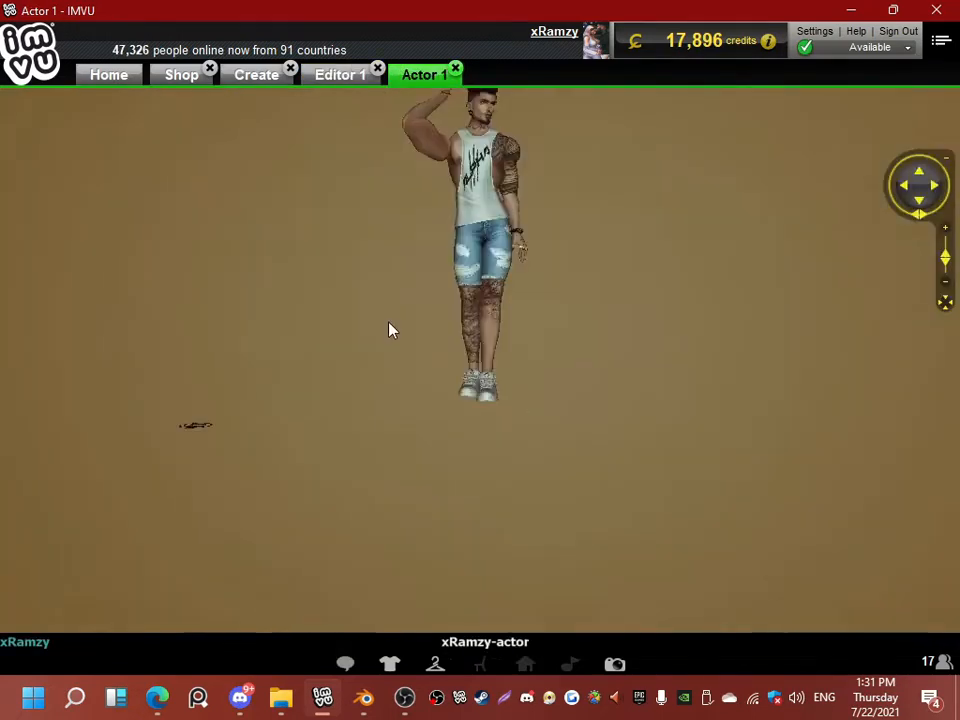
pyautogui.click(370, 405)
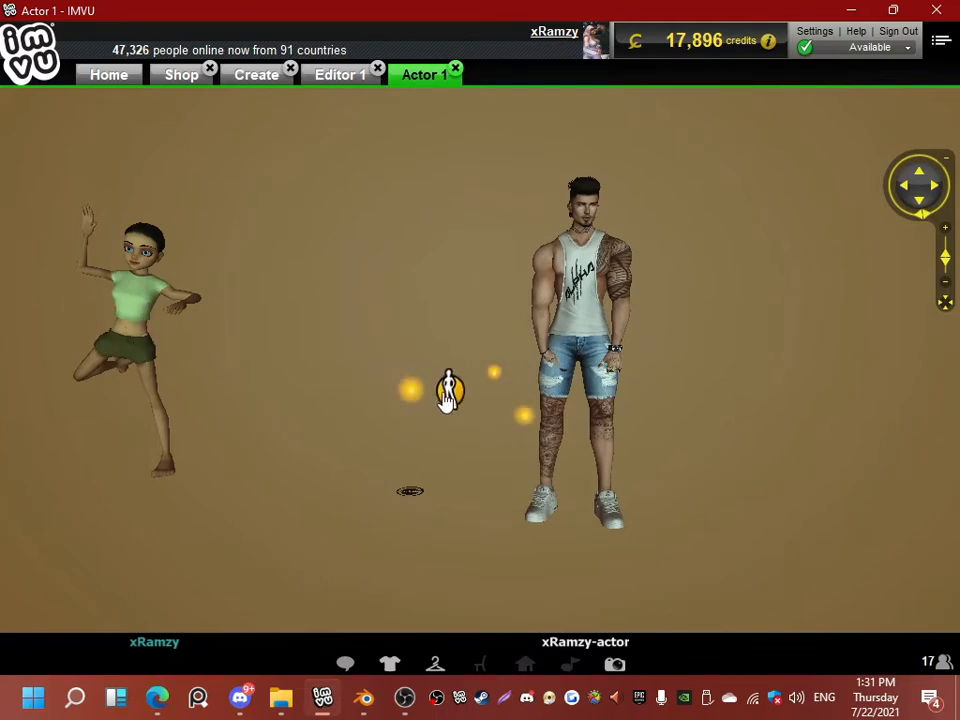
pyautogui.click(445, 400)
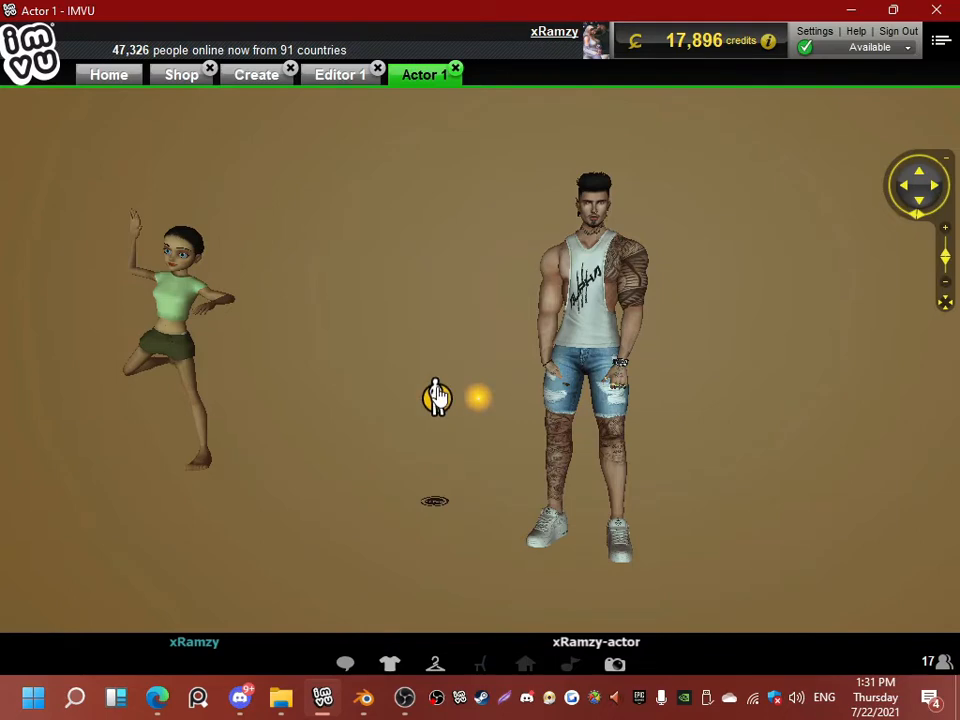
# Step: Place the actor on the free pose spot between the two avatars, and switch to the 3GroupPose.blend project in Blender
pyautogui.click(436, 397)
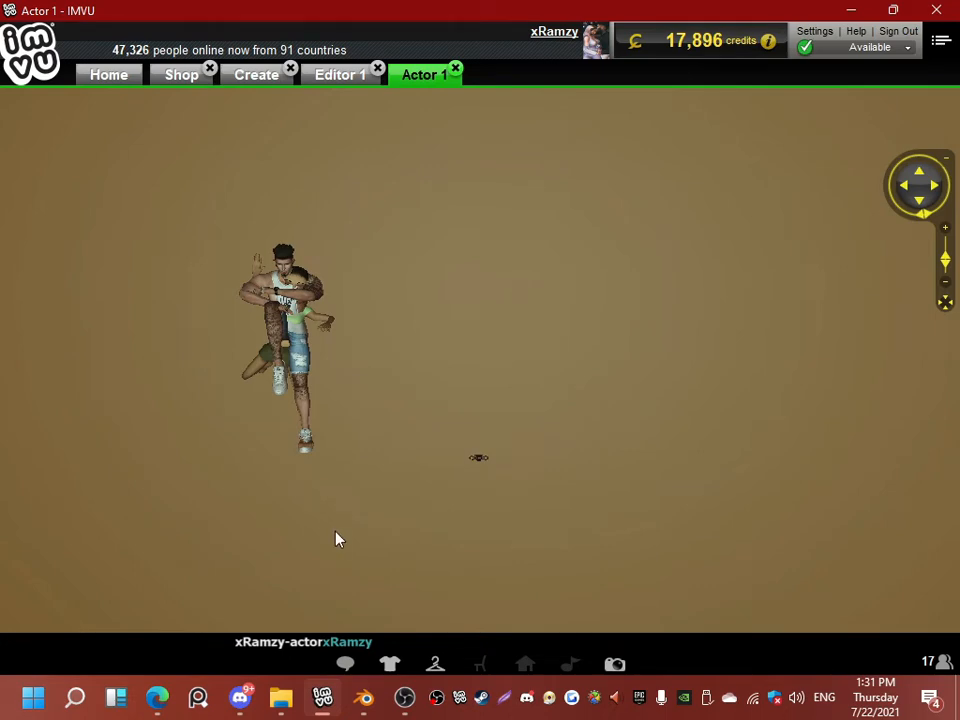
pyautogui.moveTo(364, 697)
pyautogui.click(421, 603)
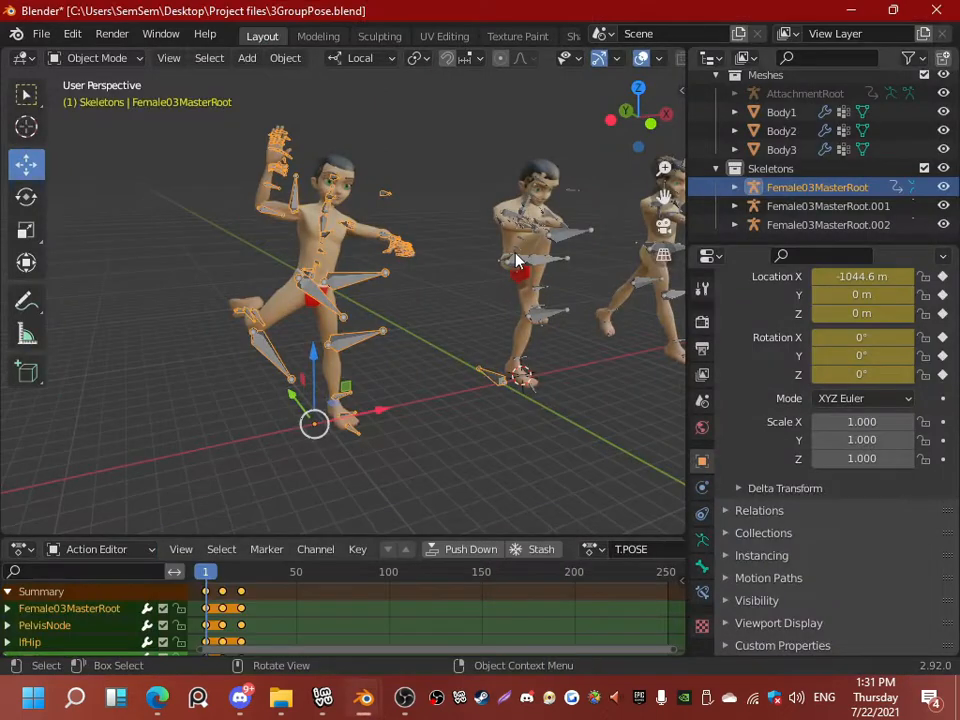
# Step: Select the middle figure's skeleton, Female03MasterRoot.001, and put it in Pose Mode
pyautogui.moveTo(401, 272); pyautogui.dragTo(320, 287, button='middle')
pyautogui.scroll(2, 381, 334)
pyautogui.scroll(1, 320, 287)
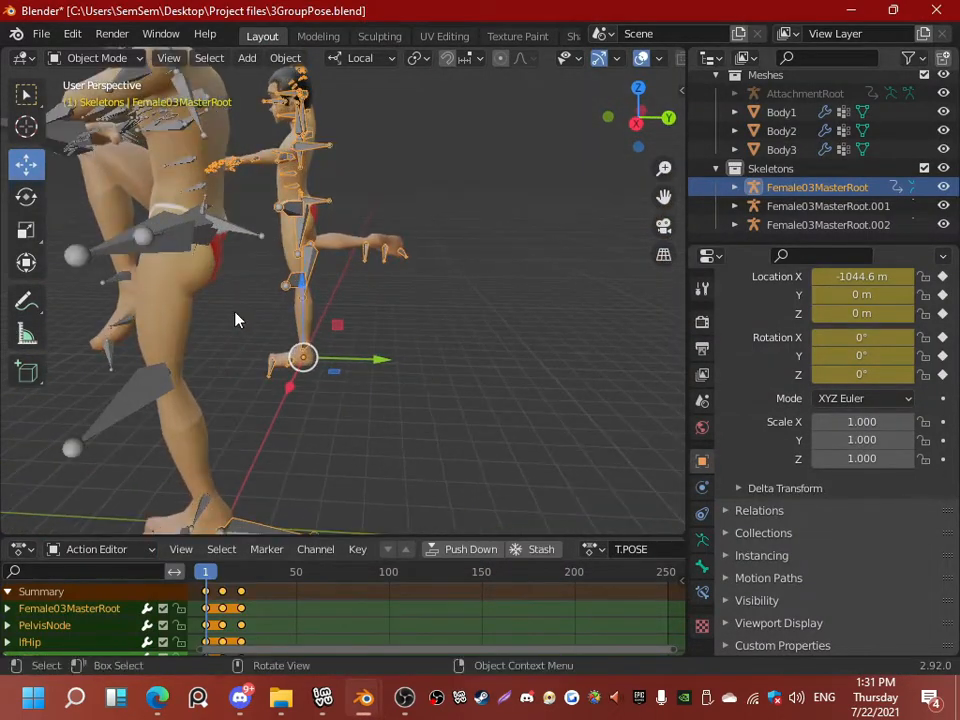
pyautogui.rightClick(236, 231)
pyautogui.click(249, 239)
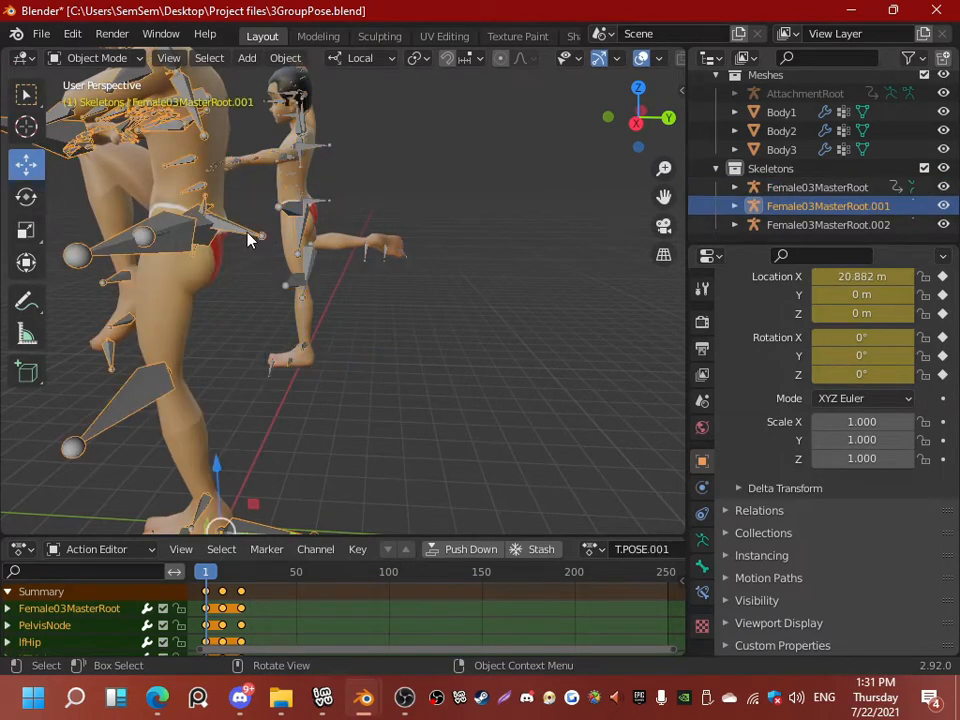
pyautogui.click(97, 58)
pyautogui.click(88, 120)
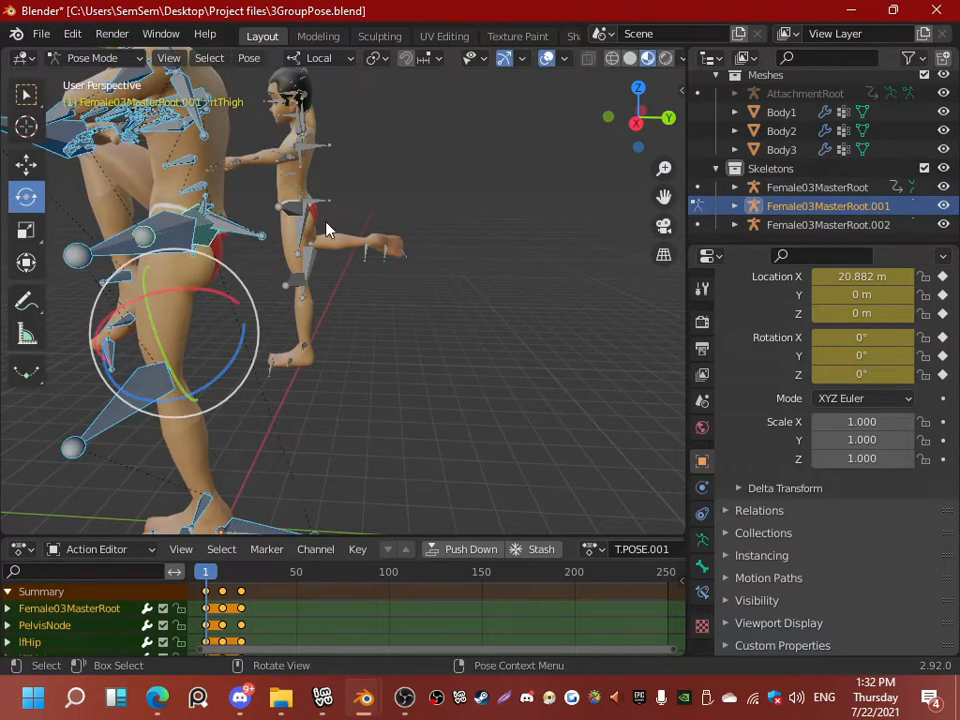
# Step: Select the middle skeleton's PelvisNode bone and activate the Move tool
pyautogui.moveTo(244, 166); pyautogui.dragTo(148, 185, button='middle')
pyautogui.click(229, 343)
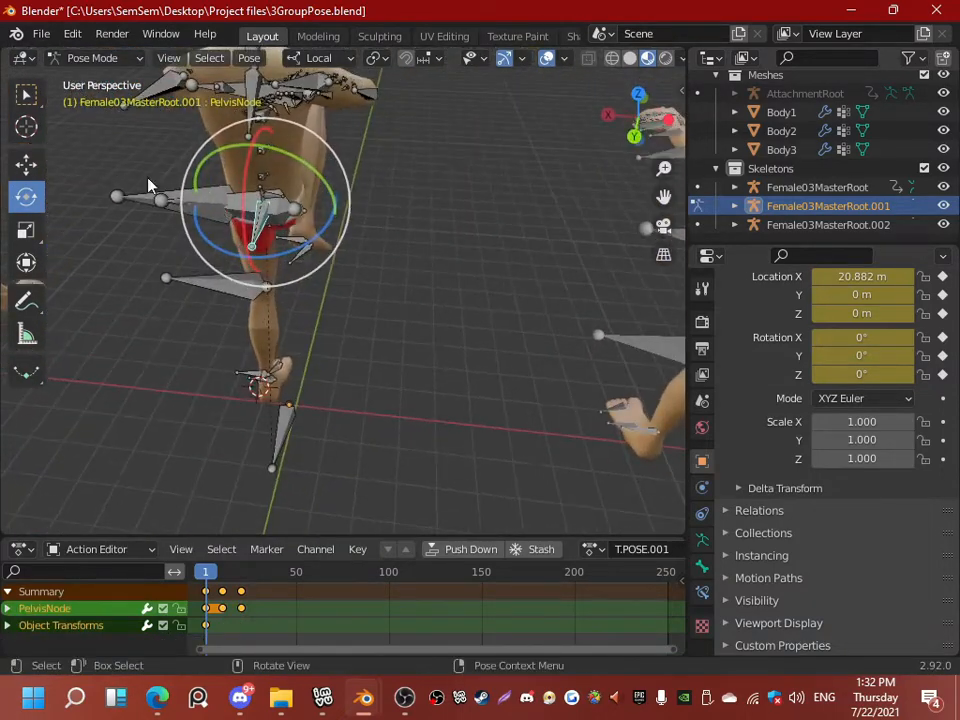
pyautogui.click(26, 164)
# Step: Try moving PelvisNode along its local X axis toward the first figure, and compare the spacing with the IMVU scene
pyautogui.moveTo(212, 202); pyautogui.dragTo(416, 327)
pyautogui.moveTo(416, 327); pyautogui.dragTo(388, 272, button='middle')
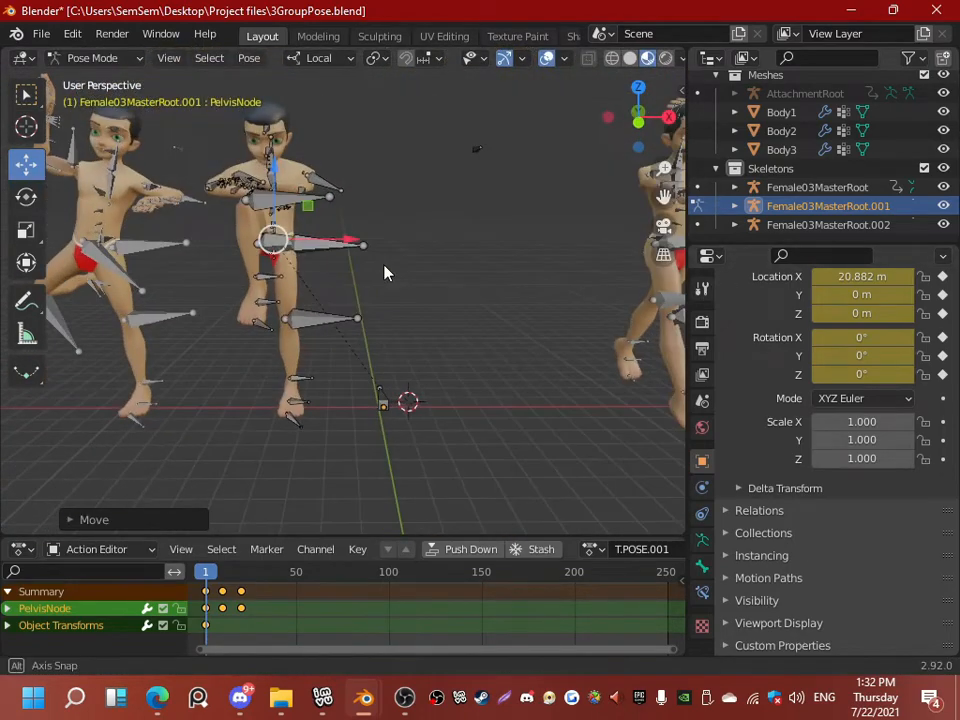
pyautogui.click(322, 697)
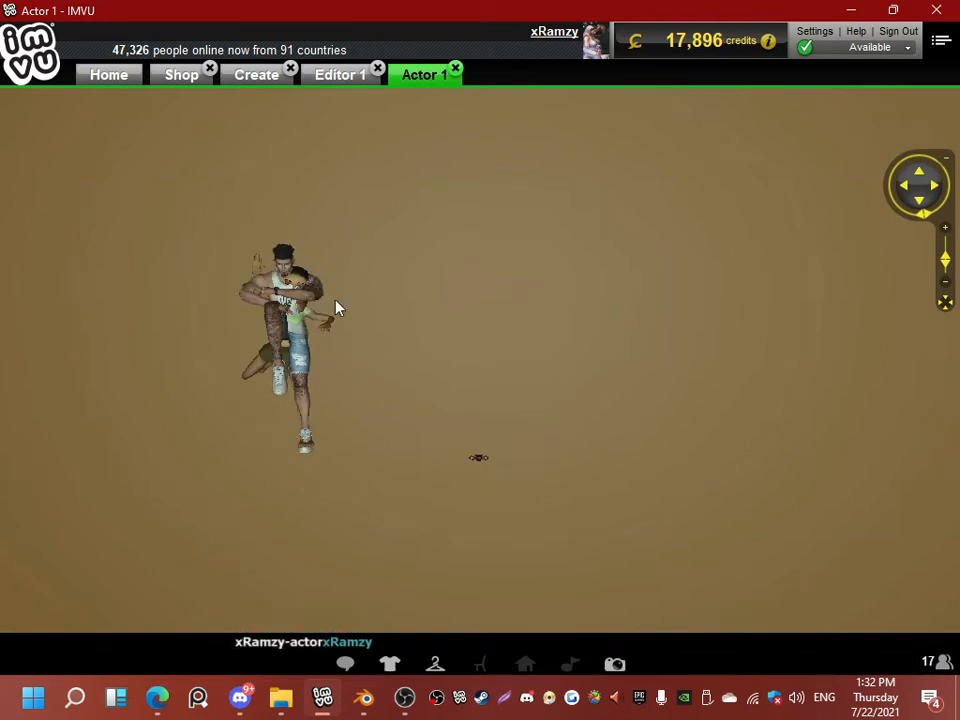
pyautogui.hotkey('alt', 'Tab')
# Step: Try moving PelvisNode along its local X axis until the middle figure stands close to the third figure
pyautogui.moveTo(388, 332); pyautogui.dragTo(388, 252, button='middle')
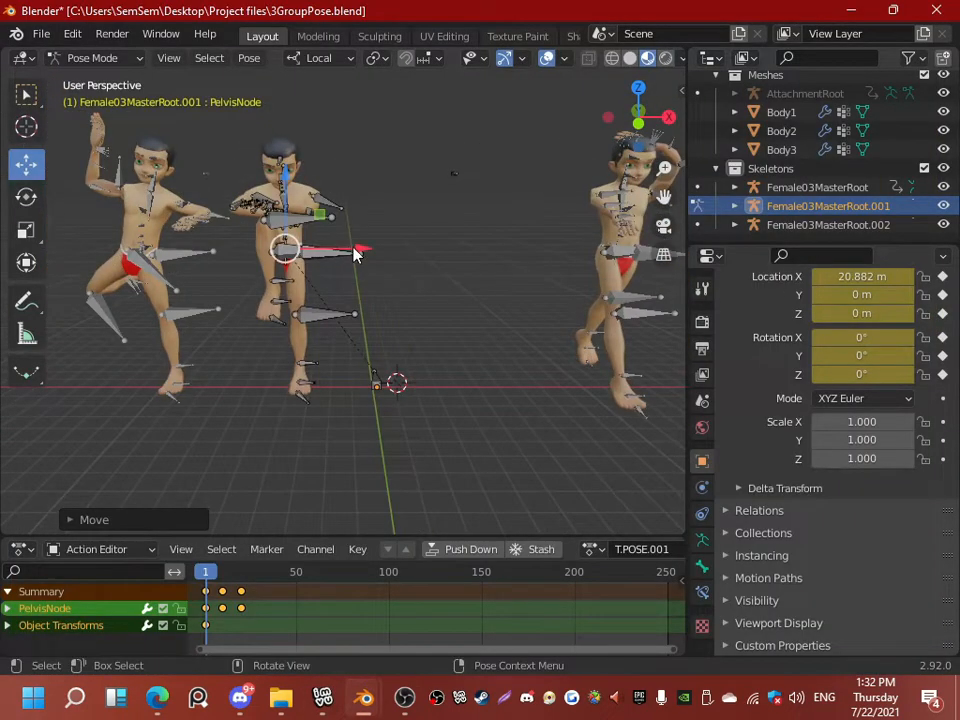
pyautogui.moveTo(355, 254); pyautogui.dragTo(590, 252)
pyautogui.moveTo(590, 252); pyautogui.dragTo(508, 255, button='middle')
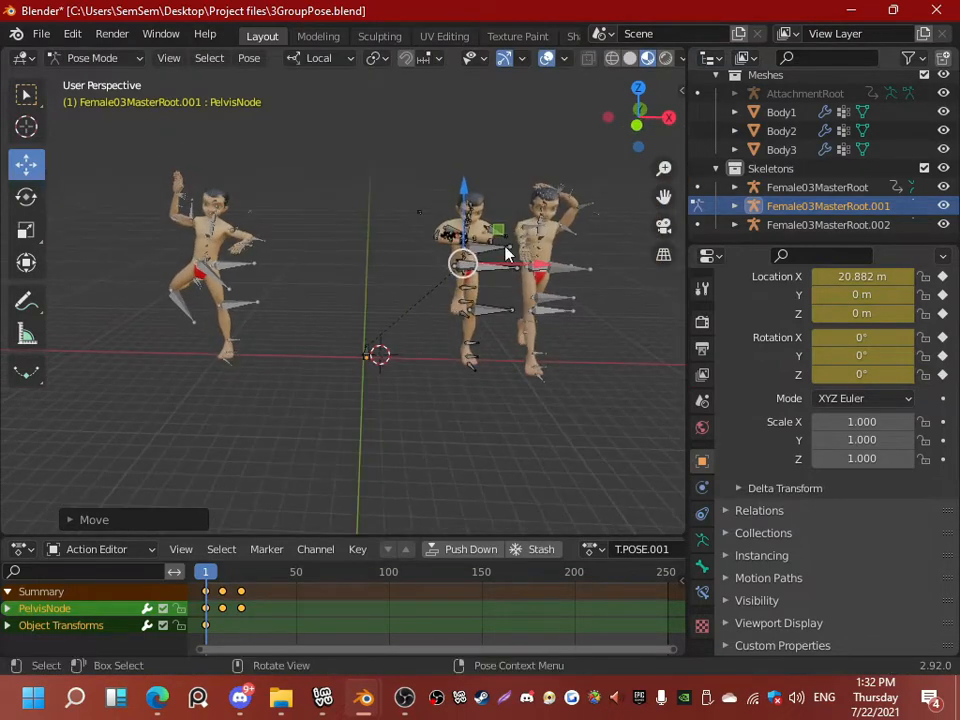
# Step: Switch to IMVU, close the Actor 1 tab and add another actor to the scene from the editor
pyautogui.click(323, 698)
pyautogui.scroll(3, 343, 376)
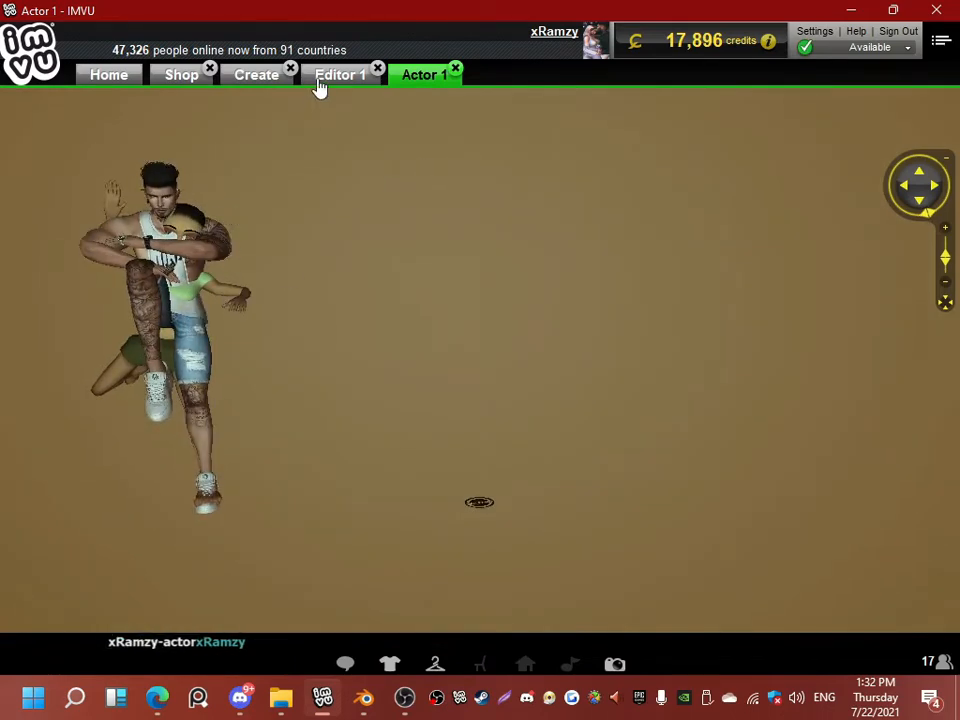
pyautogui.click(335, 76)
pyautogui.scroll(2, 258, 430)
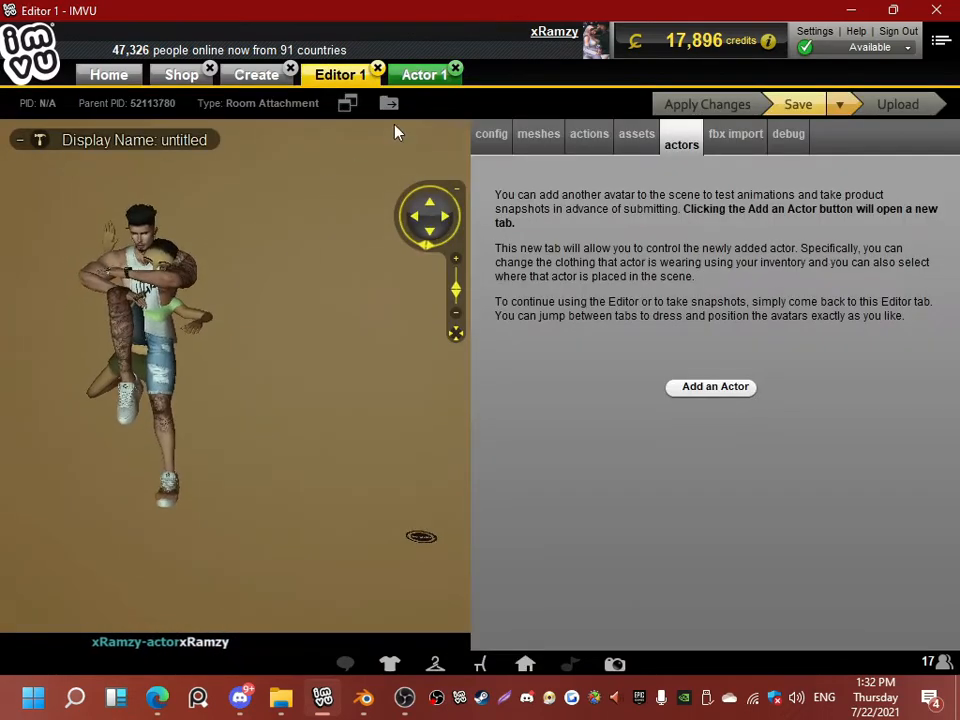
pyautogui.click(420, 76)
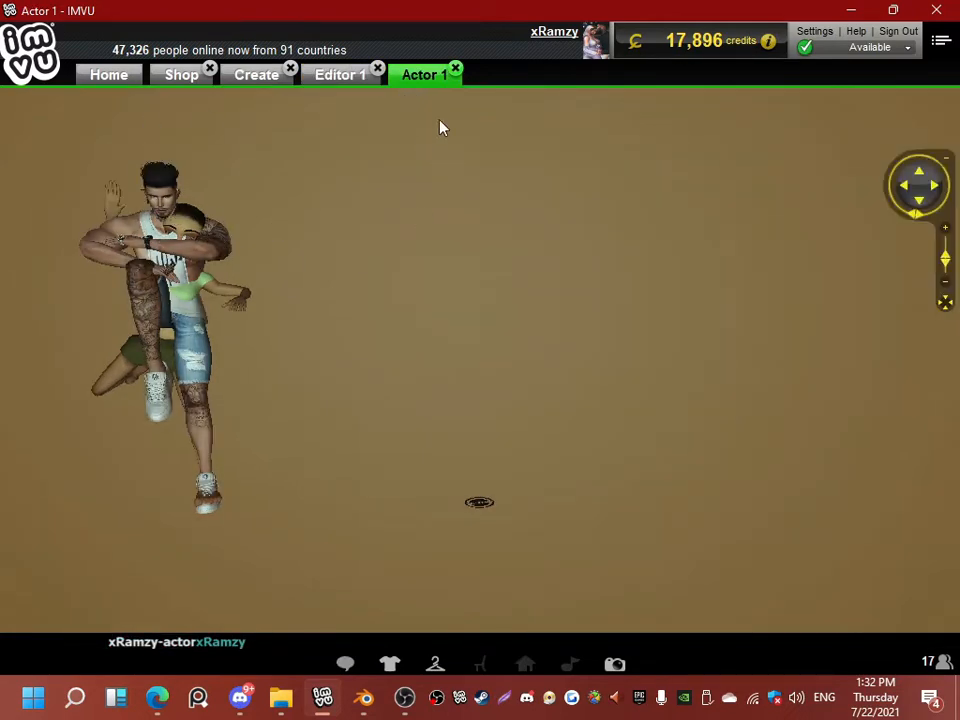
pyautogui.click(345, 77)
pyautogui.click(455, 68)
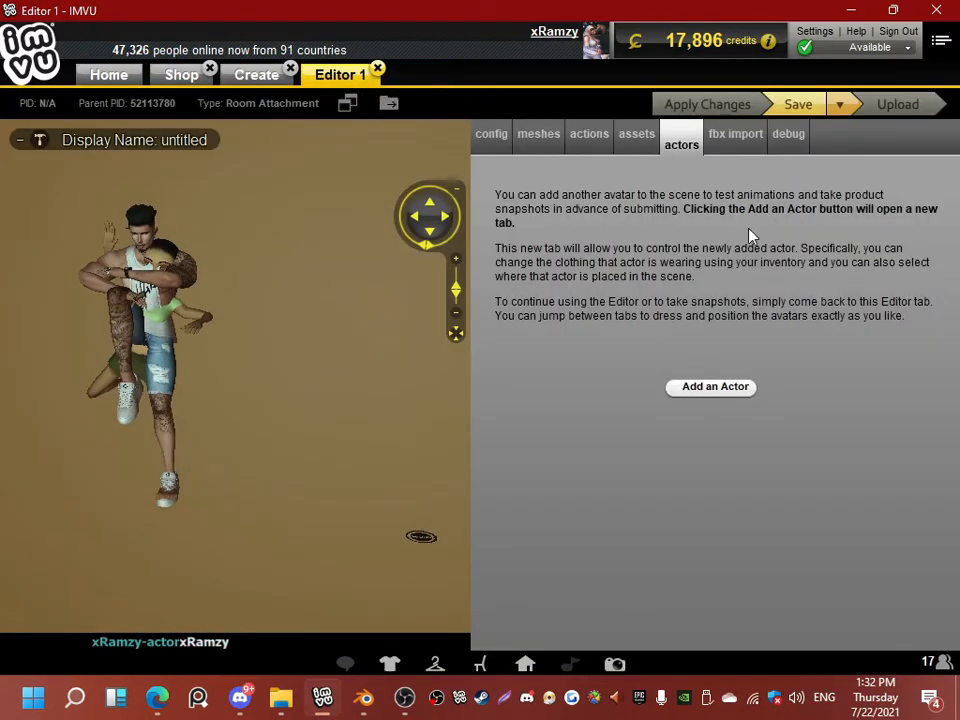
pyautogui.click(725, 393)
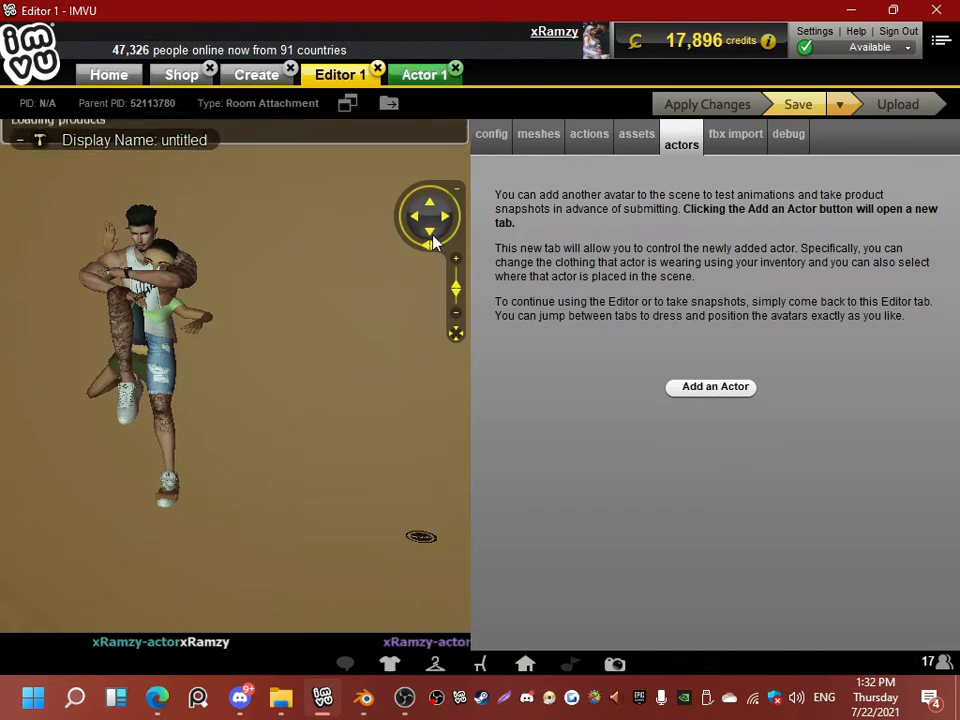
# Step: Dress the new actor in the black skull T-shirt outfit and place it on the remaining pose spot
pyautogui.click(405, 78)
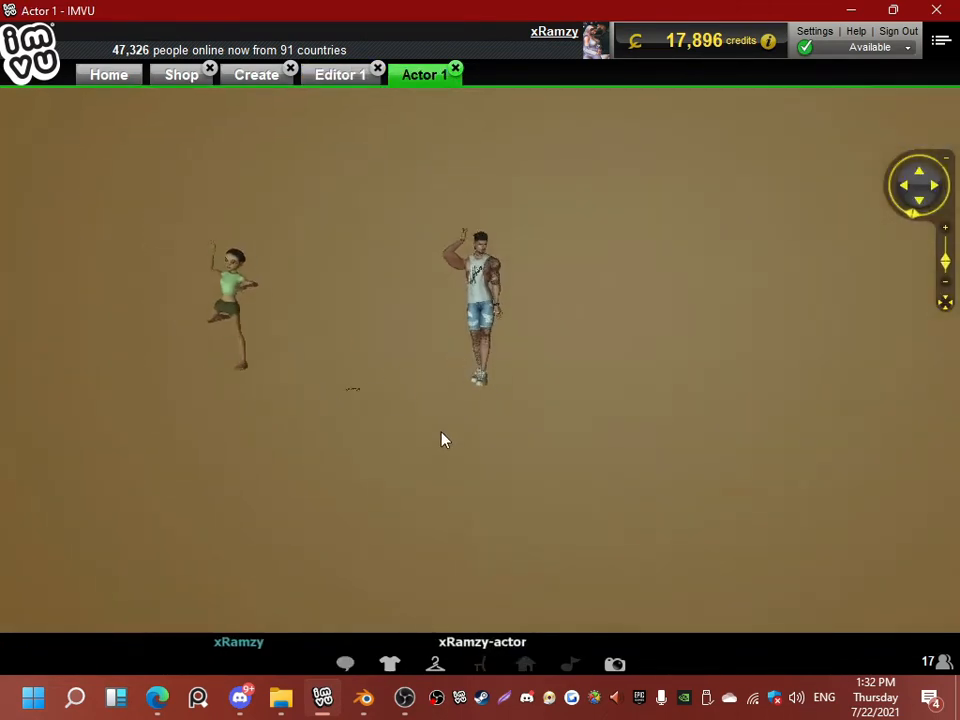
pyautogui.click(435, 664)
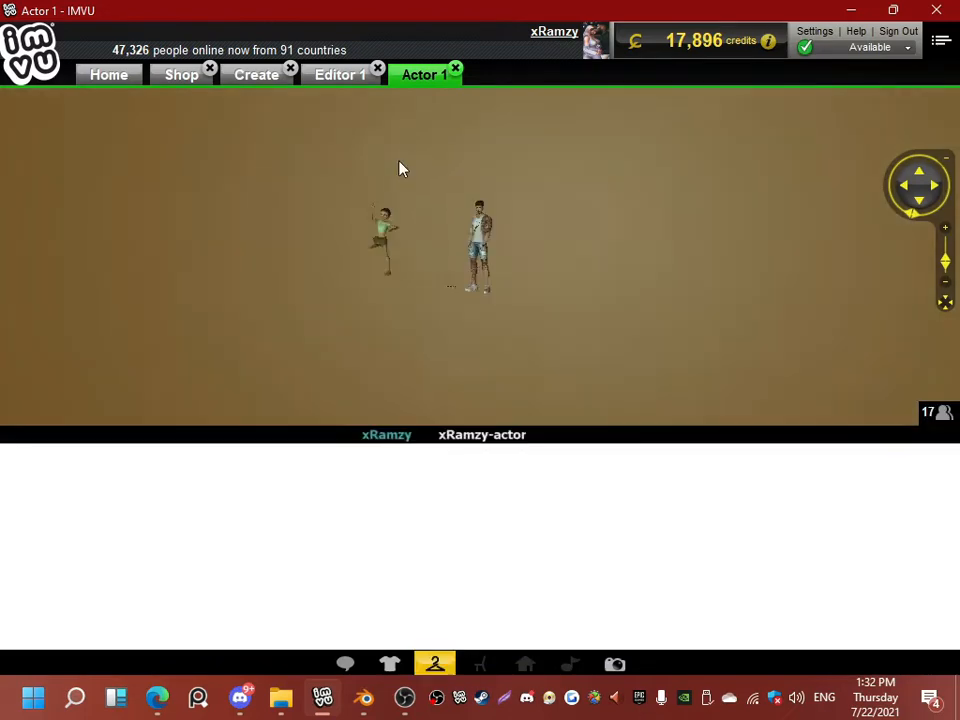
pyautogui.click(318, 79)
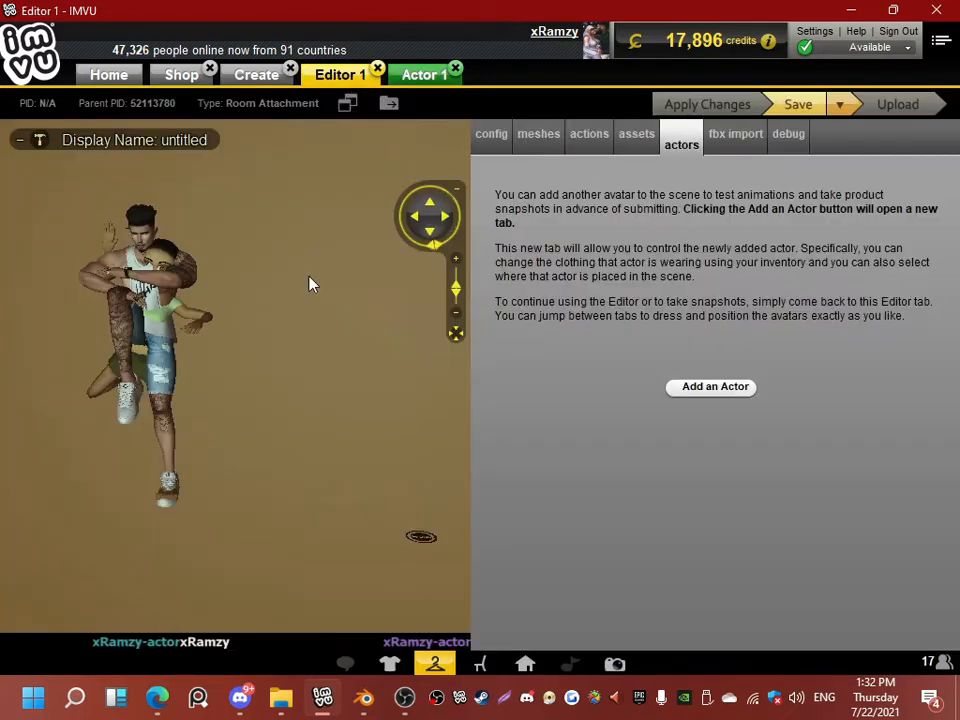
pyautogui.click(413, 82)
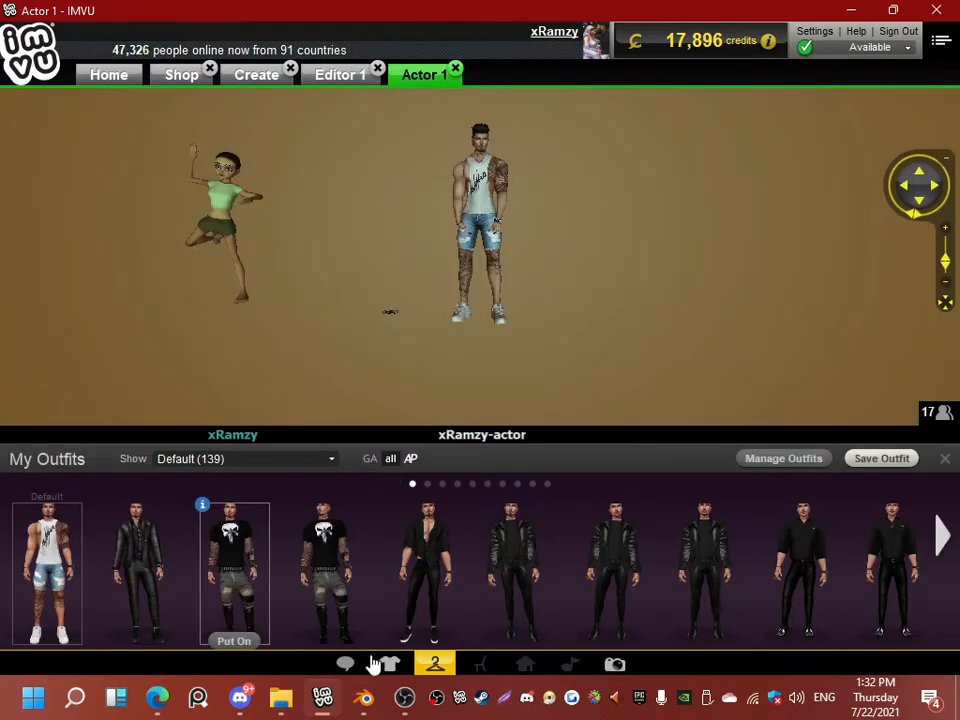
pyautogui.click(328, 243)
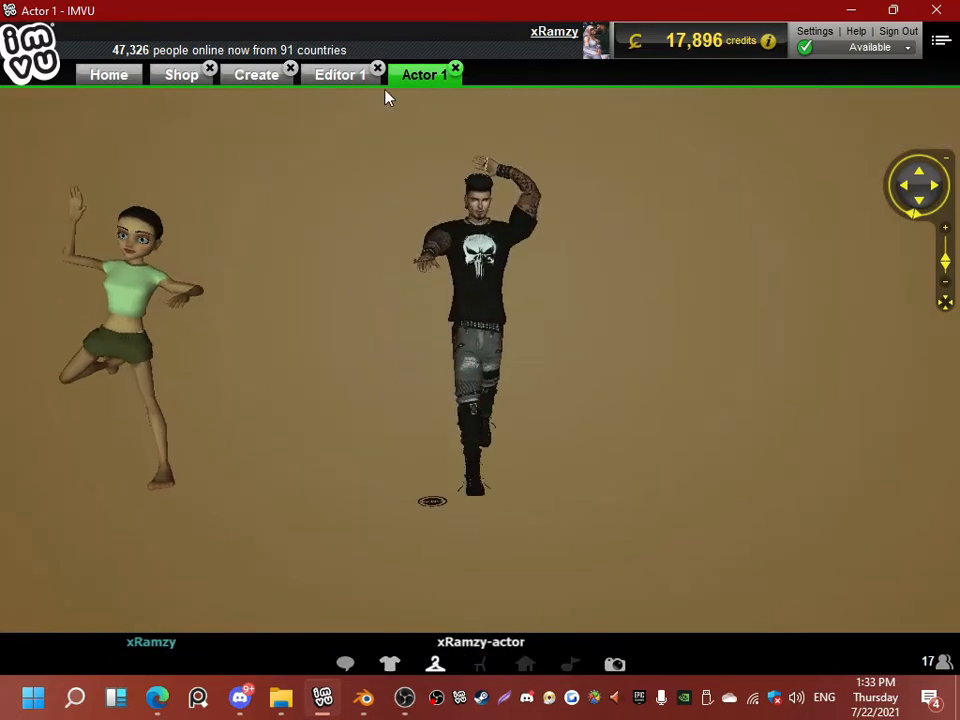
# Step: Examine the three avatars' poses and spacing from several angles in the editor preview
pyautogui.click(342, 79)
pyautogui.scroll(3, 284, 296)
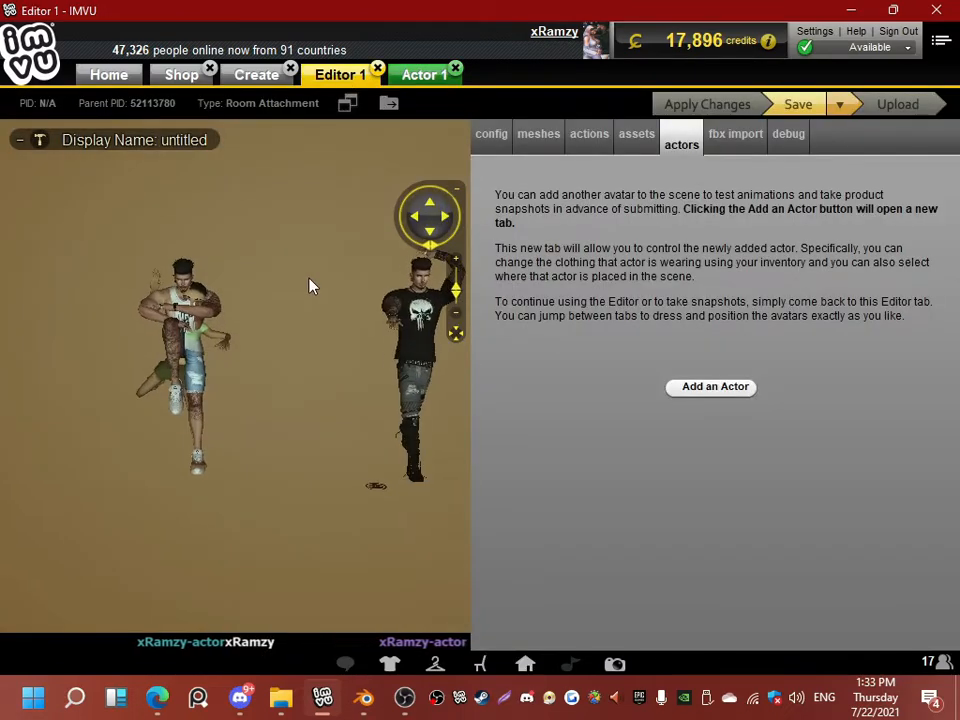
pyautogui.moveTo(266, 372)
pyautogui.mouseDown()
pyautogui.moveTo(236, 369)
pyautogui.moveTo(234, 360)
pyautogui.moveTo(154, 360)
pyautogui.moveTo(328, 362)
pyautogui.moveTo(238, 354)
pyautogui.moveTo(231, 381)
pyautogui.moveTo(172, 378)
pyautogui.moveTo(272, 381)
pyautogui.moveTo(318, 418)
pyautogui.mouseUp()
pyautogui.moveTo(452, 378); pyautogui.dragTo(390, 386)
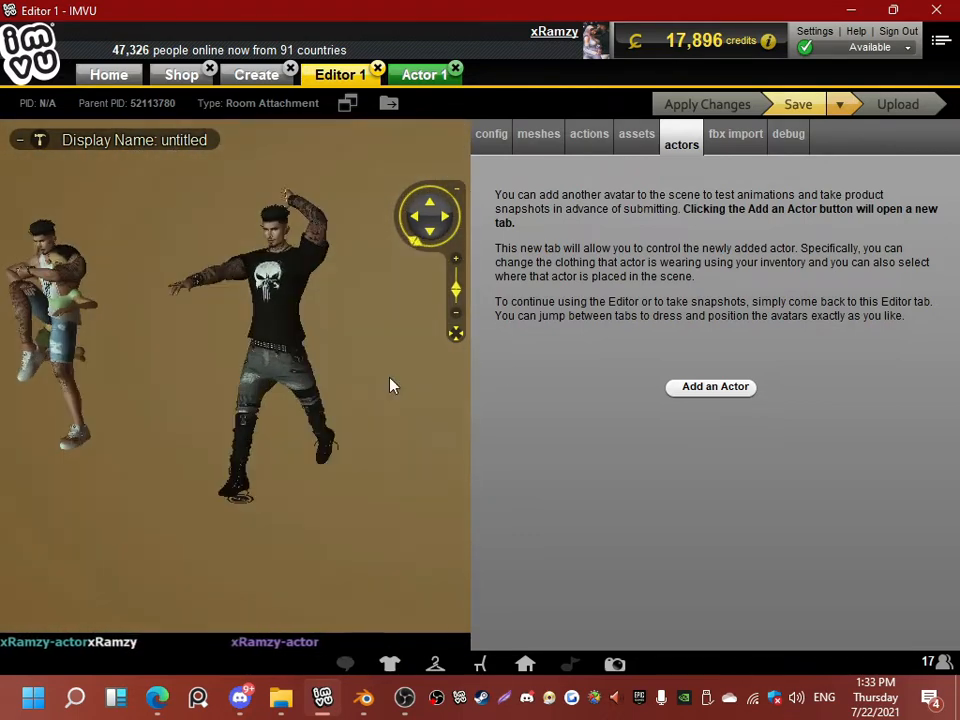
pyautogui.moveTo(262, 408); pyautogui.dragTo(381, 381)
pyautogui.moveTo(334, 349); pyautogui.dragTo(270, 346)
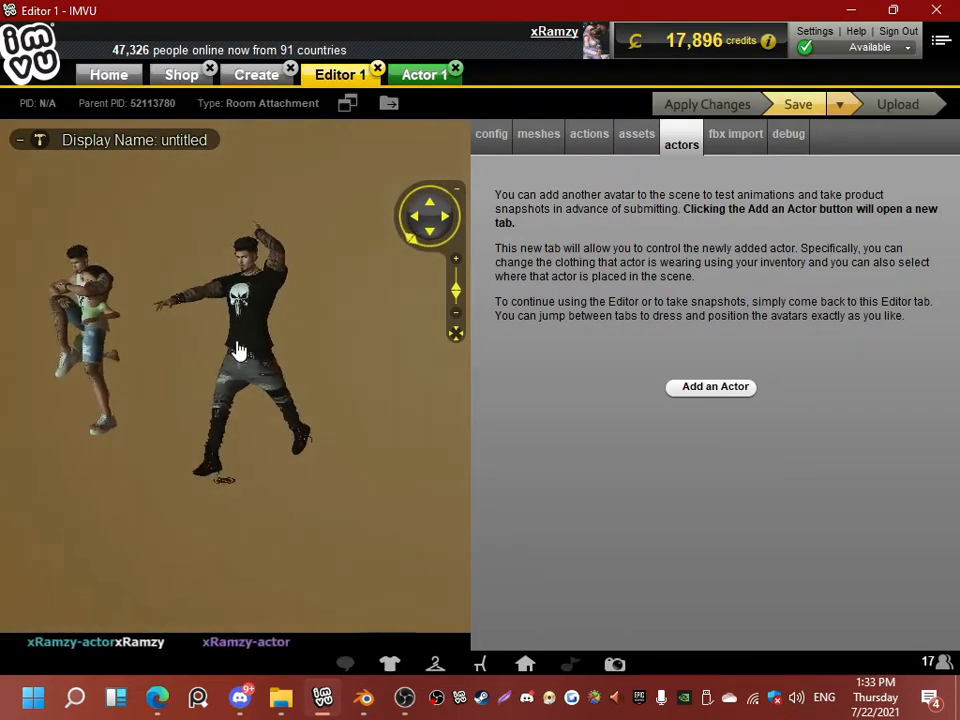
pyautogui.moveTo(158, 422)
pyautogui.mouseDown()
pyautogui.moveTo(238, 431)
pyautogui.moveTo(154, 305)
pyautogui.mouseUp()
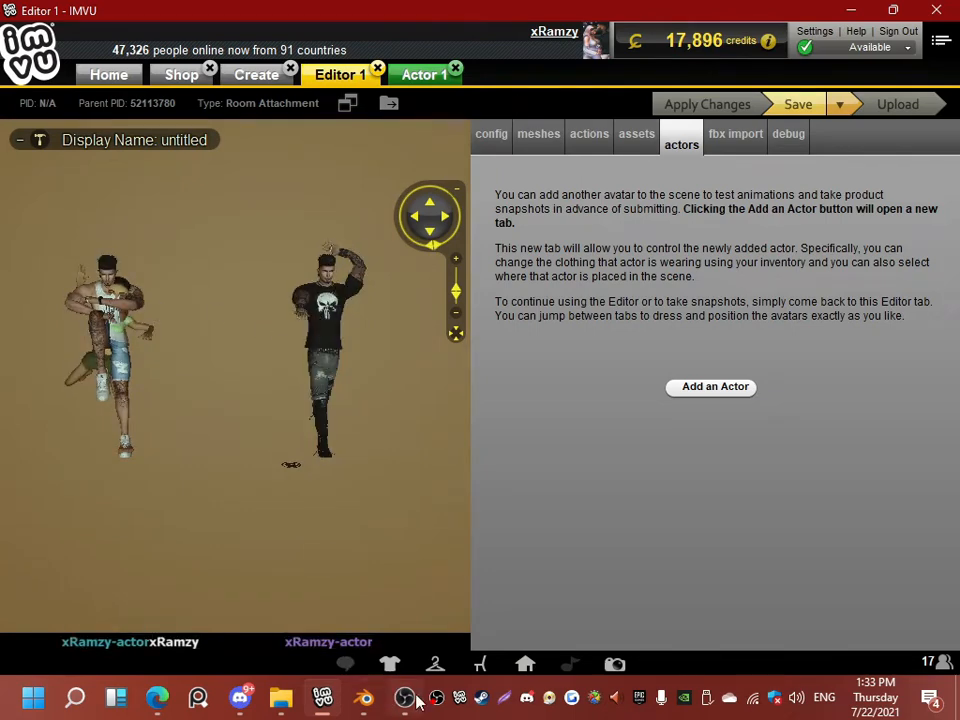
# Step: Switch to Blender and compare the placement of the three posed figures with the IMVU preview
pyautogui.moveTo(363, 697)
pyautogui.click(453, 623)
pyautogui.moveTo(448, 474); pyautogui.dragTo(380, 466, button='middle')
pyautogui.moveTo(456, 280); pyautogui.dragTo(422, 368, button='middle')
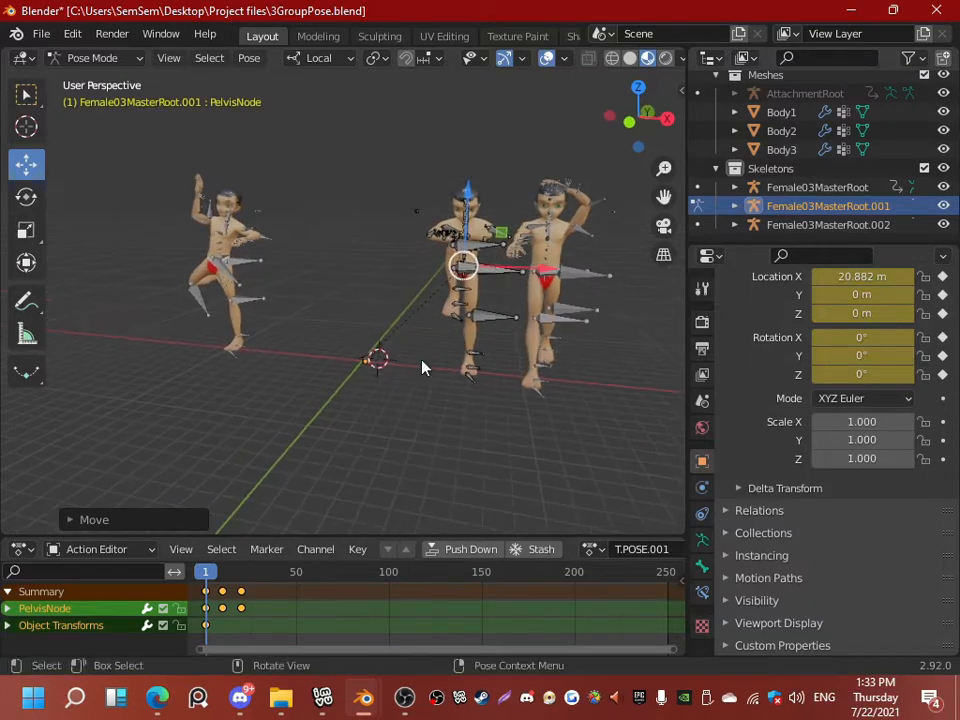
# Step: Return to the IMVU editor and inspect up close how the first two avatars stand relative to each other
pyautogui.click(325, 705)
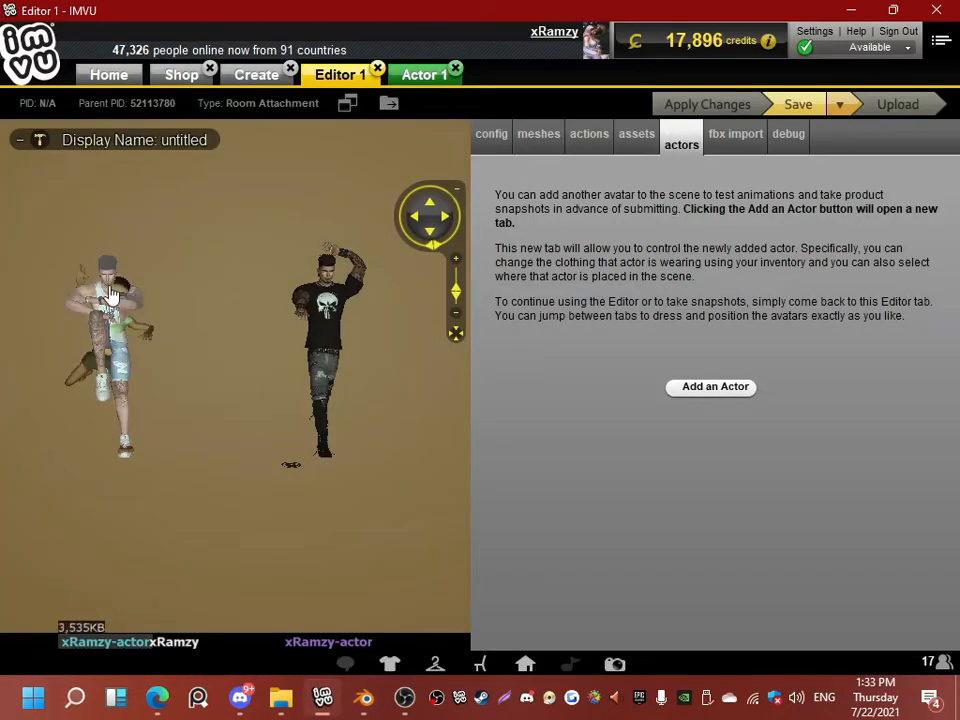
pyautogui.moveTo(97, 346); pyautogui.dragTo(152, 343)
pyautogui.scroll(3, 152, 343)
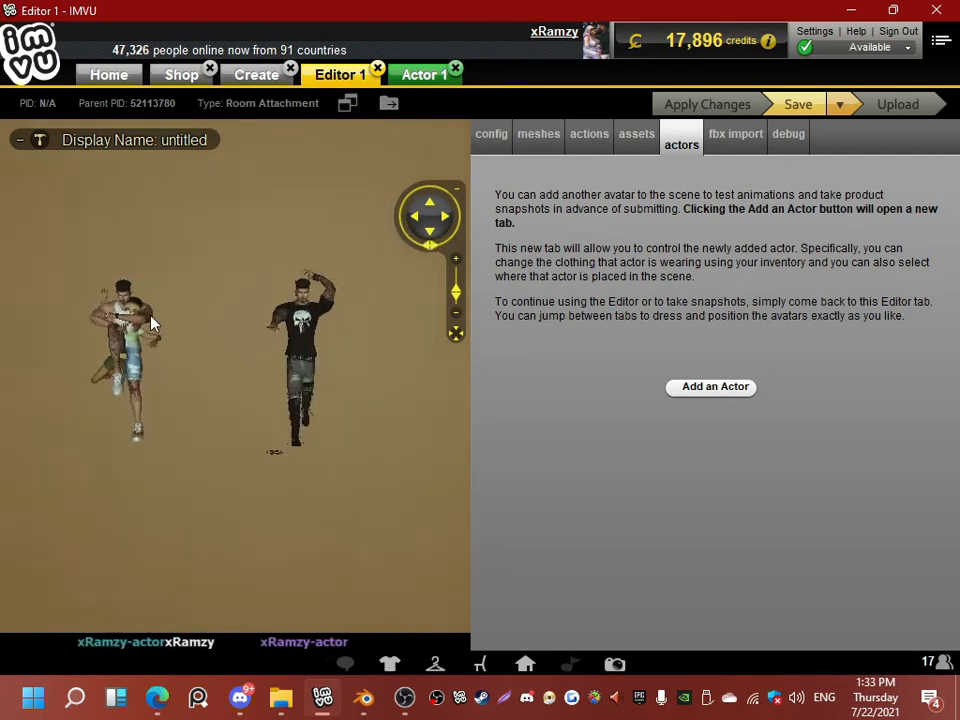
pyautogui.moveTo(142, 320); pyautogui.dragTo(213, 325)
pyautogui.scroll(3, 219, 325)
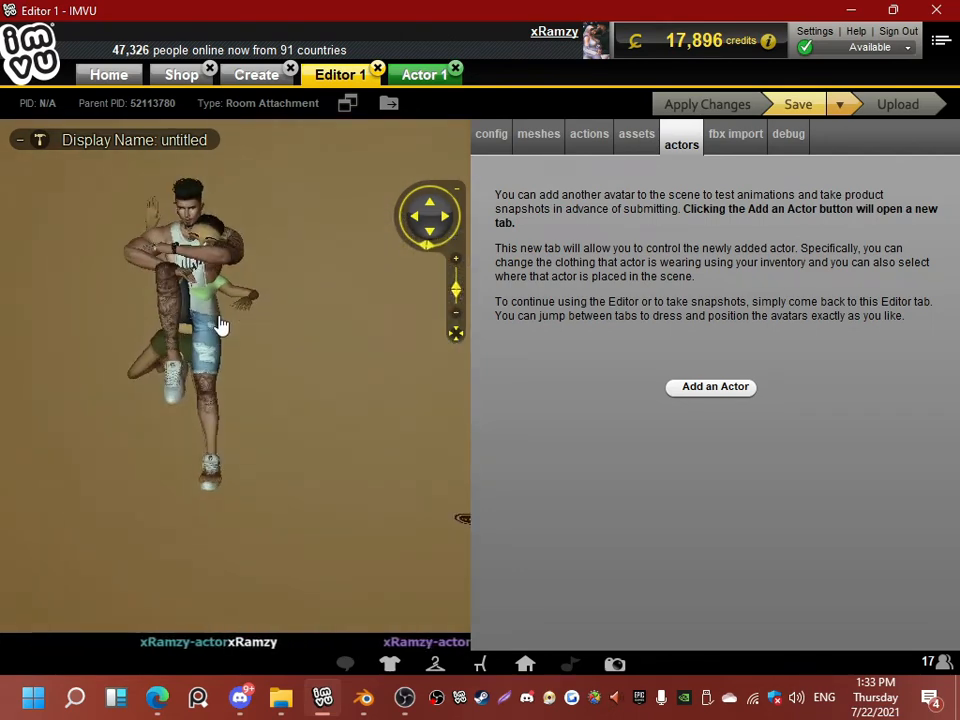
pyautogui.scroll(-4, 257, 336)
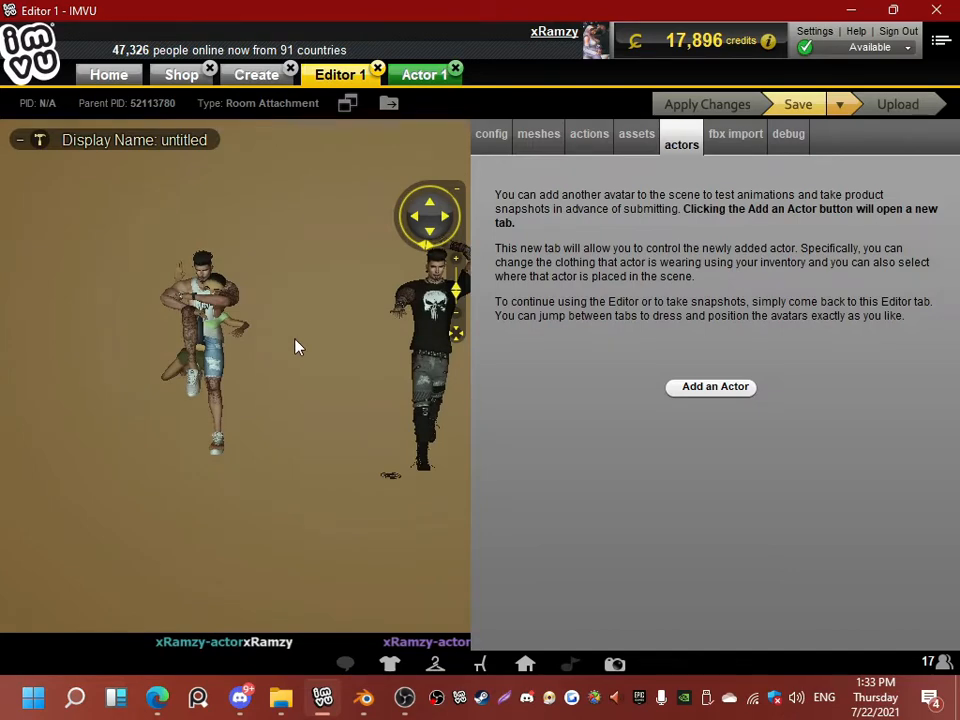
pyautogui.scroll(2, 291, 338)
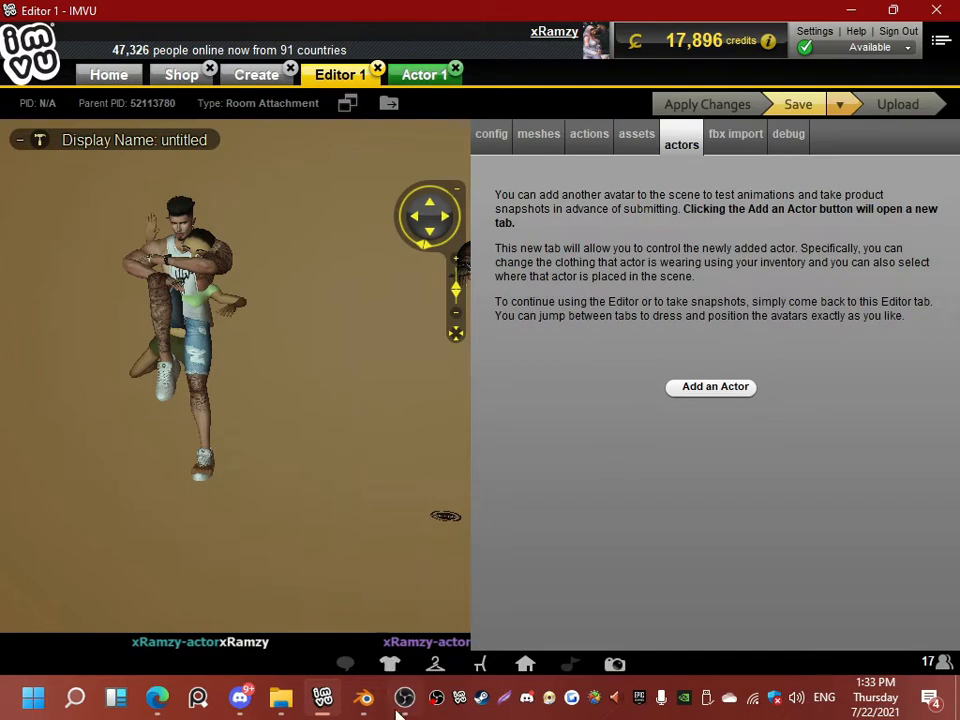
# Step: Switch to Blender and undo the last two moves of the middle figure's PelvisNode
pyautogui.moveTo(370, 703)
pyautogui.click(450, 606)
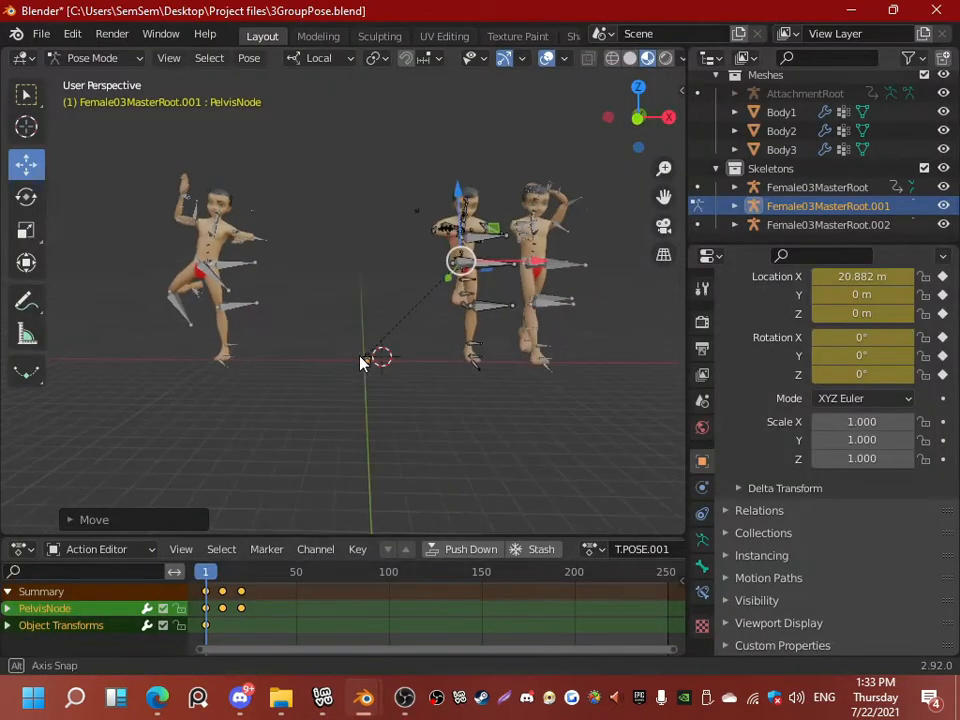
pyautogui.moveTo(360, 356)
pyautogui.mouseDown(button='middle')
pyautogui.moveTo(328, 393)
pyautogui.moveTo(349, 348)
pyautogui.moveTo(331, 352)
pyautogui.moveTo(352, 362)
pyautogui.mouseUp(button='middle')
pyautogui.scroll(4, 331, 352)
pyautogui.hotkey('ctrl', 'z')
pyautogui.hotkey('ctrl', 'z')
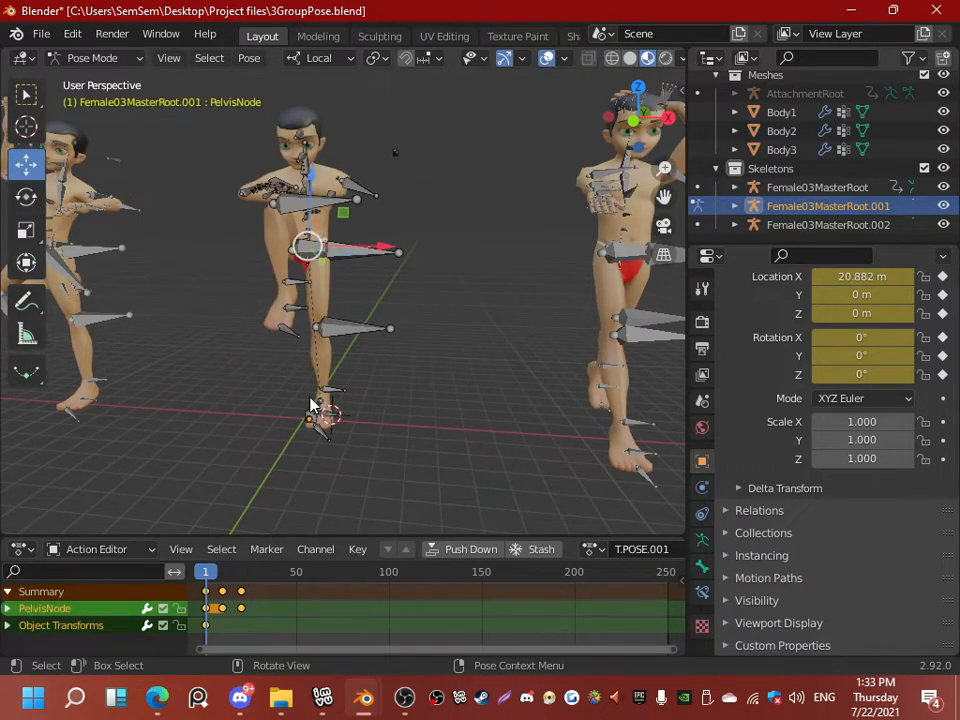
# Step: Move the middle skeleton's PelvisNode along its local X axis toward the third figure and adjust its distance
pyautogui.moveTo(310, 405); pyautogui.dragTo(241, 249, button='middle')
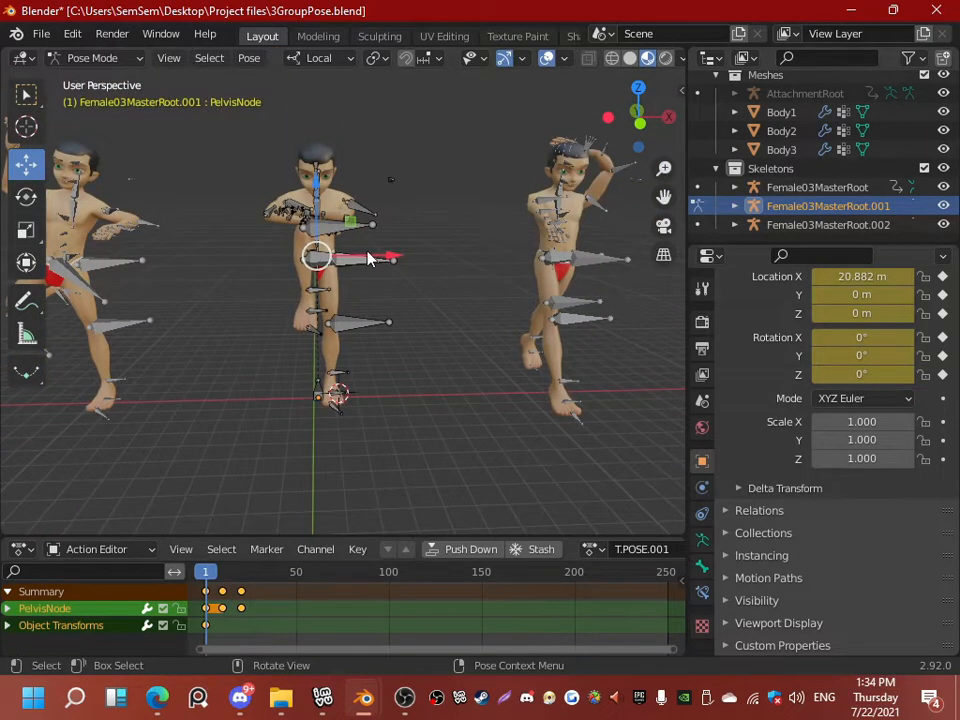
pyautogui.moveTo(368, 258); pyautogui.dragTo(480, 254)
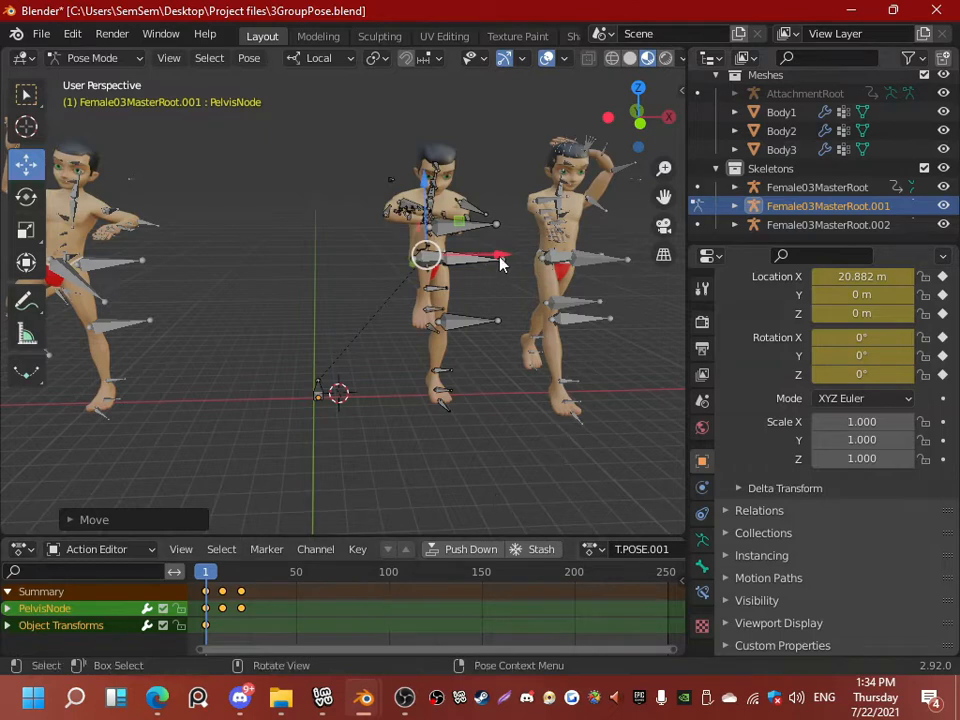
pyautogui.moveTo(498, 258); pyautogui.dragTo(465, 255)
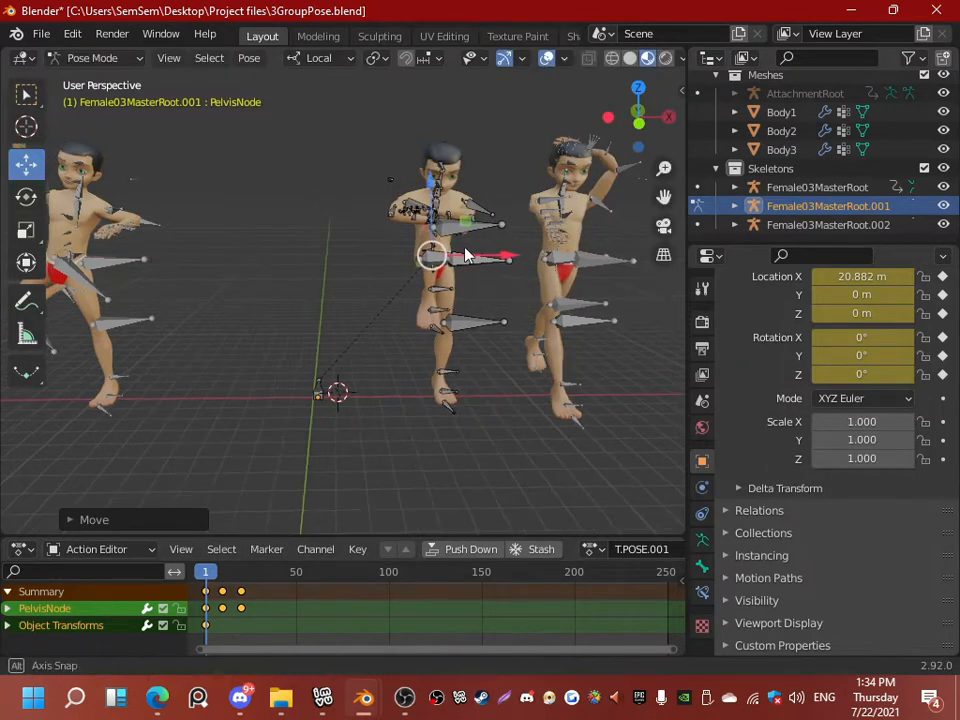
# Step: Select all bones of the middle skeleton and keyframe the repositioned pose at frame 1
pyautogui.moveTo(465, 255); pyautogui.dragTo(485, 256, button='middle')
pyautogui.moveTo(485, 256); pyautogui.dragTo(476, 255)
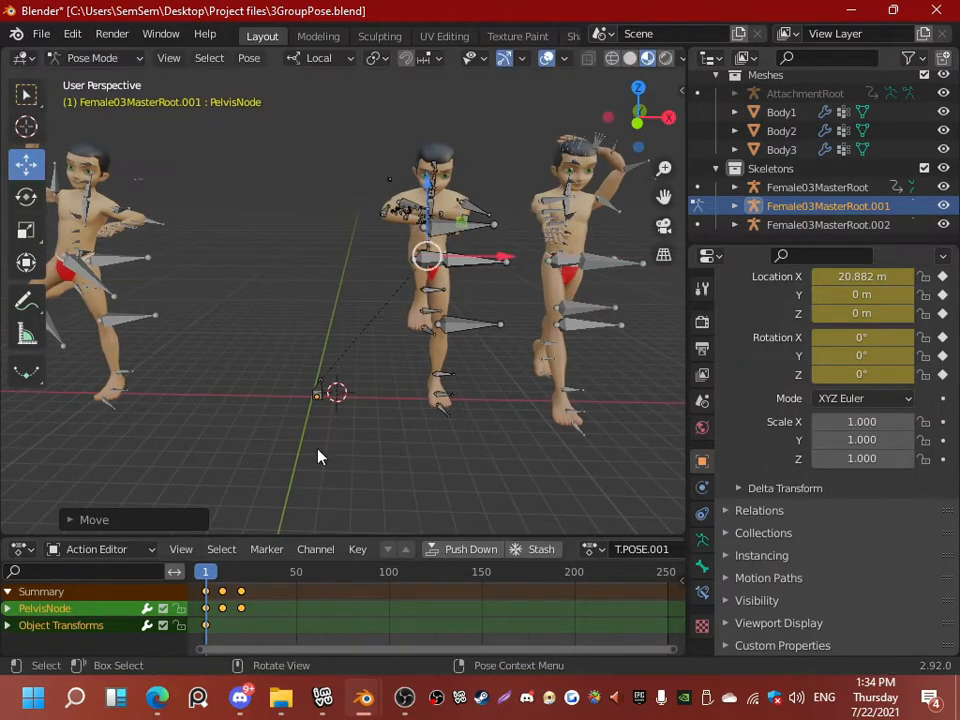
pyautogui.press('a')
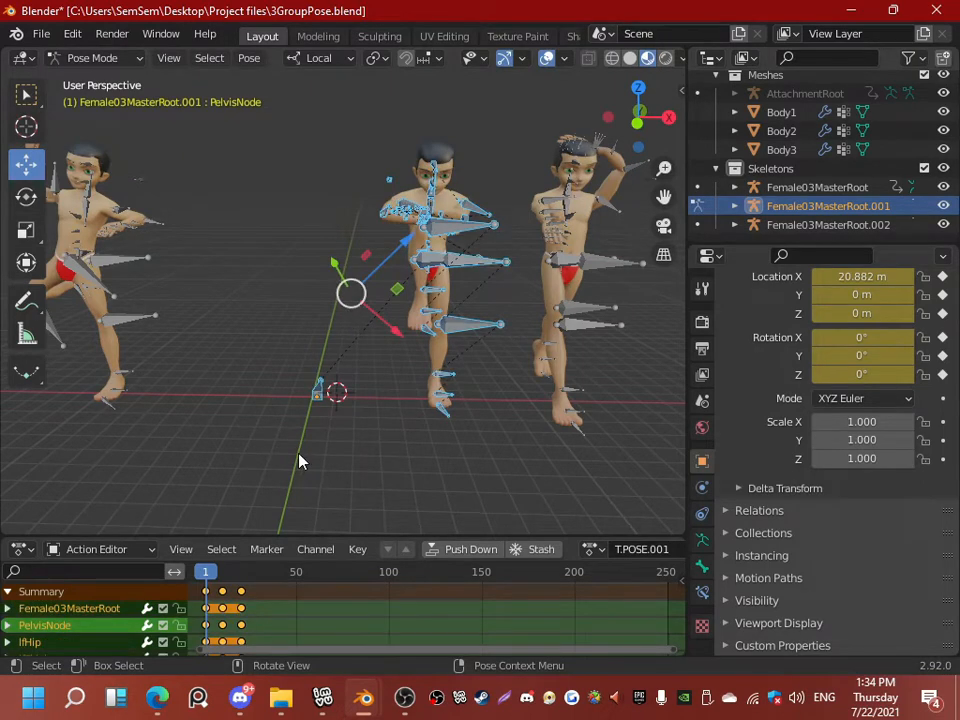
pyautogui.press('i')
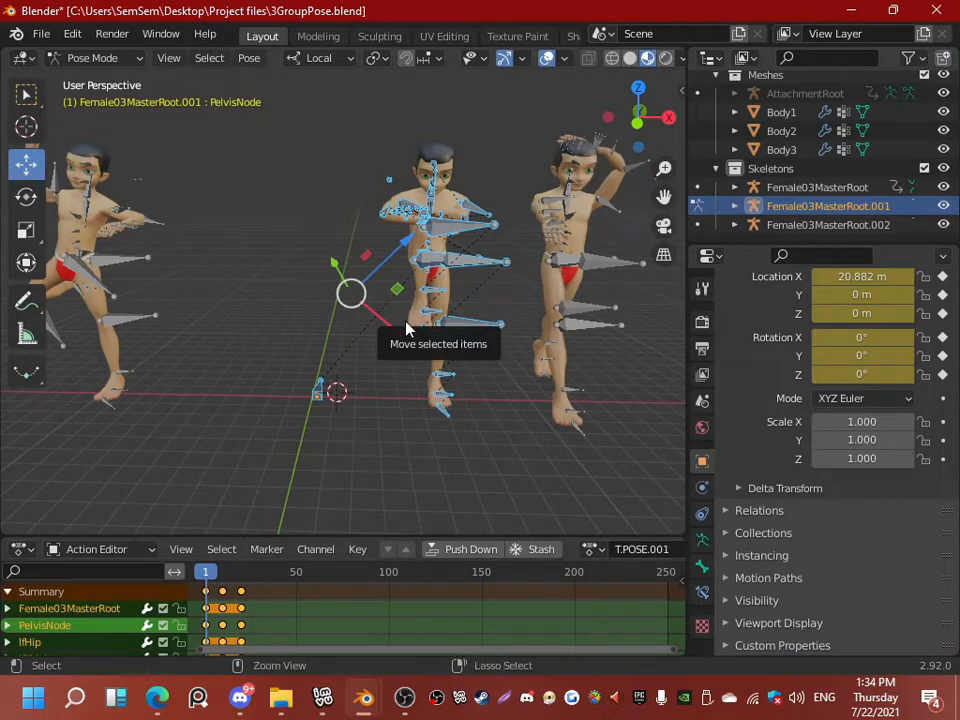
# Step: Copy the middle skeleton's whole pose from frame 1, paste it at frame 10 and keyframe it there
pyautogui.hotkey('ctrl', 'c')
pyautogui.moveTo(207, 578); pyautogui.dragTo(222, 577)
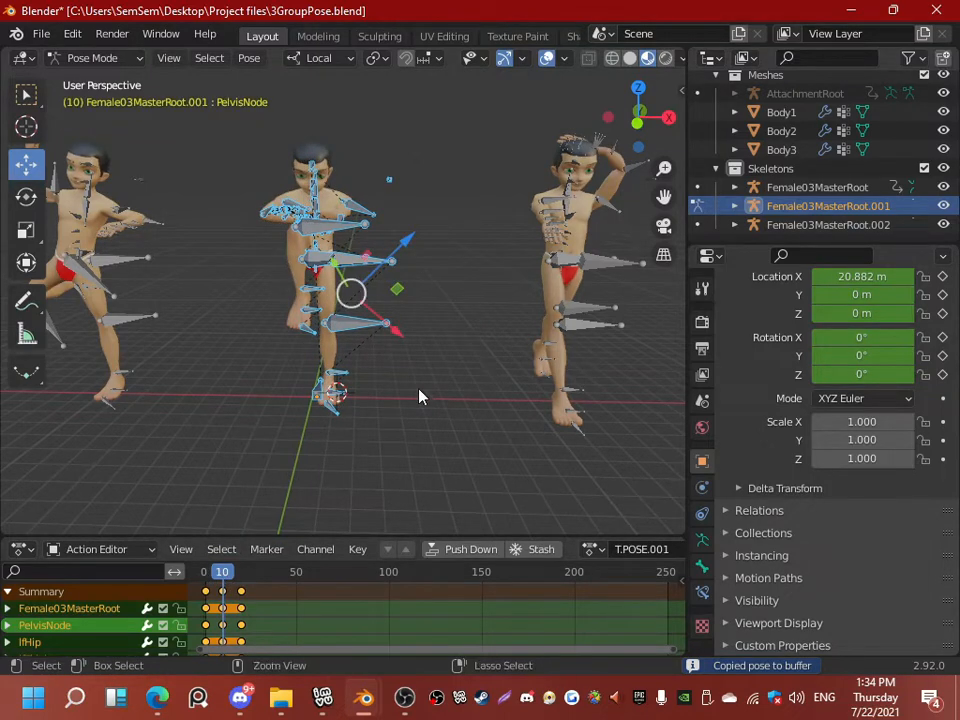
pyautogui.hotkey('ctrl', 'v')
pyautogui.press('i')
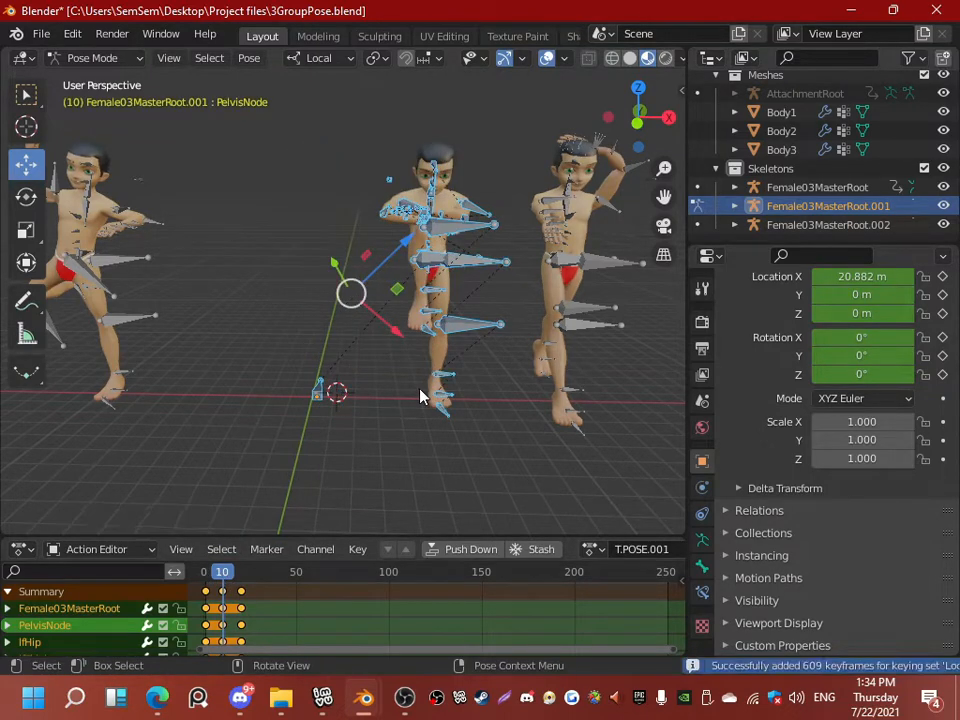
pyautogui.moveTo(225, 580)
pyautogui.mouseDown()
pyautogui.moveTo(238, 579)
pyautogui.moveTo(209, 580)
pyautogui.moveTo(244, 580)
pyautogui.moveTo(213, 580)
pyautogui.moveTo(222, 580)
pyautogui.mouseUp()
# Step: Switch to Object Mode and select the three skeletons Female03MasterRoot, Female03MasterRoot.001 and Female03MasterRoot.002 together
pyautogui.click(42, 34)
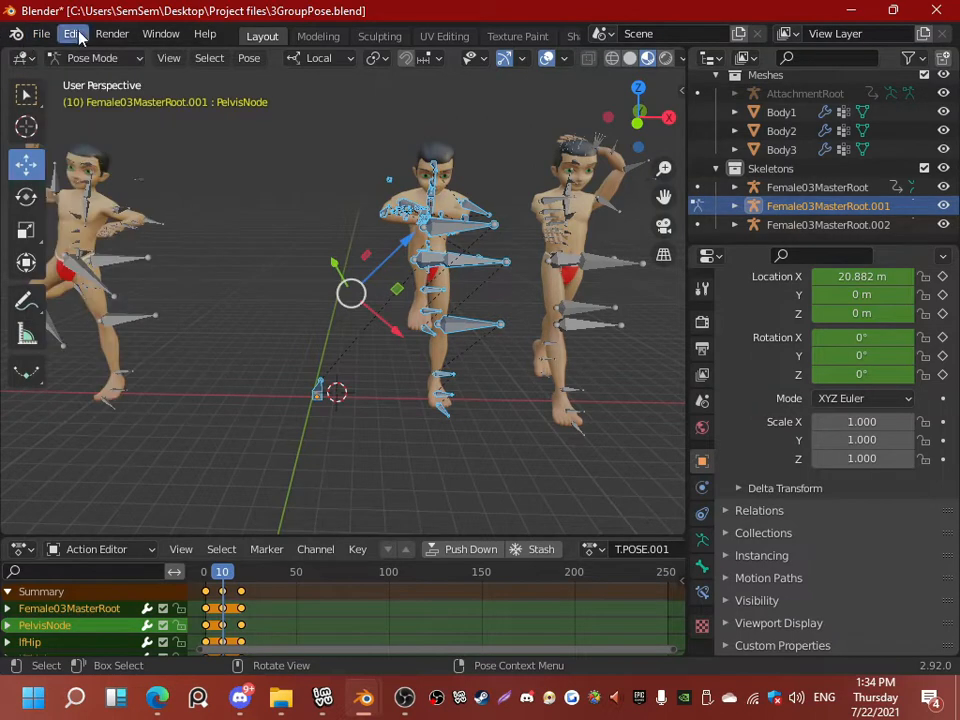
pyautogui.click(90, 70)
pyautogui.click(90, 64)
pyautogui.click(92, 120)
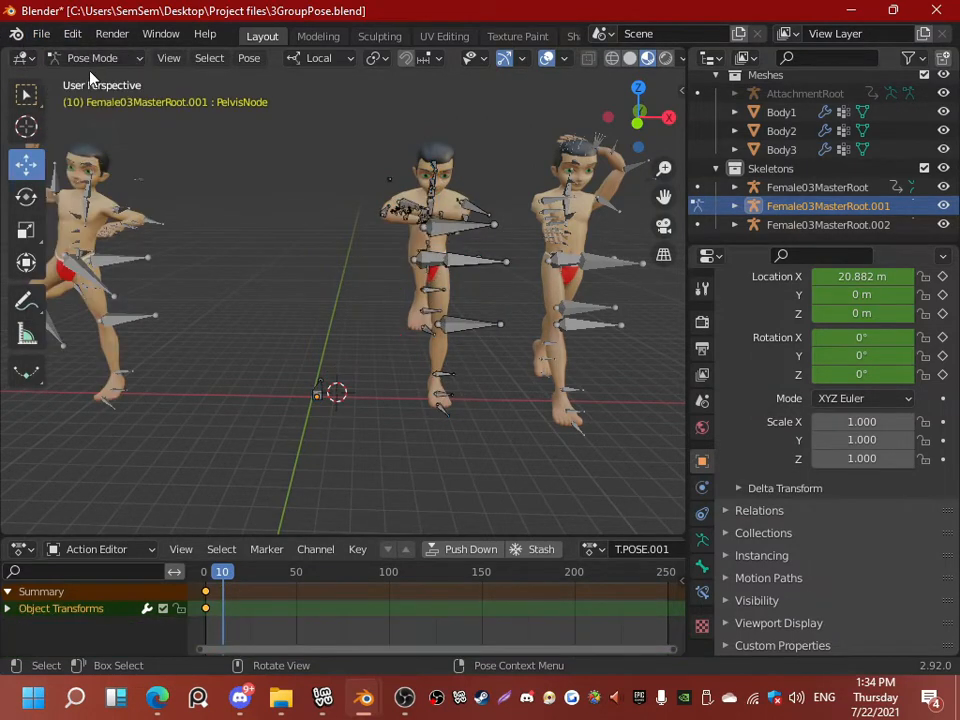
pyautogui.click(89, 64)
pyautogui.click(90, 79)
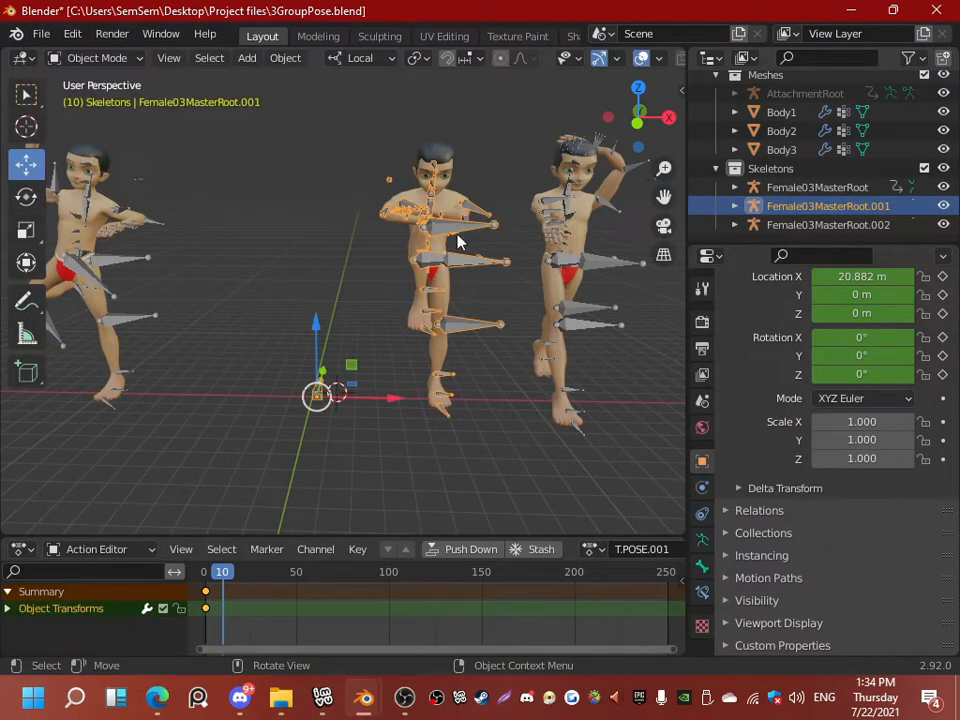
pyautogui.click(812, 189)
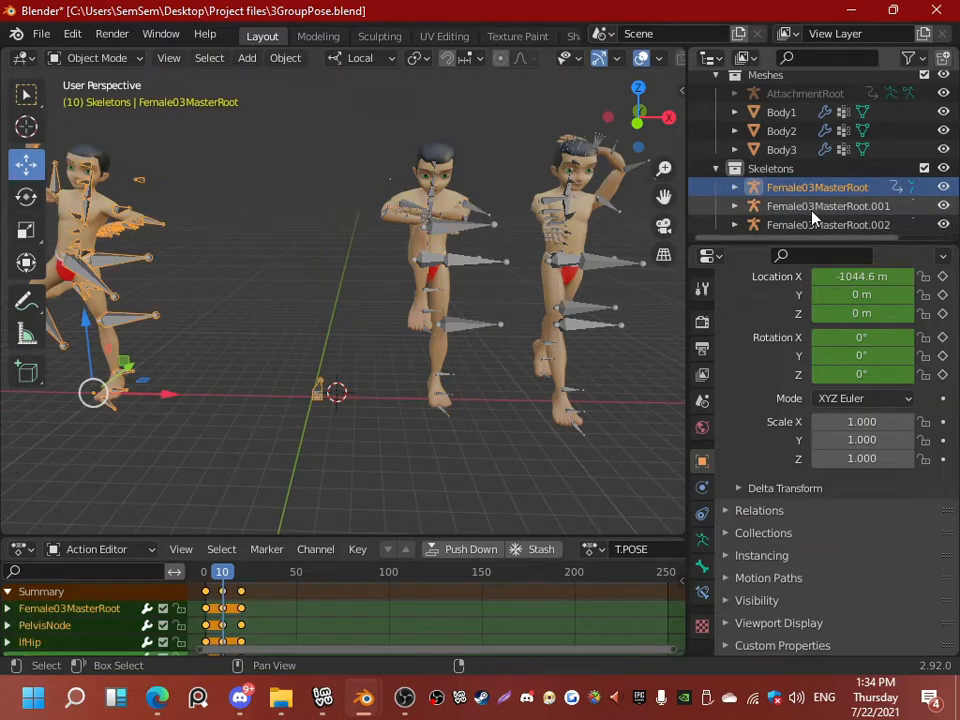
pyautogui.keyDown('shift'); pyautogui.click(813, 208); pyautogui.keyUp('shift')
pyautogui.keyDown('shift'); pyautogui.click(818, 225); pyautogui.keyUp('shift')
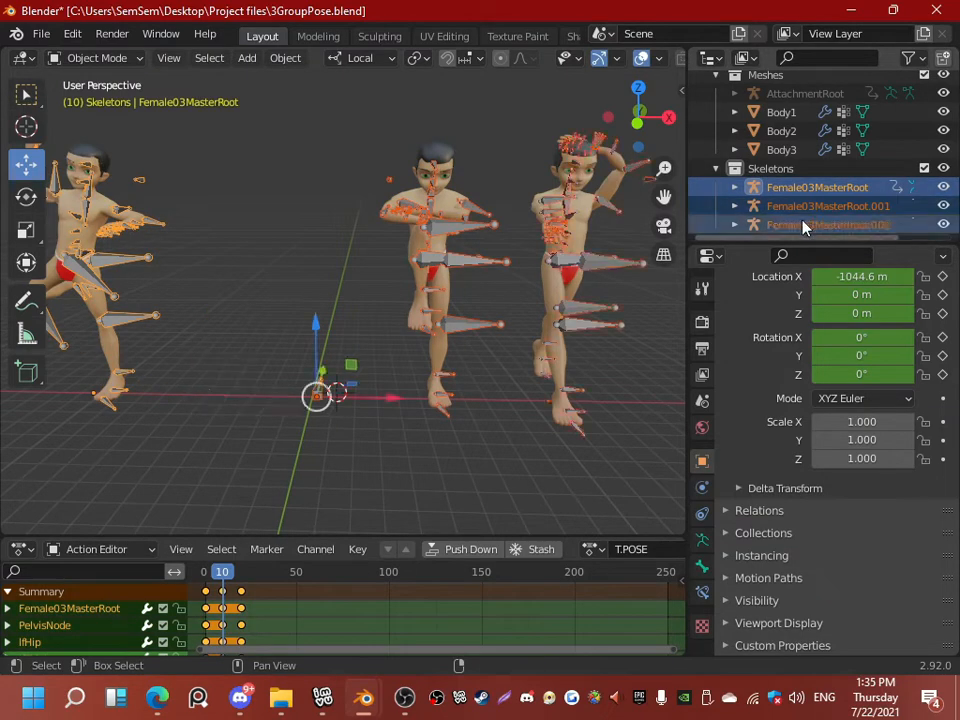
# Step: Start an FBX export of the selected skeletons and name the file ALTYoutube3posesGP1.fbx
pyautogui.click(41, 33)
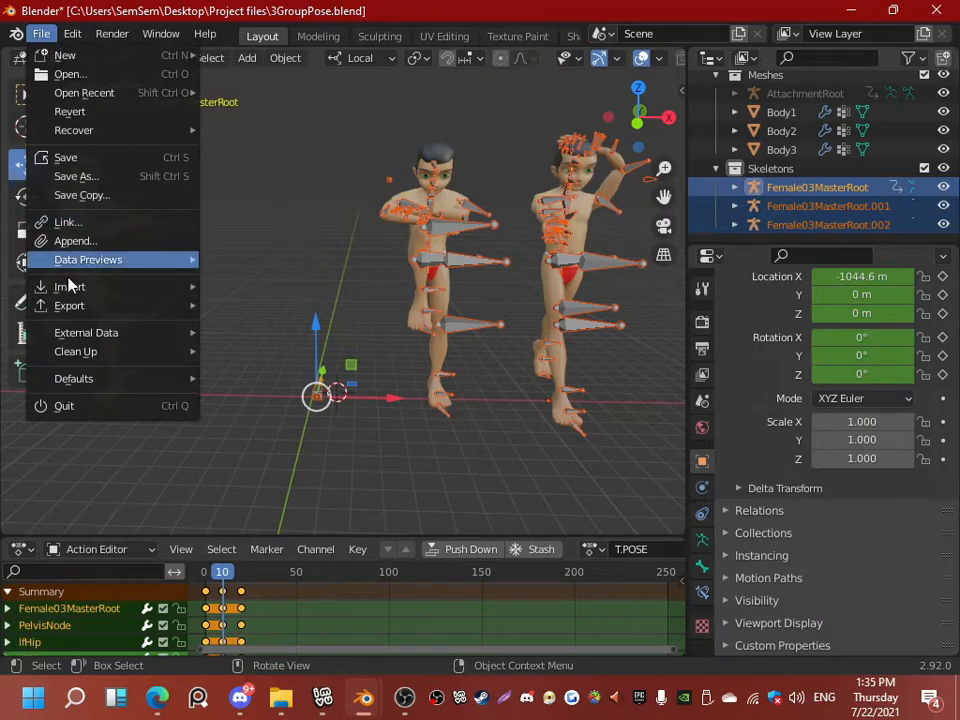
pyautogui.moveTo(91, 312)
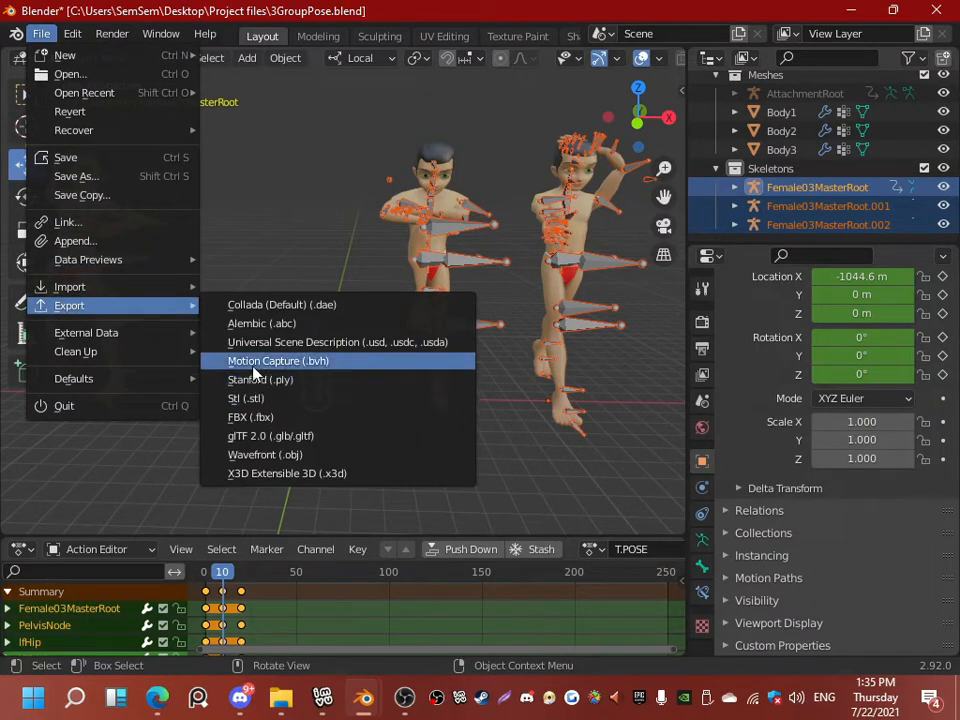
pyautogui.click(256, 416)
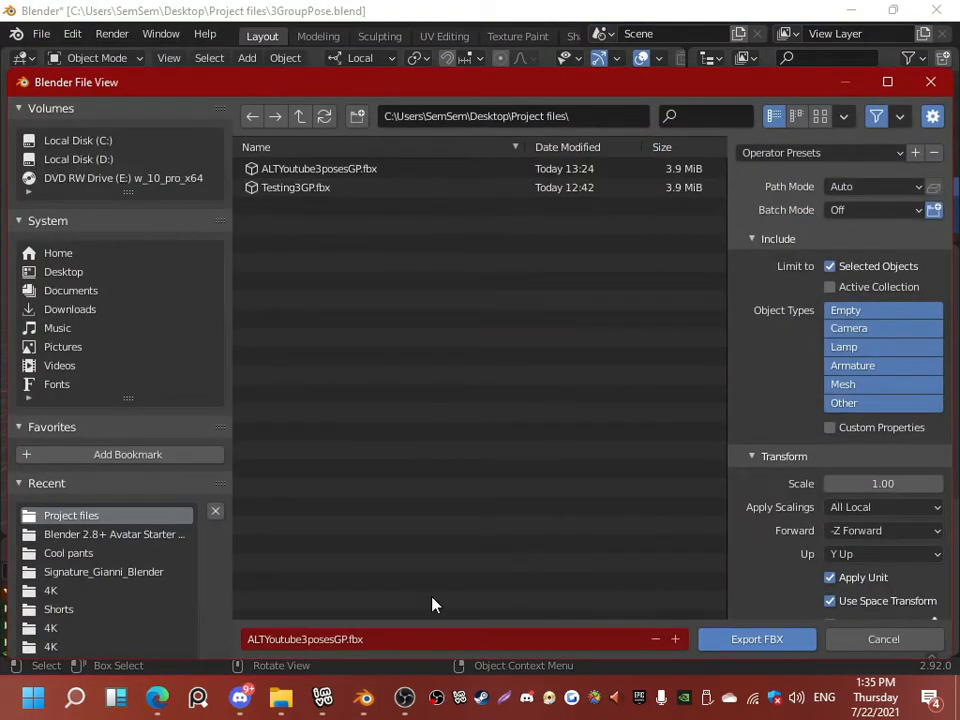
pyautogui.click(325, 638)
pyautogui.click(347, 639)
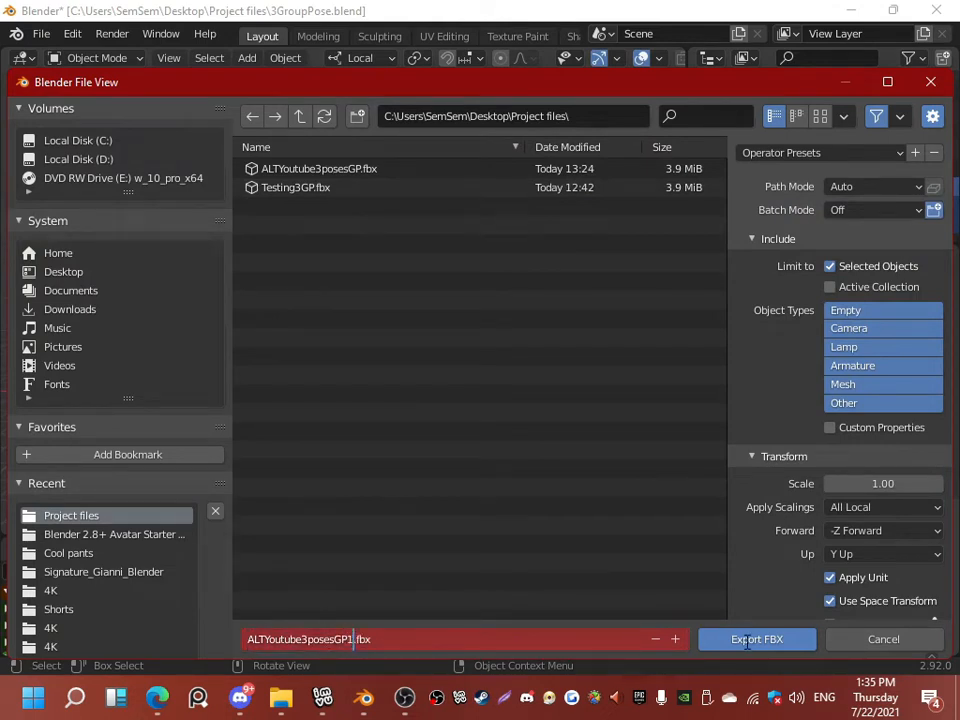
pyautogui.click(760, 639)
# Step: Check the Geometry and Armature options of the export, then export the FBX file
pyautogui.scroll(-3, 754, 604)
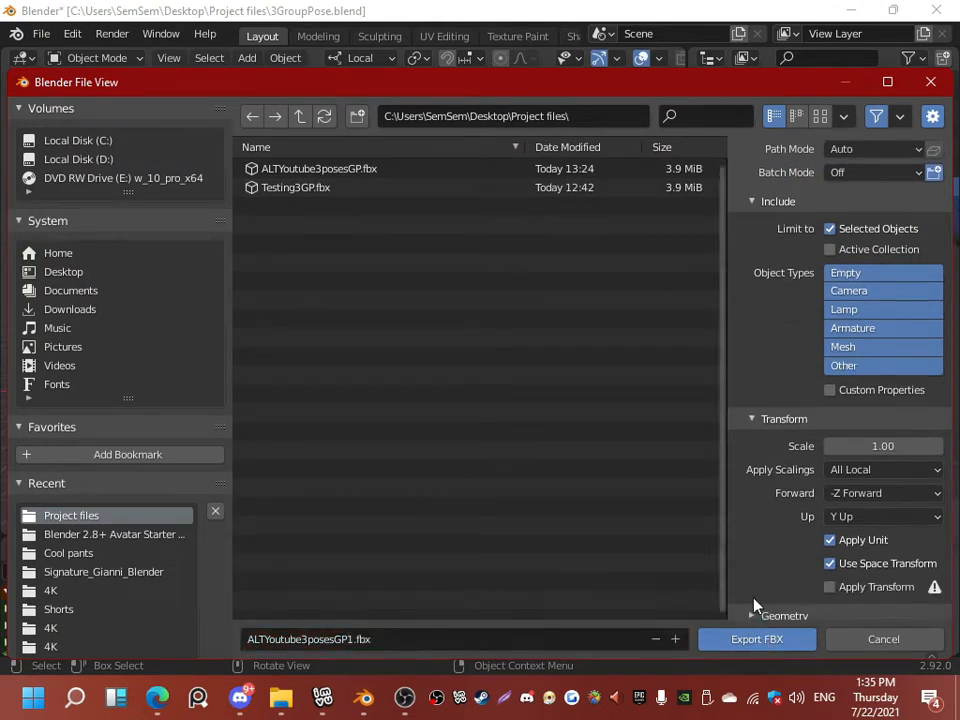
pyautogui.click(752, 564)
pyautogui.scroll(5, 750, 572)
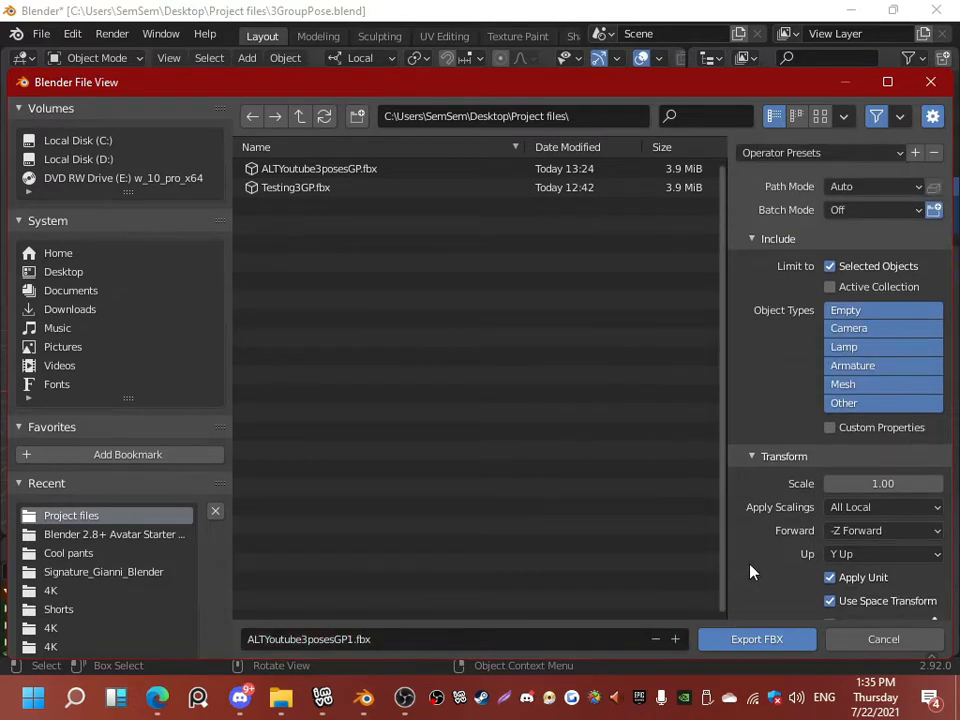
pyautogui.scroll(-5, 800, 330)
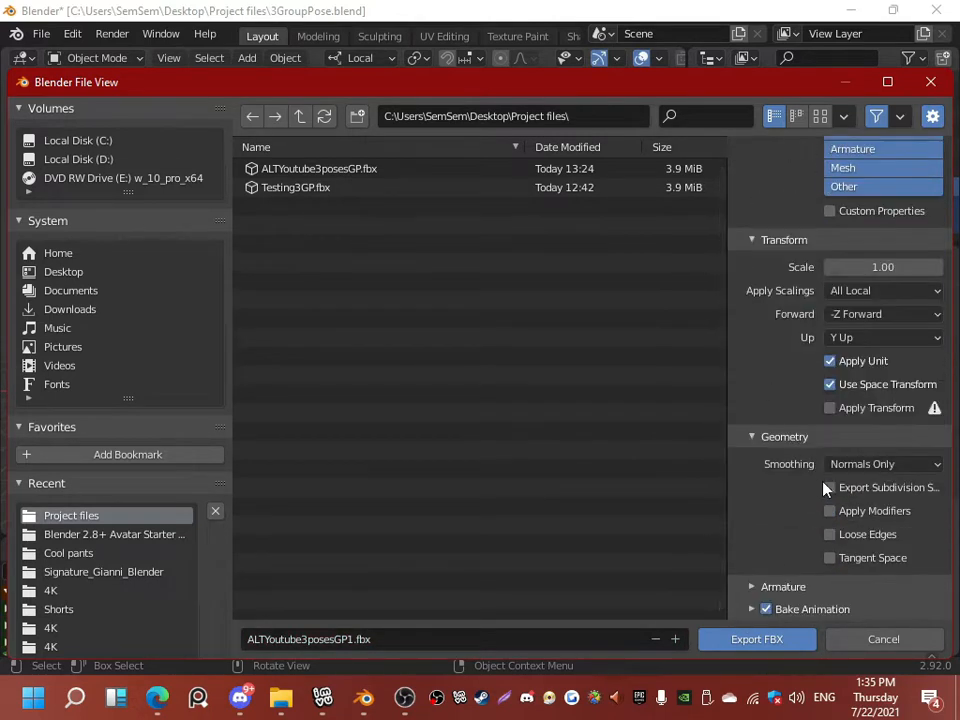
pyautogui.click(752, 586)
pyautogui.scroll(-3, 775, 560)
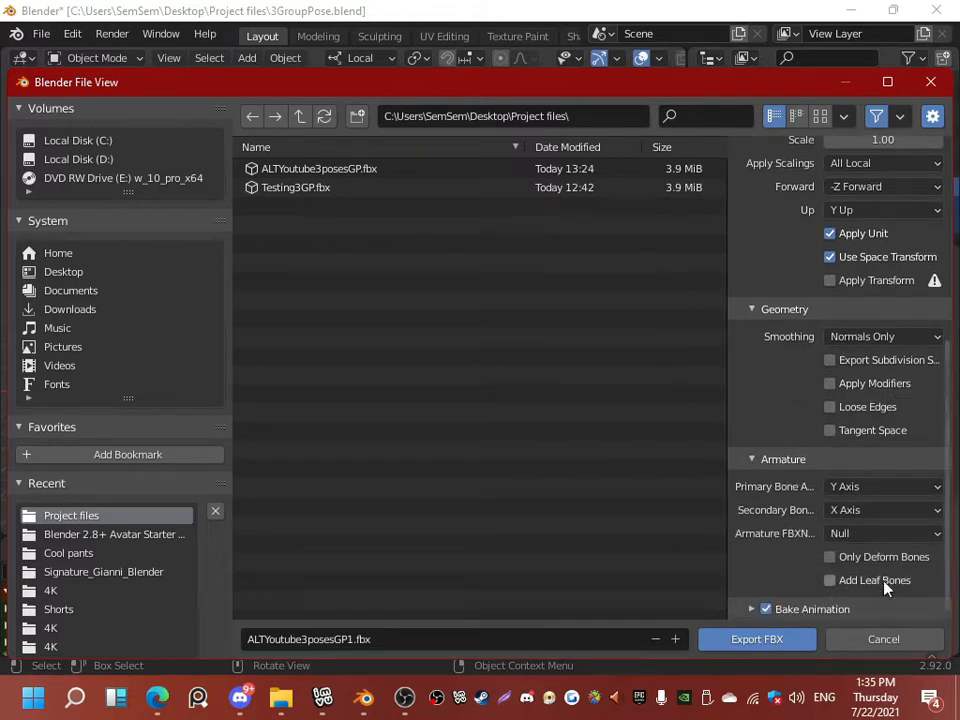
pyautogui.click(757, 639)
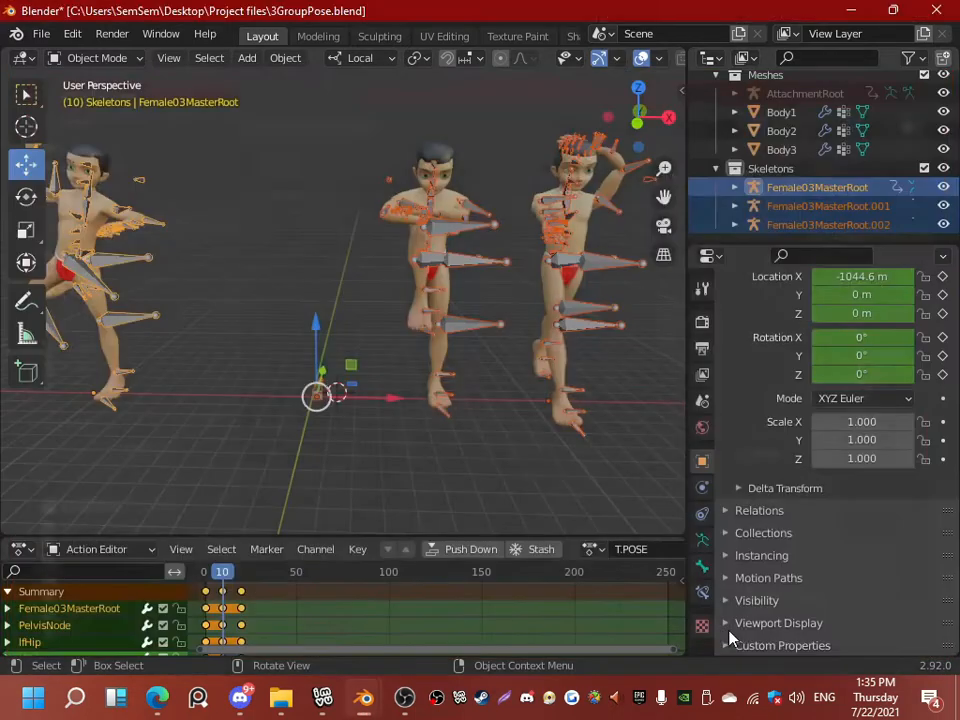
# Step: Switch to the IMVU editor and load ALTYoutube3posesGP1 for FBX import
pyautogui.moveTo(323, 697)
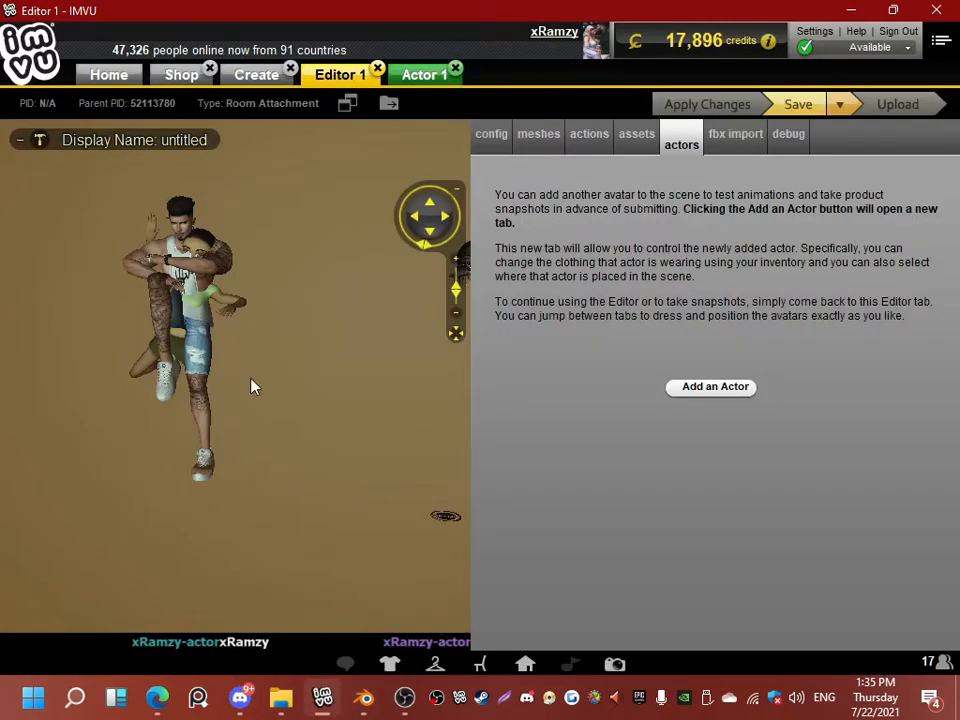
pyautogui.click(730, 146)
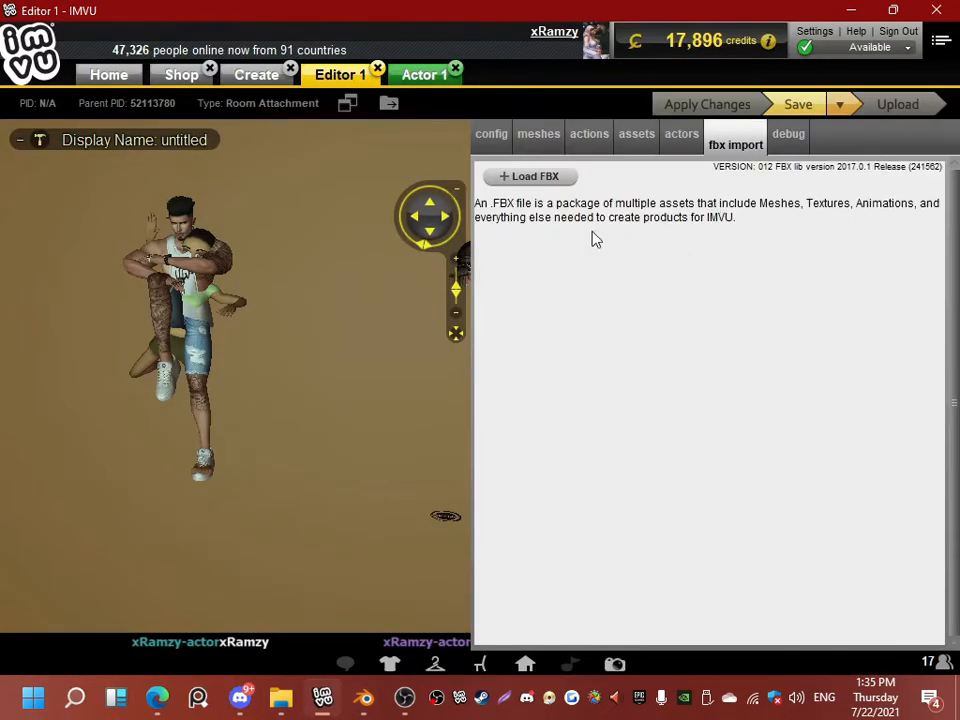
pyautogui.click(555, 182)
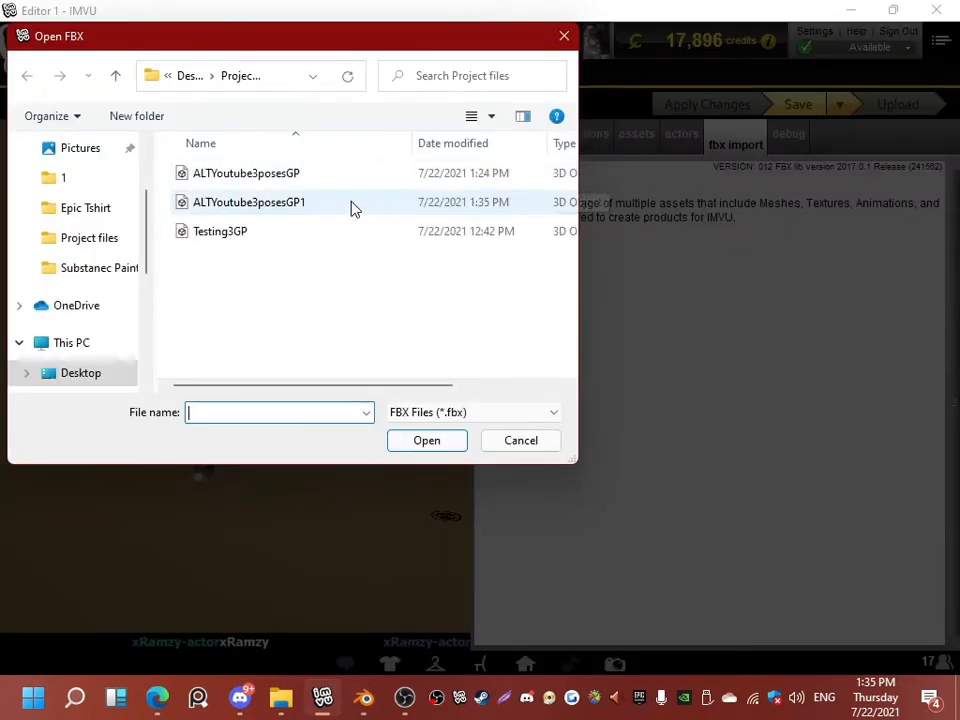
pyautogui.doubleClick(352, 204)
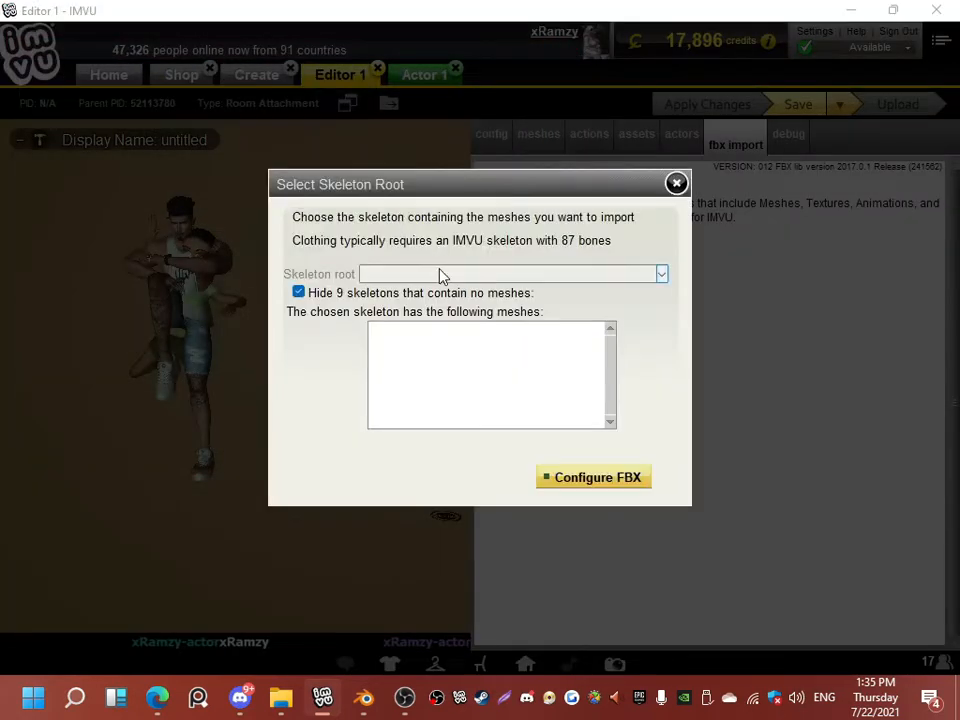
# Step: Show skeletons without meshes, choose RootNode/Female03MasterRoot/Female03MasterRoot (86 bones) as the skeleton root and configure the FBX
pyautogui.click(302, 293)
pyautogui.click(428, 276)
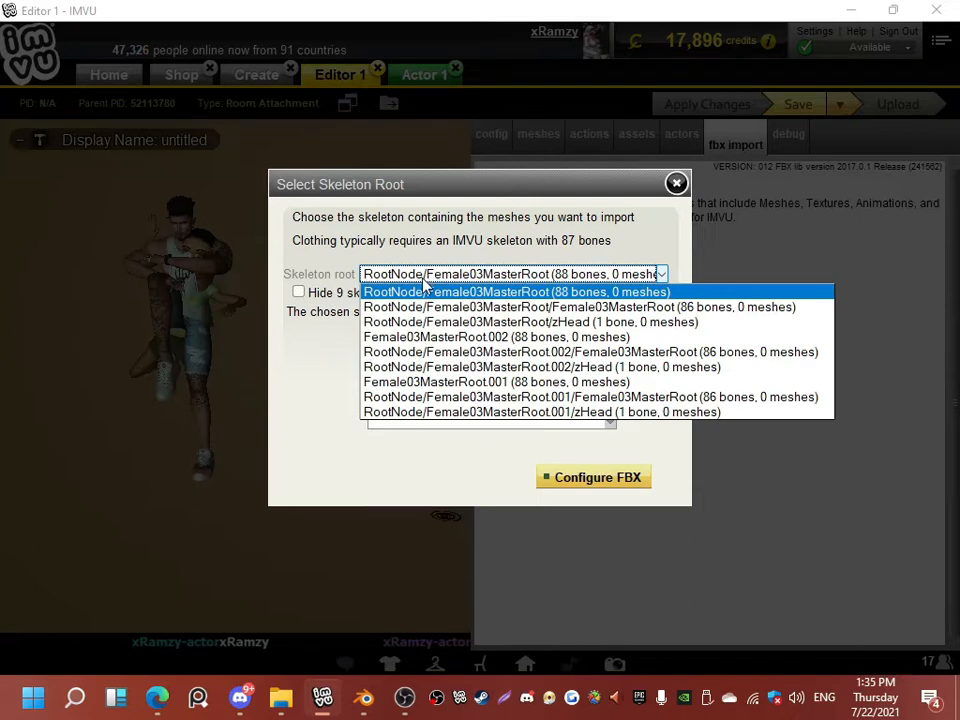
pyautogui.click(390, 307)
pyautogui.click(626, 478)
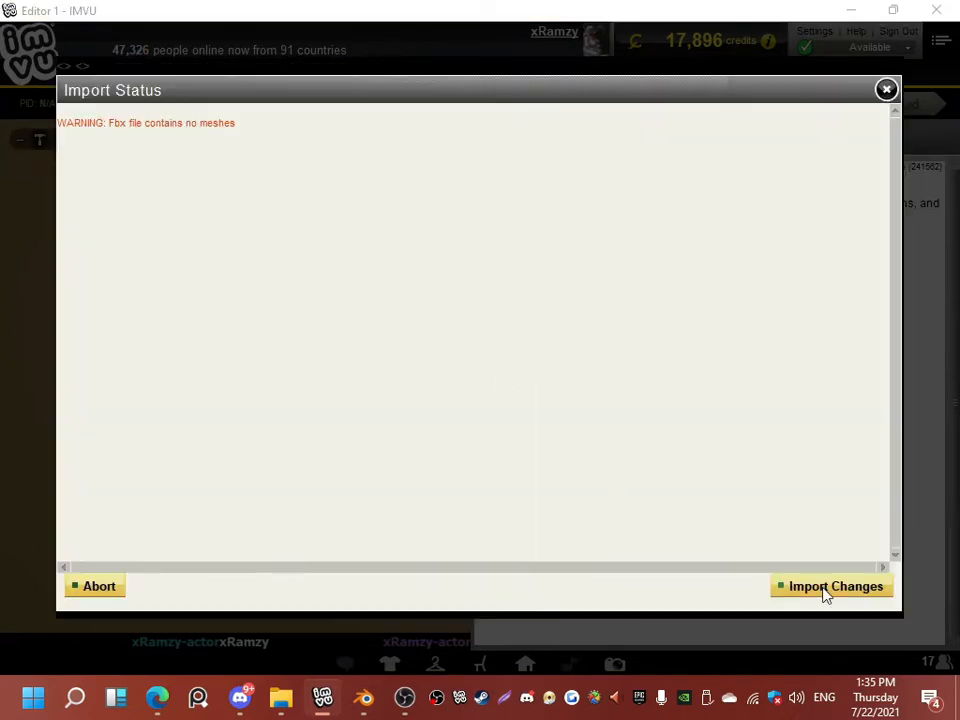
pyautogui.click(826, 587)
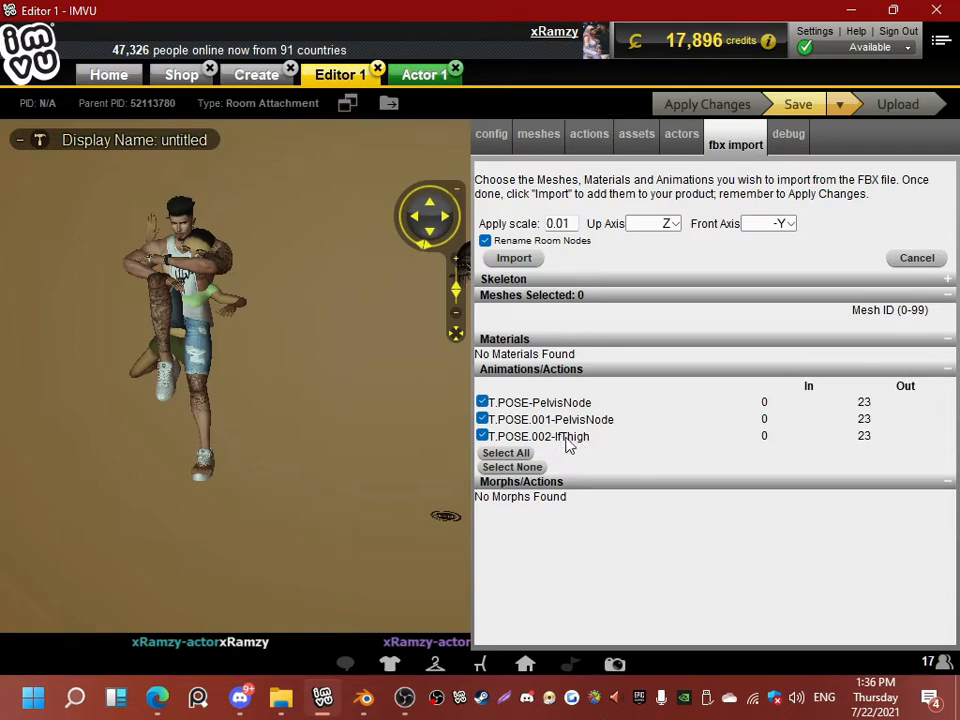
# Step: Import all three T.POSE animations from the FBX and apply the changes to the product
pyautogui.click(519, 259)
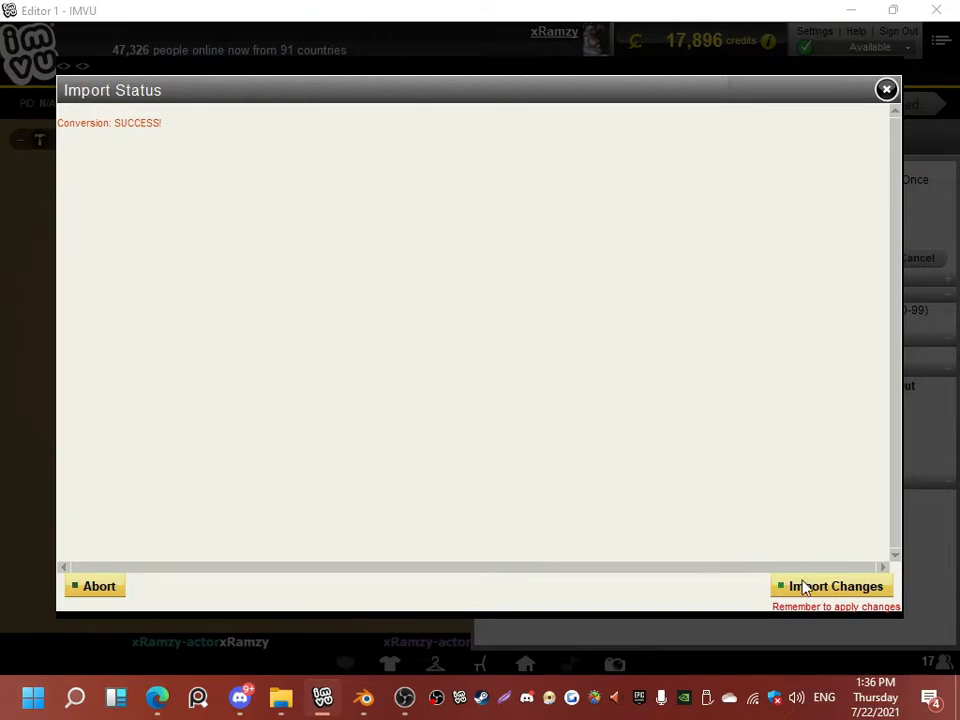
pyautogui.click(803, 588)
pyautogui.click(686, 105)
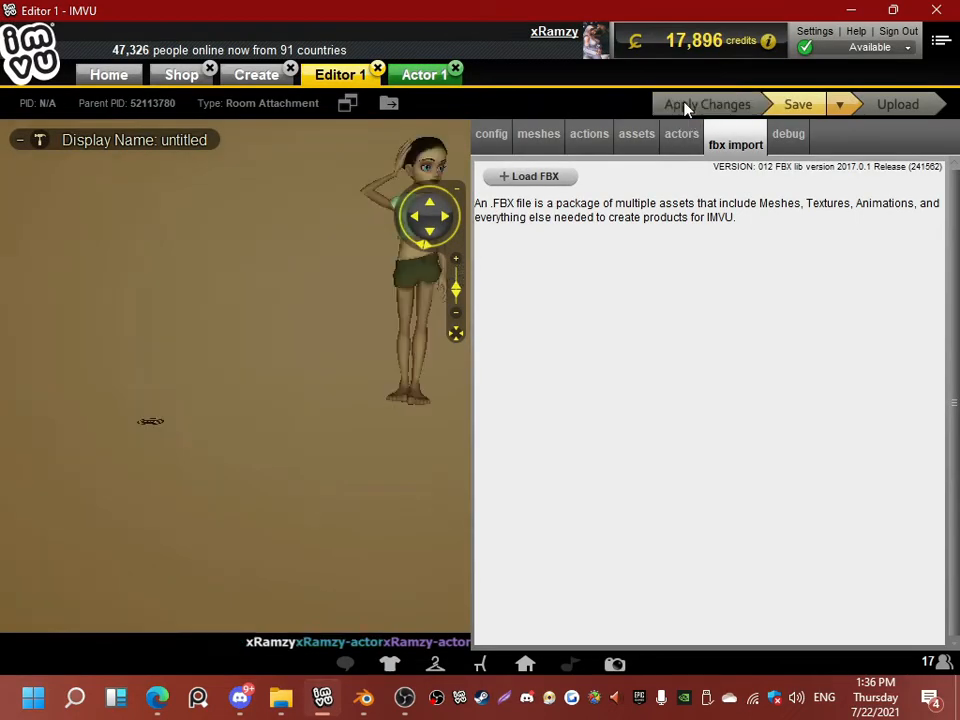
# Step: Reassign the skeletal animations: T.POSE-PelvisNode.xaf to action stance.One and T.POSE.001-PelvisNode.xaf to stance.Two
pyautogui.click(587, 140)
pyautogui.click(578, 177)
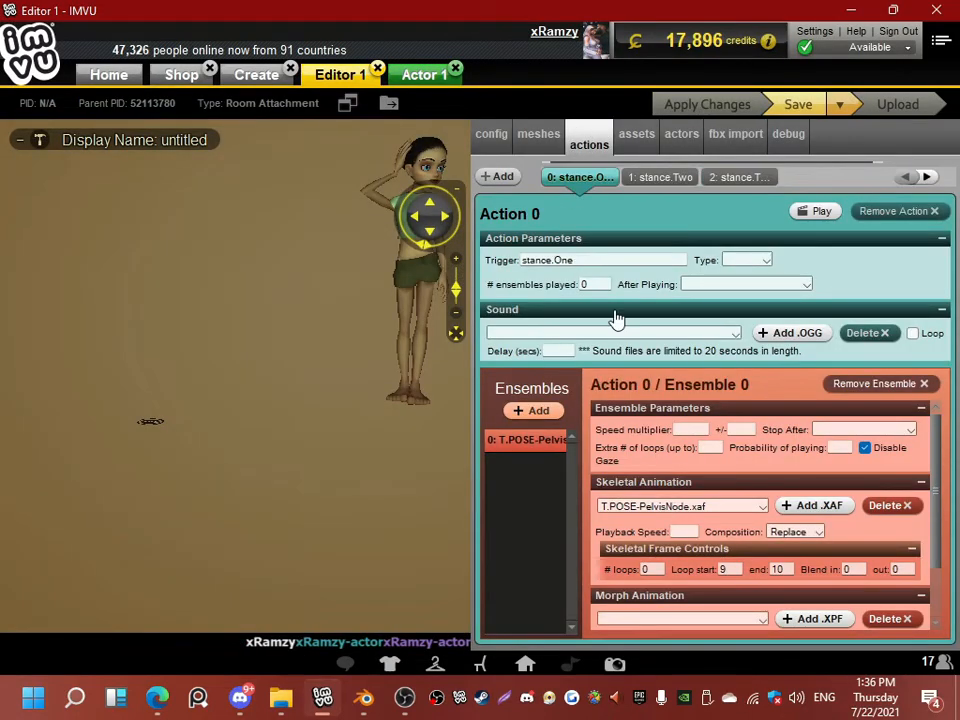
pyautogui.click(675, 507)
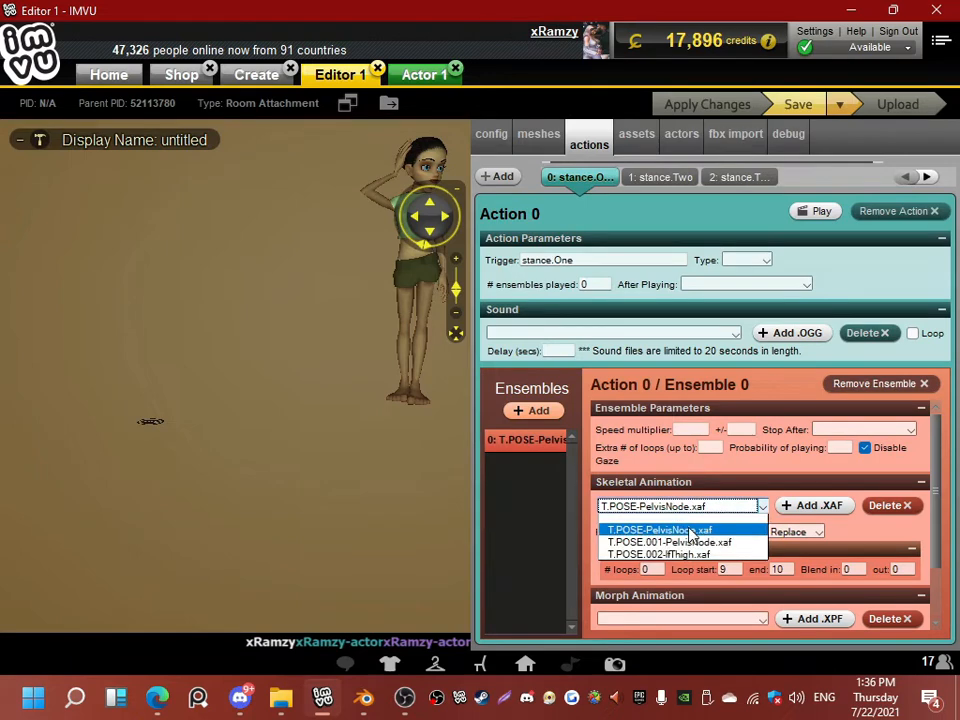
pyautogui.click(660, 531)
pyautogui.click(655, 177)
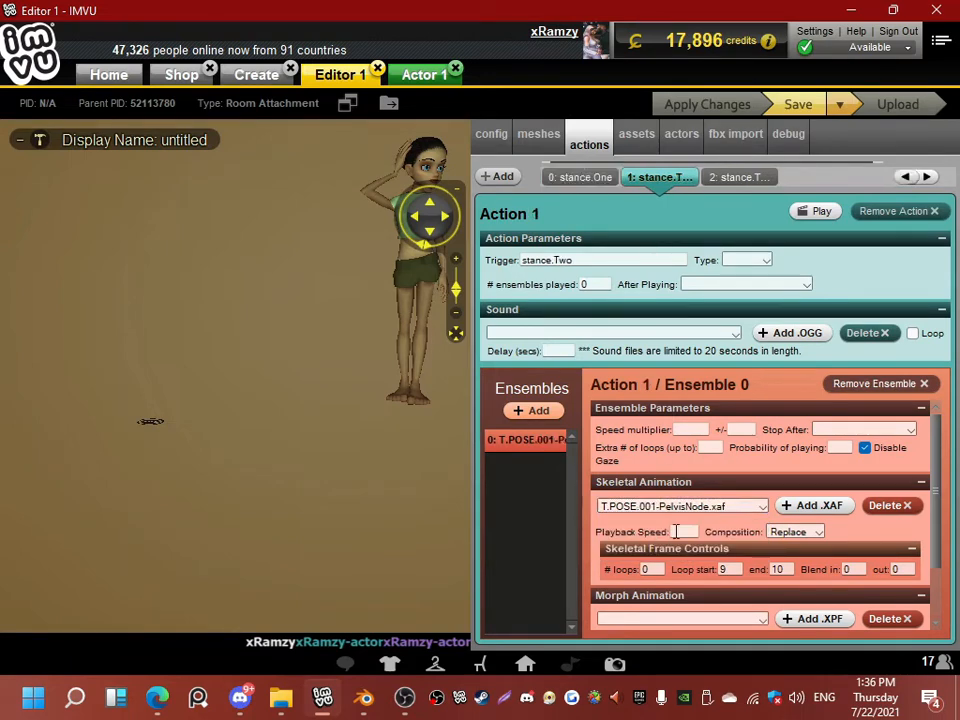
pyautogui.click(675, 507)
pyautogui.click(696, 523)
# Step: Set the skeletal animation of action stance.Three to T.POSE.002-lfThigh.xaf
pyautogui.click(725, 177)
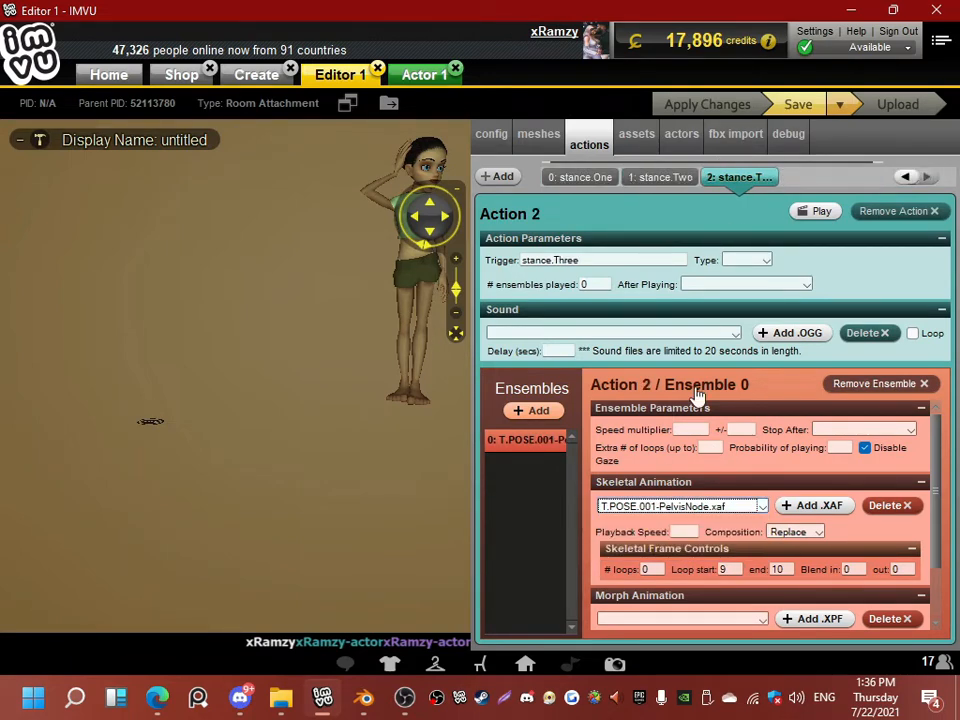
pyautogui.click(683, 507)
pyautogui.click(677, 552)
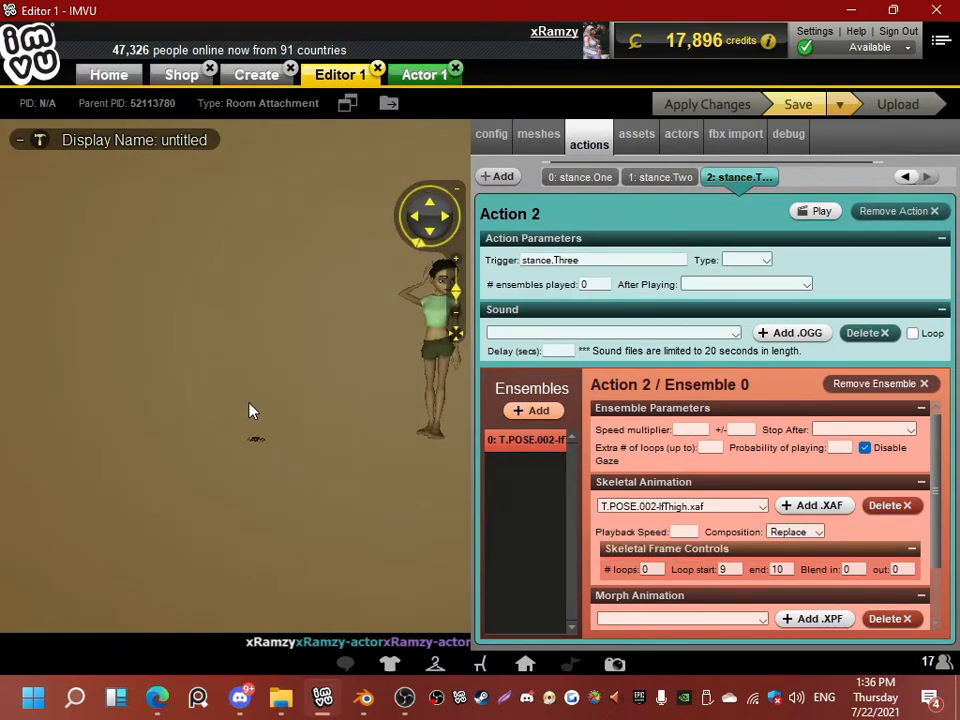
# Step: Set the product's skeleton to 3posesXSF.XSF in the configuration
pyautogui.scroll(2, 240, 407)
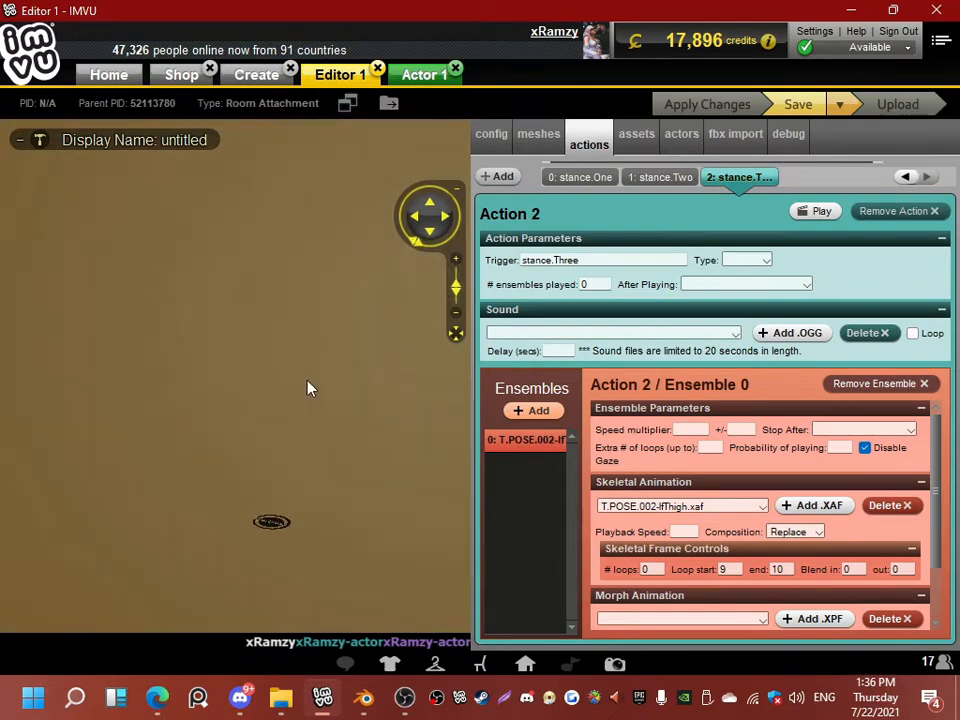
pyautogui.click(490, 138)
pyautogui.click(598, 207)
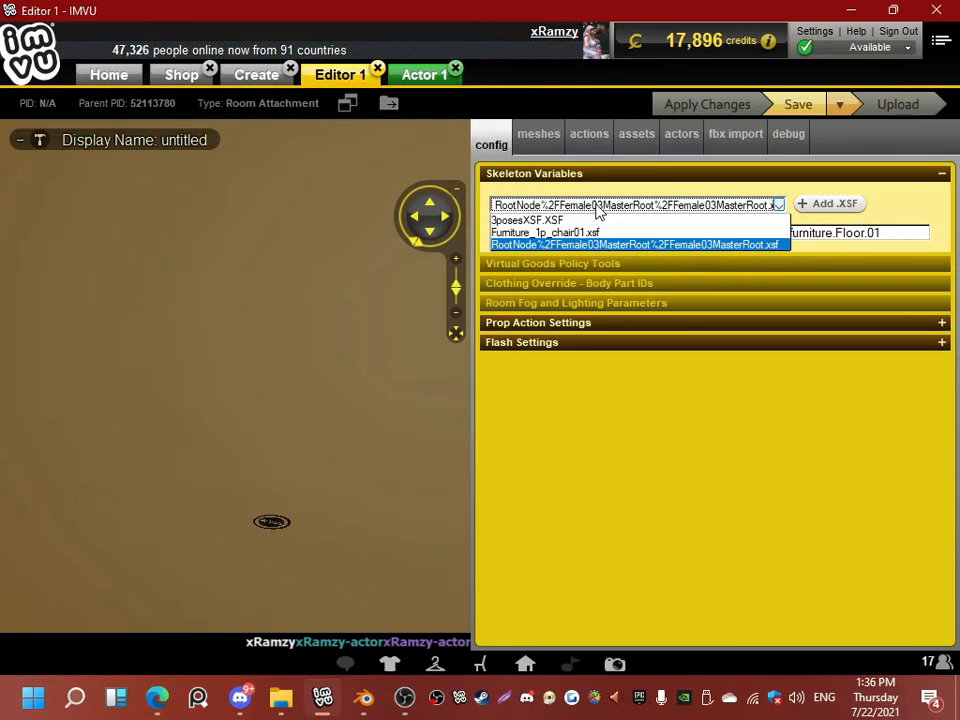
pyautogui.click(540, 220)
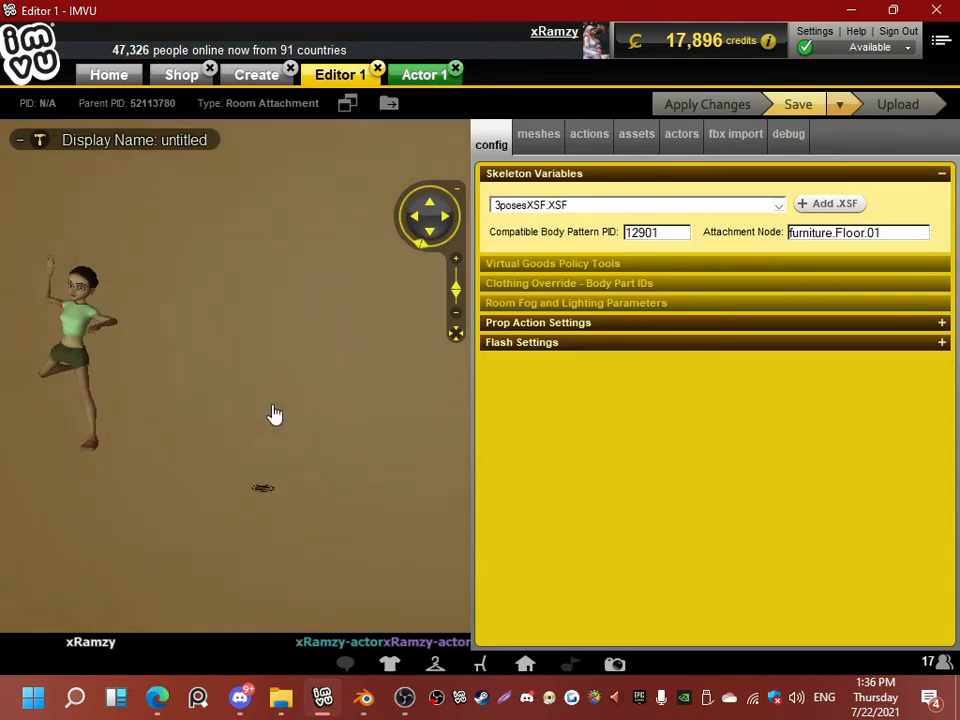
# Step: Move the added actor onto the pose spot beside the main avatar and close its Actor 1 page
pyautogui.click(420, 80)
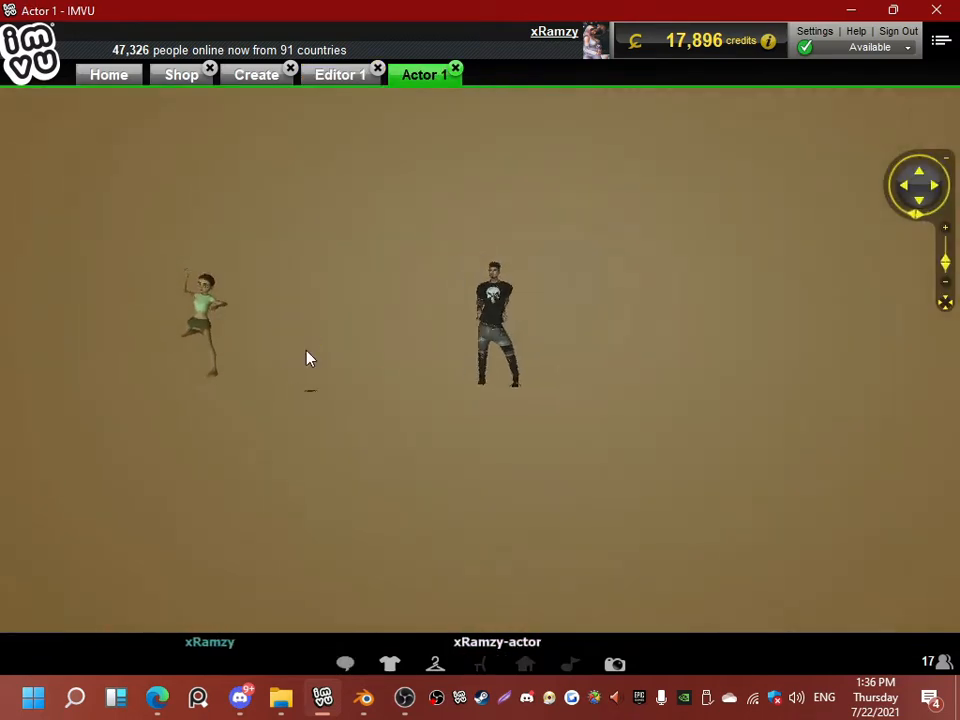
pyautogui.click(477, 416)
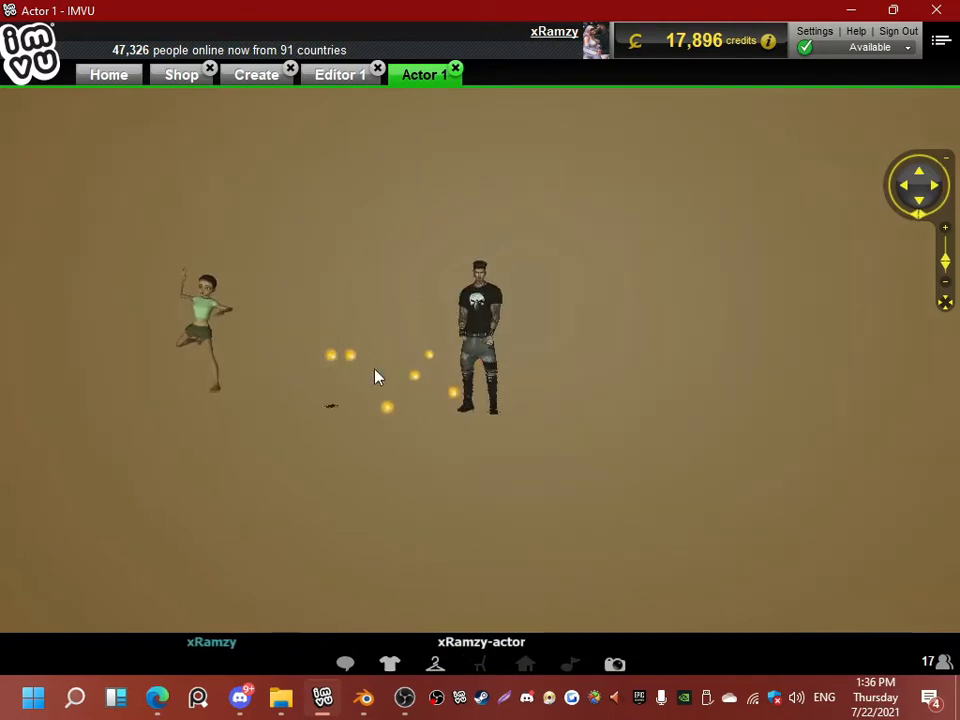
pyautogui.click(328, 366)
pyautogui.click(348, 80)
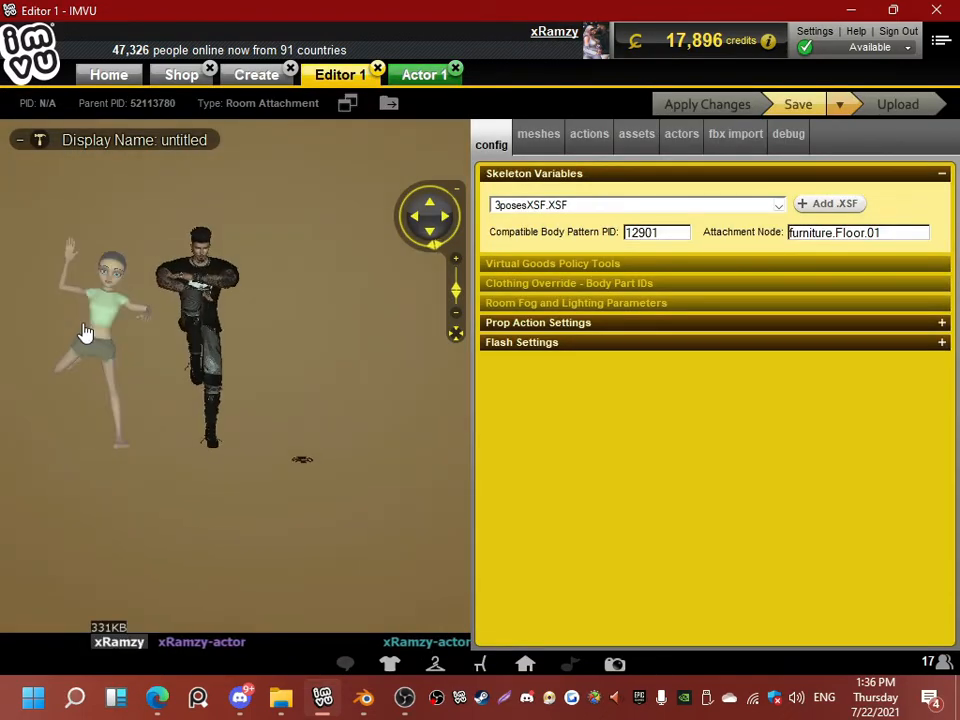
pyautogui.click(410, 74)
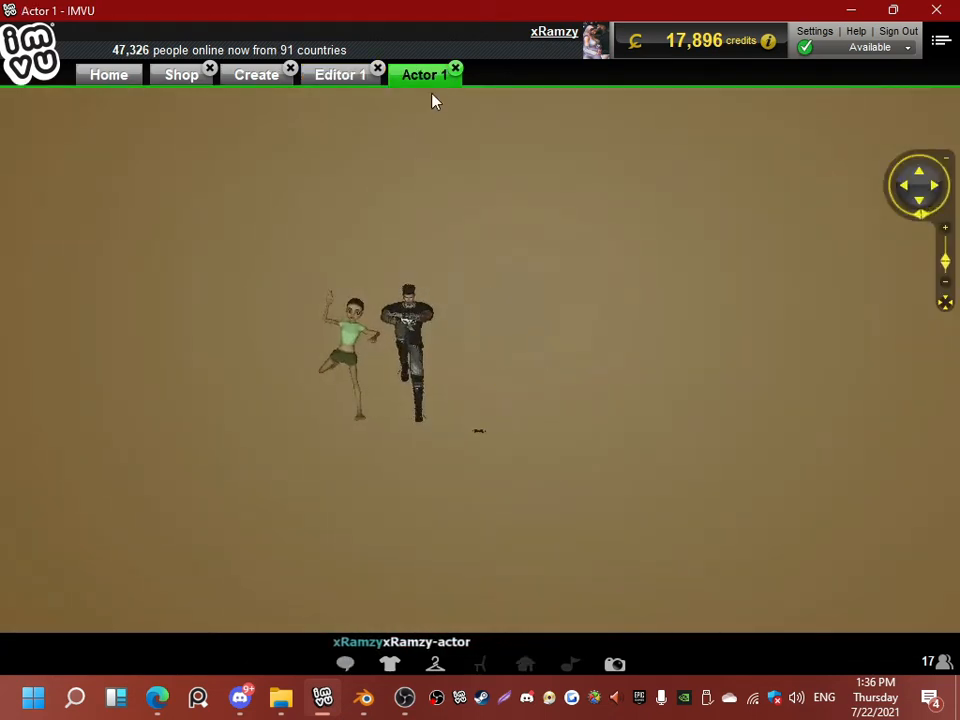
pyautogui.click(455, 70)
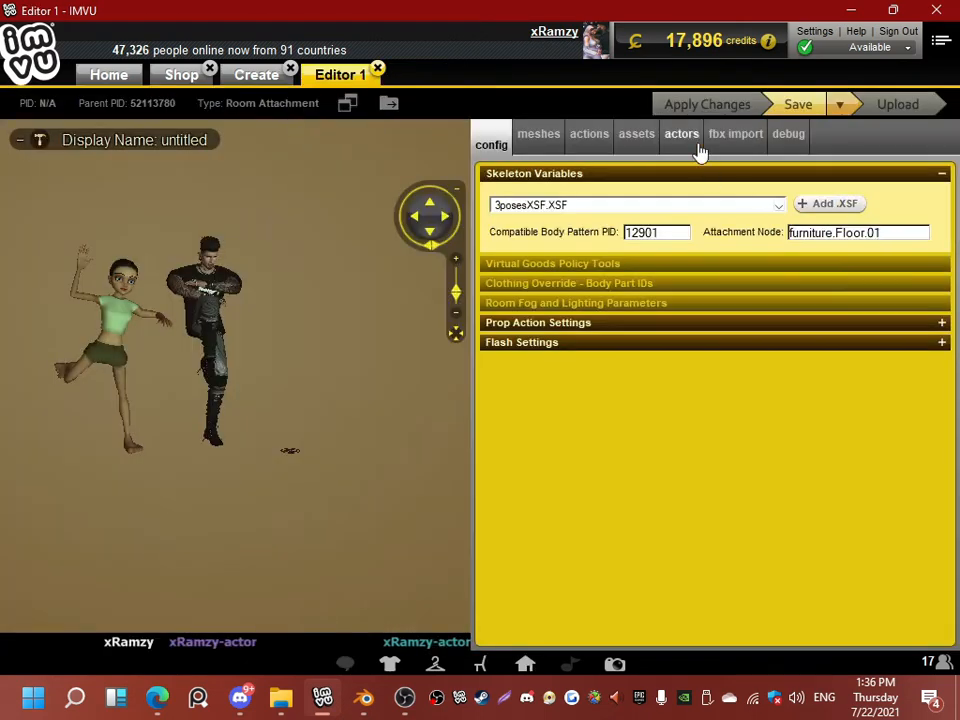
# Step: Add another actor to the scene and dress it in the black leather suit outfit
pyautogui.click(694, 150)
pyautogui.click(714, 388)
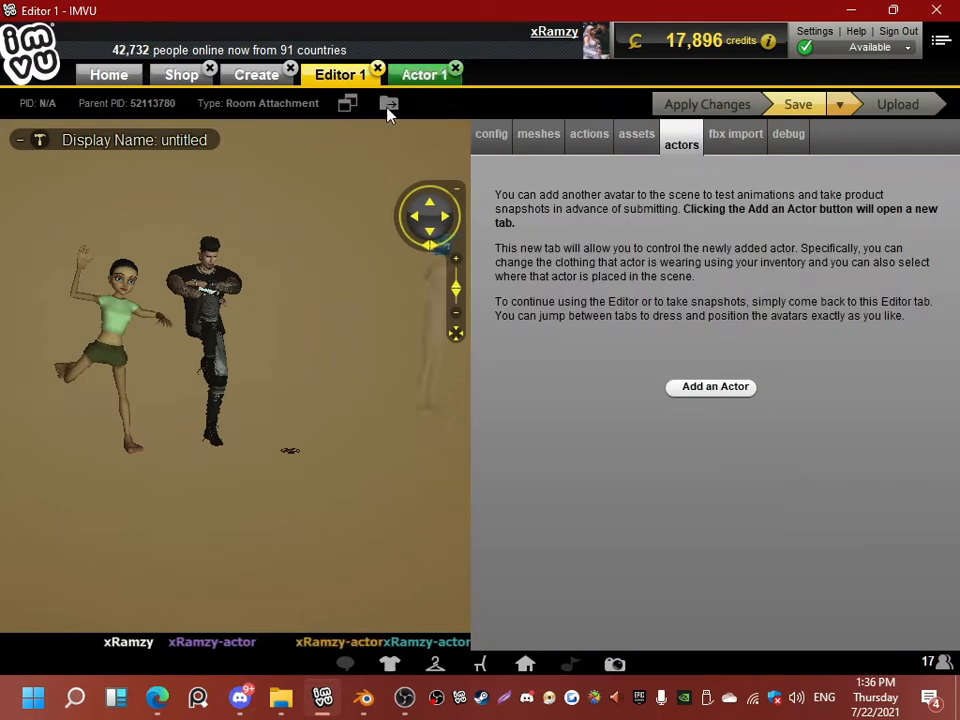
pyautogui.click(412, 82)
pyautogui.click(440, 663)
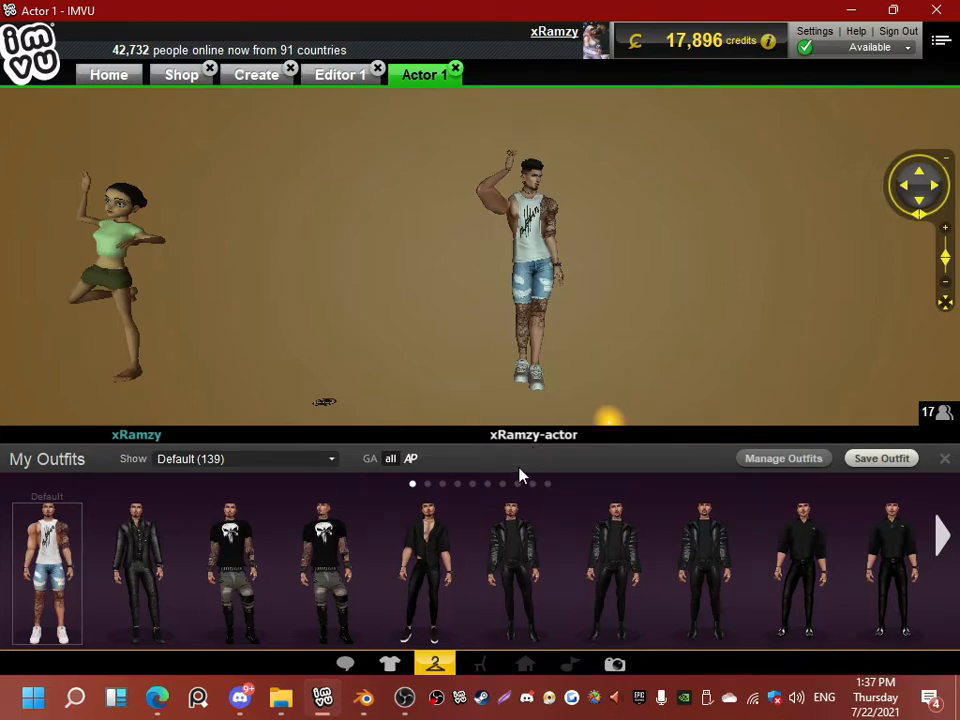
pyautogui.click(434, 536)
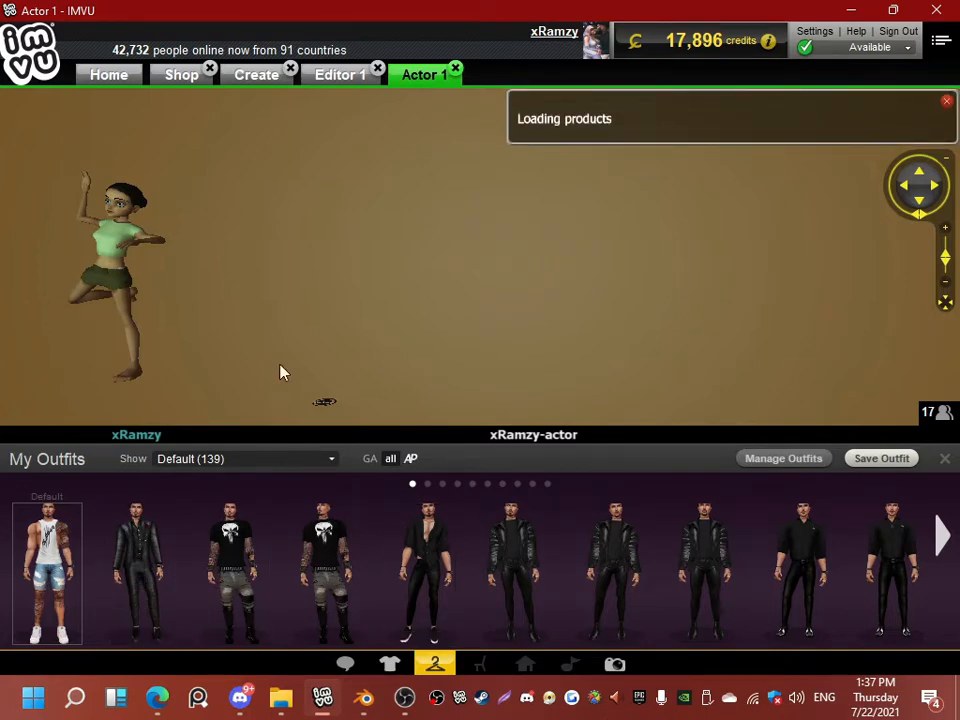
pyautogui.click(438, 670)
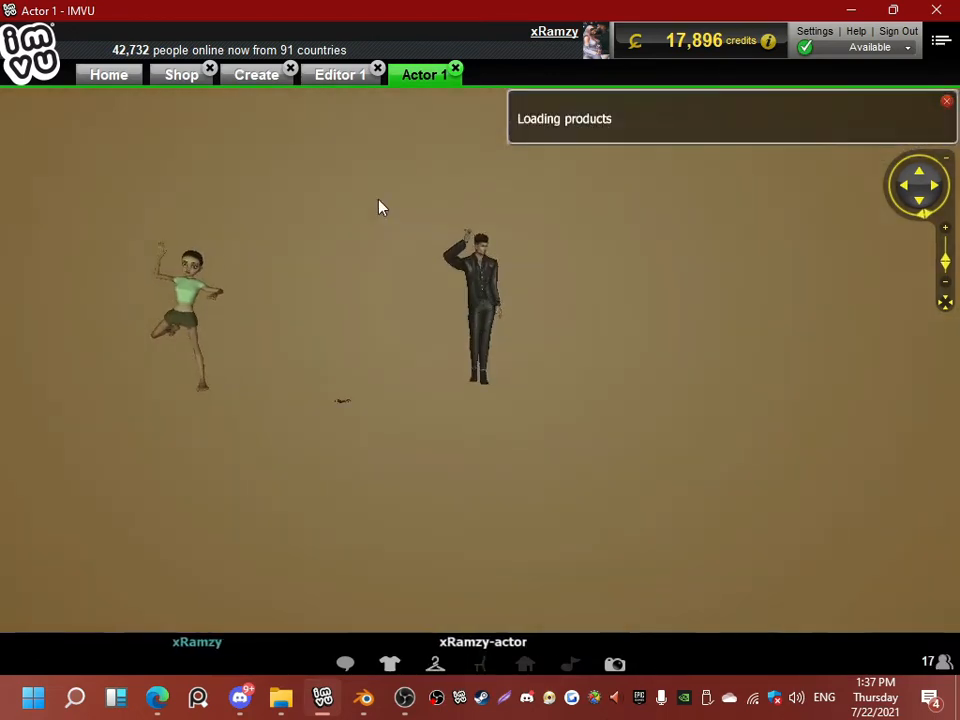
# Step: Place the leather-suited actor on a free pose spot of the group pose and return to the editor
pyautogui.scroll(2, 321, 328)
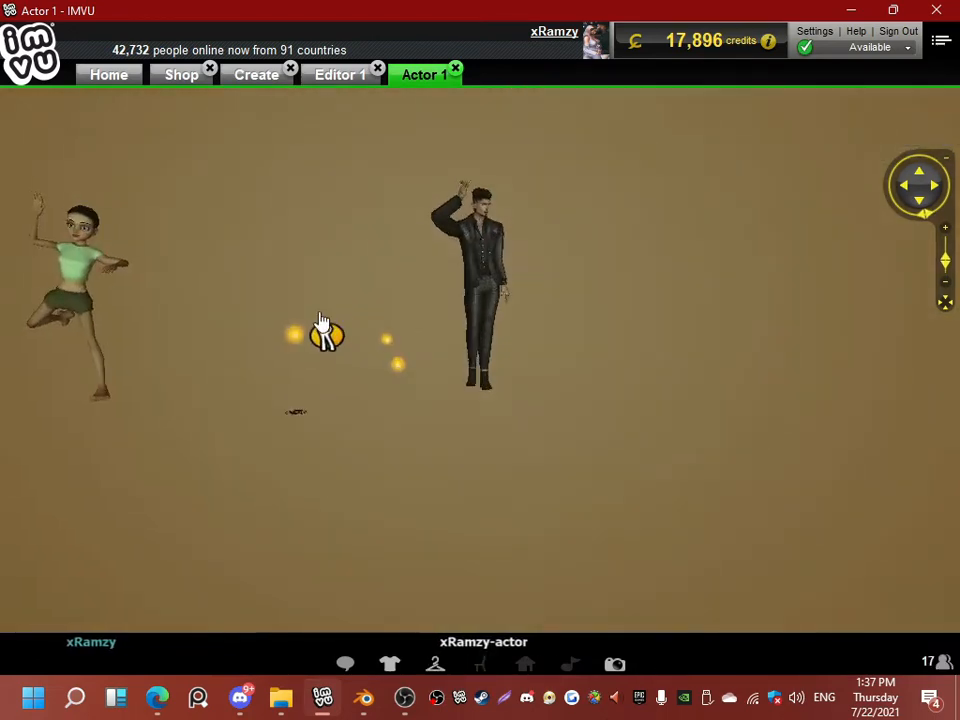
pyautogui.click(332, 343)
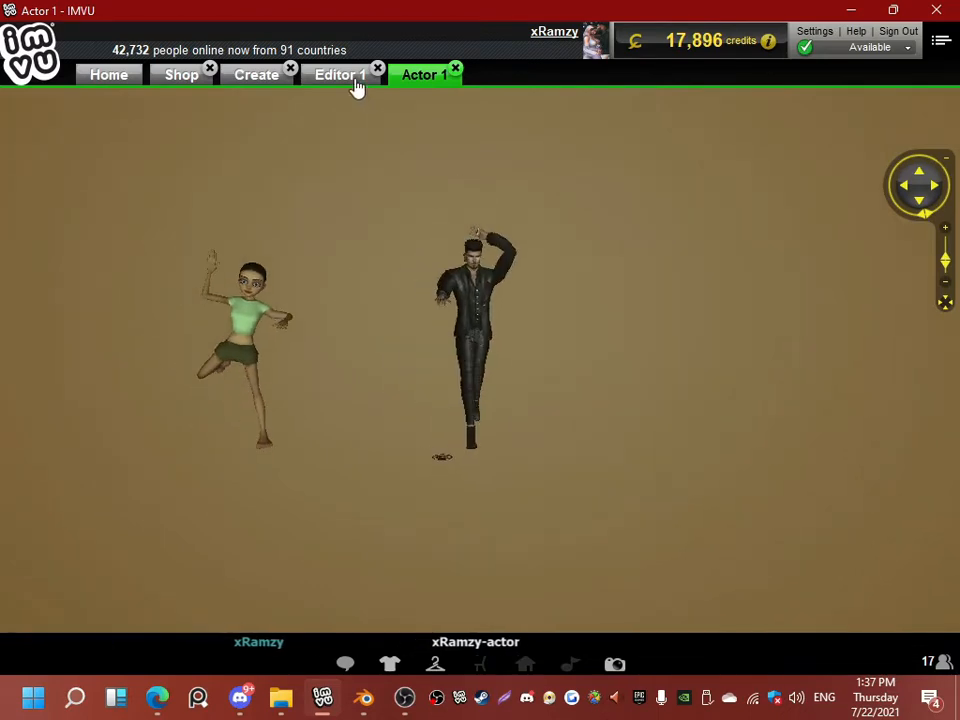
pyautogui.click(343, 80)
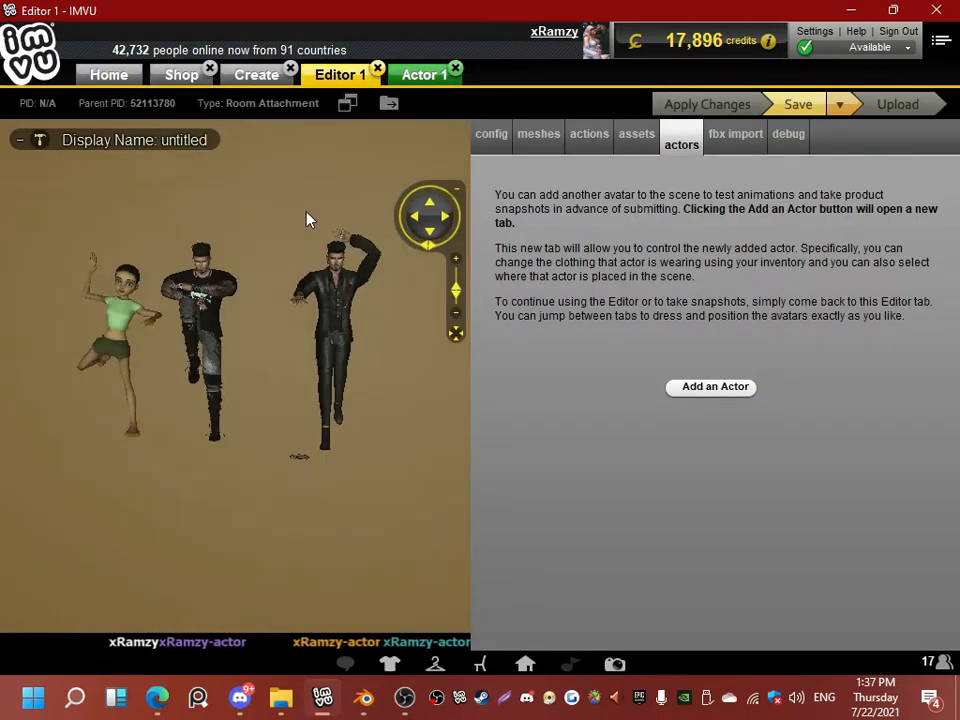
# Step: Examine the posed avatars in the editor preview to check their spacing and the remaining standing avatar
pyautogui.moveTo(211, 237); pyautogui.dragTo(173, 201)
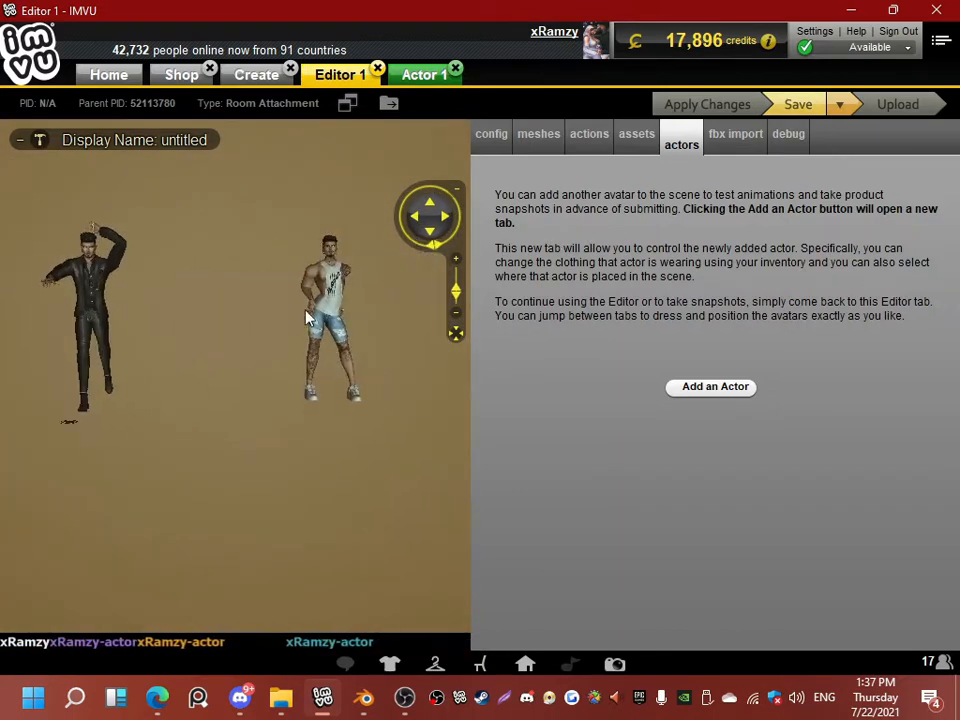
pyautogui.scroll(3, 312, 336)
pyautogui.moveTo(339, 358); pyautogui.dragTo(304, 321)
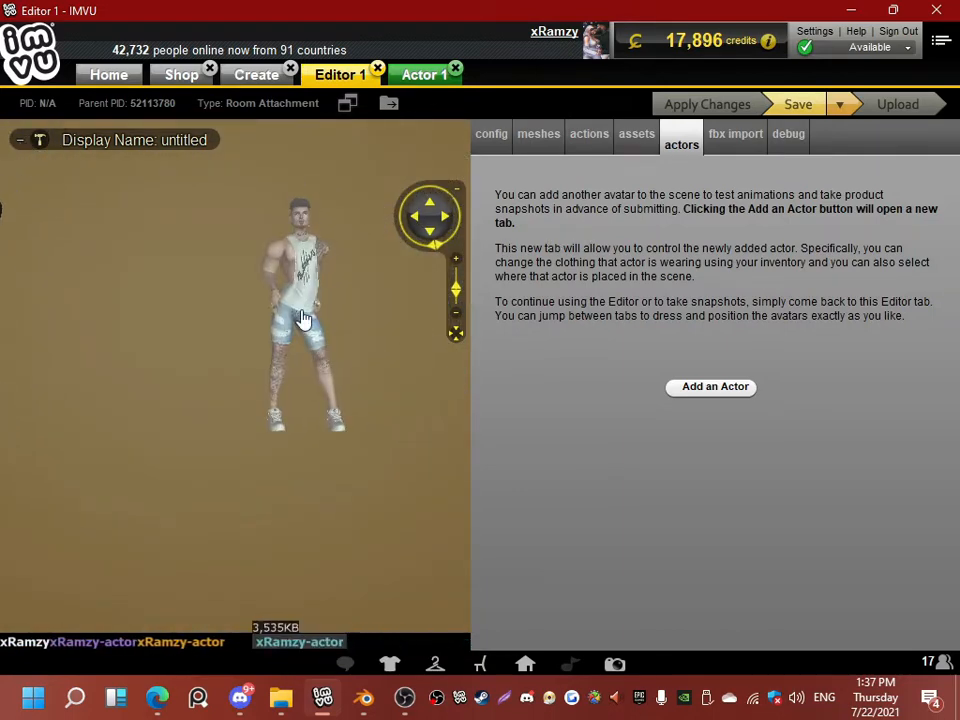
pyautogui.click(326, 356)
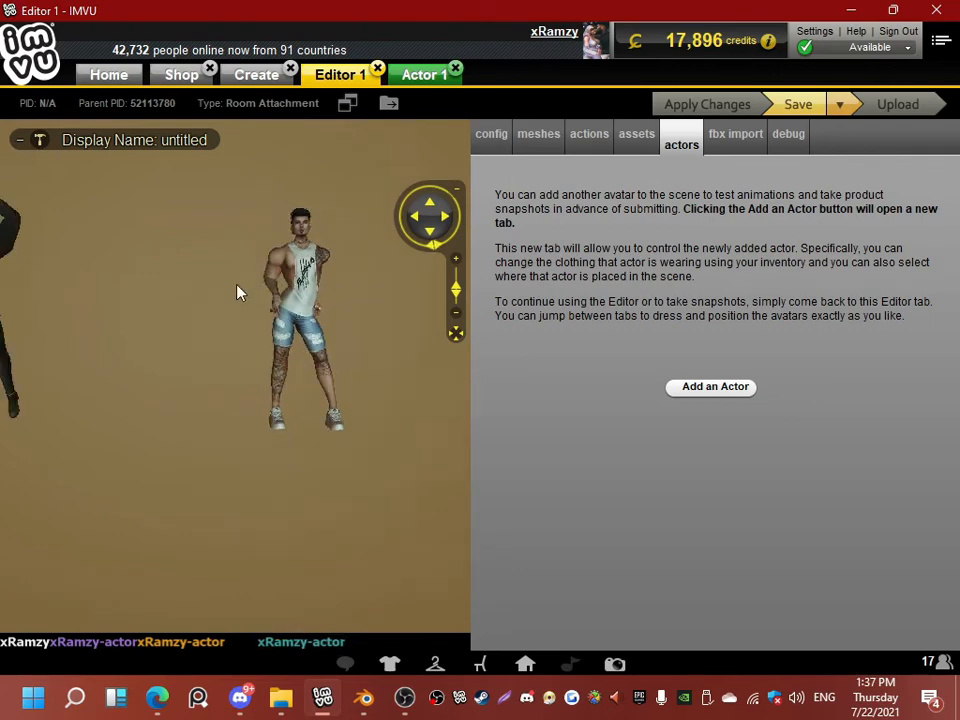
pyautogui.moveTo(228, 320); pyautogui.dragTo(238, 246)
pyautogui.moveTo(208, 295); pyautogui.dragTo(184, 337)
pyautogui.scroll(-1, 184, 336)
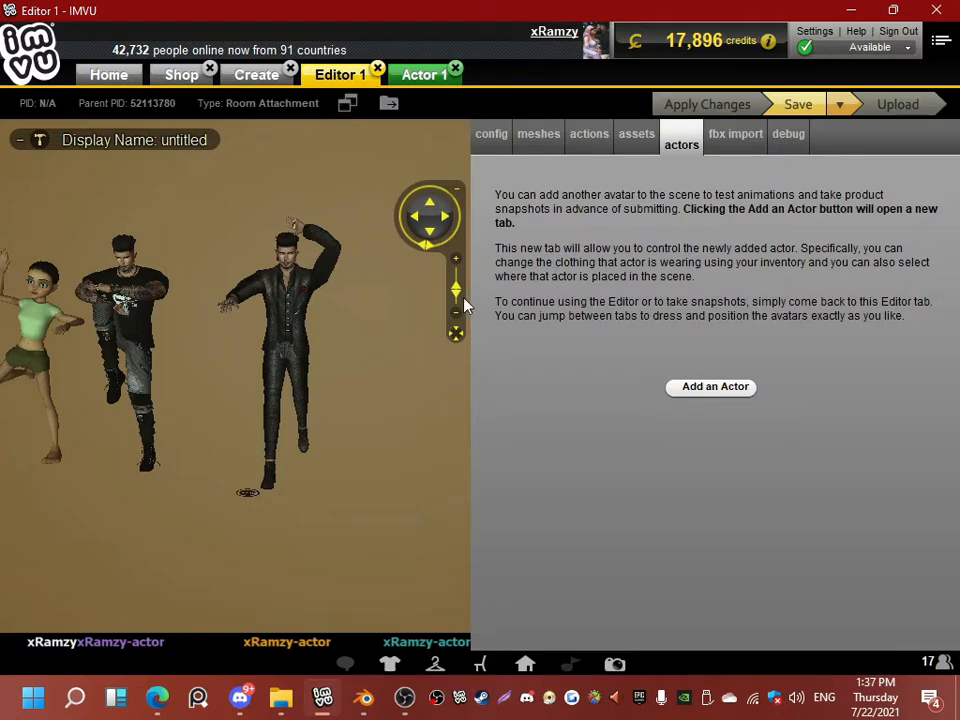
# Step: Switch to the Blender window with the T-posed skeletons of 3GroupPose.blend and append z to the skeletons' action names
pyautogui.click(363, 697)
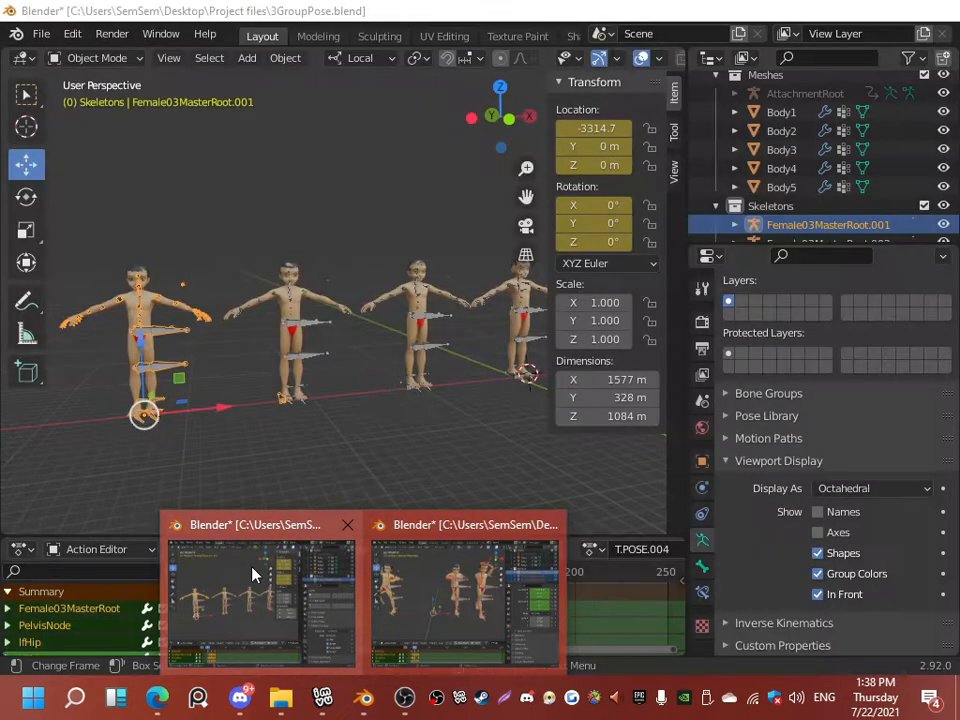
pyautogui.click(254, 568)
pyautogui.moveTo(287, 441); pyautogui.dragTo(376, 416, button='middle')
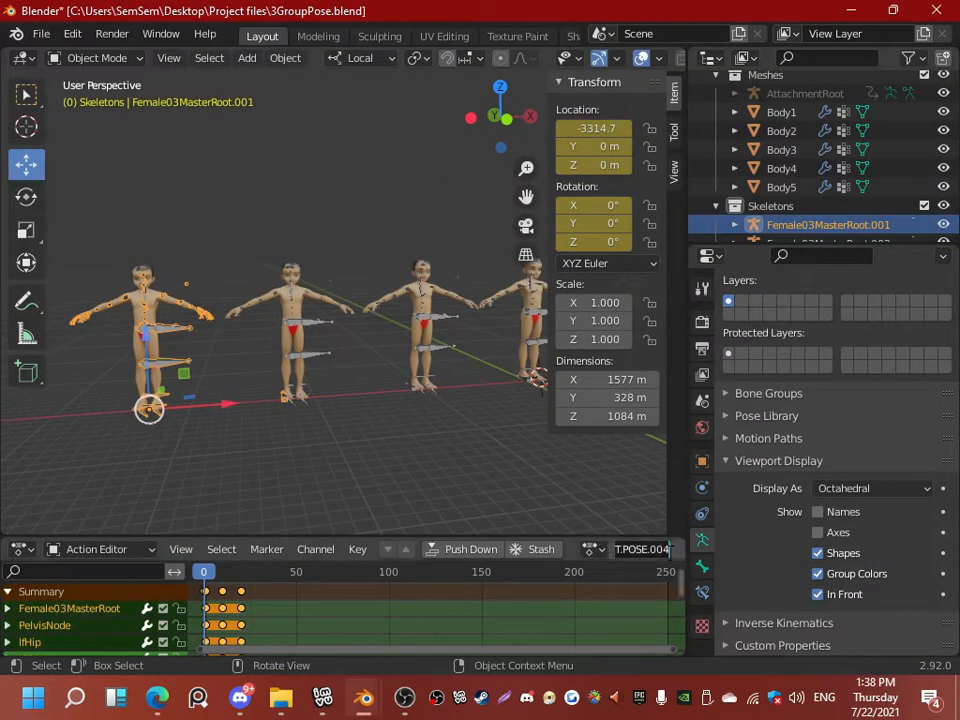
pyautogui.click(317, 326)
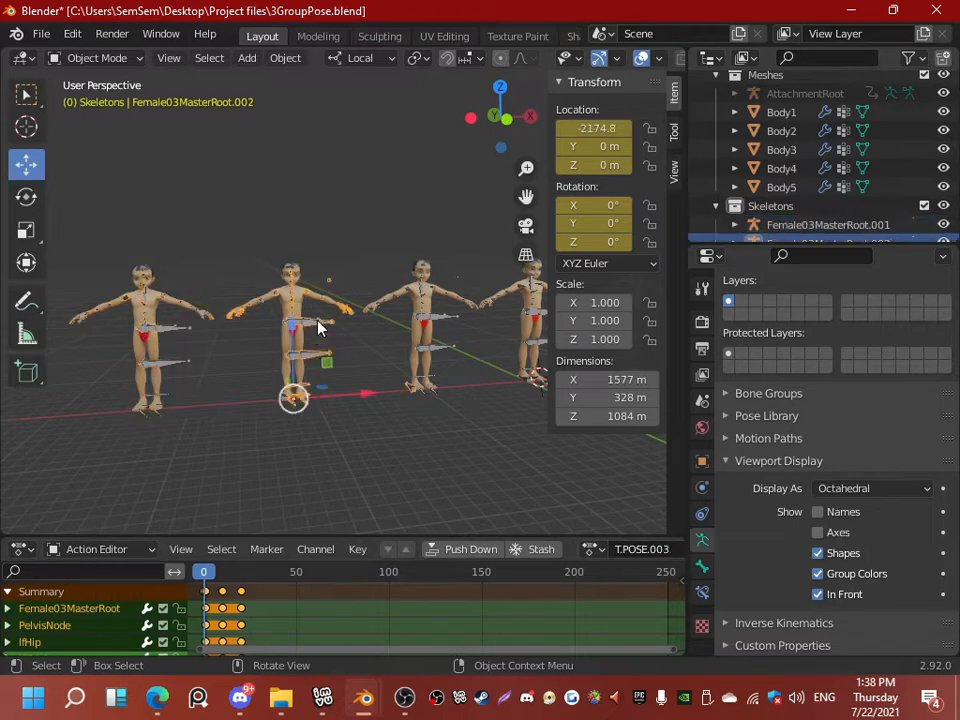
pyautogui.click(430, 345)
pyautogui.keyDown('shift'); pyautogui.moveTo(535, 322); pyautogui.dragTo(424, 313, button='middle'); pyautogui.keyUp('shift')
pyautogui.scroll(1, 424, 313)
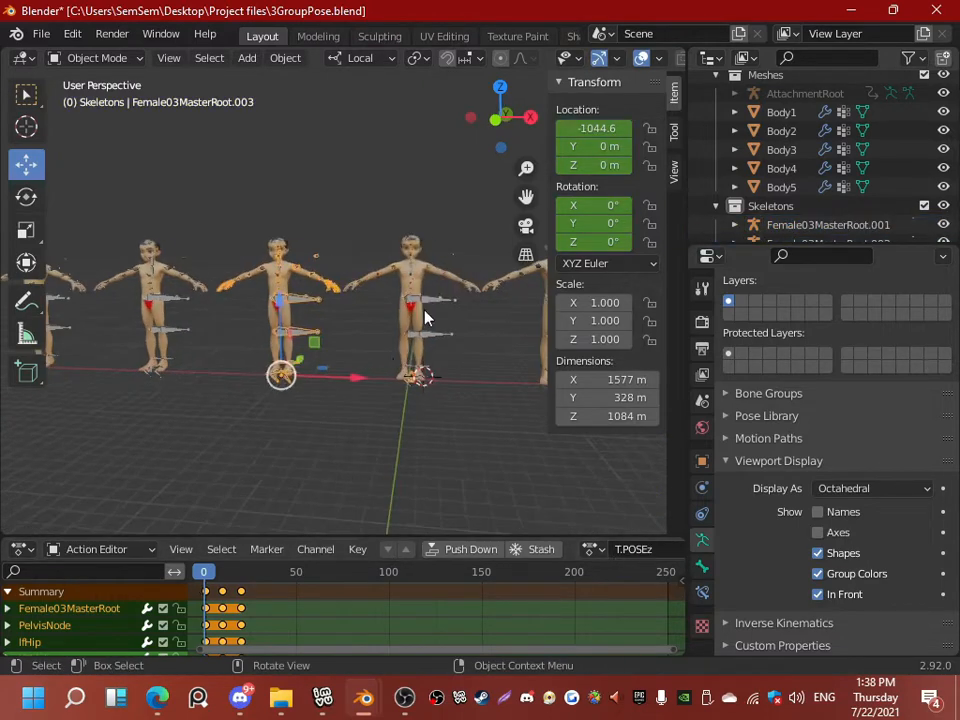
pyautogui.click(424, 313)
pyautogui.keyDown('shift'); pyautogui.moveTo(545, 330); pyautogui.dragTo(326, 324, button='middle'); pyautogui.keyUp('shift')
pyautogui.click(326, 330)
pyautogui.keyDown('shift'); pyautogui.moveTo(274, 463); pyautogui.dragTo(660, 450, button='middle'); pyautogui.keyUp('shift')
# Step: Rename the action of skeleton Female03MasterRoot.001 as T.POSE and that of Female03MasterRoot.002 as T.POSE.001
pyautogui.click(315, 362)
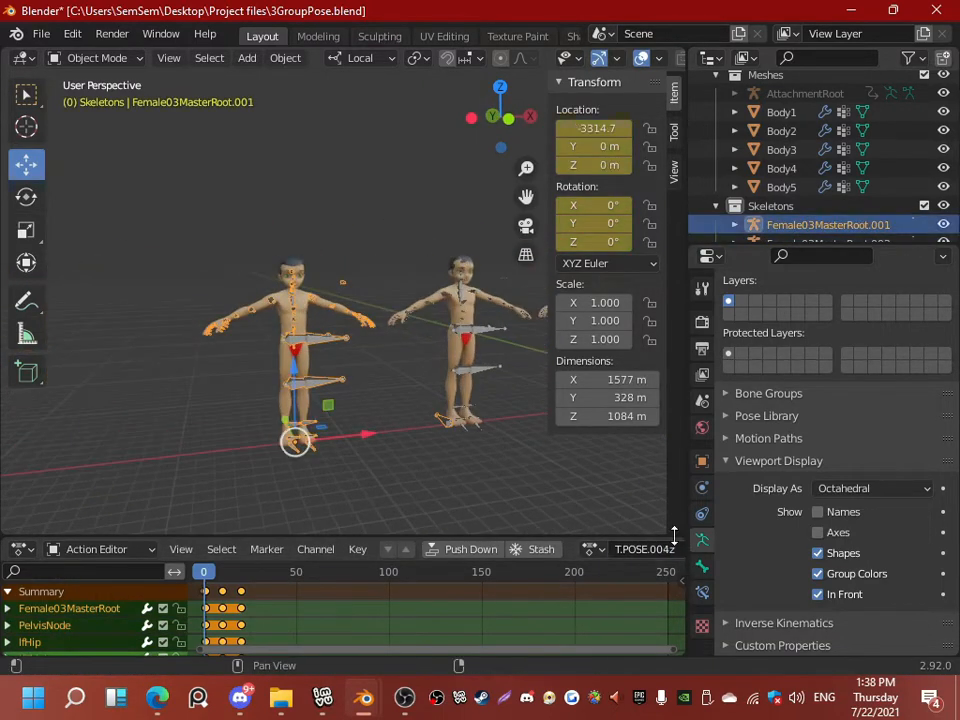
pyautogui.click(672, 549)
pyautogui.press('BackSpace')
pyautogui.press('BackSpace')
pyautogui.press('BackSpace')
pyautogui.press('BackSpace')
pyautogui.press('BackSpace')
pyautogui.click(470, 368)
pyautogui.click(676, 550)
pyautogui.press('BackSpace')
pyautogui.press('BackSpace')
# Step: Rename the action of Female03MasterRoot.003 as T.POSE.002 and number the last figure's action 4 in the same series
pyautogui.keyDown('shift'); pyautogui.moveTo(490, 400); pyautogui.dragTo(285, 400, button='middle'); pyautogui.keyUp('shift')
pyautogui.click(461, 350)
pyautogui.click(672, 549)
pyautogui.write('.002')
pyautogui.moveTo(530, 429); pyautogui.dragTo(203, 429, button='middle')
pyautogui.click(420, 350)
pyautogui.click(419, 350)
pyautogui.click(649, 549)
pyautogui.press('BackSpace')
pyautogui.press('BackSpace')
pyautogui.write('4')
# Step: Try deleting the frame 0 keyframes from the T.POSE action of skeleton Female03MasterRoot.001
pyautogui.moveTo(514, 446); pyautogui.dragTo(357, 364, button='middle')
pyautogui.click(285, 408)
pyautogui.scroll(4, 285, 408)
pyautogui.keyDown('ctrl'); pyautogui.scroll(3, 229, 595); pyautogui.keyUp('ctrl')
pyautogui.click(316, 591)
pyautogui.press('Delete')
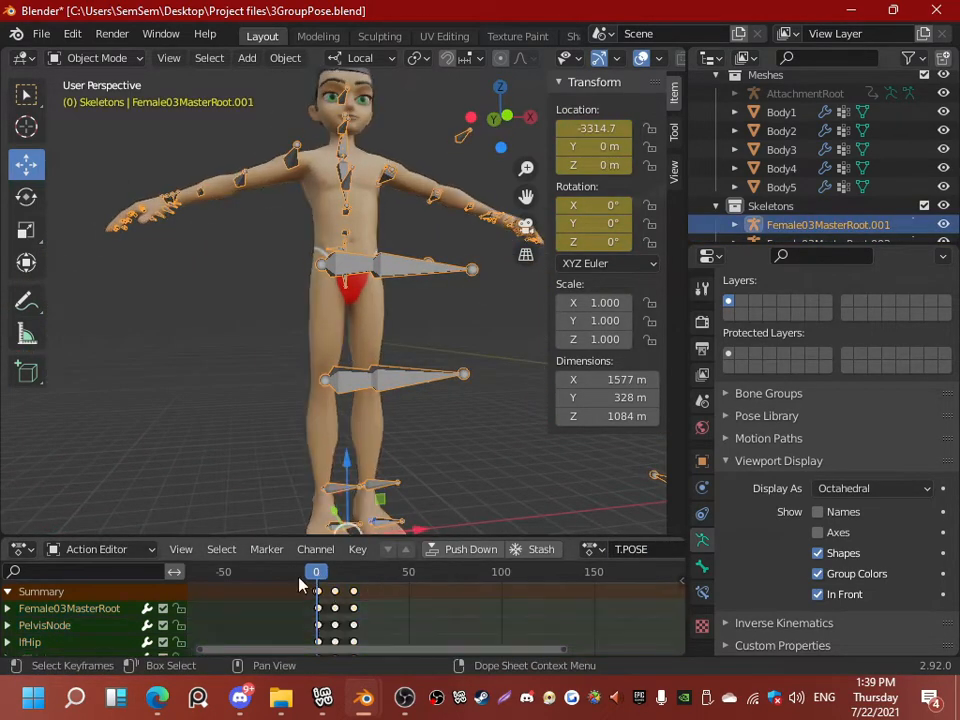
pyautogui.hotkey('ctrl', 'z')
pyautogui.press('Delete')
pyautogui.scroll(-4, 360, 355)
pyautogui.keyDown('shift'); pyautogui.moveTo(400, 355); pyautogui.dragTo(210, 488, button='middle'); pyautogui.keyUp('shift')
pyautogui.press('KP_Decimal')
pyautogui.click(319, 591)
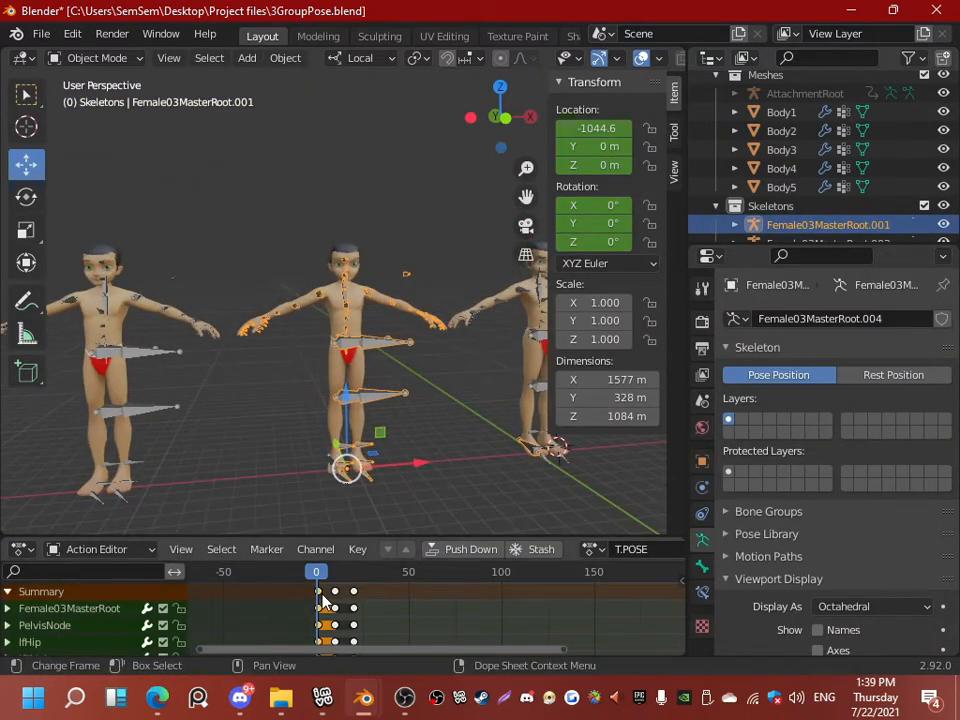
# Step: Undo the keyframe deletion on skeleton Female03MasterRoot.001
pyautogui.press('a')
pyautogui.moveTo(318, 575)
pyautogui.mouseDown()
pyautogui.moveTo(334, 575)
pyautogui.moveTo(306, 572)
pyautogui.mouseUp()
pyautogui.scroll(-5, 330, 400)
pyautogui.scroll(3, 240, 400)
pyautogui.click(225, 381)
pyautogui.scroll(-5, 437, 326)
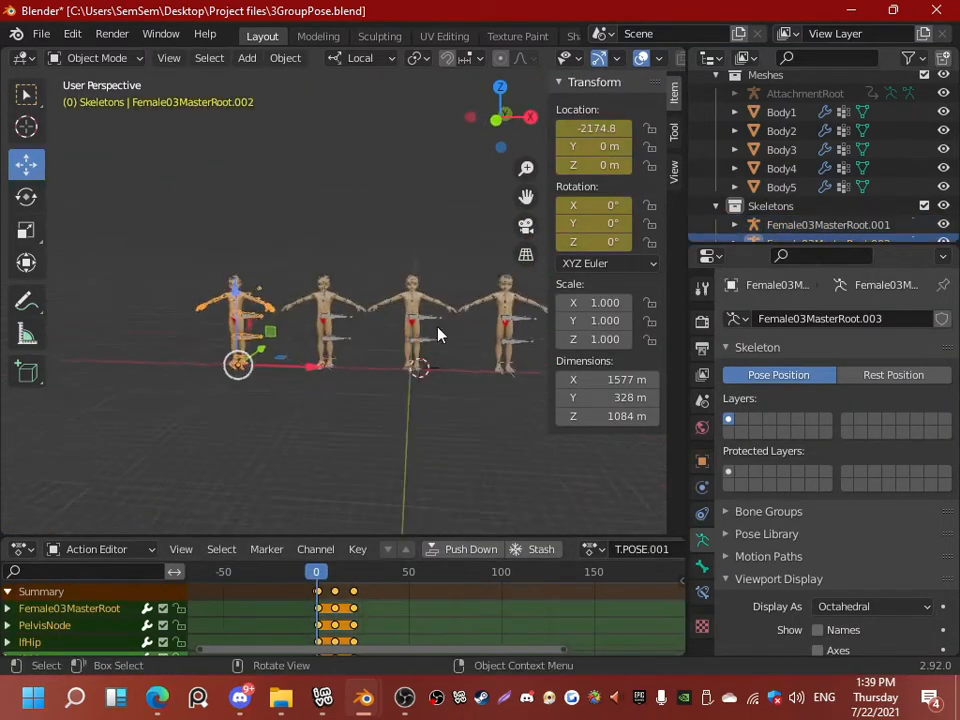
pyautogui.click(331, 573)
pyautogui.hotkey('ctrl', 'z')
pyautogui.hotkey('ctrl', 'z')
pyautogui.hotkey('ctrl', 'z')
pyautogui.hotkey('ctrl', 'z')
pyautogui.scroll(8, 338, 459)
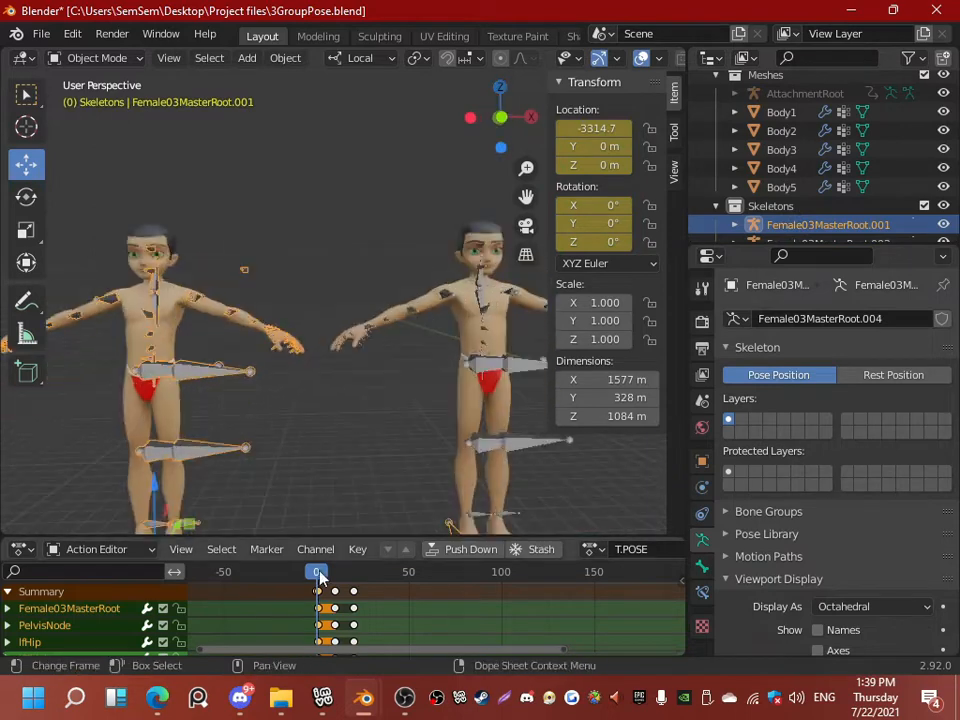
# Step: Try copying the frame 0 placement of Female03MasterRoot.001 to frame 1, and undo the pasted object
pyautogui.click(312, 590)
pyautogui.scroll(-3, 280, 447)
pyautogui.scroll(3, 280, 453)
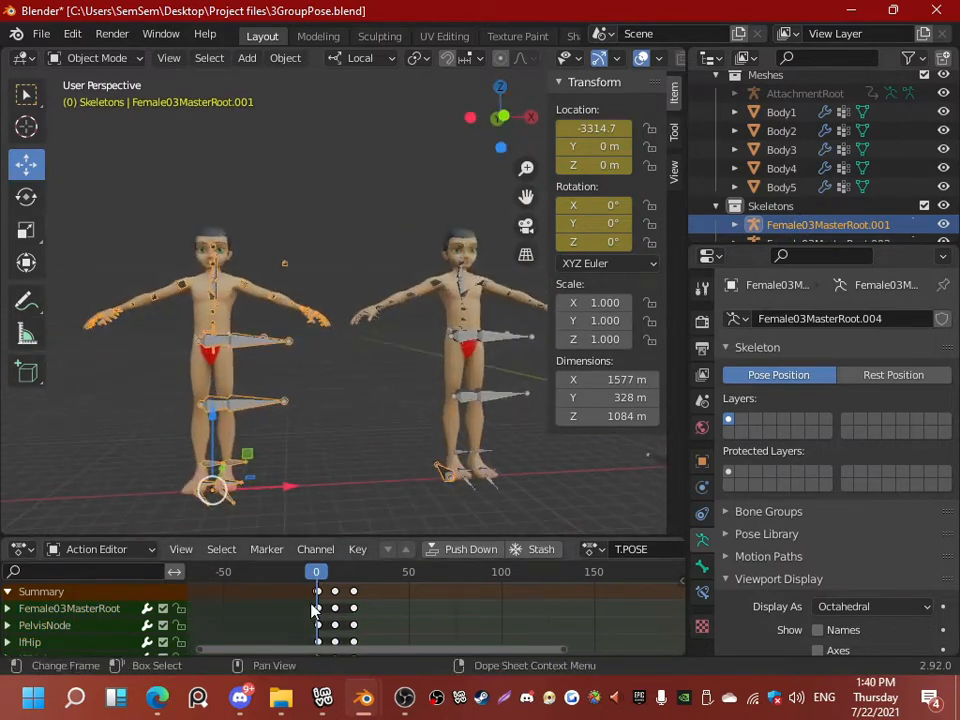
pyautogui.hotkey('ctrl', 'c')
pyautogui.click(318, 573)
pyautogui.hotkey('ctrl', 'v')
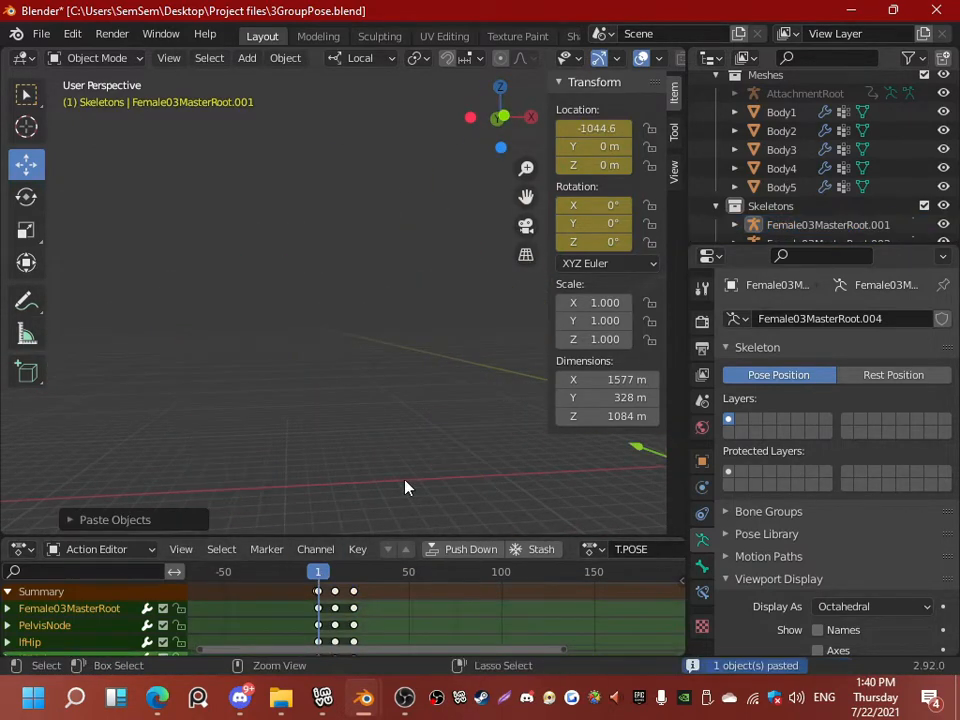
pyautogui.scroll(-7, 405, 489)
pyautogui.moveTo(405, 489); pyautogui.dragTo(444, 259, button='middle')
pyautogui.scroll(5, 342, 434)
pyautogui.hotkey('ctrl', 'z')
pyautogui.scroll(4, 385, 428)
pyautogui.scroll(-4, 499, 326)
# Step: Try copying and pasting the pose of Female03MasterRoot.001 at frame 1 in Pose Mode, and undo the paste
pyautogui.hotkey('ctrl', 'Tab')
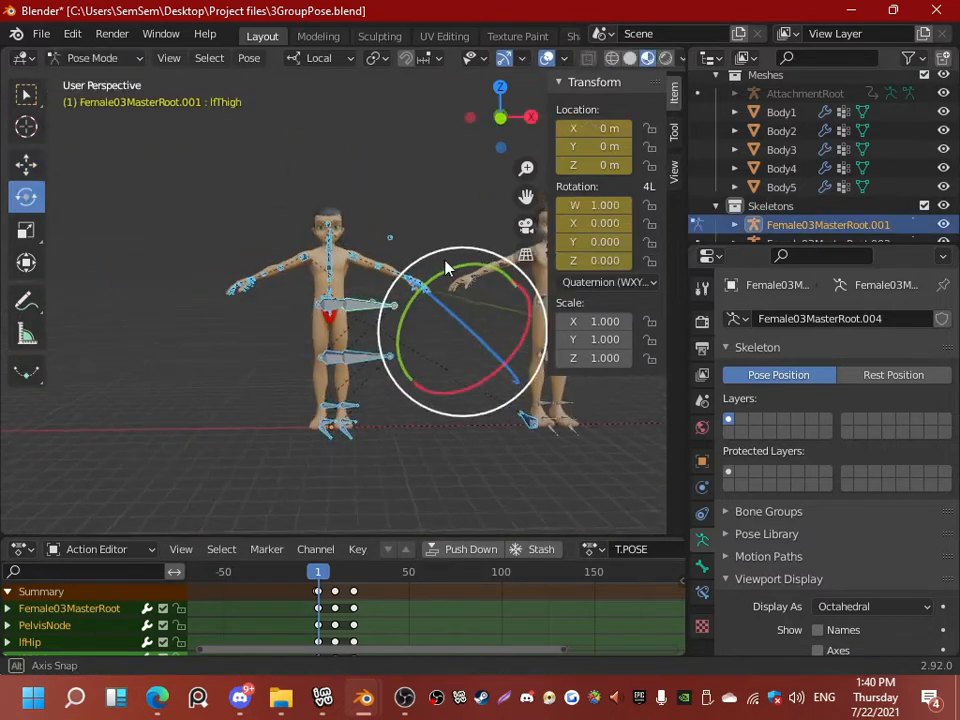
pyautogui.hotkey('ctrl', 'c')
pyautogui.press('Left')
pyautogui.press('Right')
pyautogui.hotkey('ctrl', 'v')
pyautogui.hotkey('ctrl', 'v')
pyautogui.scroll(-4, 379, 416)
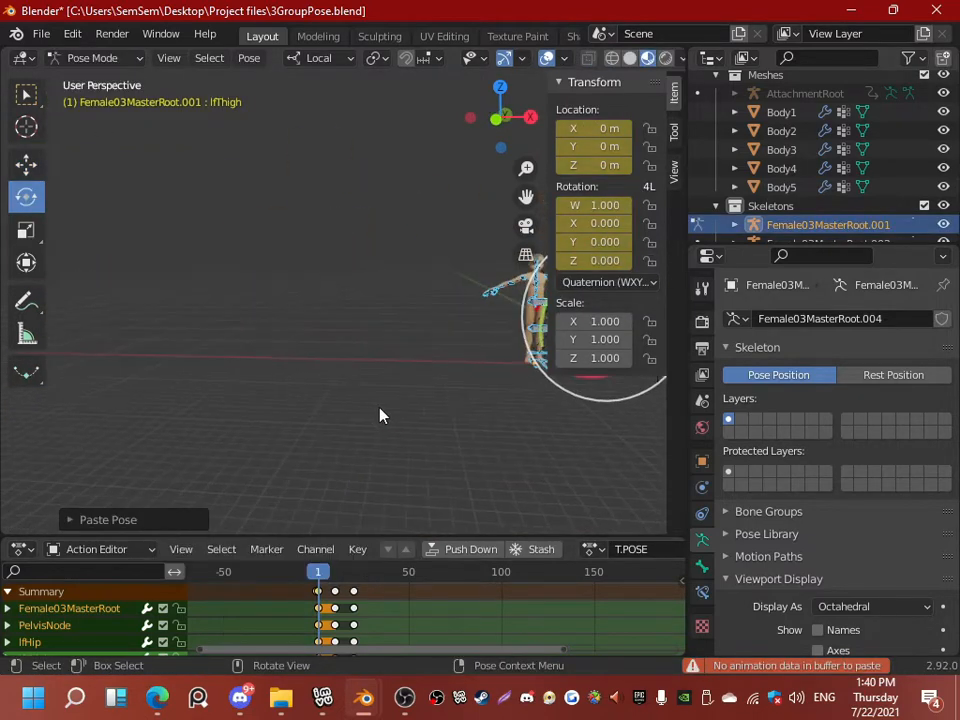
pyautogui.hotkey('ctrl', 'z')
pyautogui.keyDown('shift'); pyautogui.moveTo(379, 416); pyautogui.dragTo(92, 420, button='middle'); pyautogui.keyUp('shift')
pyautogui.scroll(4, 356, 443)
# Step: Try moving Female03MasterRoot.001 along the X axis at frame 2 in Object Mode, and undo the move
pyautogui.hotkey('ctrl', 'Tab')
pyautogui.press('Right')
pyautogui.scroll(-1, 356, 399)
pyautogui.moveTo(246, 412)
pyautogui.keyDown('shift'); pyautogui.mouseDown(button='middle')
pyautogui.moveTo(367, 399)
pyautogui.moveTo(249, 391)
pyautogui.mouseUp(button='middle'); pyautogui.keyUp('shift')
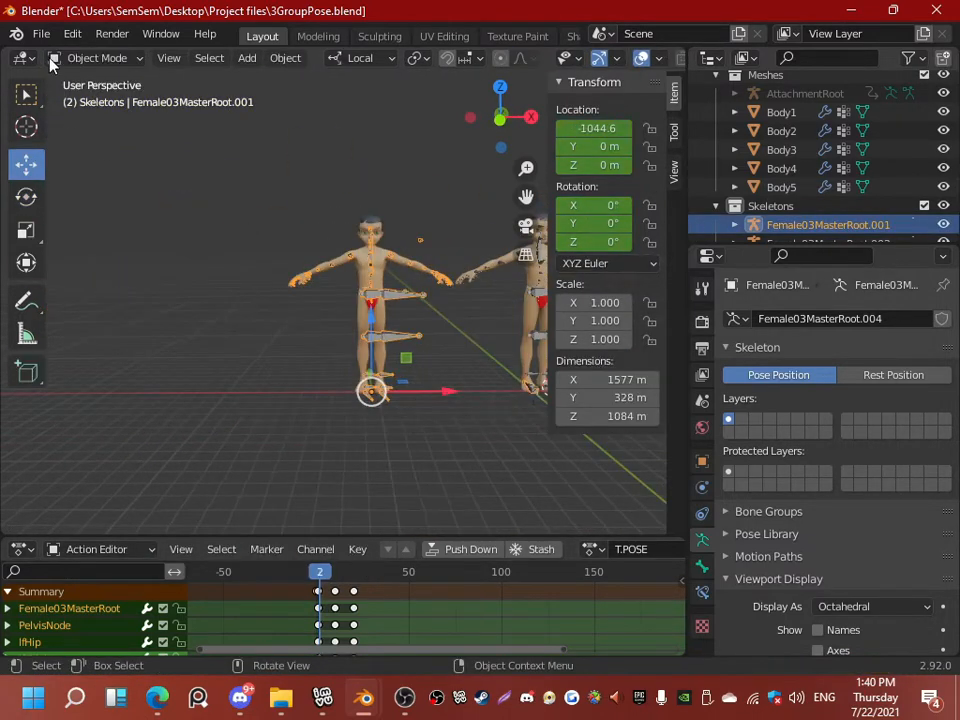
pyautogui.moveTo(436, 391); pyautogui.dragTo(323, 391)
pyautogui.hotkey('ctrl', 'z')
pyautogui.moveTo(323, 391); pyautogui.dragTo(400, 375, button='middle')
pyautogui.scroll(-2, 769, 200)
# Step: Select skeleton Female03MasterRoot.001 and switch it to Pose Mode
pyautogui.click(801, 187)
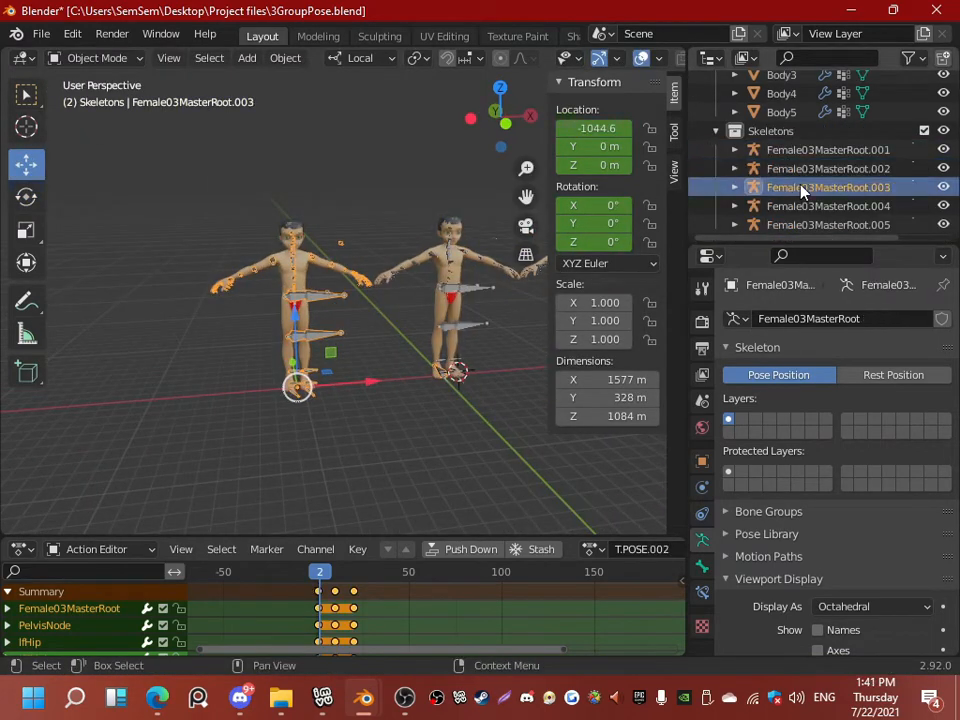
pyautogui.click(801, 224)
pyautogui.moveTo(470, 285); pyautogui.dragTo(381, 289, button='middle')
pyautogui.click(197, 322)
pyautogui.keyDown('shift'); pyautogui.moveTo(197, 325); pyautogui.dragTo(454, 403, button='middle'); pyautogui.keyUp('shift')
pyautogui.scroll(3, 225, 318)
pyautogui.click(96, 58)
pyautogui.click(92, 120)
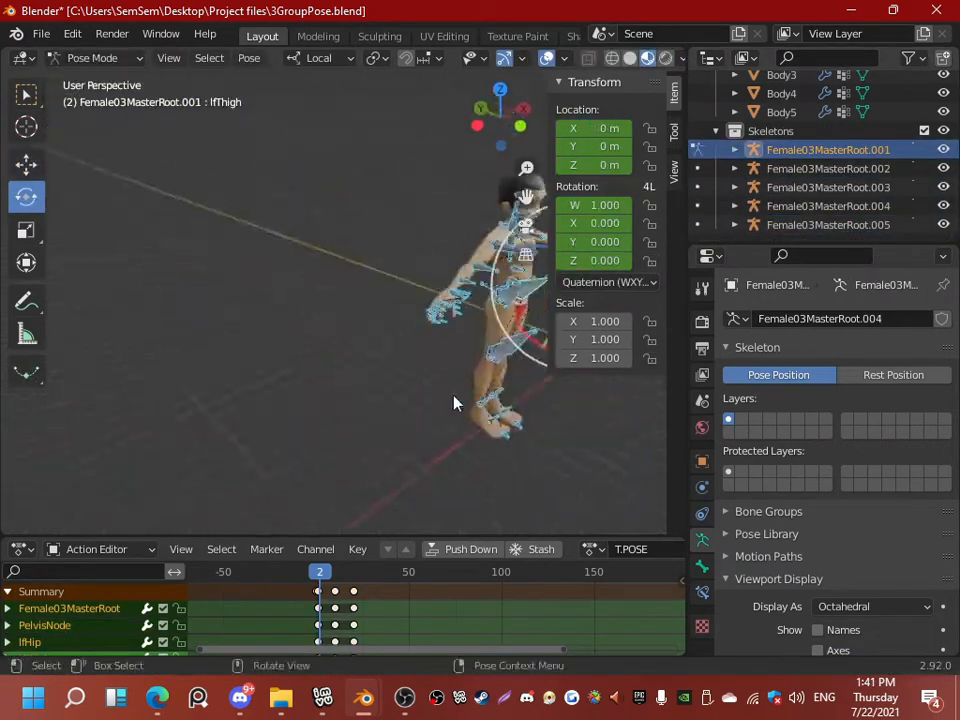
# Step: Move the PelvisNode bone of Female03MasterRoot.001 along its X axis at frame 2, away from the neighbouring avatar
pyautogui.click(478, 325)
pyautogui.moveTo(470, 325); pyautogui.dragTo(390, 304, button='middle')
pyautogui.hotkey('shift', 'space')
pyautogui.press('g')
pyautogui.scroll(-3, 245, 218)
pyautogui.moveTo(250, 267); pyautogui.dragTo(208, 268)
pyautogui.moveTo(383, 281); pyautogui.dragTo(356, 281, button='middle')
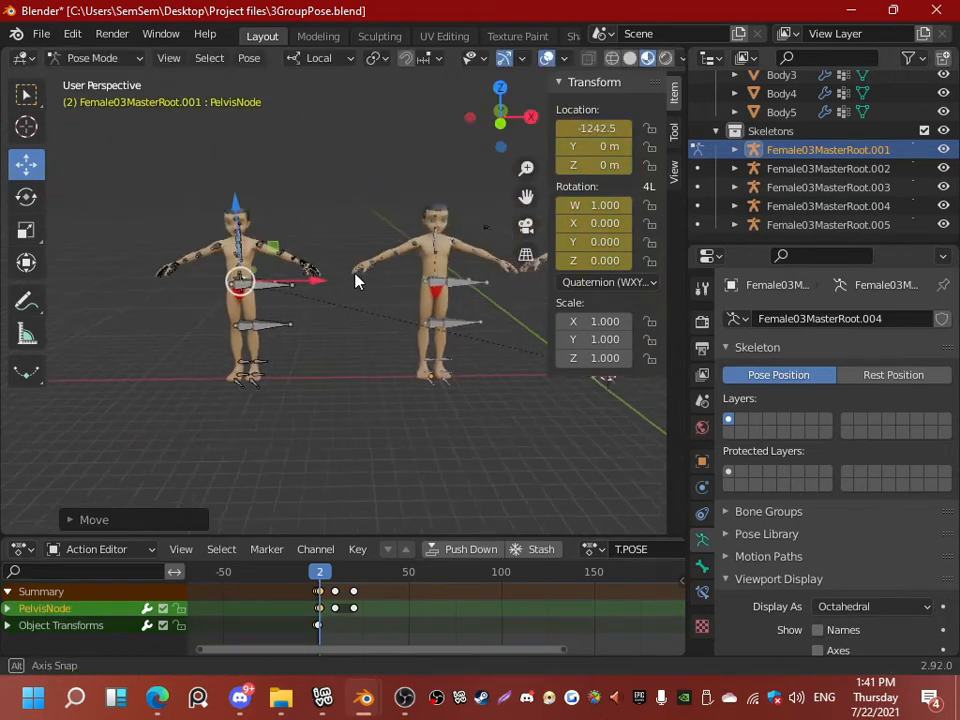
pyautogui.scroll(-2, 356, 281)
pyautogui.moveTo(317, 277); pyautogui.dragTo(328, 276)
# Step: Go to frame 1 and move the PelvisNode bone along X to about -1269 m
pyautogui.click(318, 571)
pyautogui.moveTo(440, 277); pyautogui.dragTo(312, 273)
pyautogui.scroll(3, 312, 273)
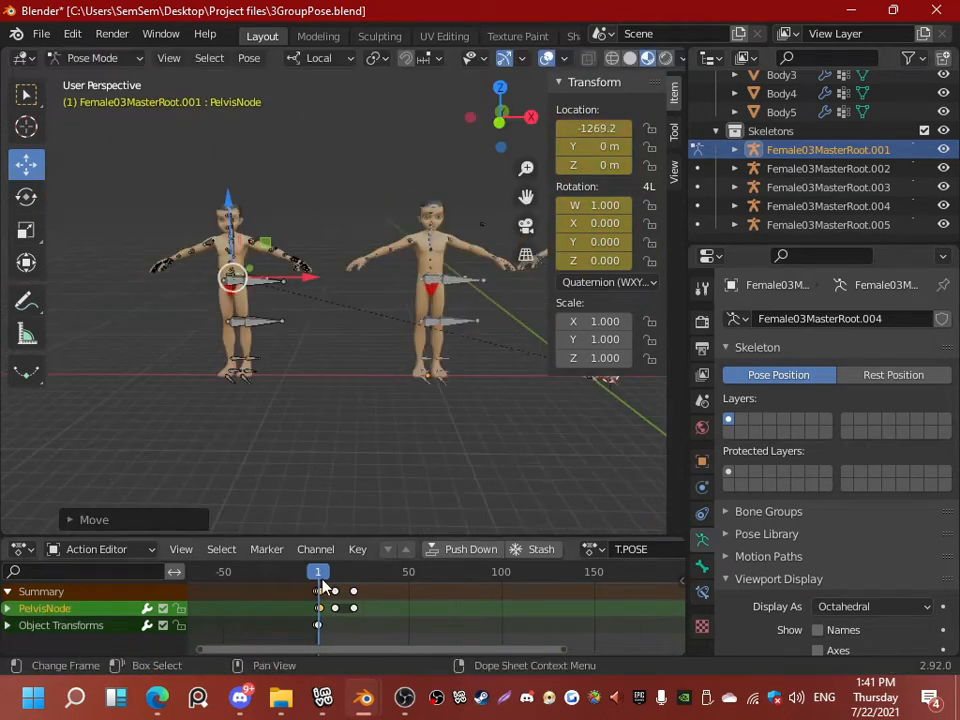
# Step: Examine the keyframes around frame 1 and the placement of skeleton Female03MasterRoot.003 in Object Mode
pyautogui.moveTo(410, 650); pyautogui.dragTo(375, 650)
pyautogui.moveTo(432, 616); pyautogui.dragTo(377, 578)
pyautogui.click(390, 634)
pyautogui.click(404, 625)
pyautogui.scroll(6, 403, 624)
pyautogui.hotkey('ctrl', 'Tab')
pyautogui.click(467, 279)
pyautogui.moveTo(462, 436); pyautogui.dragTo(437, 439, button='middle')
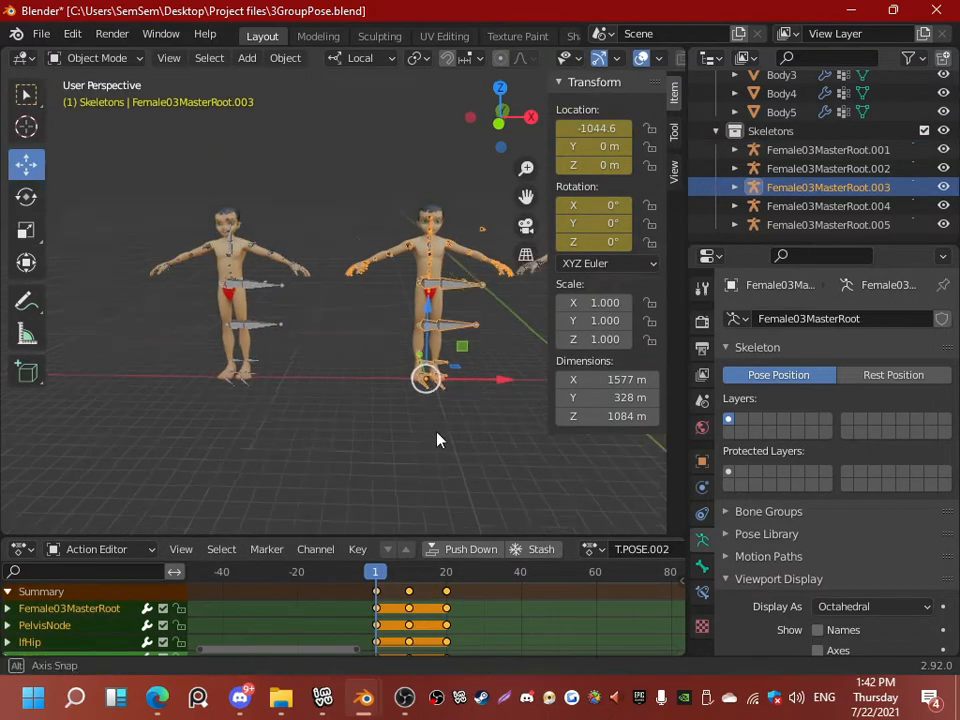
pyautogui.click(430, 376)
pyautogui.scroll(-2, 422, 411)
pyautogui.click(371, 585)
pyautogui.moveTo(370, 597); pyautogui.dragTo(376, 588)
# Step: In Pose Mode, move the PelvisNode of Female03MasterRoot.001 along X to about -2079.9 m and keyframe all its bones at frame 1
pyautogui.click(292, 310)
pyautogui.scroll(2, 350, 450)
pyautogui.moveTo(354, 480); pyautogui.dragTo(368, 490, button='middle')
pyautogui.hotkey('ctrl', 'Tab')
pyautogui.moveTo(294, 287); pyautogui.dragTo(162, 287)
pyautogui.press('a')
pyautogui.moveTo(188, 400); pyautogui.dragTo(206, 403, button='middle')
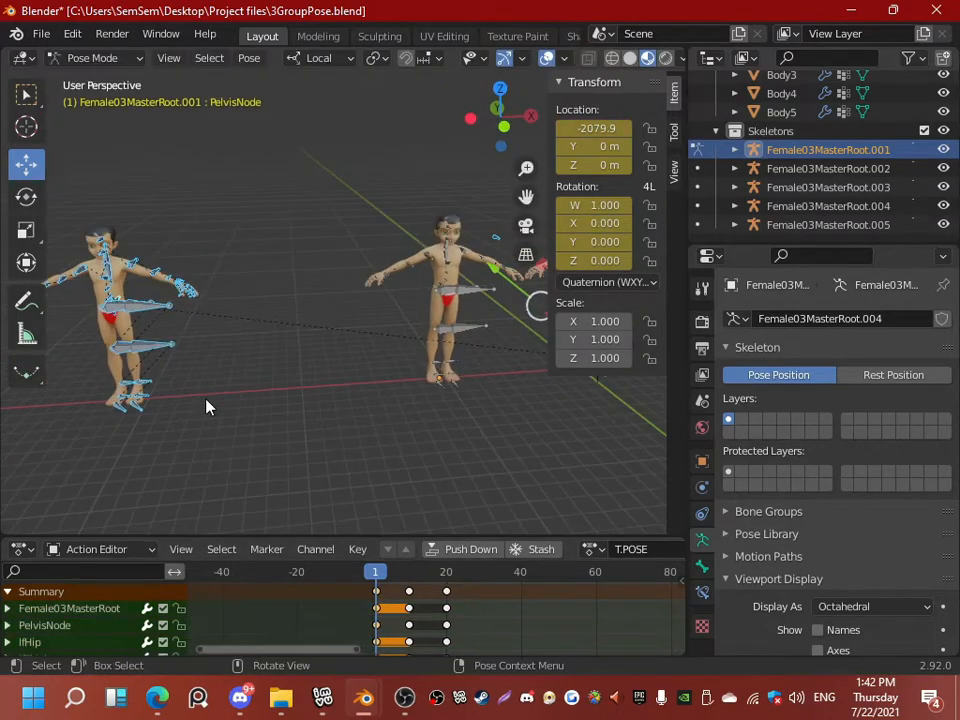
pyautogui.press('i')
pyautogui.moveTo(376, 576)
pyautogui.mouseDown()
pyautogui.moveTo(396, 577)
pyautogui.moveTo(376, 577)
pyautogui.mouseUp()
# Step: Move the PelvisNode of Female03MasterRoot.002 along X to about -1036.9 m in Pose Mode and keyframe it at frame 1
pyautogui.hotkey('ctrl', 'Tab')
pyautogui.click(890, 169)
pyautogui.hotkey('ctrl', 'Tab')
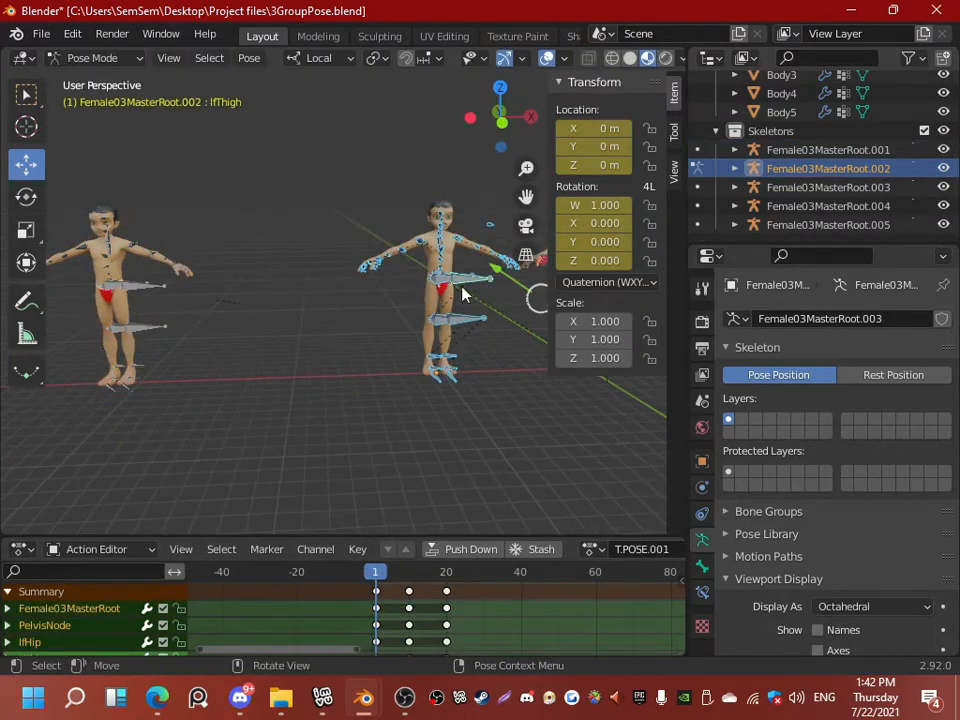
pyautogui.scroll(1, 463, 294)
pyautogui.moveTo(463, 294); pyautogui.dragTo(390, 310, button='middle')
pyautogui.click(415, 318)
pyautogui.moveTo(490, 333); pyautogui.dragTo(245, 298)
pyautogui.moveTo(245, 298); pyautogui.dragTo(308, 315, button='middle')
pyautogui.scroll(-1, 317, 269)
pyautogui.scroll(2, 308, 315)
pyautogui.scroll(-1, 308, 315)
pyautogui.press('i')
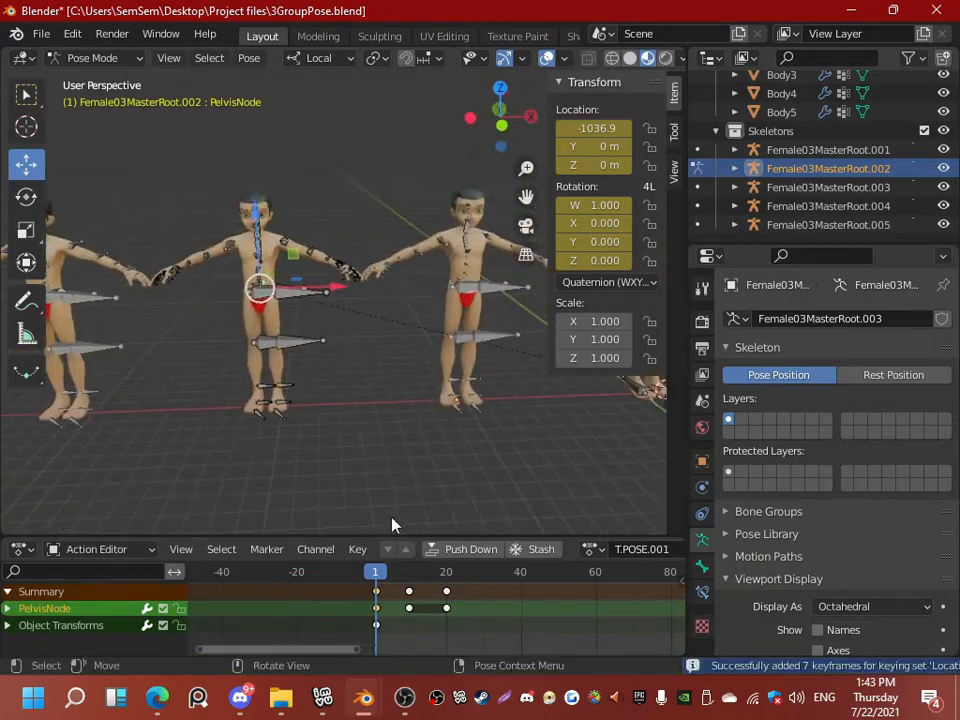
# Step: Copy the full frame 1 pose of Female03MasterRoot.002 and paste it at frames 10 and 20
pyautogui.press('Up')
pyautogui.press('Down')
pyautogui.moveTo(356, 470); pyautogui.dragTo(315, 414, button='middle')
pyautogui.press('a')
pyautogui.hotkey('ctrl', 'c')
pyautogui.click(409, 572)
pyautogui.hotkey('ctrl', 'v')
pyautogui.click(446, 572)
pyautogui.hotkey('ctrl', 'v')
# Step: Copy the full frame 1 pose of Female03MasterRoot.001 and paste it at frames 10 and 20
pyautogui.click(379, 572)
pyautogui.moveTo(379, 572); pyautogui.dragTo(376, 572)
pyautogui.hotkey('ctrl', 'Tab')
pyautogui.click(127, 292)
pyautogui.hotkey('ctrl', 'Tab')
pyautogui.moveTo(127, 292); pyautogui.dragTo(205, 413, button='middle')
pyautogui.press('a')
pyautogui.hotkey('ctrl', 'c')
pyautogui.click(409, 573)
pyautogui.hotkey('ctrl', 'v')
pyautogui.moveTo(409, 573); pyautogui.dragTo(446, 576)
pyautogui.hotkey('ctrl', 'v')
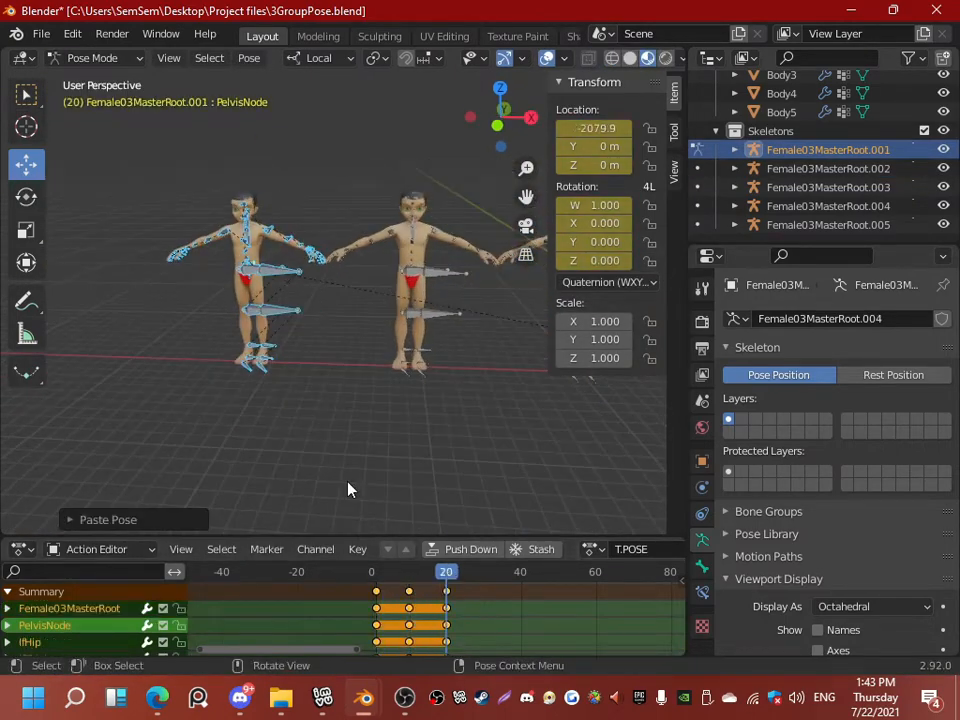
# Step: Check the spacing of the lined-up skeletons at frame 10 in Object Mode
pyautogui.keyDown('shift'); pyautogui.moveTo(349, 420); pyautogui.dragTo(195, 428, button='middle'); pyautogui.keyUp('shift')
pyautogui.scroll(-1, 195, 428)
pyautogui.click(396, 574)
pyautogui.moveTo(396, 572); pyautogui.dragTo(409, 572)
pyautogui.click(95, 58)
pyautogui.click(92, 82)
pyautogui.click(244, 290)
pyautogui.click(510, 284)
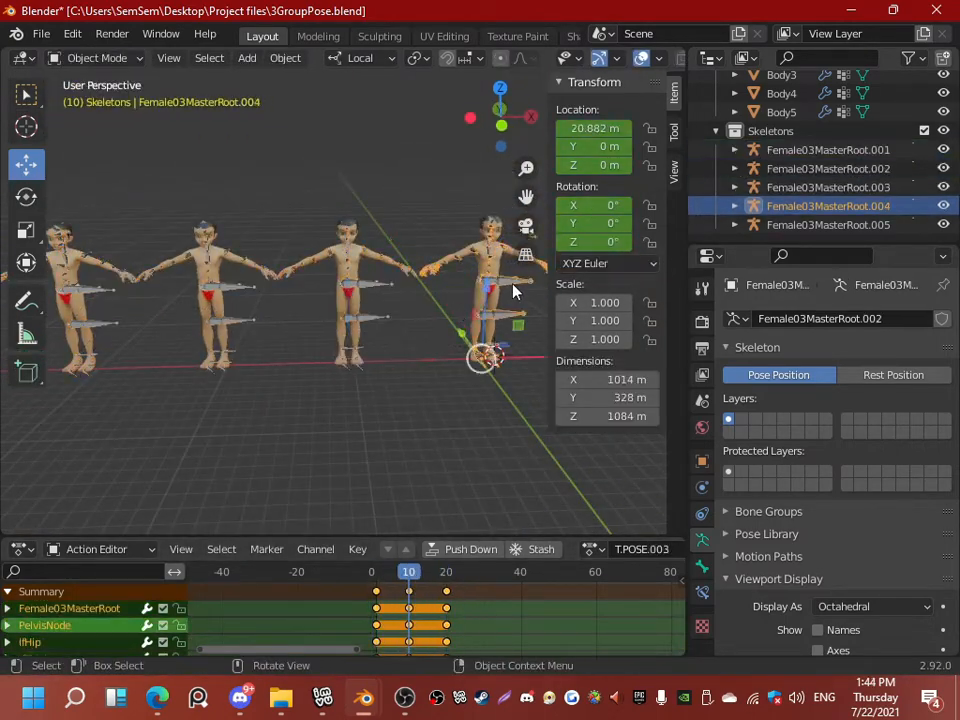
pyautogui.keyDown('shift'); pyautogui.moveTo(512, 284); pyautogui.dragTo(402, 286, button='middle'); pyautogui.keyUp('shift')
pyautogui.click(406, 286)
# Step: Return to frame 1 and put skeleton Female03MasterRoot.001 in Pose Mode
pyautogui.click(376, 572)
pyautogui.keyDown('shift'); pyautogui.moveTo(151, 390); pyautogui.dragTo(330, 390, button='middle'); pyautogui.keyUp('shift')
pyautogui.scroll(4, 330, 390)
pyautogui.moveTo(330, 390); pyautogui.dragTo(375, 385, button='middle')
pyautogui.click(100, 58)
pyautogui.click(170, 320)
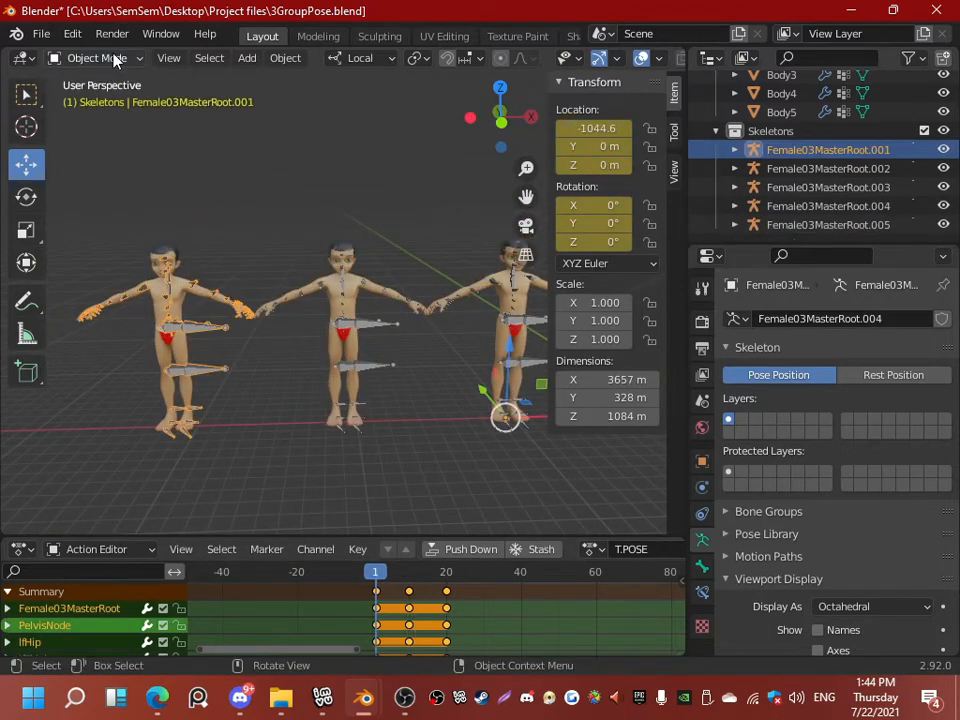
pyautogui.click(113, 56)
pyautogui.click(94, 119)
pyautogui.keyDown('shift'); pyautogui.moveTo(214, 222); pyautogui.dragTo(260, 232, button='middle'); pyautogui.keyUp('shift')
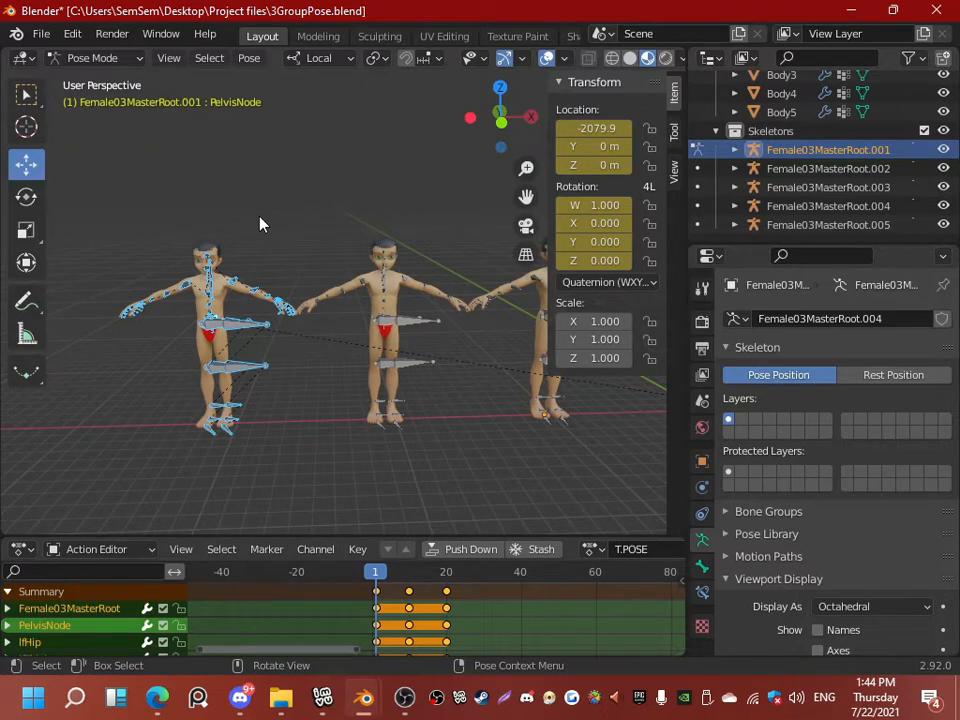
# Step: Save the project under the new file name 5GroupPose.blend in the Project files folder
pyautogui.click(37, 34)
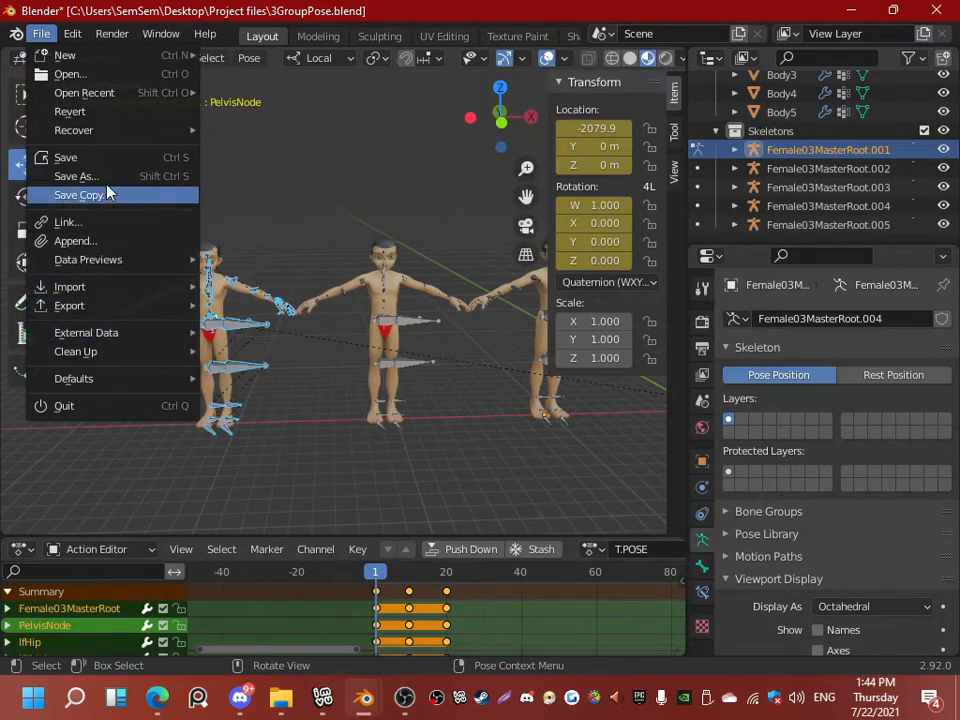
pyautogui.click(101, 175)
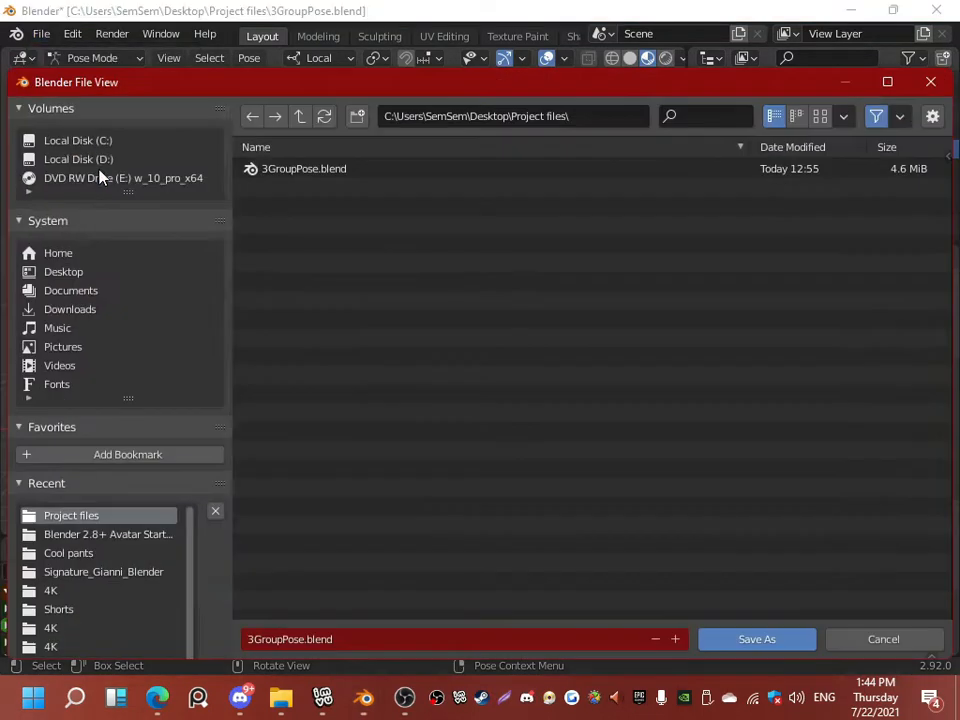
pyautogui.click(259, 639)
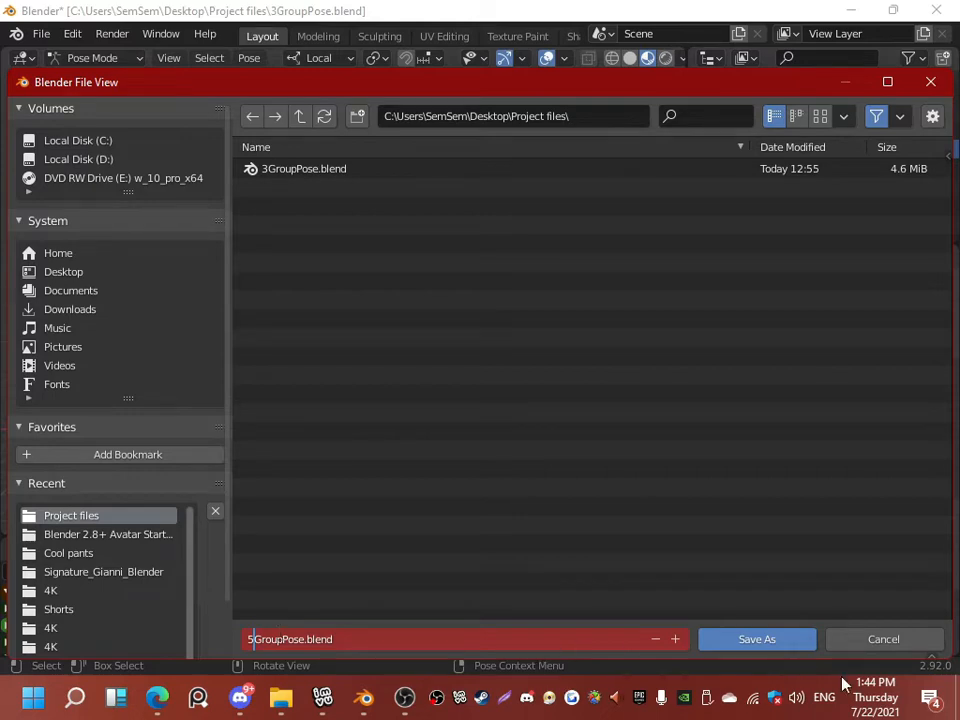
pyautogui.click(764, 638)
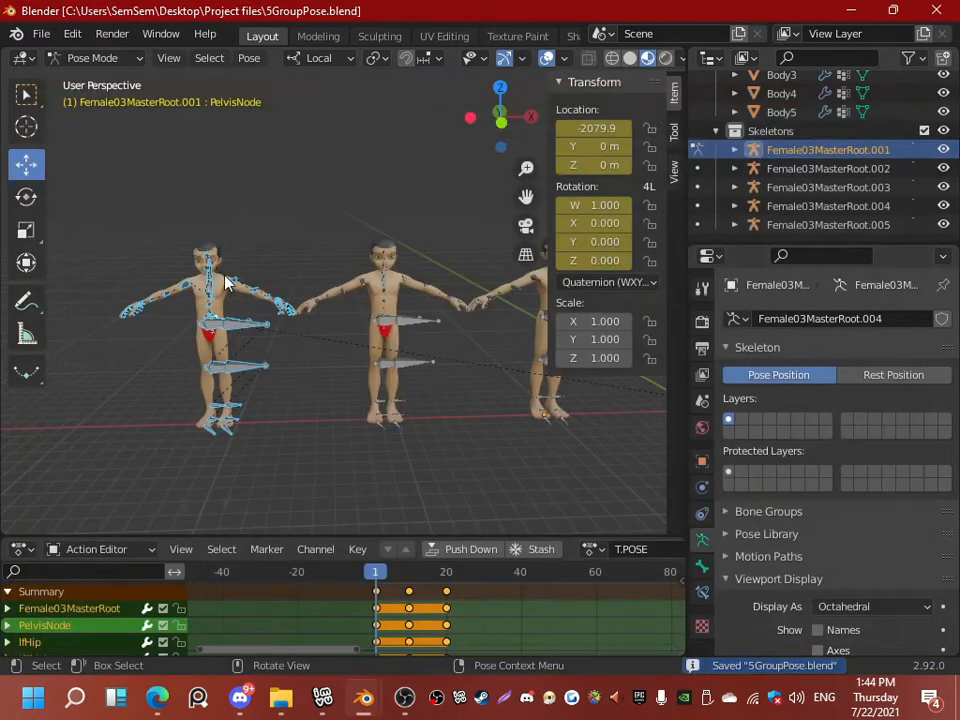
# Step: Review the row of avatars in Object Mode, selecting the skeletons one after another to check their T-pose actions
pyautogui.moveTo(213, 258); pyautogui.dragTo(266, 343, button='middle')
pyautogui.click(361, 300)
pyautogui.rightClick(320, 346)
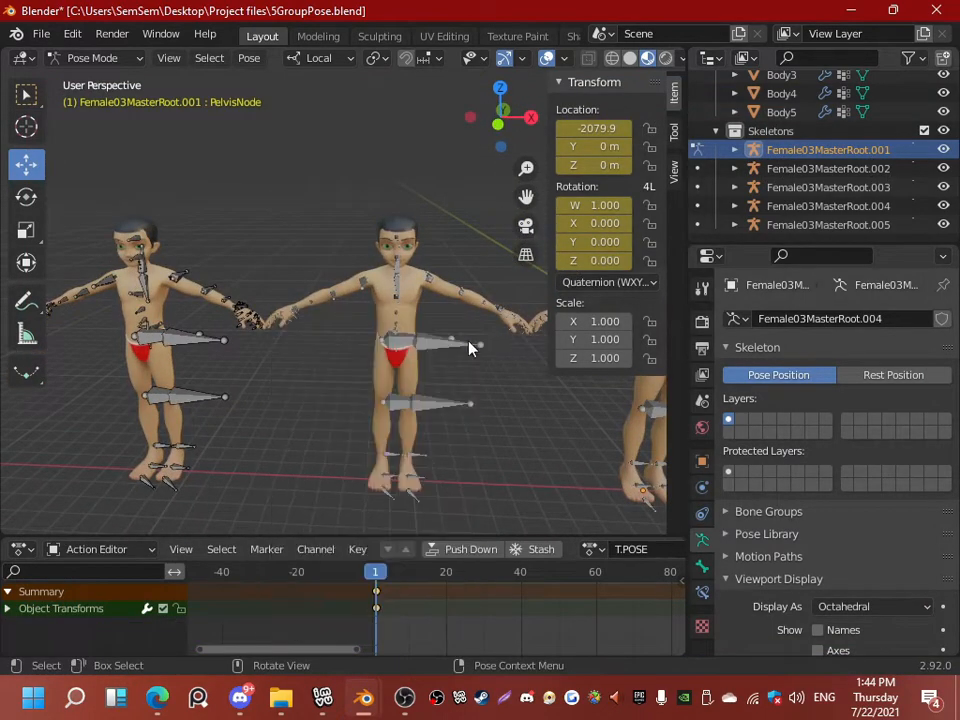
pyautogui.moveTo(452, 341); pyautogui.dragTo(373, 318, button='middle')
pyautogui.click(103, 60)
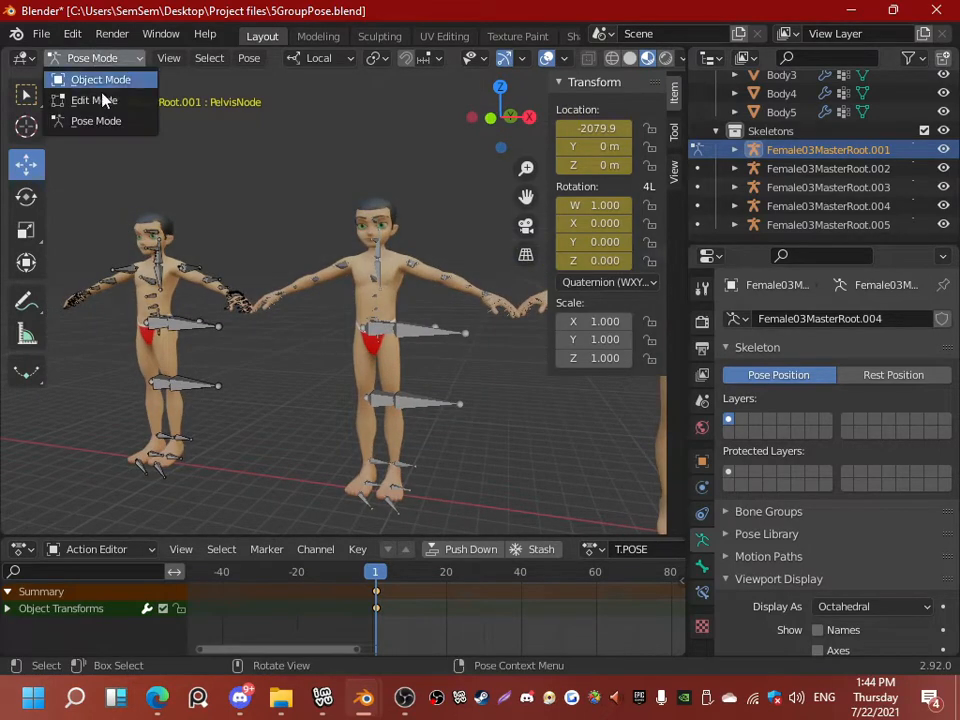
pyautogui.click(96, 78)
pyautogui.moveTo(94, 86); pyautogui.dragTo(222, 390, button='middle')
pyautogui.click(427, 324)
pyautogui.keyDown('shift'); pyautogui.moveTo(423, 402); pyautogui.dragTo(237, 388, button='middle'); pyautogui.keyUp('shift')
pyautogui.click(422, 301)
pyautogui.moveTo(465, 362); pyautogui.dragTo(368, 356, button='middle')
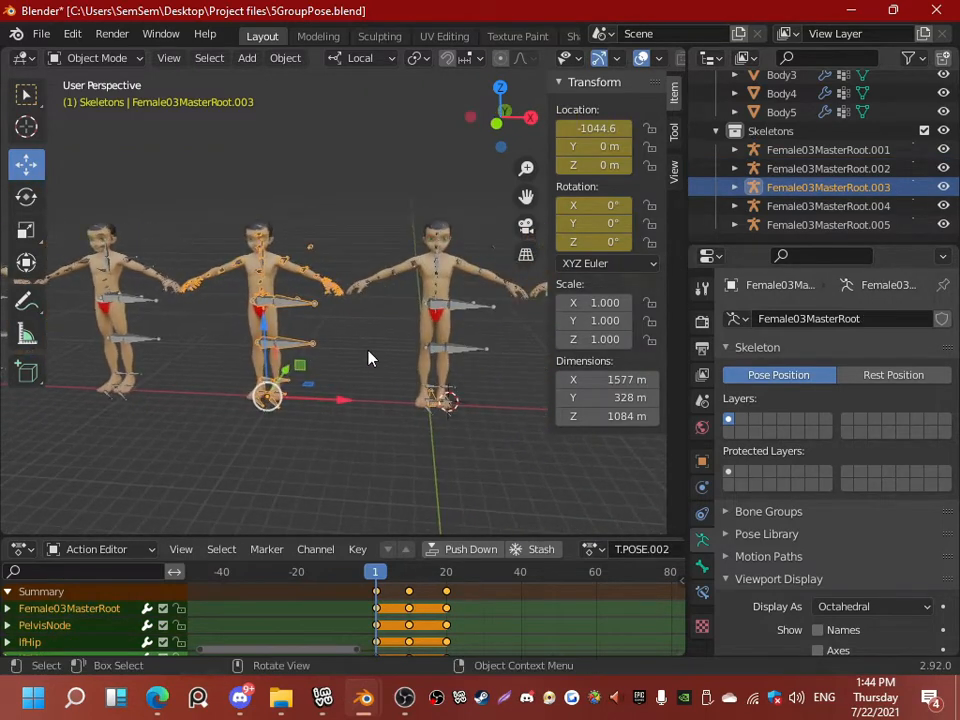
pyautogui.click(486, 306)
pyautogui.moveTo(484, 401); pyautogui.dragTo(396, 339, button='middle')
pyautogui.click(384, 325)
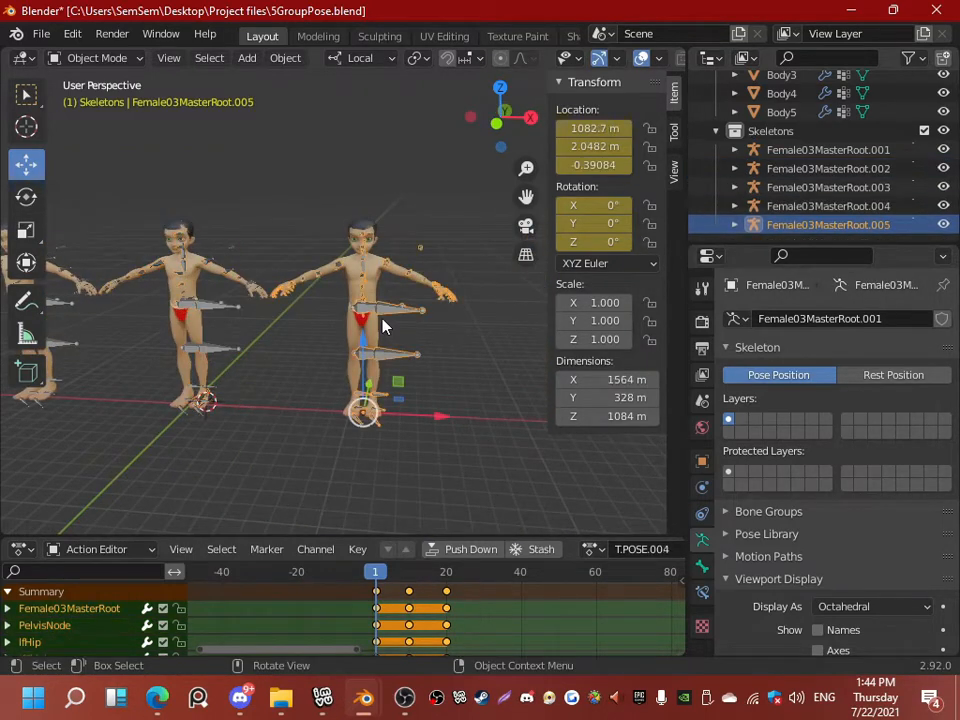
# Step: In Pose Mode, rotate the lfbicep bone of Female03MasterRoot.001 slightly upward, to a quaternion Y of about -0.12
pyautogui.moveTo(230, 370); pyautogui.dragTo(288, 374, button='middle')
pyautogui.scroll(5, 288, 374)
pyautogui.click(316, 338)
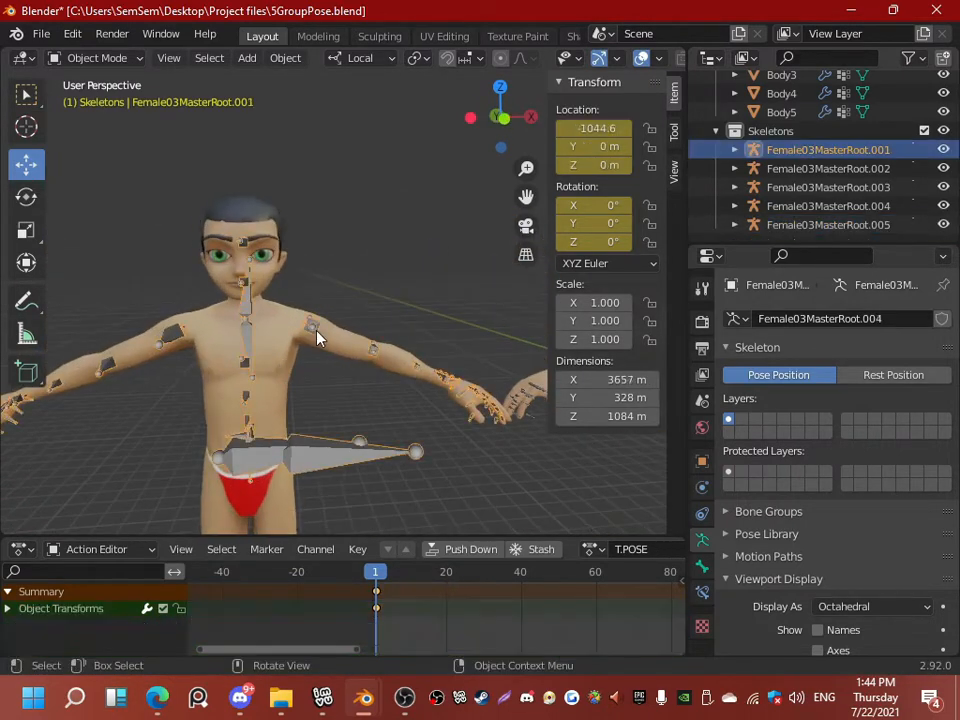
pyautogui.click(122, 56)
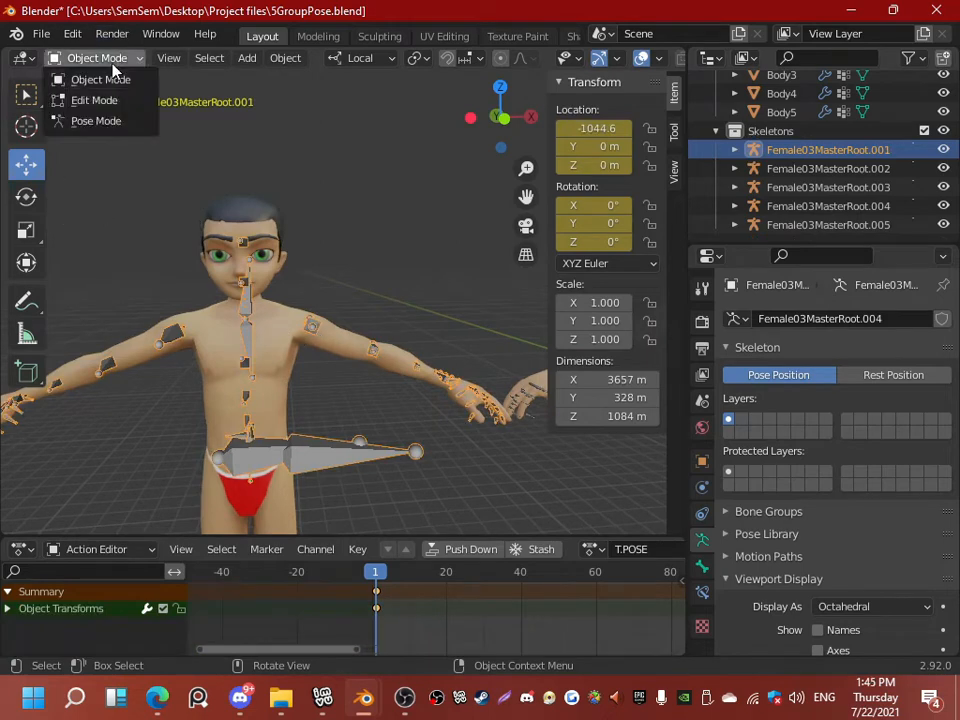
pyautogui.click(106, 120)
pyautogui.click(312, 326)
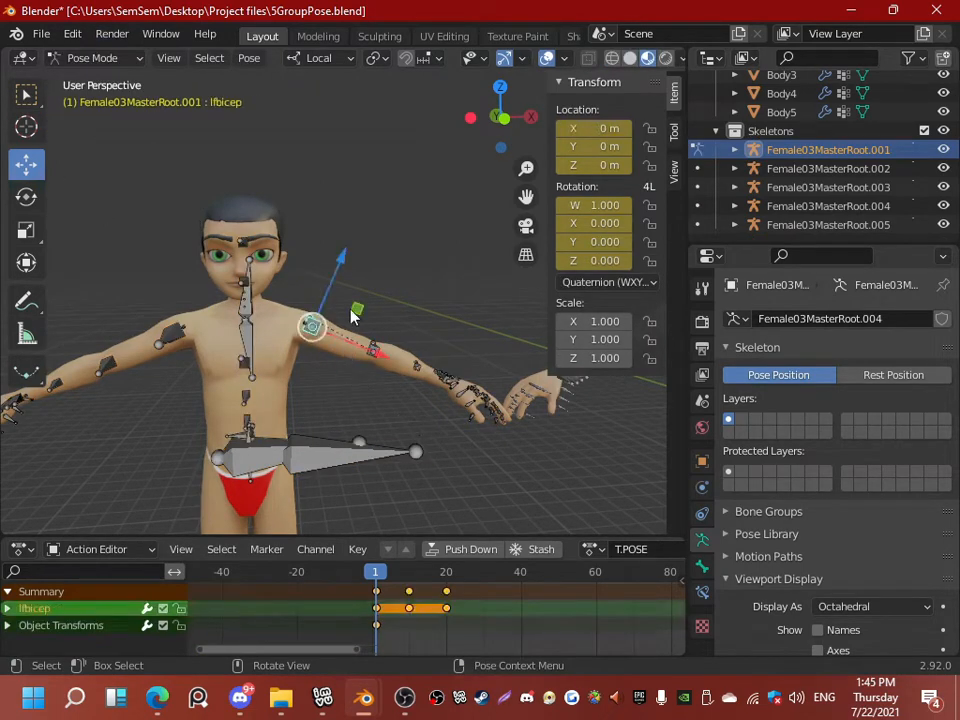
pyautogui.click(26, 196)
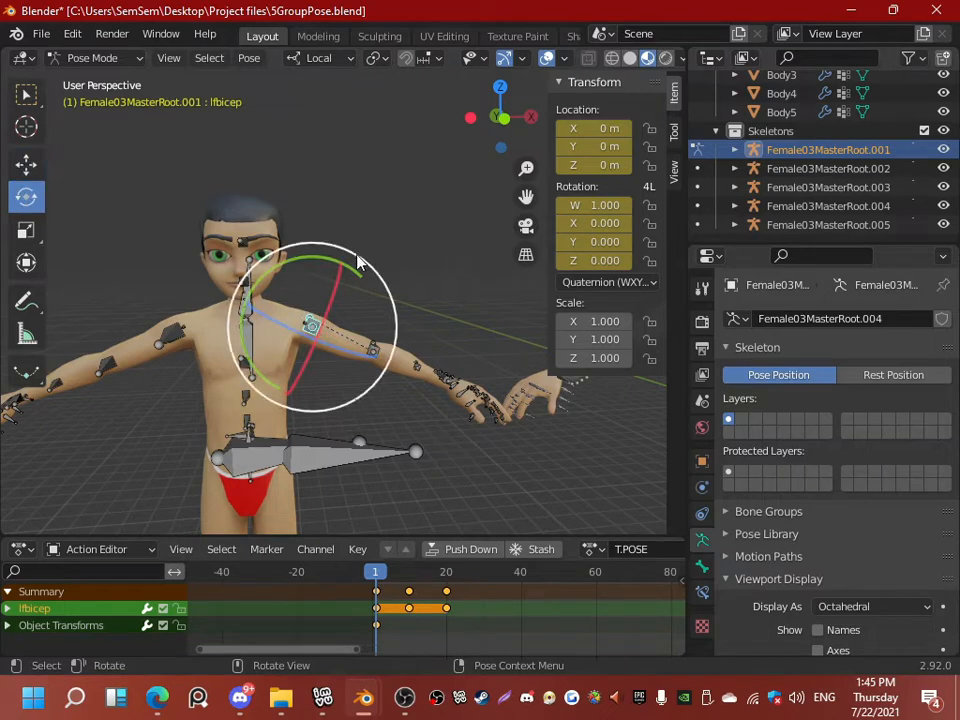
pyautogui.moveTo(319, 258); pyautogui.dragTo(306, 317)
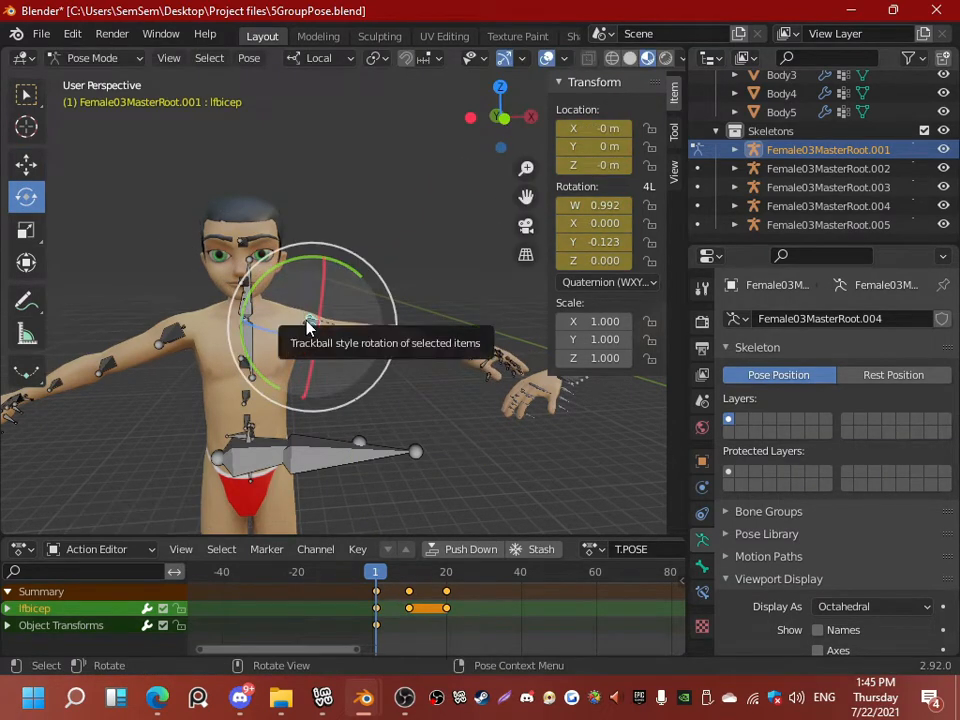
# Step: Rotate the lfShoulder bone to raise the left arm overhead and the rtShoulder bone to lower the right arm beside the body
pyautogui.click(306, 323)
pyautogui.moveTo(328, 263); pyautogui.dragTo(258, 275)
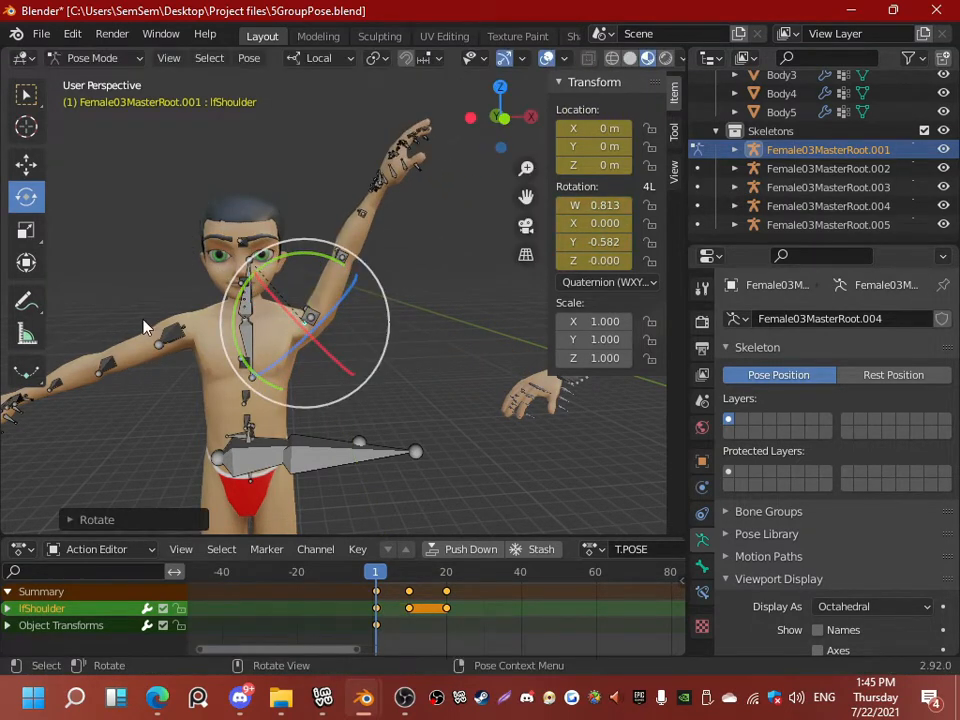
pyautogui.click(180, 335)
pyautogui.moveTo(161, 274); pyautogui.dragTo(169, 320)
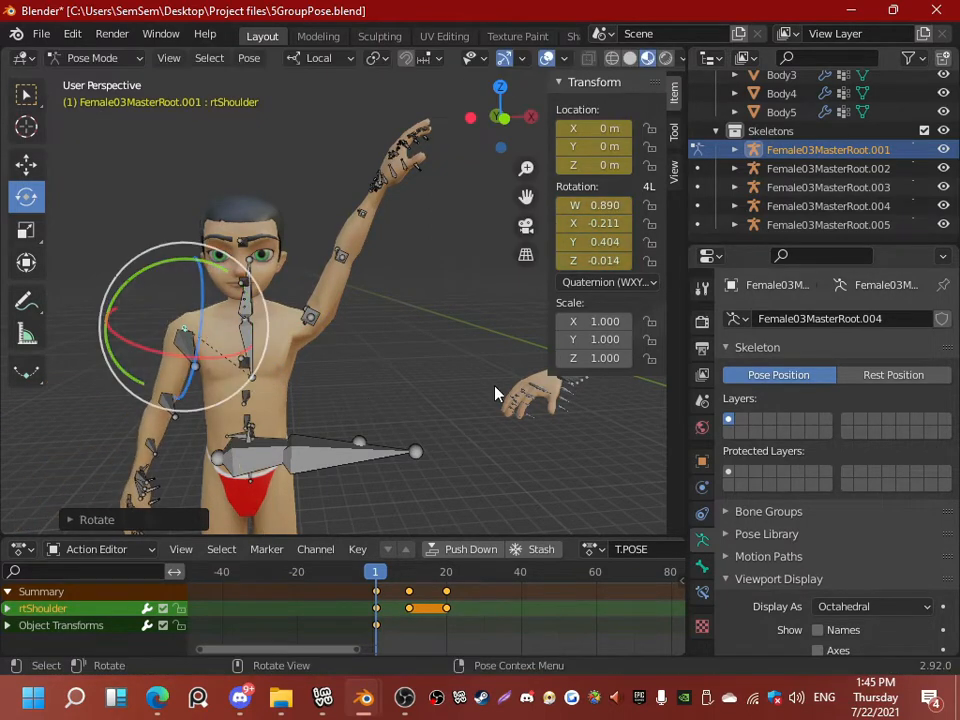
# Step: Keyframe all bones of Female03MasterRoot.001 in the raised-arm pose at frame 1
pyautogui.press('a')
pyautogui.press('i')
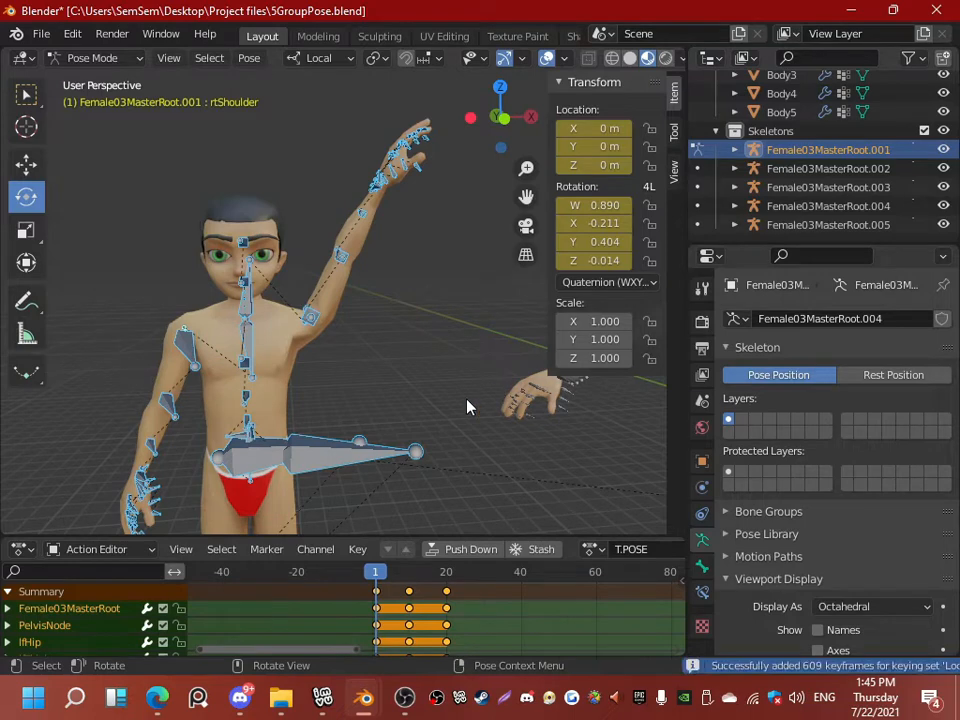
pyautogui.moveTo(375, 571)
pyautogui.mouseDown()
pyautogui.moveTo(409, 573)
pyautogui.moveTo(375, 574)
pyautogui.mouseUp()
pyautogui.click(390, 574)
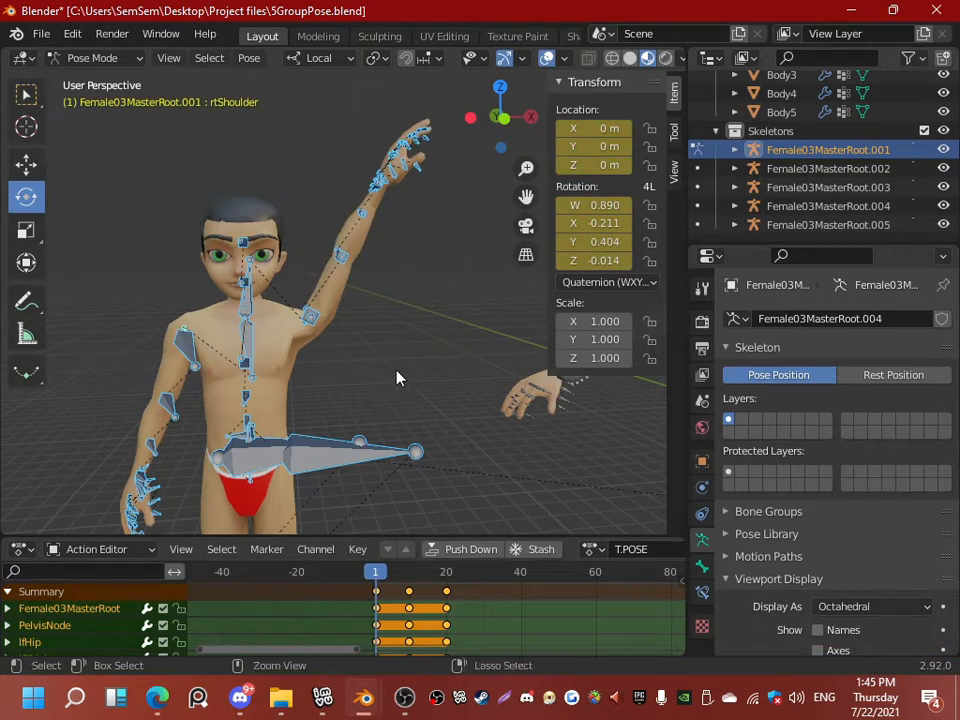
# Step: Copy the raised-arm pose of Female03MasterRoot.001 to frame 10 and keyframe all bones there
pyautogui.hotkey('ctrl', 'c')
pyautogui.moveTo(384, 570); pyautogui.dragTo(409, 571)
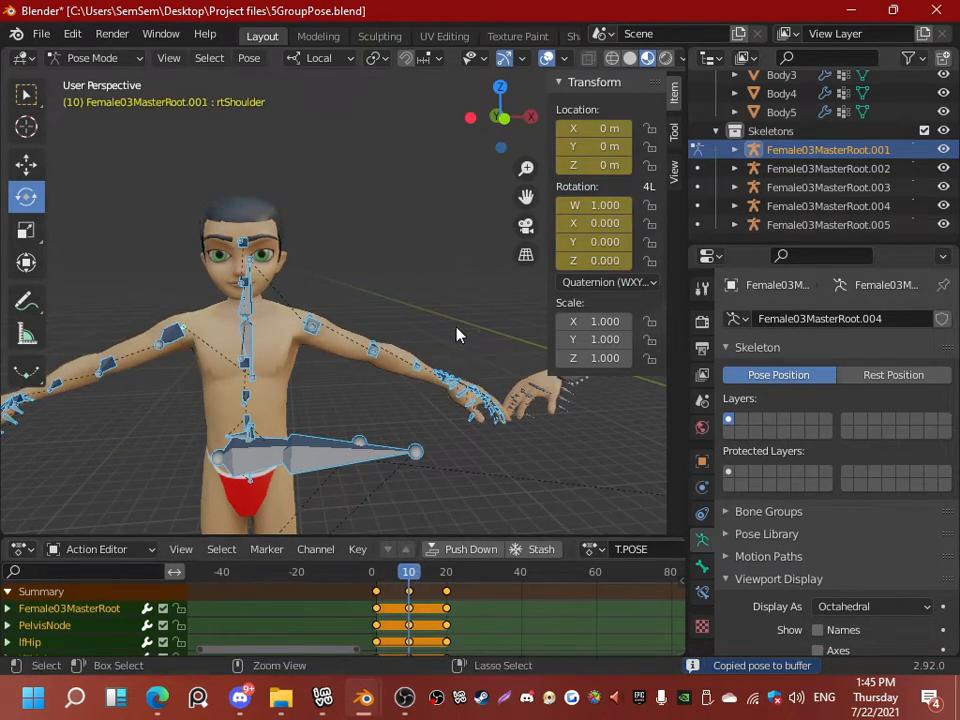
pyautogui.hotkey('ctrl', 'v')
pyautogui.moveTo(450, 339); pyautogui.dragTo(410, 400, button='middle')
pyautogui.scroll(-3, 408, 349)
pyautogui.press('i')
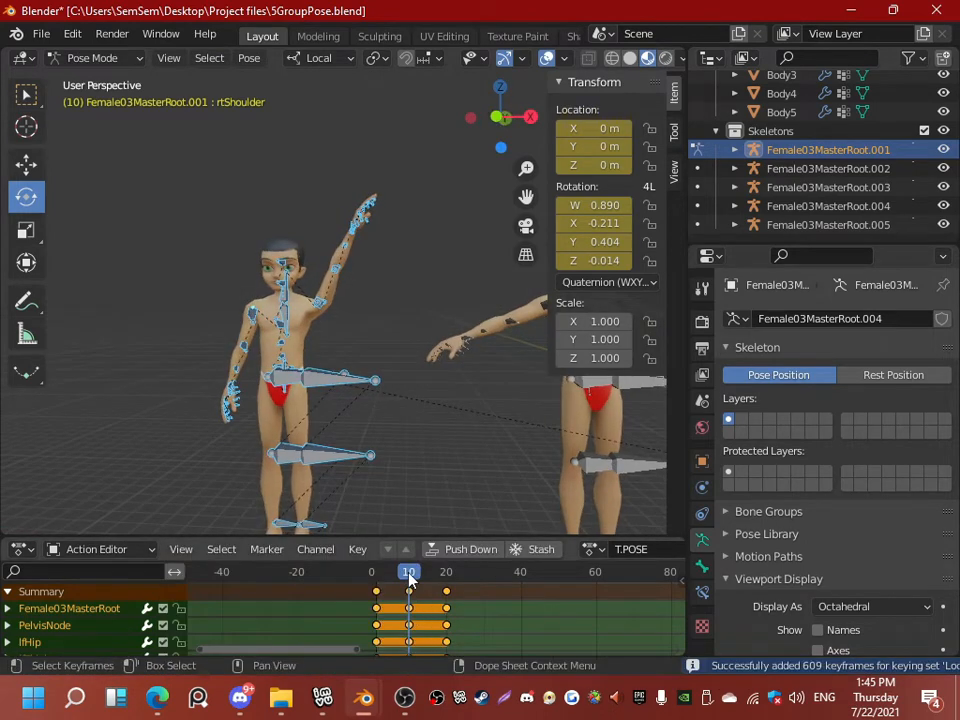
# Step: Keep the timeline at frame 10, select skeleton Female03MasterRoot.002 and switch it to Pose Mode
pyautogui.moveTo(409, 578)
pyautogui.mouseDown()
pyautogui.moveTo(376, 572)
pyautogui.moveTo(450, 572)
pyautogui.moveTo(414, 568)
pyautogui.mouseUp()
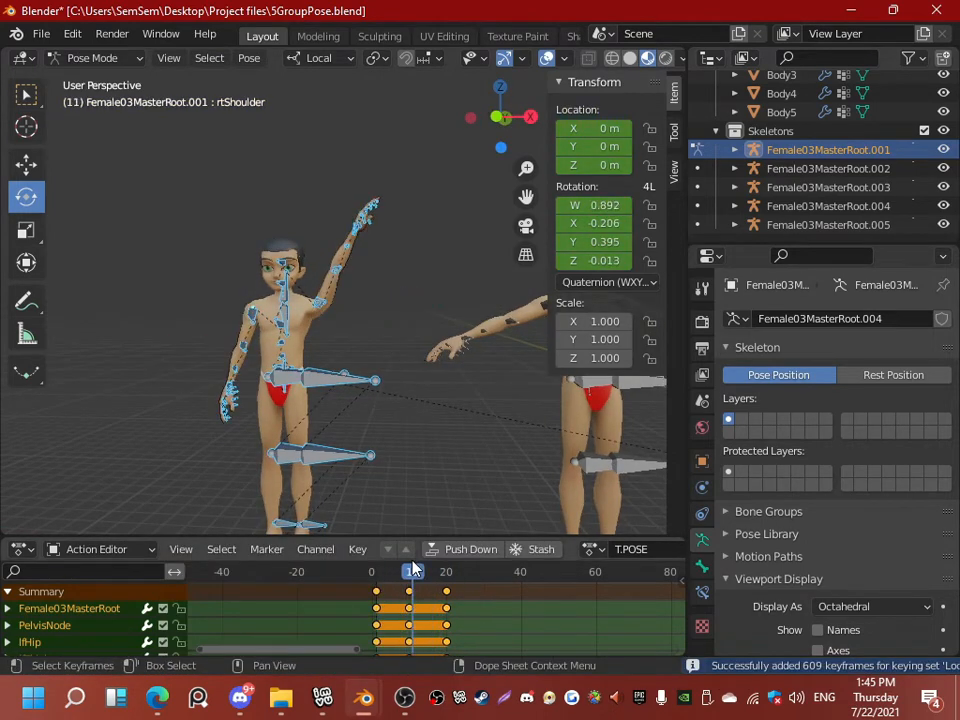
pyautogui.moveTo(450, 450); pyautogui.dragTo(270, 432, button='middle')
pyautogui.click(410, 574)
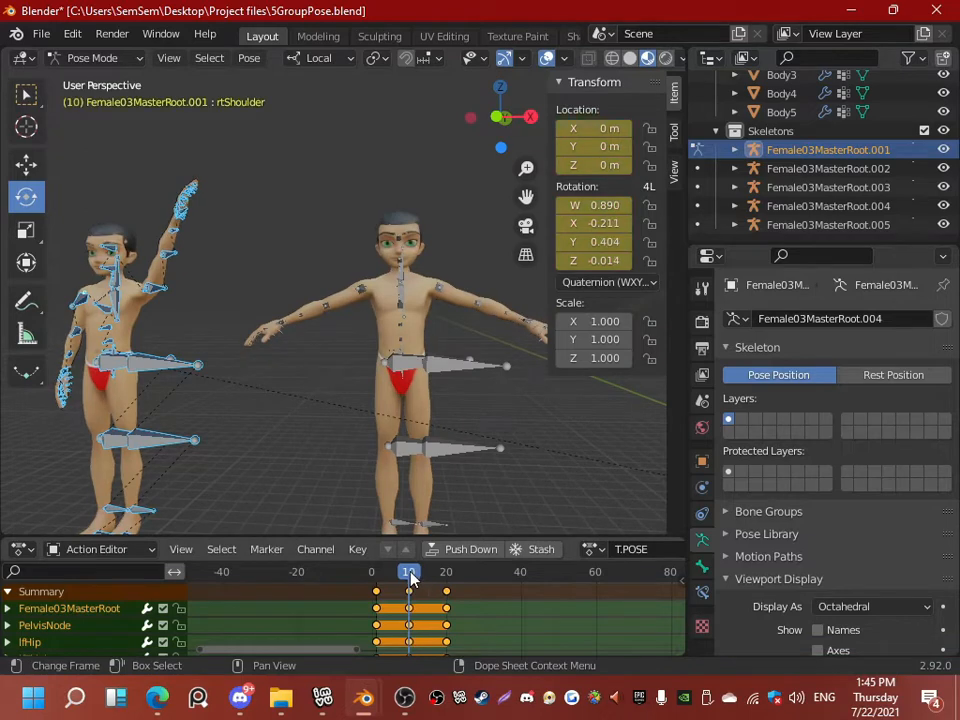
pyautogui.click(72, 57)
pyautogui.click(88, 79)
pyautogui.click(462, 373)
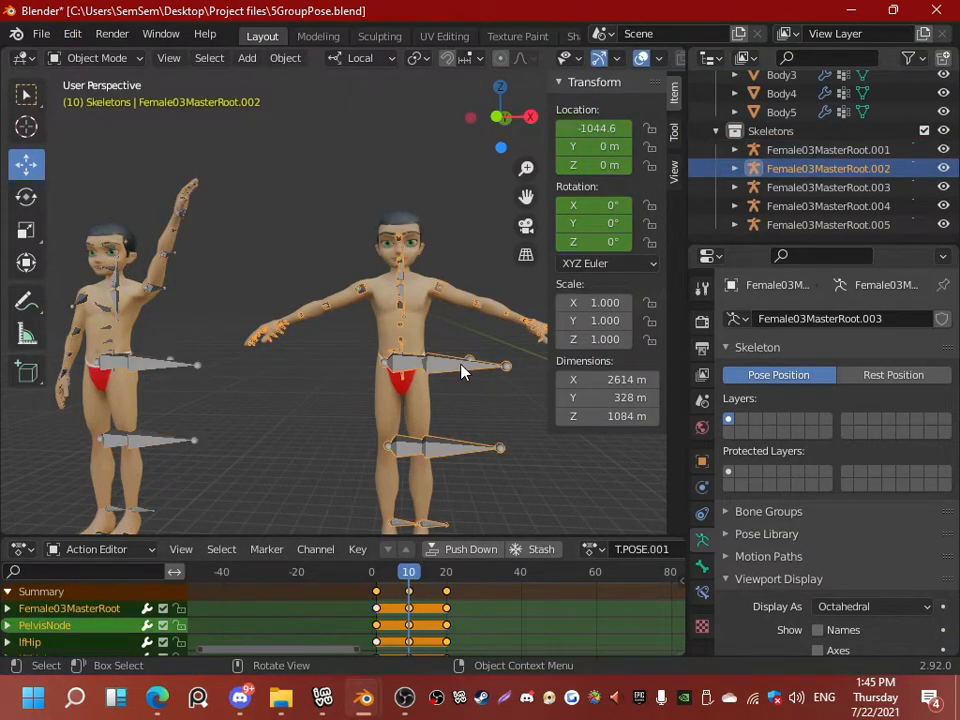
pyautogui.click(96, 57)
pyautogui.click(126, 120)
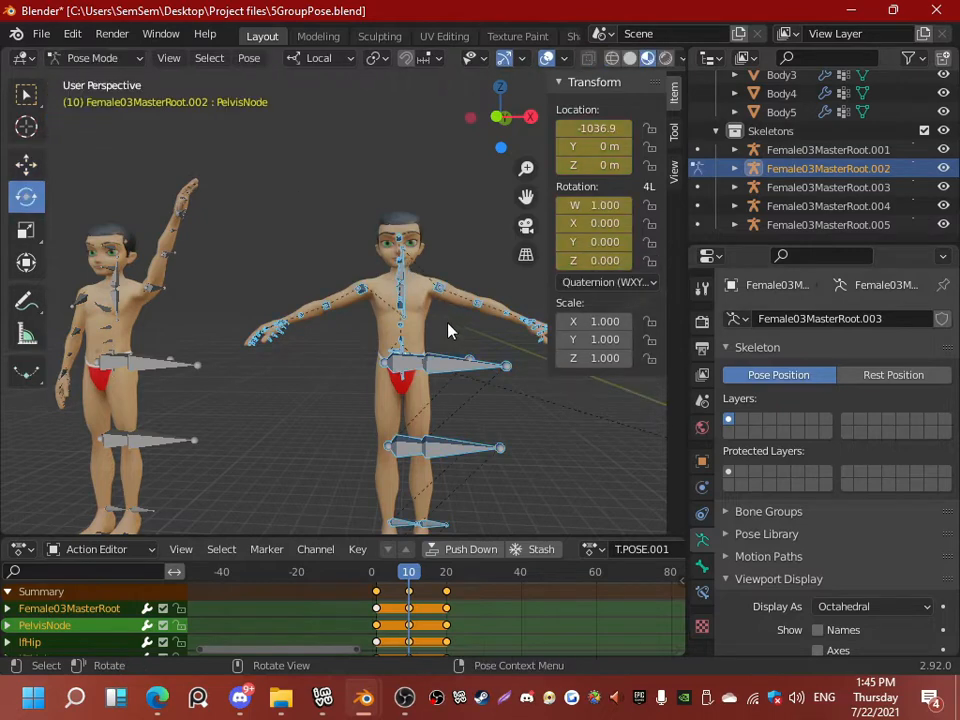
# Step: Rotate the rtBicep bone of Female03MasterRoot.002 to swing the right arm forward at frame 10
pyautogui.click(370, 292)
pyautogui.moveTo(371, 344); pyautogui.dragTo(305, 413, button='middle')
pyautogui.moveTo(305, 413); pyautogui.dragTo(400, 382)
pyautogui.moveTo(402, 386); pyautogui.dragTo(317, 214, button='middle')
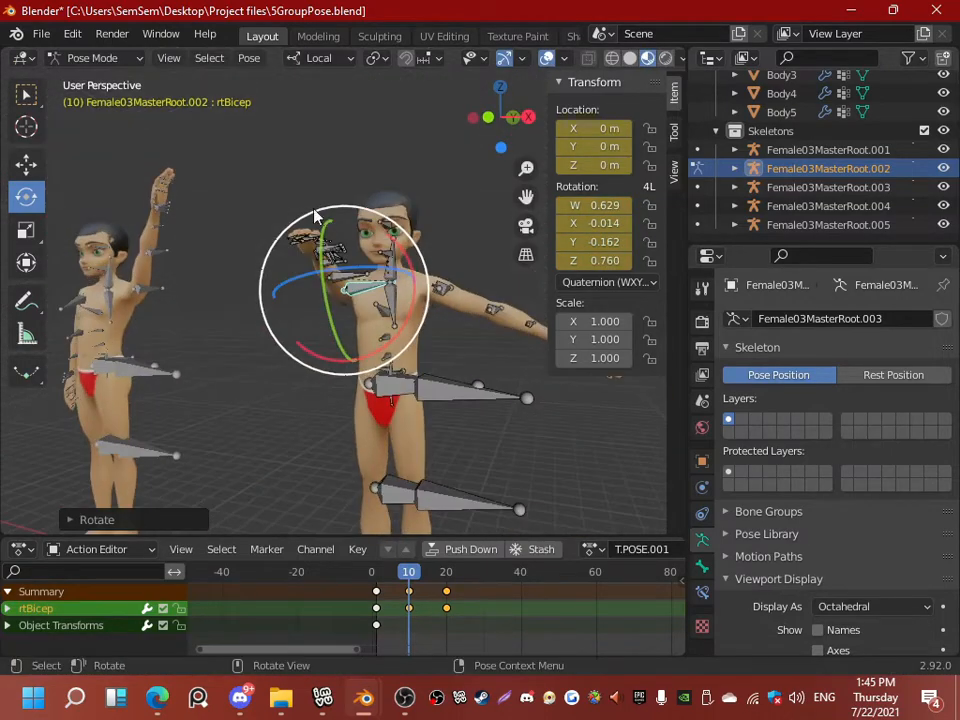
pyautogui.moveTo(330, 318); pyautogui.dragTo(320, 324)
# Step: Rotate the lfbicep bone of Female03MasterRoot.002 to lower the left arm and turn it slightly forward
pyautogui.click(446, 300)
pyautogui.moveTo(446, 300); pyautogui.dragTo(312, 447, button='middle')
pyautogui.moveTo(312, 447); pyautogui.dragTo(367, 425)
pyautogui.moveTo(354, 379); pyautogui.dragTo(410, 459)
pyautogui.moveTo(410, 459); pyautogui.dragTo(566, 371, button='middle')
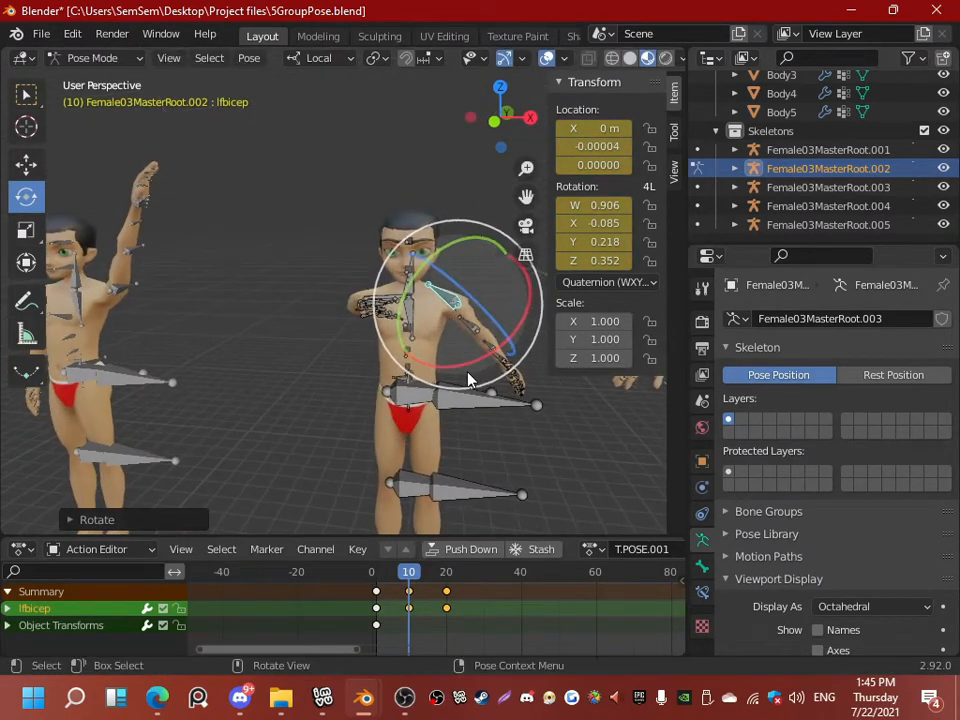
# Step: Keyframe all bones of Female03MasterRoot.002 at frame 10, then copy the pose to frame 1 and keyframe it there
pyautogui.press('a')
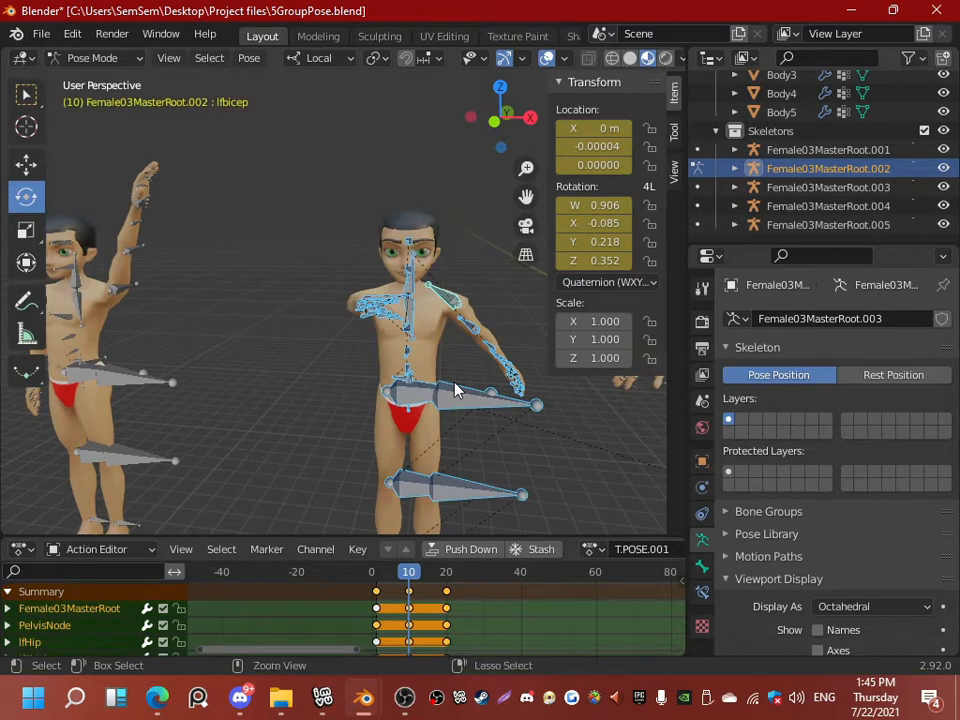
pyautogui.hotkey('ctrl', 'c')
pyautogui.press('i')
pyautogui.moveTo(411, 573); pyautogui.dragTo(375, 573)
pyautogui.hotkey('ctrl', 'v')
pyautogui.moveTo(518, 441); pyautogui.dragTo(222, 204, button='middle')
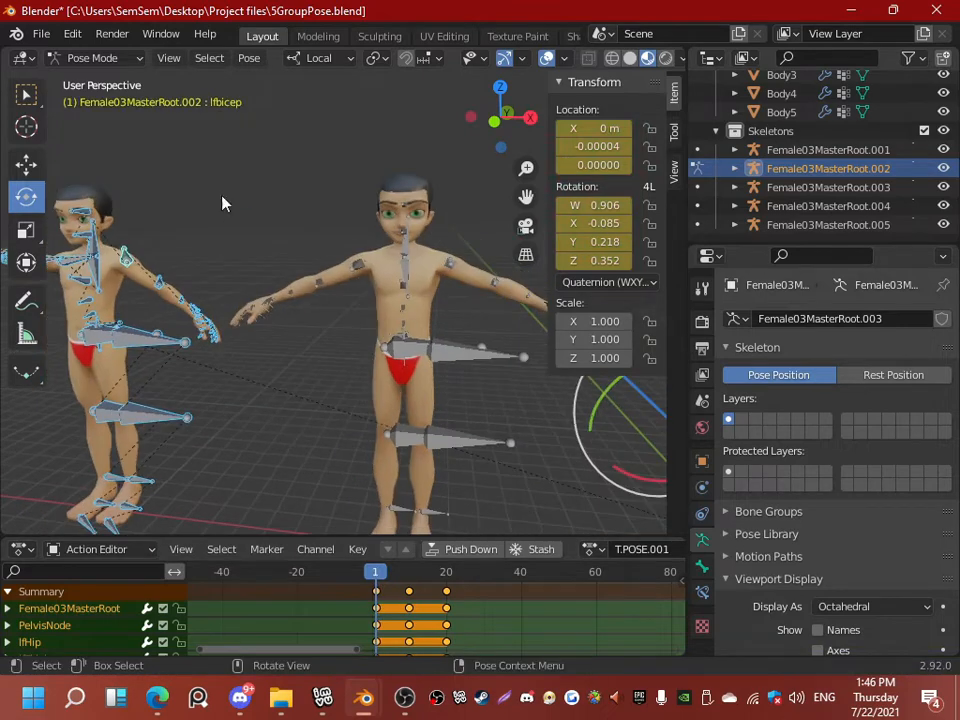
# Step: Leave Pose Mode on Female03MasterRoot.002, select skeleton Female03MasterRoot.003 and switch it to Pose Mode
pyautogui.click(97, 58)
pyautogui.click(90, 80)
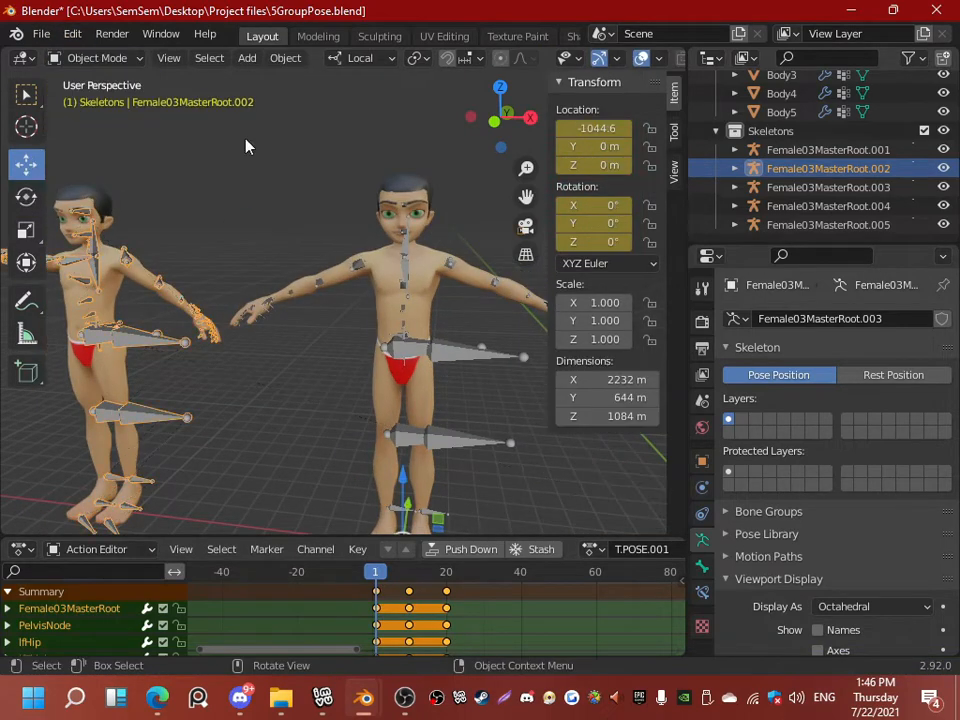
pyautogui.click(360, 265)
pyautogui.click(128, 59)
pyautogui.click(100, 122)
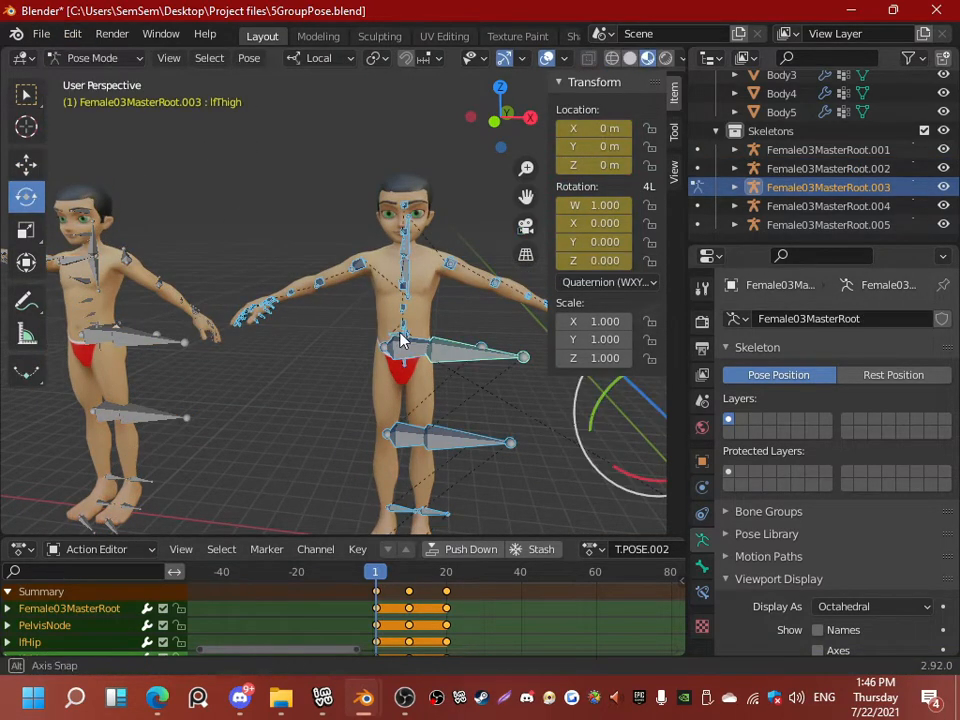
# Step: Rotate the rtThigh and lfThigh bones of Female03MasterRoot.003 outward to spread the legs wide
pyautogui.moveTo(400, 340); pyautogui.dragTo(390, 348, button='middle')
pyautogui.click(404, 362)
pyautogui.moveTo(440, 410)
pyautogui.mouseDown(button='middle')
pyautogui.moveTo(465, 405)
pyautogui.moveTo(452, 402)
pyautogui.mouseUp(button='middle')
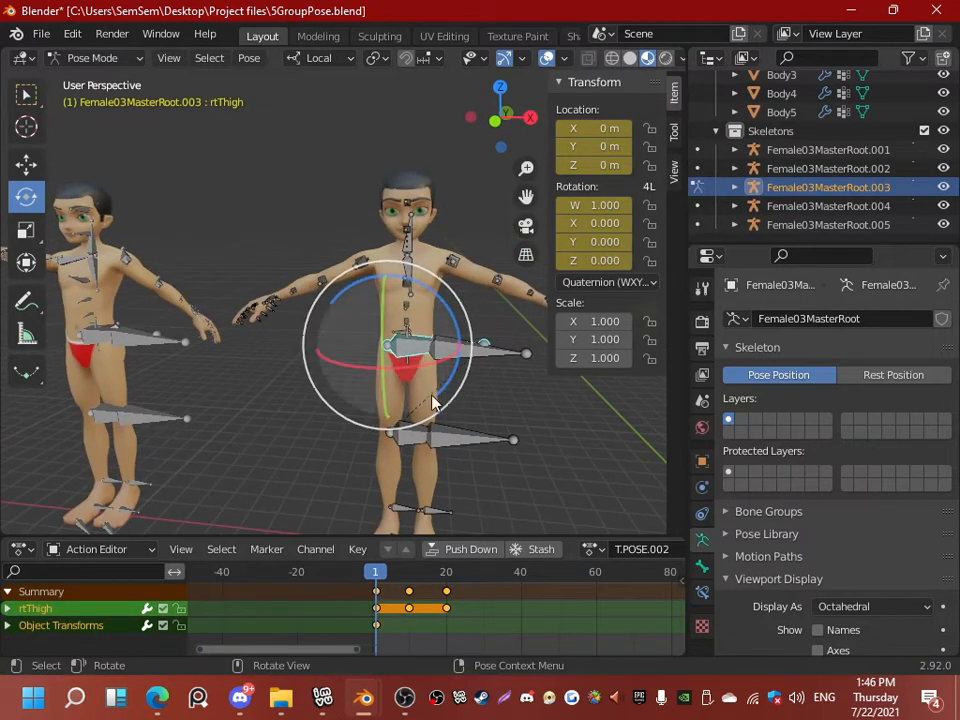
pyautogui.moveTo(440, 392); pyautogui.dragTo(405, 392)
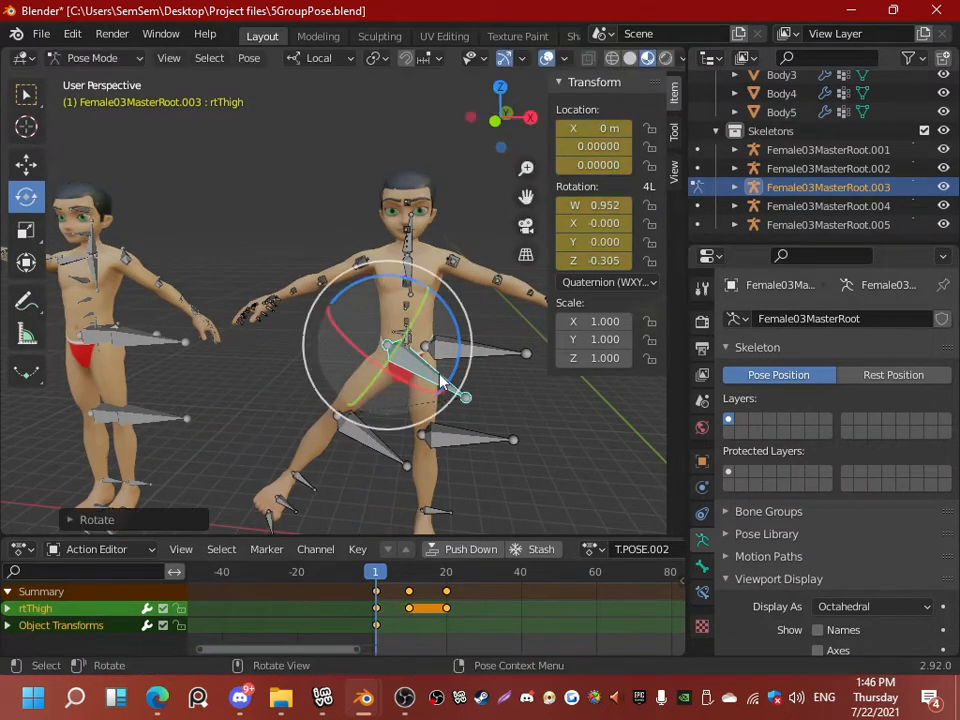
pyautogui.click(505, 353)
pyautogui.moveTo(399, 300); pyautogui.dragTo(365, 374)
pyautogui.moveTo(365, 374); pyautogui.dragTo(462, 415, button='middle')
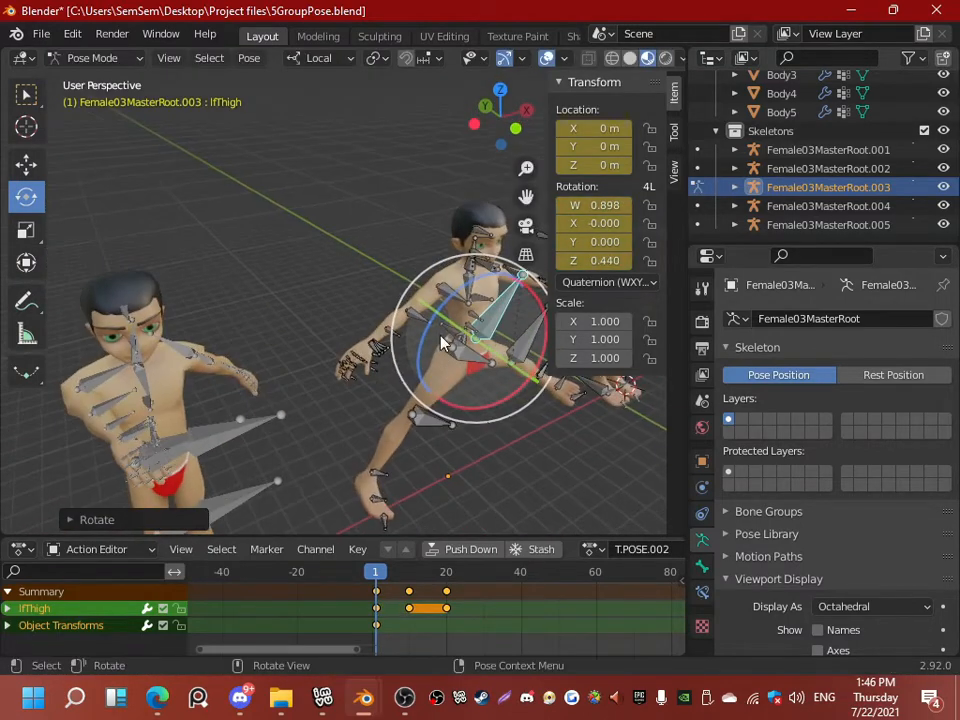
# Step: Move the PelvisNode bone of Female03MasterRoot.003 down to a Z location of about -140.77 to lower the body toward the ground
pyautogui.click(443, 341)
pyautogui.moveTo(443, 341); pyautogui.dragTo(357, 289, button='middle')
pyautogui.click(27, 164)
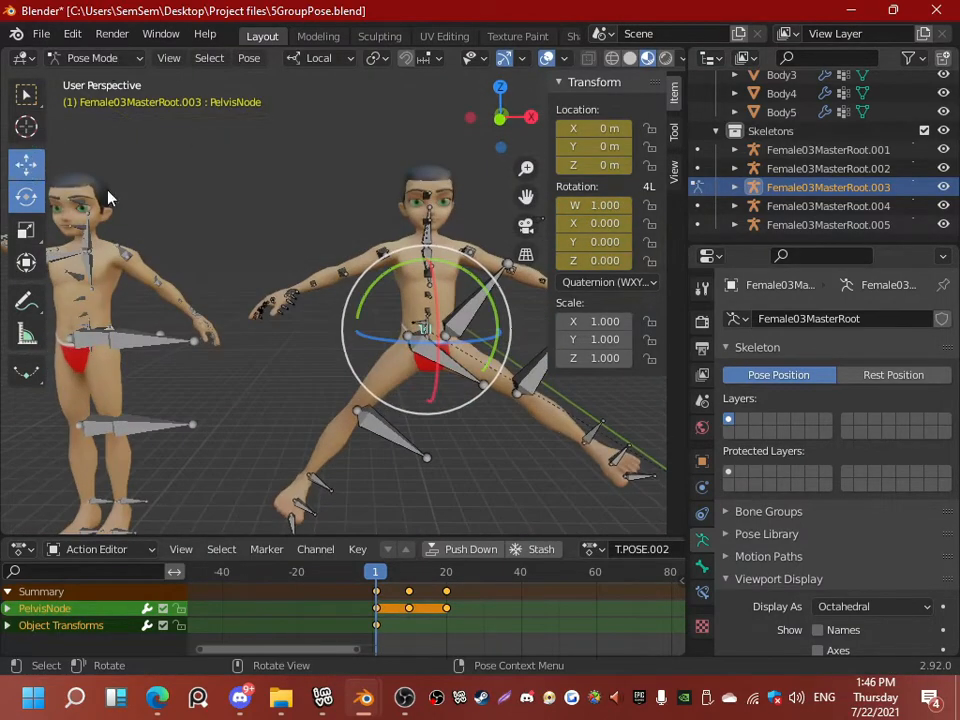
pyautogui.moveTo(424, 259); pyautogui.dragTo(426, 306)
pyautogui.keyDown('shift'); pyautogui.moveTo(308, 358); pyautogui.dragTo(262, 246, button='middle'); pyautogui.keyUp('shift')
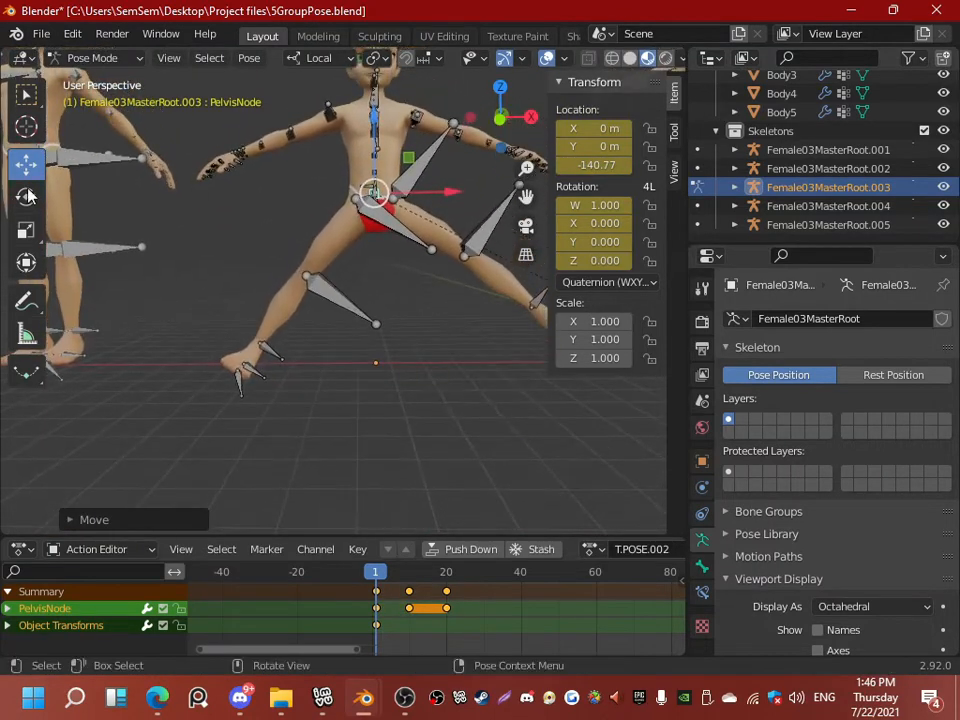
# Step: Tilt the PelvisNode bone slightly sideways and lower it to a Z location of about -152.16 so both feet meet the ground
pyautogui.click(27, 197)
pyautogui.moveTo(432, 158); pyautogui.dragTo(437, 157)
pyautogui.click(27, 163)
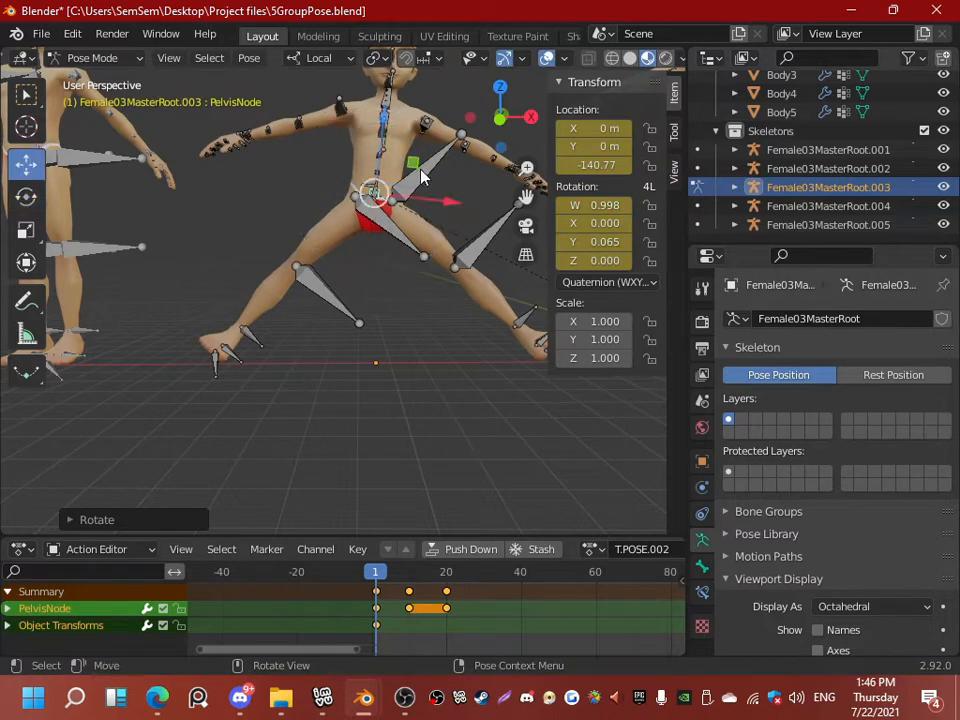
pyautogui.moveTo(383, 130); pyautogui.dragTo(317, 210)
pyautogui.keyDown('shift'); pyautogui.moveTo(317, 210); pyautogui.dragTo(302, 266, button='middle'); pyautogui.keyUp('shift')
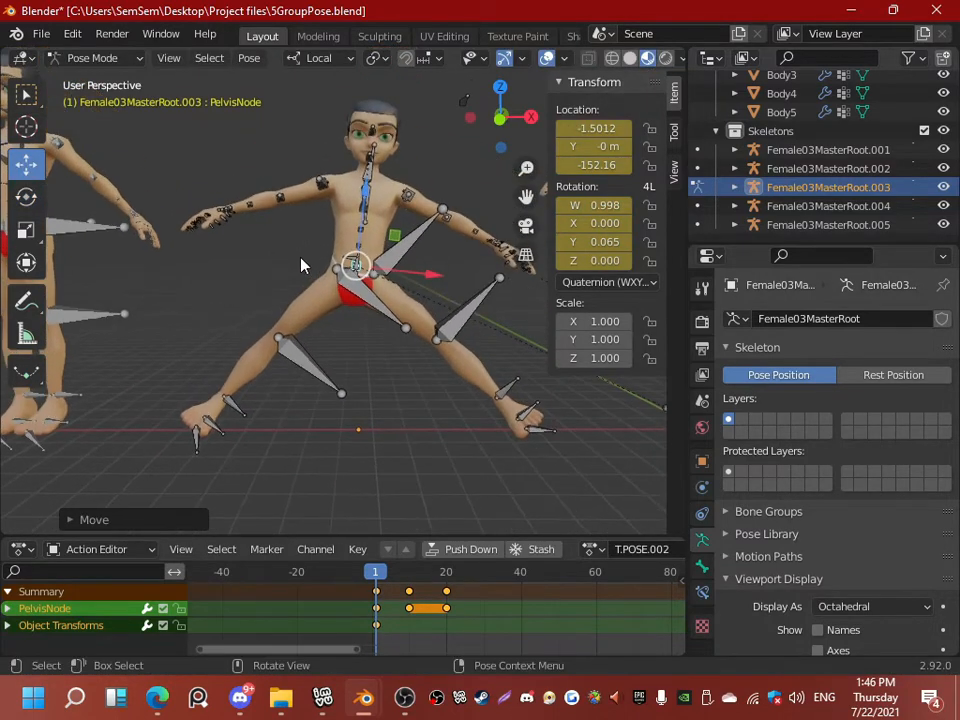
# Step: Keyframe all bones of Female03MasterRoot.003 at frame 1, then copy the wide-stance pose to frame 10 and keyframe it there
pyautogui.press('a')
pyautogui.hotkey('ctrl', 'c')
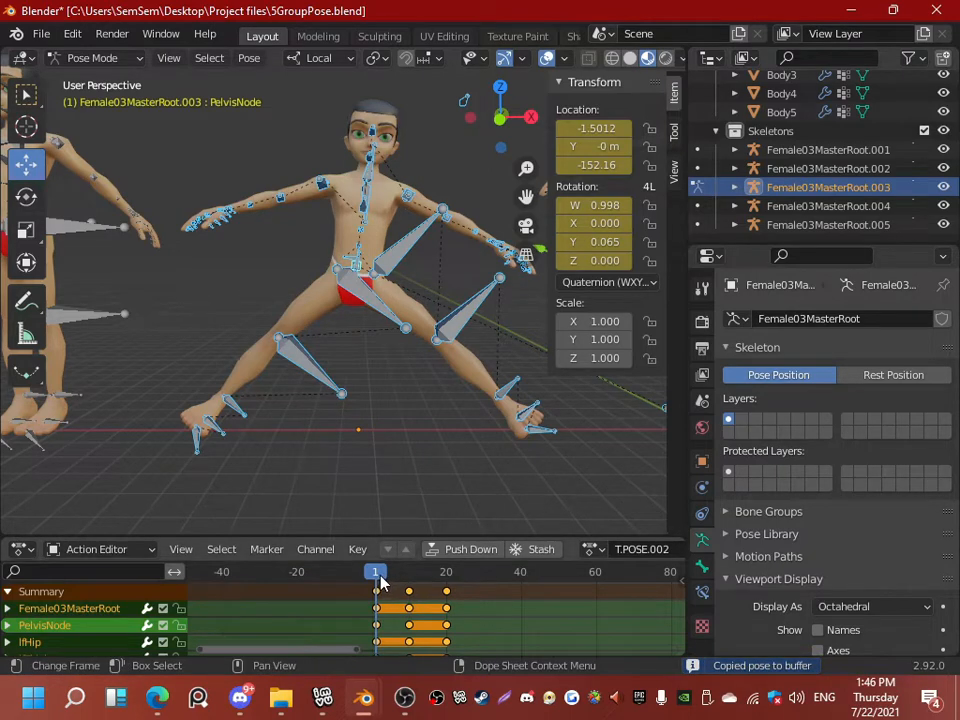
pyautogui.press('i')
pyautogui.moveTo(380, 574); pyautogui.dragTo(411, 574)
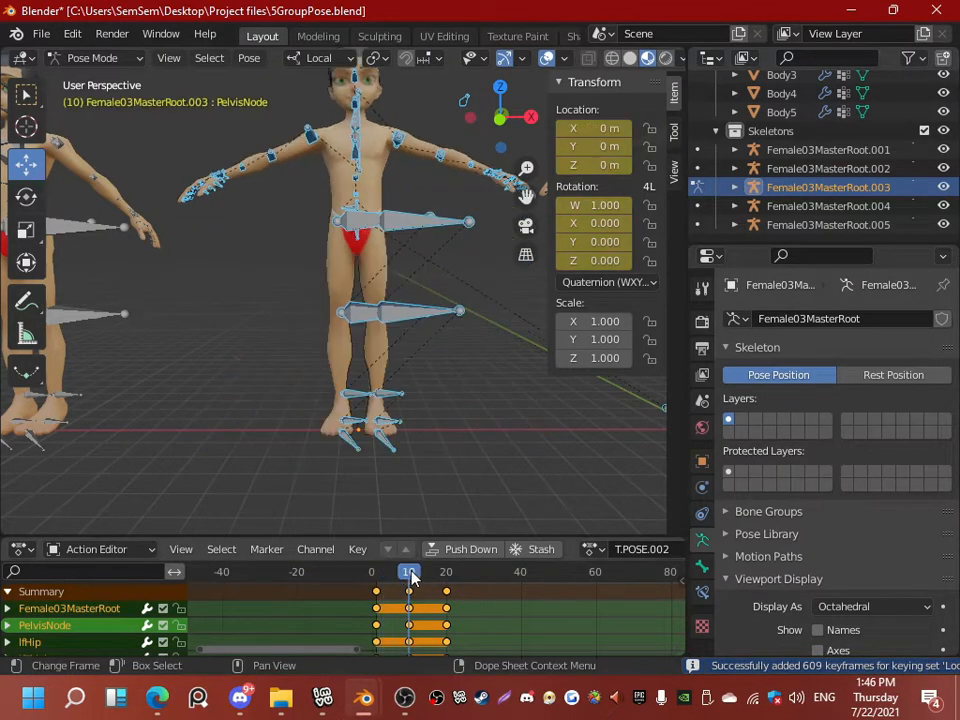
pyautogui.hotkey('ctrl', 'v')
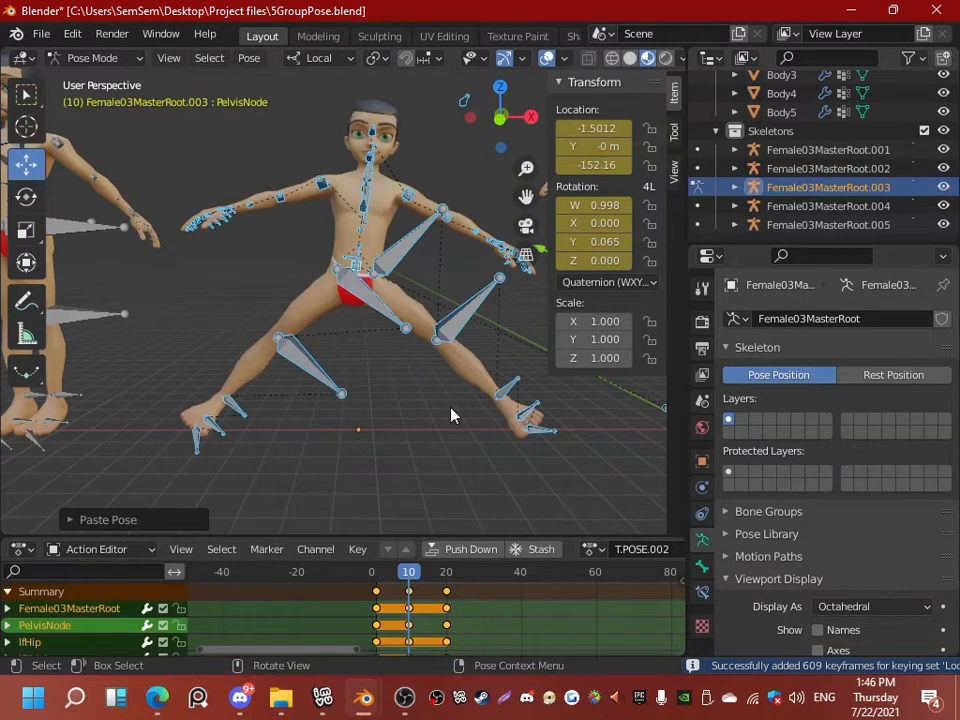
pyautogui.scroll(-1, 467, 401)
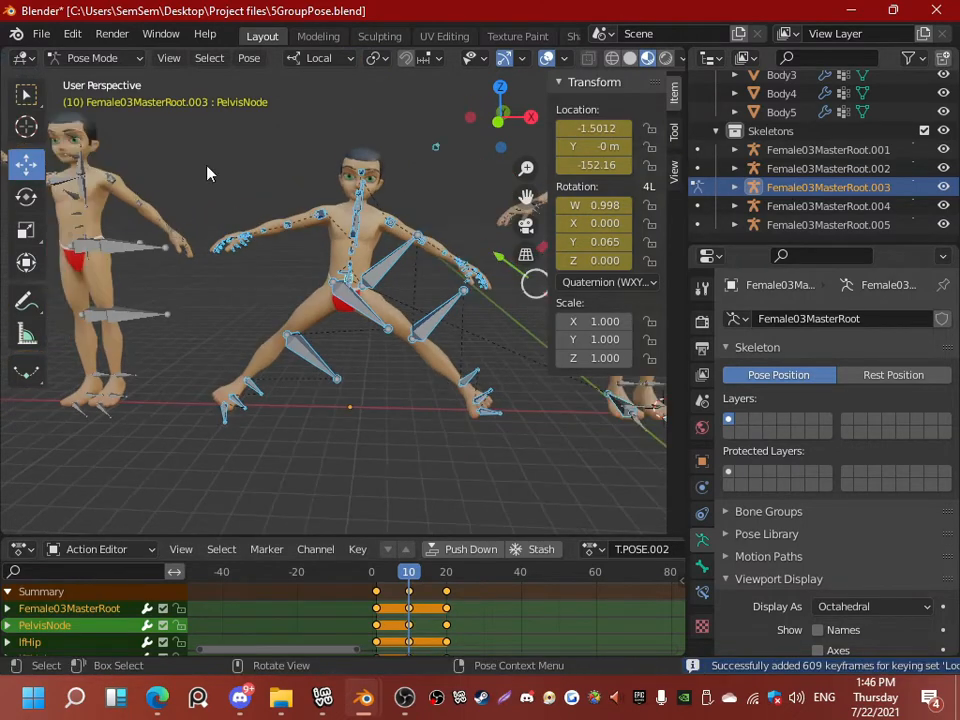
# Step: Return to Object Mode, select skeleton Female03MasterRoot.004 and switch it to Pose Mode
pyautogui.click(115, 57)
pyautogui.click(101, 80)
pyautogui.keyDown('shift'); pyautogui.moveTo(442, 334); pyautogui.dragTo(244, 366, button='middle'); pyautogui.keyUp('shift')
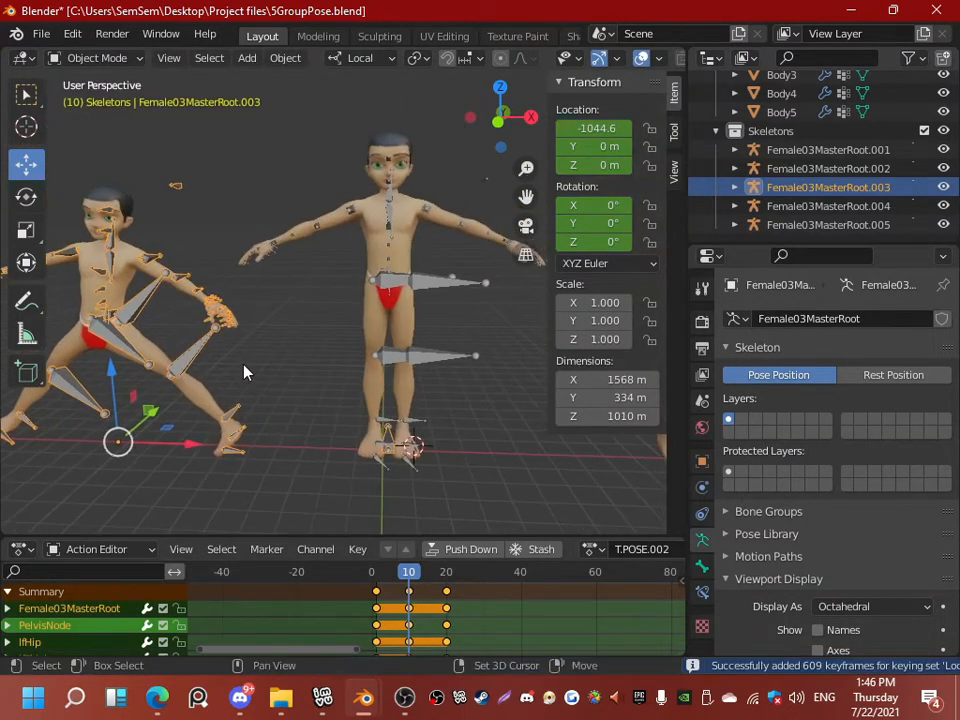
pyautogui.click(467, 287)
pyautogui.scroll(1, 459, 305)
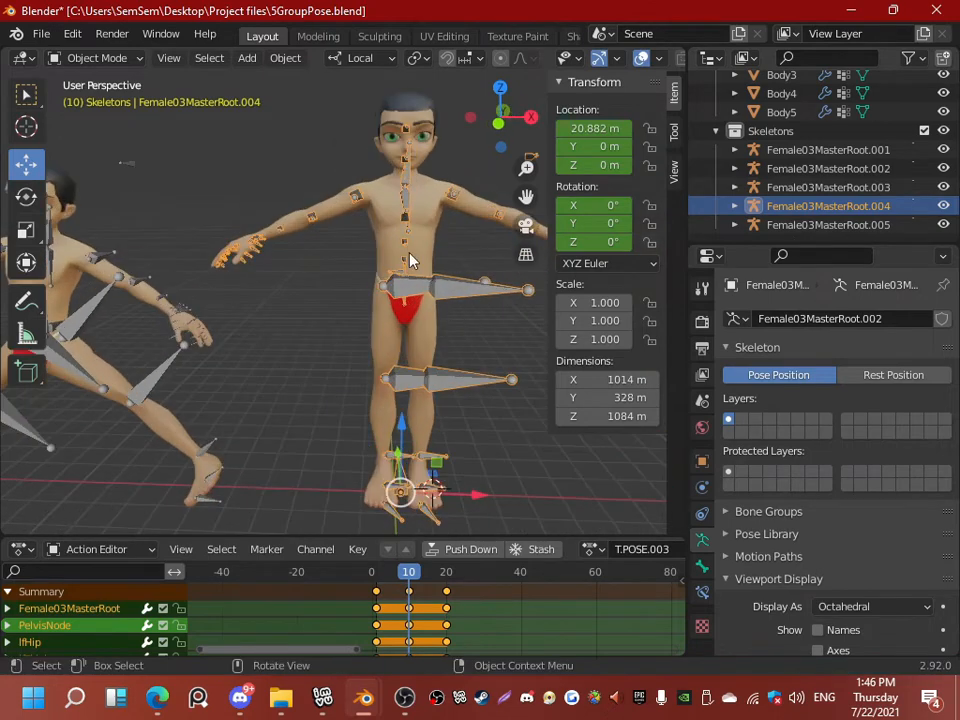
pyautogui.moveTo(409, 260); pyautogui.dragTo(296, 202, button='middle')
pyautogui.click(97, 57)
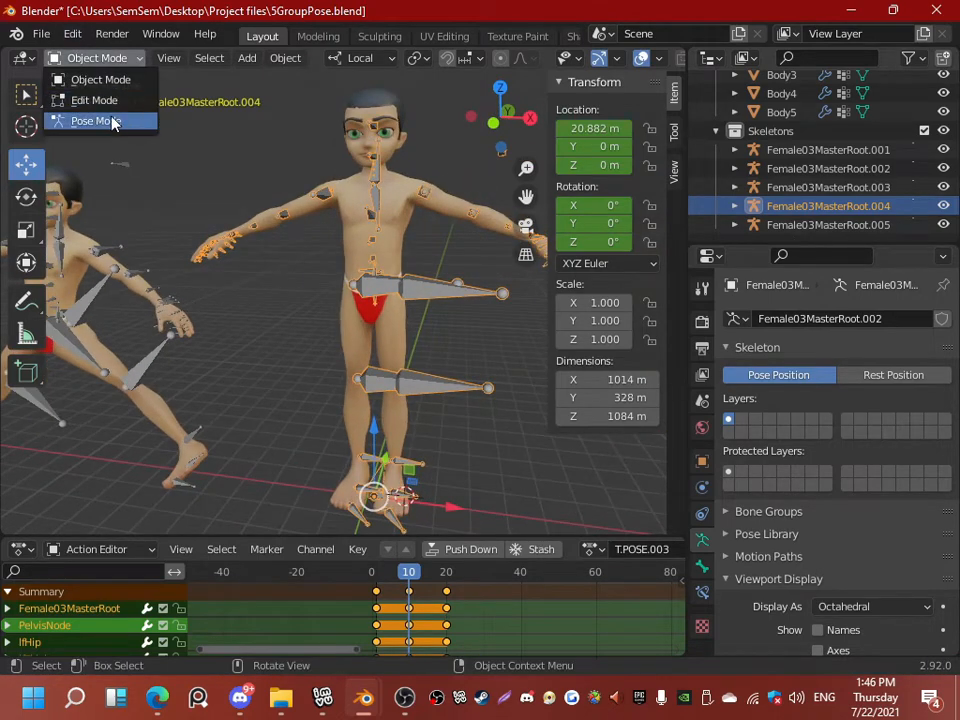
pyautogui.click(111, 121)
# Step: Rotate the Spine02 bone of Female03MasterRoot.004 to bend the upper body far forward at frame 10
pyautogui.moveTo(476, 212); pyautogui.dragTo(400, 230, button='middle')
pyautogui.scroll(1, 268, 264)
pyautogui.click(290, 258)
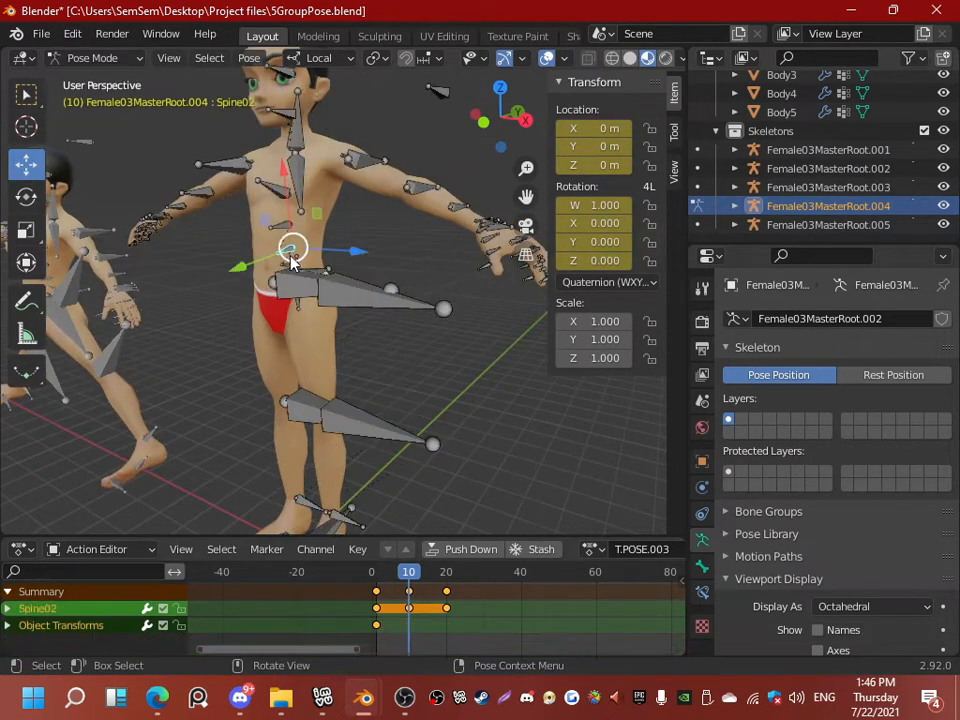
pyautogui.click(26, 196)
pyautogui.moveTo(97, 127); pyautogui.dragTo(180, 210, button='middle')
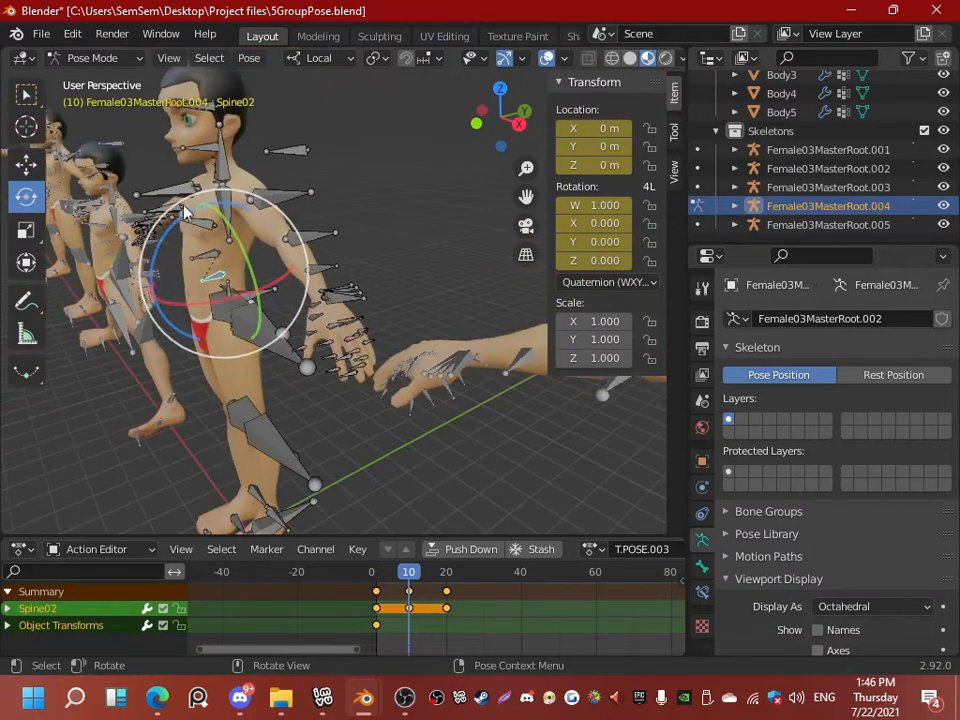
pyautogui.moveTo(183, 231); pyautogui.dragTo(172, 312)
pyautogui.moveTo(172, 312); pyautogui.dragTo(214, 467, button='middle')
pyautogui.moveTo(189, 216); pyautogui.dragTo(328, 208, button='middle')
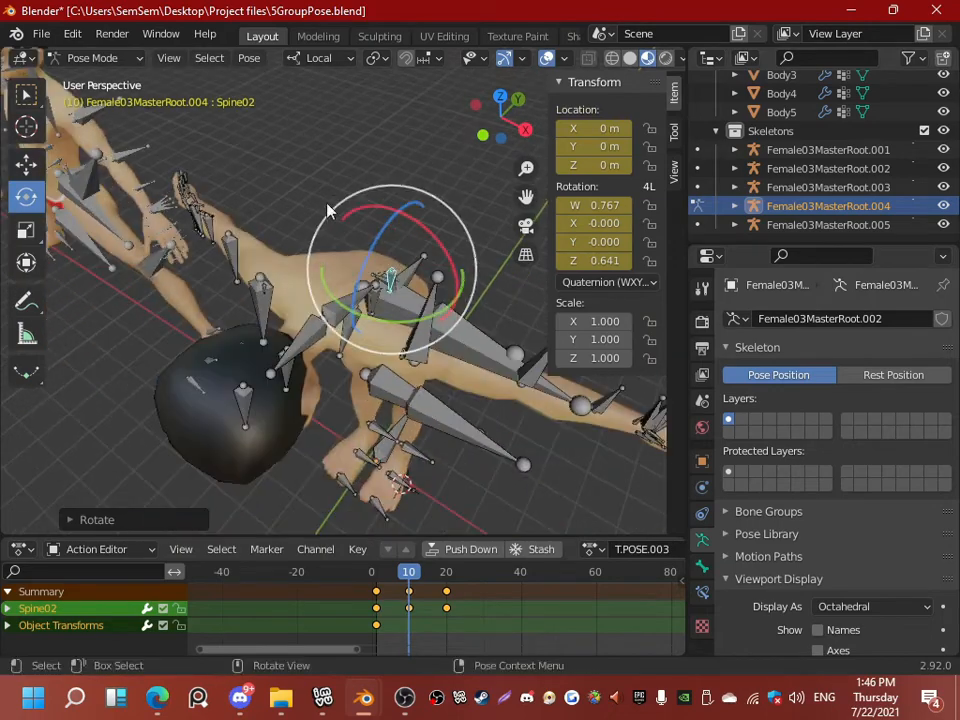
# Step: Rotate the rtClavicle and lfClavicle bones of Female03MasterRoot.004 to bring both shoulders down and forward
pyautogui.click(320, 308)
pyautogui.moveTo(320, 308); pyautogui.dragTo(302, 281, button='middle')
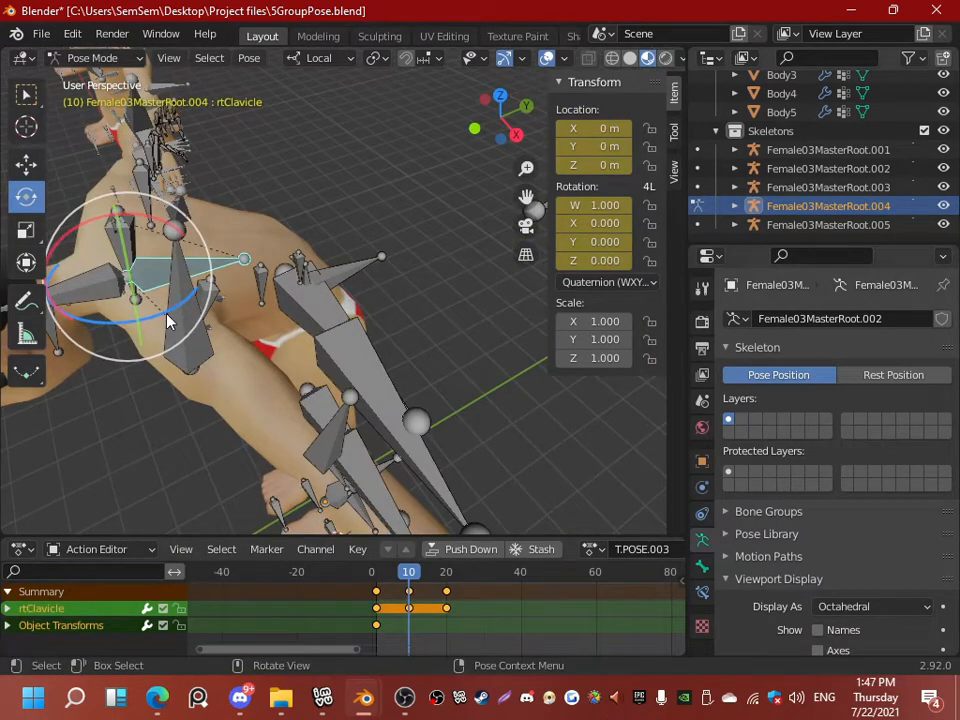
pyautogui.moveTo(169, 321)
pyautogui.mouseDown()
pyautogui.moveTo(157, 306)
pyautogui.moveTo(172, 300)
pyautogui.mouseUp()
pyautogui.moveTo(172, 300); pyautogui.dragTo(297, 180, button='middle')
pyautogui.moveTo(251, 338); pyautogui.dragTo(285, 272, button='middle')
pyautogui.moveTo(321, 154)
pyautogui.mouseDown()
pyautogui.moveTo(332, 130)
pyautogui.moveTo(325, 135)
pyautogui.mouseUp()
pyautogui.click(379, 162)
pyautogui.click(389, 170)
pyautogui.moveTo(389, 170); pyautogui.dragTo(347, 175, button='middle')
pyautogui.moveTo(338, 128); pyautogui.dragTo(300, 125)
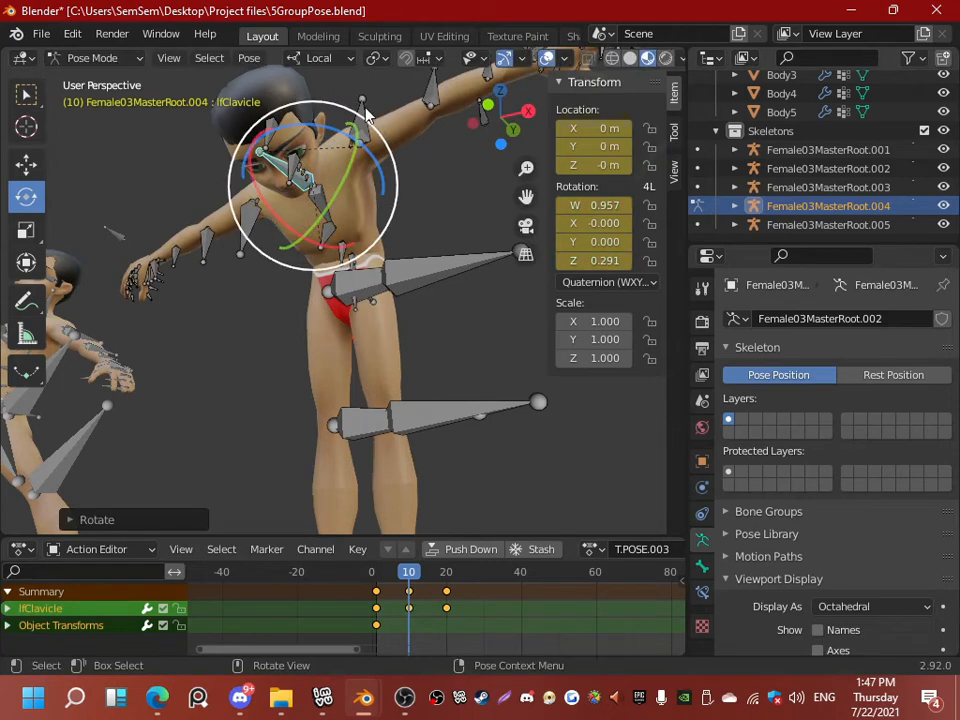
# Step: Rotate the left upper-arm bone and the rtBicep bone so both arms of the bent-over avatar hang straight down
pyautogui.click(366, 113)
pyautogui.moveTo(386, 197); pyautogui.dragTo(200, 177)
pyautogui.click(257, 240)
pyautogui.moveTo(253, 253); pyautogui.dragTo(264, 279)
pyautogui.moveTo(264, 279); pyautogui.dragTo(237, 254, button='middle')
pyautogui.scroll(-4, 305, 297)
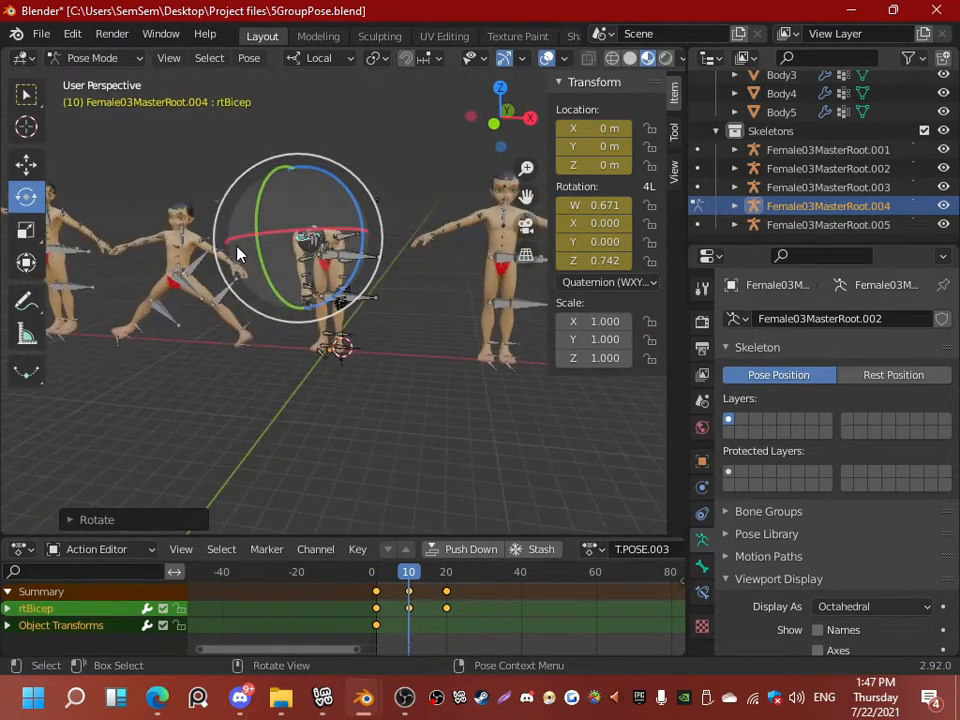
# Step: Keyframe all bones of Female03MasterRoot.004 at frame 10, then copy the bent-over pose to frame 1 and keyframe it there
pyautogui.press('a')
pyautogui.hotkey('ctrl', 'c')
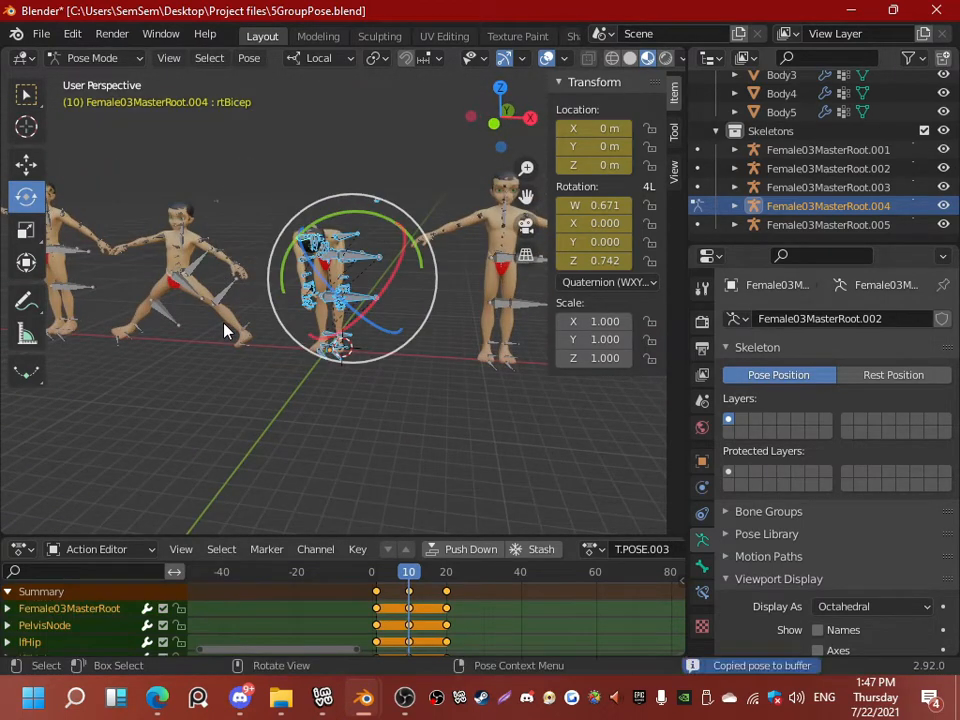
pyautogui.press('i')
pyautogui.moveTo(429, 574); pyautogui.dragTo(376, 572)
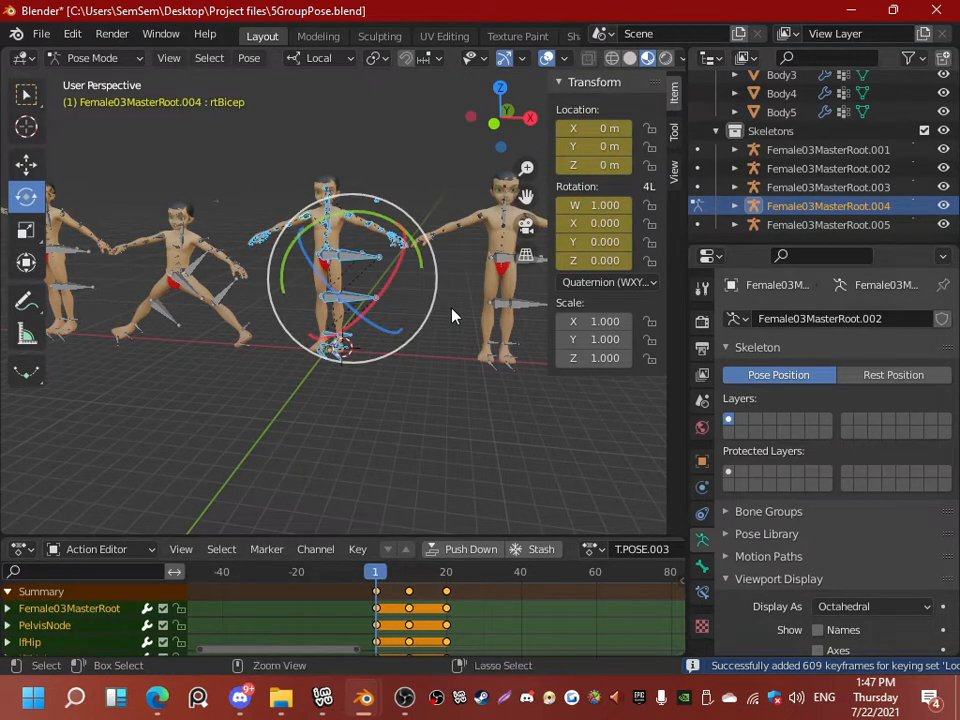
pyautogui.hotkey('ctrl', 'v')
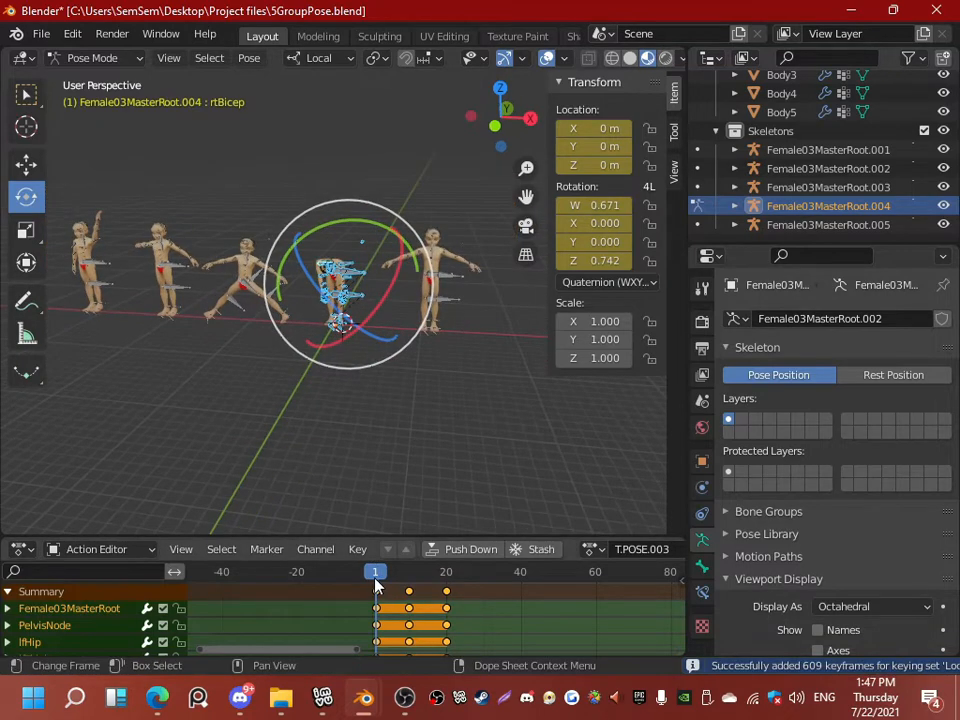
pyautogui.moveTo(375, 572)
pyautogui.mouseDown()
pyautogui.moveTo(441, 575)
pyautogui.moveTo(376, 574)
pyautogui.mouseUp()
# Step: Exit Pose Mode on the bent-over skeleton, select Female03MasterRoot.005 and switch it to Pose Mode
pyautogui.scroll(5, 358, 312)
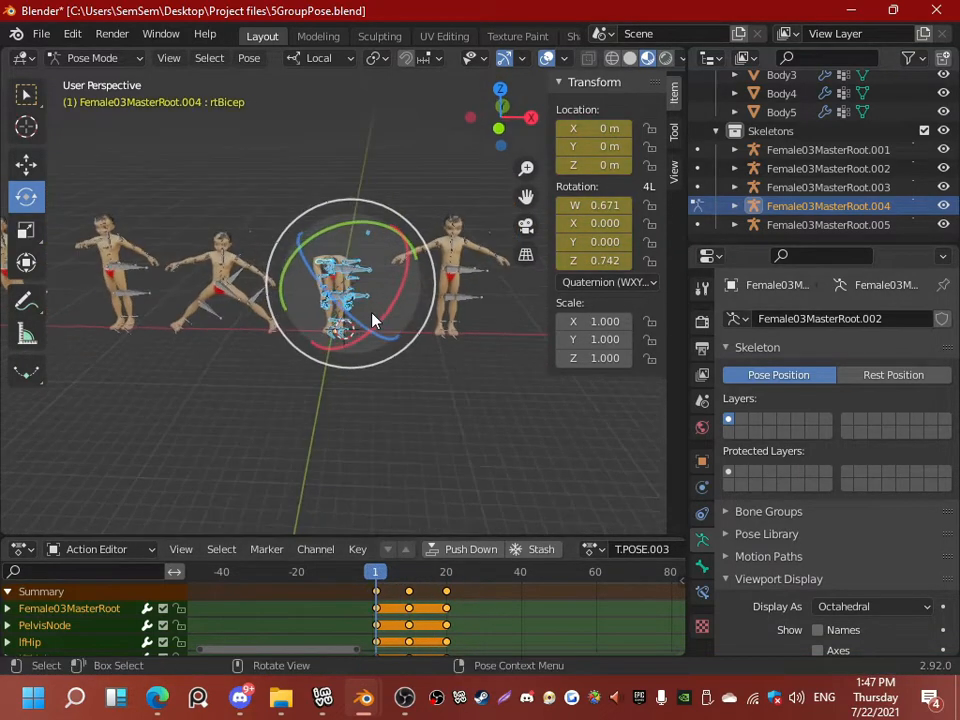
pyautogui.keyDown('shift'); pyautogui.moveTo(349, 283); pyautogui.dragTo(242, 278, button='middle'); pyautogui.keyUp('shift')
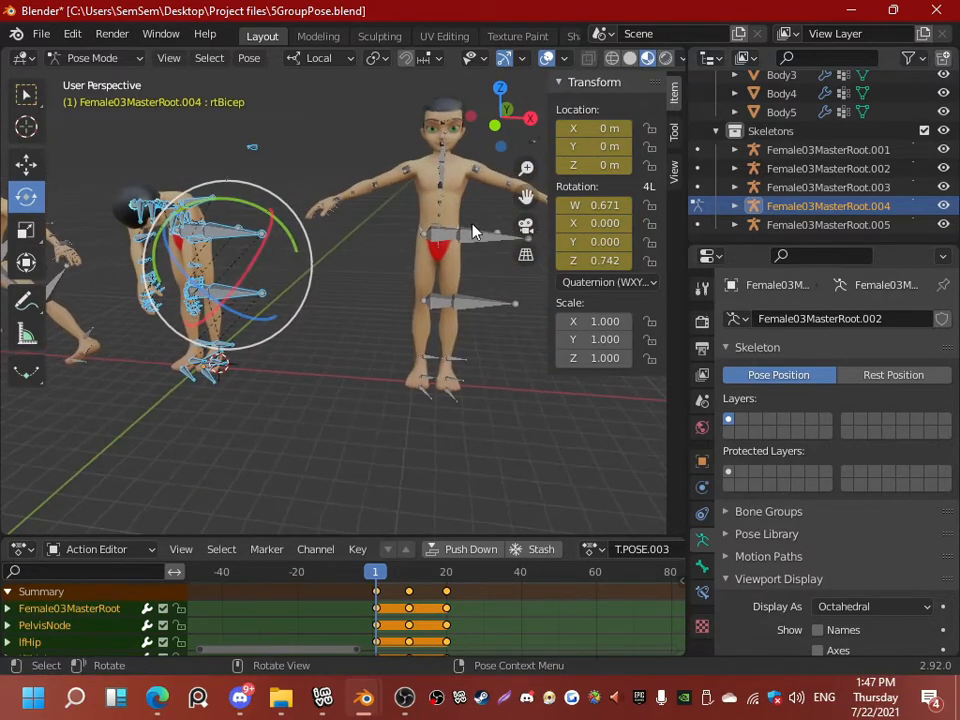
pyautogui.click(100, 58)
pyautogui.click(122, 80)
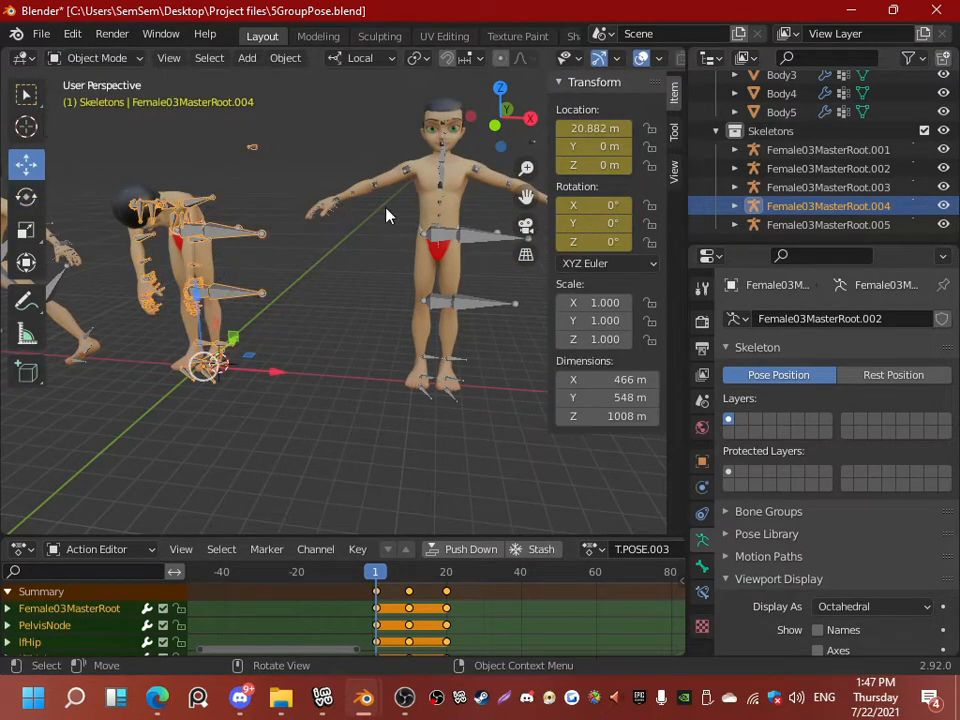
pyautogui.click(477, 252)
pyautogui.click(77, 58)
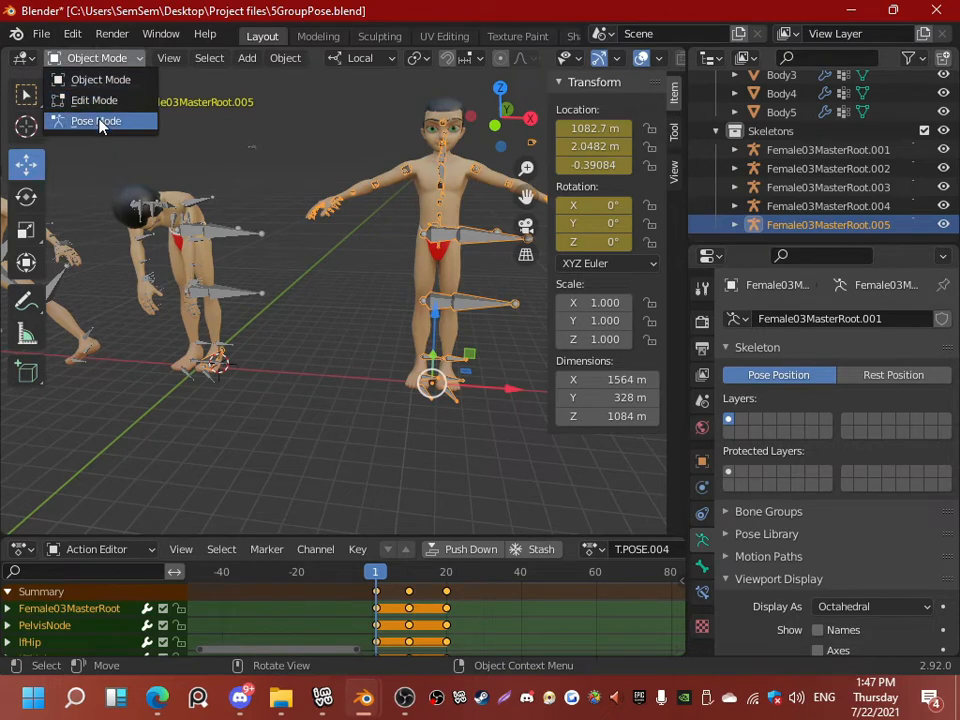
pyautogui.click(100, 121)
# Step: Rotate the rtThigh bone of Female03MasterRoot.005 outward to swing the right leg to the side at frame 1
pyautogui.moveTo(320, 160); pyautogui.dragTo(461, 229, button='middle')
pyautogui.click(462, 232)
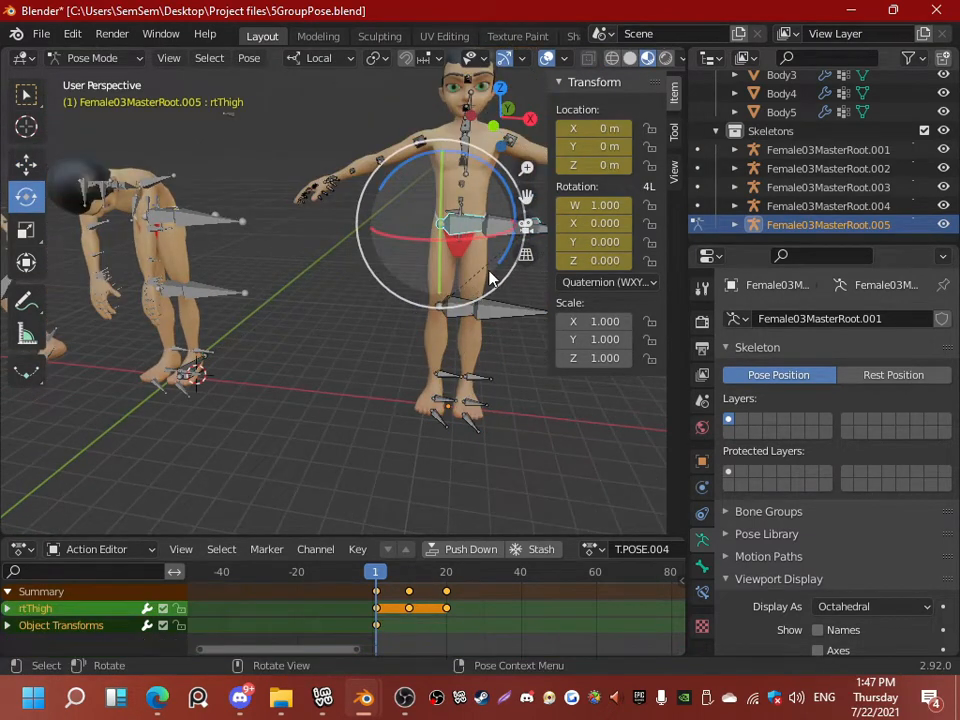
pyautogui.moveTo(490, 278); pyautogui.dragTo(452, 261)
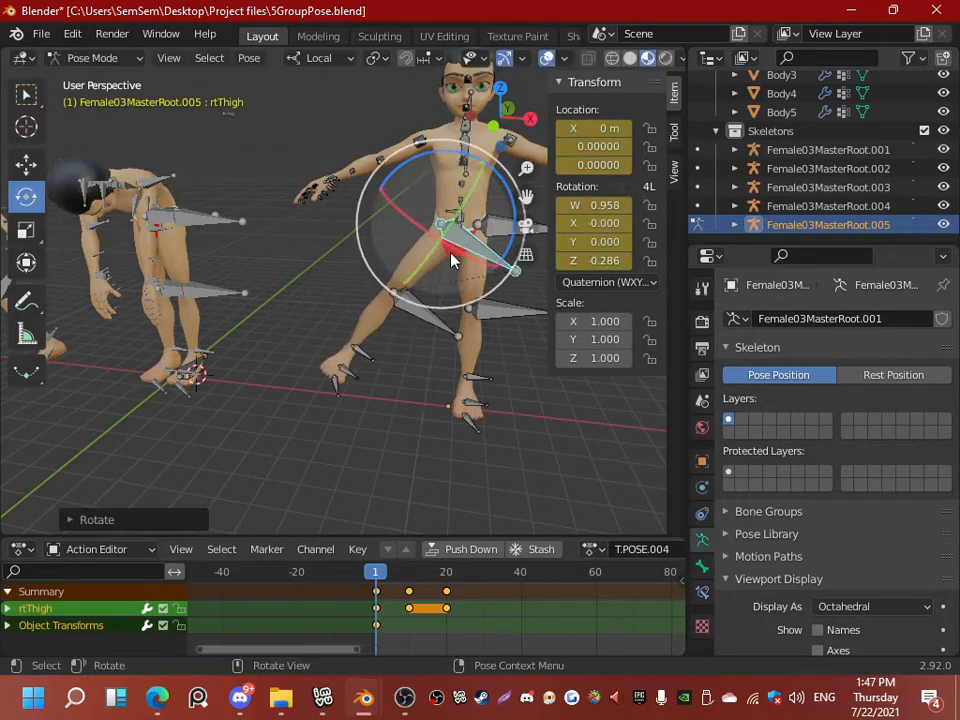
# Step: Bend the right forearm inward with the rtElbow bone, then trackball-rotate the rtClavicle bone to bring the right arm across the chest
pyautogui.click(388, 181)
pyautogui.moveTo(361, 175); pyautogui.dragTo(455, 182)
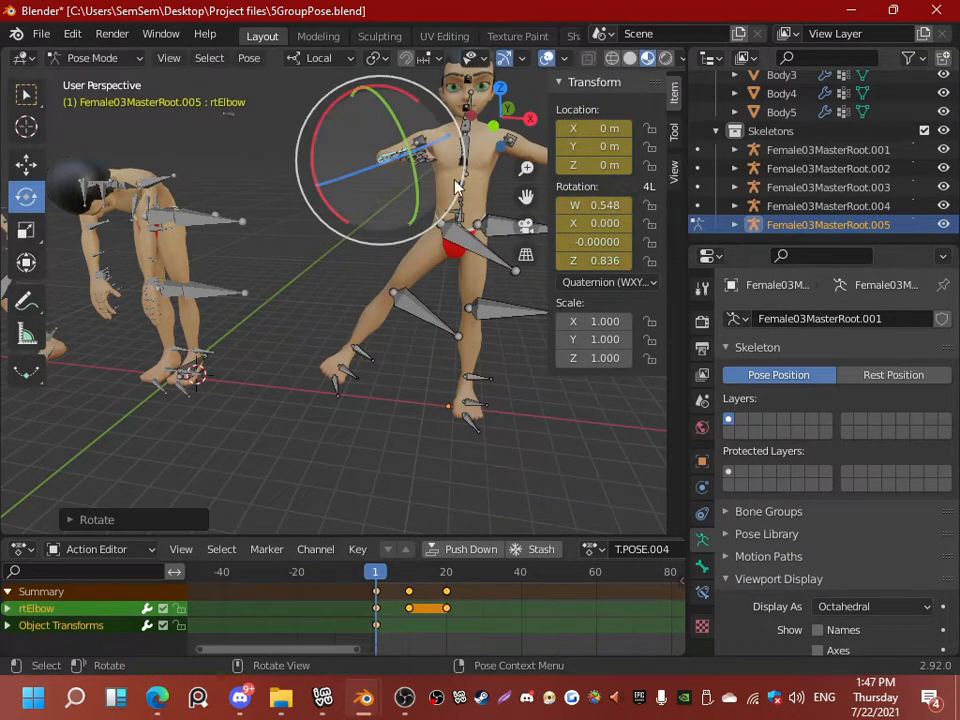
pyautogui.moveTo(455, 182); pyautogui.dragTo(417, 209, button='middle')
pyautogui.click(469, 141)
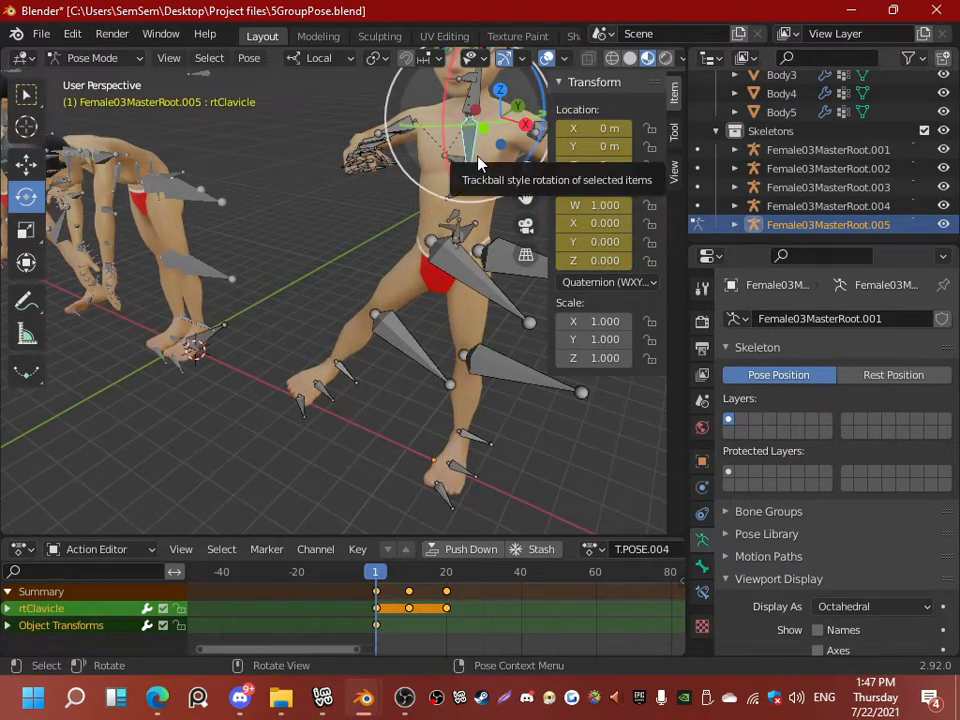
pyautogui.scroll(-2, 451, 141)
pyautogui.moveTo(451, 141); pyautogui.dragTo(456, 146, button='middle')
pyautogui.press('r')
pyautogui.press('r')
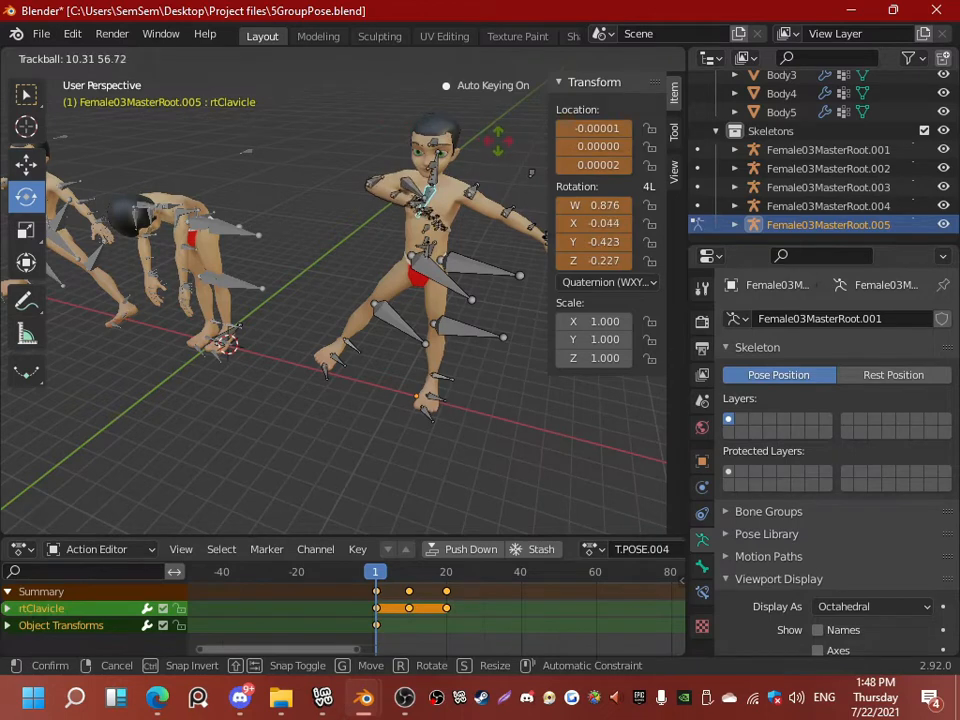
pyautogui.click(473, 206)
pyautogui.moveTo(473, 206); pyautogui.dragTo(437, 312, button='middle')
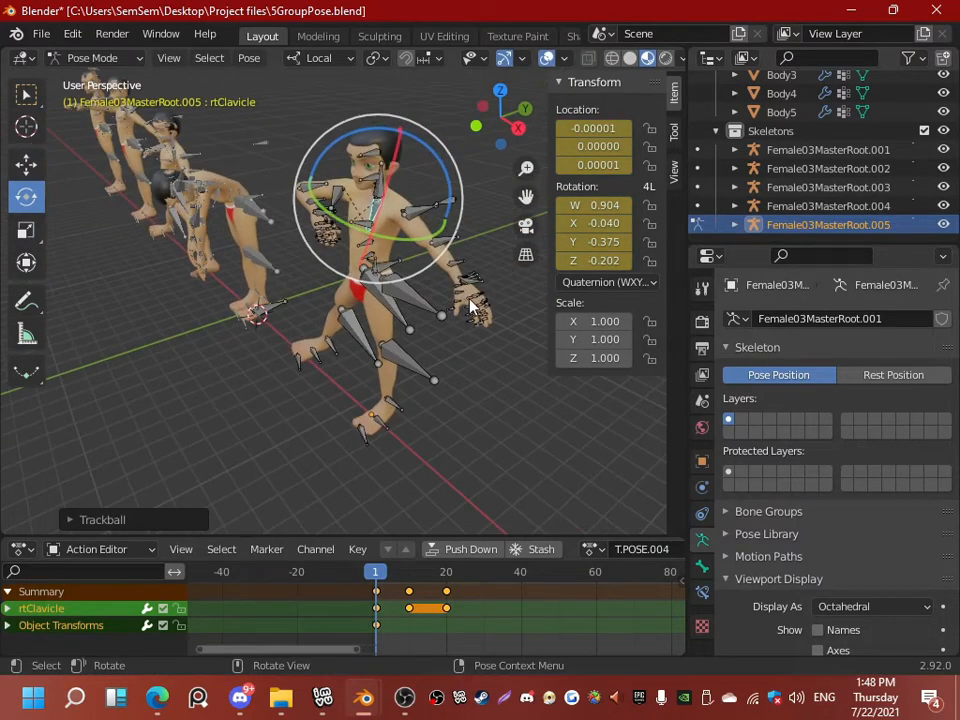
# Step: Rotate the lfbicep bone of Female03MasterRoot.005 about two local axes to lower the left arm beside the body
pyautogui.click(472, 306)
pyautogui.click(413, 214)
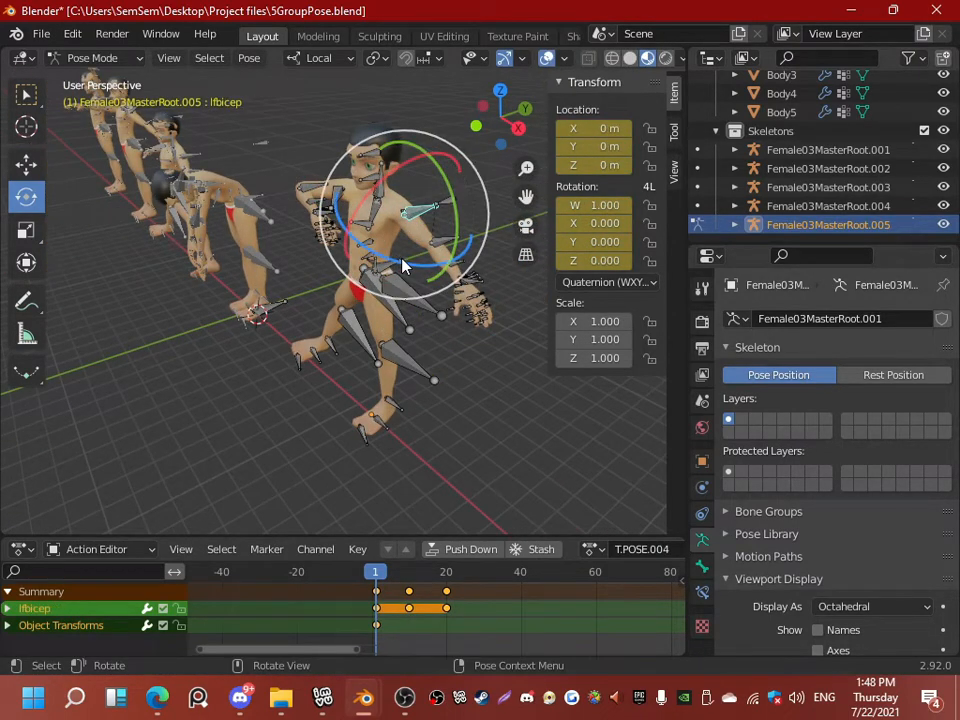
pyautogui.moveTo(403, 265); pyautogui.dragTo(439, 261)
pyautogui.moveTo(448, 174); pyautogui.dragTo(439, 285)
# Step: Adjust the rtThigh bone slightly with a trackball rotation and rotate the left thigh bone to refine the leg stance
pyautogui.moveTo(439, 285); pyautogui.dragTo(489, 268, button='middle')
pyautogui.click(441, 300)
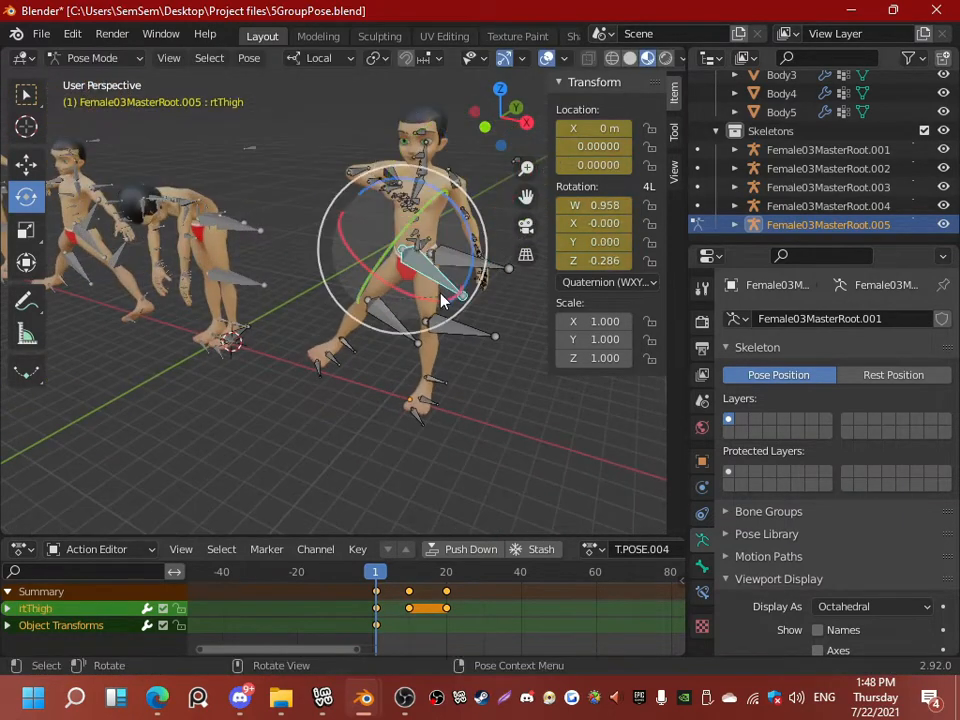
pyautogui.moveTo(467, 253); pyautogui.dragTo(478, 292)
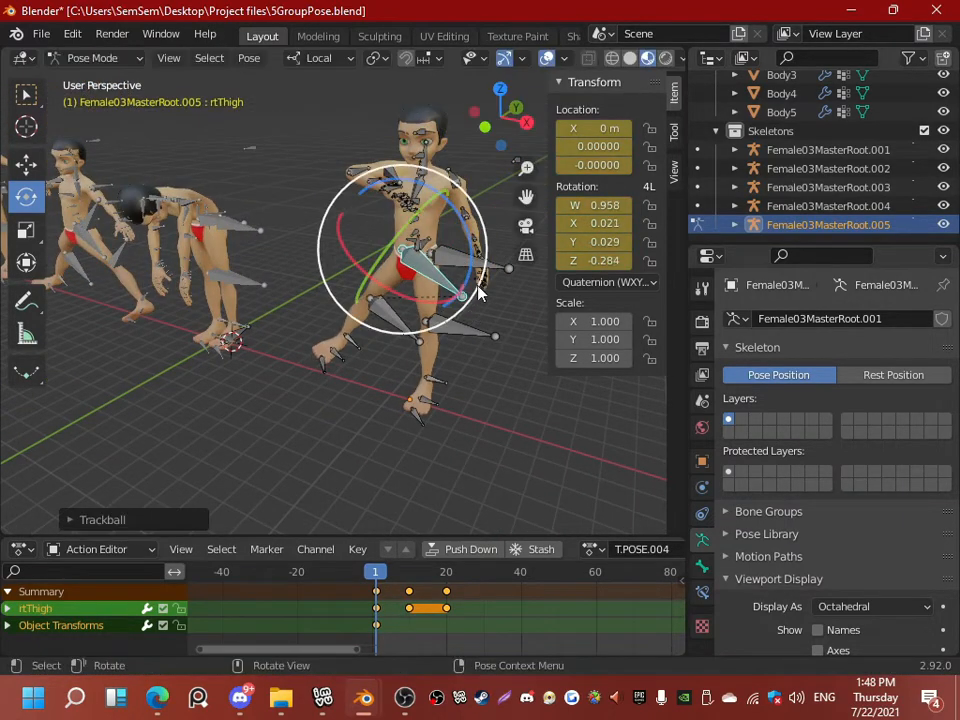
pyautogui.click(495, 265)
pyautogui.moveTo(474, 196)
pyautogui.mouseDown()
pyautogui.moveTo(456, 186)
pyautogui.moveTo(470, 190)
pyautogui.moveTo(466, 200)
pyautogui.mouseUp()
# Step: Rotate the lfFoot bone about its local Y axis to correct the angle of the left foot
pyautogui.click(454, 384)
pyautogui.moveTo(454, 384); pyautogui.dragTo(416, 326, button='middle')
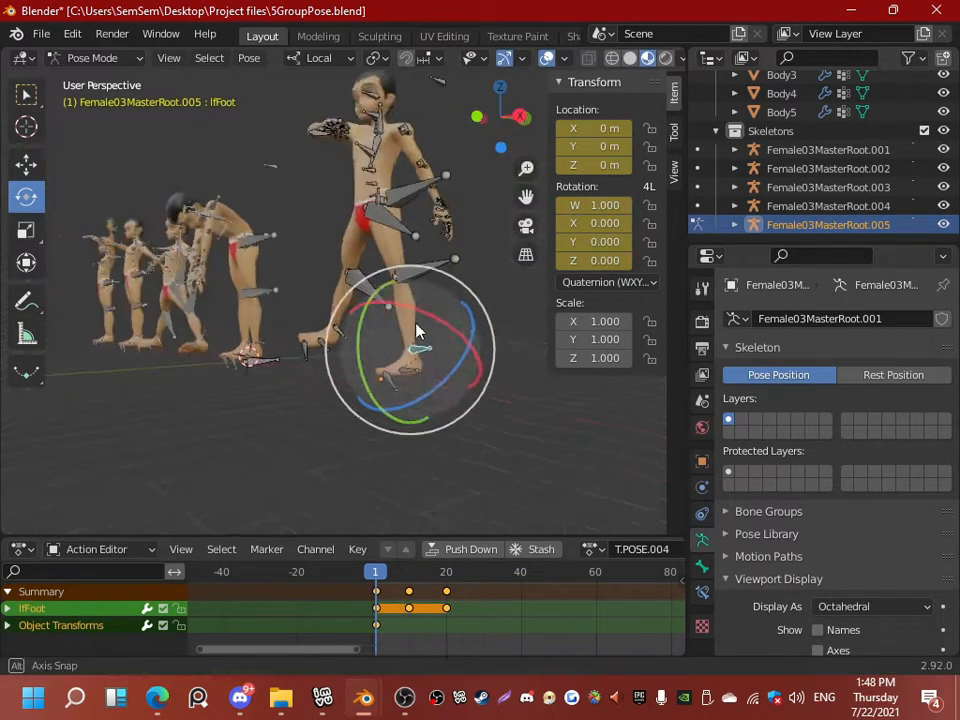
pyautogui.scroll(3, 416, 326)
pyautogui.moveTo(414, 367); pyautogui.dragTo(409, 406)
# Step: Keyframe all bones of Female03MasterRoot.005 at frame 1, then copy the pose to frame 10 and keyframe it there
pyautogui.moveTo(409, 406); pyautogui.dragTo(352, 328, button='middle')
pyautogui.scroll(-4, 362, 358)
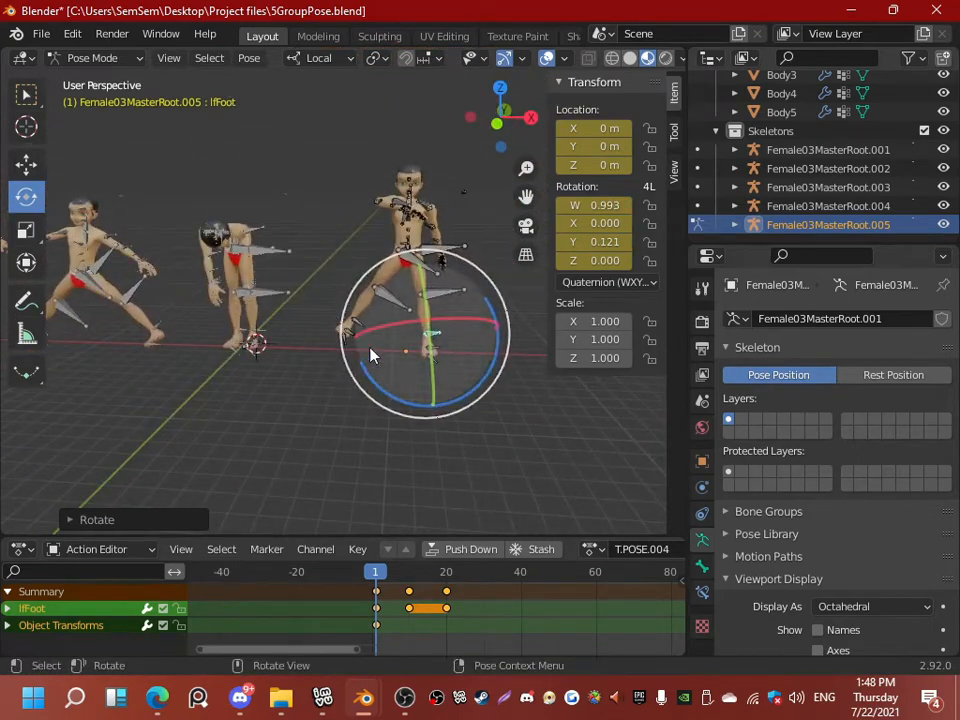
pyautogui.press('a')
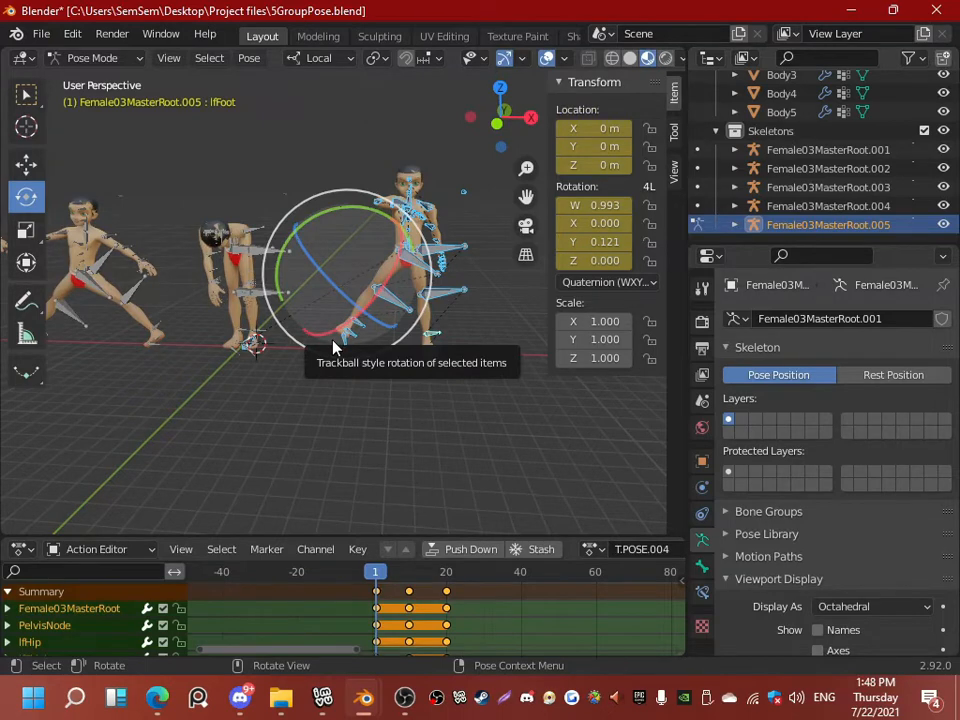
pyautogui.press('i')
pyautogui.hotkey('ctrl', 'c')
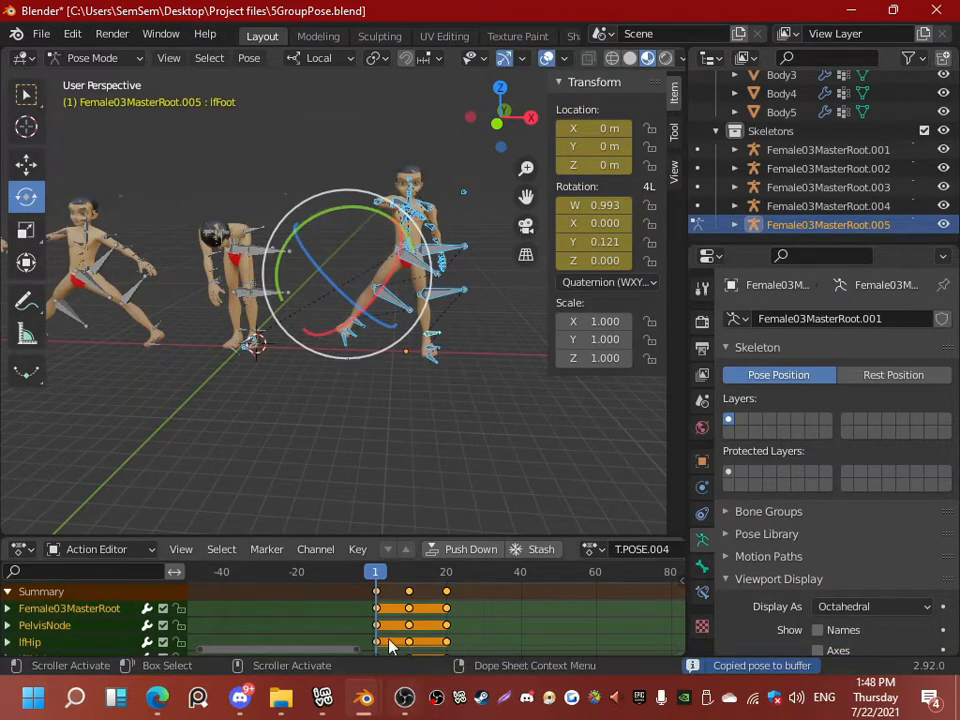
pyautogui.moveTo(376, 578); pyautogui.dragTo(408, 574)
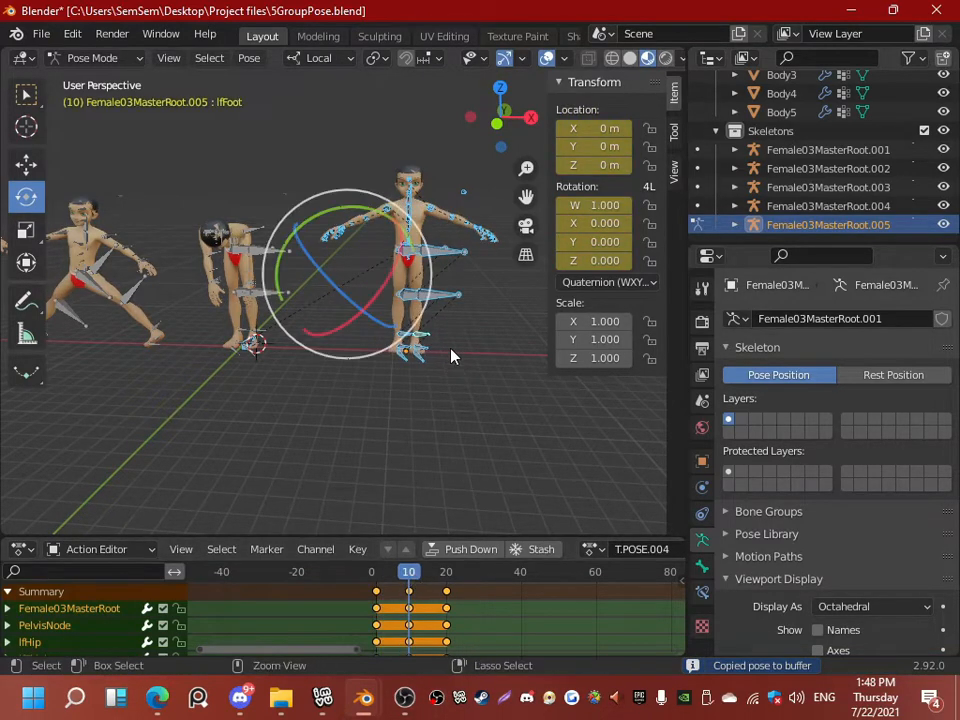
pyautogui.hotkey('ctrl', 'v')
pyautogui.press('i')
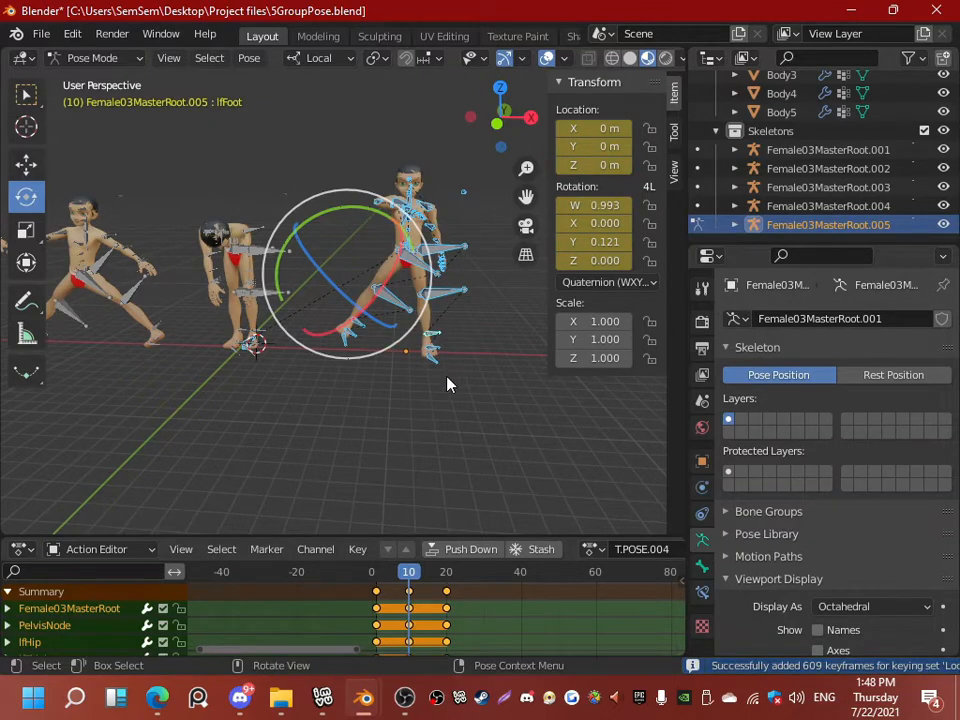
# Step: Scrub the timeline between frames 1 and 20 and check the poses of all five avatars
pyautogui.moveTo(448, 386); pyautogui.dragTo(400, 395, button='middle')
pyautogui.moveTo(405, 578); pyautogui.dragTo(435, 578)
pyautogui.moveTo(277, 417); pyautogui.dragTo(472, 408, button='middle')
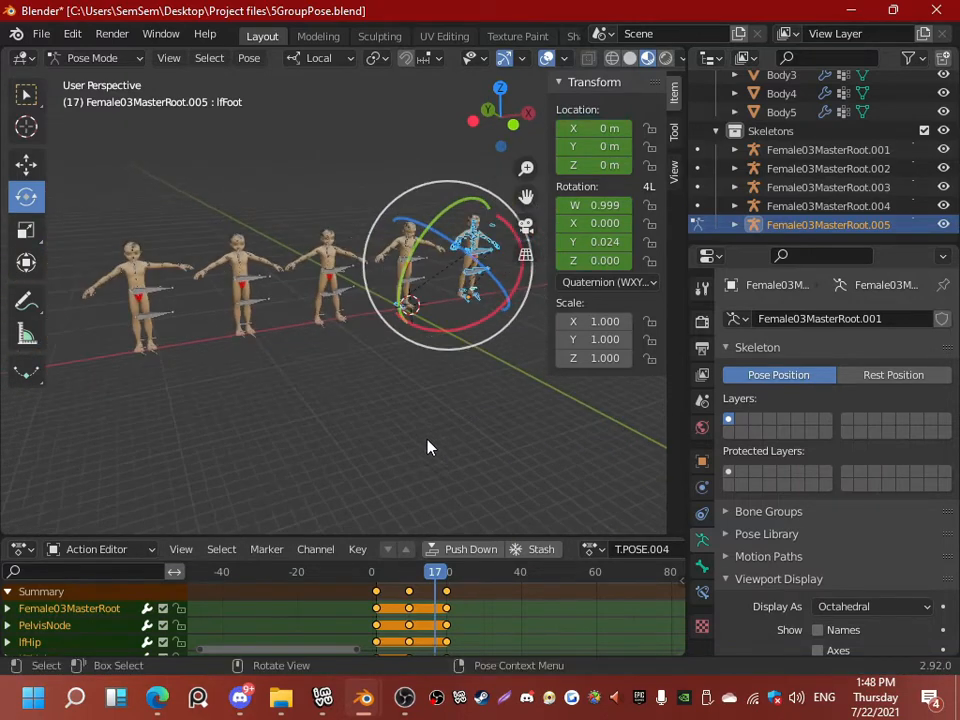
pyautogui.moveTo(438, 572); pyautogui.dragTo(380, 552)
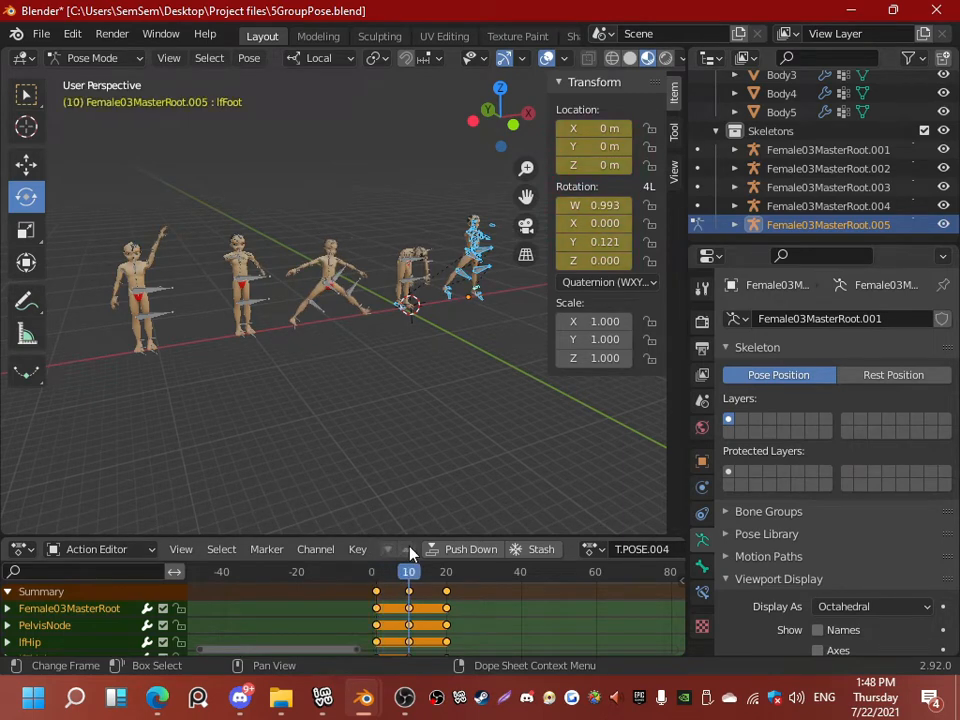
pyautogui.moveTo(410, 553); pyautogui.dragTo(443, 558)
pyautogui.moveTo(230, 412); pyautogui.dragTo(300, 426, button='middle')
pyautogui.click(447, 580)
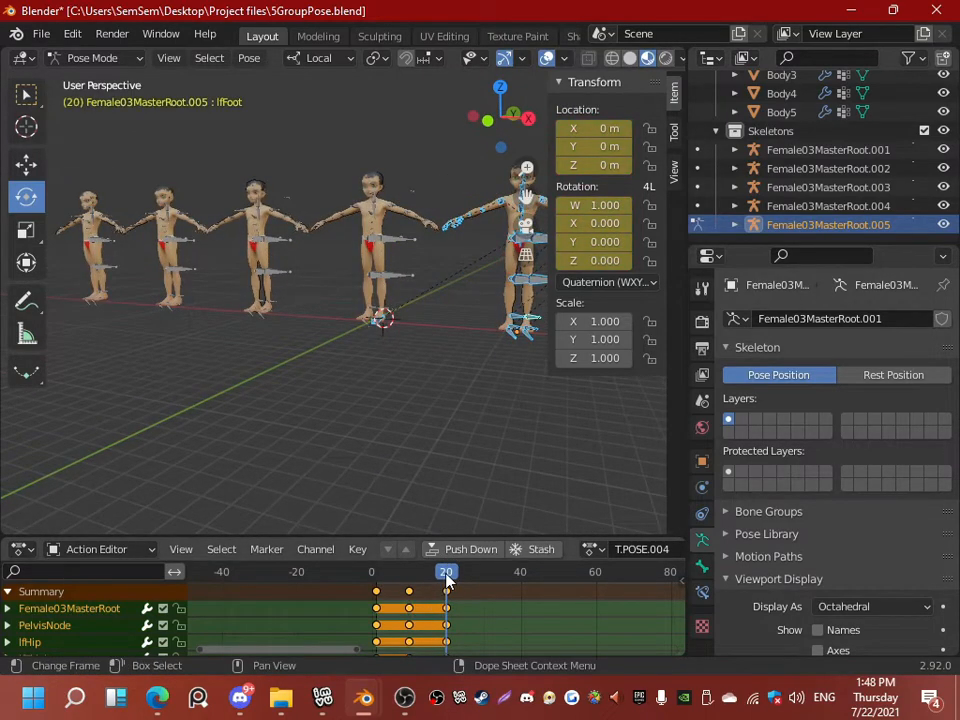
pyautogui.moveTo(425, 480); pyautogui.dragTo(455, 443, button='middle')
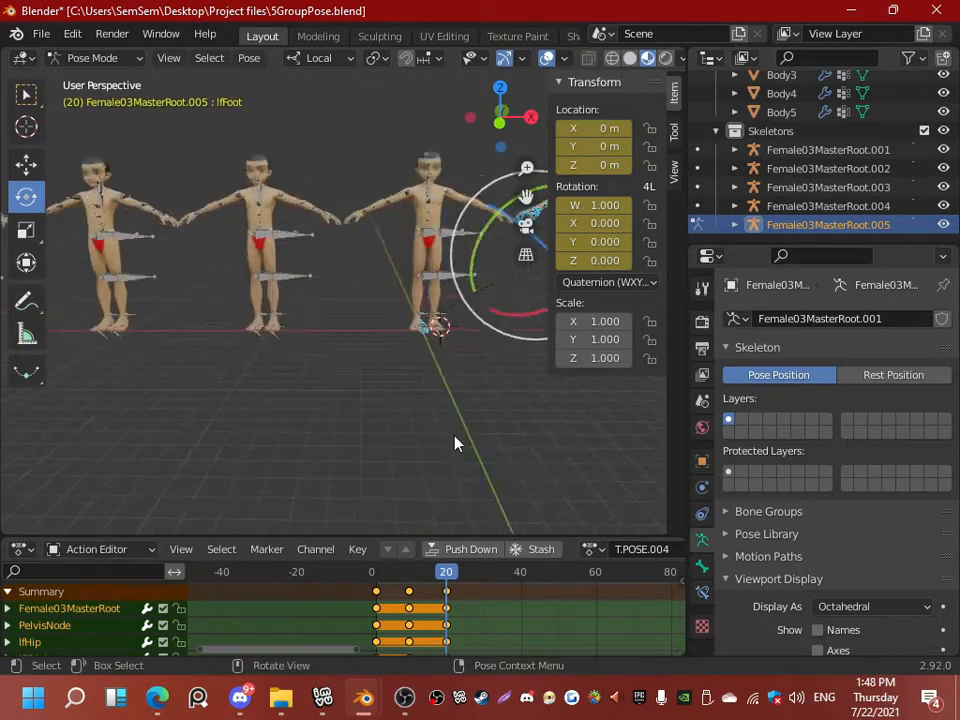
pyautogui.scroll(-4, 430, 425)
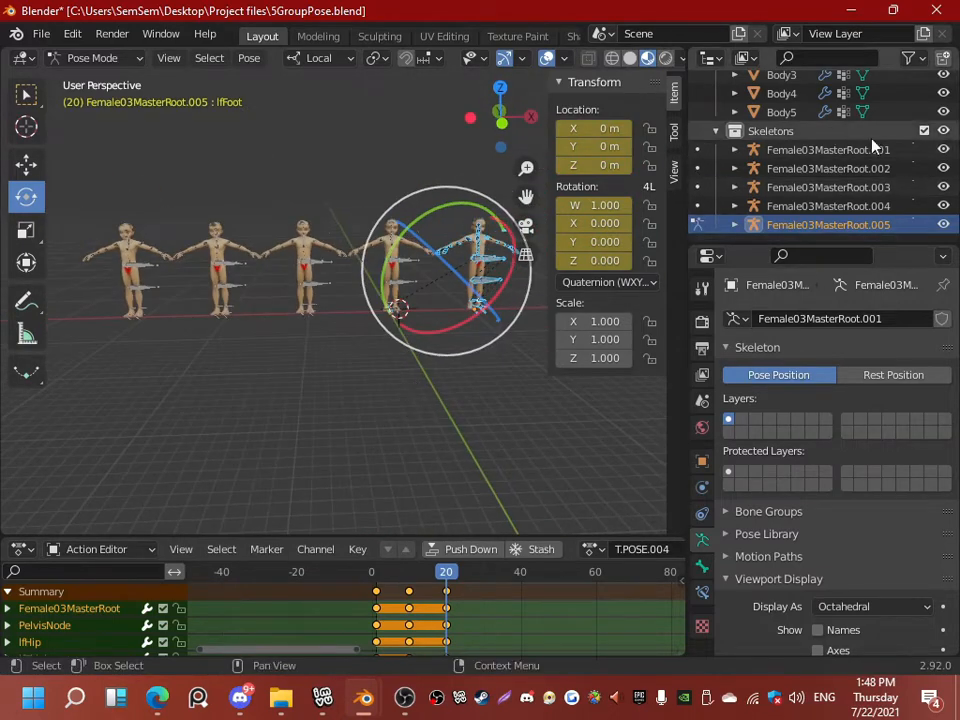
# Step: Select all five skeletons, Female03MasterRoot.001 through Female03MasterRoot.005, in the Skeletons collection
pyautogui.click(830, 150)
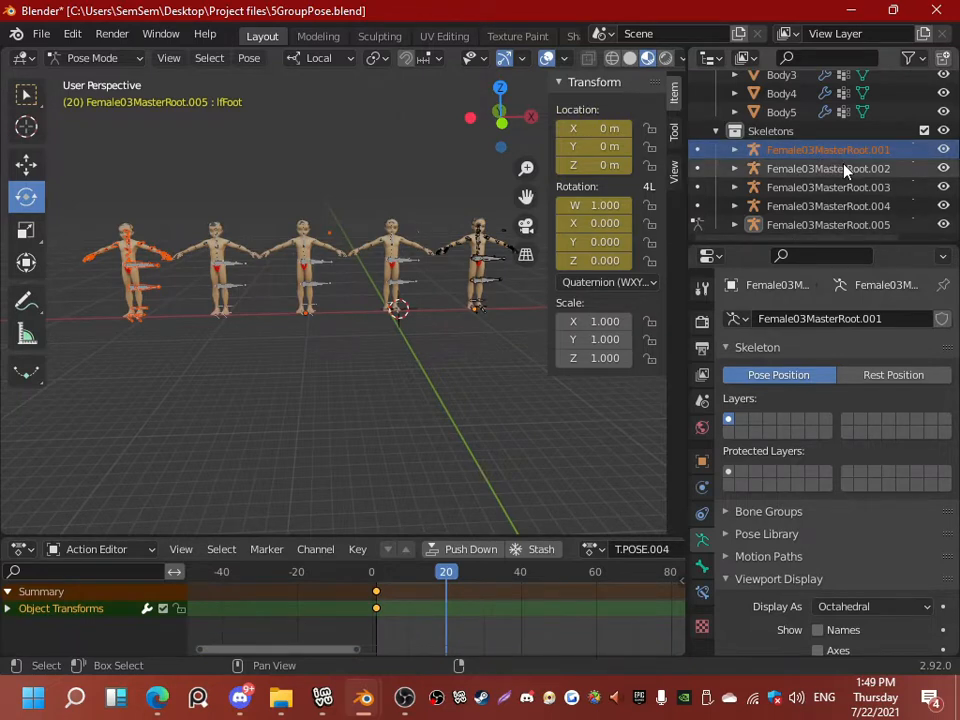
pyautogui.keyDown('ctrl'); pyautogui.click(845, 170); pyautogui.keyUp('ctrl')
pyautogui.keyDown('ctrl'); pyautogui.click(853, 187); pyautogui.keyUp('ctrl')
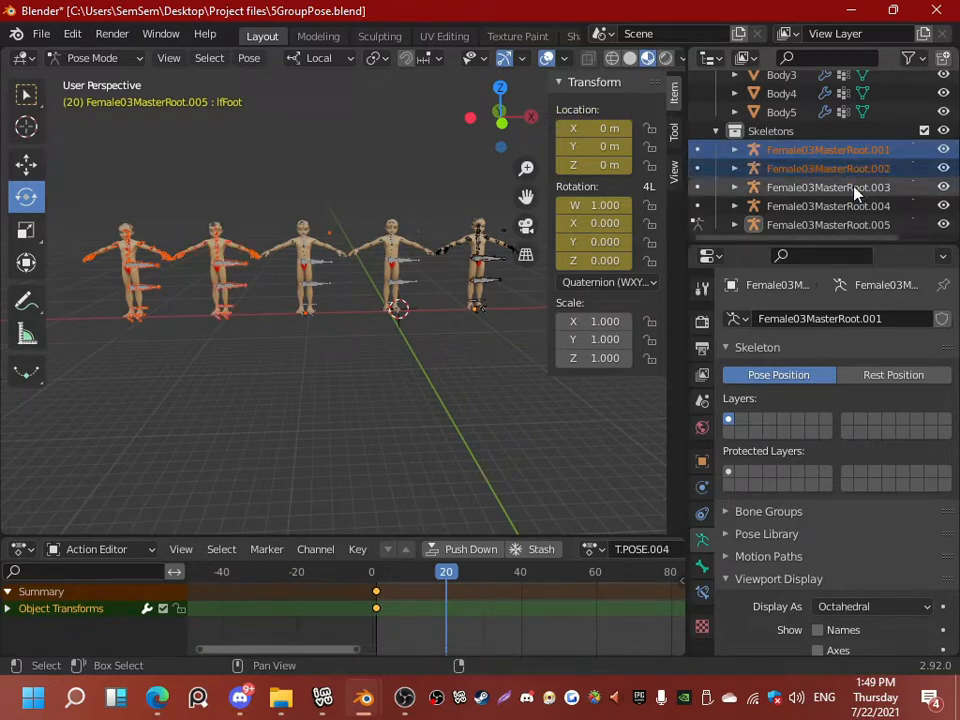
pyautogui.keyDown('shift'); pyautogui.click(851, 222); pyautogui.keyUp('shift')
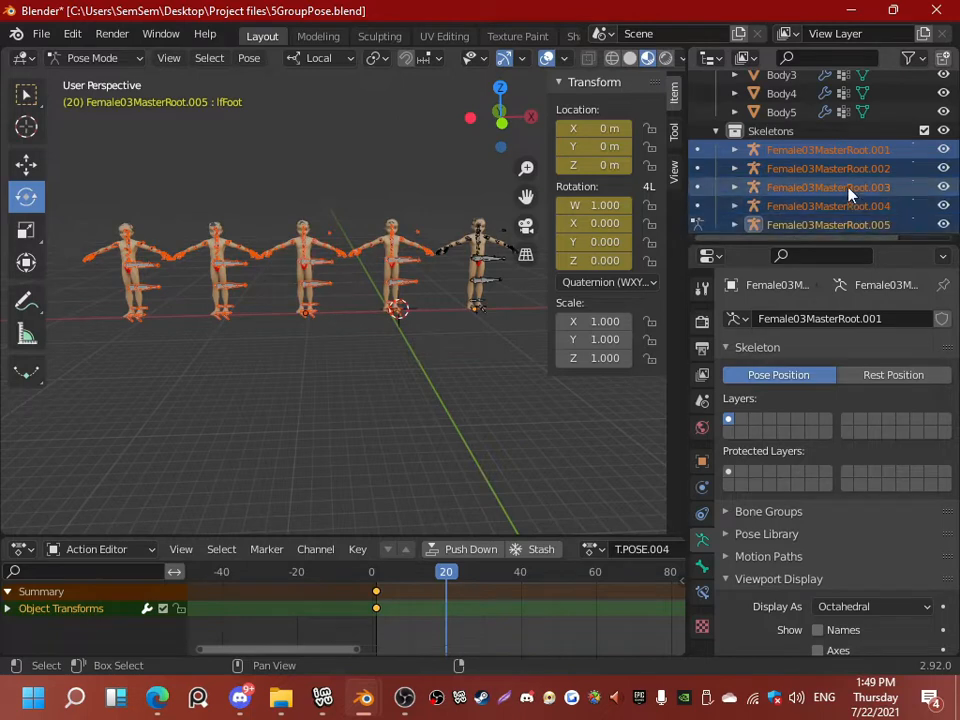
pyautogui.moveTo(44, 88); pyautogui.dragTo(540, 297, button='middle')
pyautogui.moveTo(486, 257); pyautogui.dragTo(407, 259, button='middle')
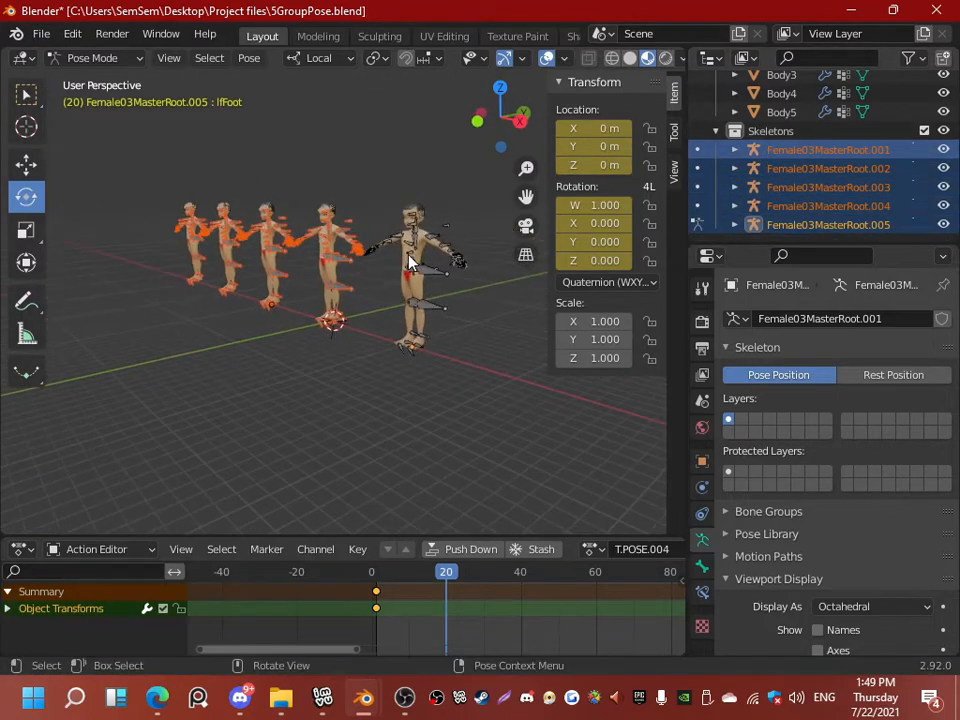
pyautogui.scroll(3, 407, 259)
pyautogui.scroll(4, 784, 161)
pyautogui.scroll(-4, 784, 161)
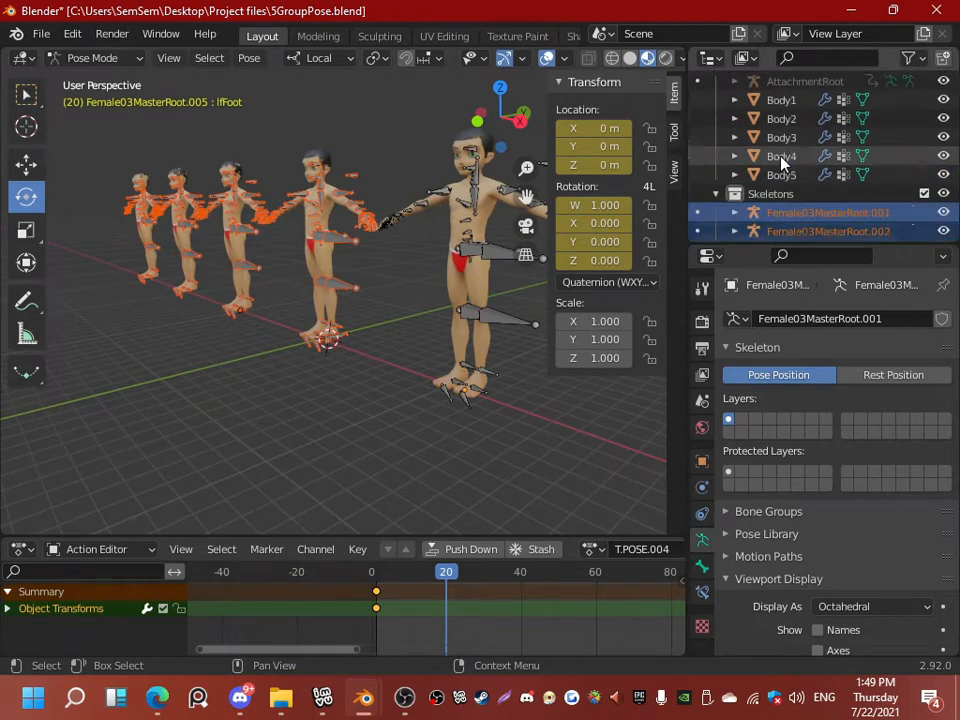
pyautogui.moveTo(460, 170); pyautogui.dragTo(440, 232, button='middle')
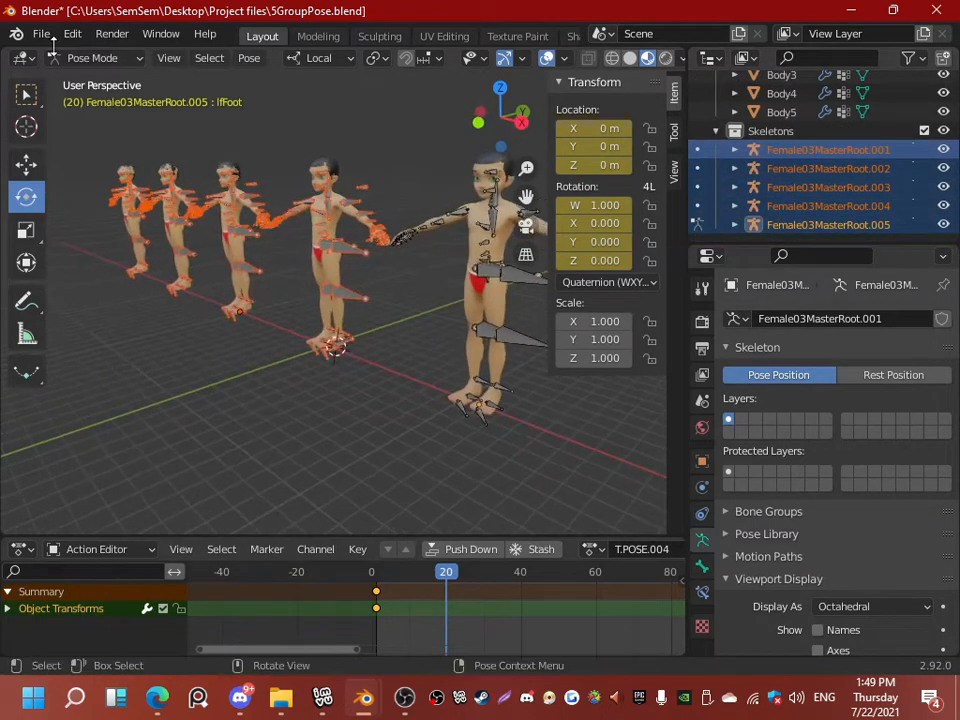
# Step: Switch from Pose Mode to Object Mode with the five skeletons selected
pyautogui.click(85, 58)
pyautogui.click(95, 78)
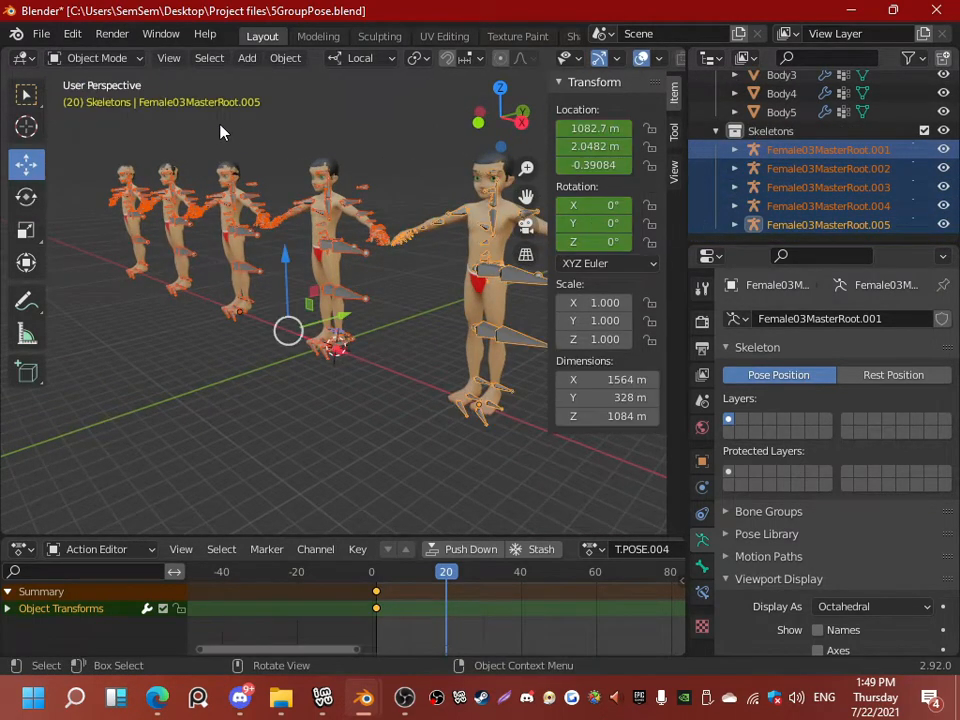
pyautogui.moveTo(221, 133)
pyautogui.mouseDown(button='middle')
pyautogui.moveTo(292, 143)
pyautogui.moveTo(230, 122)
pyautogui.mouseUp(button='middle')
pyautogui.click(97, 58)
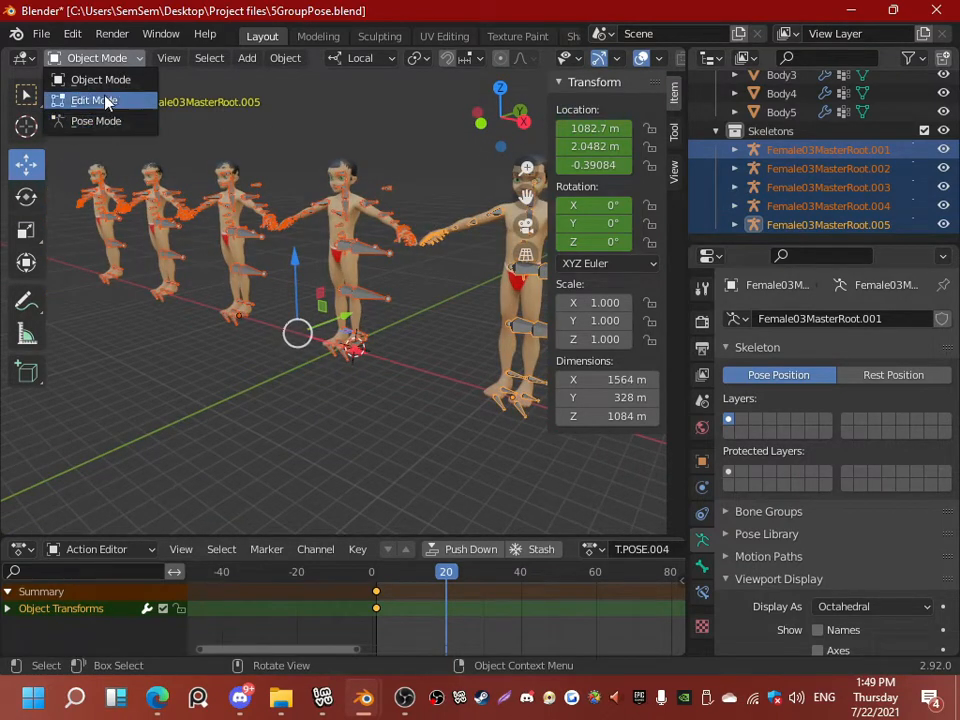
pyautogui.click(111, 88)
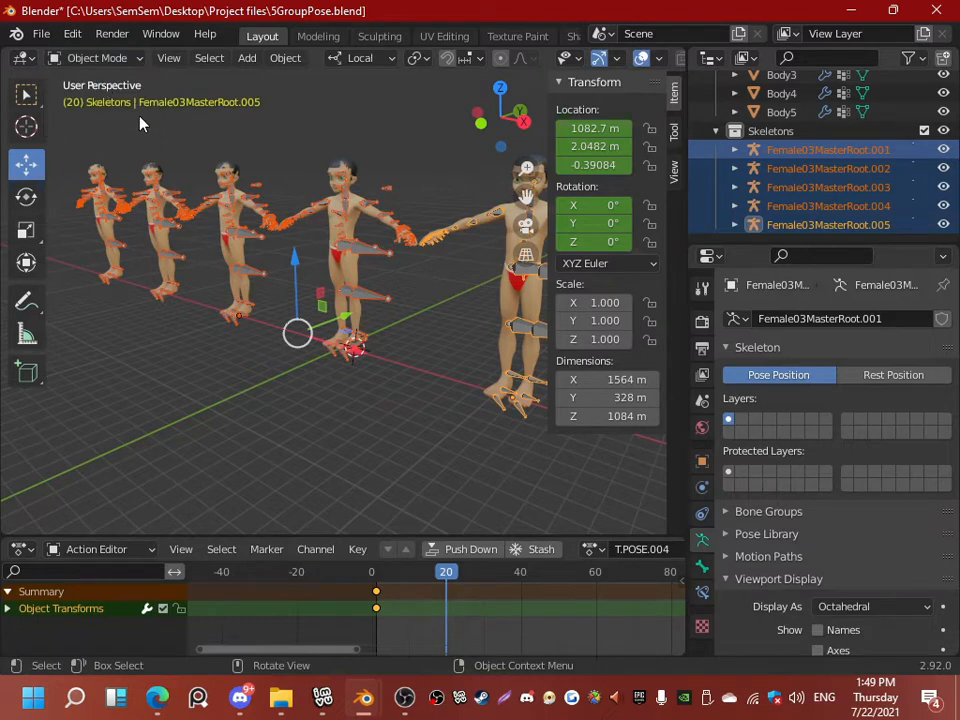
# Step: Set the current frame to 1 so the skeletons stand in their group pose
pyautogui.moveTo(140, 120); pyautogui.dragTo(369, 221, button='middle')
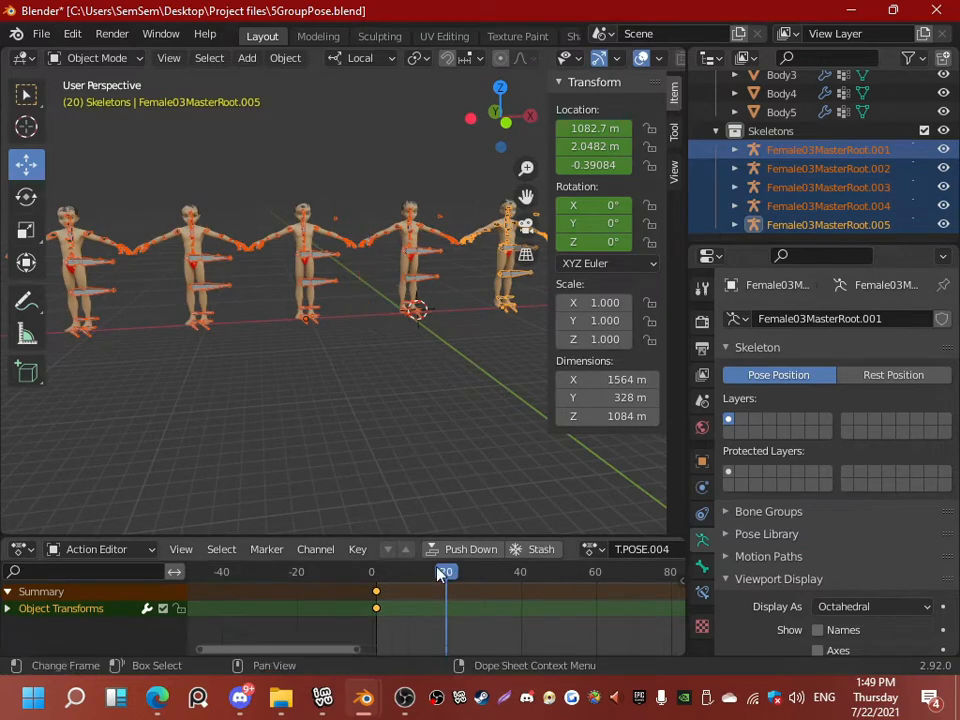
pyautogui.moveTo(437, 572); pyautogui.dragTo(403, 572)
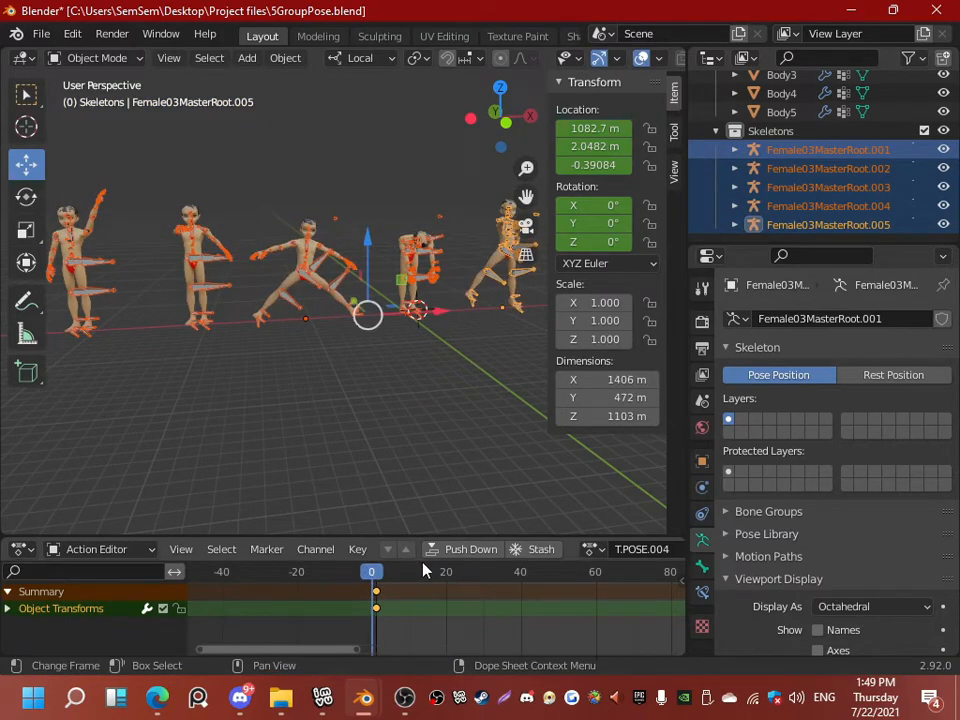
pyautogui.press('Right')
# Step: Start an FBX export into the Project files folder and name the file Testing5GP.fbx
pyautogui.click(41, 33)
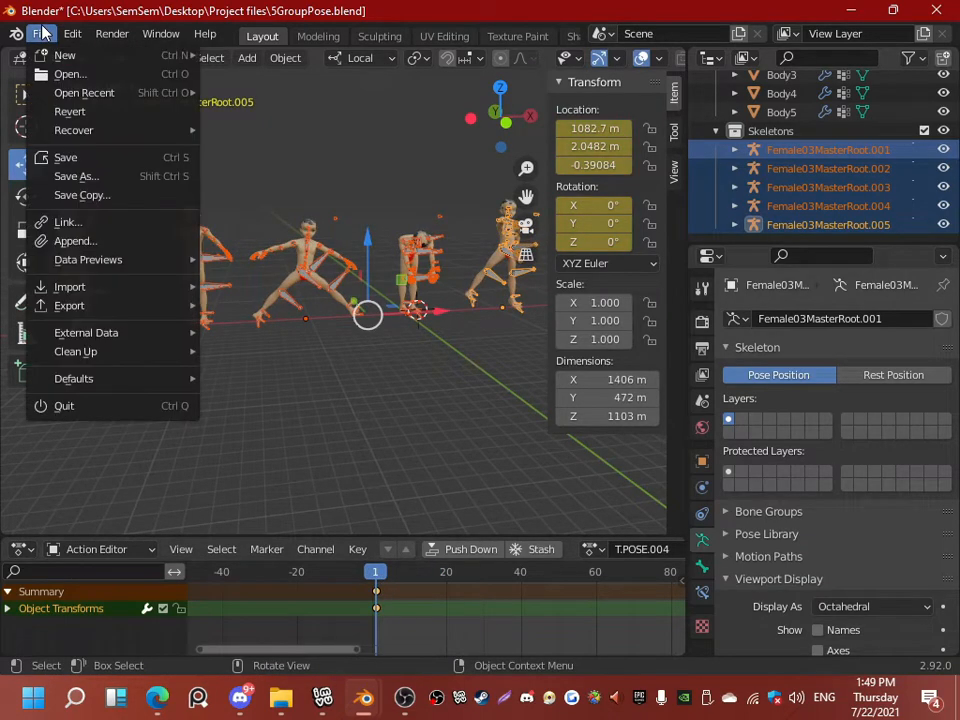
pyautogui.moveTo(60, 305)
pyautogui.click(250, 417)
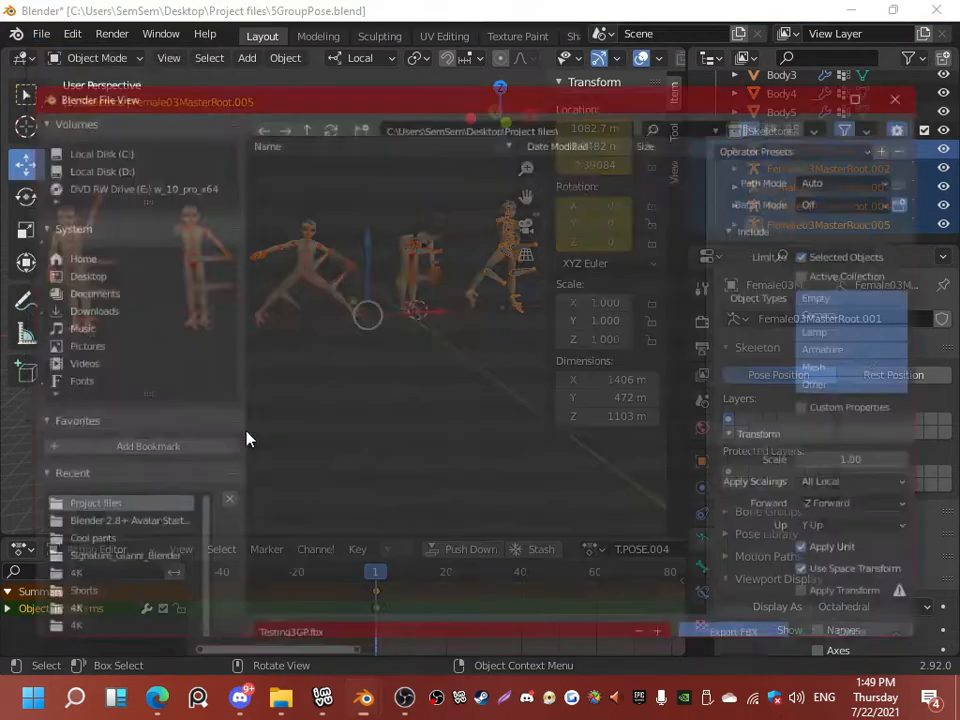
pyautogui.click(291, 646)
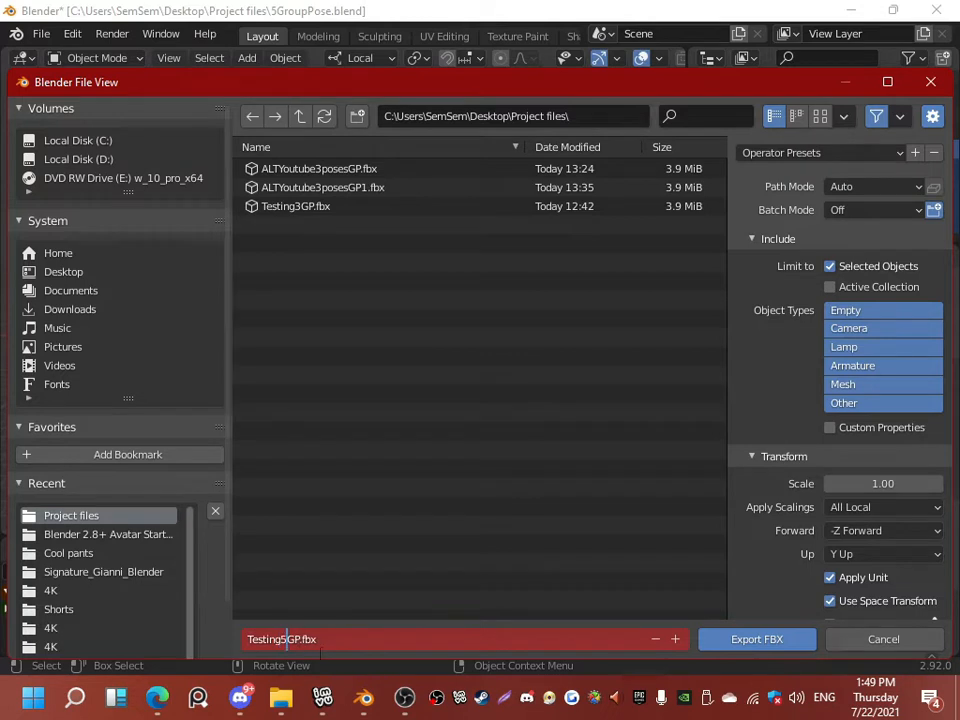
pyautogui.click(799, 269)
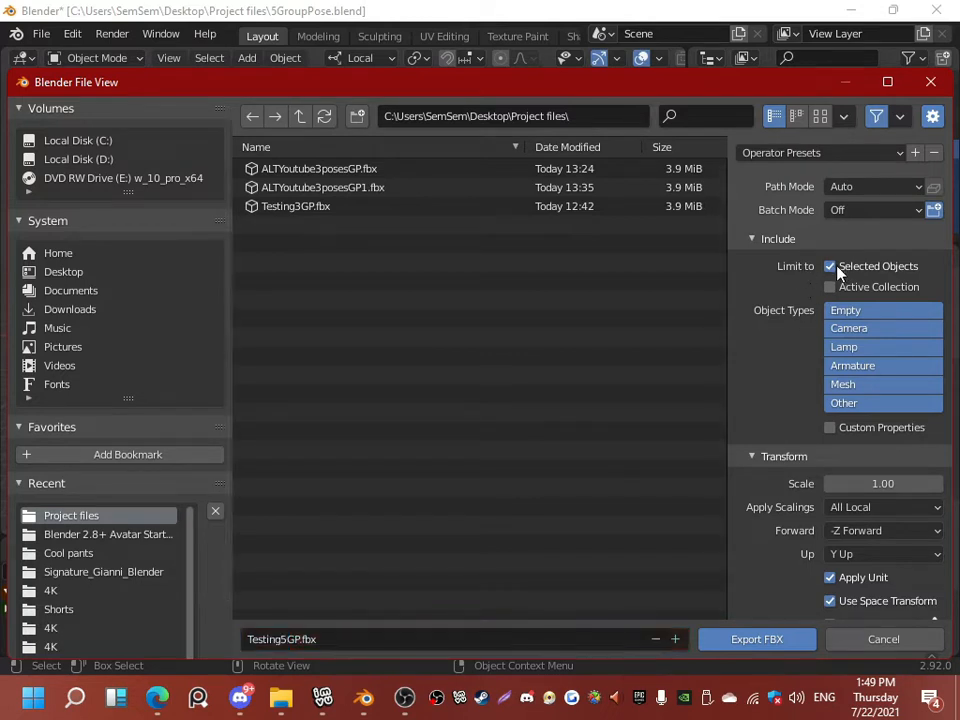
# Step: Expand the Geometry and Armature export options to check them, then export the selected skeletons as Testing5GP.fbx
pyautogui.scroll(-3, 858, 262)
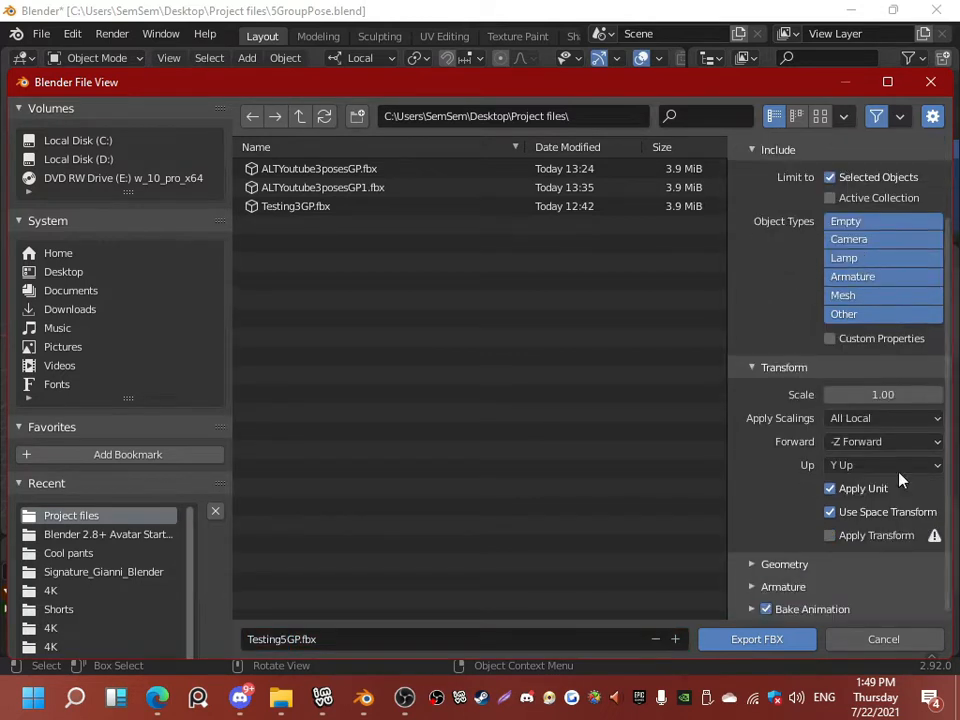
pyautogui.click(752, 564)
pyautogui.scroll(-3, 795, 487)
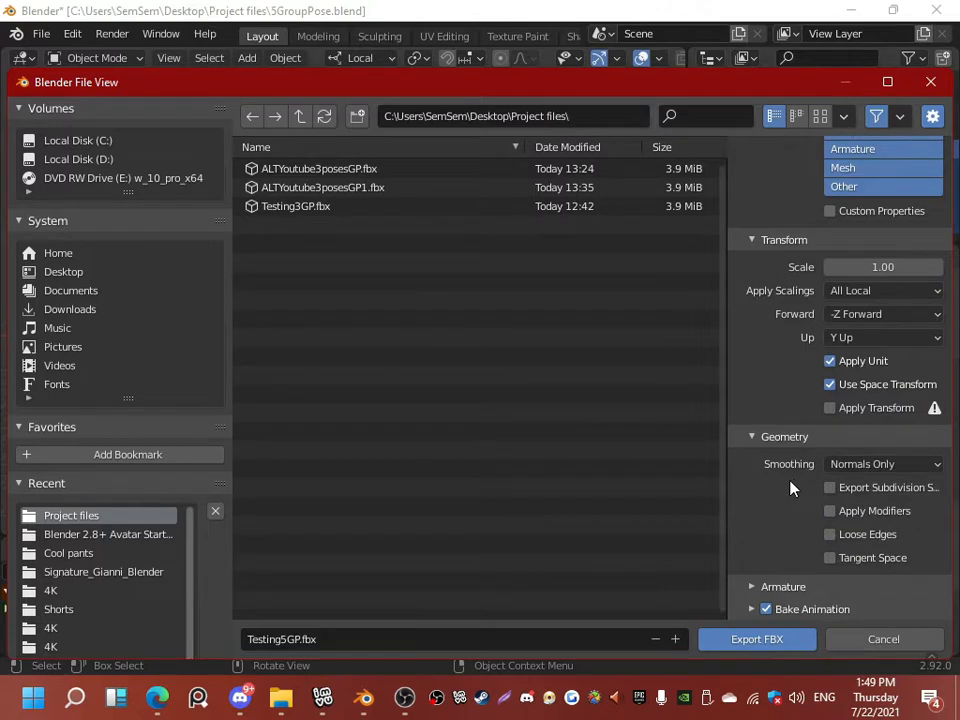
pyautogui.click(752, 587)
pyautogui.scroll(-2, 828, 495)
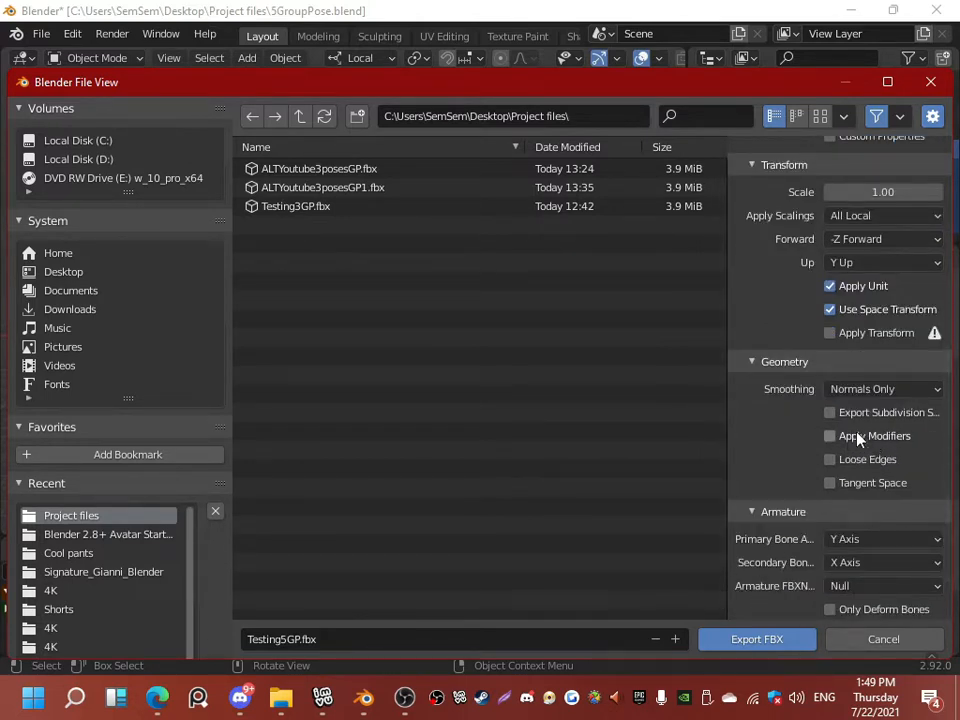
pyautogui.scroll(-2, 778, 467)
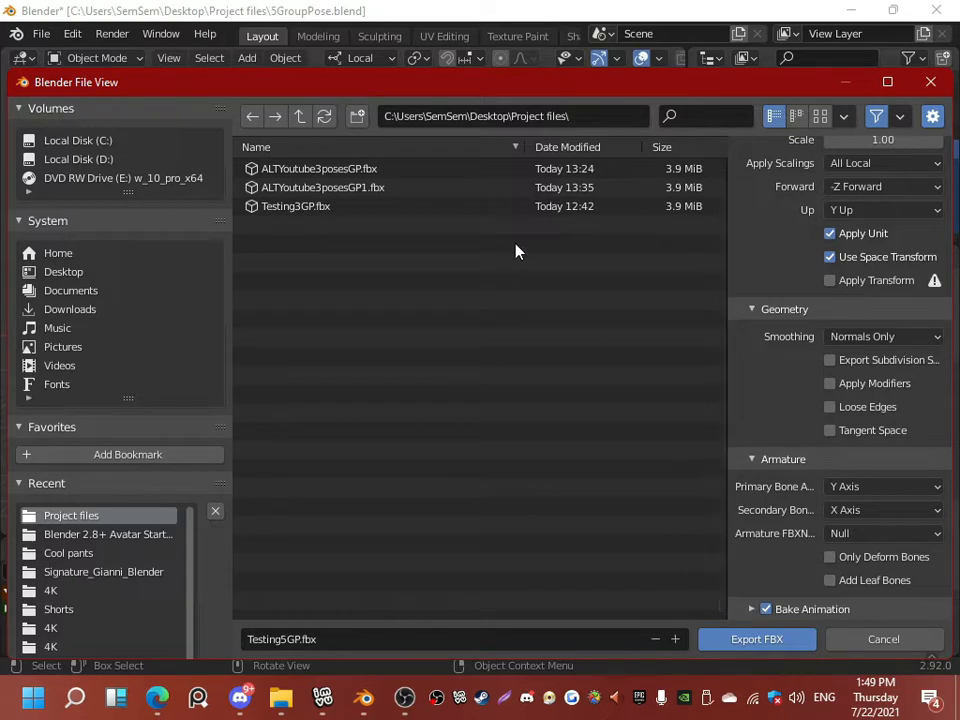
pyautogui.click(740, 650)
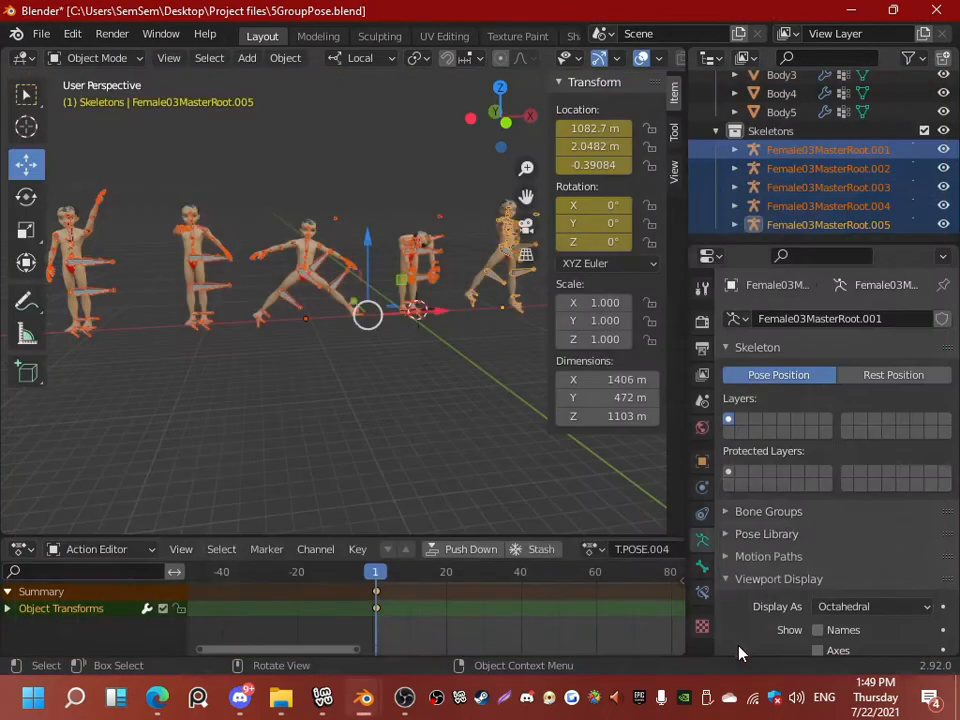
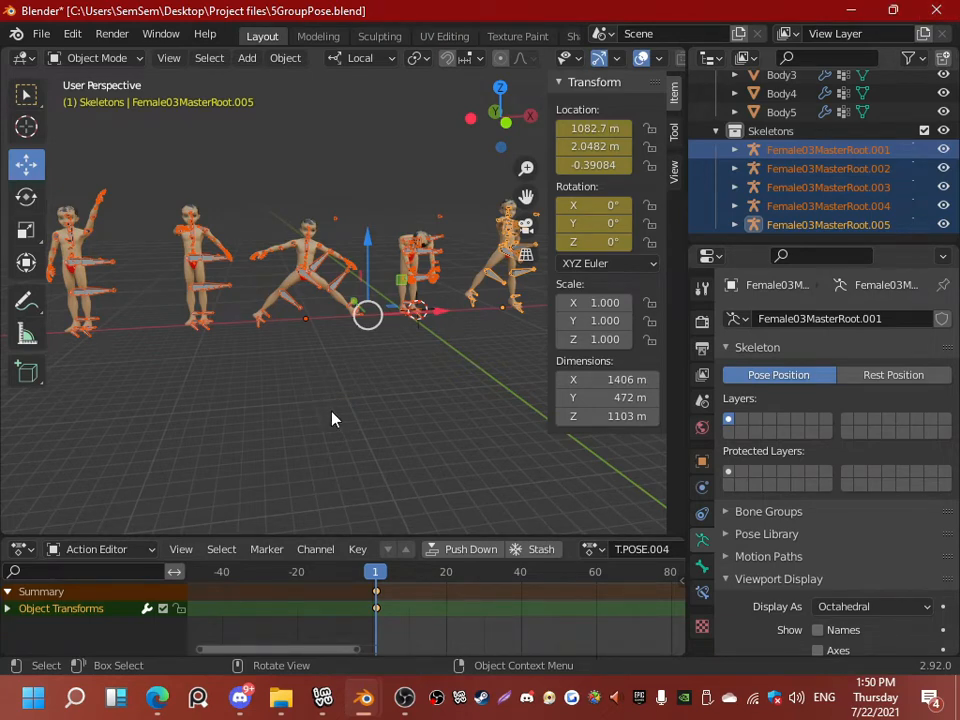
# Step: Derive a new product from the "R. Empty 5 Group Pose" page in the browser and switch to the IMVU editor
pyautogui.moveTo(332, 418); pyautogui.dragTo(274, 433, button='middle')
pyautogui.click(321, 700)
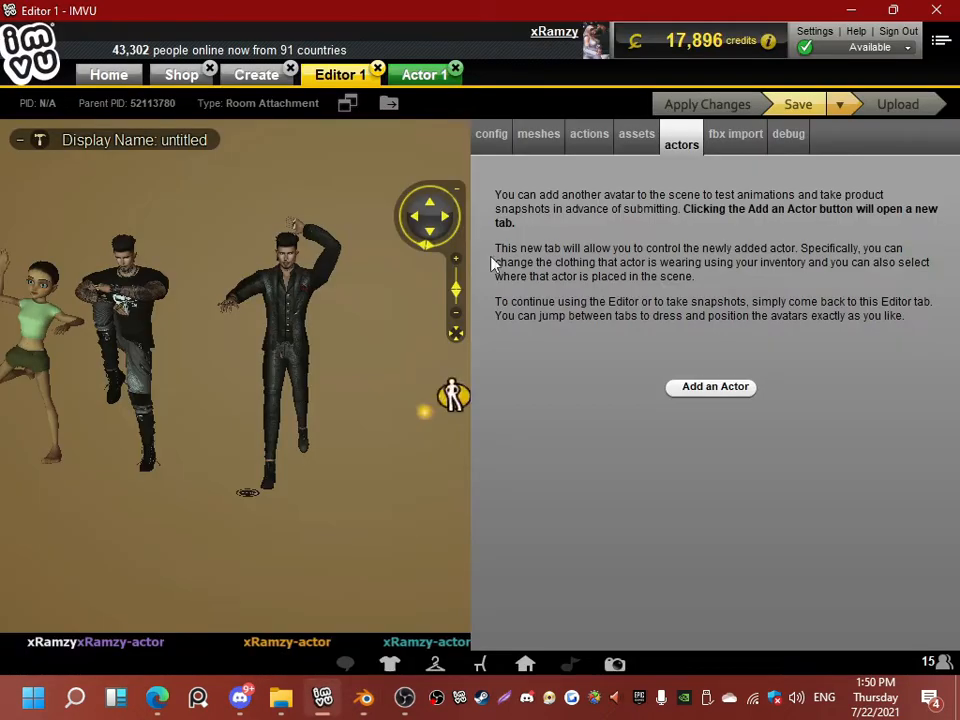
pyautogui.click(250, 75)
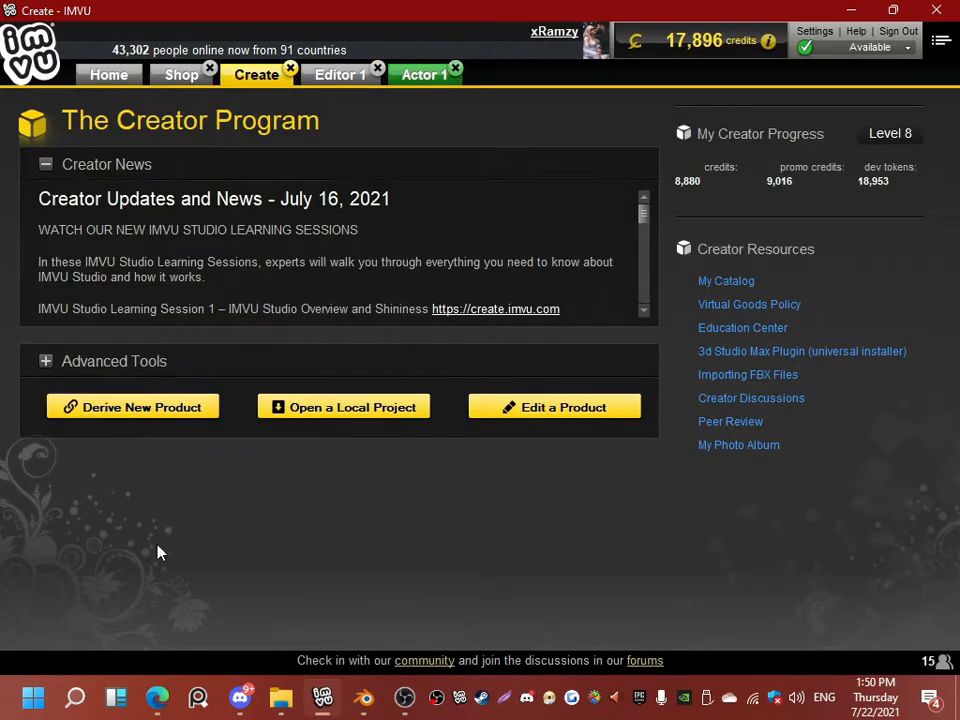
pyautogui.click(157, 698)
pyautogui.click(735, 16)
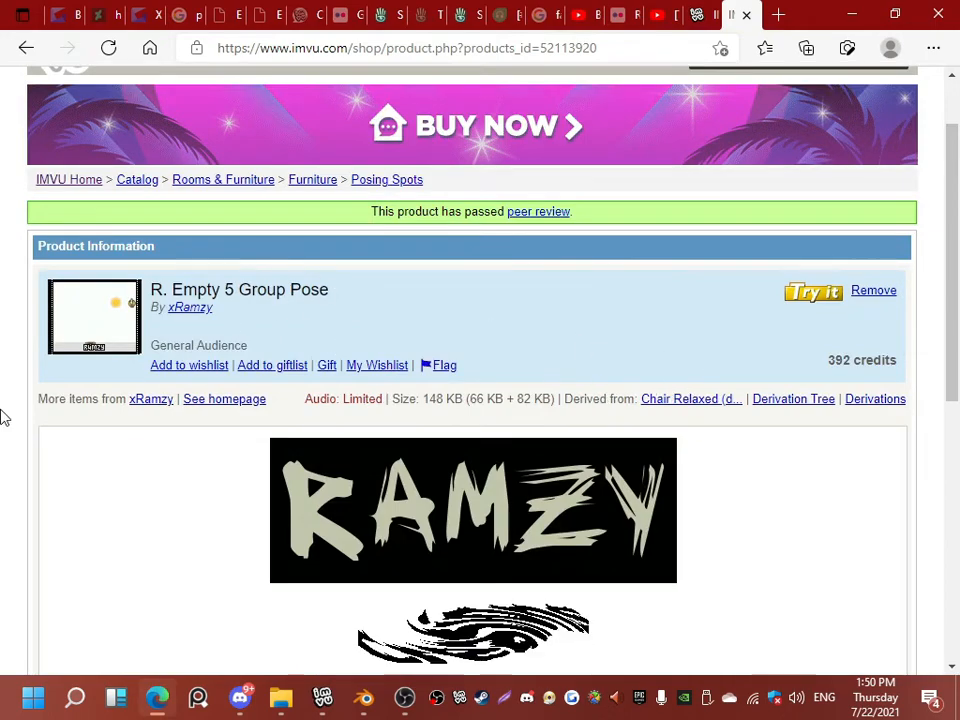
pyautogui.scroll(-3, 427, 302)
pyautogui.scroll(-5, 350, 360)
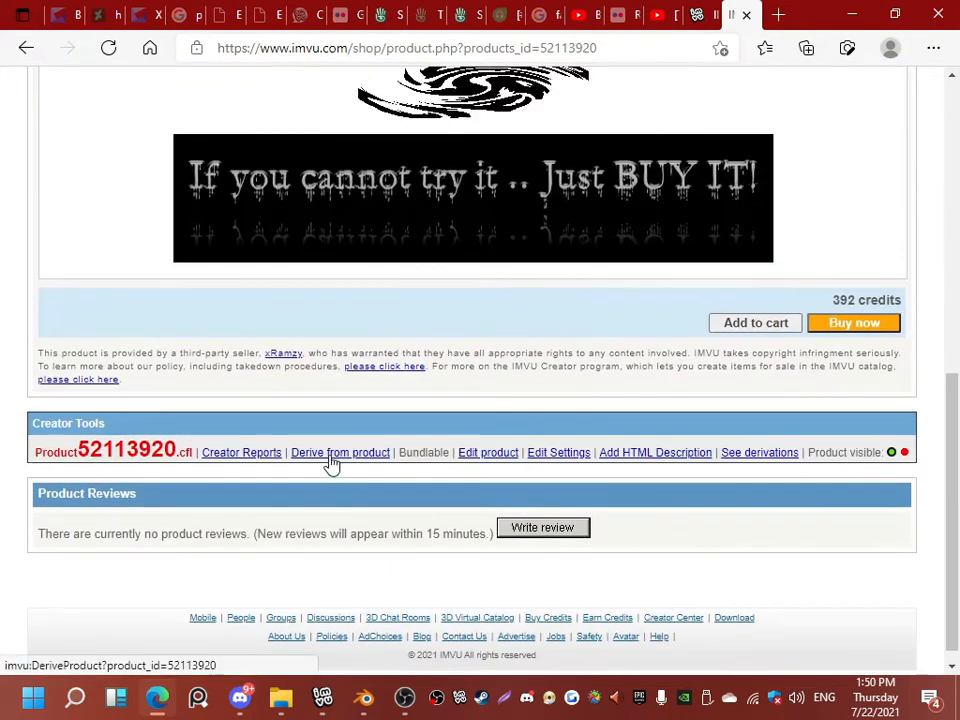
pyautogui.click(335, 453)
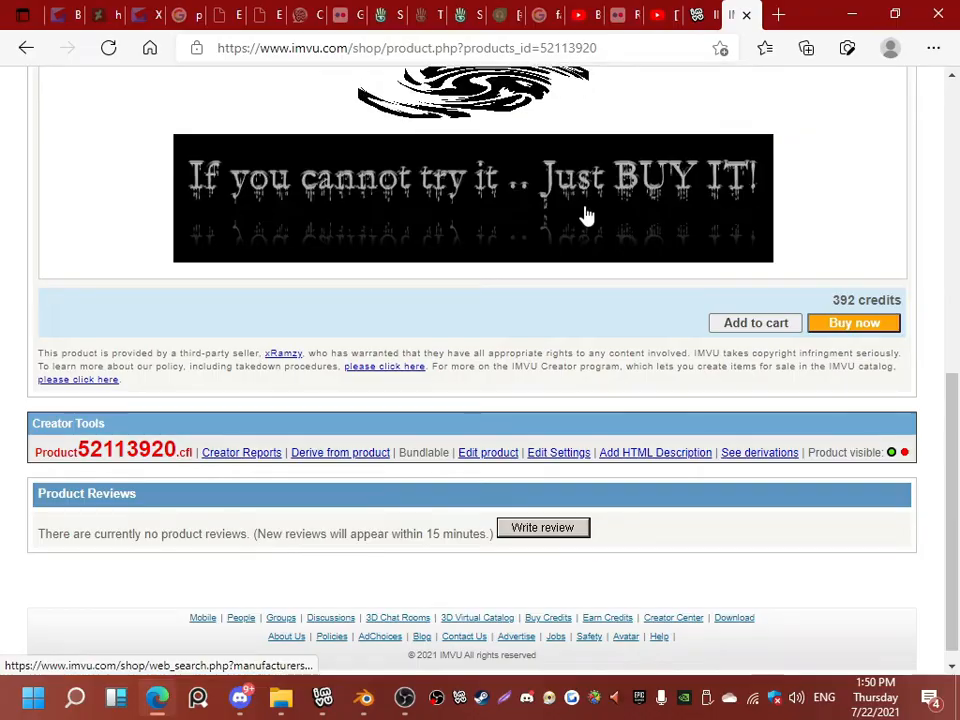
pyautogui.click(322, 697)
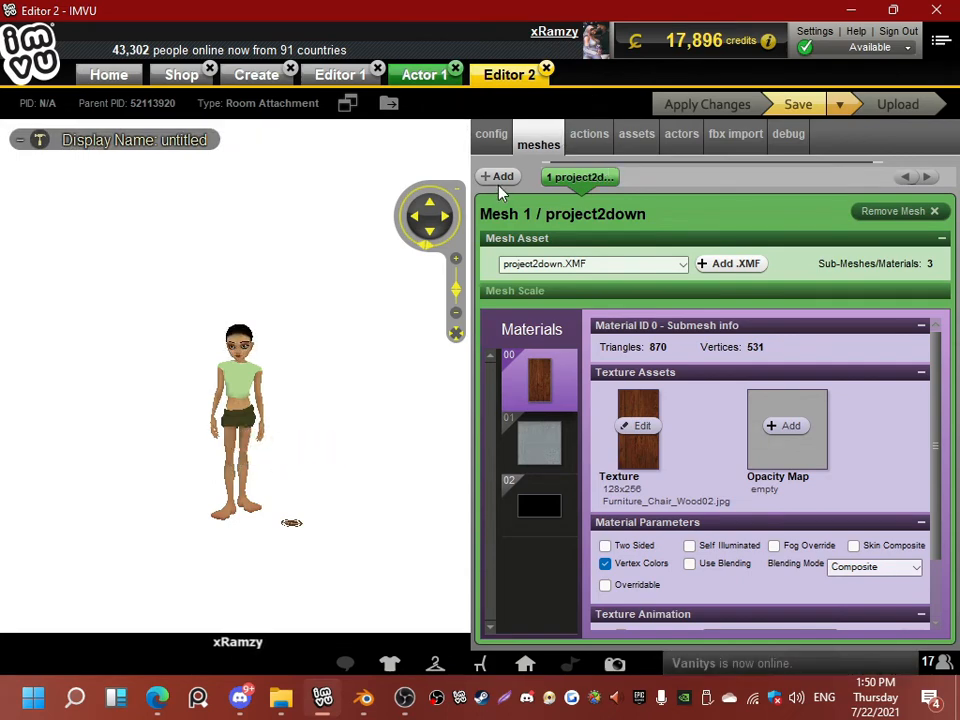
# Step: Check the derived product's skeleton configuration and load the Testing5GP file for FBX import
pyautogui.click(491, 134)
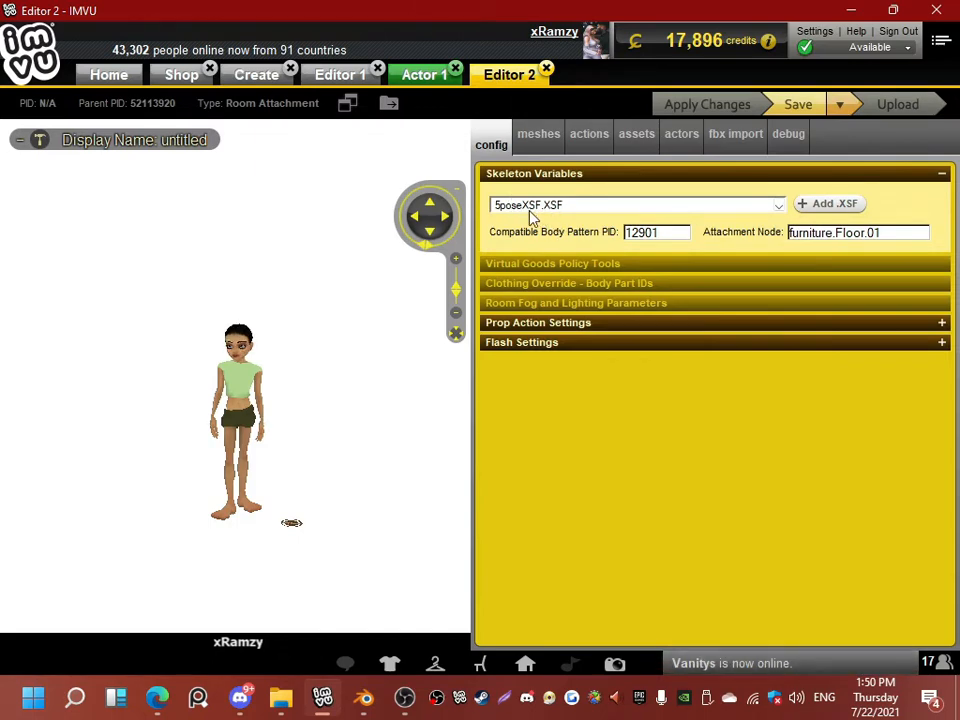
pyautogui.click(627, 143)
pyautogui.click(600, 138)
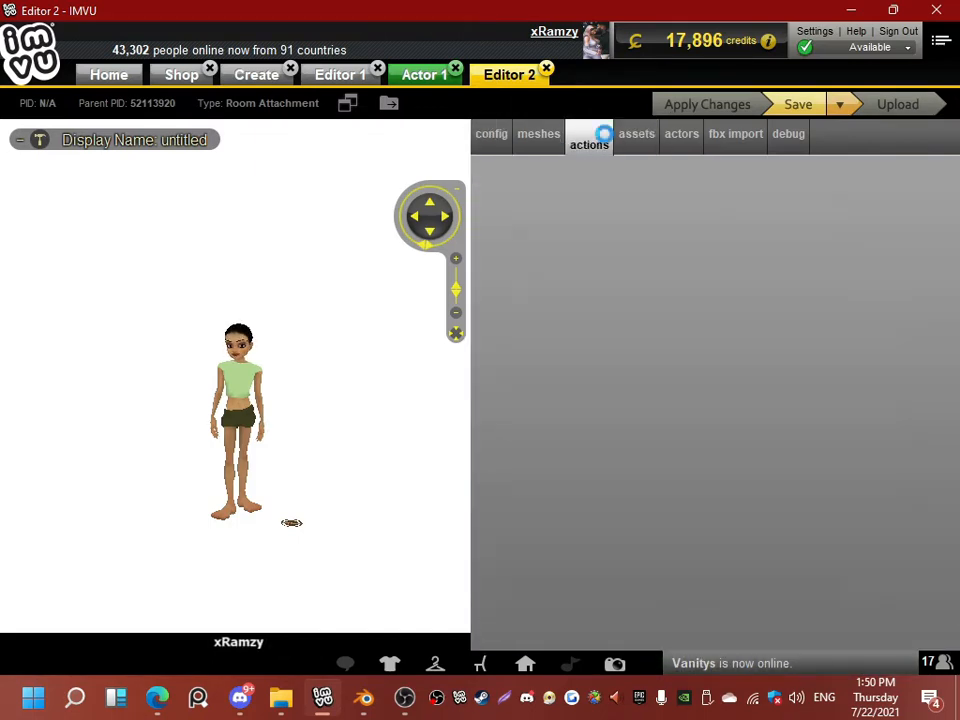
pyautogui.click(752, 136)
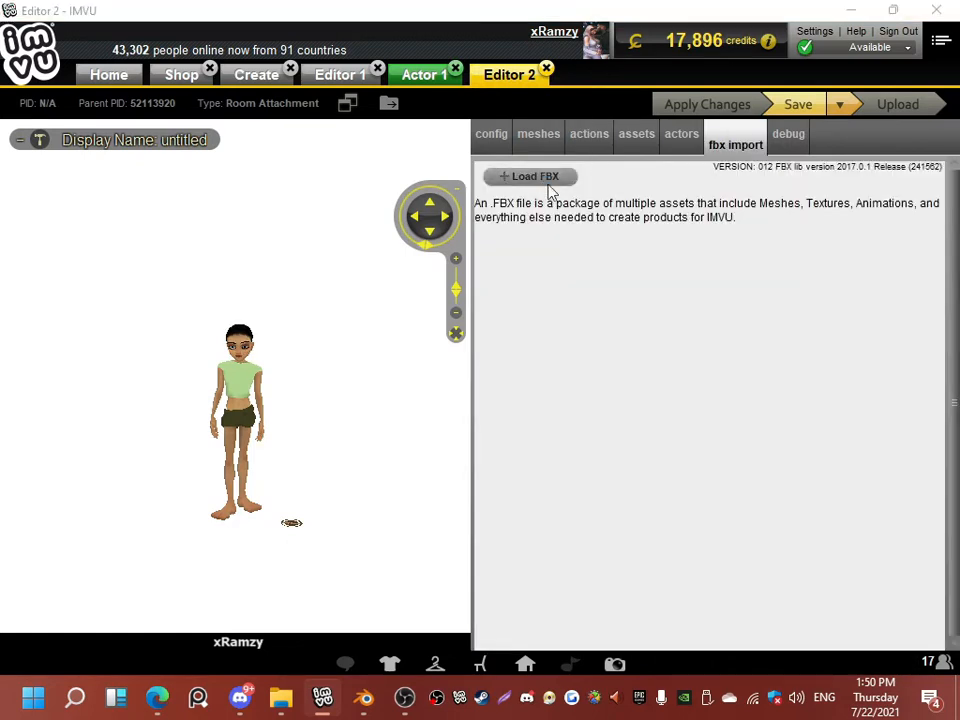
pyautogui.click(545, 180)
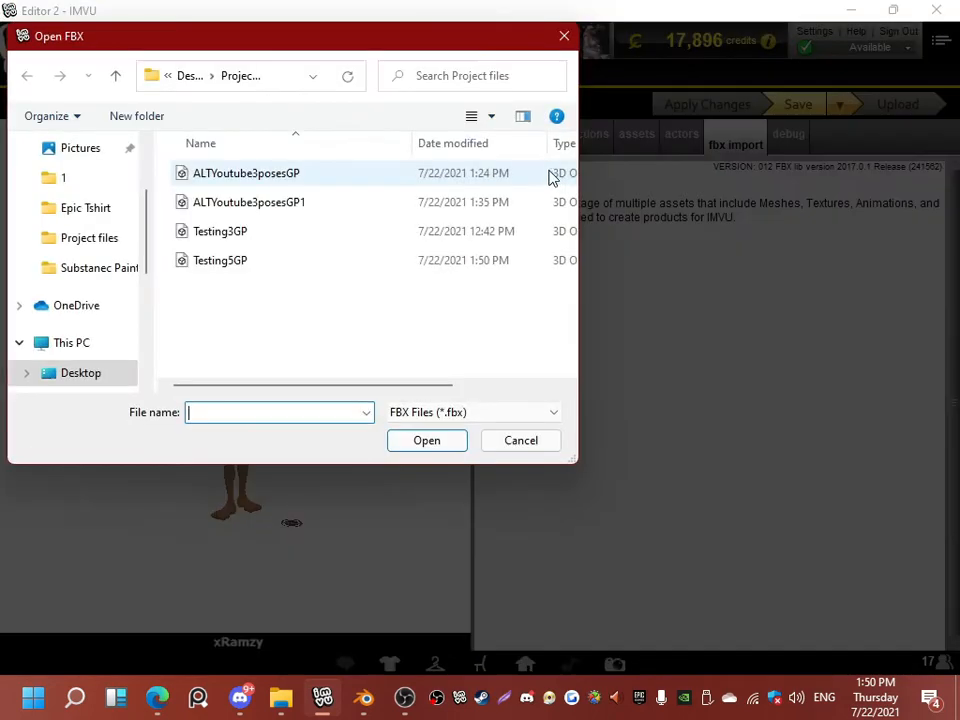
pyautogui.doubleClick(242, 261)
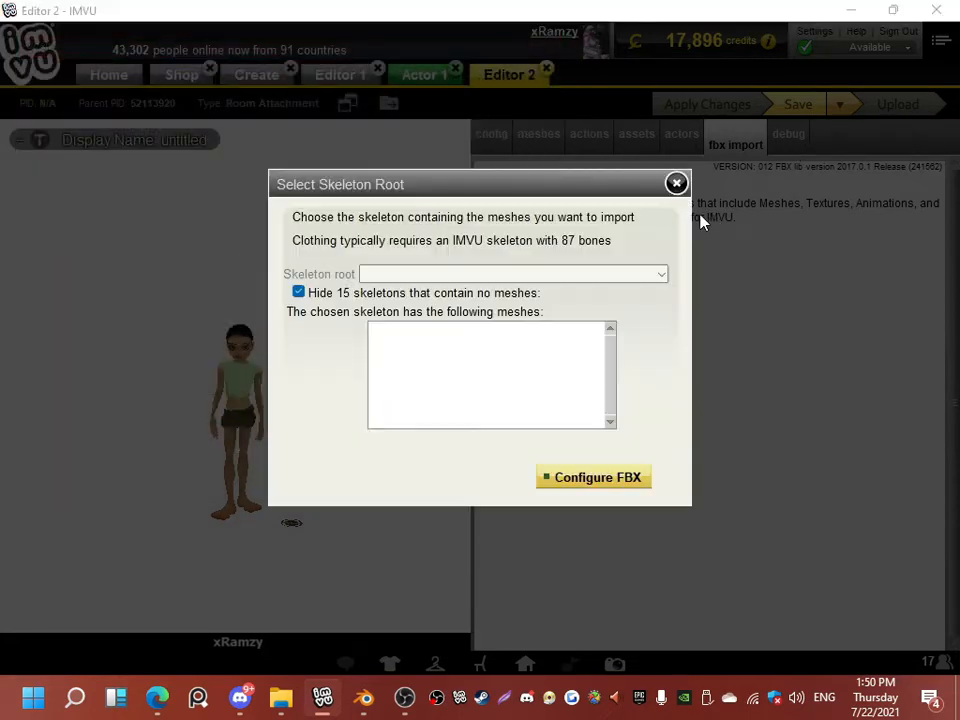
# Step: Show skeletons without meshes, choose RootNode/Female03MasterRoot.003/Female03MasterRoot as the skeleton root, and configure the FBX
pyautogui.click(298, 293)
pyautogui.click(397, 276)
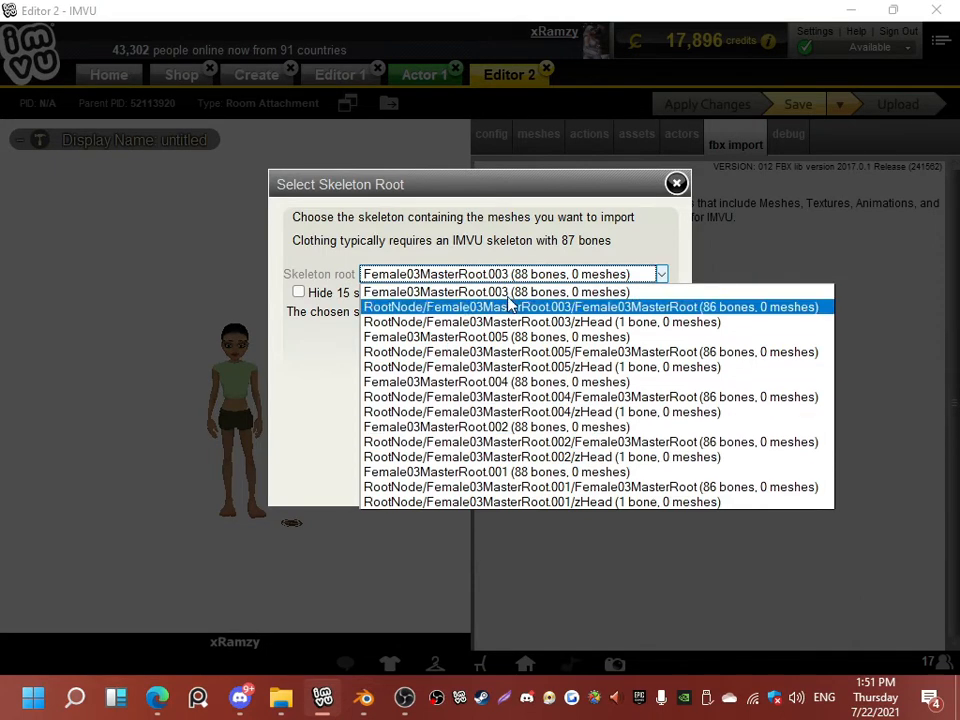
pyautogui.click(398, 308)
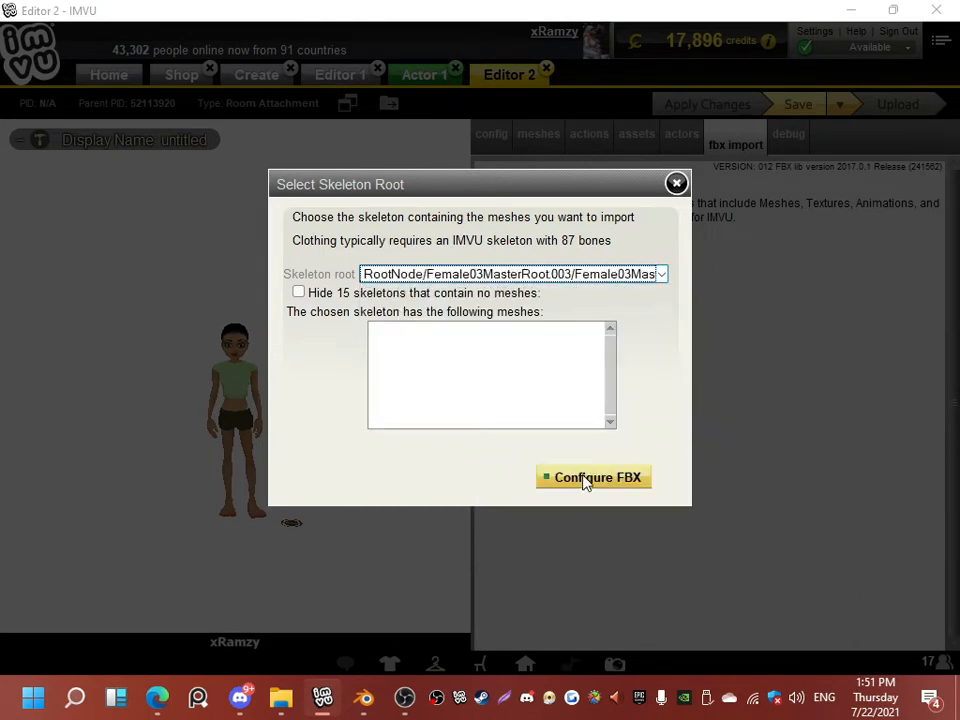
pyautogui.click(587, 480)
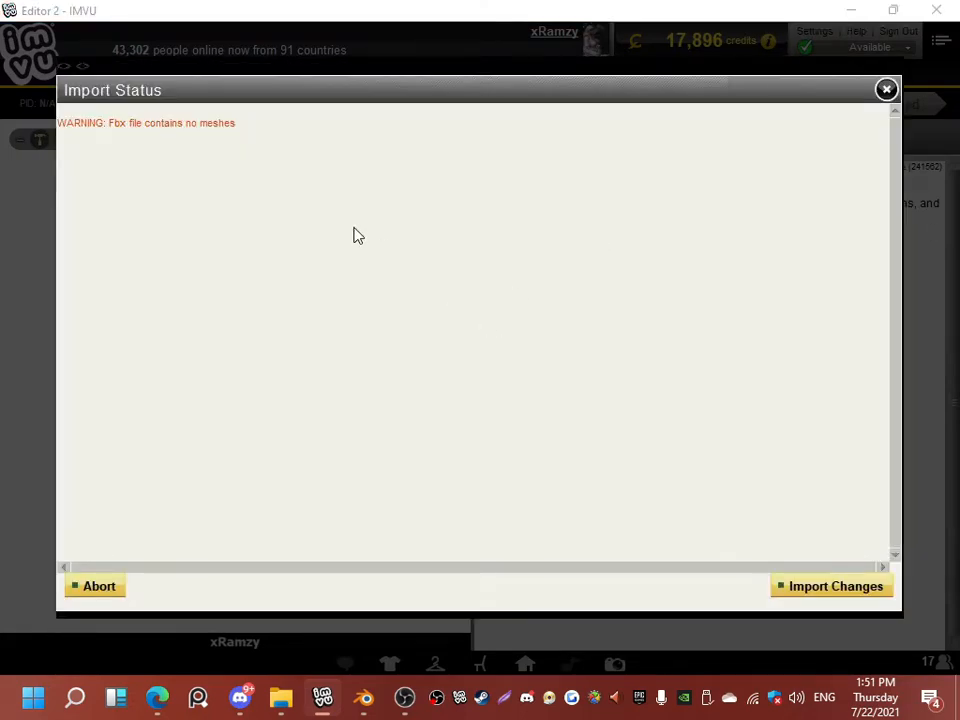
# Step: Accept the import changes, set the apply scale to 0.01, and try to import all five T.POSE animations
pyautogui.click(815, 585)
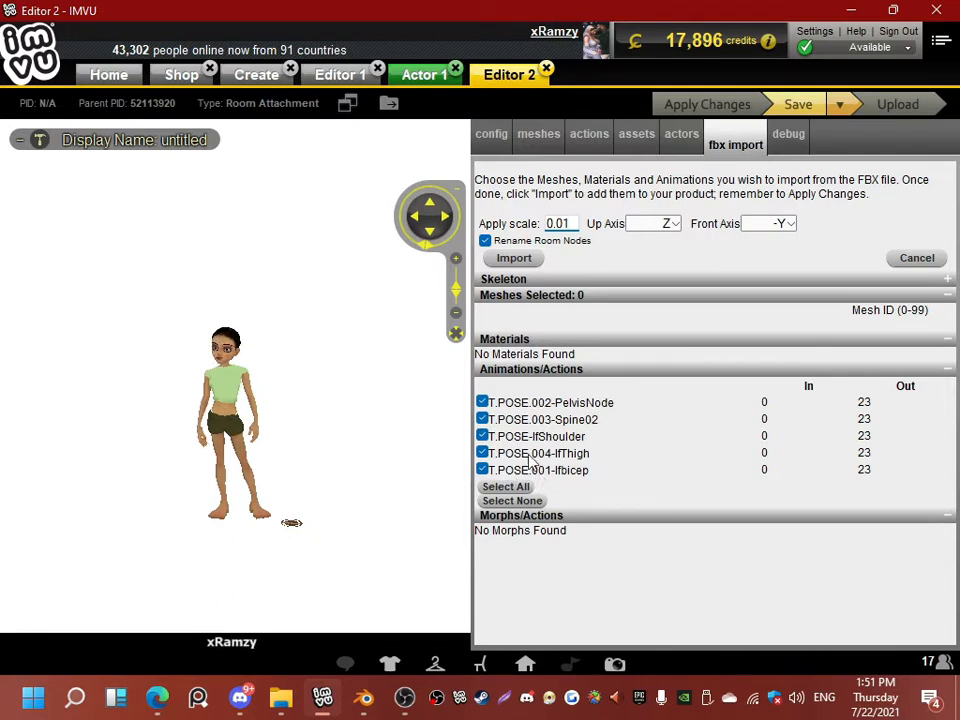
pyautogui.click(530, 260)
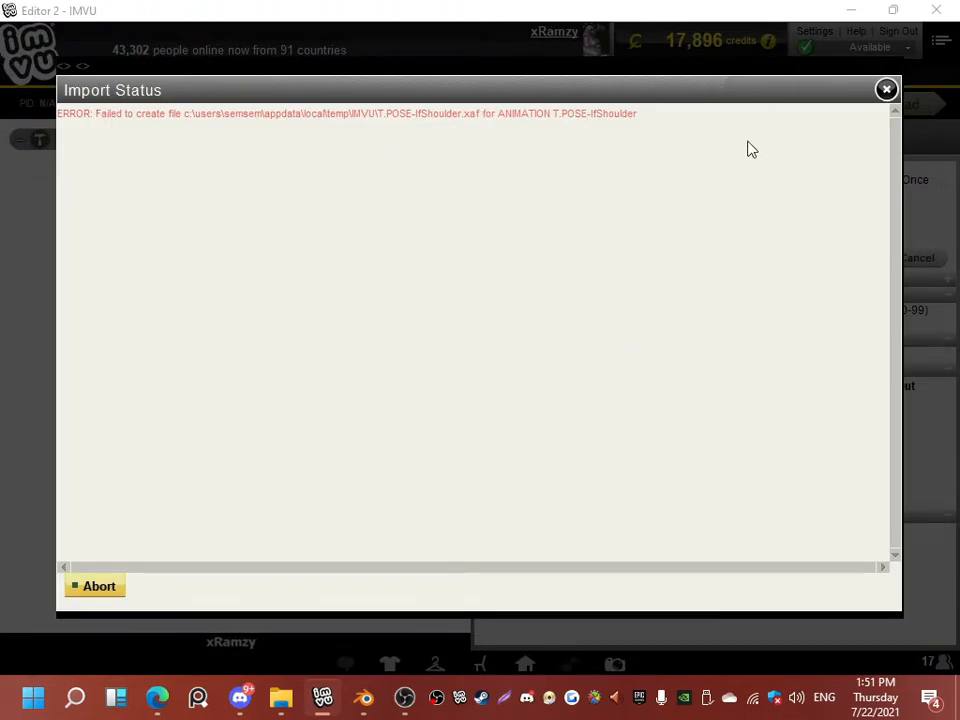
pyautogui.click(885, 90)
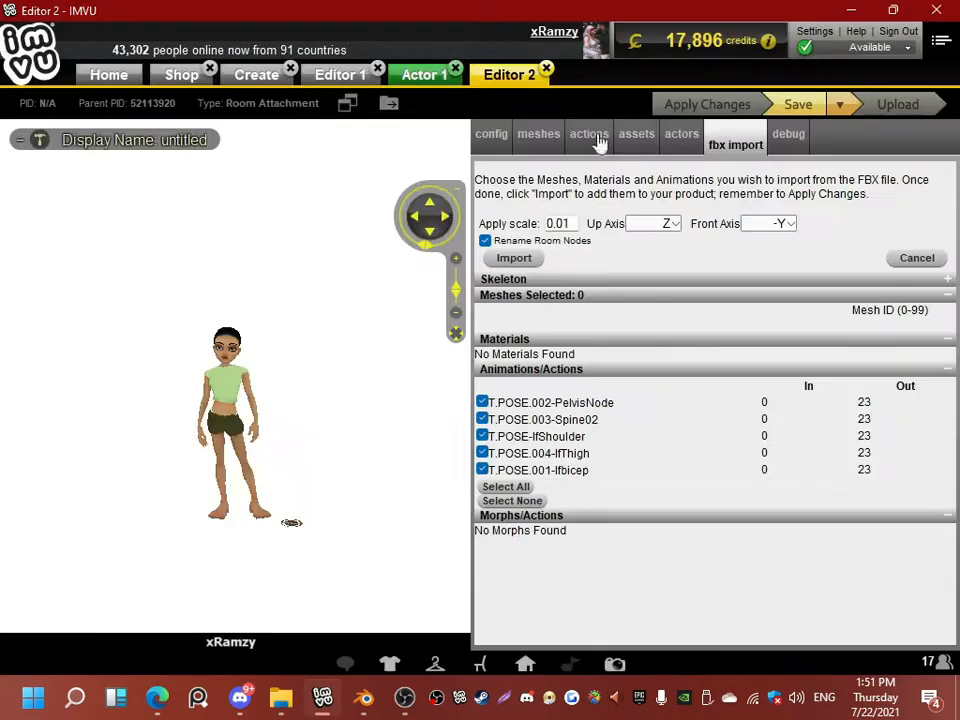
# Step: Close Editor 2, Actor 1 and Editor 1 without saving
pyautogui.click(340, 76)
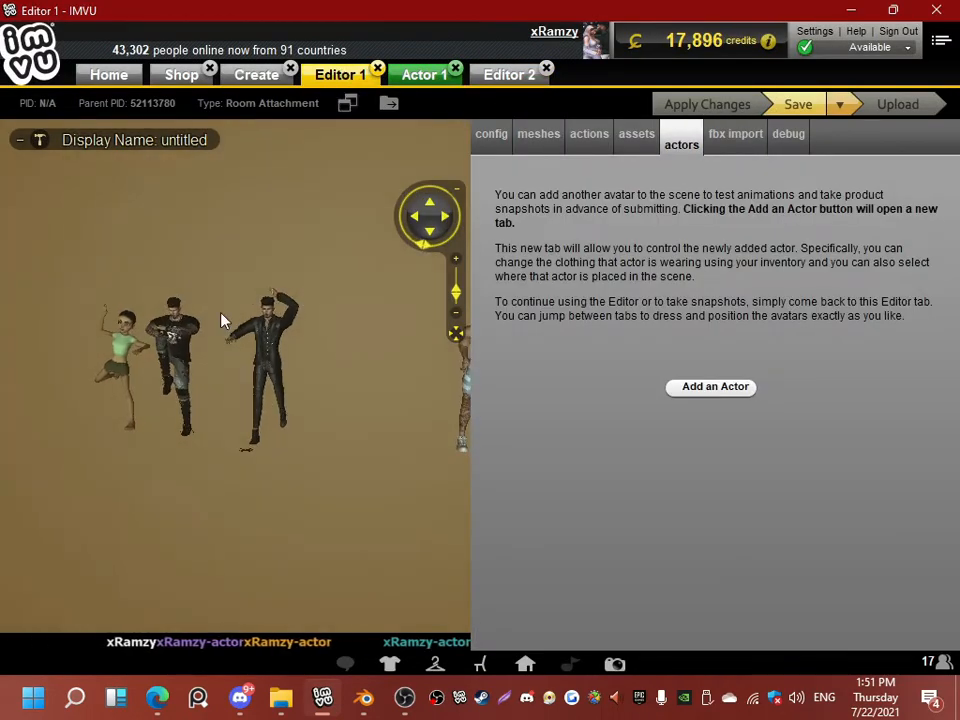
pyautogui.click(510, 76)
pyautogui.click(546, 70)
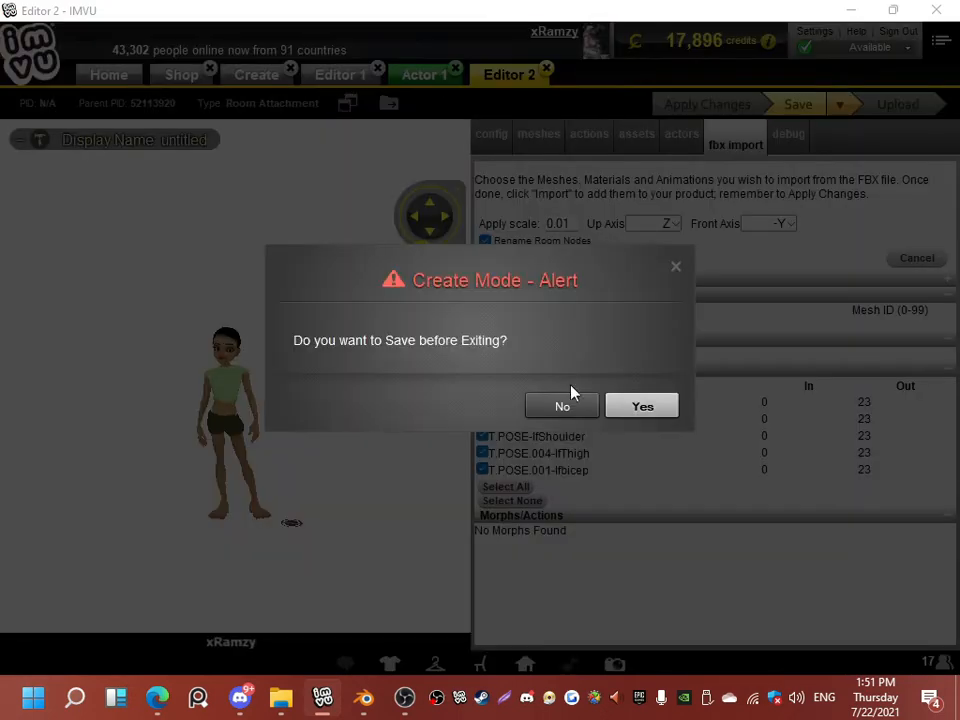
pyautogui.click(565, 402)
pyautogui.click(455, 70)
pyautogui.click(377, 69)
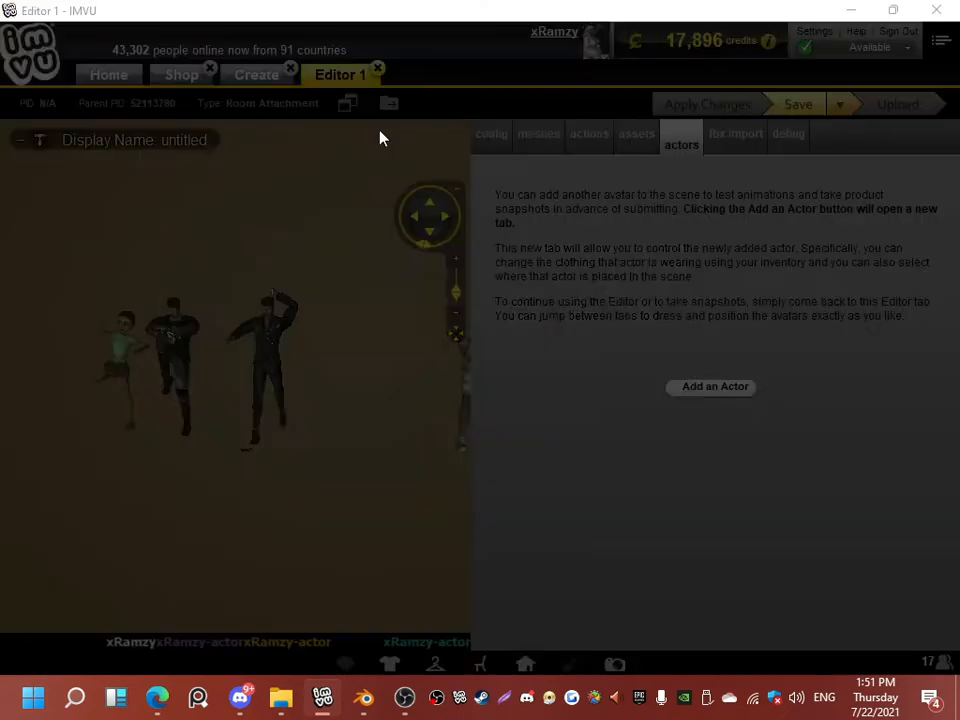
pyautogui.click(551, 403)
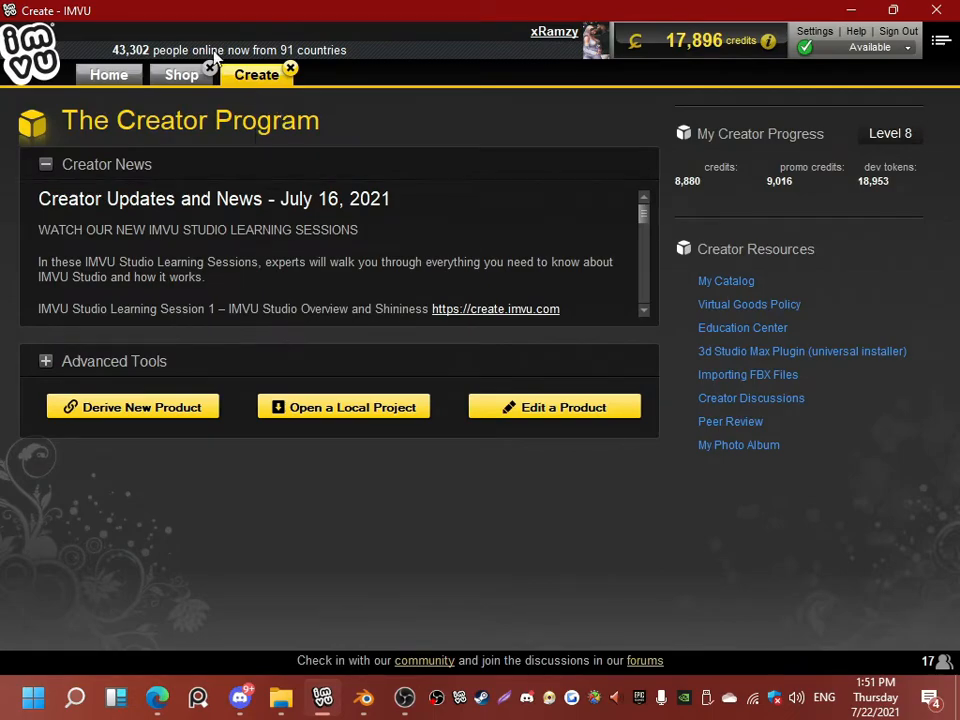
# Step: Derive a fresh product from the "R. Empty 5 Group Pose" page in the browser and return to IMVU
pyautogui.click(158, 699)
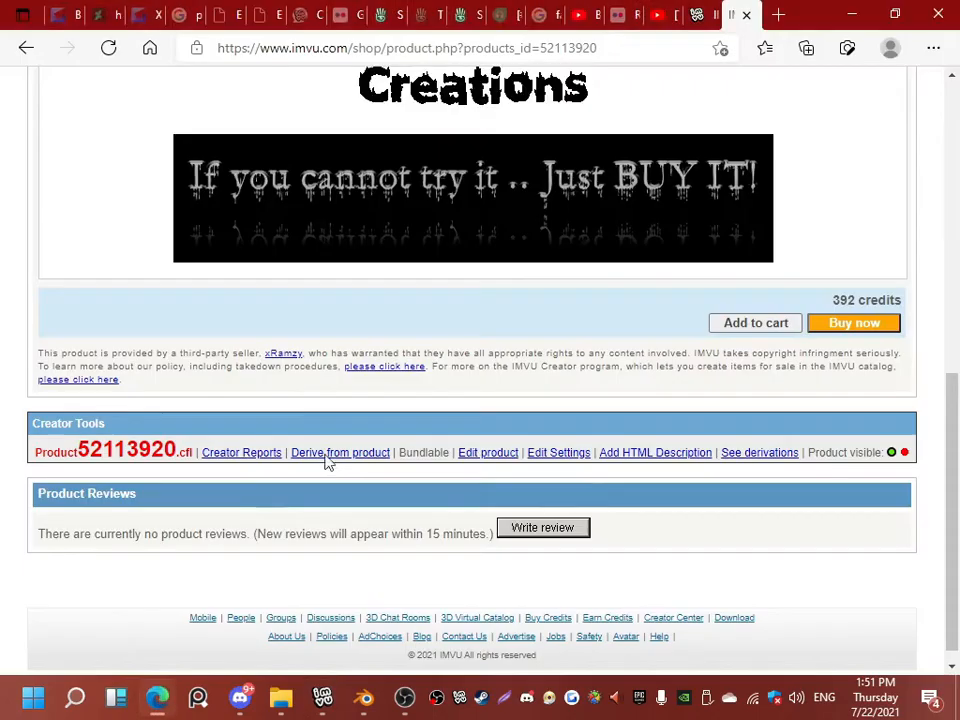
pyautogui.click(355, 453)
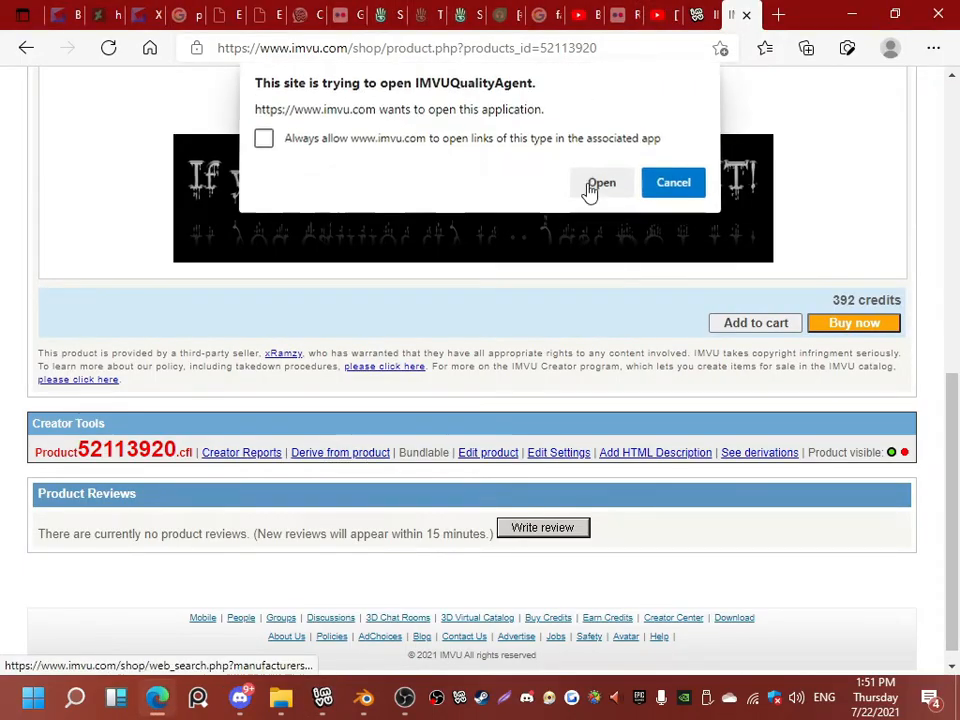
pyautogui.click(598, 187)
pyautogui.click(328, 699)
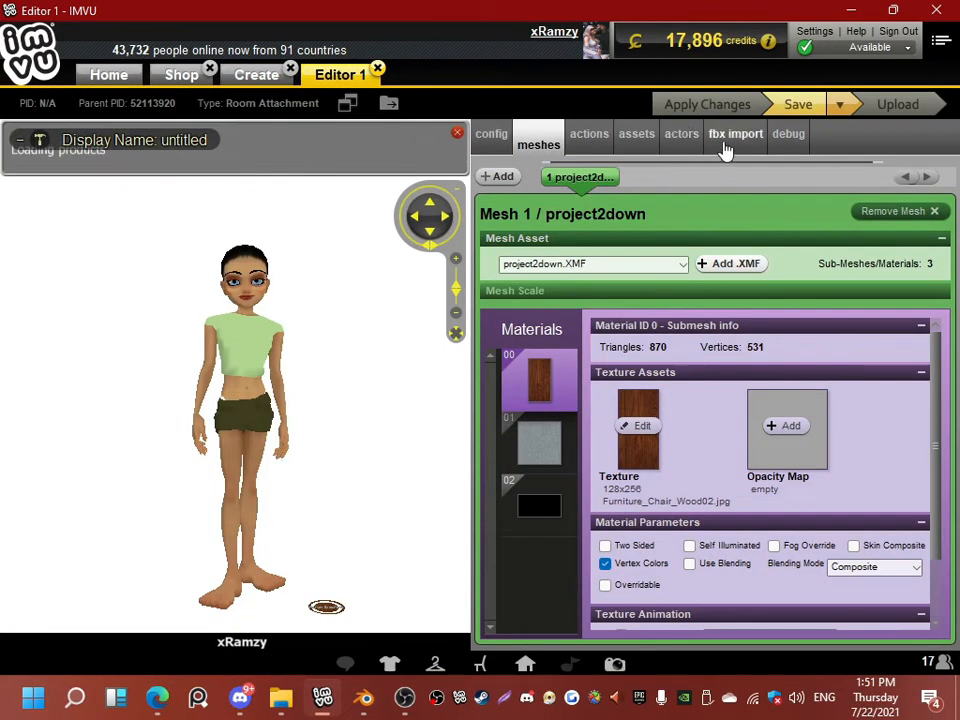
# Step: Load the Testing5GP file into the new product's FBX import
pyautogui.click(727, 145)
pyautogui.click(545, 180)
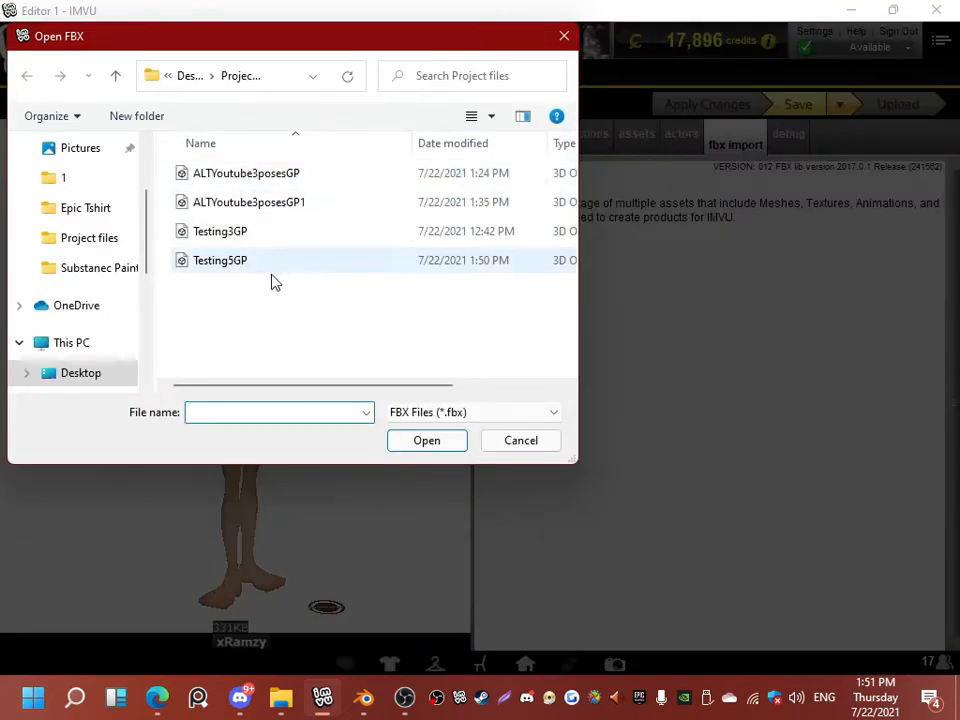
pyautogui.doubleClick(225, 266)
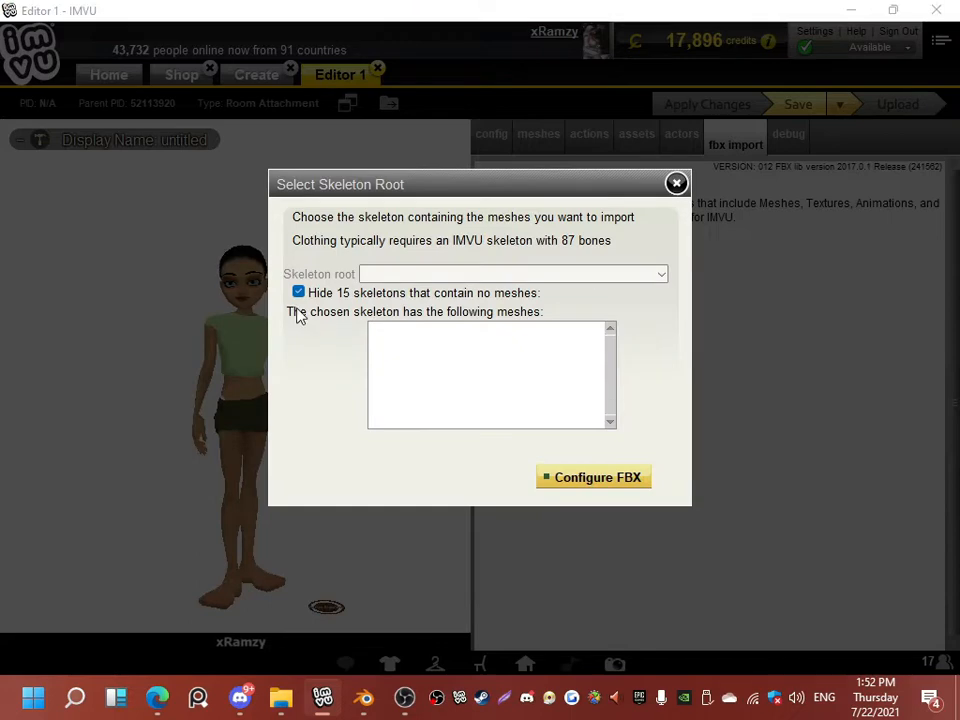
# Step: Unhide the skeletons without meshes, set RootNode/Female03MasterRoot.003/Female03MasterRoot as the skeleton root, and configure the FBX again
pyautogui.click(298, 292)
pyautogui.click(395, 274)
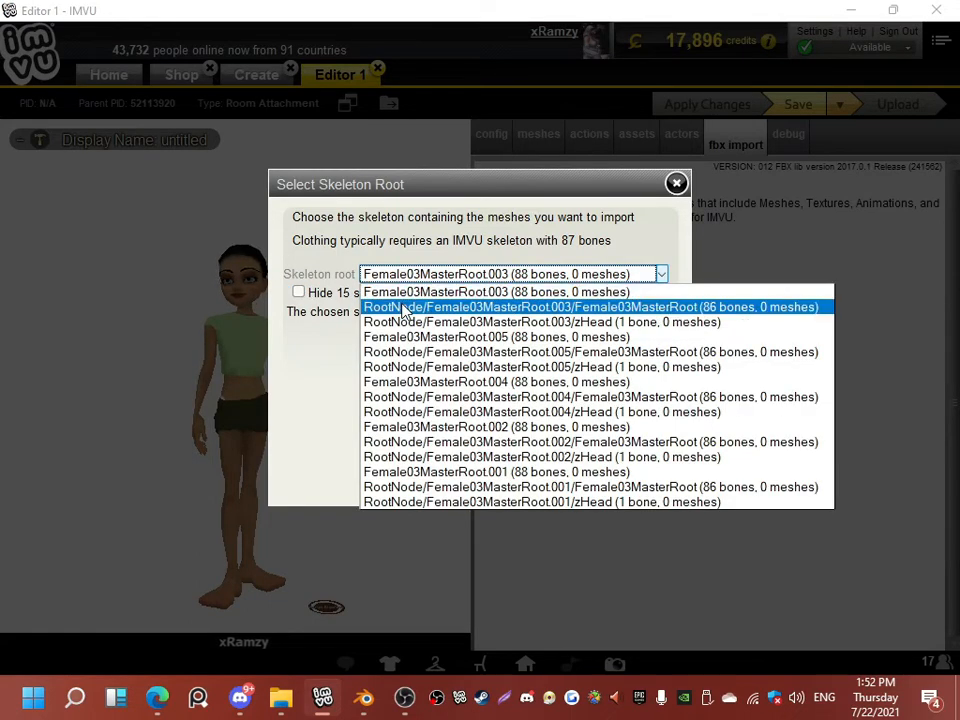
pyautogui.click(400, 306)
pyautogui.click(574, 477)
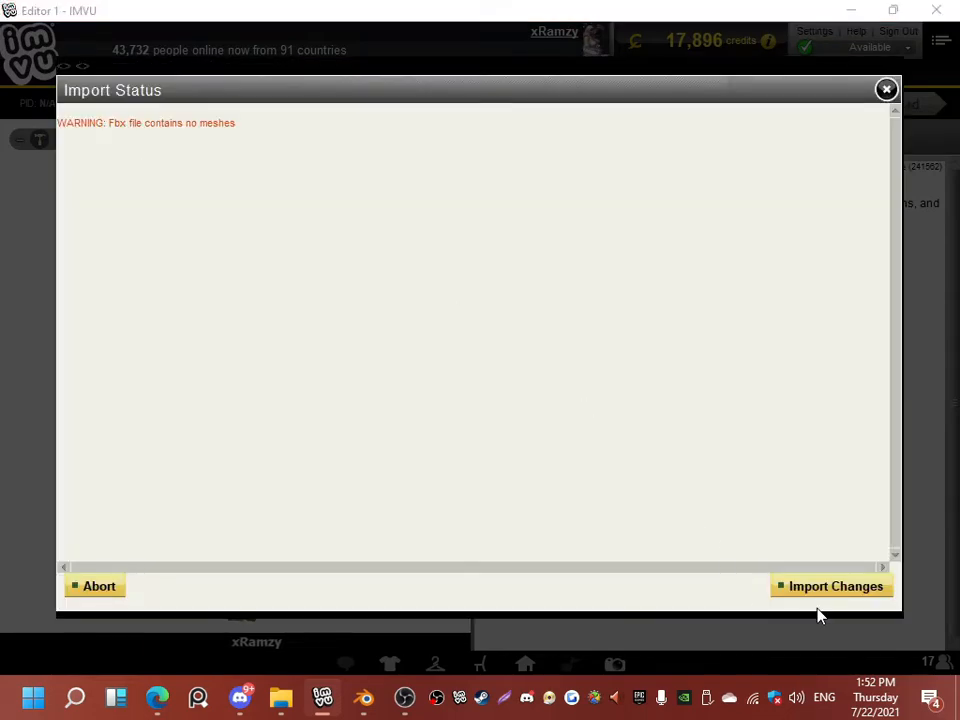
# Step: Proceed with the FBX changes, set the apply scale to 0.01 and try to import the five T.POSE animations
pyautogui.click(823, 592)
pyautogui.write('0')
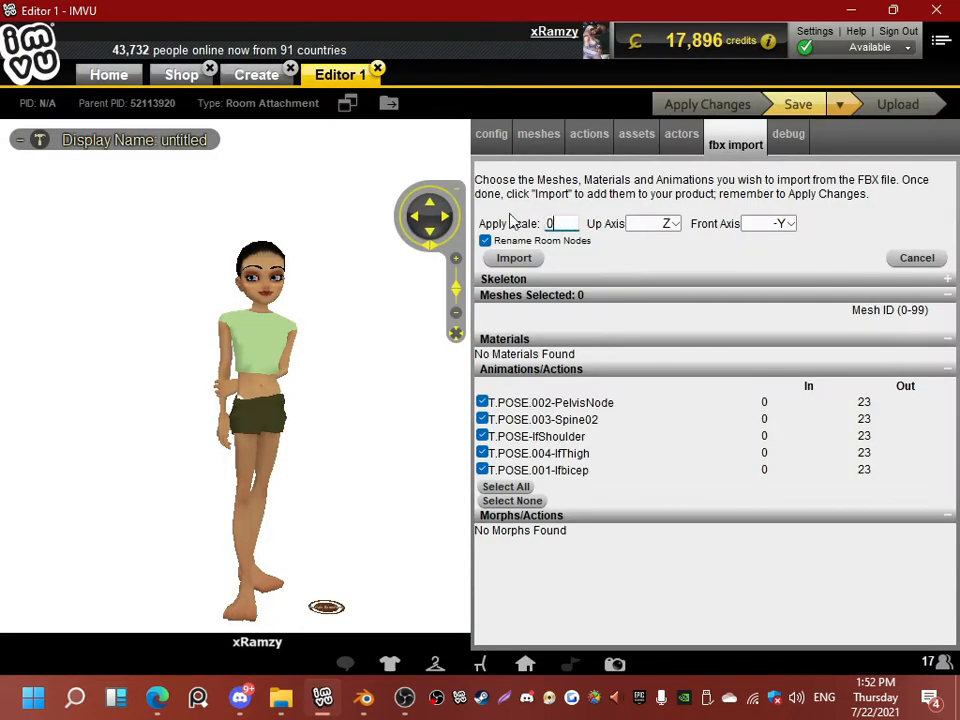
pyautogui.write('.01')
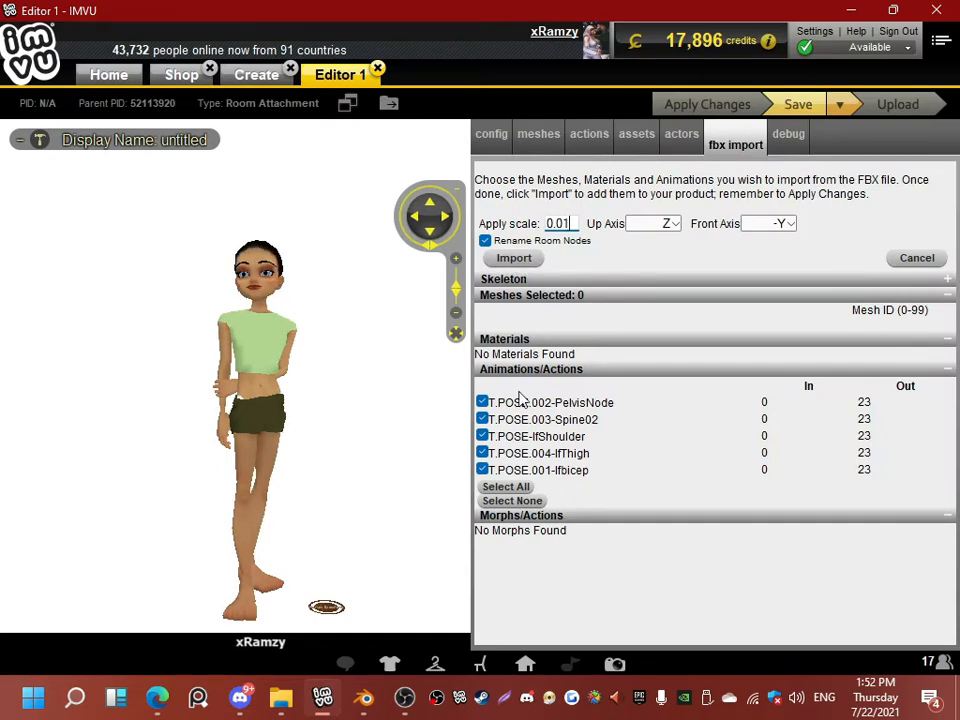
pyautogui.click(514, 258)
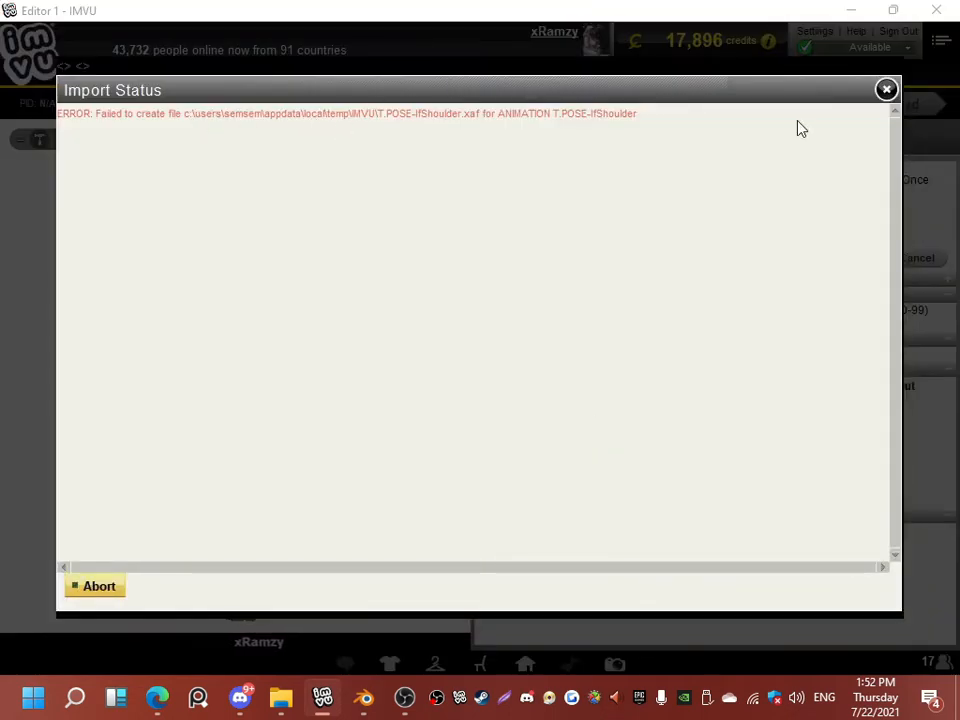
pyautogui.click(886, 92)
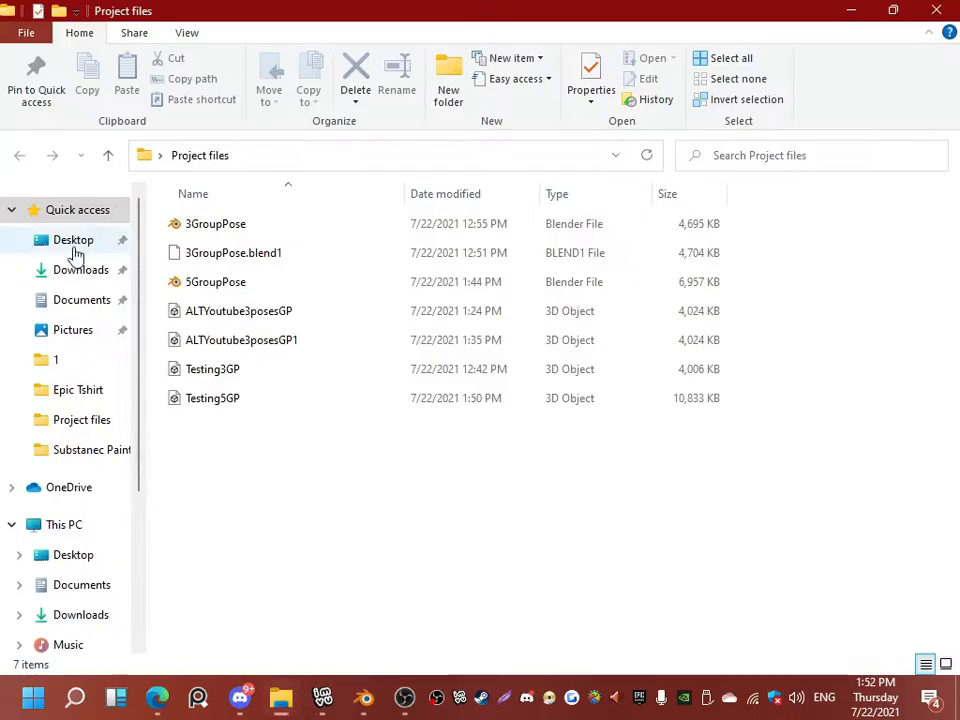
# Step: Switch to File Explorer and browse the C: drive to the user's profile folder
pyautogui.scroll(-4, 70, 500)
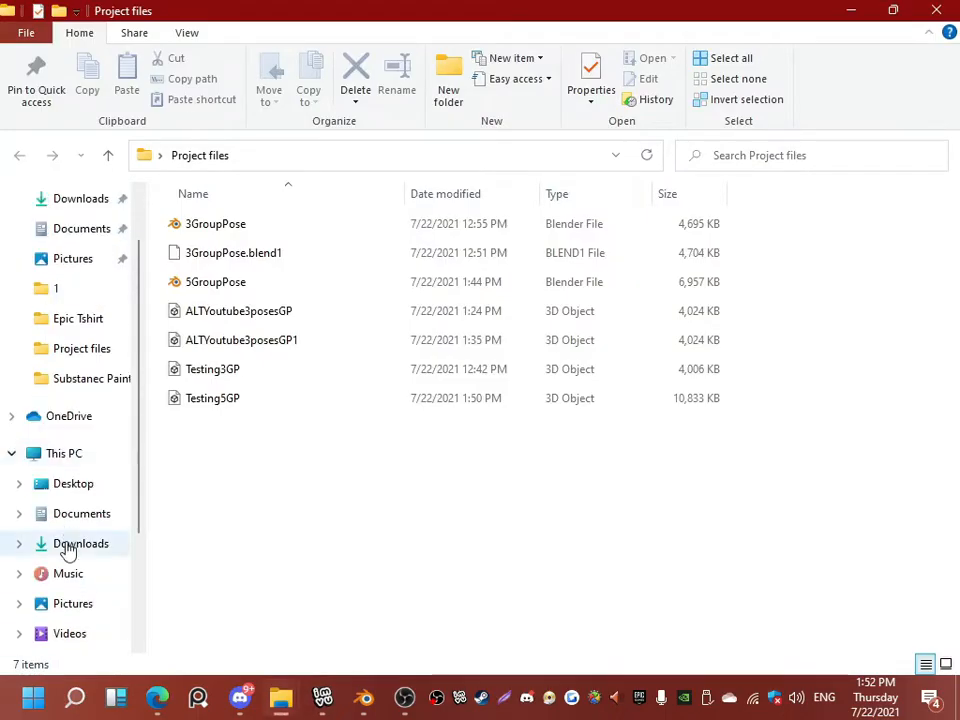
pyautogui.click(86, 543)
pyautogui.click(237, 400)
pyautogui.doubleClick(236, 398)
pyautogui.doubleClick(238, 253)
pyautogui.scroll(-1, 262, 420)
pyautogui.click(262, 583)
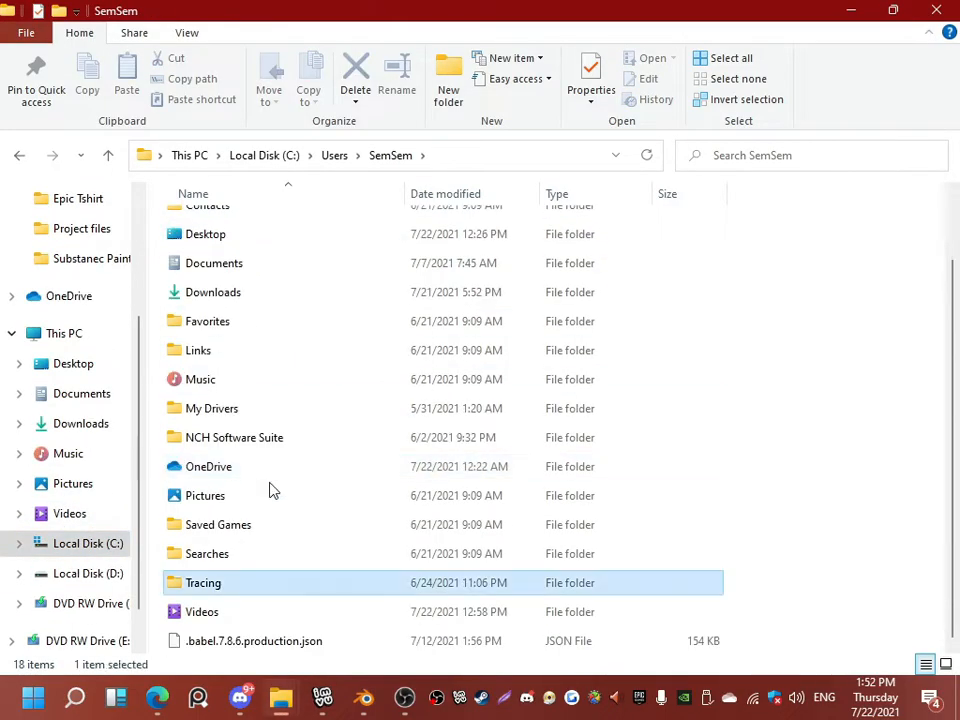
pyautogui.scroll(1, 268, 520)
pyautogui.click(230, 369)
# Step: Make hidden files and folders visible in the folder options and open the AppData folder
pyautogui.click(26, 32)
pyautogui.click(60, 148)
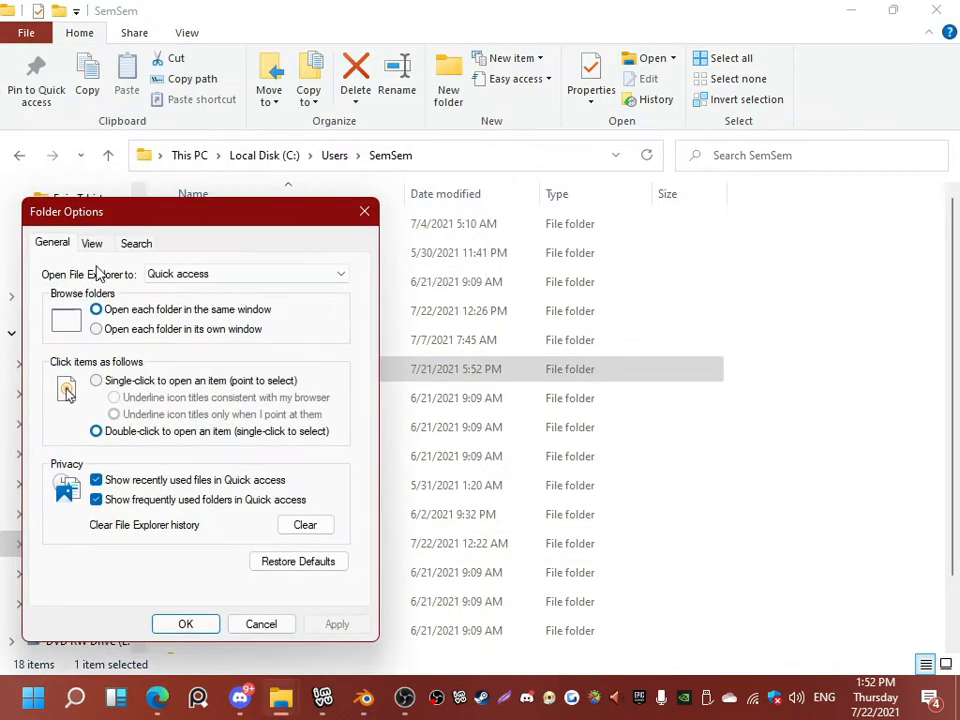
pyautogui.click(92, 243)
pyautogui.click(92, 519)
pyautogui.click(185, 624)
pyautogui.doubleClick(201, 275)
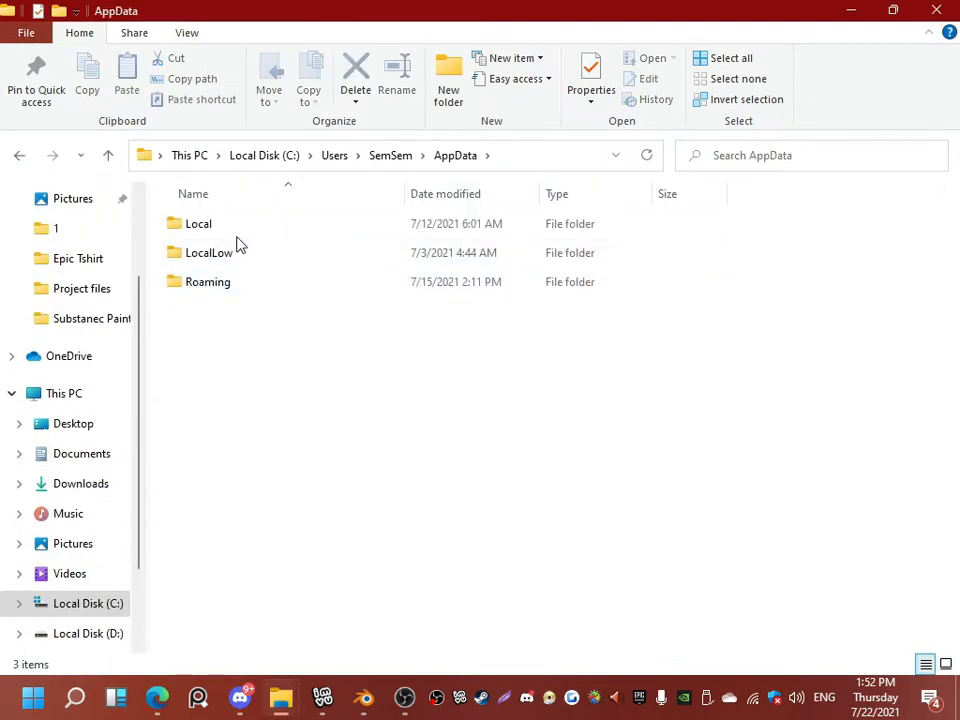
# Step: Go to the Local\Temp\IMVU folder inside AppData and delete all the files in it
pyautogui.doubleClick(236, 232)
pyautogui.scroll(-9, 258, 285)
pyautogui.doubleClick(256, 349)
pyautogui.scroll(-1, 254, 358)
pyautogui.press('i')
pyautogui.doubleClick(244, 222)
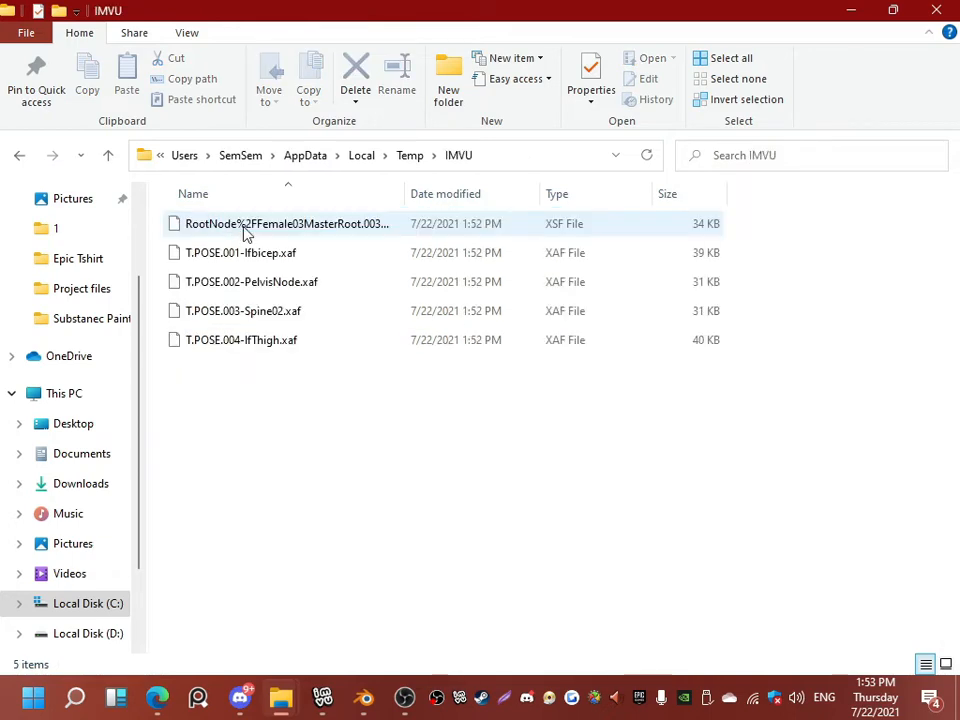
pyautogui.moveTo(300, 407); pyautogui.dragTo(287, 197)
pyautogui.press('Delete')
# Step: Set the folder options to hide hidden files and folders again
pyautogui.click(26, 32)
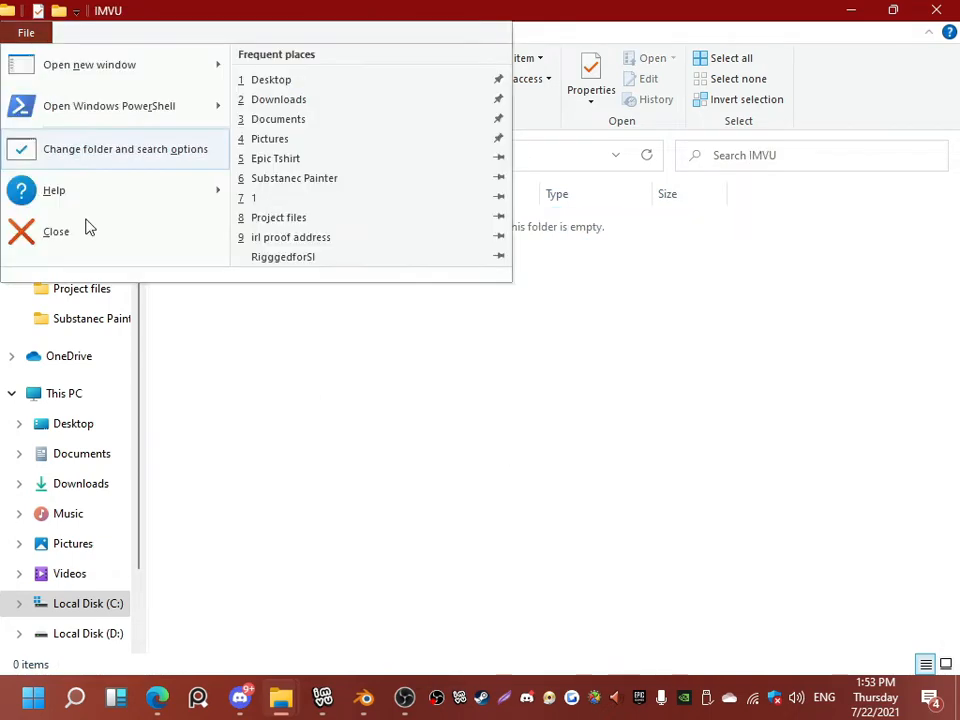
pyautogui.click(79, 148)
pyautogui.click(92, 243)
pyautogui.click(93, 504)
pyautogui.click(185, 624)
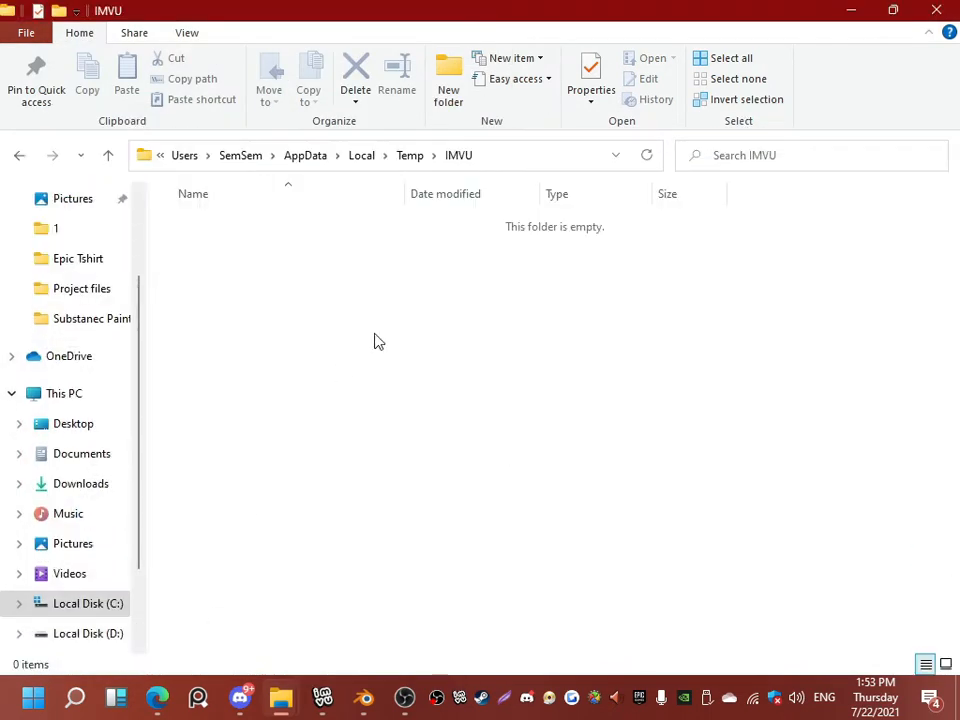
# Step: Return to IMVU, retry the import of the five animations at the same settings and dismiss the import status
pyautogui.moveTo(364, 697)
pyautogui.click(322, 697)
pyautogui.click(506, 259)
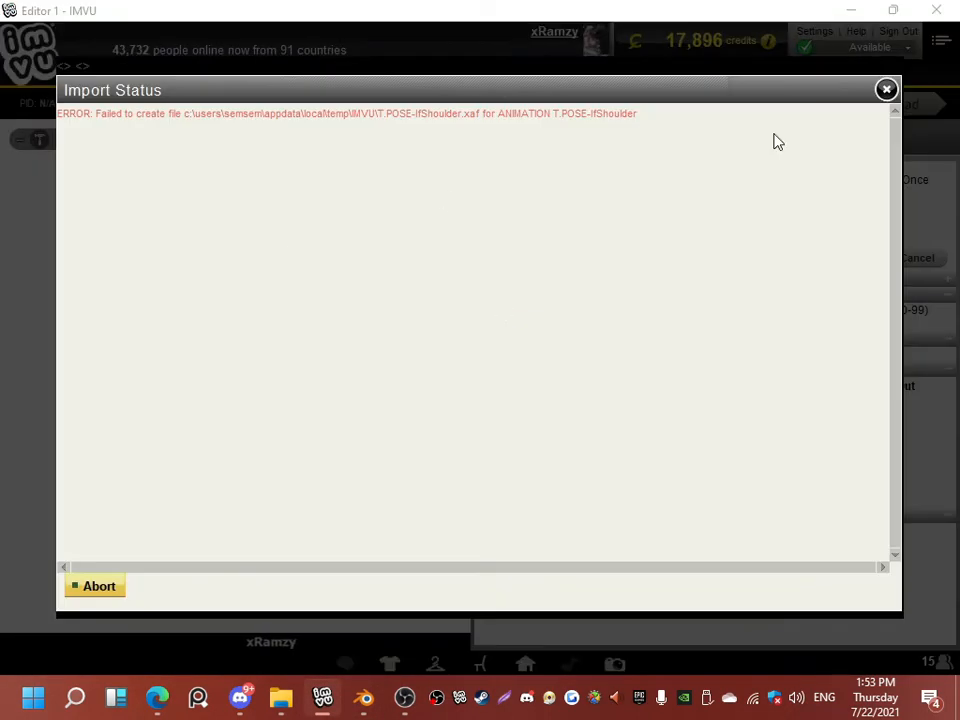
pyautogui.click(886, 89)
# Step: Close Editor 1 without saving and refresh the temporary IMVU folder in File Explorer
pyautogui.click(378, 68)
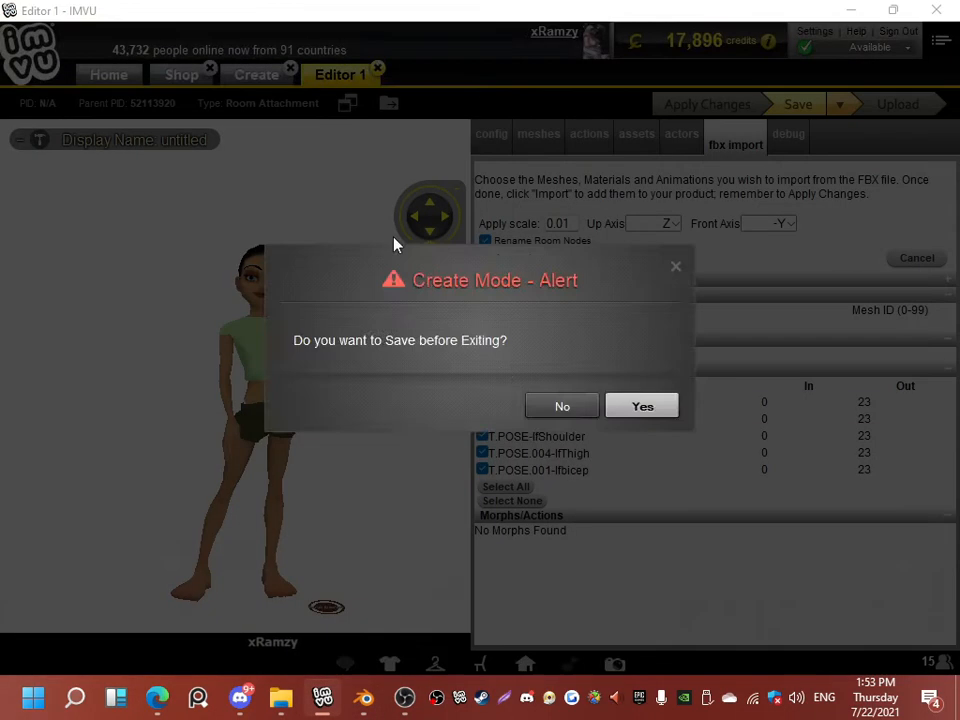
pyautogui.click(561, 405)
pyautogui.click(870, 585)
pyautogui.rightClick(381, 96)
pyautogui.click(439, 180)
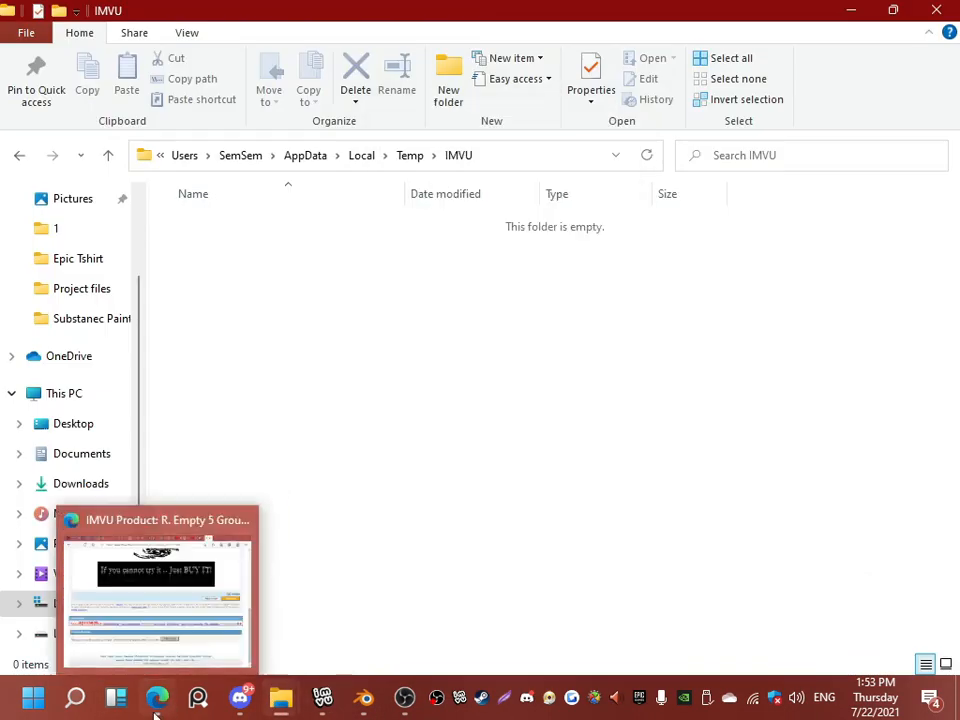
# Step: Derive another fresh product from the "R. Empty 5 Group Pose" page in the browser and open it in IMVU
pyautogui.click(160, 610)
pyautogui.click(318, 455)
pyautogui.click(600, 184)
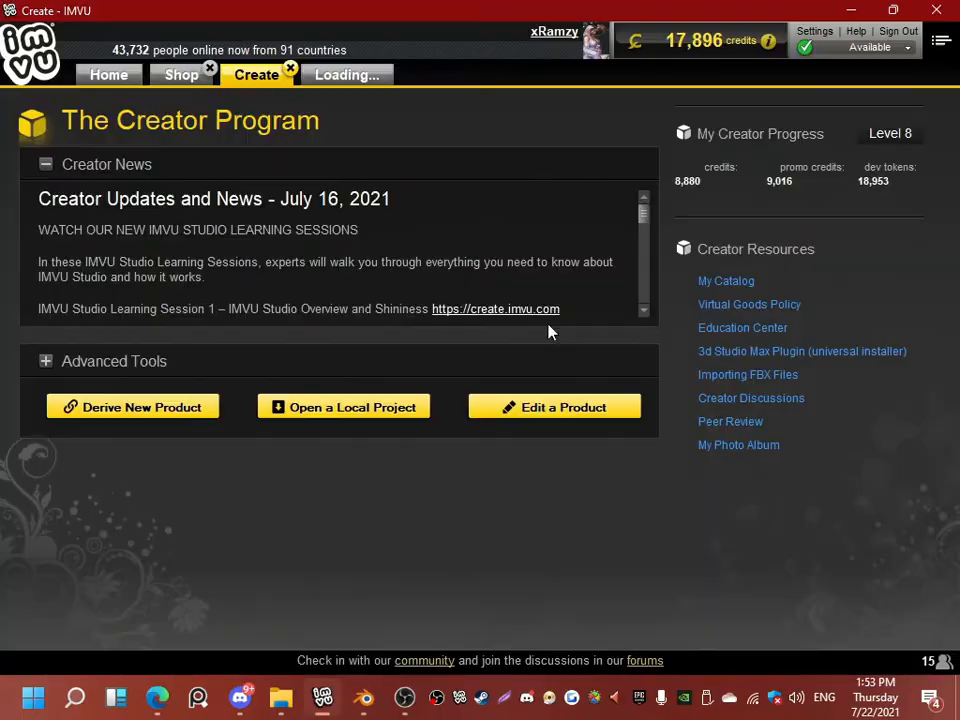
# Step: Load Testing5GP into the new product's FBX import with the skeletons without meshes unhidden, and configure the FBX
pyautogui.click(735, 140)
pyautogui.click(532, 176)
pyautogui.doubleClick(315, 262)
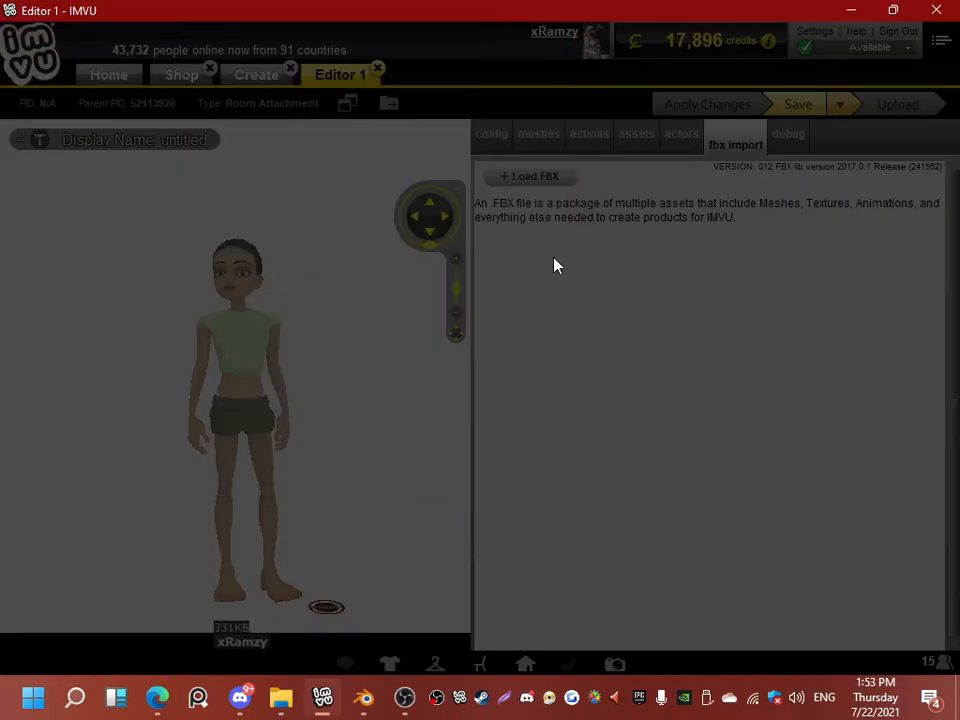
pyautogui.click(298, 289)
pyautogui.click(580, 477)
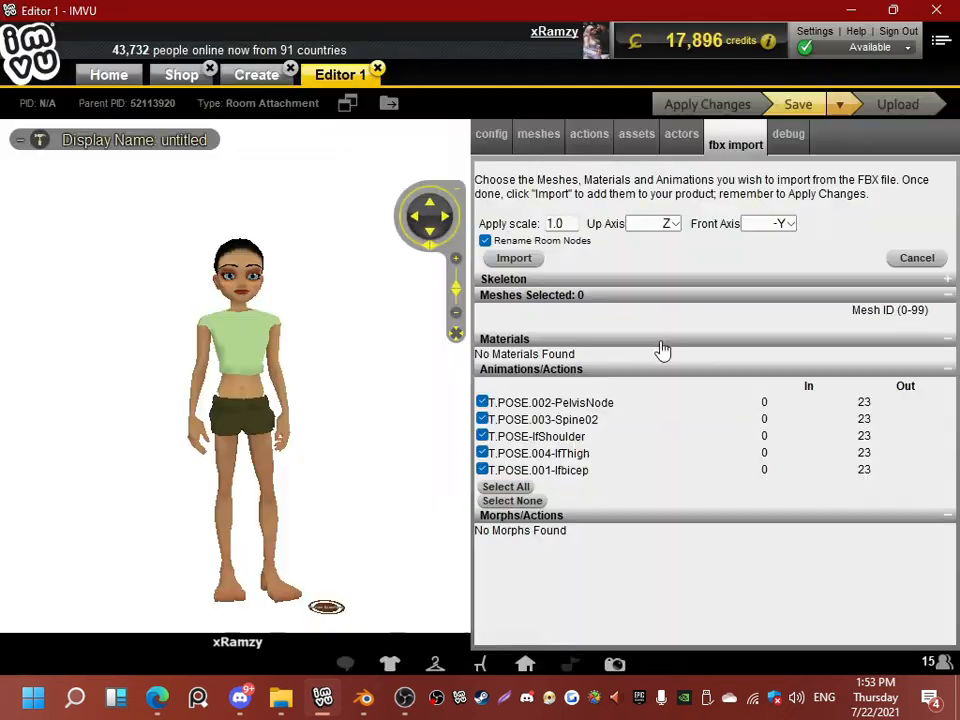
# Step: Set the apply scale to 0.01 and try to import all five animations into the new product
pyautogui.moveTo(572, 223); pyautogui.dragTo(505, 217)
pyautogui.write('0.01')
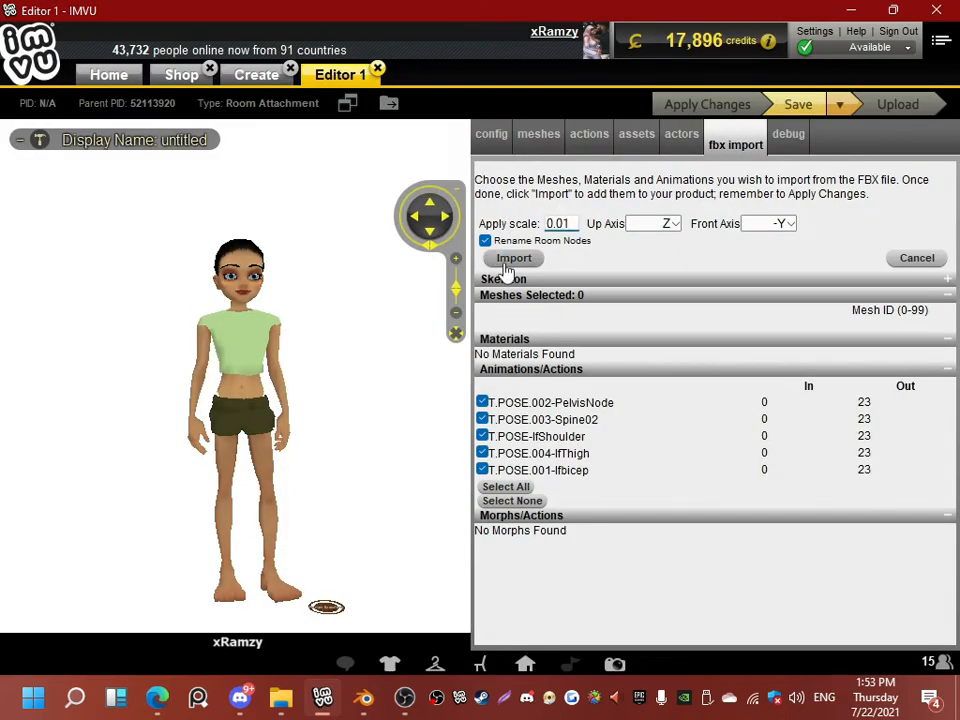
pyautogui.click(506, 262)
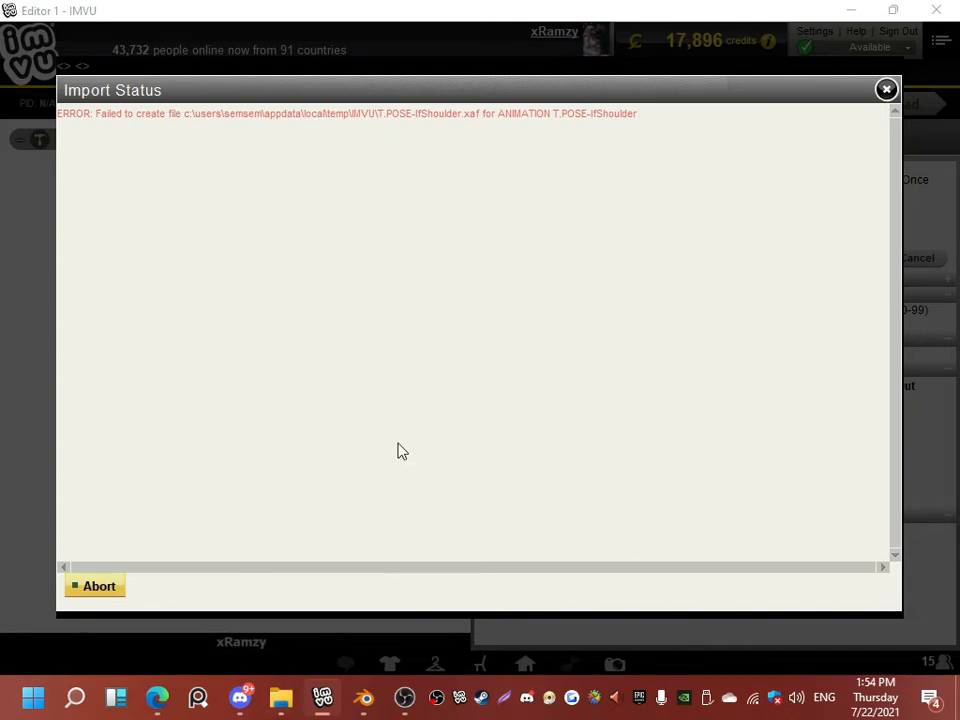
# Step: Examine the files in the temporary IMVU folder, cancel the FBX import in IMVU and recheck the folder
pyautogui.hotkey('alt', 'Tab')
pyautogui.click(816, 566)
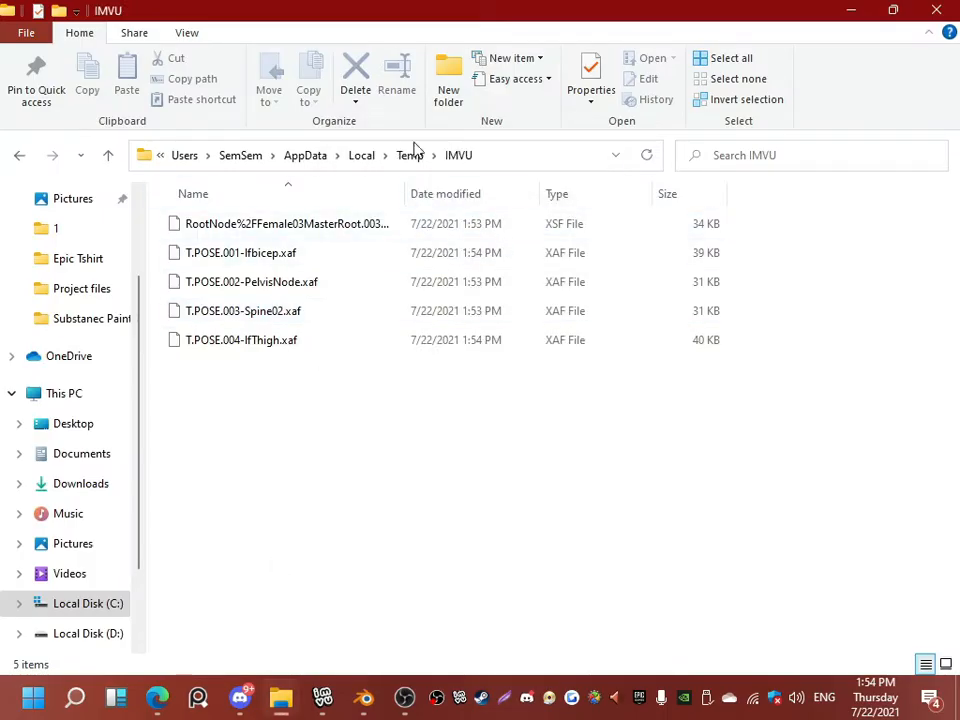
pyautogui.click(322, 697)
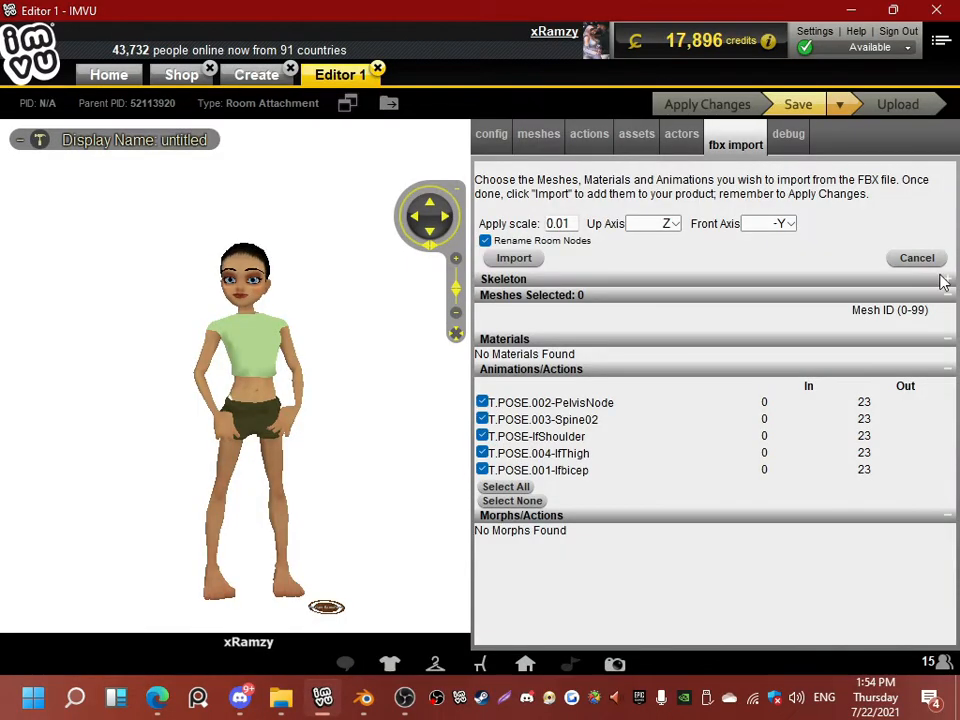
pyautogui.click(917, 258)
pyautogui.moveTo(280, 697)
pyautogui.click(872, 580)
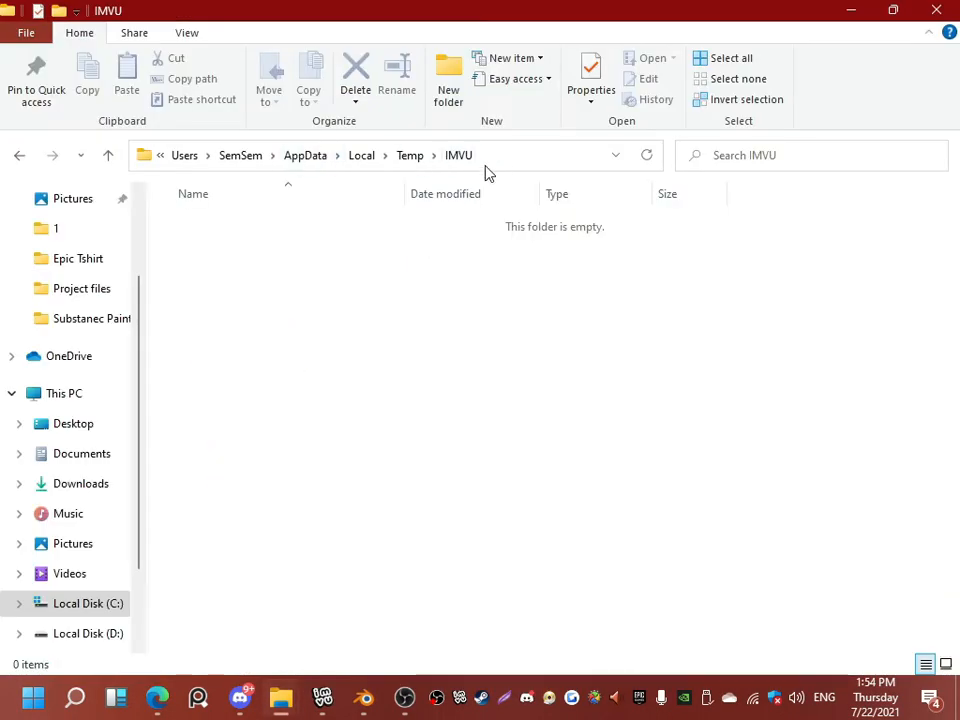
pyautogui.rightClick(493, 348)
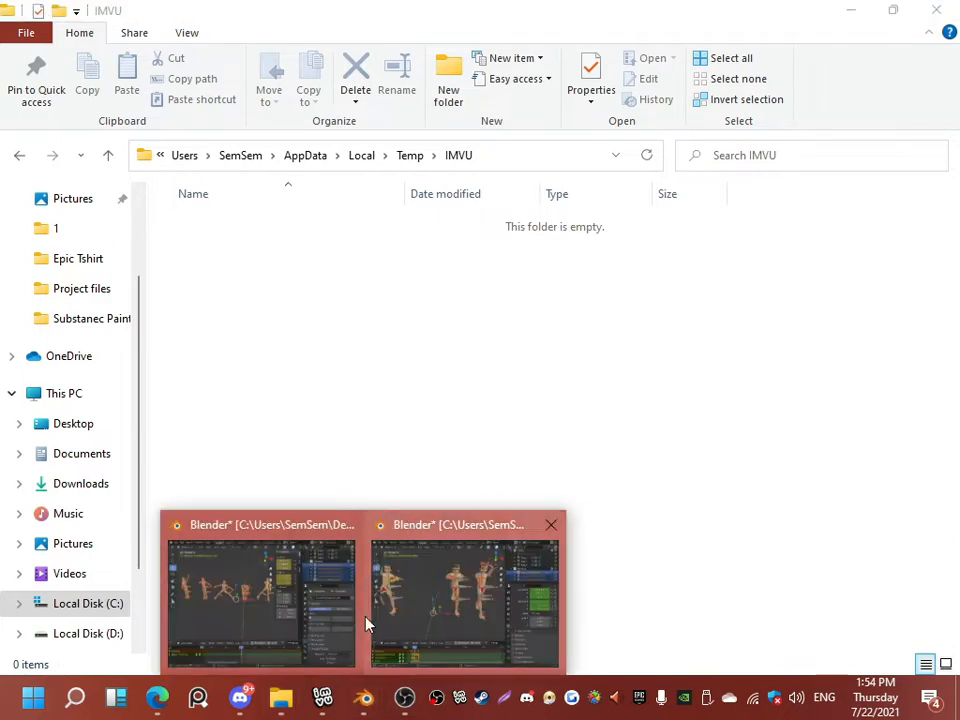
# Step: Reload Testing5GP with RootNode/Female03MasterRoot.003/Female03MasterRoot as the skeleton root and try importing its animations at scale 0.01
pyautogui.click(322, 697)
pyautogui.click(735, 134)
pyautogui.click(531, 179)
pyautogui.doubleClick(279, 261)
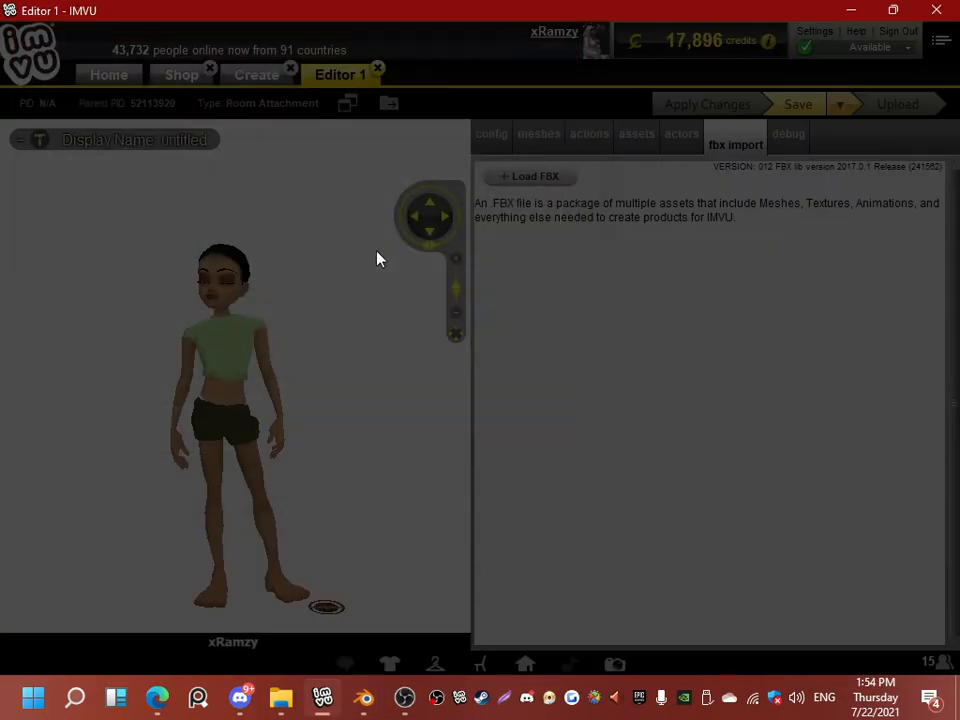
pyautogui.click(450, 273)
pyautogui.click(450, 300)
pyautogui.click(446, 273)
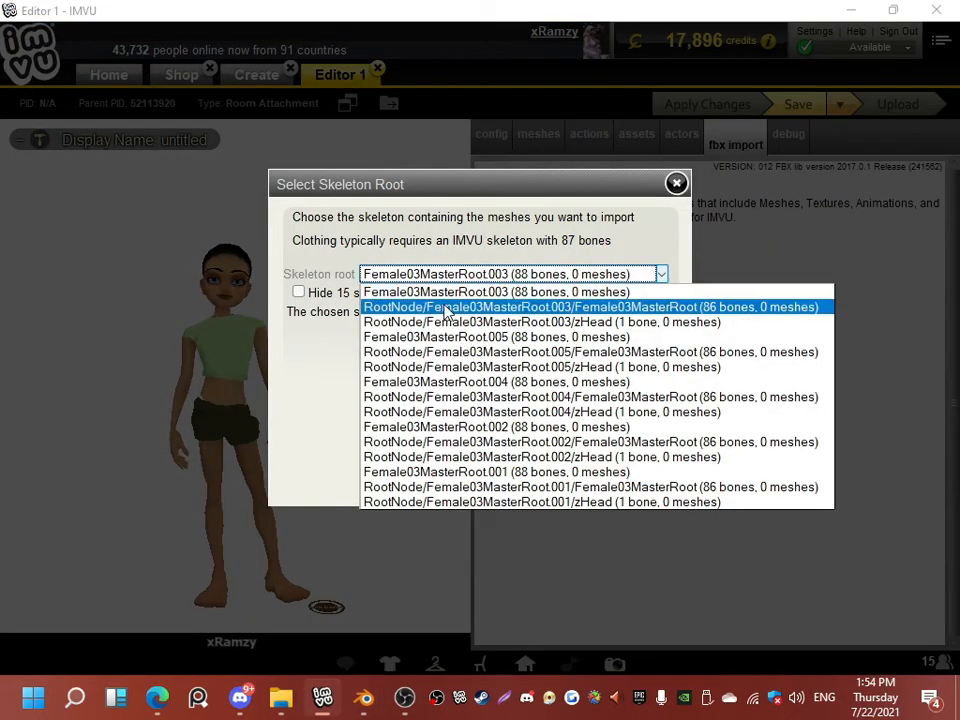
pyautogui.click(676, 183)
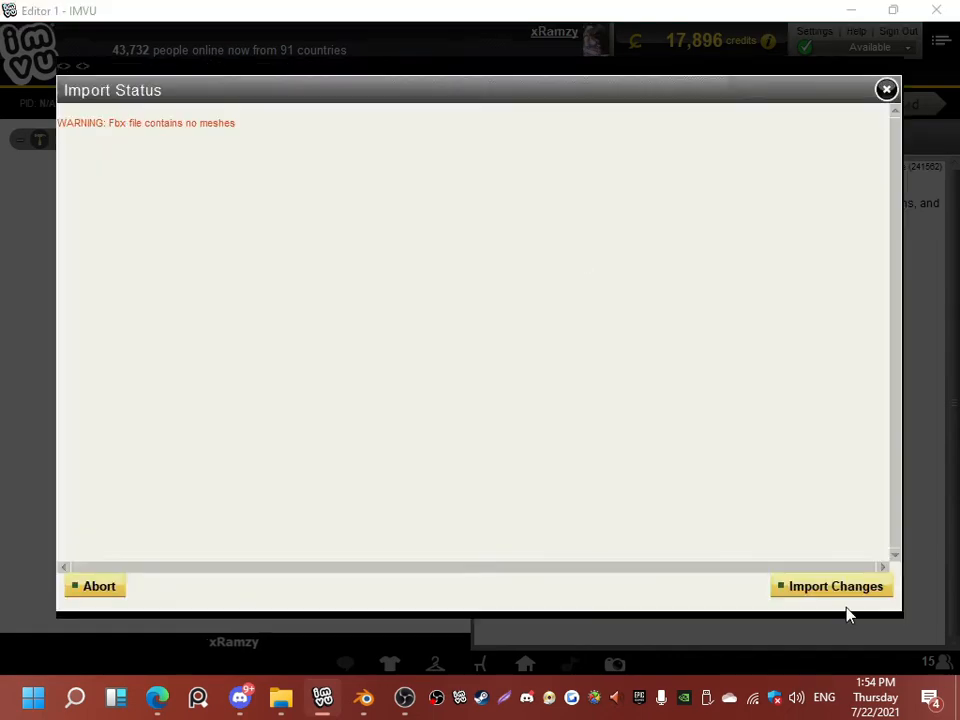
pyautogui.click(832, 587)
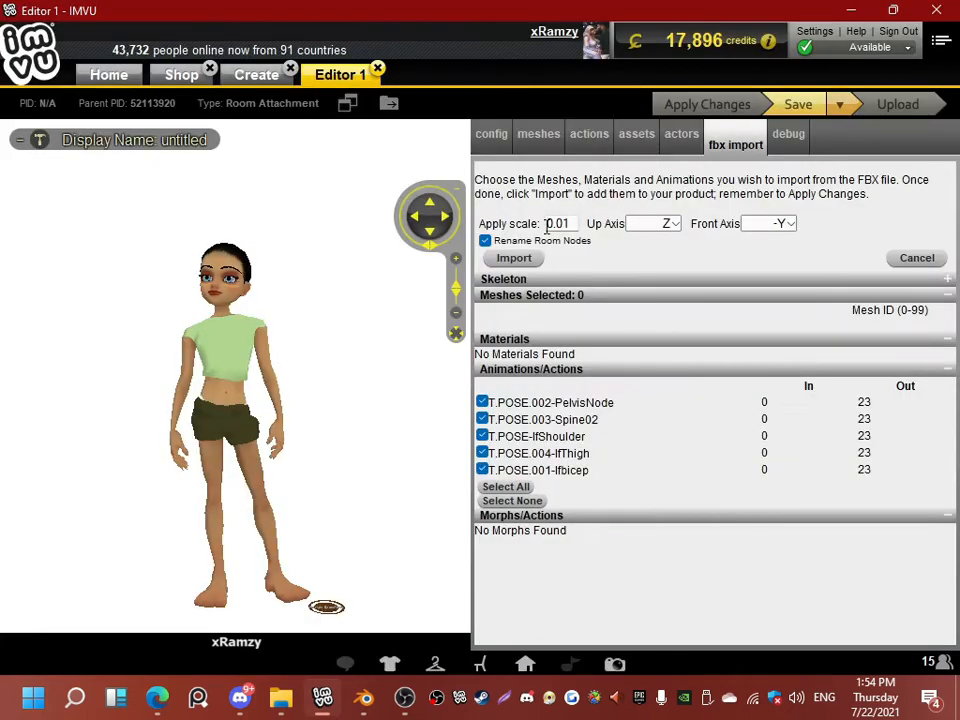
pyautogui.click(525, 258)
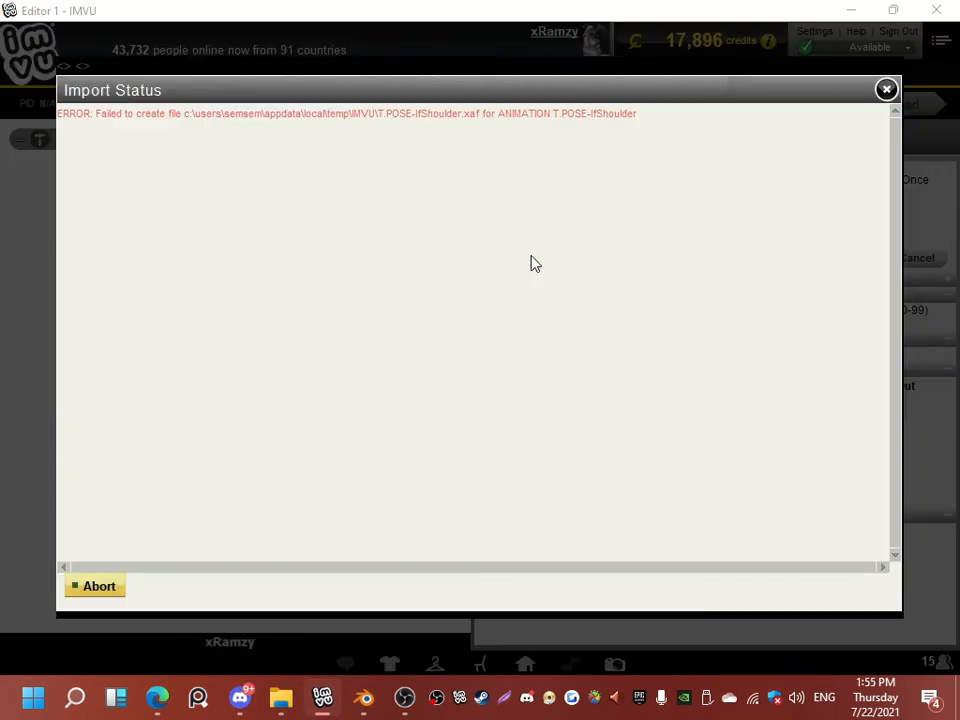
# Step: Compare the animation files in the temporary IMVU folder with the animation named in the import status
pyautogui.moveTo(280, 697)
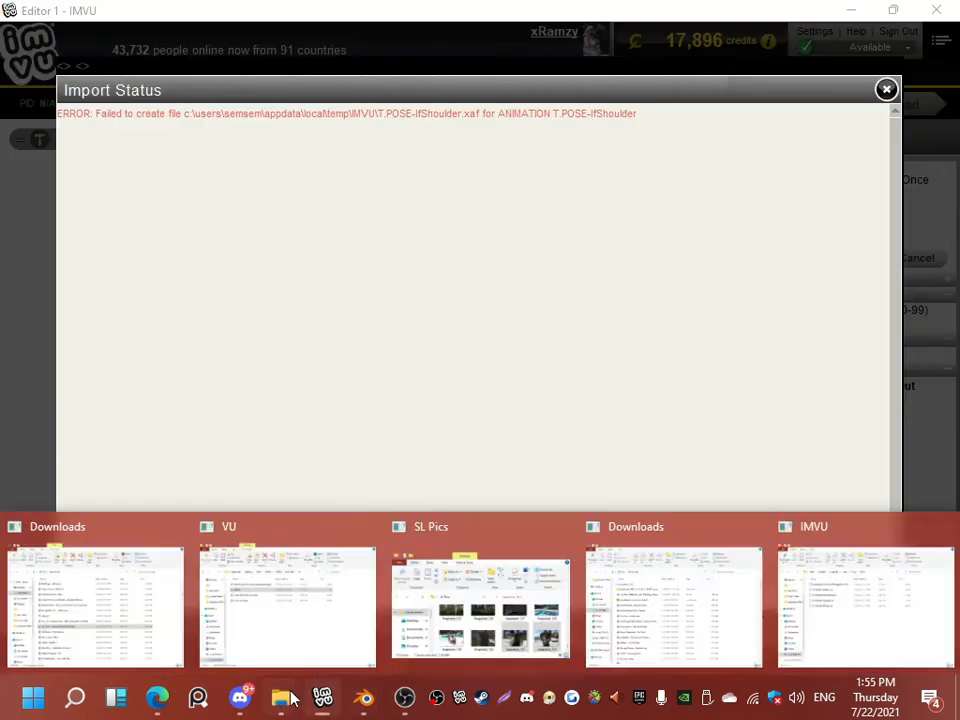
pyautogui.click(834, 596)
pyautogui.rightClick(500, 468)
pyautogui.click(556, 255)
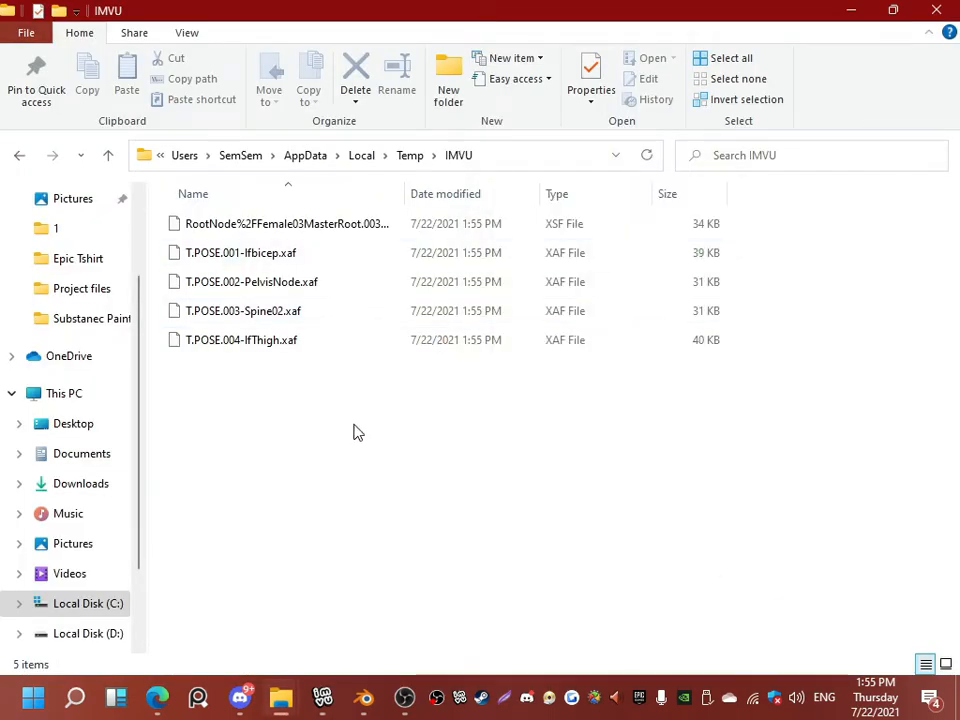
pyautogui.click(323, 700)
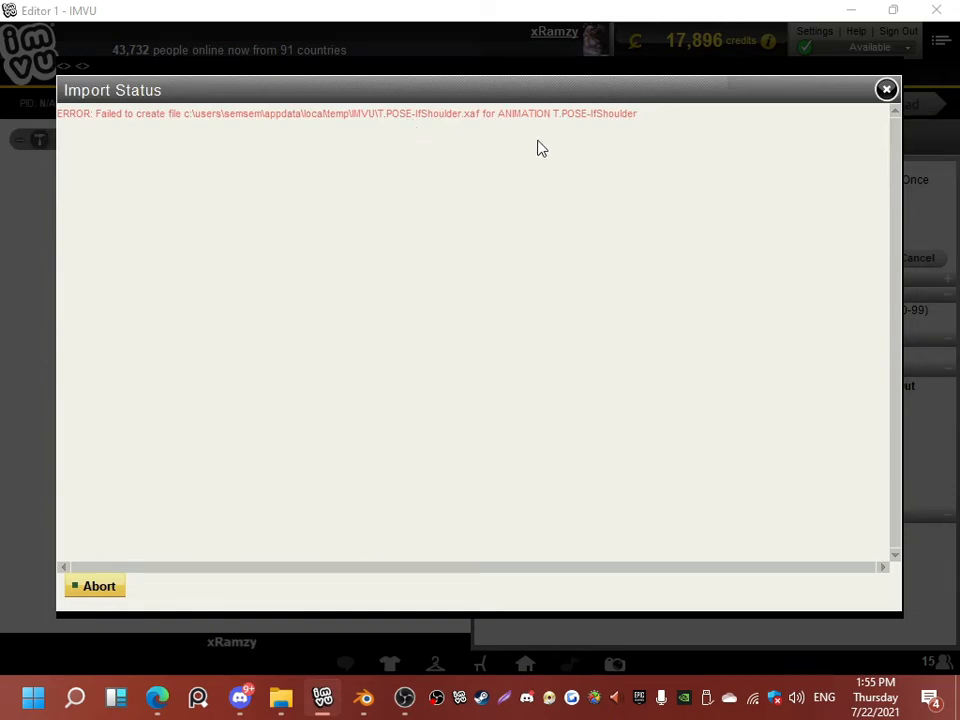
pyautogui.hotkey('alt', 'Tab')
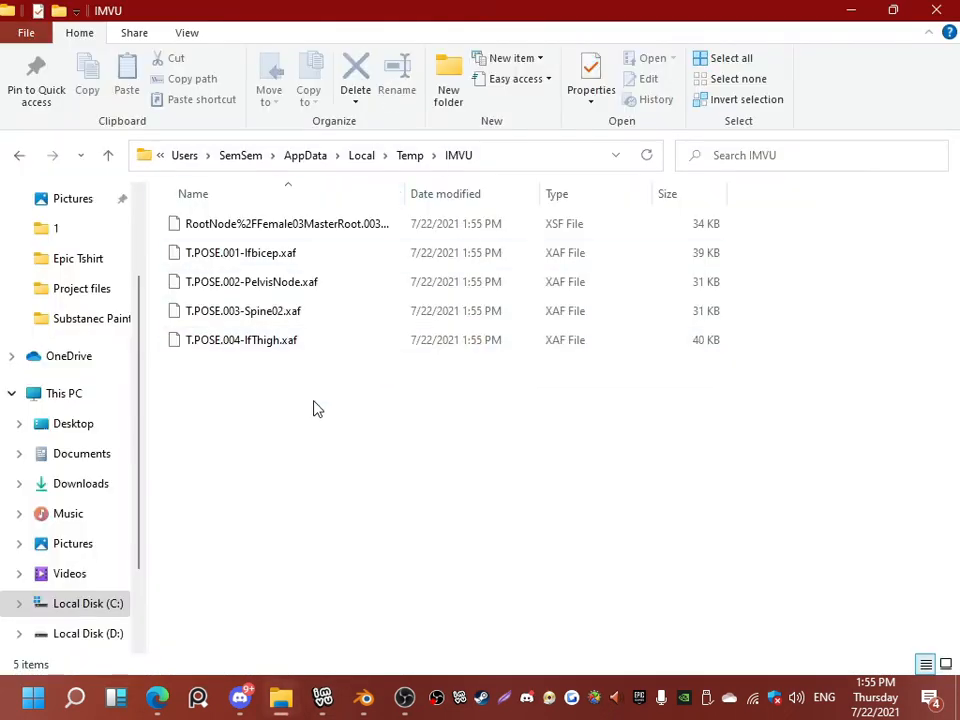
# Step: Switch to the 5GroupPose project in Blender and inspect the left thigh bone's keyframes on Female03MasterRoot.005 in Pose Mode
pyautogui.moveTo(363, 697)
pyautogui.click(420, 602)
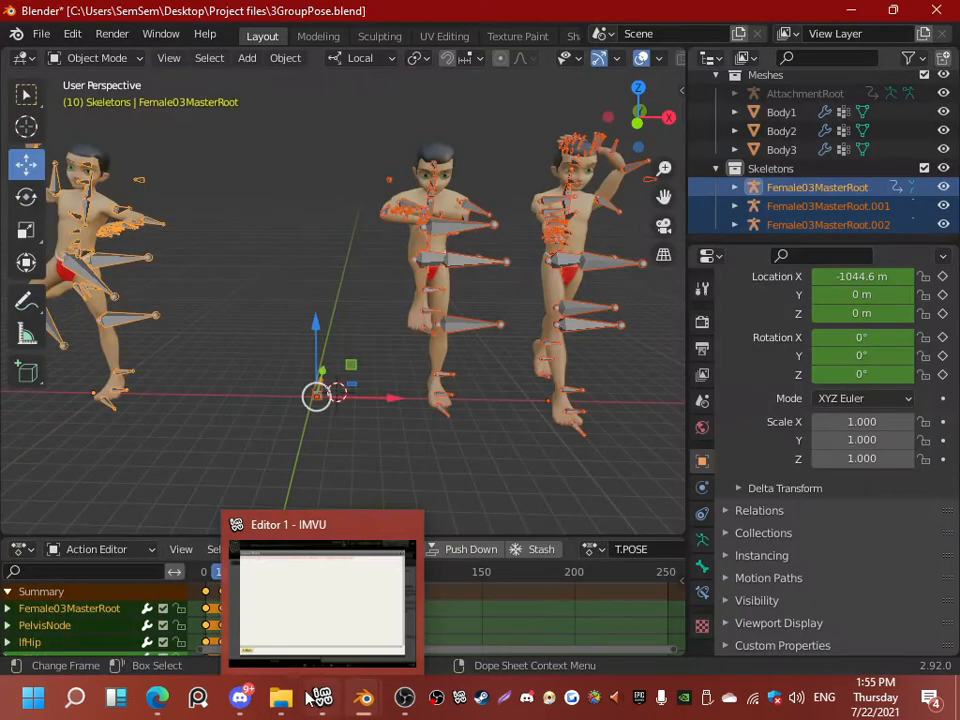
pyautogui.click(270, 617)
pyautogui.moveTo(388, 372); pyautogui.dragTo(197, 351, button='middle')
pyautogui.scroll(2, 369, 351)
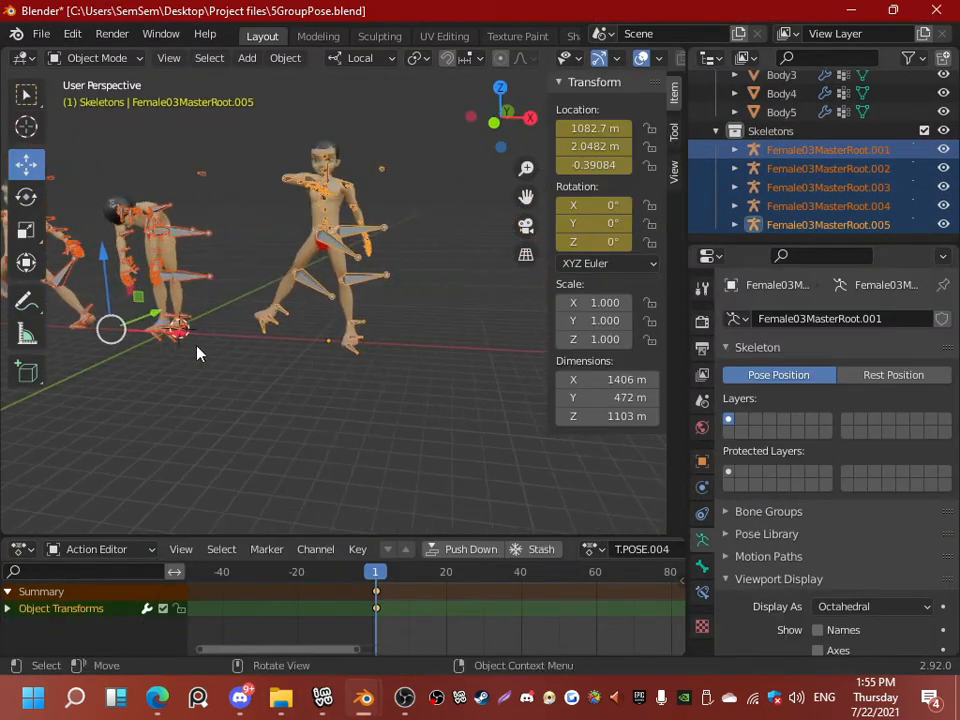
pyautogui.scroll(3, 365, 208)
pyautogui.click(365, 208)
pyautogui.click(97, 58)
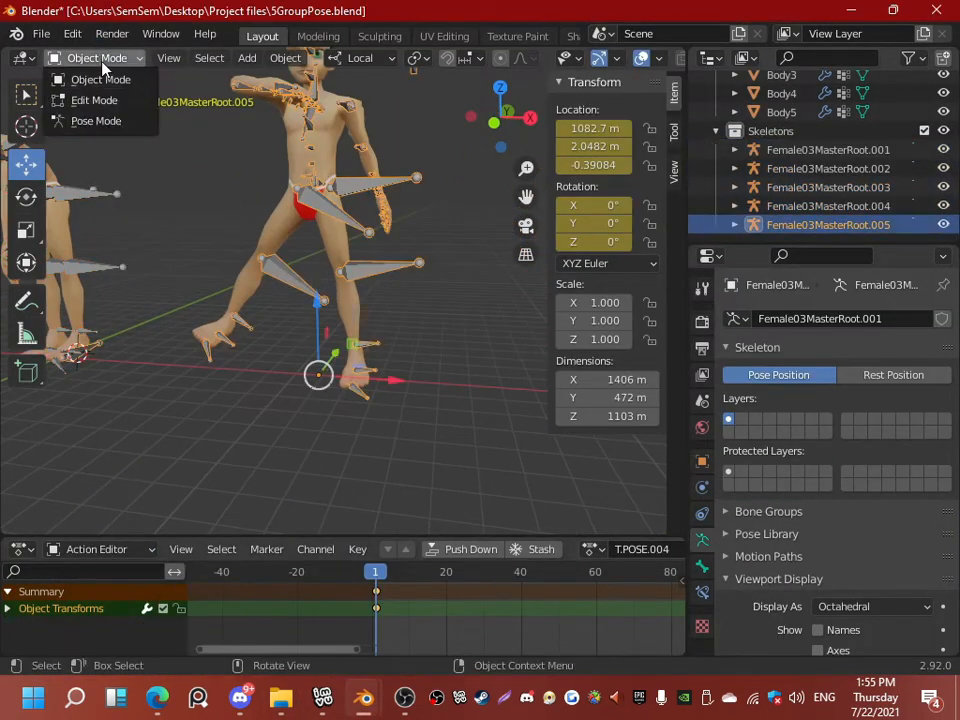
pyautogui.click(106, 119)
pyautogui.click(366, 181)
pyautogui.moveTo(420, 285); pyautogui.dragTo(442, 298, button='middle')
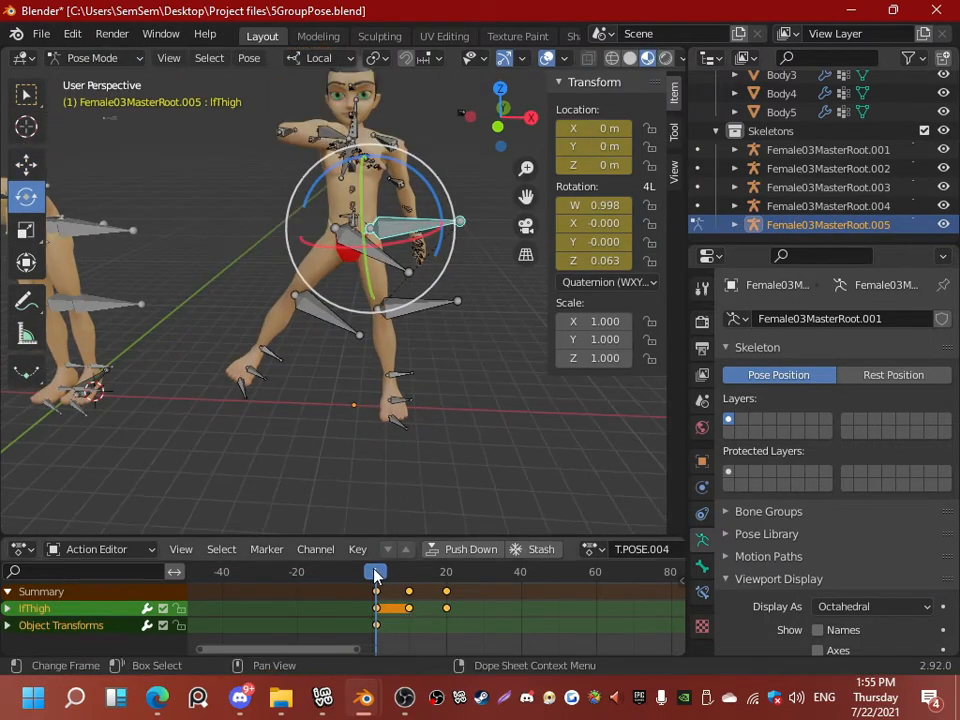
# Step: Compare the five figures' poses at frames 10 and 2 of the animation
pyautogui.moveTo(375, 572); pyautogui.dragTo(410, 572)
pyautogui.scroll(-3, 255, 390)
pyautogui.moveTo(118, 384); pyautogui.dragTo(618, 427, button='middle')
pyautogui.click(300, 297)
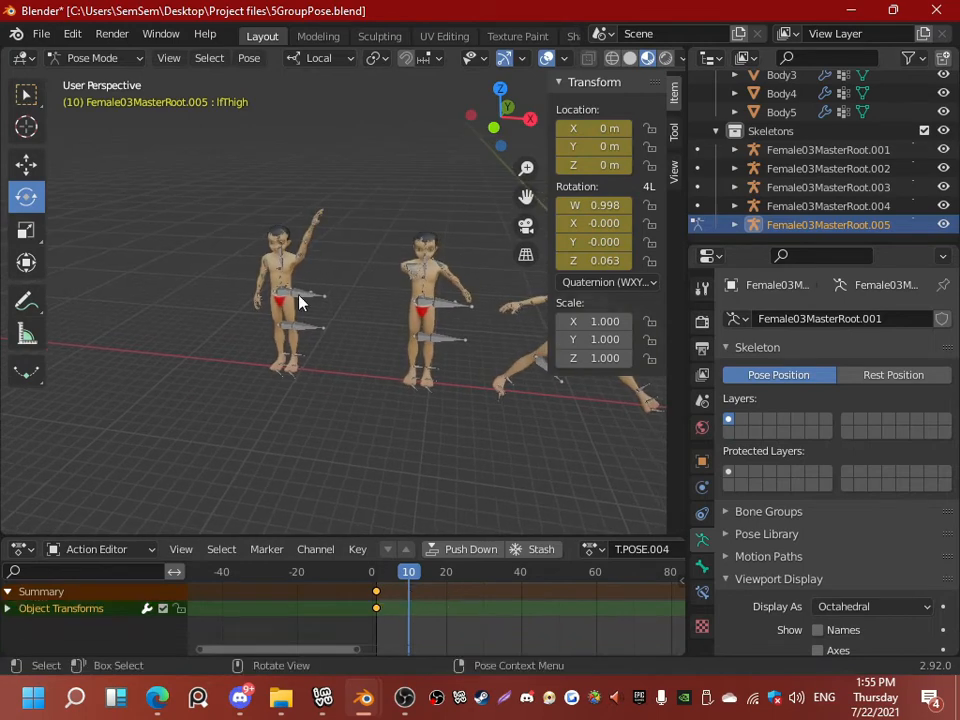
pyautogui.keyDown('shift'); pyautogui.moveTo(650, 492); pyautogui.dragTo(420, 447, button='middle'); pyautogui.keyUp('shift')
pyautogui.moveTo(410, 574); pyautogui.dragTo(378, 574)
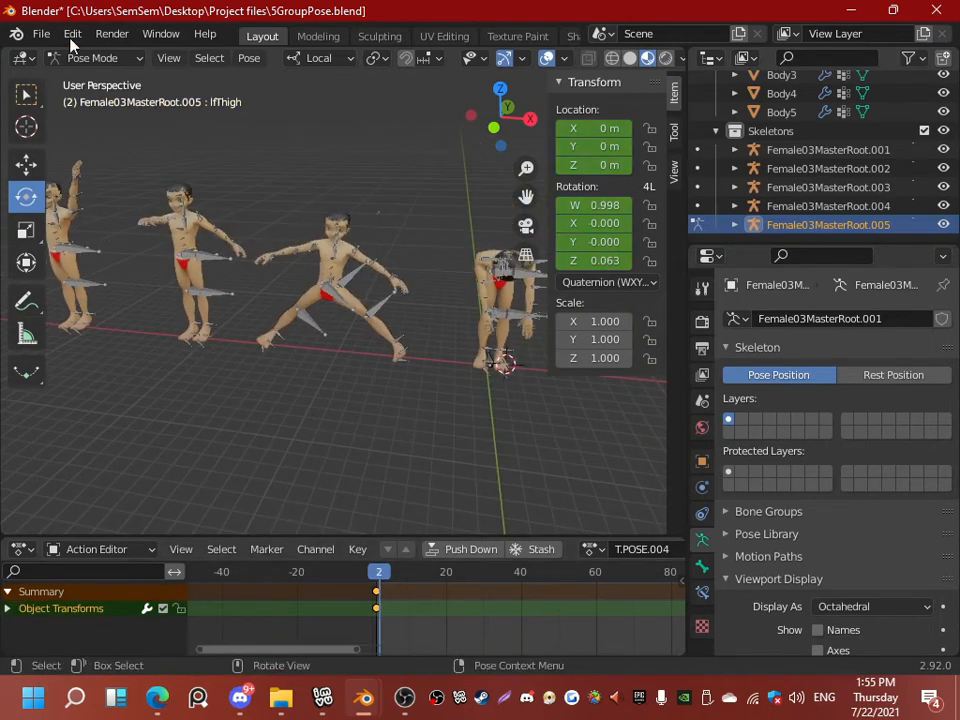
# Step: Return to Object Mode, select the raised-arm skeleton Female03MasterRoot.001 and set the current frame to 1
pyautogui.click(92, 58)
pyautogui.click(100, 80)
pyautogui.click(266, 248)
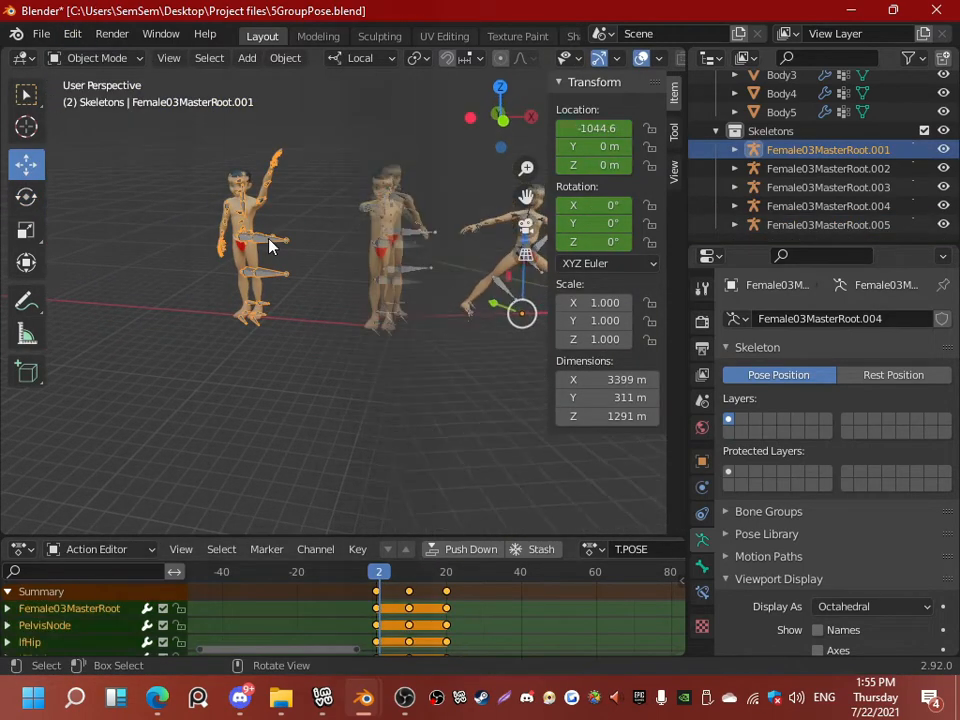
pyautogui.moveTo(315, 232); pyautogui.dragTo(307, 217, button='middle')
pyautogui.scroll(3, 264, 203)
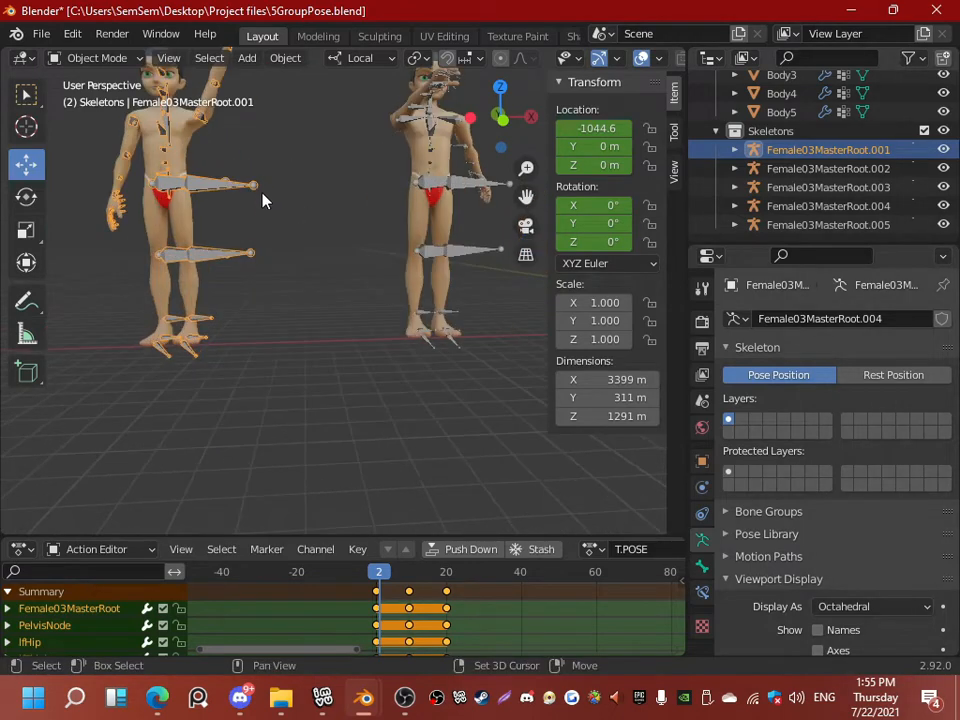
pyautogui.keyDown('shift'); pyautogui.moveTo(261, 160); pyautogui.dragTo(375, 349, button='middle'); pyautogui.keyUp('shift')
pyautogui.scroll(2, 388, 400)
pyautogui.moveTo(380, 580)
pyautogui.mouseDown()
pyautogui.moveTo(372, 580)
pyautogui.moveTo(447, 582)
pyautogui.moveTo(376, 580)
pyautogui.mouseUp()
pyautogui.keyDown('shift'); pyautogui.moveTo(385, 382); pyautogui.dragTo(405, 198, button='middle'); pyautogui.keyUp('shift')
pyautogui.hotkey('alt', 'a')
pyautogui.click(357, 386)
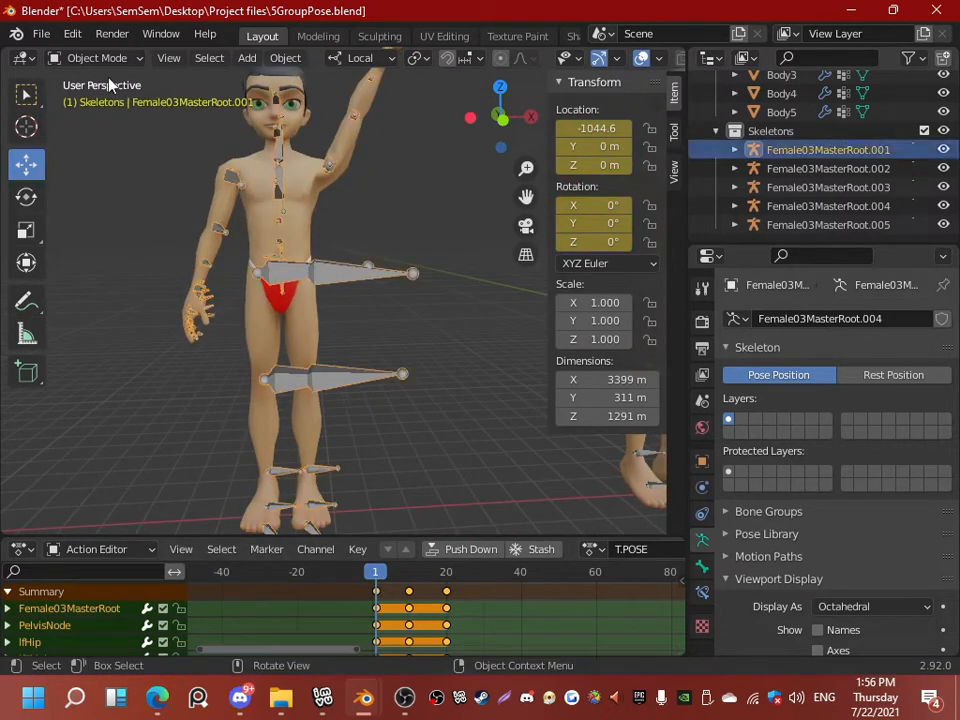
# Step: Rotate the left and right thigh bones of Female03MasterRoot.001 outward in Pose Mode so the legs stand apart
pyautogui.click(97, 58)
pyautogui.click(96, 124)
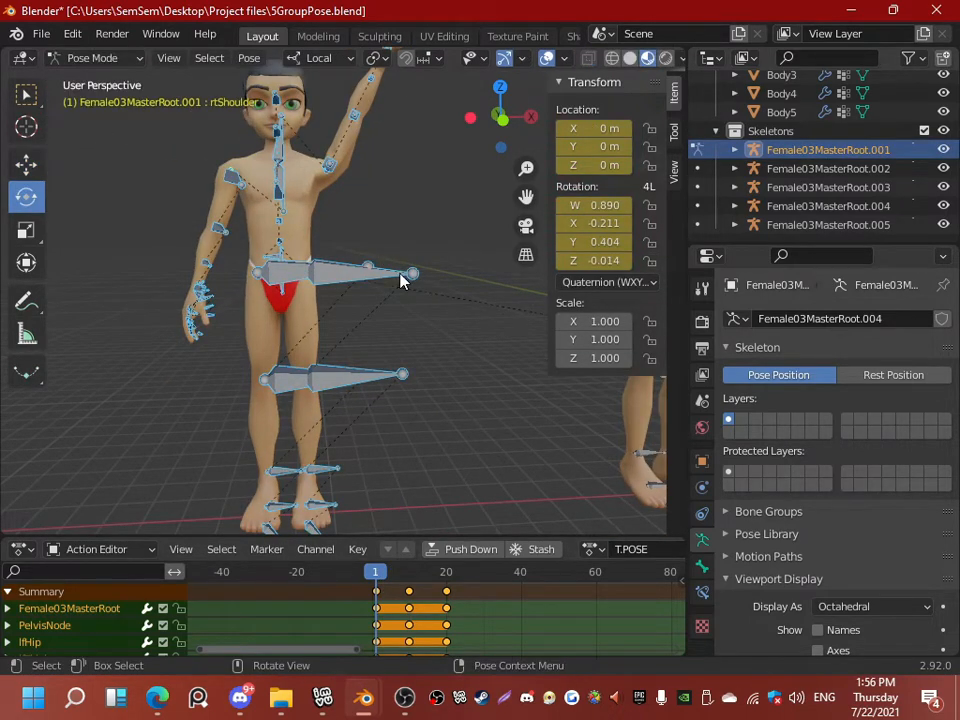
pyautogui.click(400, 281)
pyautogui.press('r')
pyautogui.click(414, 270)
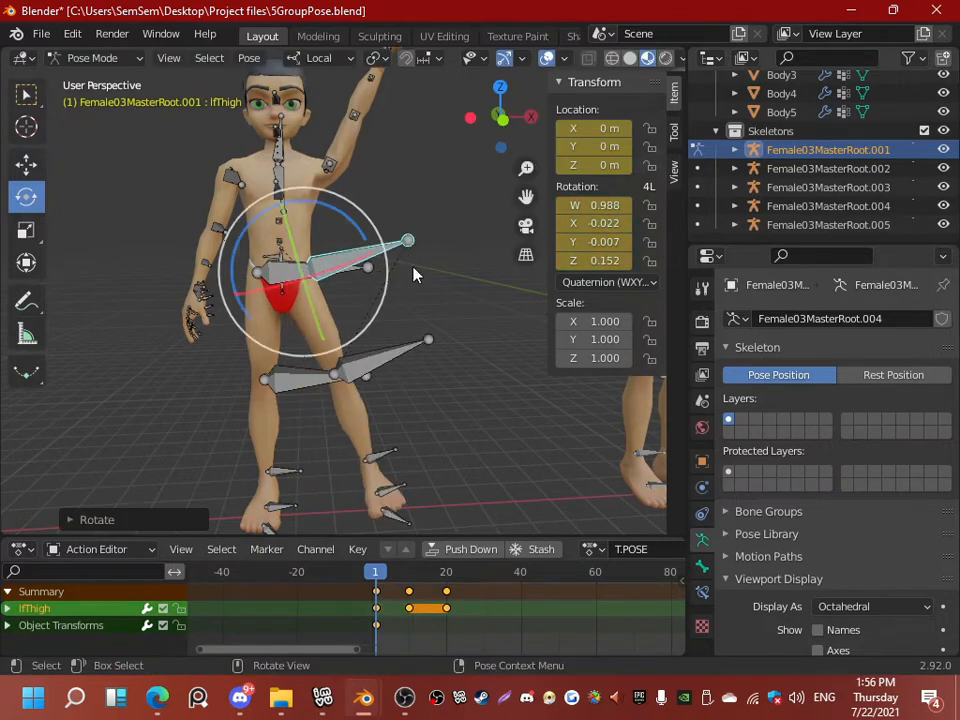
pyautogui.click(285, 275)
pyautogui.press('r')
pyautogui.click(208, 250)
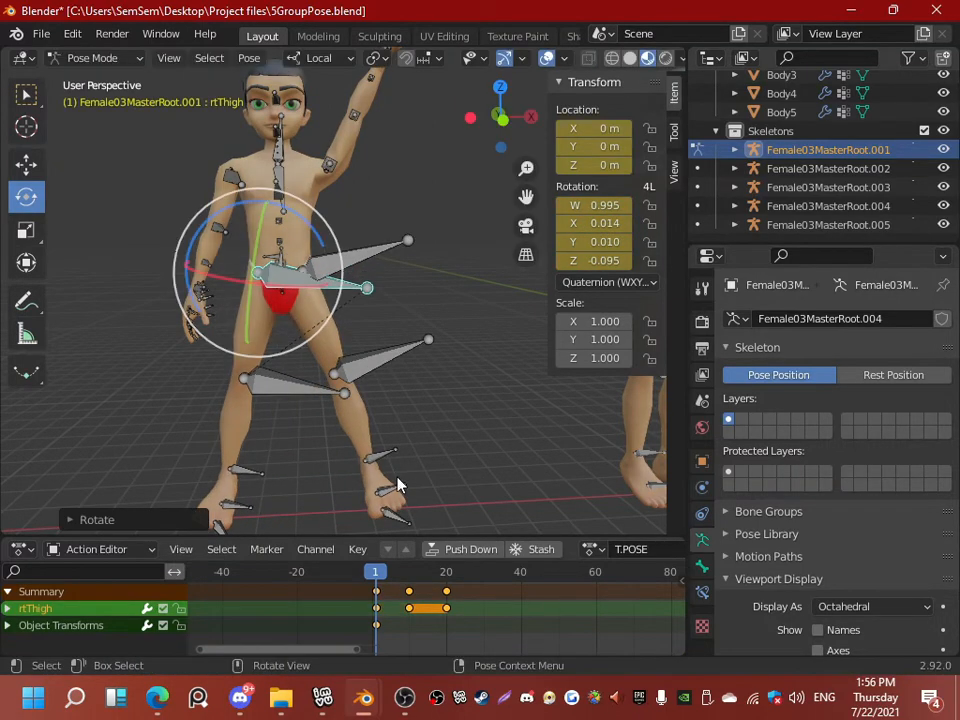
# Step: Keyframe all bones at frame 1, copy the pose, paste and keyframe it at frame 10, and return to frame 1
pyautogui.press('a')
pyautogui.press('i')
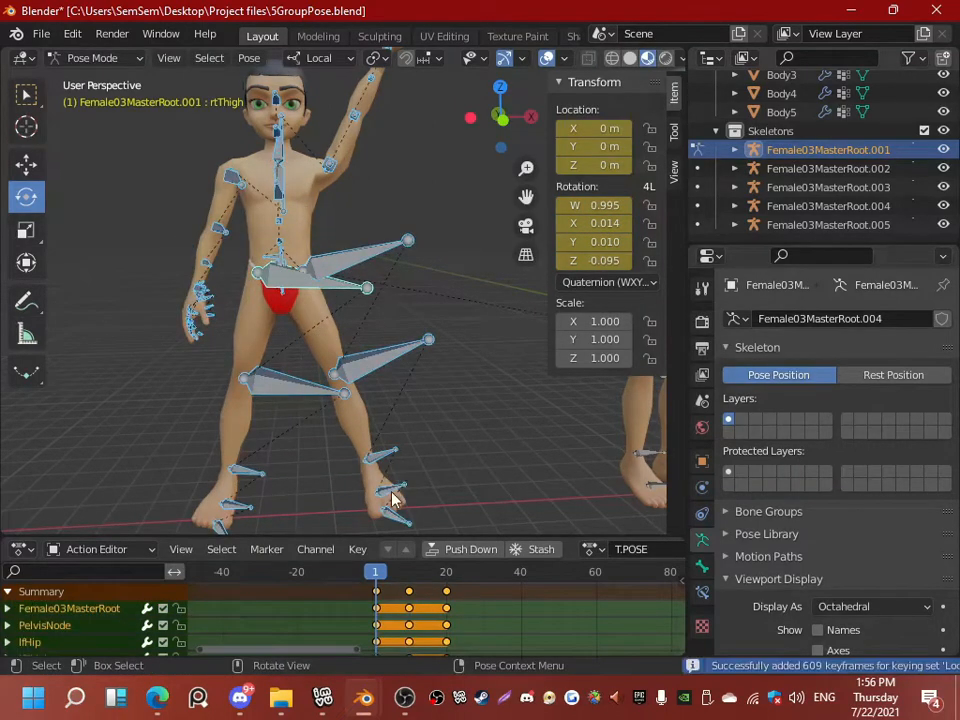
pyautogui.hotkey('ctrl', 'c')
pyautogui.click(392, 572)
pyautogui.moveTo(392, 572); pyautogui.dragTo(408, 572)
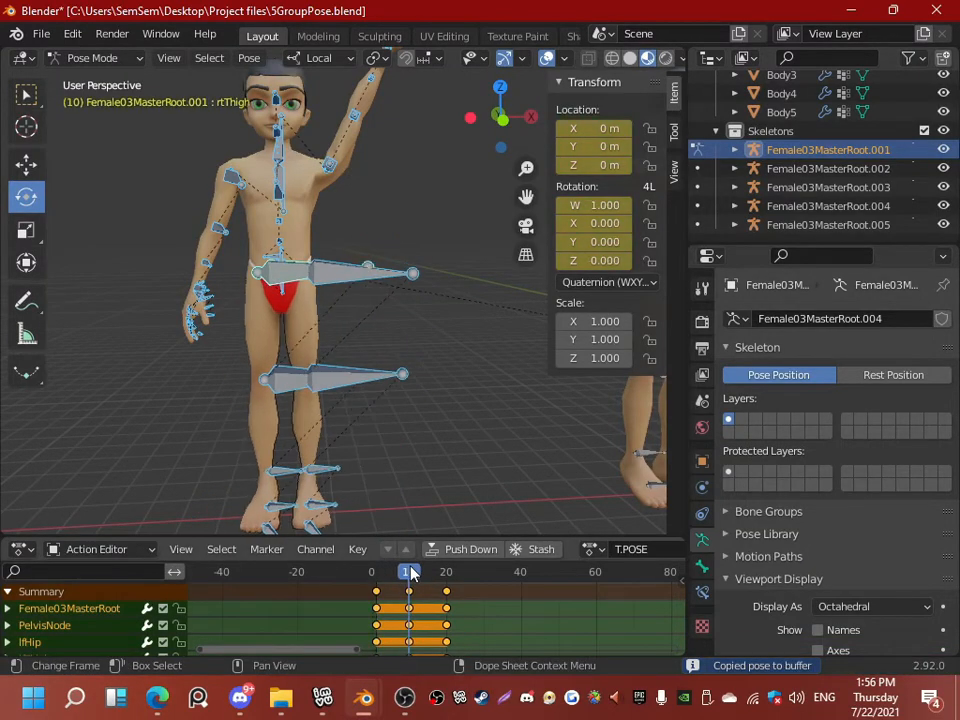
pyautogui.hotkey('ctrl', 'v')
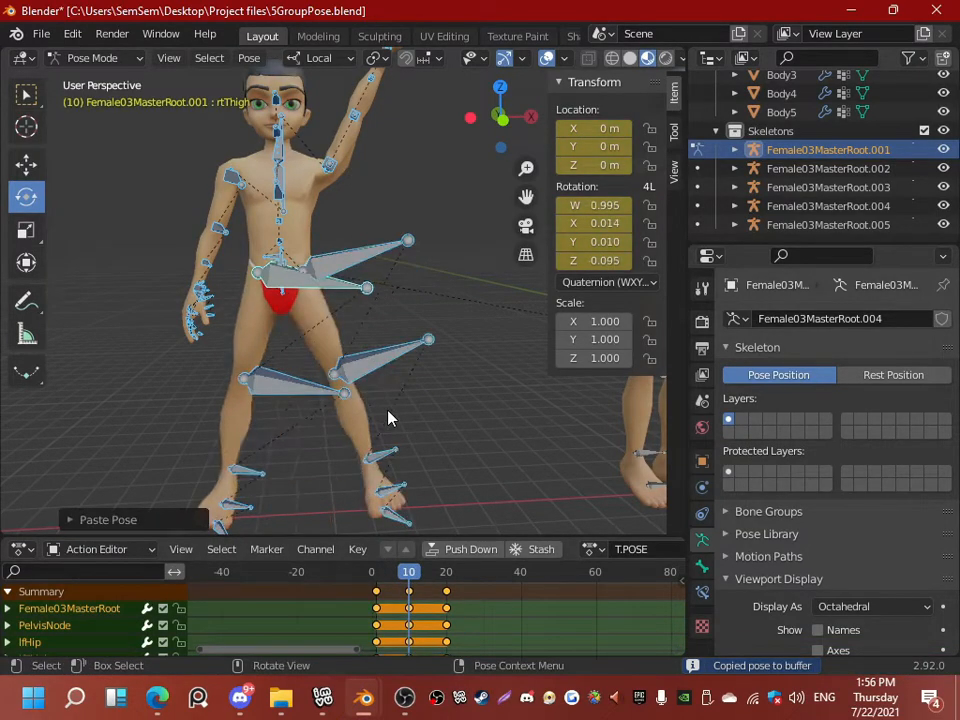
pyautogui.press('i')
pyautogui.click(380, 572)
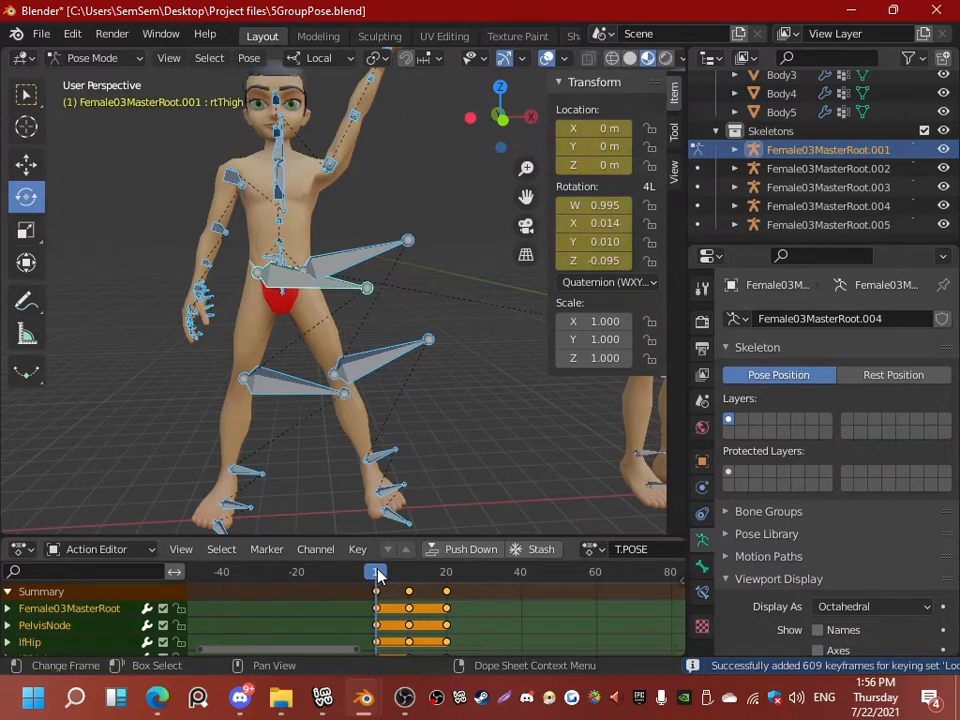
pyautogui.moveTo(379, 572)
pyautogui.mouseDown()
pyautogui.moveTo(446, 572)
pyautogui.moveTo(375, 572)
pyautogui.mouseUp()
# Step: Return to Object Mode and rename the skeleton Female03MasterRoot.001 to Female03MasterRoot
pyautogui.scroll(1, 398, 300)
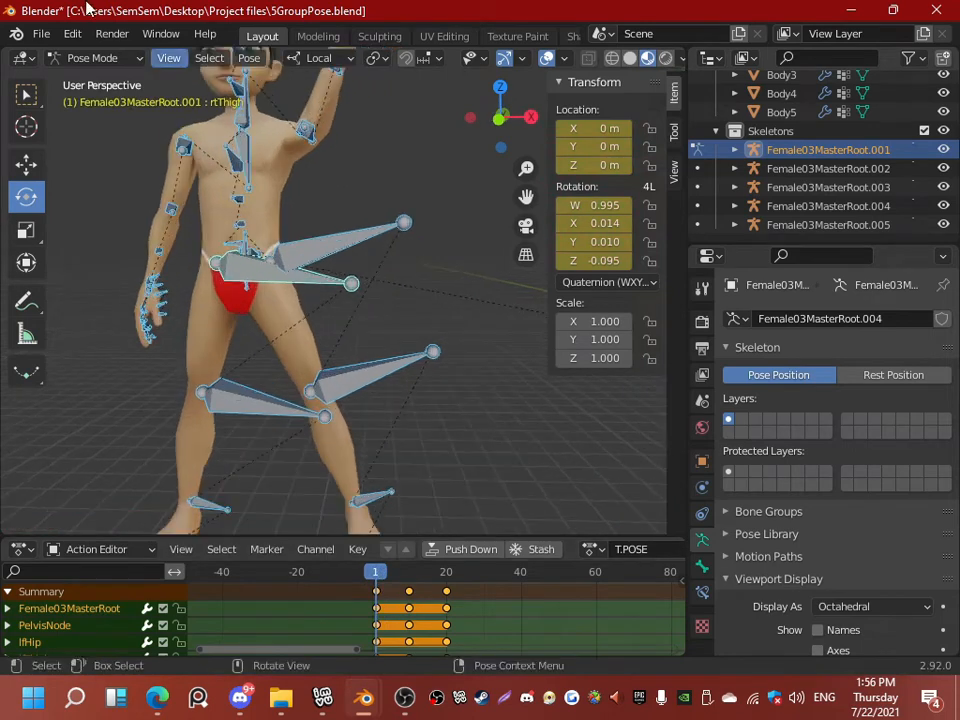
pyautogui.click(41, 34)
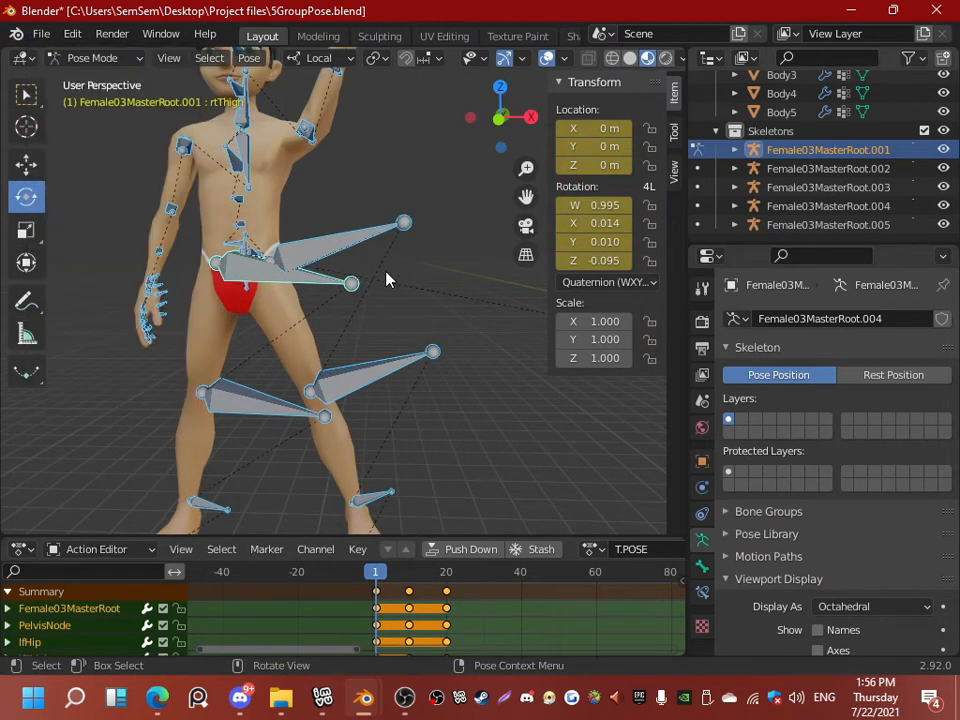
pyautogui.moveTo(386, 275); pyautogui.dragTo(404, 306, button='middle')
pyautogui.click(100, 58)
pyautogui.click(100, 79)
pyautogui.scroll(-3, 349, 180)
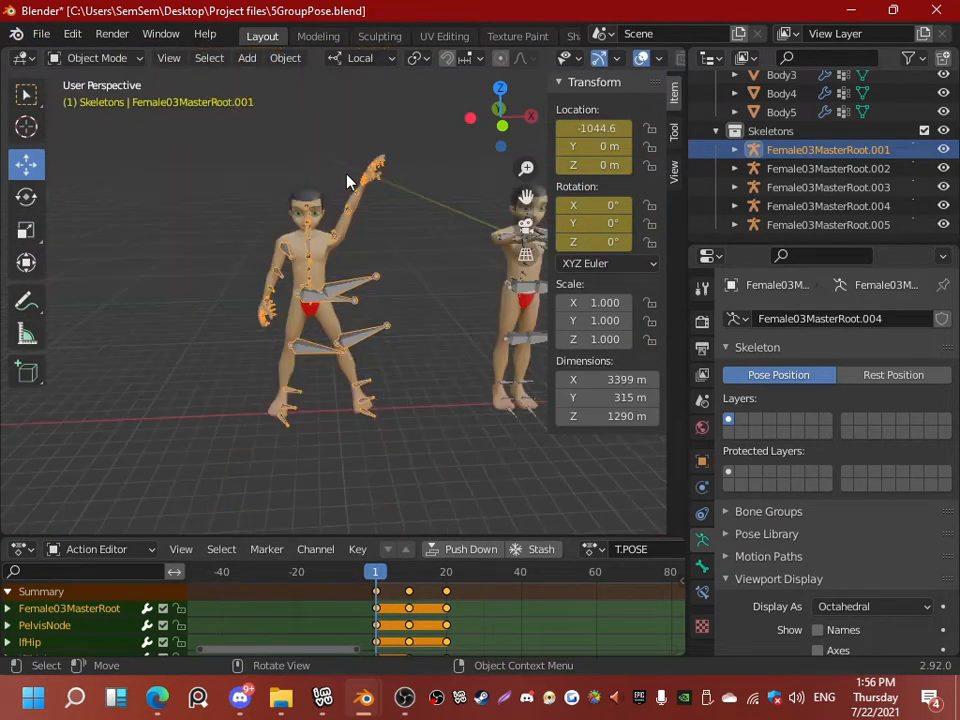
pyautogui.moveTo(349, 180); pyautogui.dragTo(280, 160, button='middle')
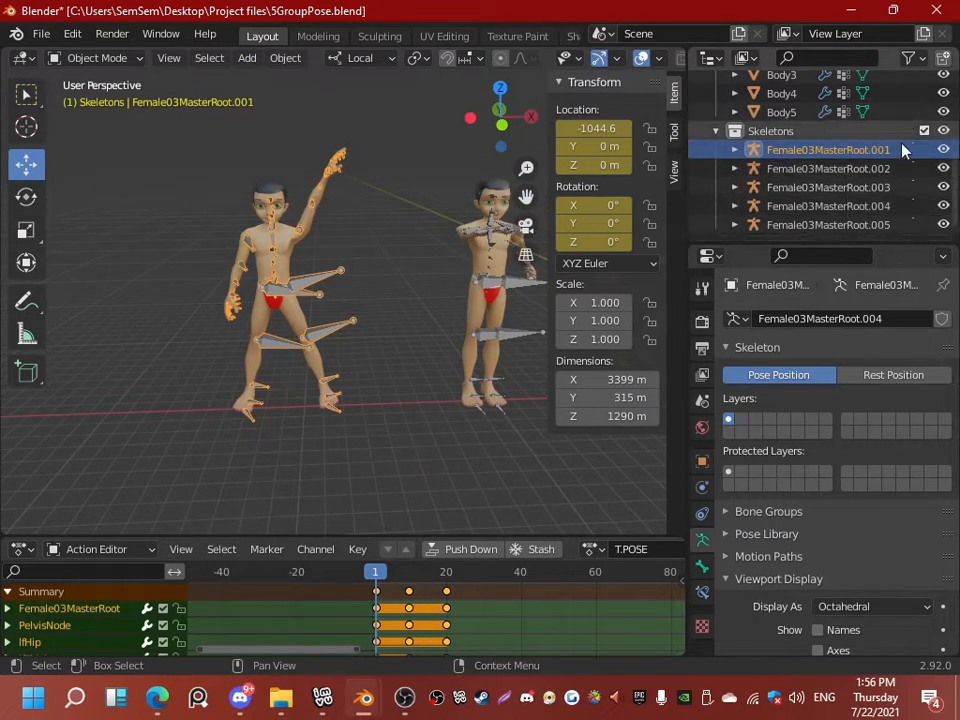
pyautogui.doubleClick(885, 153)
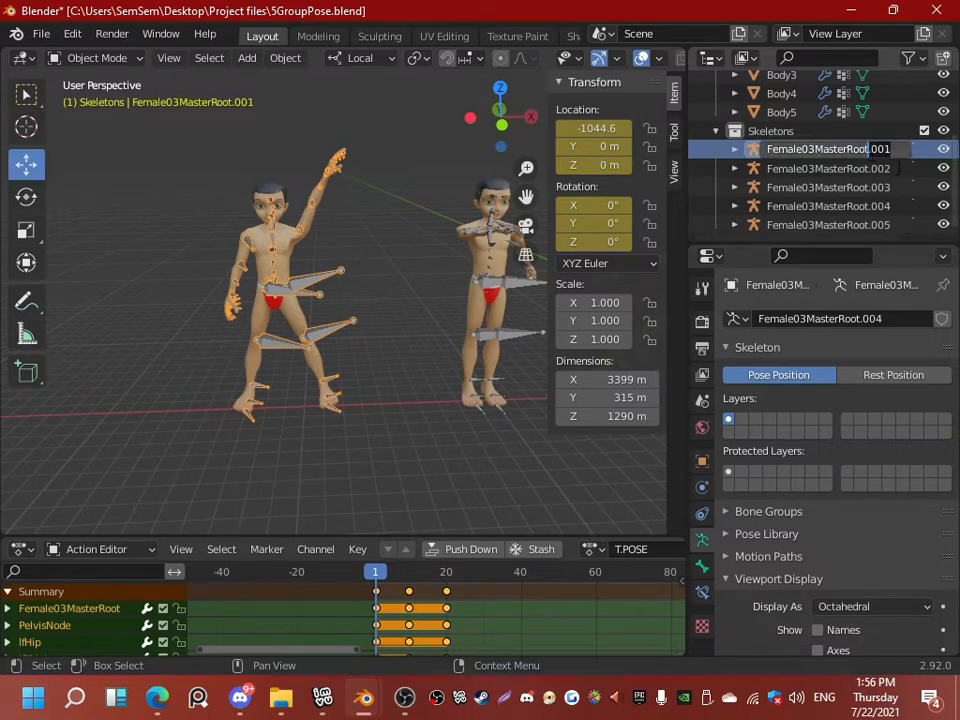
pyautogui.press('Return')
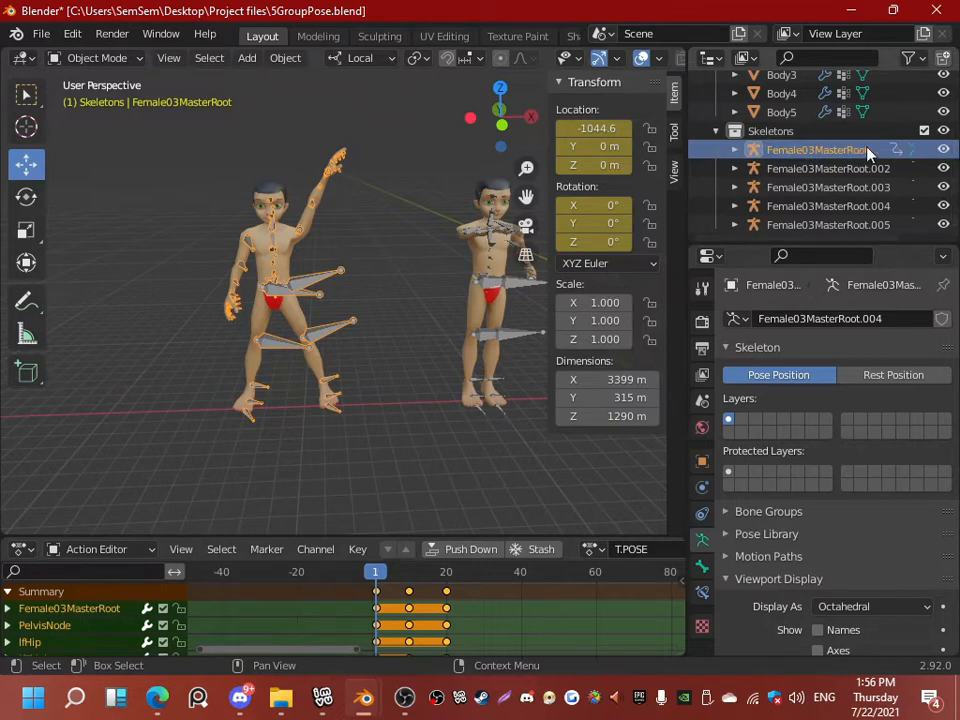
# Step: Select all five skeletons in the Skeletons collection, keeping Female03MasterRoot as the active one
pyautogui.keyDown('shift'); pyautogui.moveTo(364, 214); pyautogui.dragTo(270, 187, button='middle'); pyautogui.keyUp('shift')
pyautogui.scroll(-3, 260, 220)
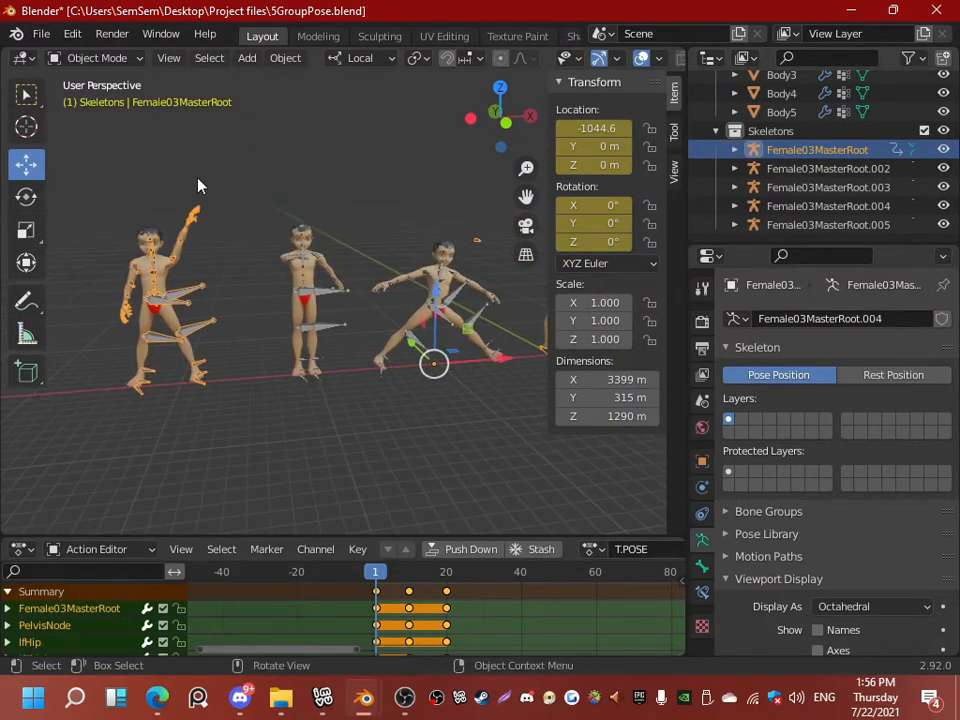
pyautogui.keyDown('shift'); pyautogui.click(328, 300); pyautogui.keyUp('shift')
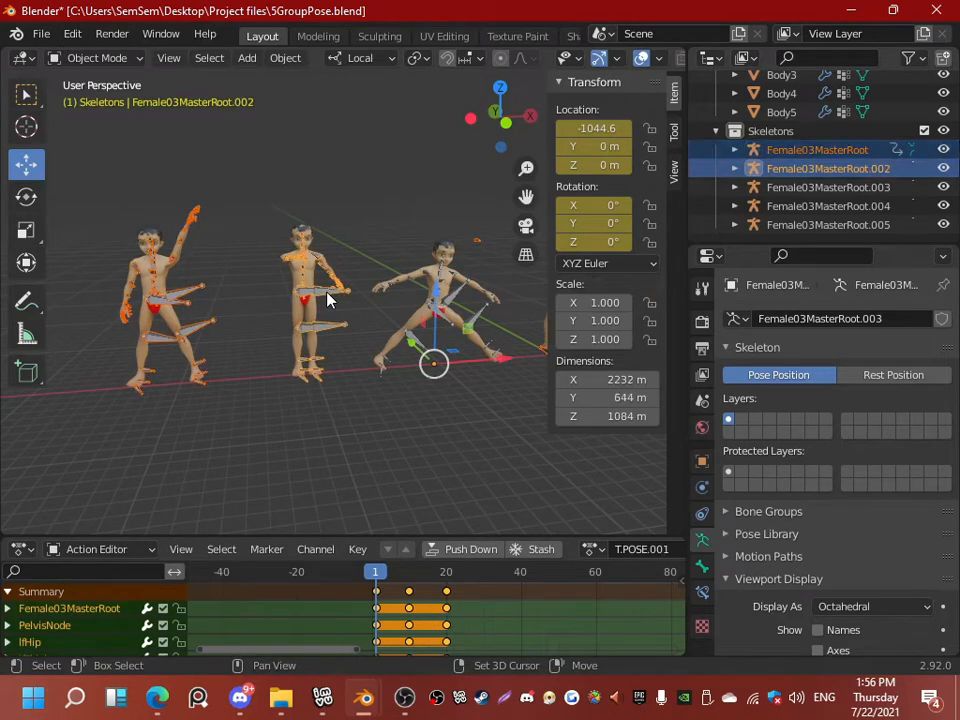
pyautogui.keyDown('shift'); pyautogui.click(462, 306); pyautogui.keyUp('shift')
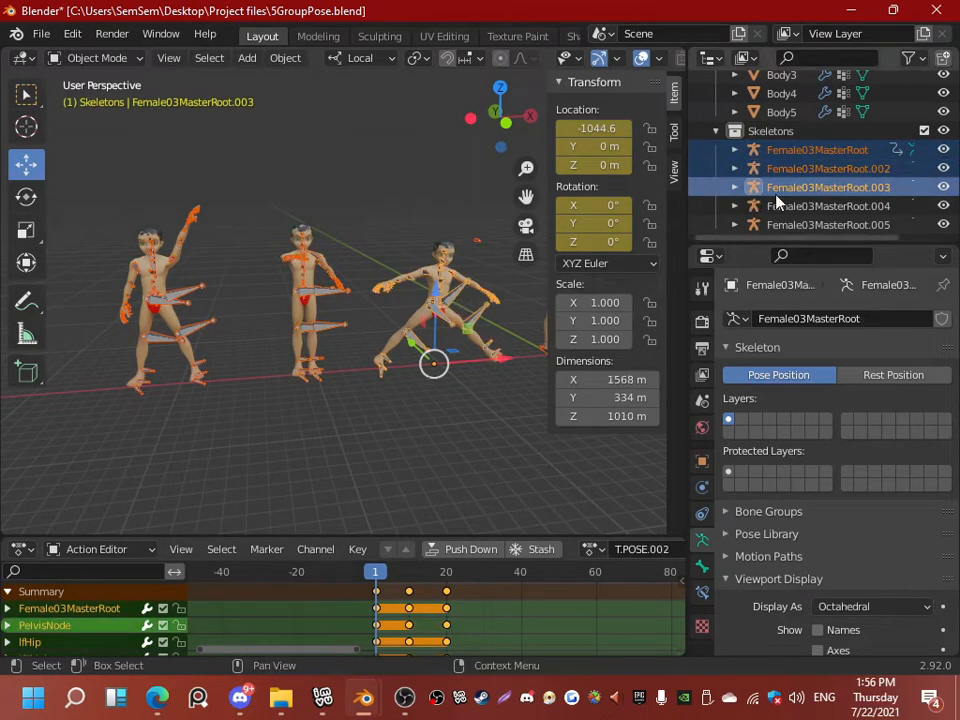
pyautogui.click(792, 165)
pyautogui.click(791, 156)
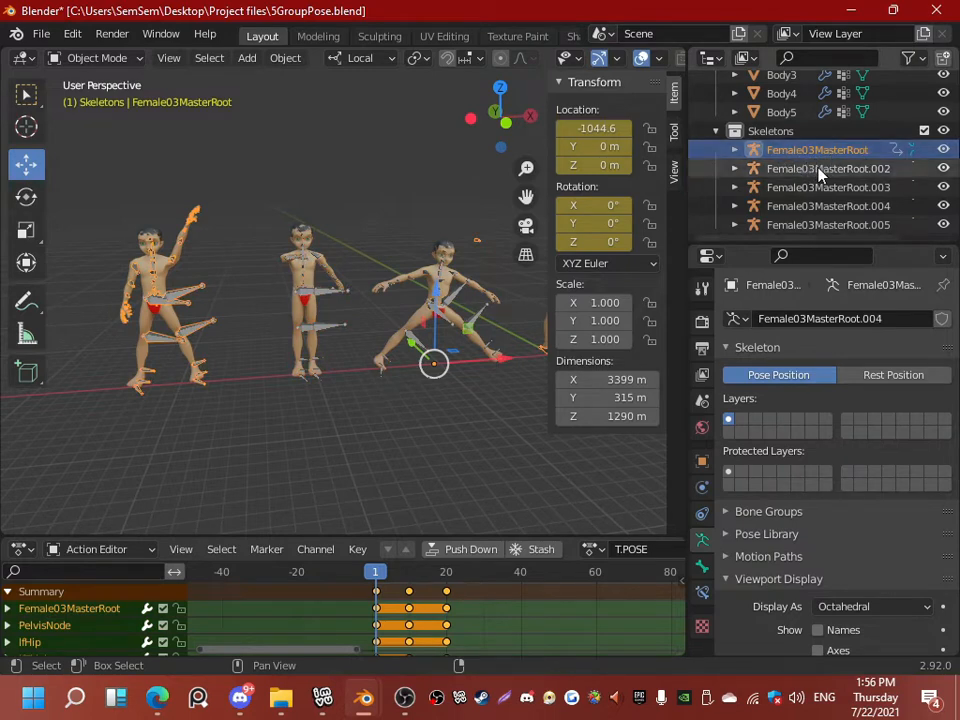
pyautogui.moveTo(822, 174); pyautogui.dragTo(831, 224)
pyautogui.moveTo(456, 236)
pyautogui.mouseDown(button='middle')
pyautogui.moveTo(270, 231)
pyautogui.moveTo(247, 245)
pyautogui.moveTo(461, 242)
pyautogui.mouseUp(button='middle')
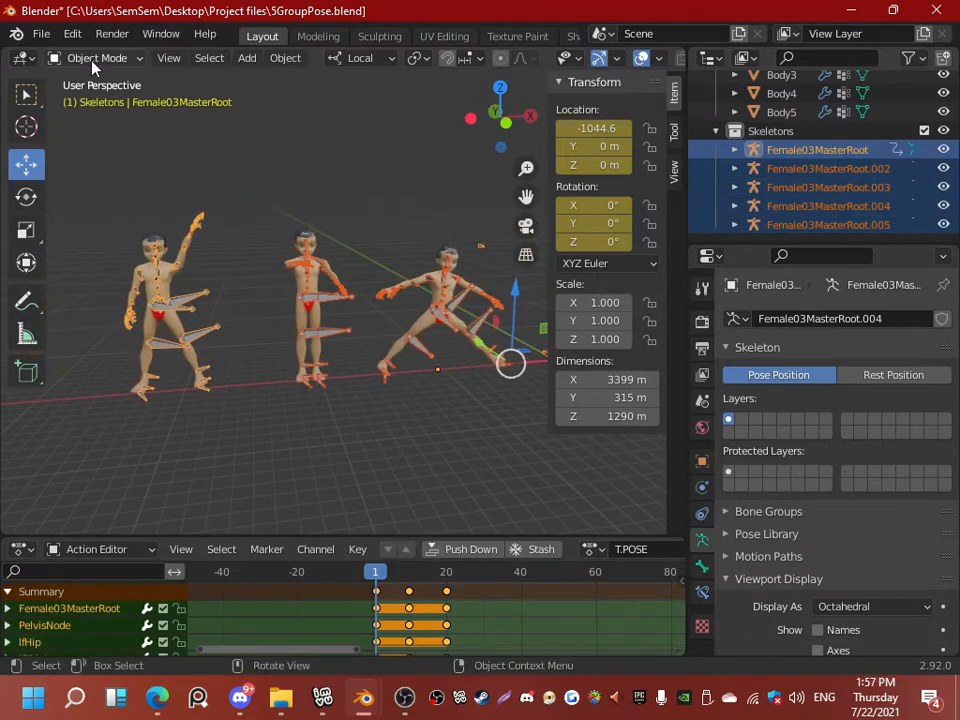
# Step: Start an FBX export of the selected skeletons and name the file Testing5GP1.fbx
pyautogui.click(52, 38)
pyautogui.moveTo(90, 308)
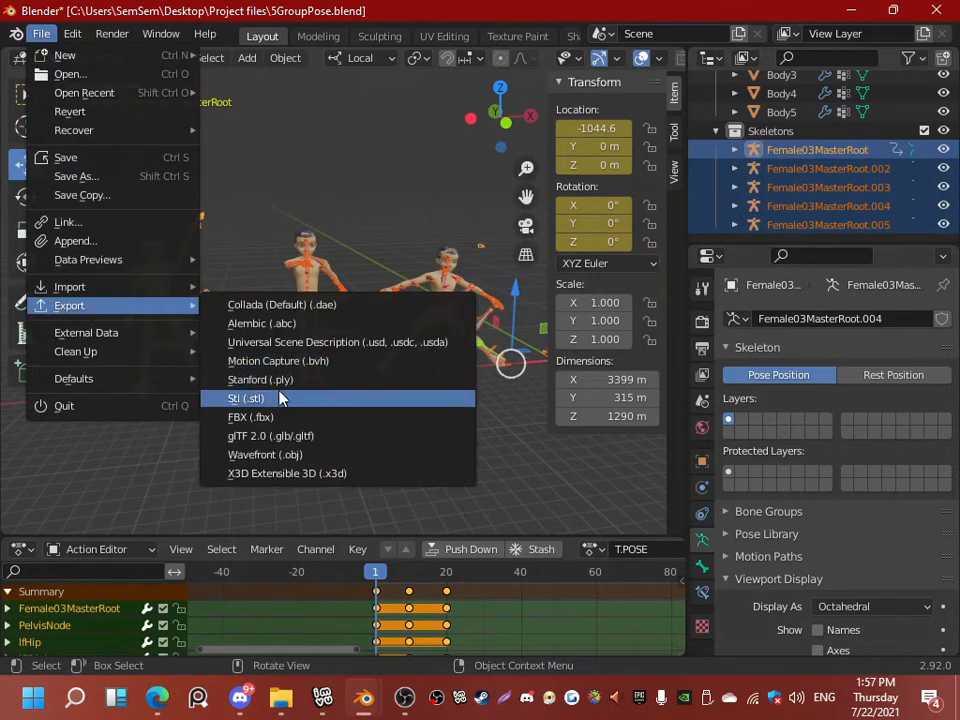
pyautogui.click(278, 418)
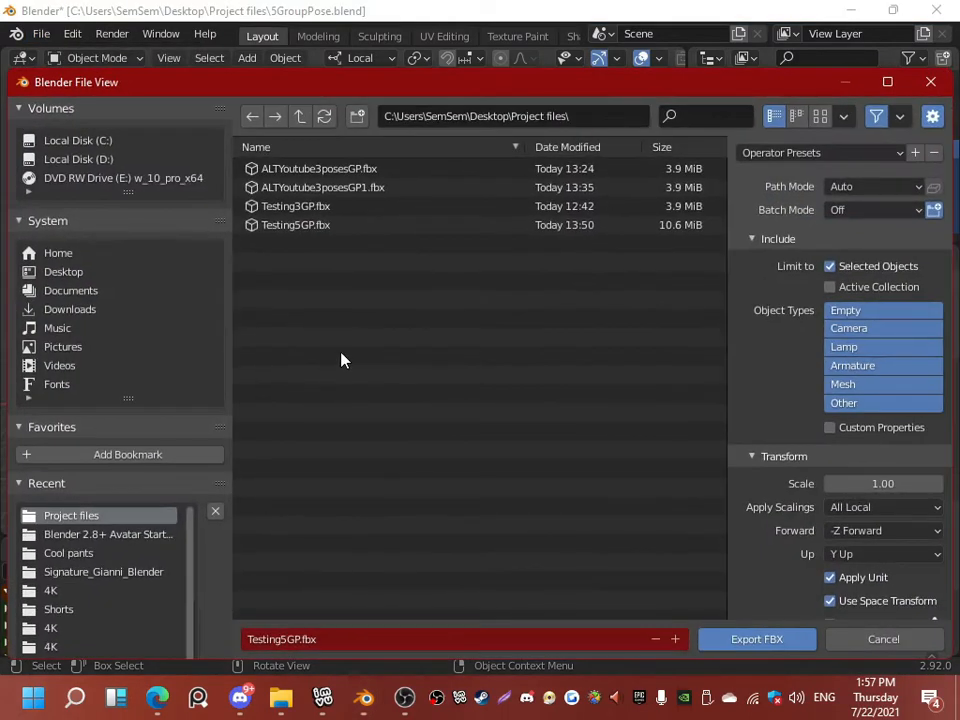
pyautogui.click(302, 641)
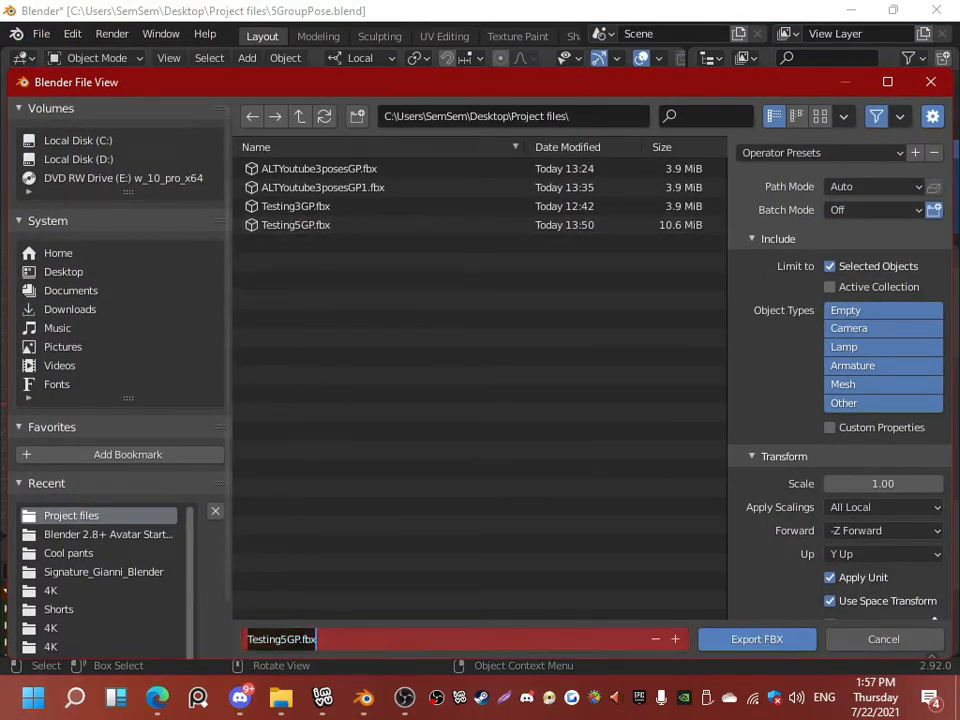
pyautogui.click(295, 640)
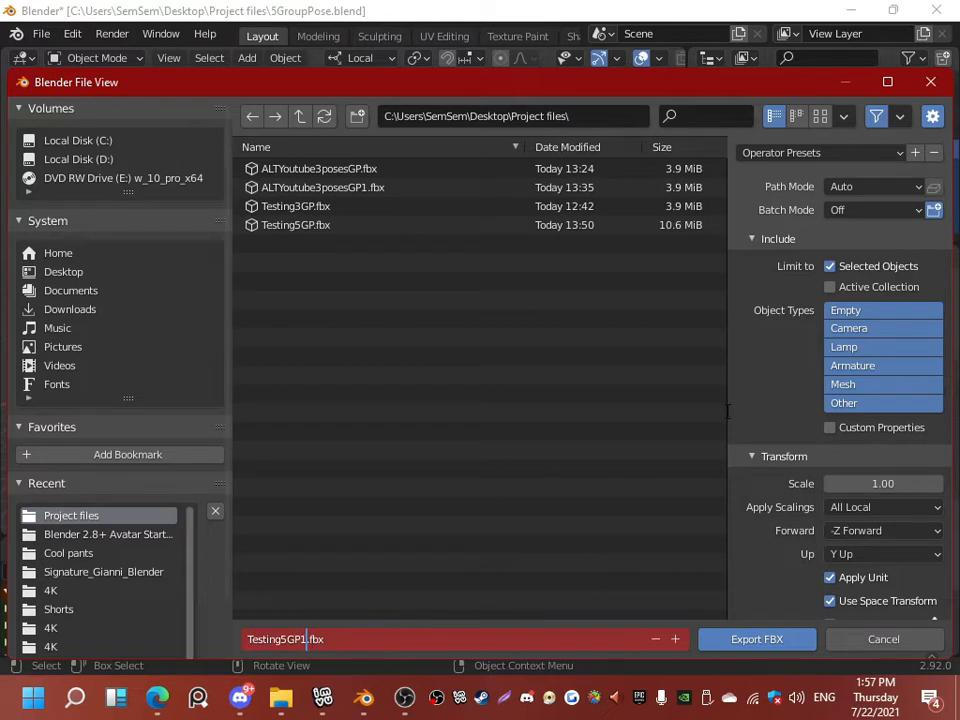
pyautogui.press('Return')
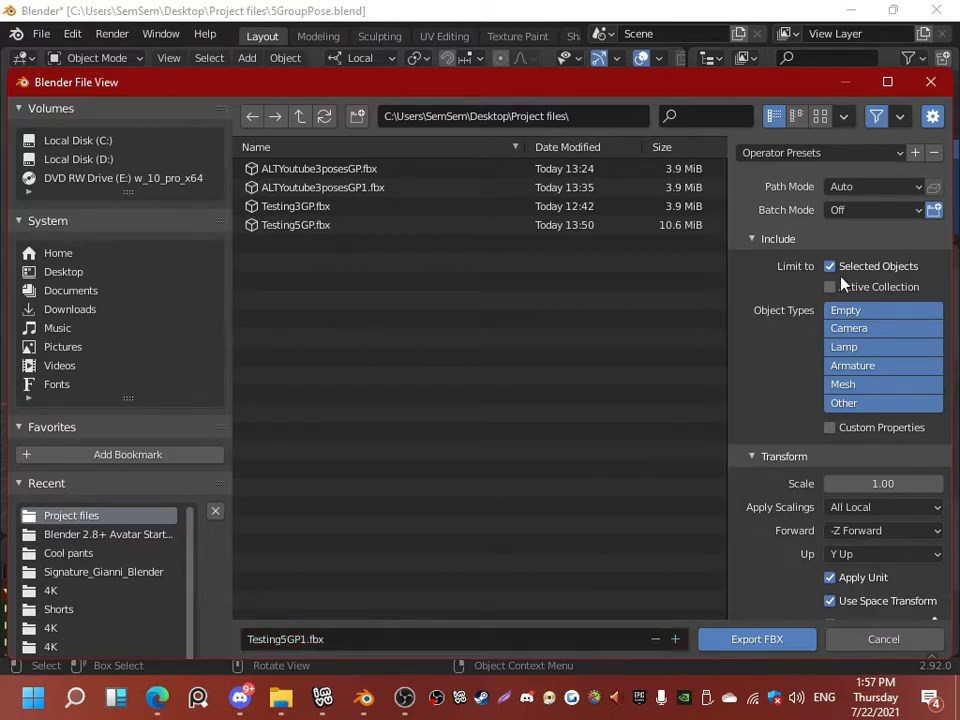
# Step: Check the transform, geometry and armature export options and export the FBX file
pyautogui.scroll(-3, 767, 560)
pyautogui.click(767, 563)
pyautogui.scroll(-4, 897, 570)
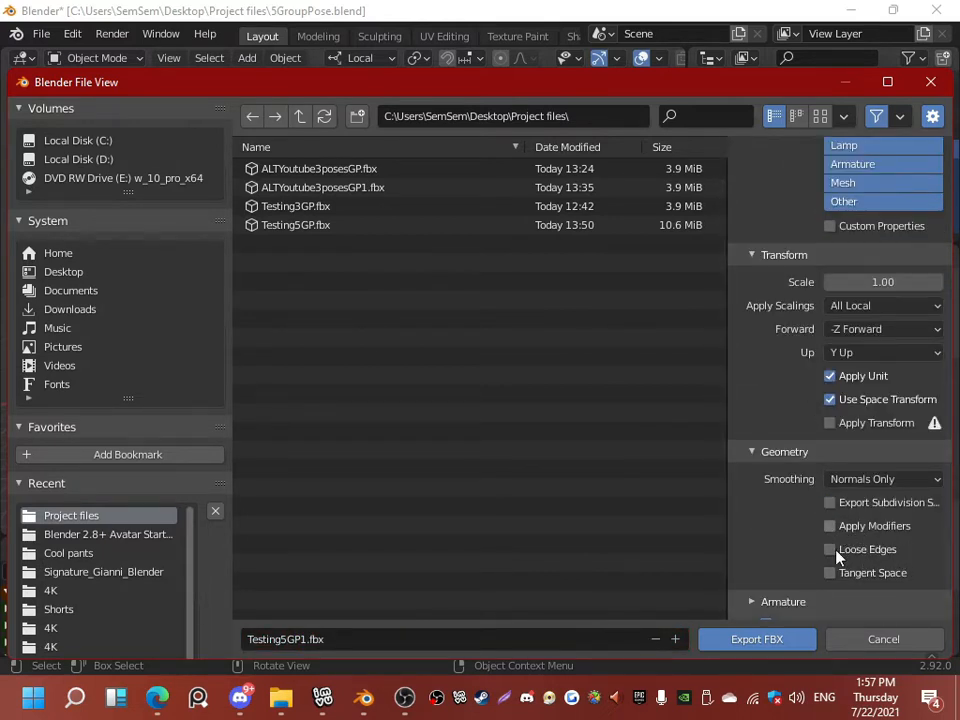
pyautogui.scroll(-1, 830, 540)
pyautogui.click(797, 584)
pyautogui.scroll(-4, 846, 551)
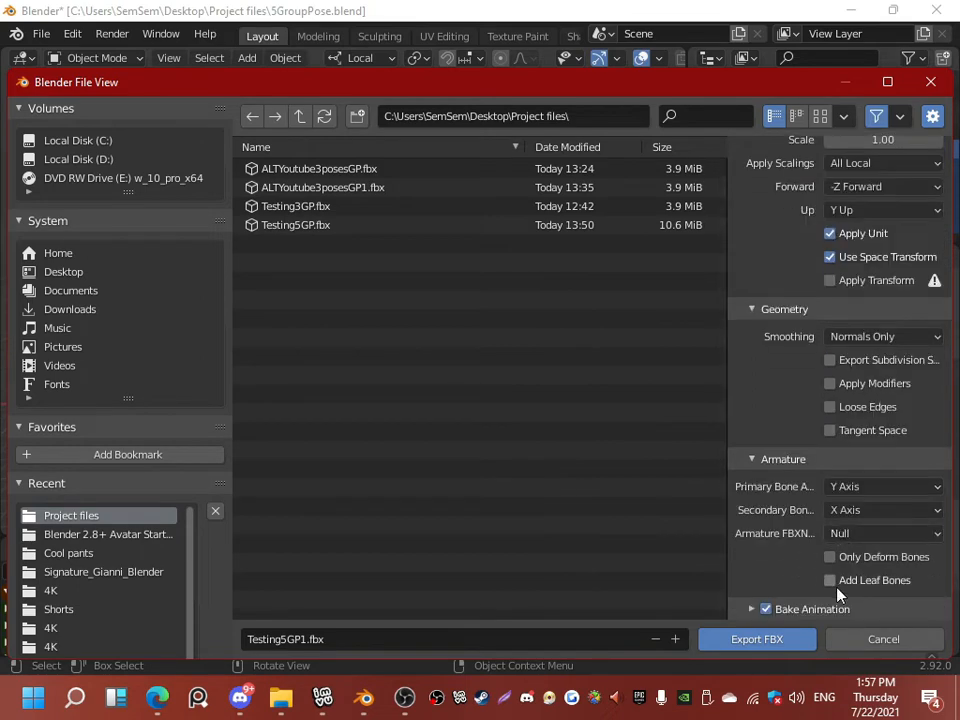
pyautogui.click(758, 640)
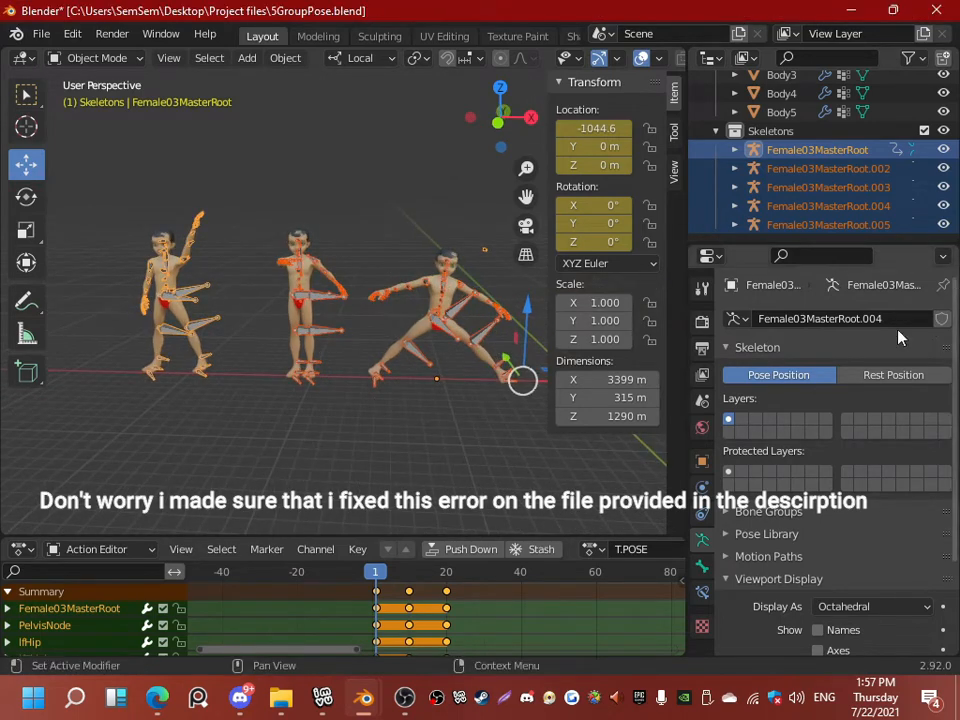
# Step: Check the T.POSE action assigned to each of the five skeletons in the Skeletons collection
pyautogui.click(825, 152)
pyautogui.click(835, 168)
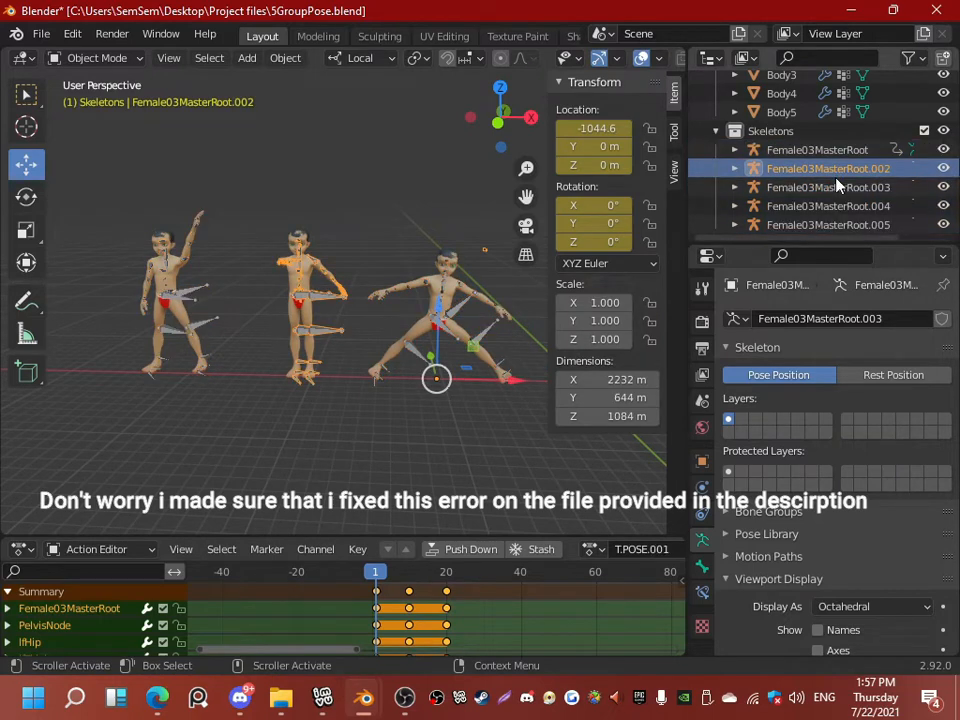
pyautogui.click(835, 150)
pyautogui.click(835, 168)
pyautogui.click(838, 206)
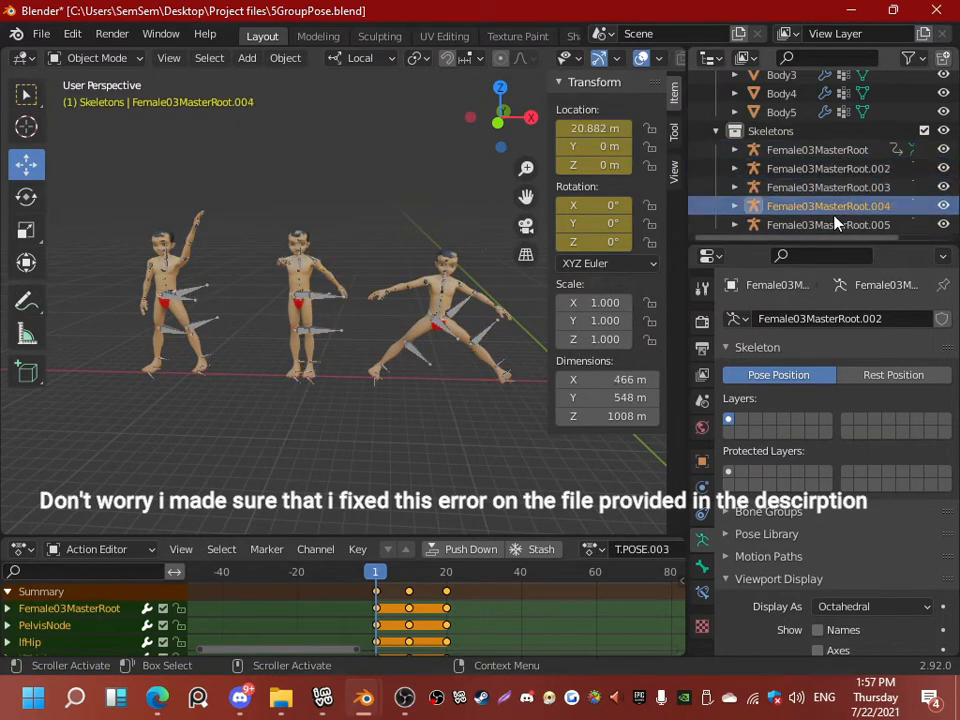
pyautogui.click(842, 224)
# Step: Switch to the IMVU editor, abort the failed import and cancel the old FBX configuration
pyautogui.click(322, 697)
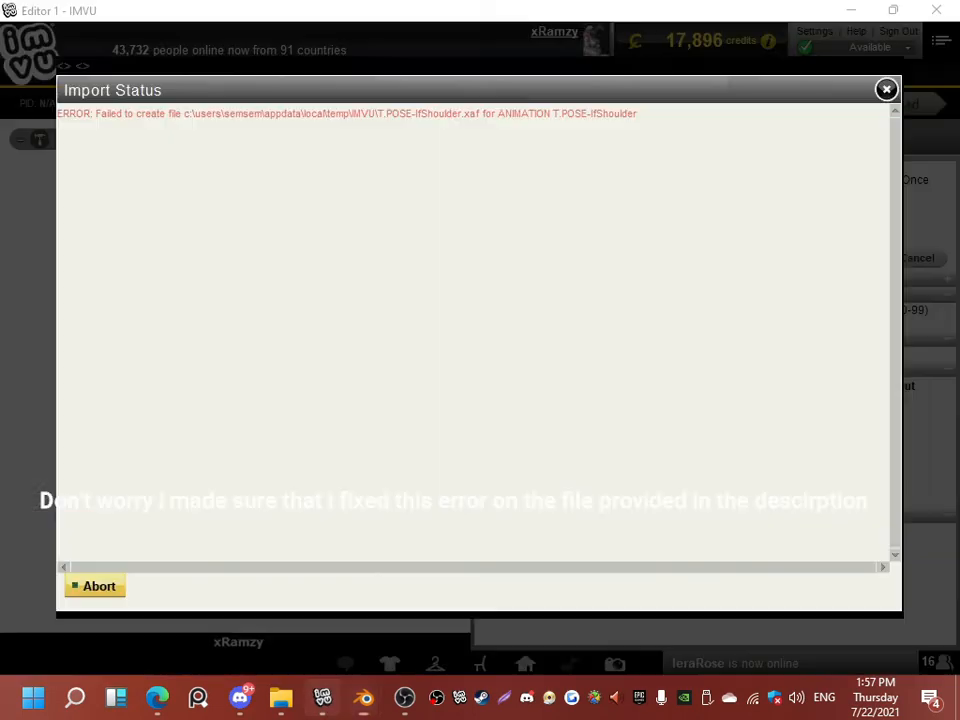
pyautogui.click(97, 588)
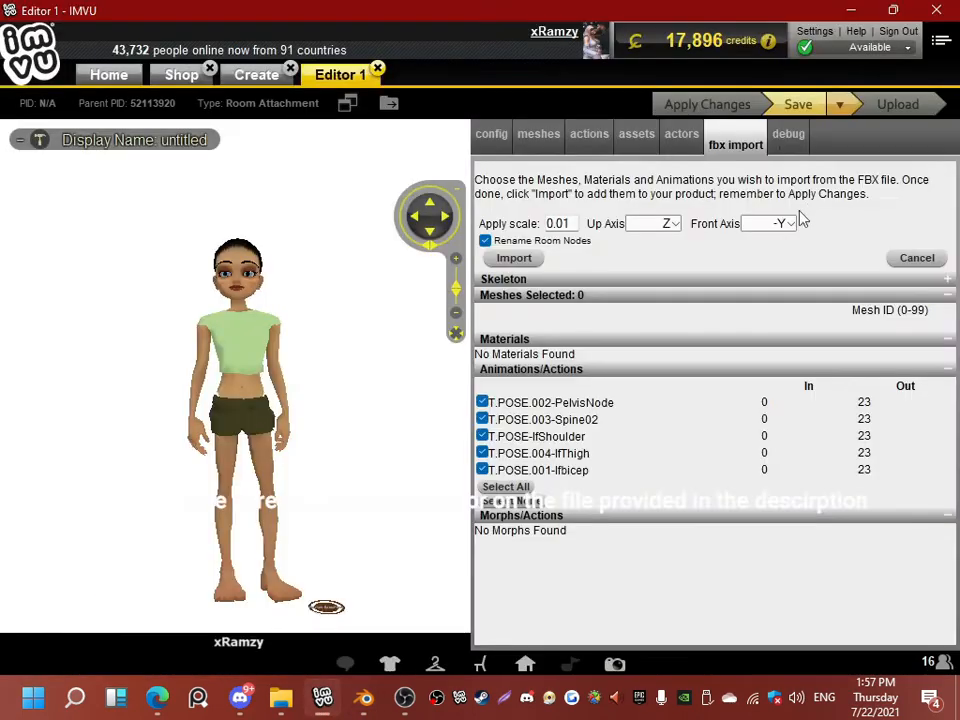
pyautogui.click(916, 258)
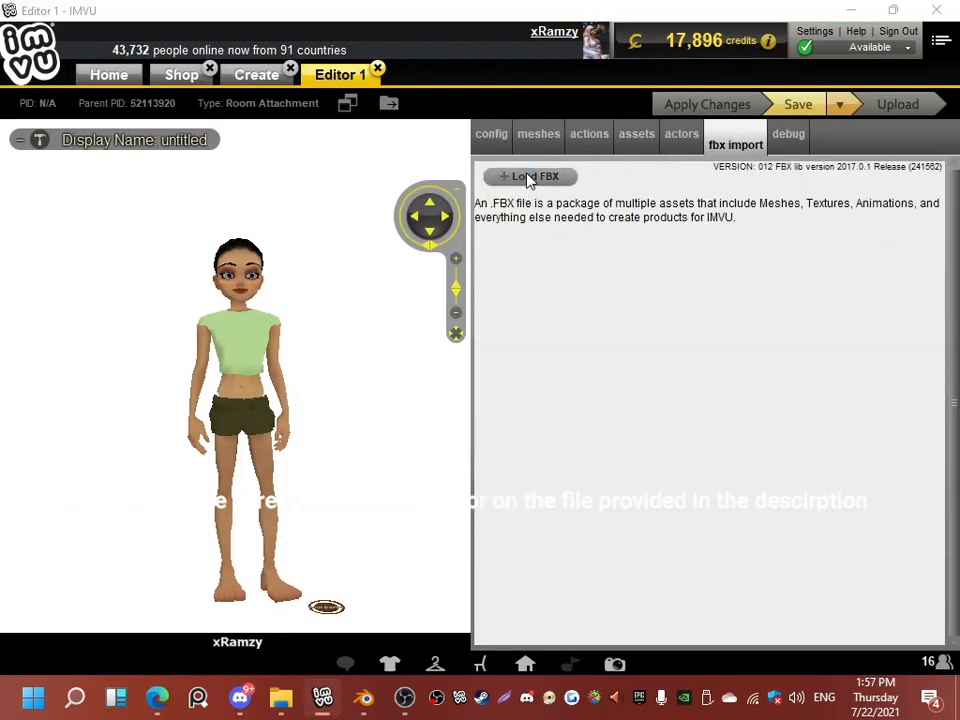
# Step: Load Testing5GP1, unhide the skeletons without meshes and configure it with root RootNode/Female03MasterRoot.003/Female03MasterRoot
pyautogui.click(527, 174)
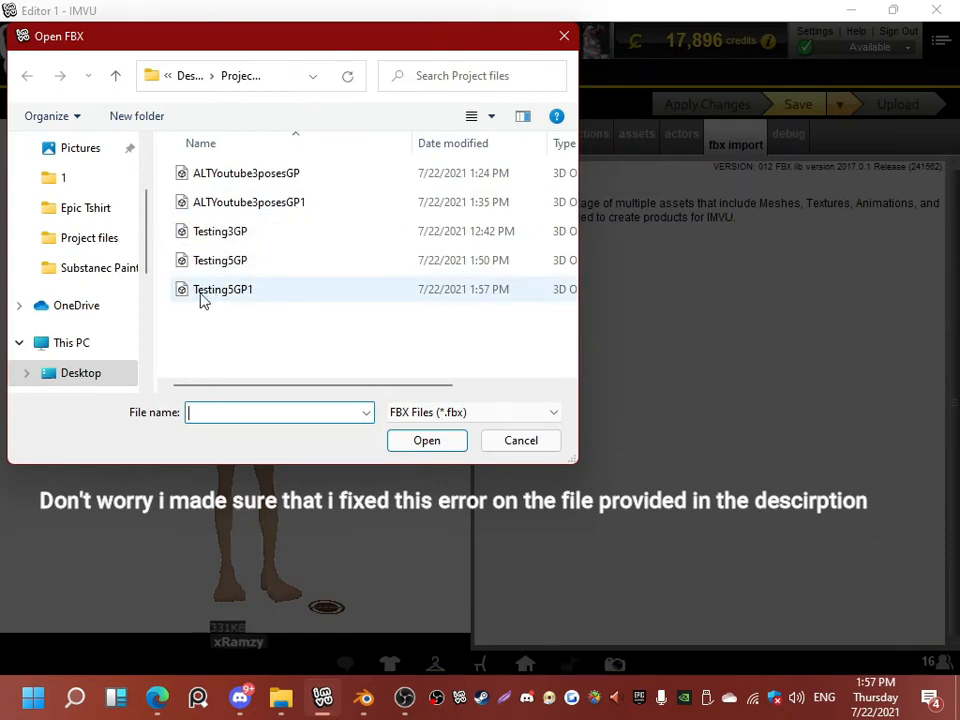
pyautogui.doubleClick(244, 296)
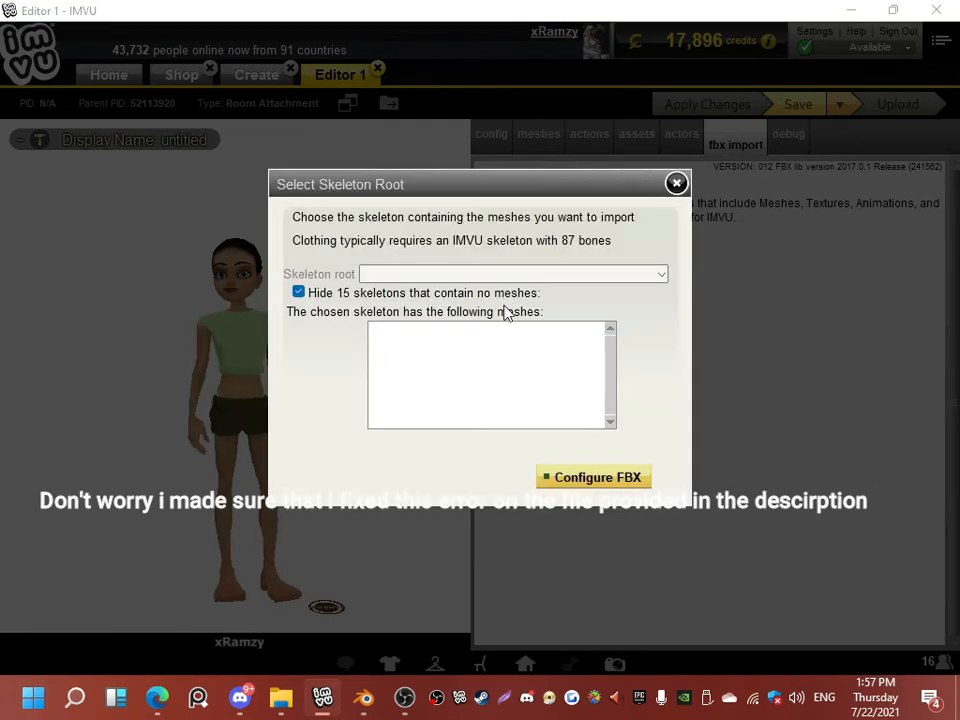
pyautogui.click(338, 292)
pyautogui.click(385, 275)
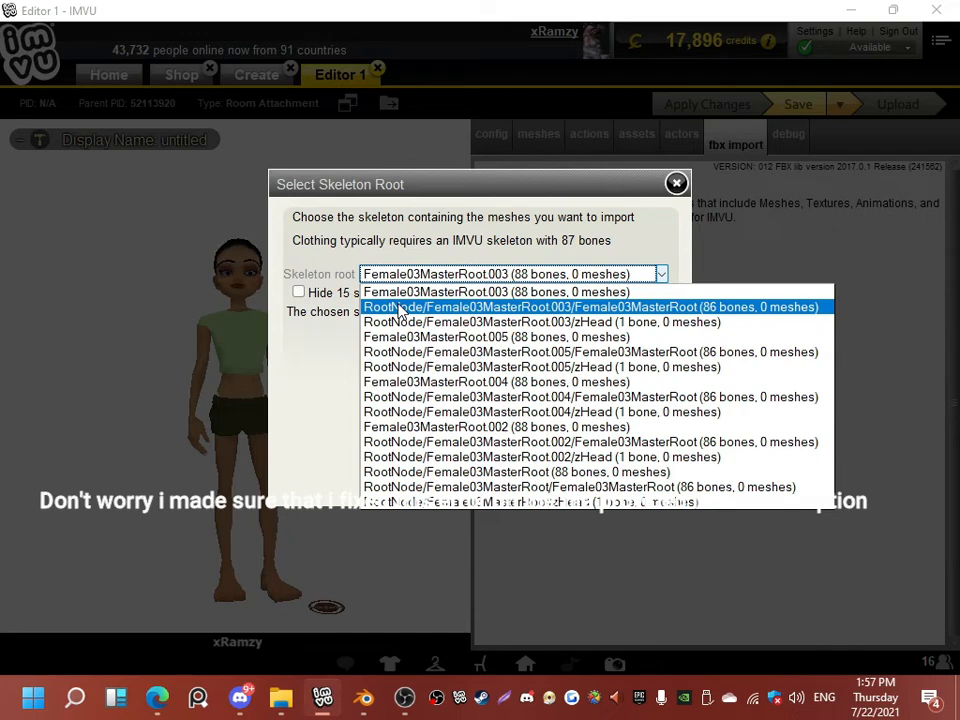
pyautogui.click(572, 308)
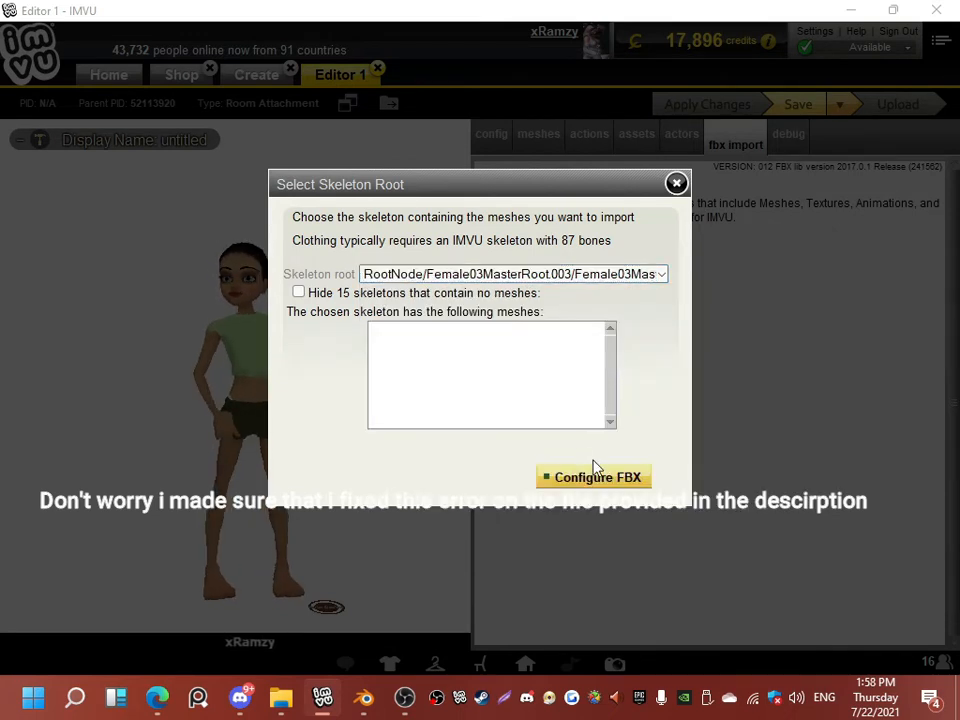
pyautogui.click(595, 475)
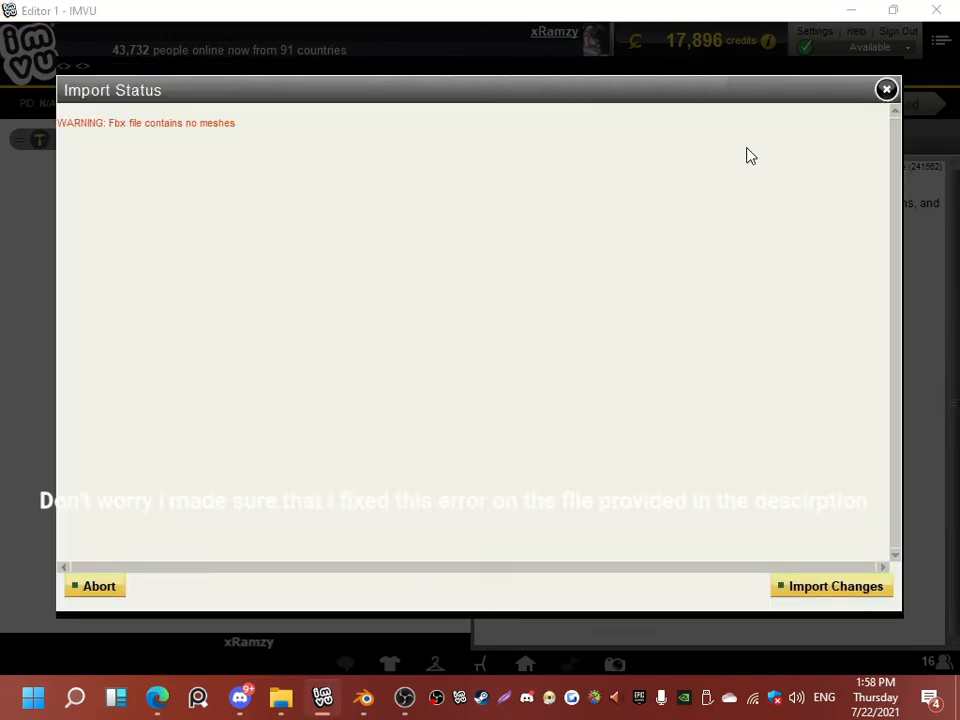
# Step: Accept the loaded FBX, import all five T.POSE animations and apply the changes to the product
pyautogui.click(805, 585)
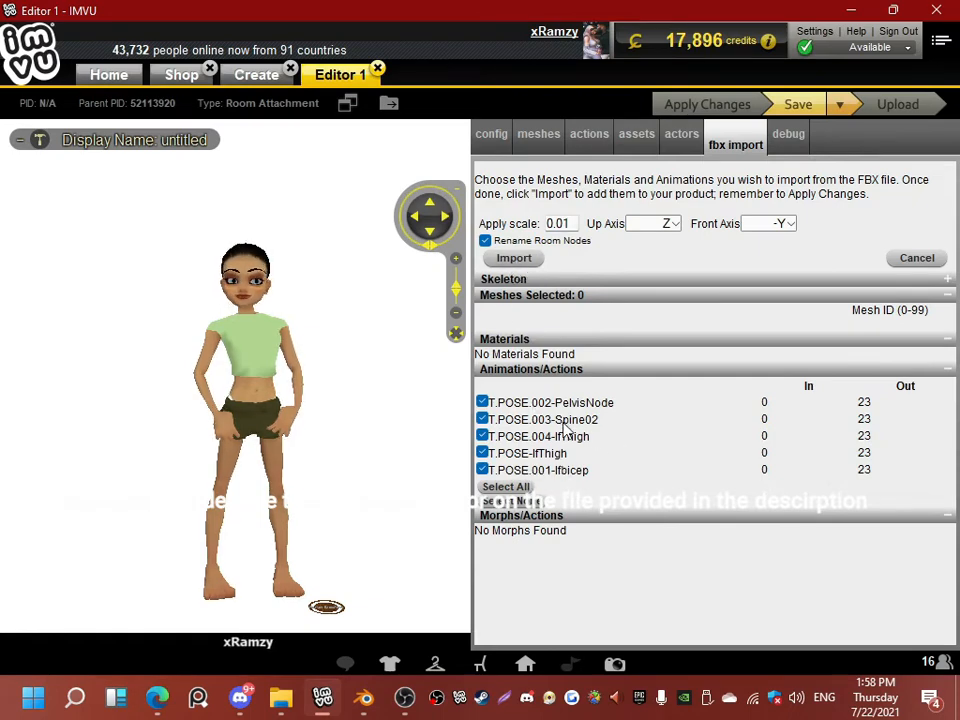
pyautogui.click(522, 259)
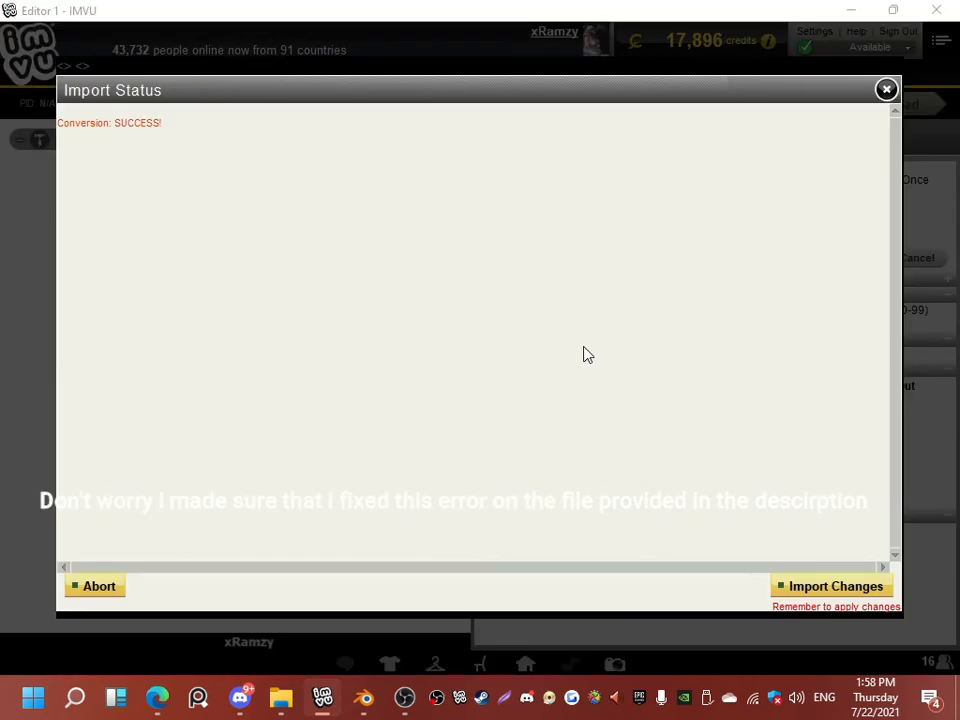
pyautogui.click(815, 588)
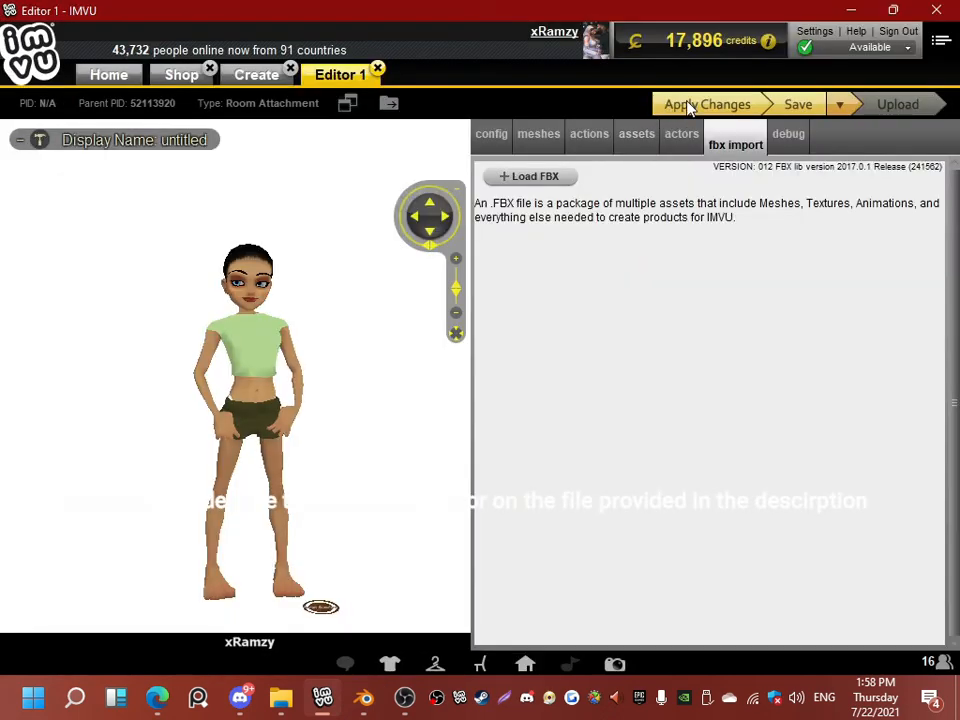
# Step: Set the product's skeleton to 5poseXSF.XSF, apply the change and check the seat nodes around the avatar
pyautogui.click(585, 137)
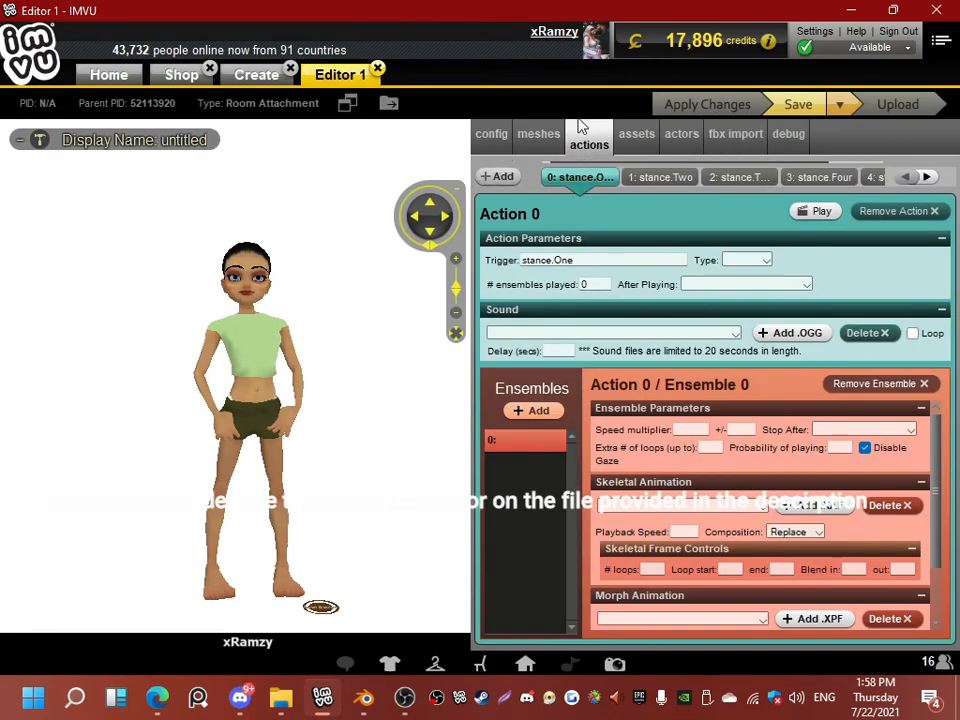
pyautogui.click(500, 136)
pyautogui.click(580, 206)
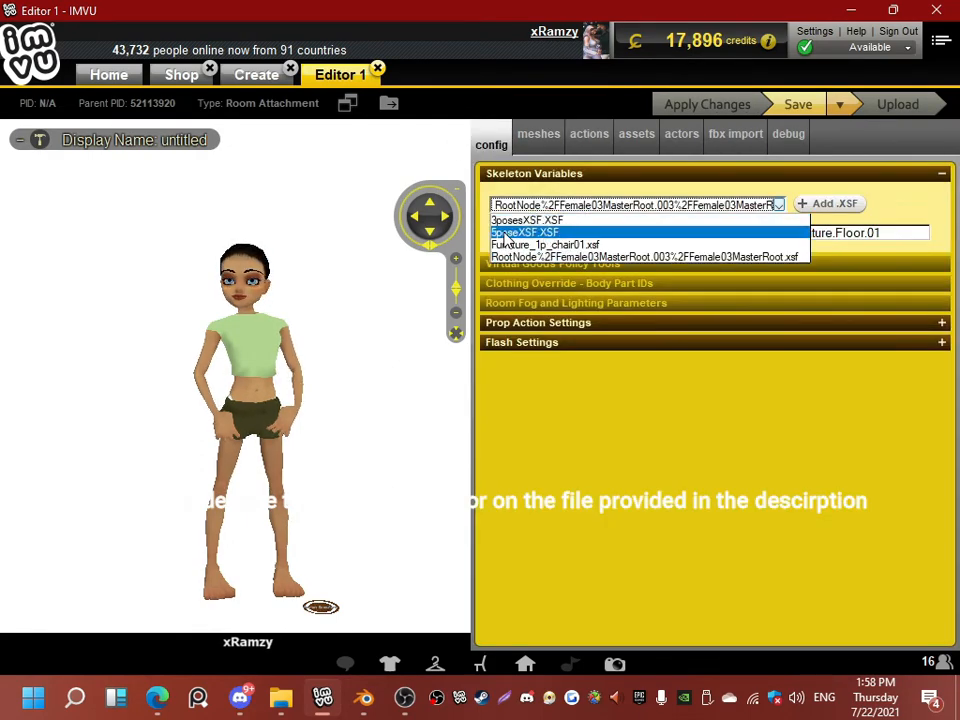
pyautogui.click(561, 233)
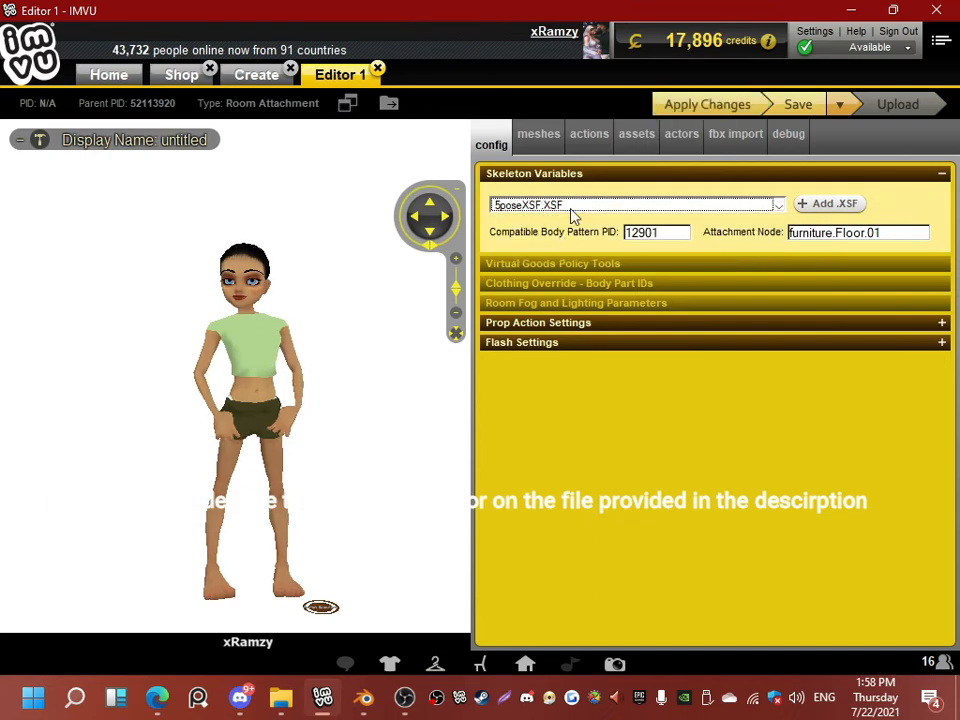
pyautogui.scroll(-2, 280, 500)
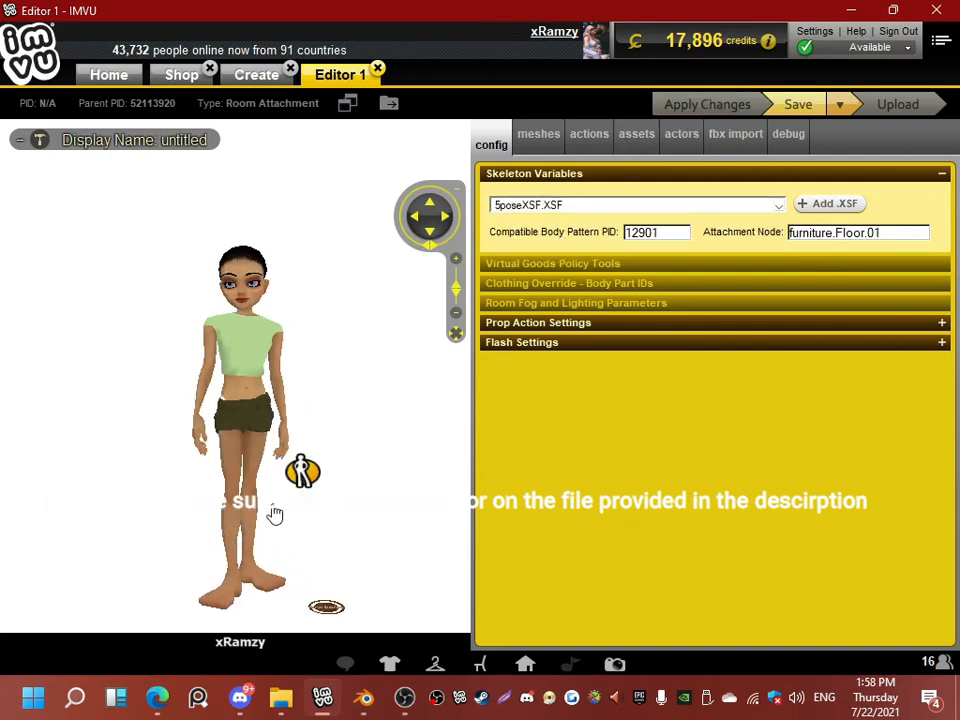
pyautogui.scroll(-3, 300, 470)
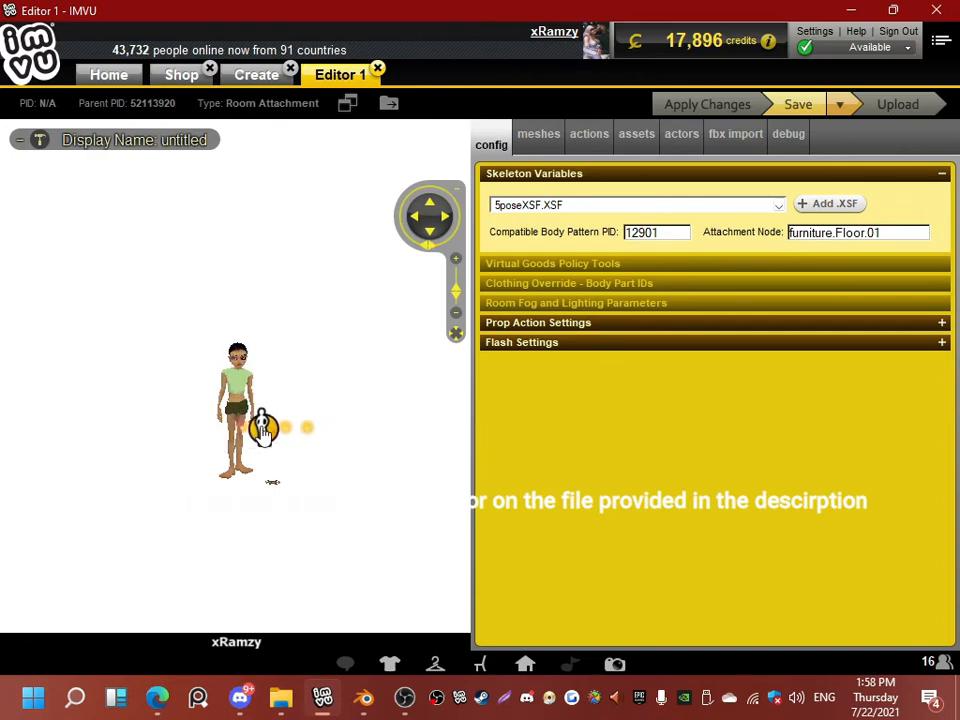
# Step: Assign the skeletal animation T.POSE-lfThigh.xaf to stance.One and T.POSE.001-lfbicep.xaf to stance.Two
pyautogui.click(580, 136)
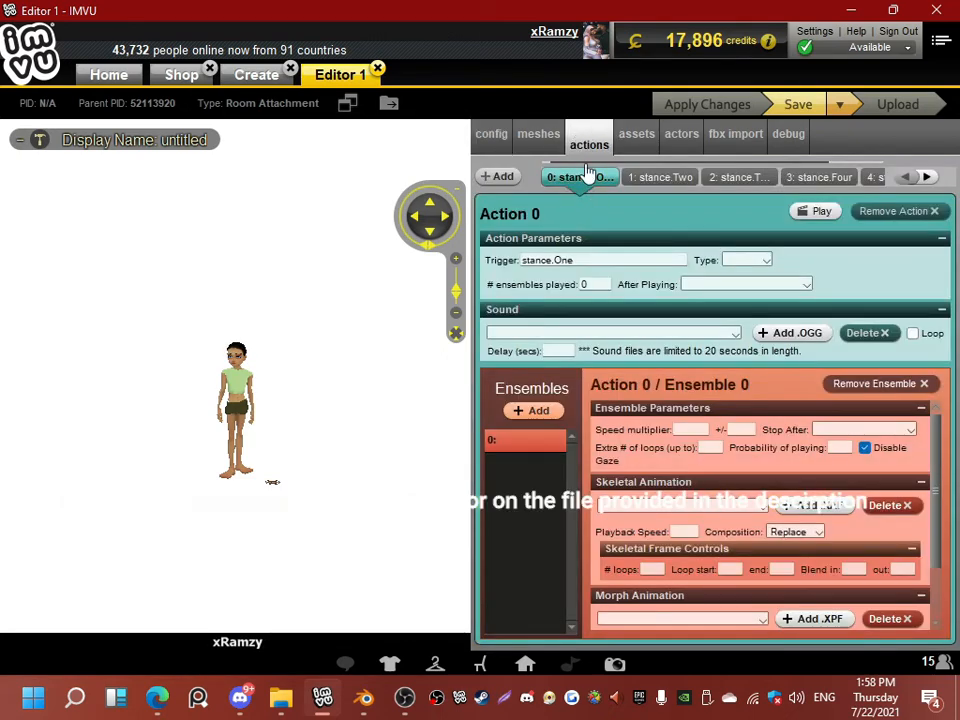
pyautogui.click(632, 510)
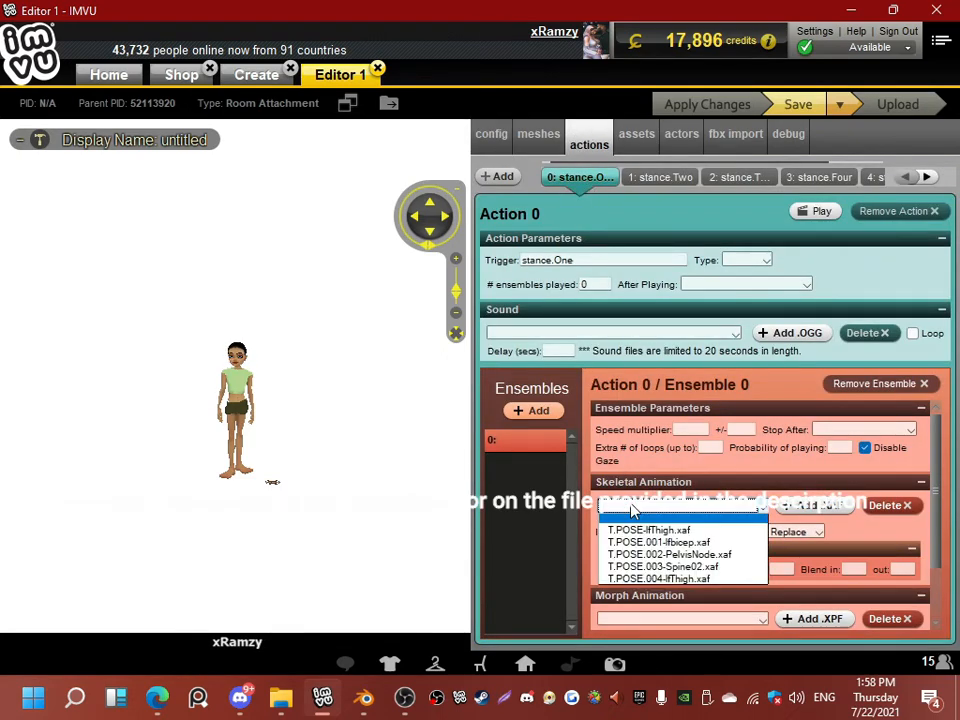
pyautogui.click(632, 529)
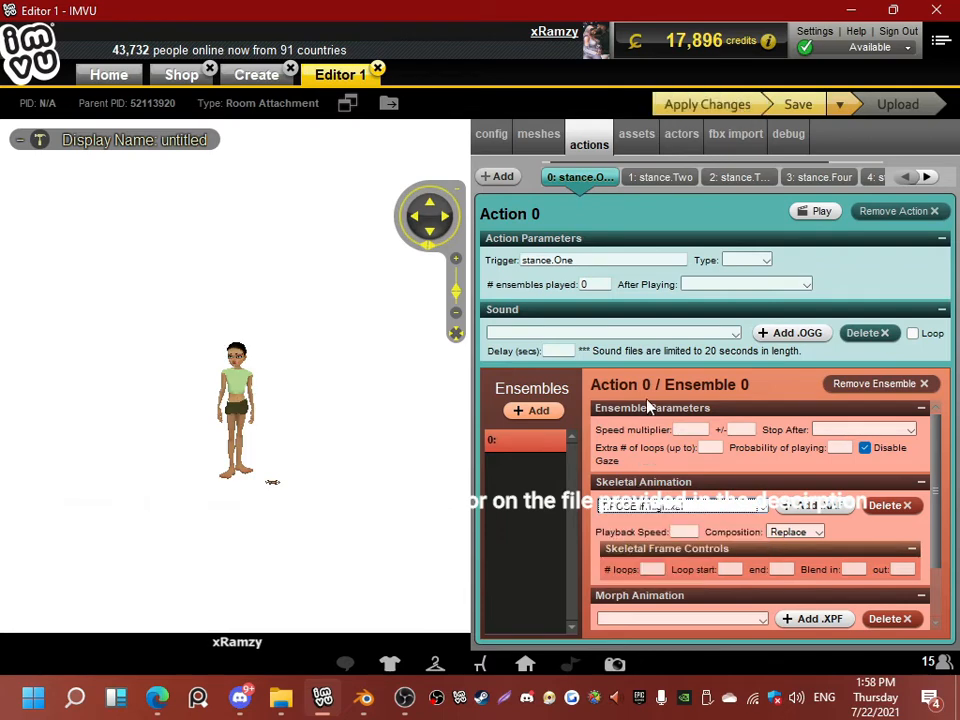
pyautogui.click(658, 178)
pyautogui.click(657, 509)
pyautogui.click(640, 530)
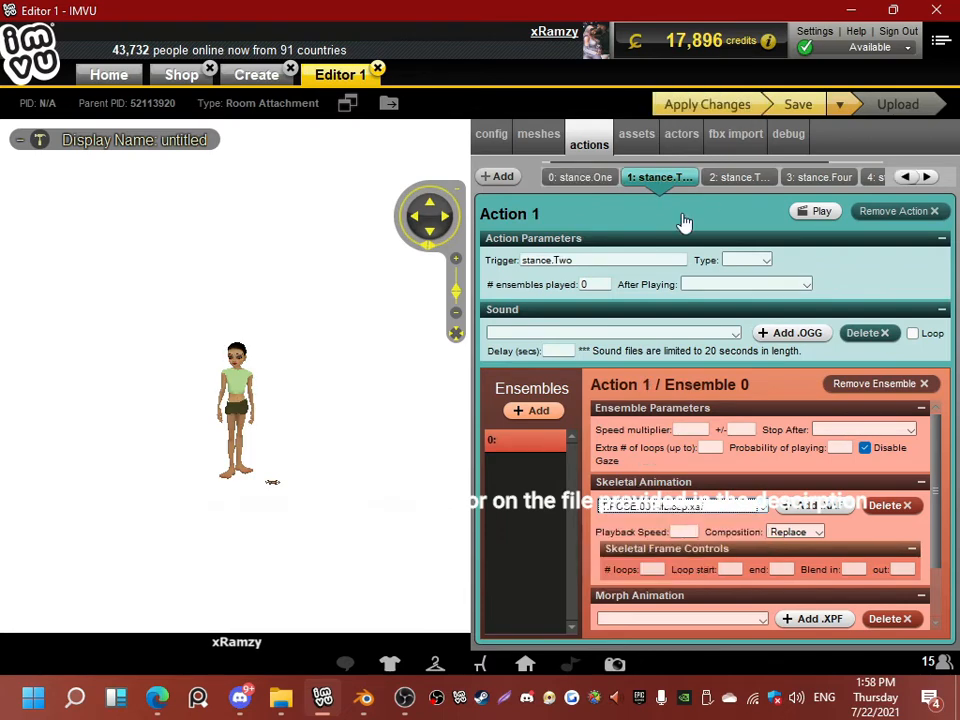
# Step: Assign the skeletal animation T.POSE.002-PelvisNode.xaf to stance.Three and T.POSE.003-Spine02.xaf to stance.Four
pyautogui.click(739, 177)
pyautogui.click(681, 510)
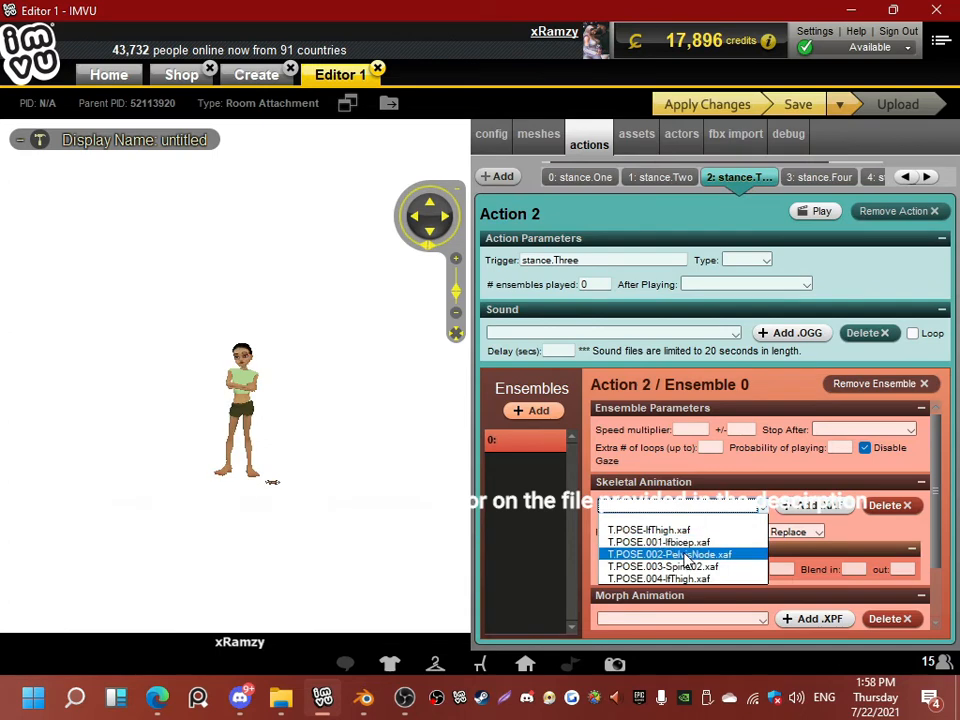
pyautogui.click(686, 556)
pyautogui.click(819, 177)
pyautogui.click(681, 510)
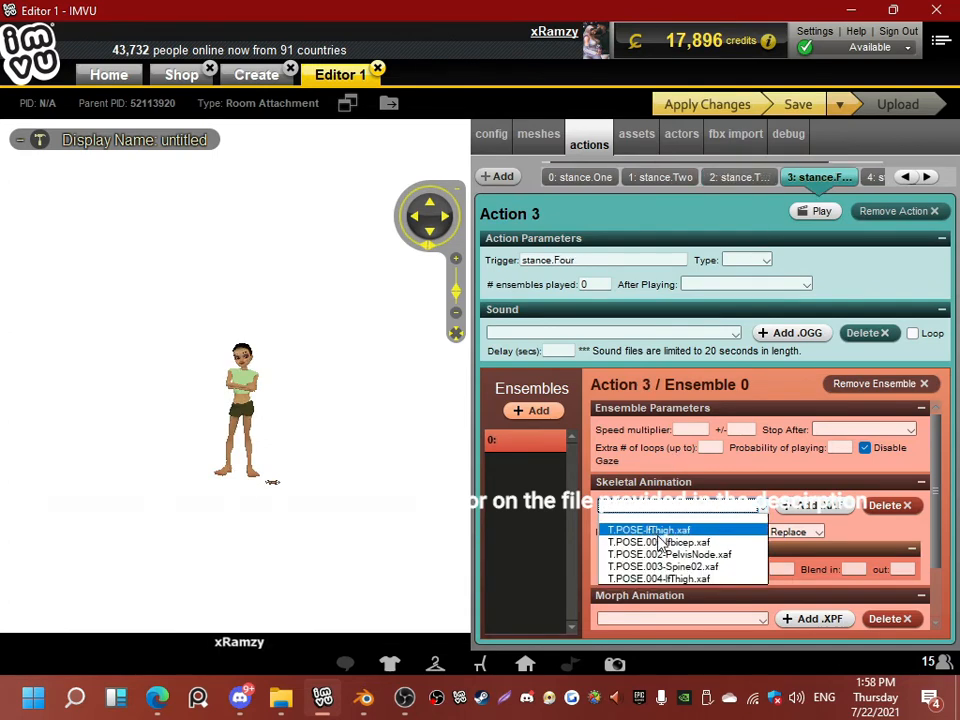
pyautogui.click(672, 567)
# Step: Assign the skeletal animation T.POSE.004-lfThigh.xaf to the stance.Five action
pyautogui.click(874, 177)
pyautogui.click(681, 510)
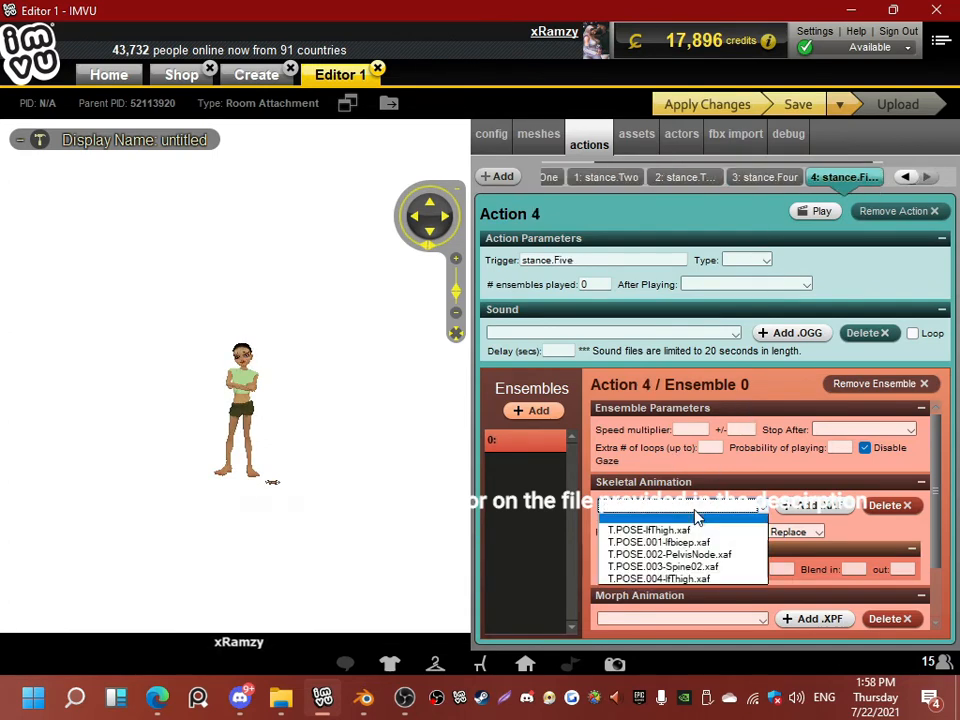
pyautogui.click(672, 579)
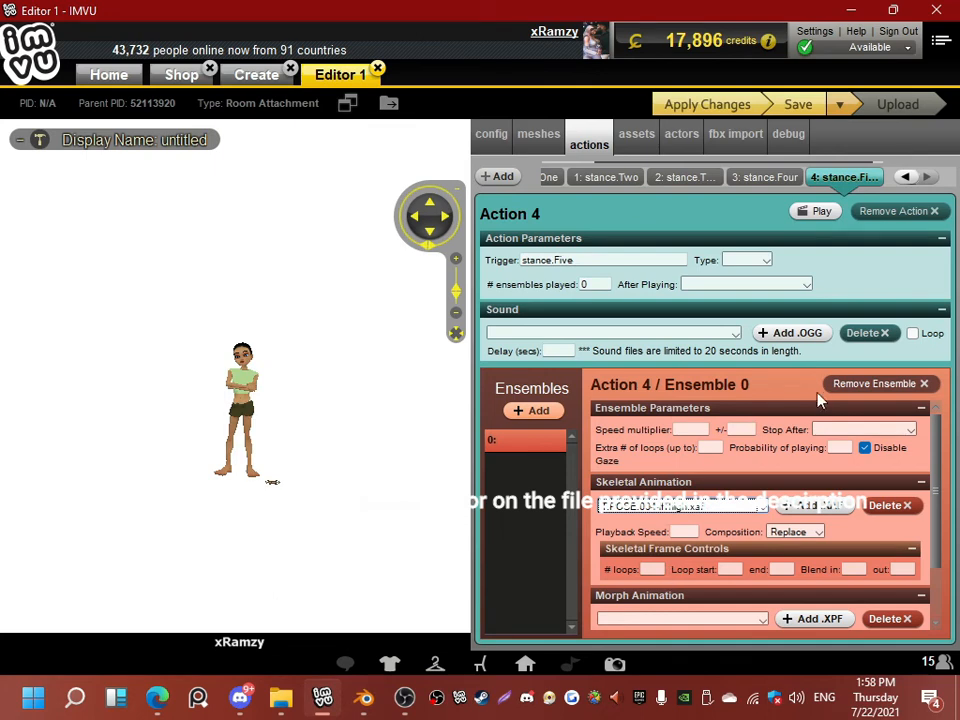
# Step: Set stance.Five's skeletal frame controls to 0 loops, loop start 9, end 10, and blend in and out 0
pyautogui.click(660, 568)
pyautogui.write('0')
pyautogui.click(725, 567)
pyautogui.write('9')
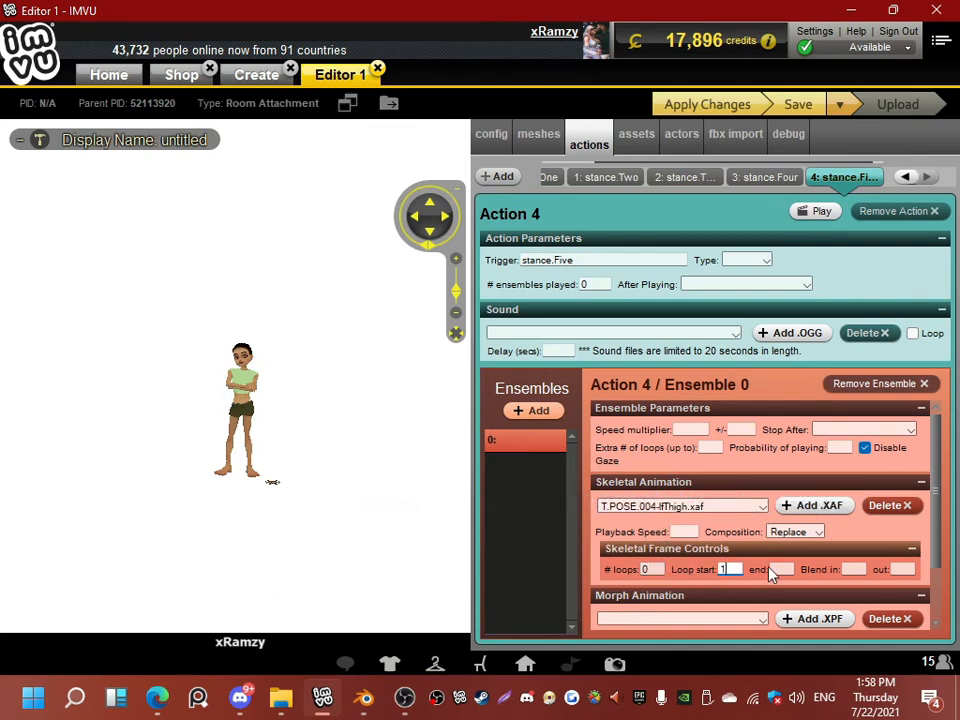
pyautogui.click(775, 569)
pyautogui.write('10')
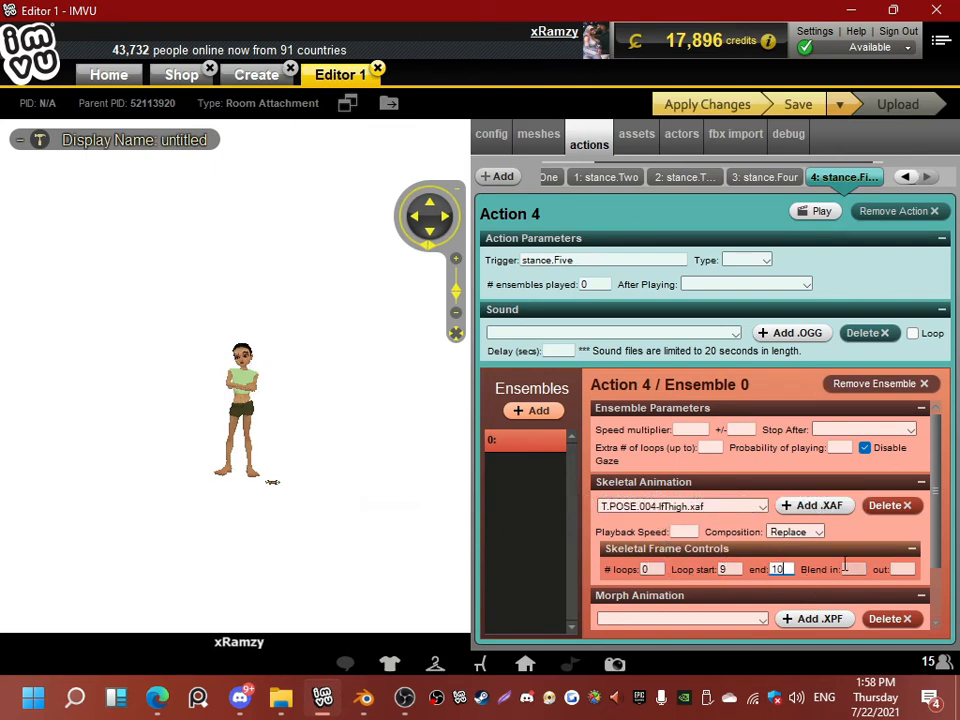
pyautogui.click(853, 569)
pyautogui.write('0')
pyautogui.click(902, 569)
pyautogui.write('0')
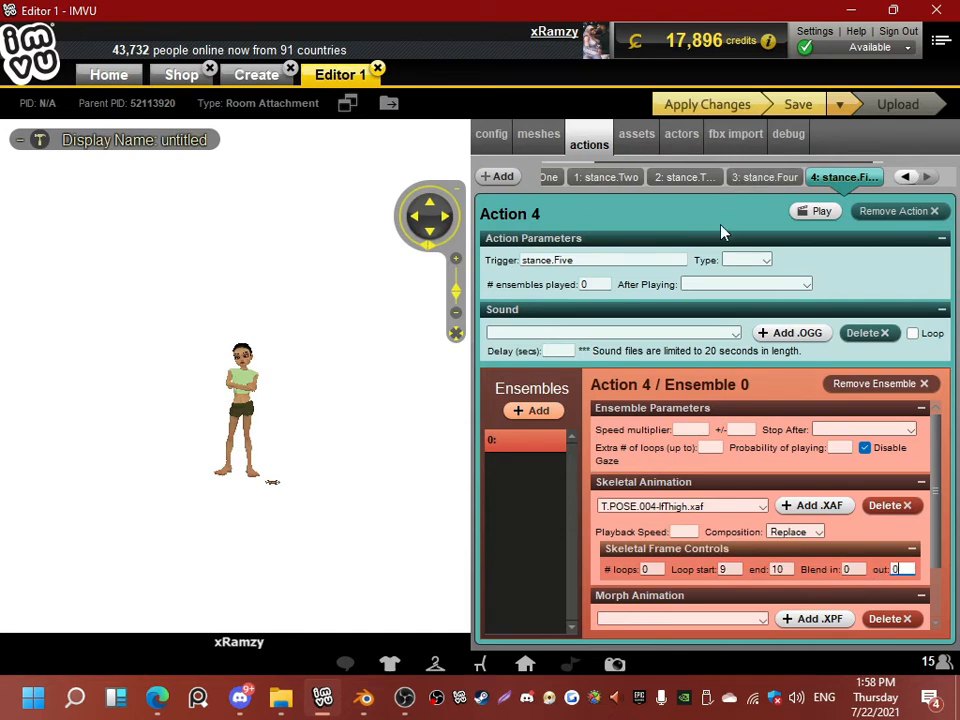
# Step: Set stance.Four's skeletal frame controls to 0 loops, loop start 9, end 10 and blend in 0
pyautogui.click(764, 177)
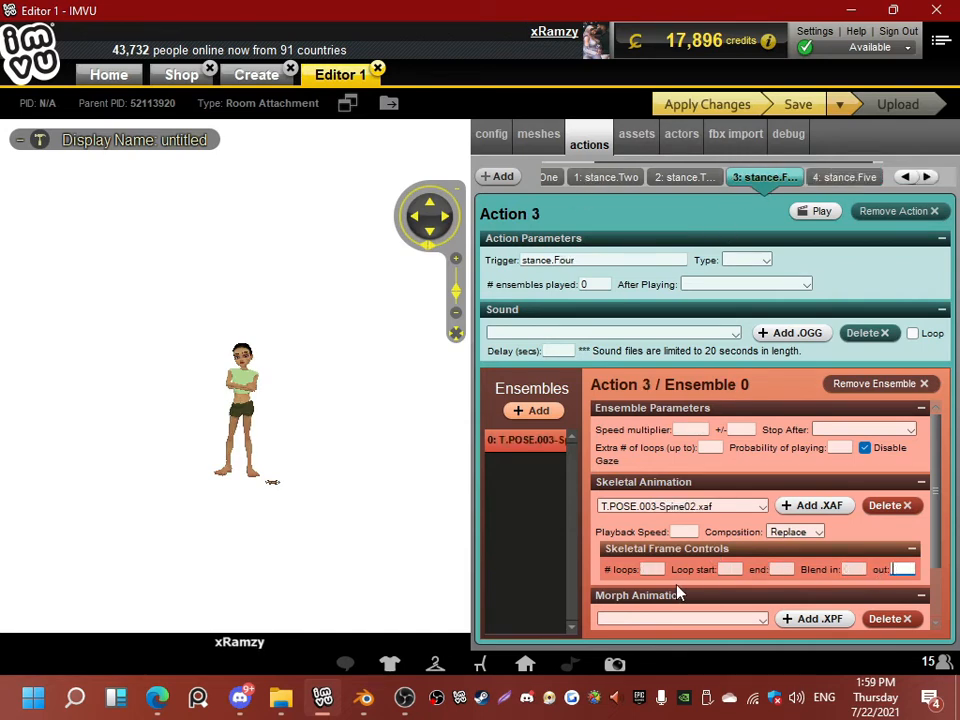
pyautogui.write('9')
pyautogui.click(780, 569)
pyautogui.write('10')
pyautogui.click(853, 569)
pyautogui.write('0')
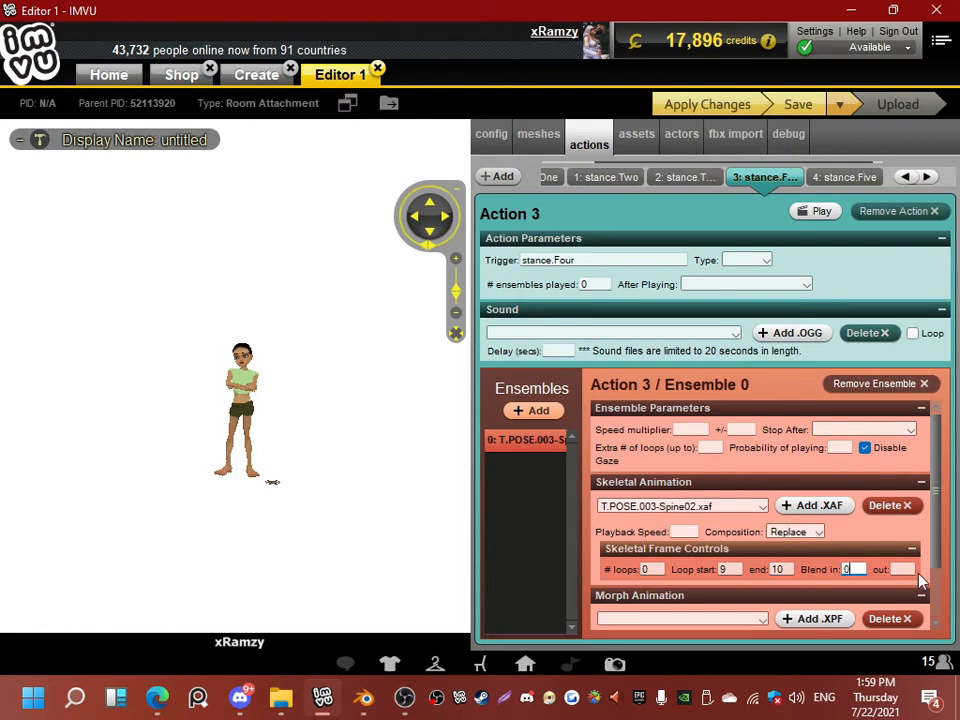
# Step: Set stance.Three's skeletal frame controls to 0 loops, loop start 9, end 10, and blend in and out 0
pyautogui.click(686, 177)
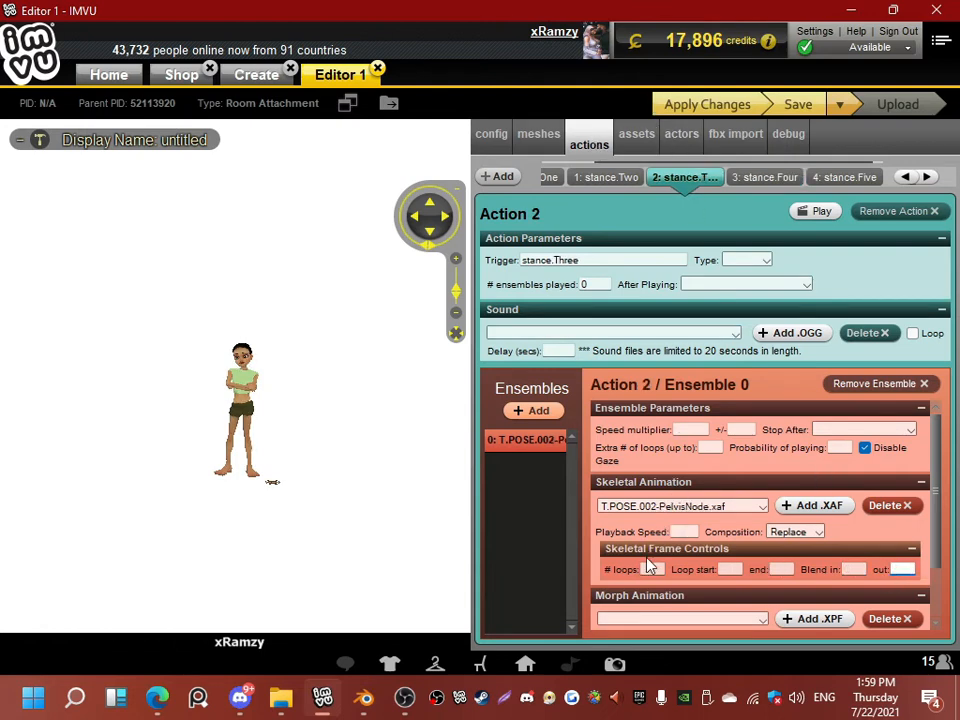
pyautogui.write('0')
pyautogui.click(731, 569)
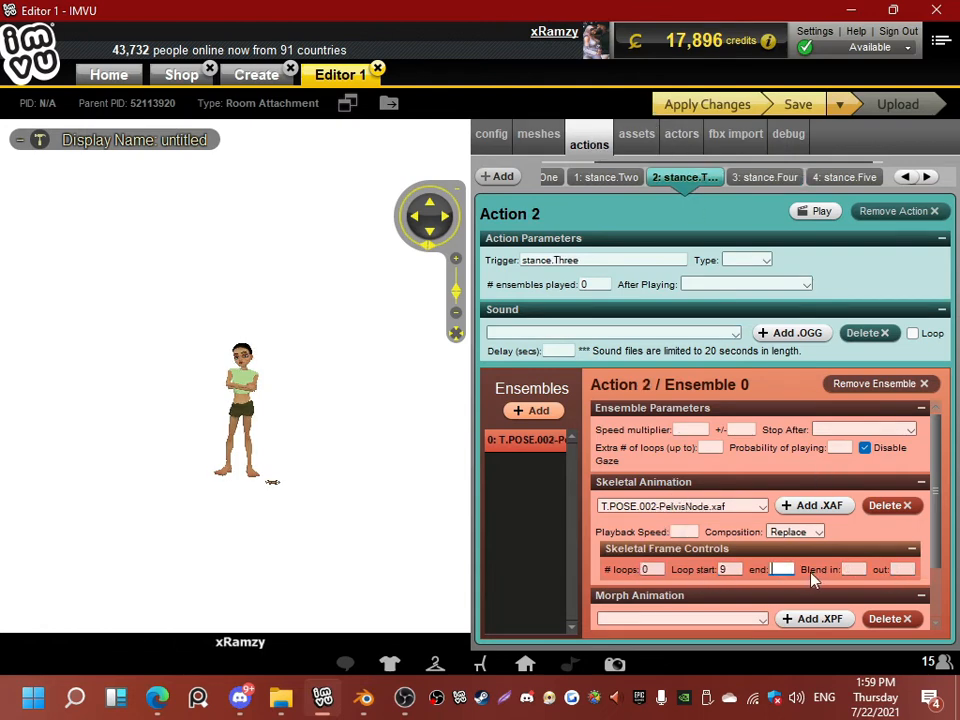
pyautogui.write('10')
pyautogui.click(853, 569)
pyautogui.write('0')
pyautogui.click(903, 569)
pyautogui.write('0')
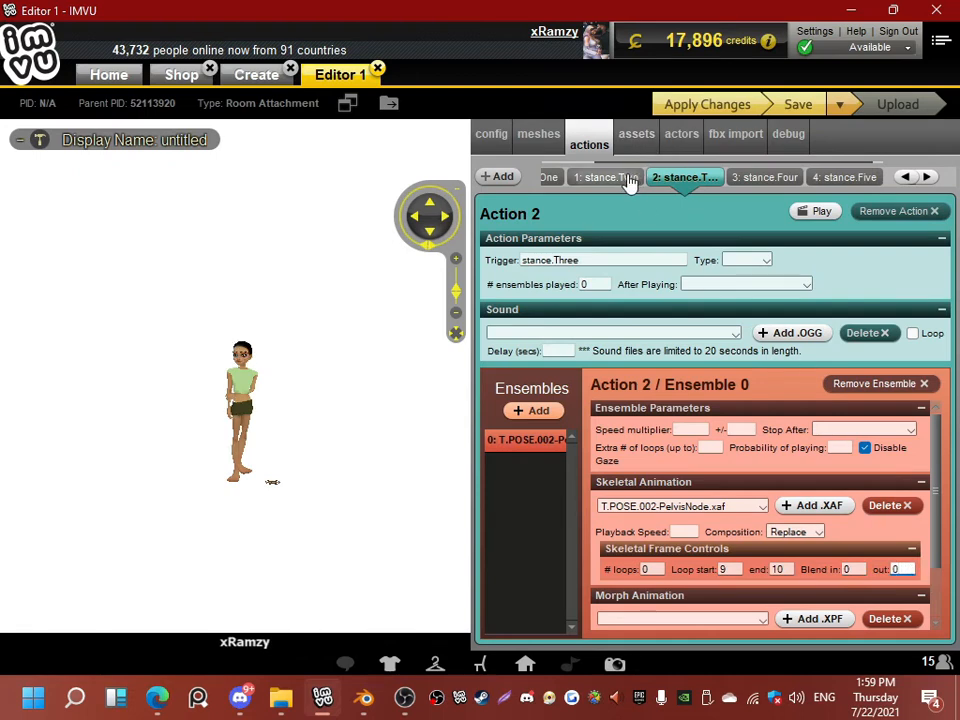
# Step: Set stance.Two's skeletal frame controls to 0 loops, loop start 9, end 10, and blend in and out 0
pyautogui.click(630, 179)
pyautogui.click(782, 569)
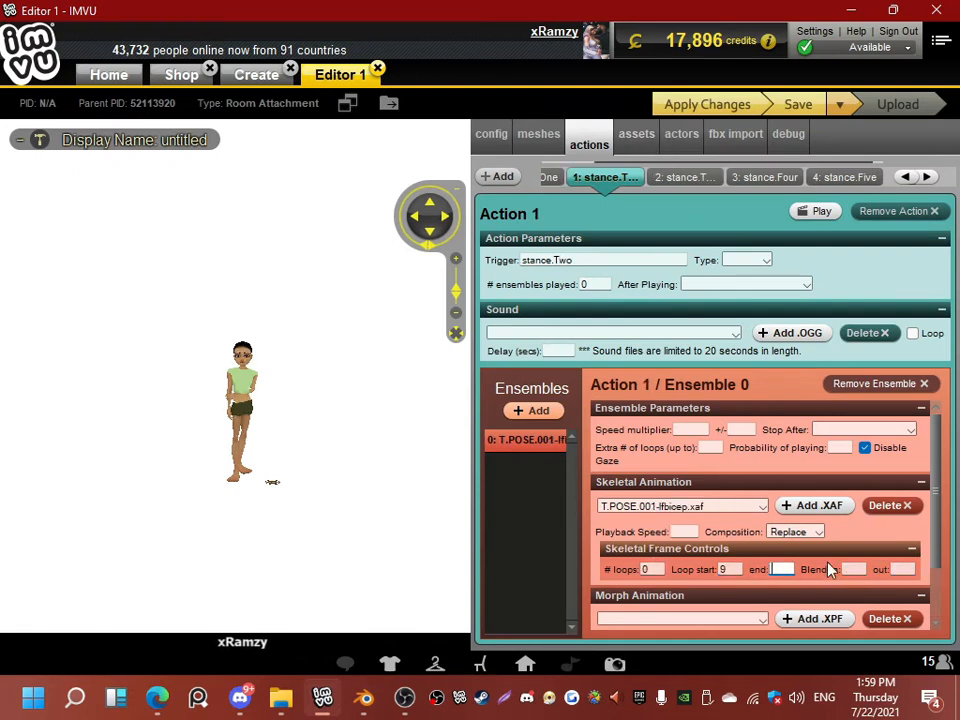
pyautogui.write('10')
pyautogui.click(853, 569)
pyautogui.write('0')
pyautogui.click(903, 569)
pyautogui.write('0')
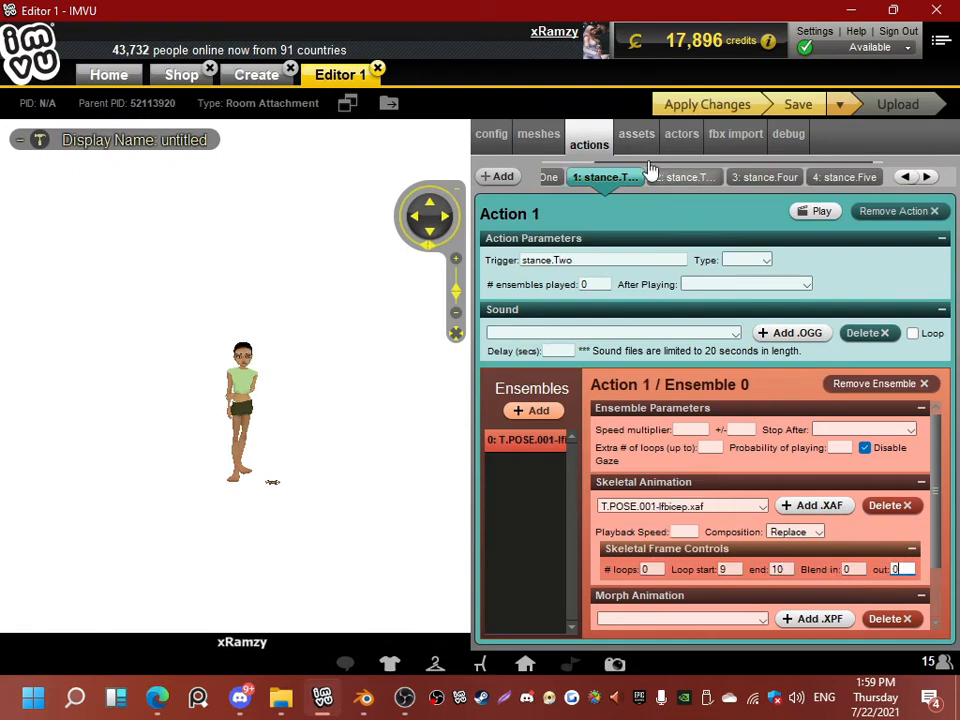
# Step: Set stance.One's skeletal frame controls to 0 loops, loop start 9, end 10, and blend in and out 0
pyautogui.click(556, 180)
pyautogui.write('0')
pyautogui.click(733, 570)
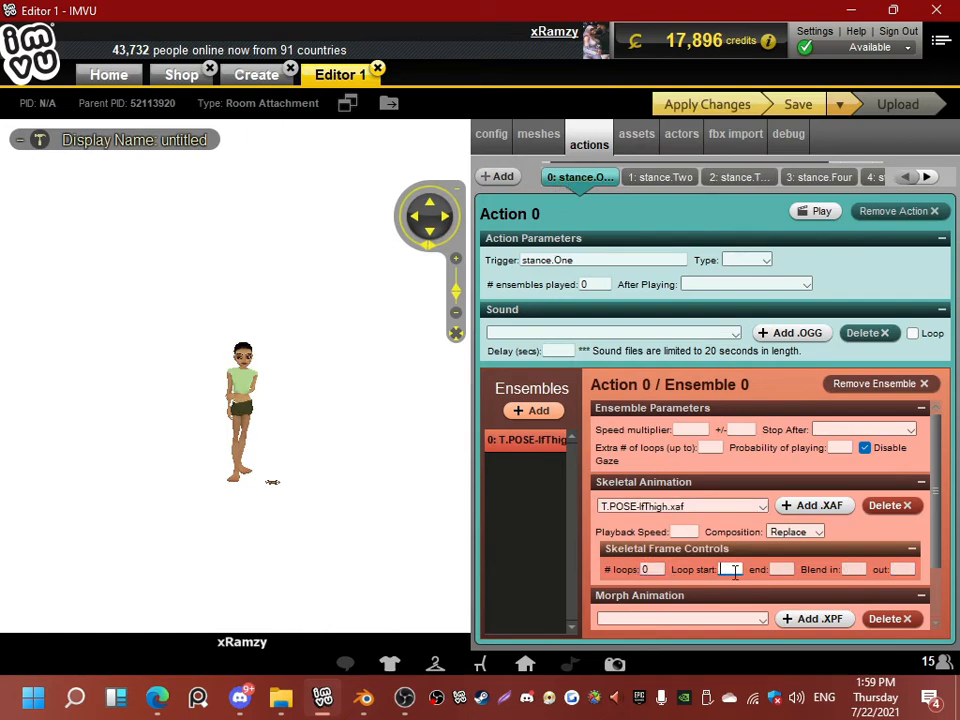
pyautogui.click(779, 569)
pyautogui.write('10')
pyautogui.click(853, 569)
pyautogui.write('0')
pyautogui.click(903, 569)
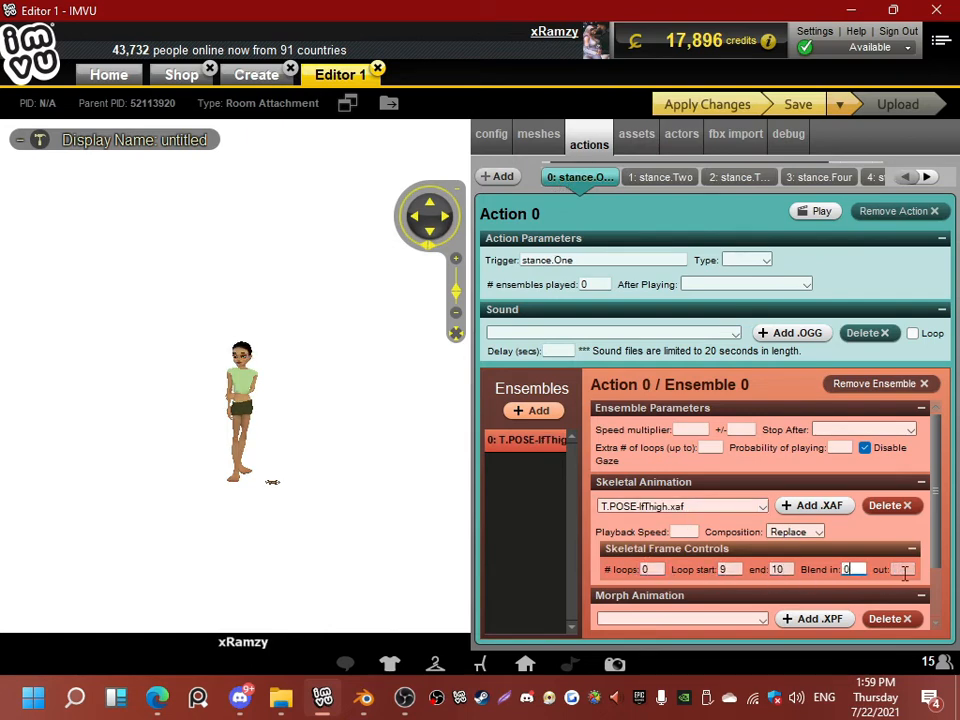
pyautogui.write('0')
# Step: Apply the product changes and move the avatar onto the raised-arm pose spot in the preview
pyautogui.click(680, 106)
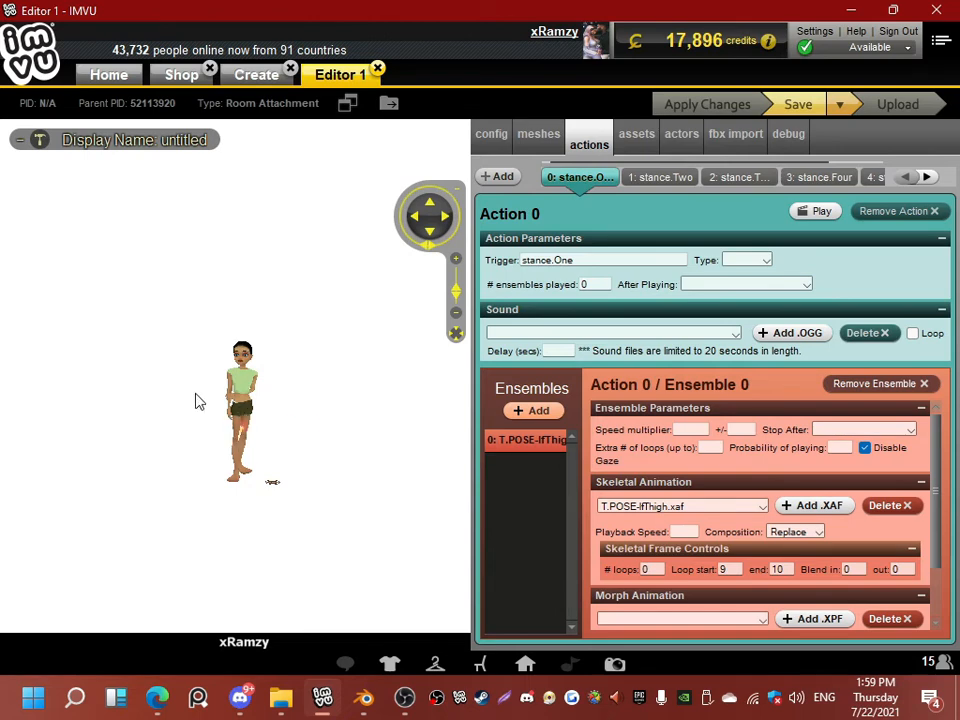
pyautogui.scroll(1, 233, 447)
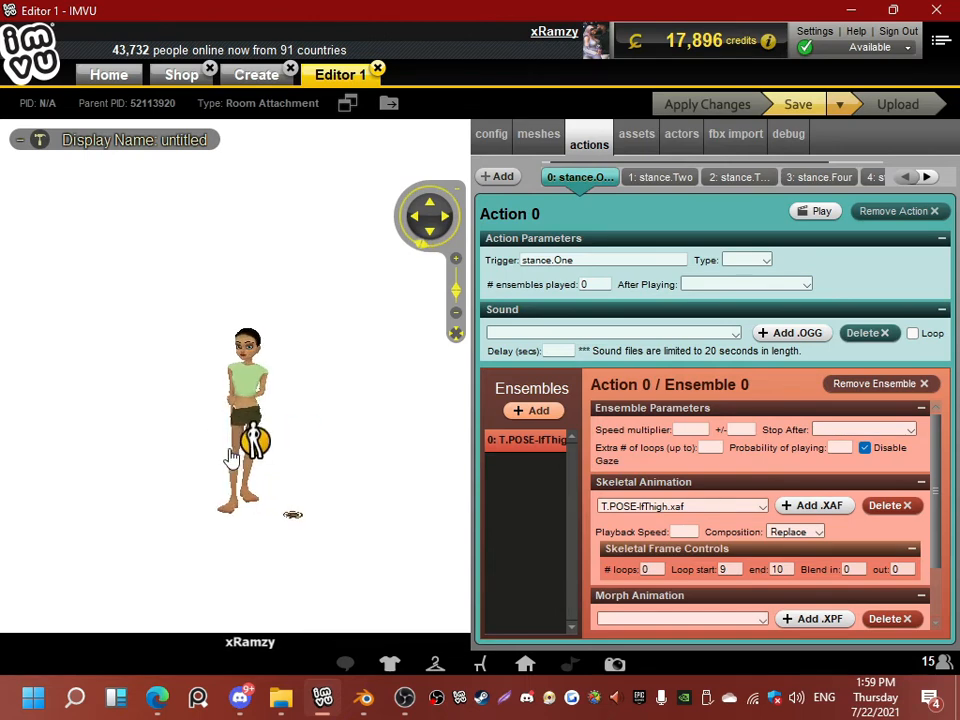
pyautogui.click(236, 468)
pyautogui.scroll(2, 227, 425)
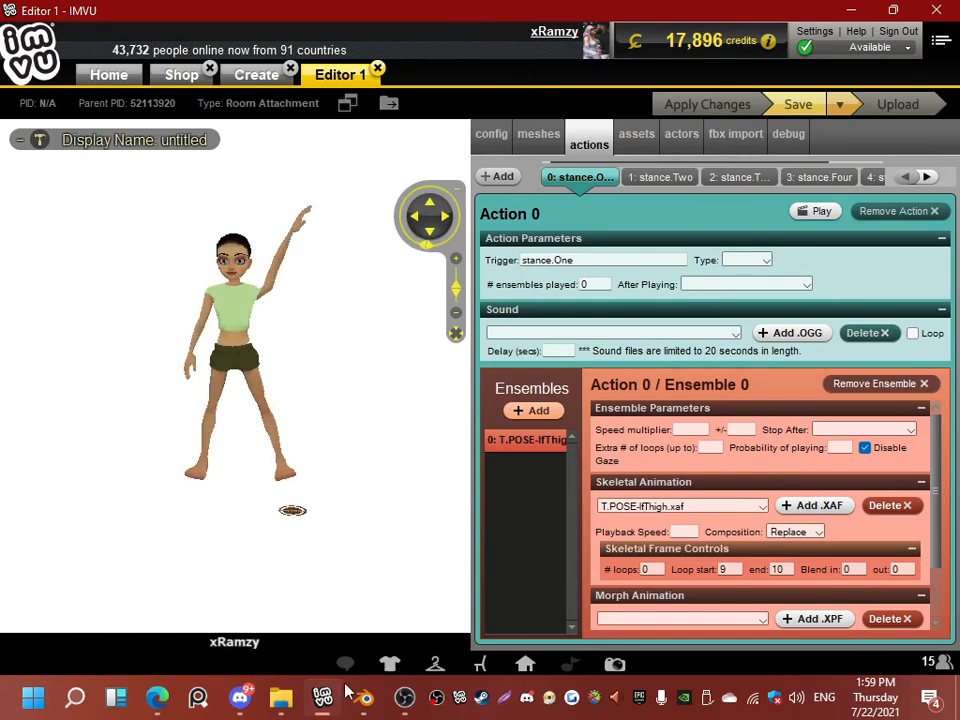
# Step: Switch to Blender and compare the raised-arm figure in 5GroupPose.blend with the avatar's pose, then return to the IMVU editor
pyautogui.moveTo(362, 695)
pyautogui.click(270, 587)
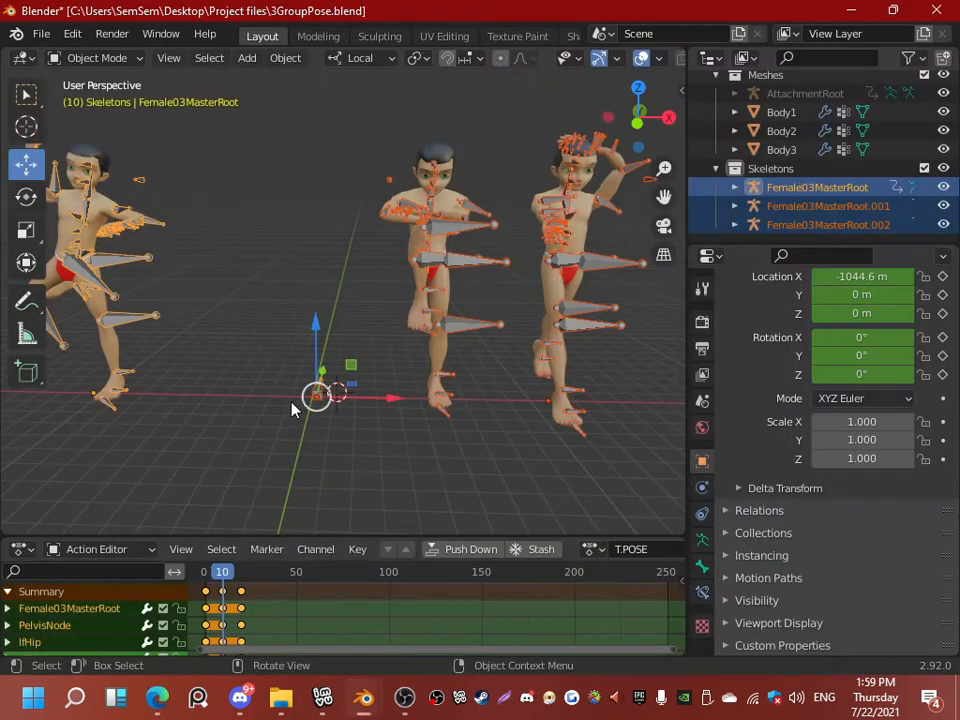
pyautogui.hotkey('alt', 'Tab')
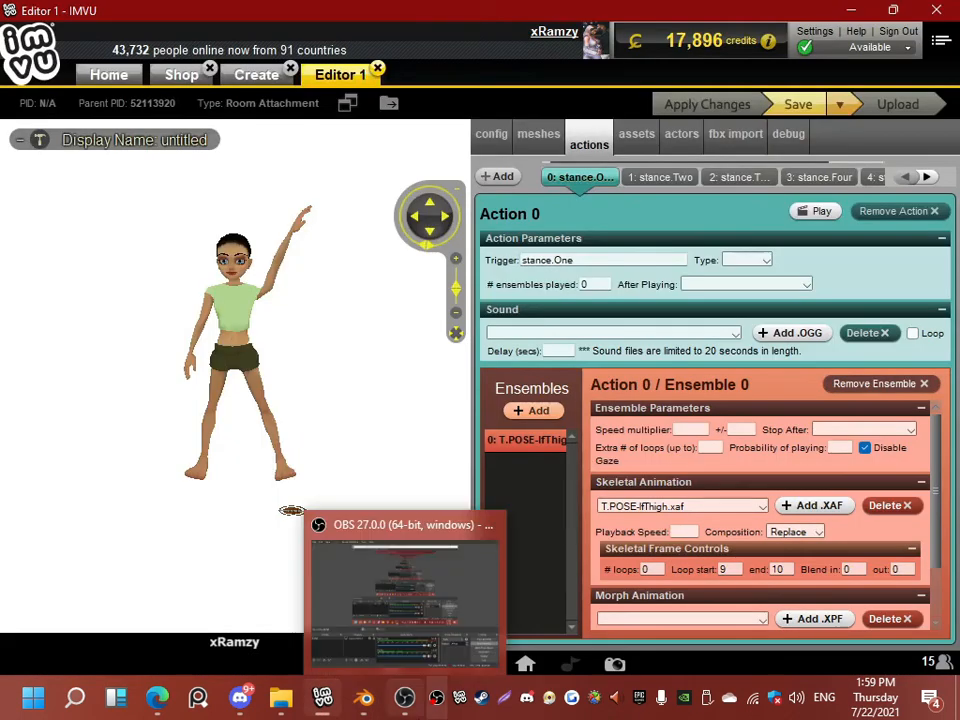
pyautogui.moveTo(362, 700)
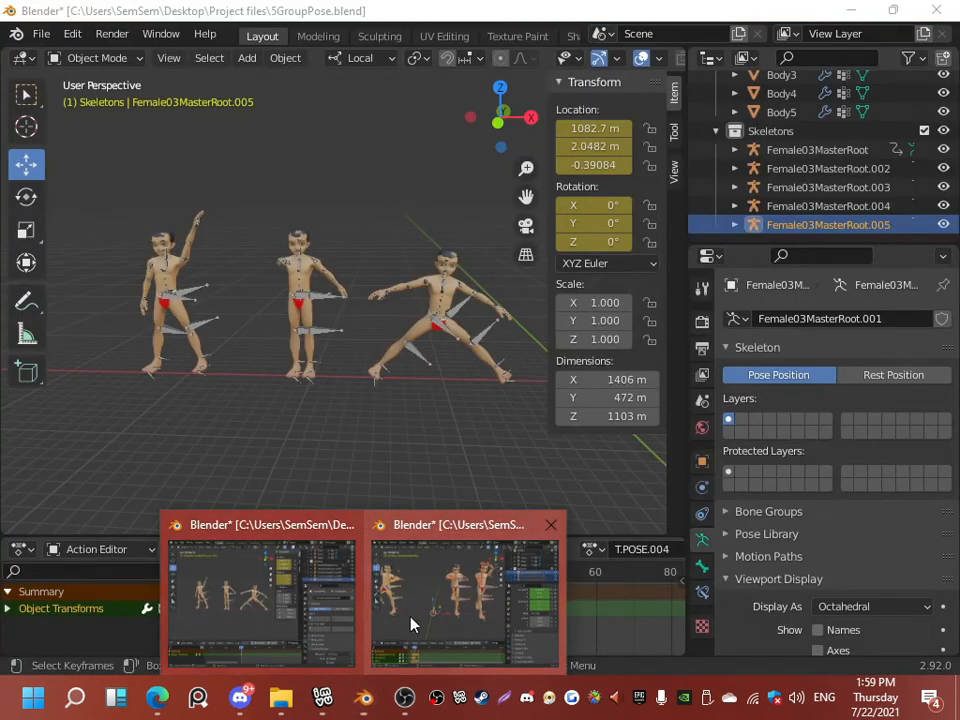
pyautogui.click(276, 628)
pyautogui.moveTo(222, 468); pyautogui.dragTo(305, 403, button='middle')
pyautogui.scroll(1, 223, 347)
pyautogui.keyDown('shift'); pyautogui.moveTo(223, 347); pyautogui.dragTo(330, 342, button='middle'); pyautogui.keyUp('shift')
pyautogui.moveTo(330, 342); pyautogui.dragTo(215, 336, button='middle')
pyautogui.keyDown('shift'); pyautogui.moveTo(215, 336); pyautogui.dragTo(276, 325, button='middle'); pyautogui.keyUp('shift')
pyautogui.scroll(1, 276, 292)
pyautogui.hotkey('alt', 'Tab')
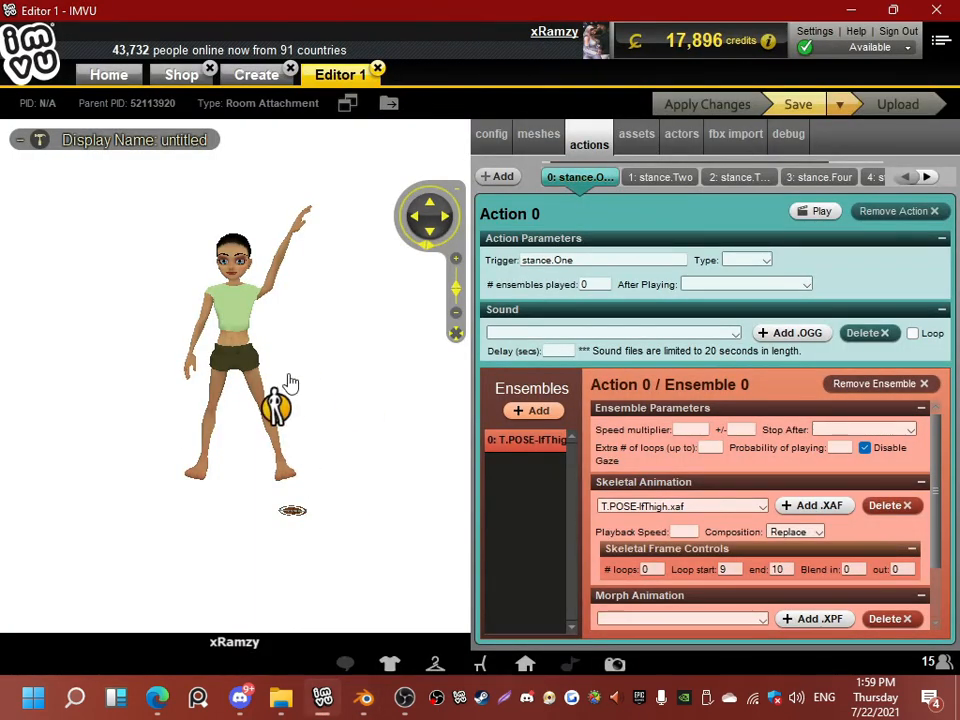
# Step: Move the avatar to the second pose spot and compare it with the second figure in Blender's 5GroupPose.blend
pyautogui.click(283, 409)
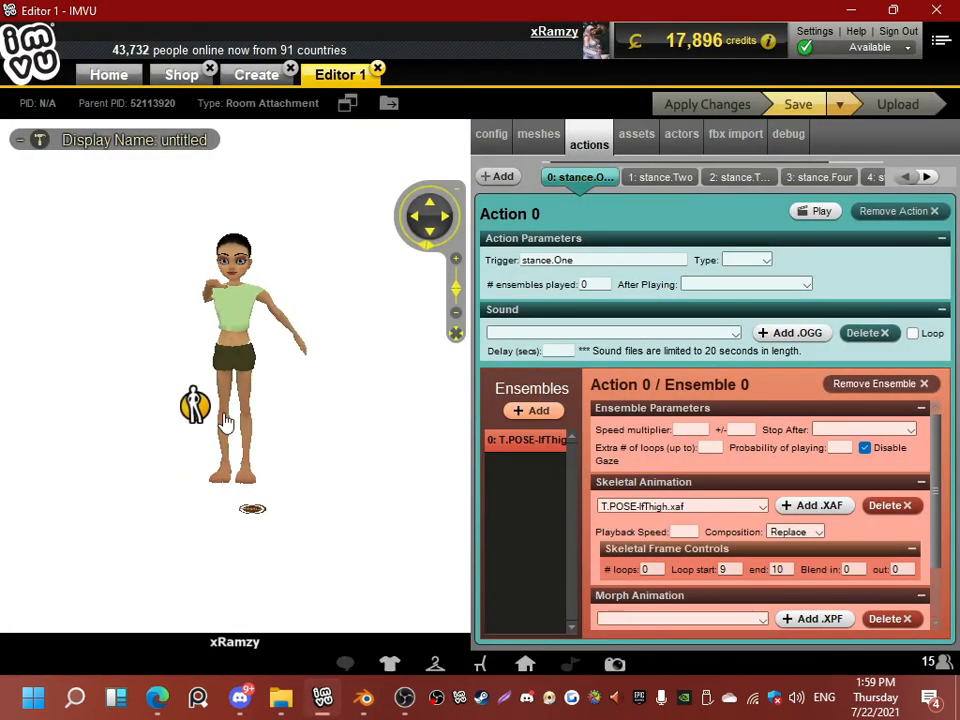
pyautogui.moveTo(358, 702)
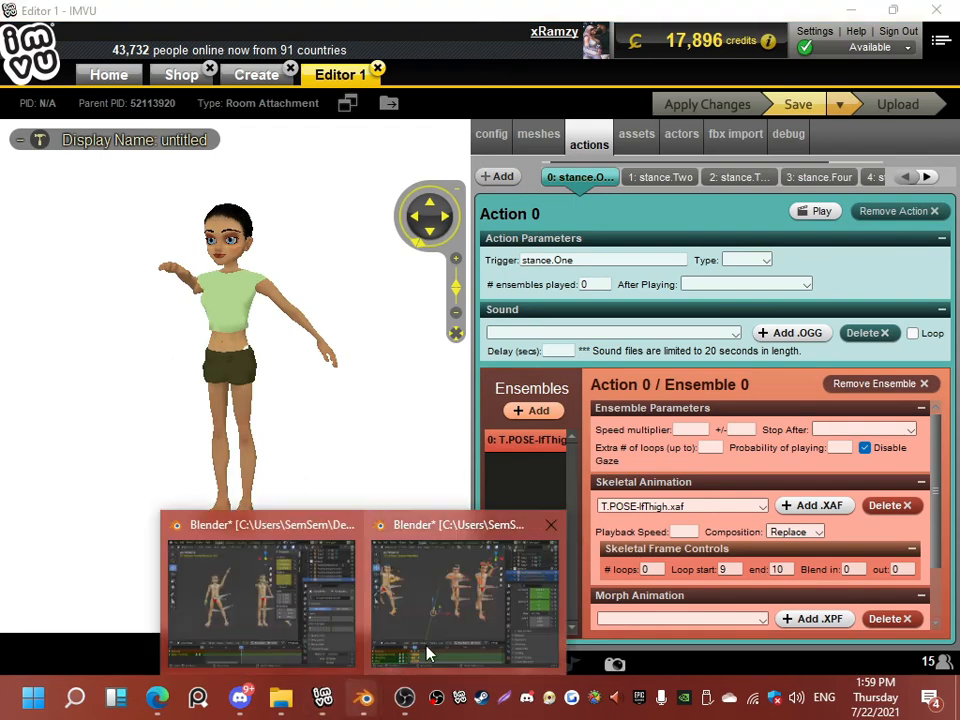
pyautogui.click(487, 625)
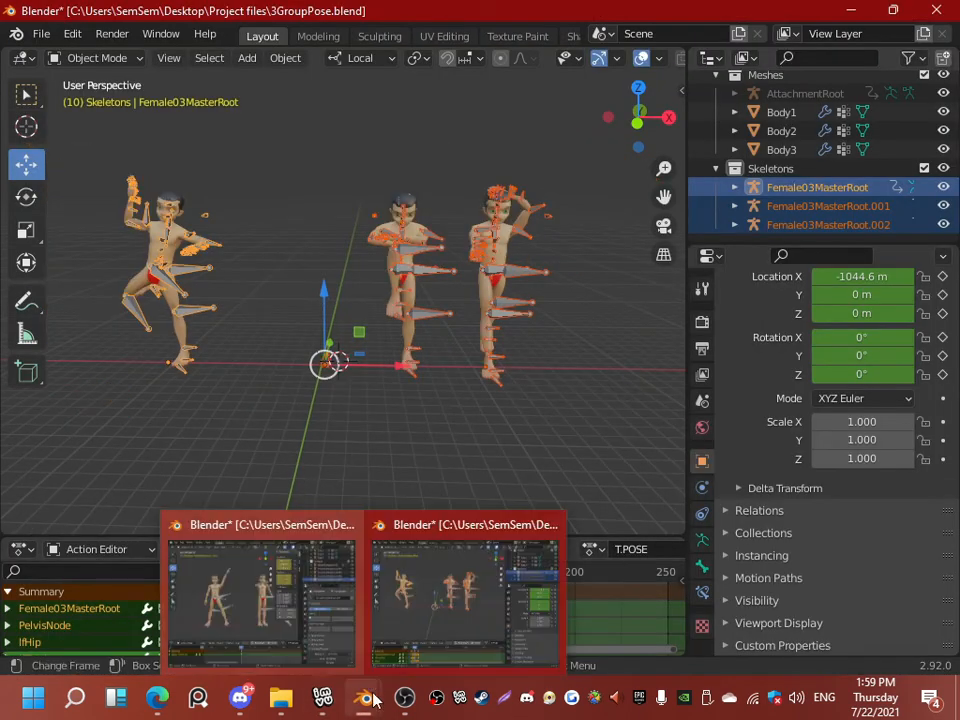
pyautogui.click(289, 604)
pyautogui.moveTo(335, 432); pyautogui.dragTo(112, 420, button='middle')
pyautogui.moveTo(300, 460); pyautogui.dragTo(456, 452, button='middle')
pyautogui.keyDown('shift'); pyautogui.moveTo(456, 452); pyautogui.dragTo(212, 409, button='middle'); pyautogui.keyUp('shift')
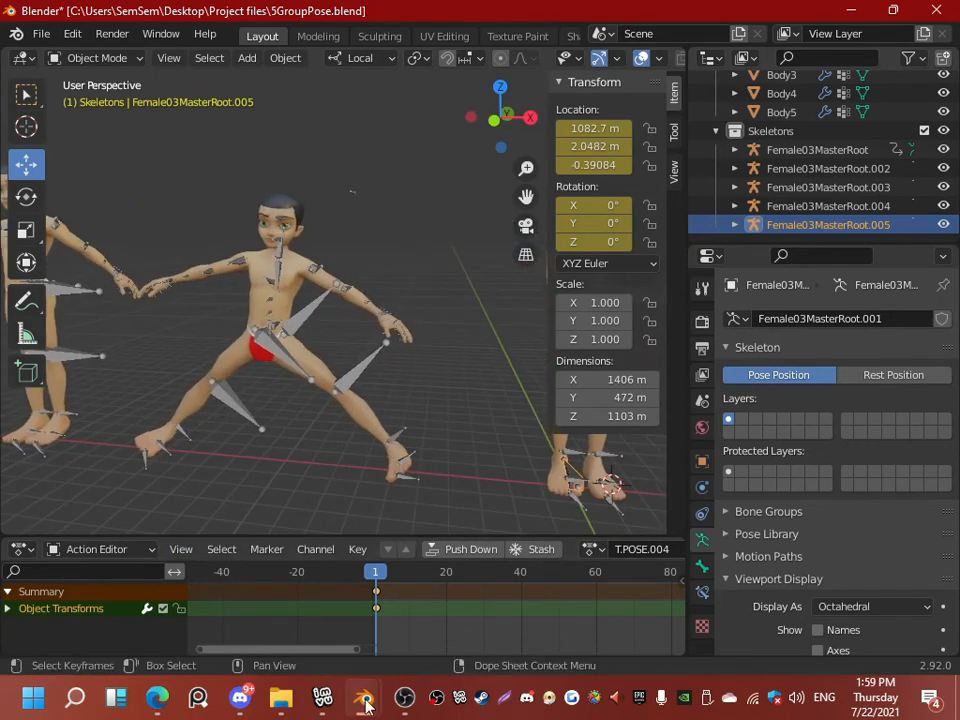
# Step: Back in IMVU, move the avatar to the wide-legged third pose spot and compare it with the matching figure in Blender
pyautogui.click(322, 697)
pyautogui.moveTo(302, 510); pyautogui.dragTo(195, 402)
pyautogui.scroll(-2, 250, 508)
pyautogui.click(294, 506)
pyautogui.moveTo(88, 386); pyautogui.dragTo(325, 382, button='right')
pyautogui.moveTo(260, 376); pyautogui.dragTo(291, 386)
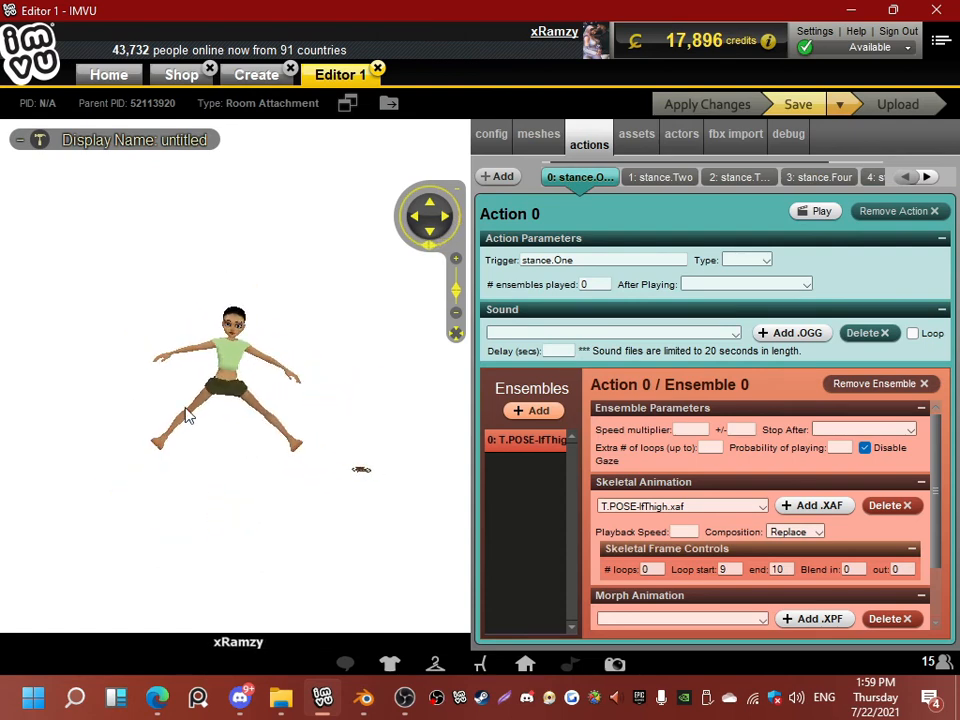
pyautogui.scroll(3, 200, 360)
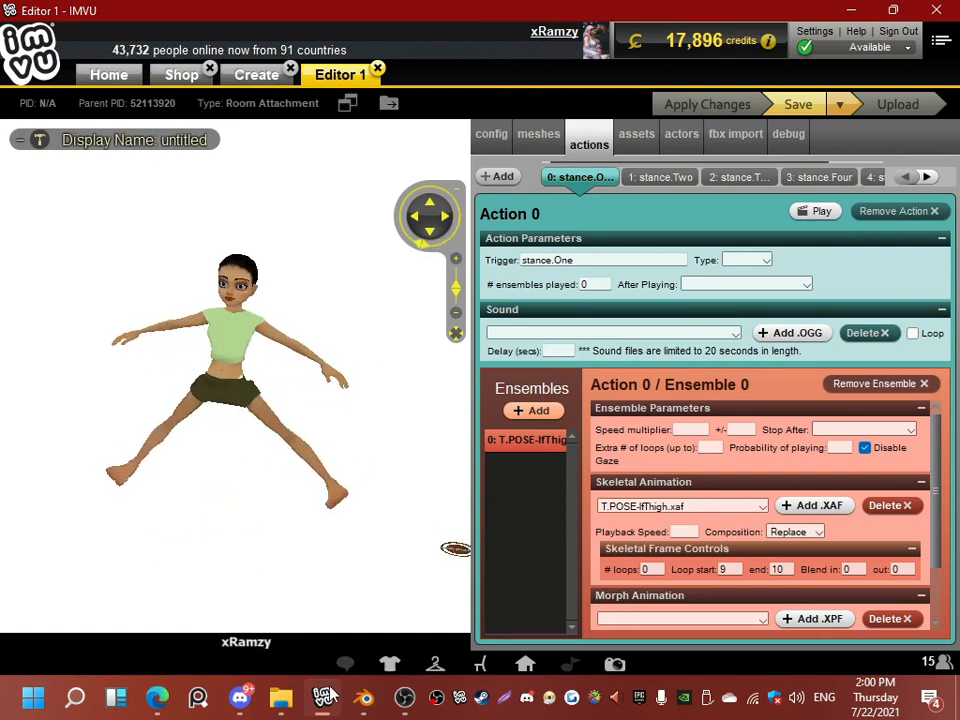
pyautogui.moveTo(363, 697)
pyautogui.click(302, 600)
pyautogui.scroll(-4, 320, 443)
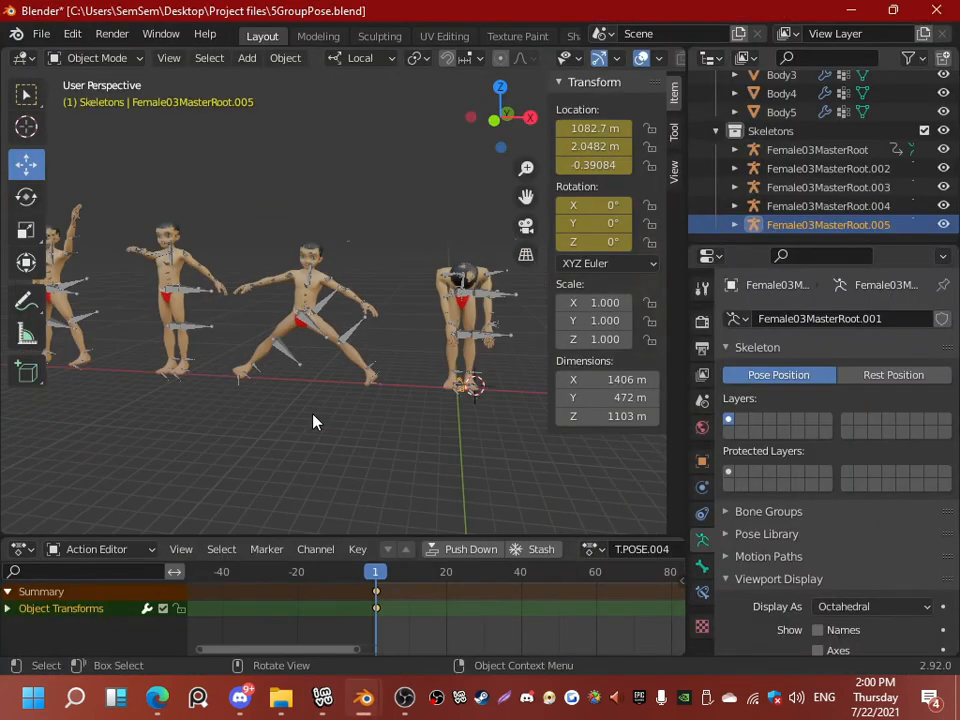
pyautogui.moveTo(311, 414); pyautogui.dragTo(357, 424)
pyautogui.moveTo(348, 409); pyautogui.dragTo(358, 612, button='middle')
pyautogui.click(323, 697)
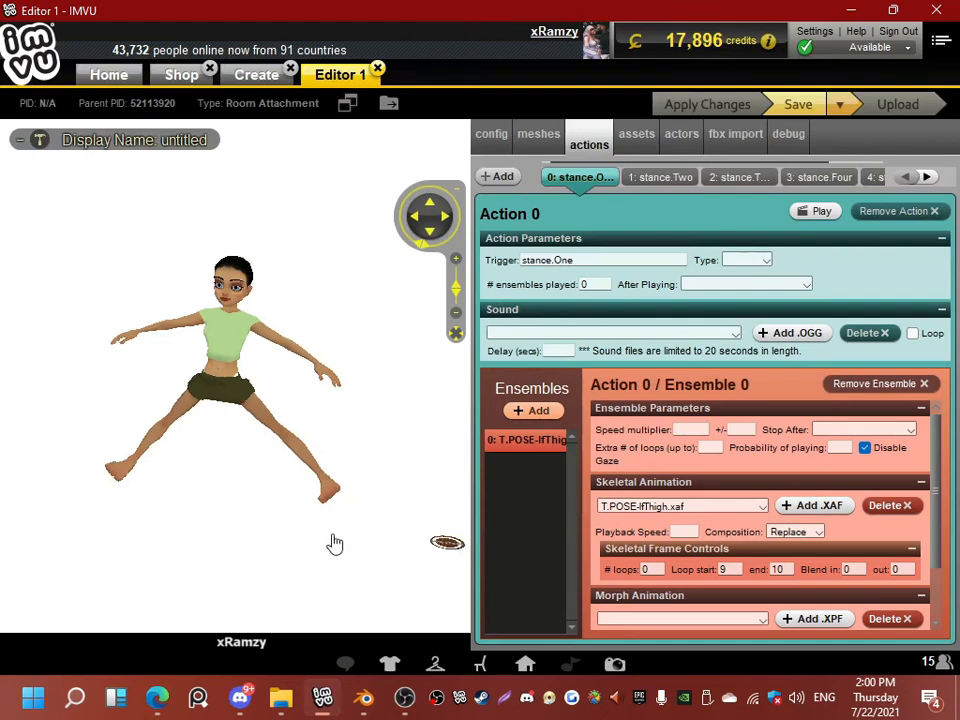
# Step: Move the avatar to the bent-over fourth pose spot and compare it with the matching figure in Blender's 5GroupPose.blend
pyautogui.scroll(-5, 310, 520)
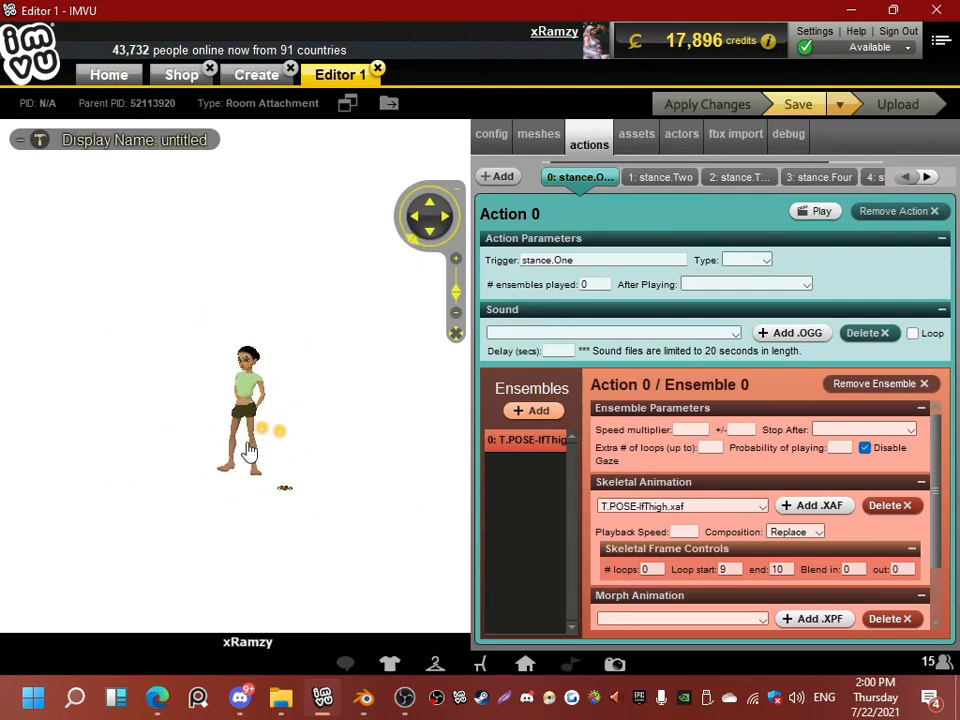
pyautogui.scroll(5, 261, 428)
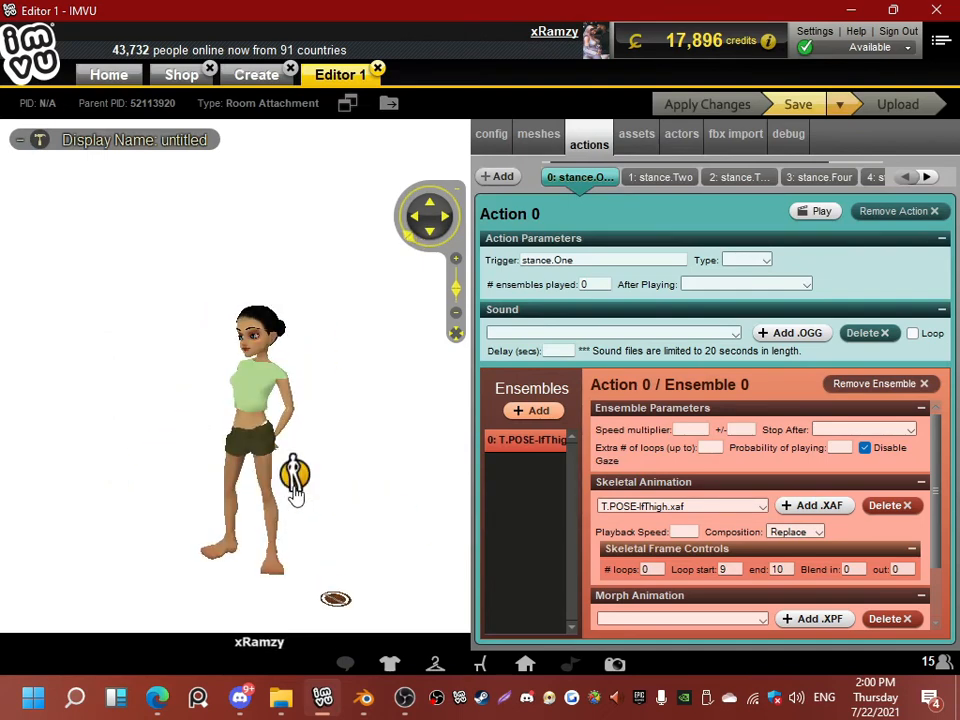
pyautogui.click(363, 505)
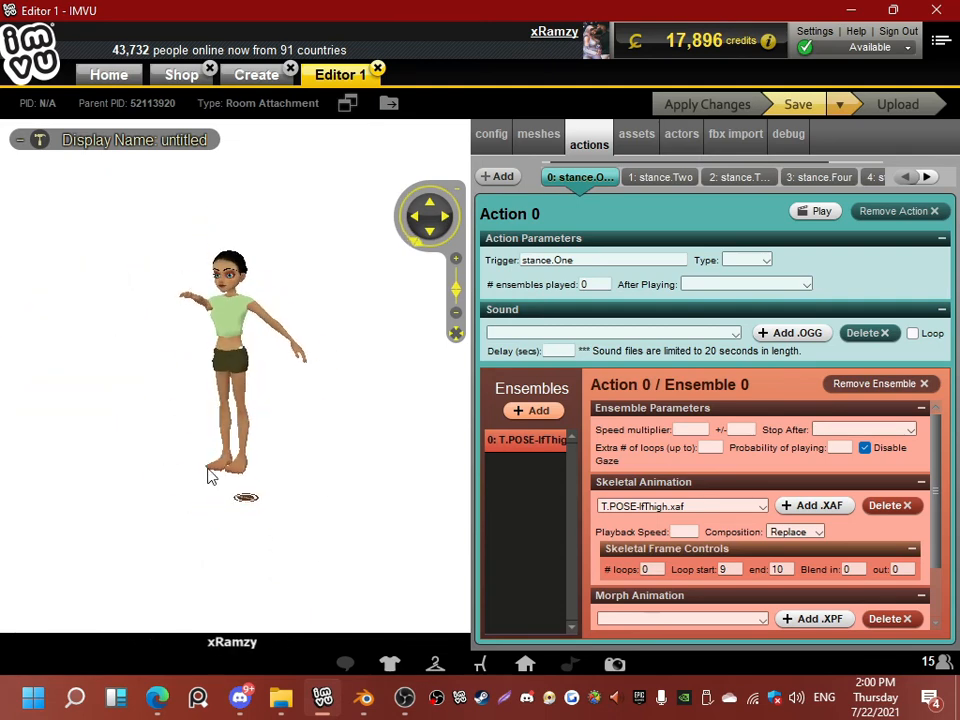
pyautogui.click(135, 484)
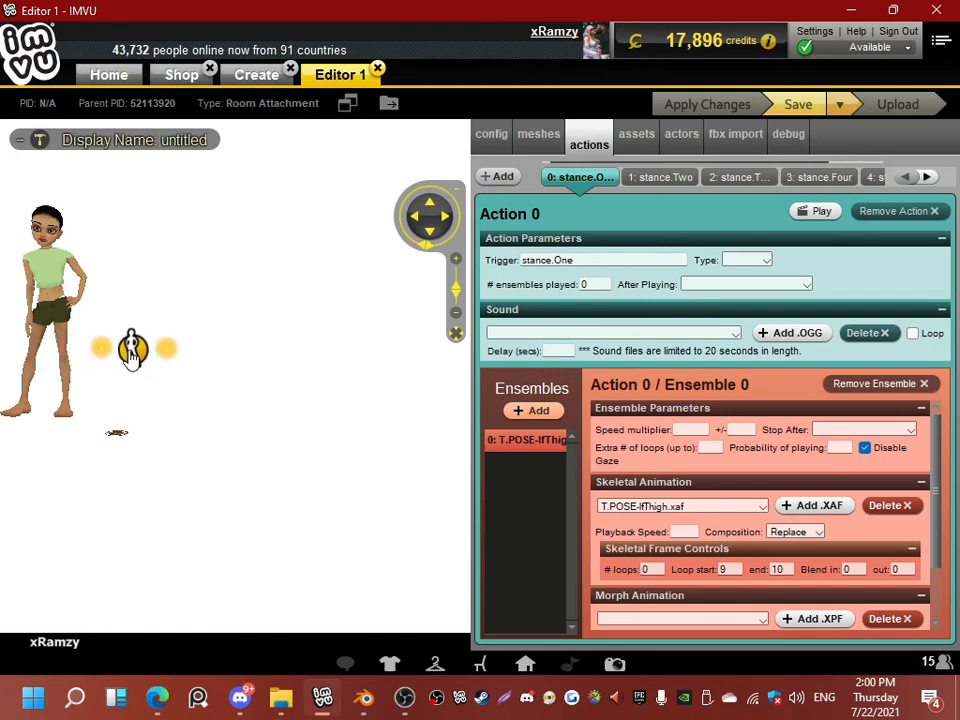
pyautogui.click(167, 352)
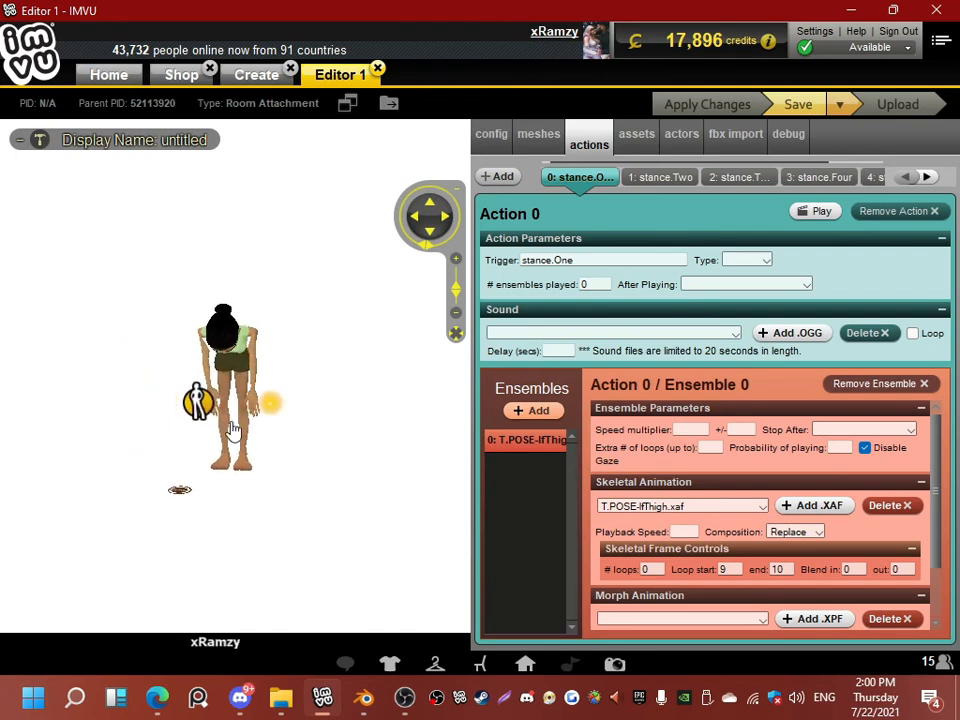
pyautogui.moveTo(232, 429); pyautogui.dragTo(150, 392)
pyautogui.hotkey('alt', 'Tab')
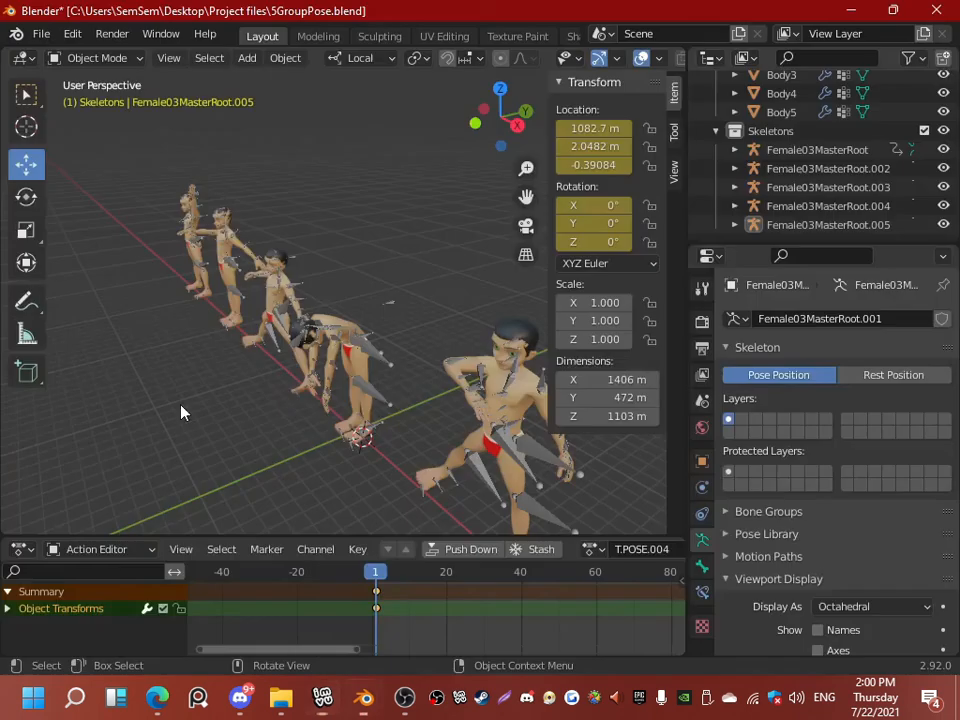
pyautogui.moveTo(298, 342); pyautogui.dragTo(425, 373, button='middle')
pyautogui.hotkey('alt', 'Tab')
# Step: Move the avatar to the fifth pose spot, inspect its bent arm and raised leg, and compare it with the last figure in Blender
pyautogui.scroll(-5, 267, 466)
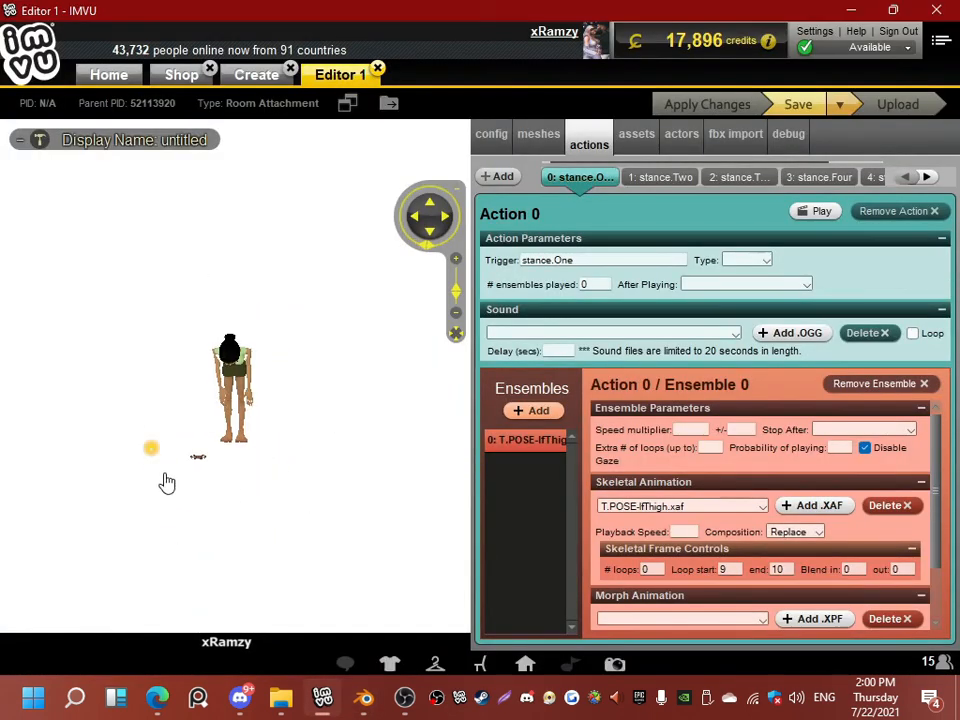
pyautogui.click(151, 447)
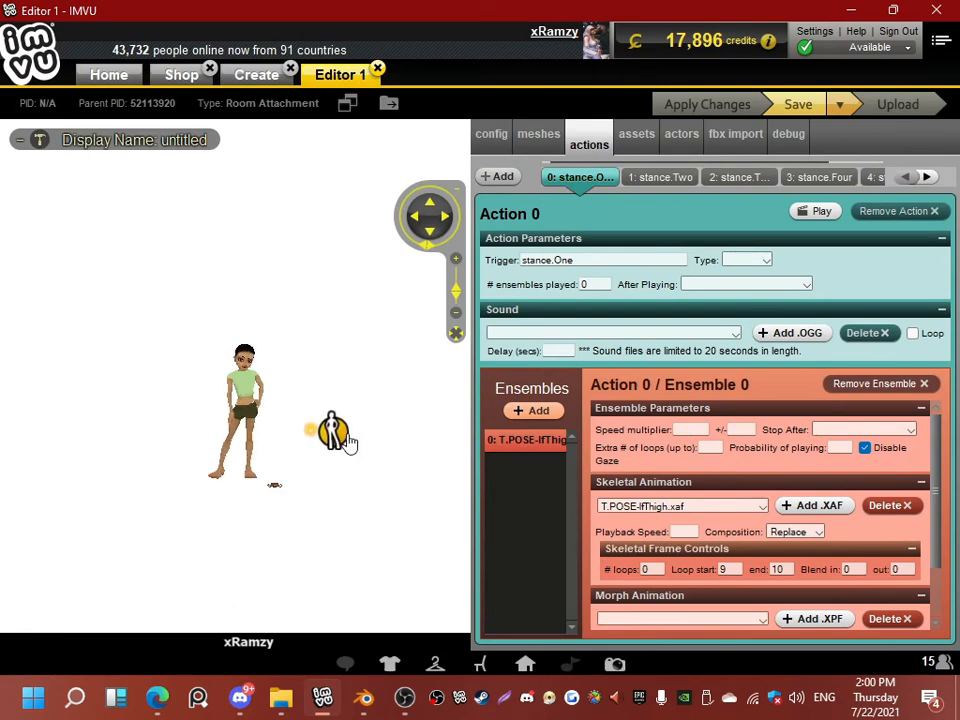
pyautogui.scroll(5, 255, 432)
pyautogui.scroll(2, 252, 436)
pyautogui.scroll(-5, 262, 445)
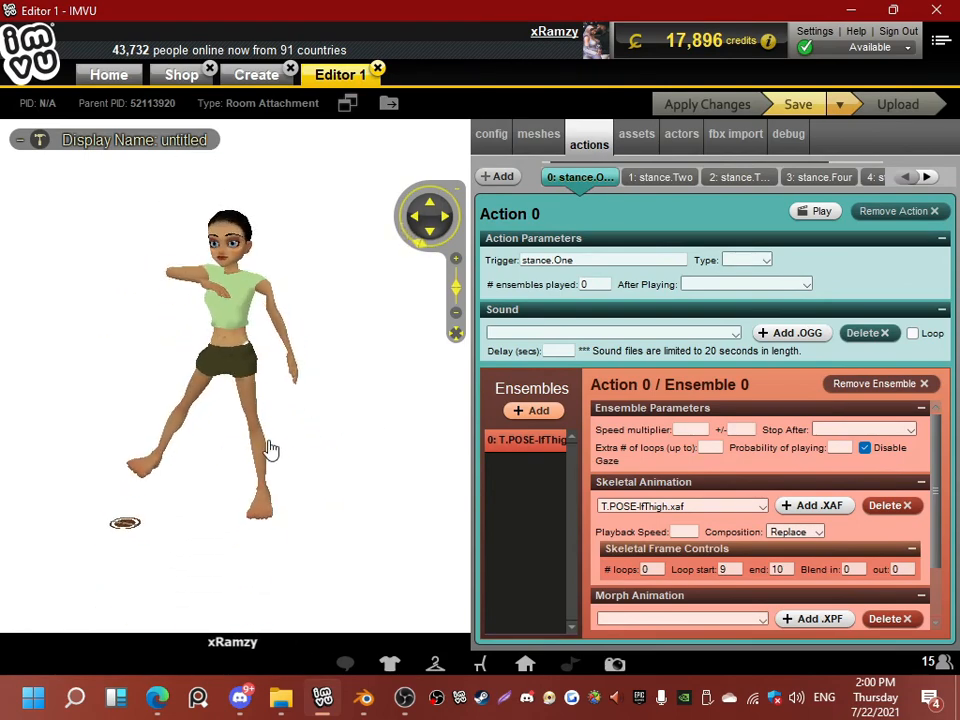
pyautogui.scroll(5, 272, 440)
pyautogui.moveTo(275, 430); pyautogui.dragTo(232, 298)
pyautogui.scroll(-5, 234, 409)
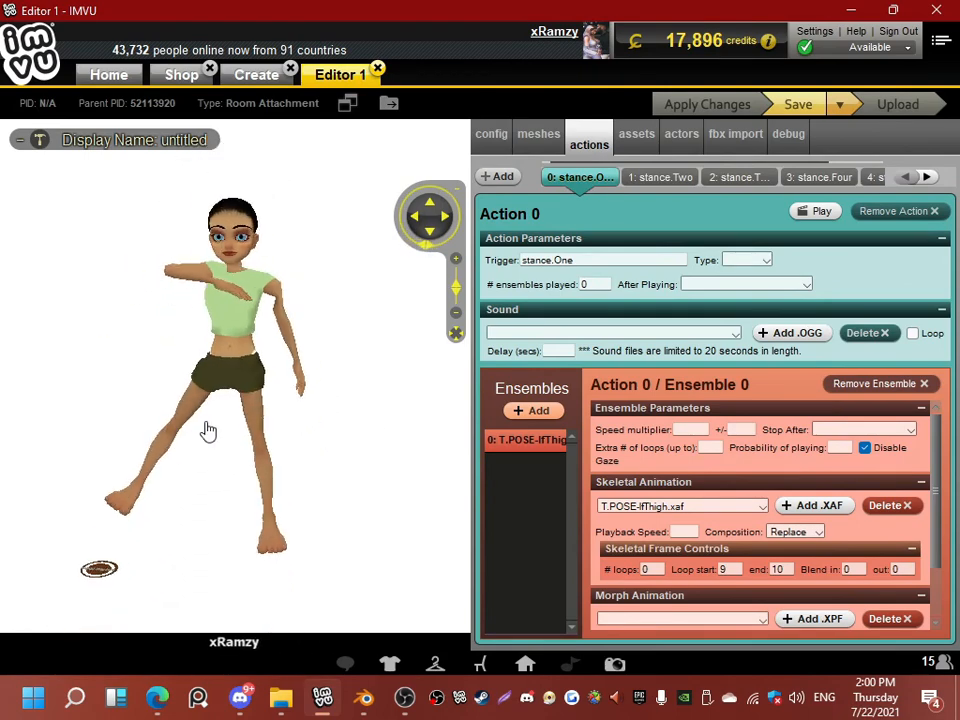
pyautogui.moveTo(313, 403); pyautogui.dragTo(308, 456)
pyautogui.scroll(5, 210, 480)
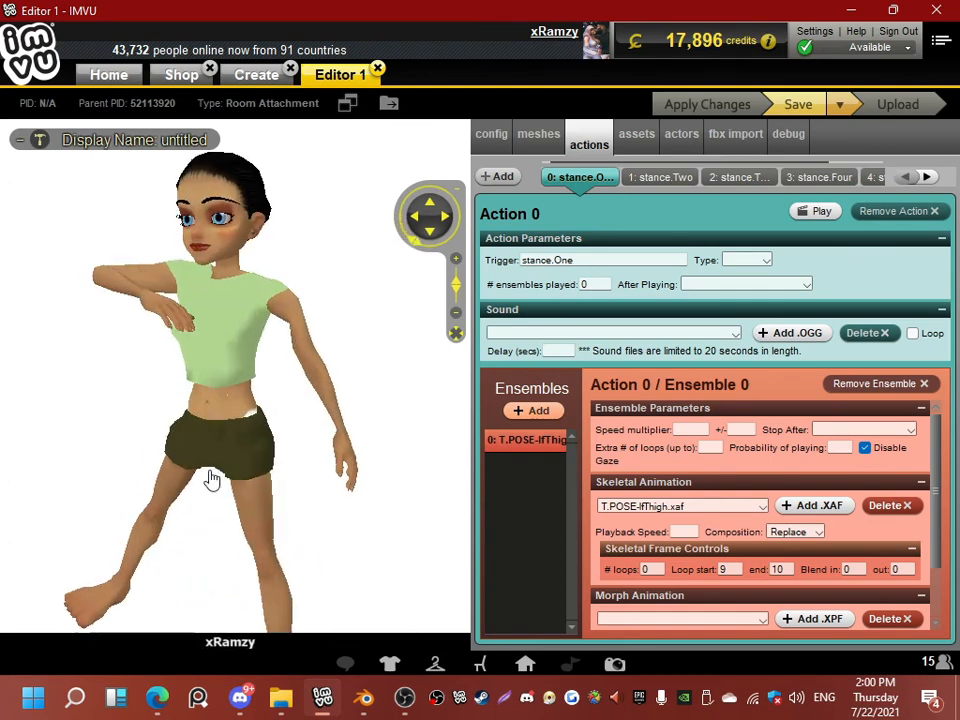
pyautogui.hotkey('alt', 'Tab')
pyautogui.moveTo(452, 459); pyautogui.dragTo(318, 455, button='middle')
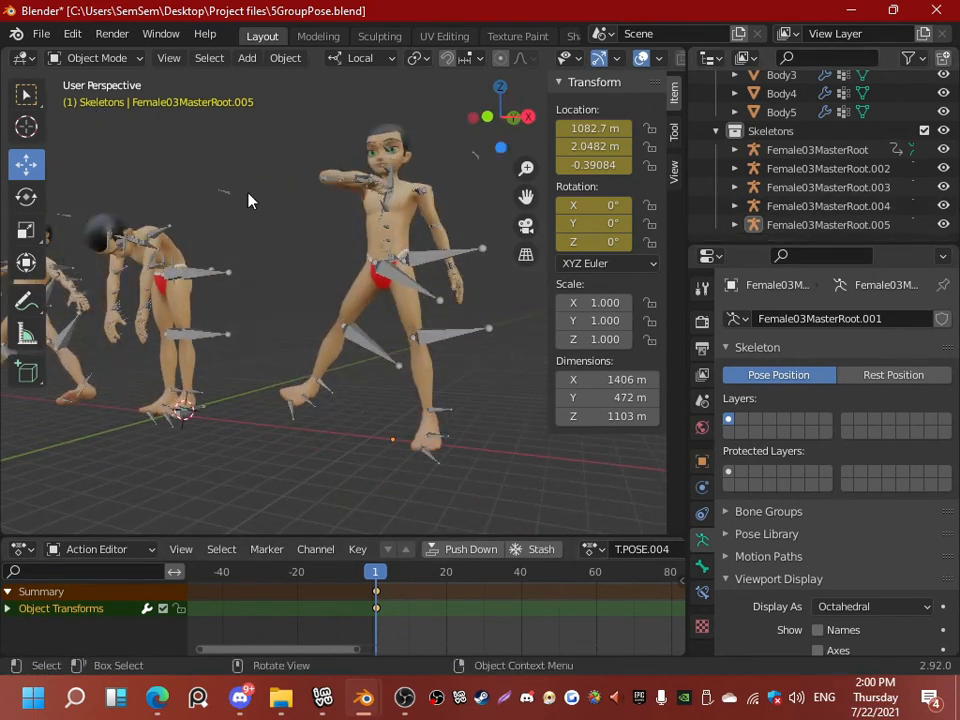